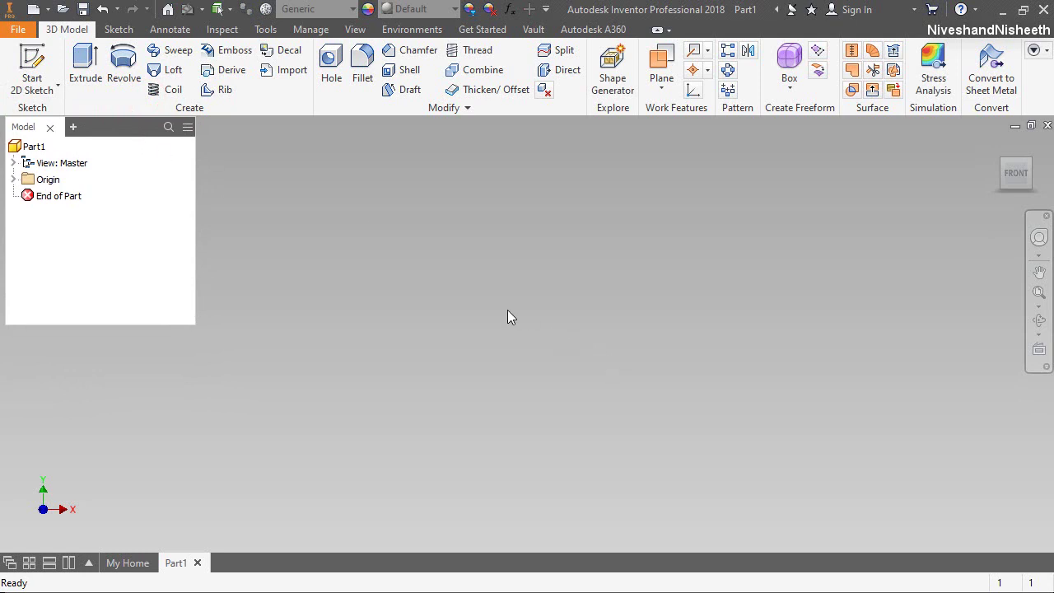
# Step: Start a 2D sketch on the XZ origin plane, oriented to the bottom view
pyautogui.click(31, 66)
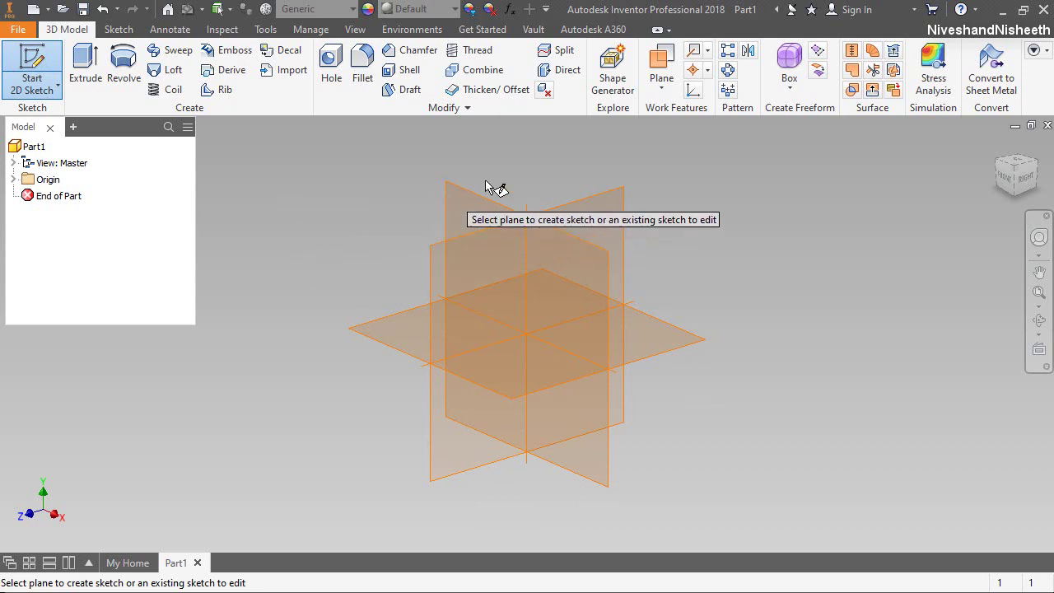
pyautogui.click(1008, 183)
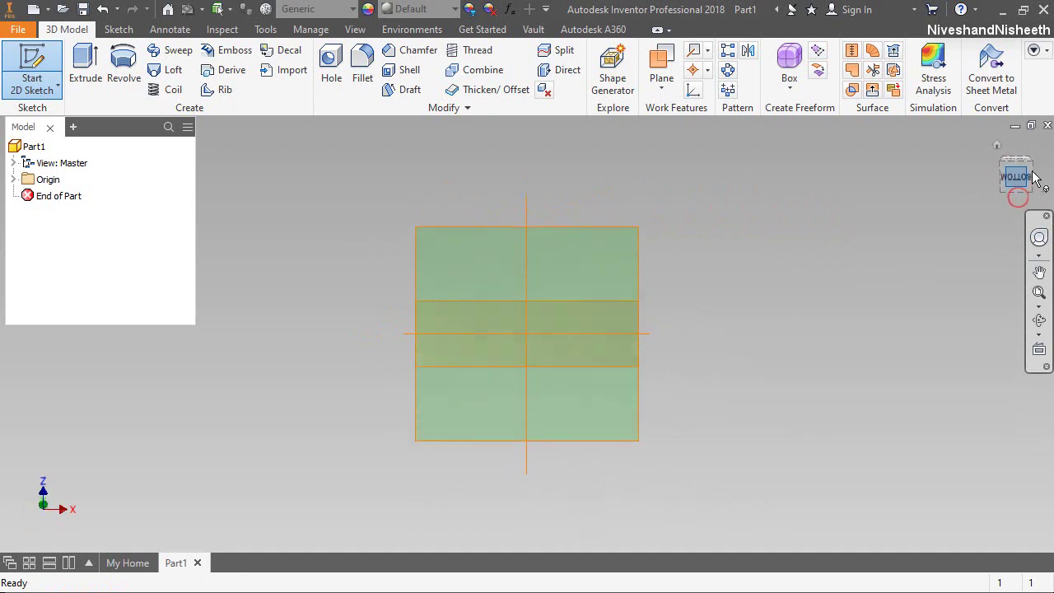
pyautogui.click(1032, 160)
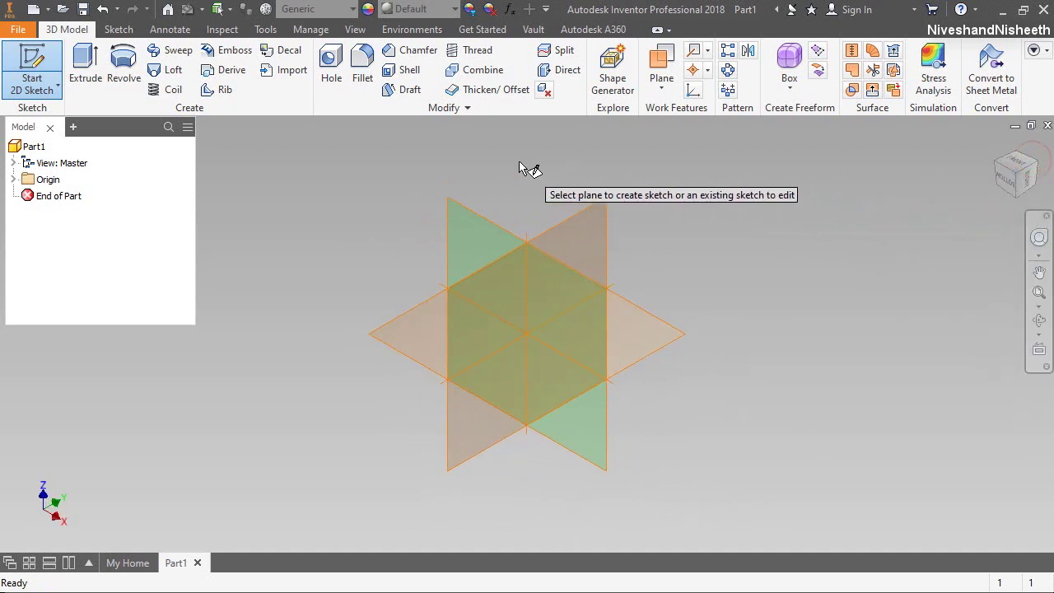
pyautogui.click(484, 223)
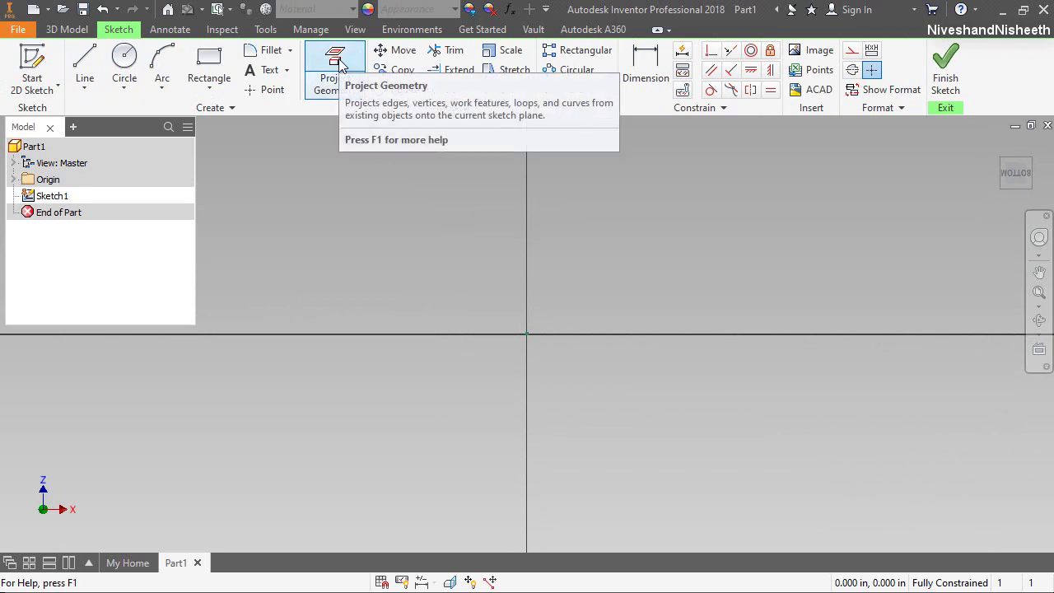
# Step: Project the YZ plane into the sketch and convert the projected vertical line to a centerline
pyautogui.click(340, 97)
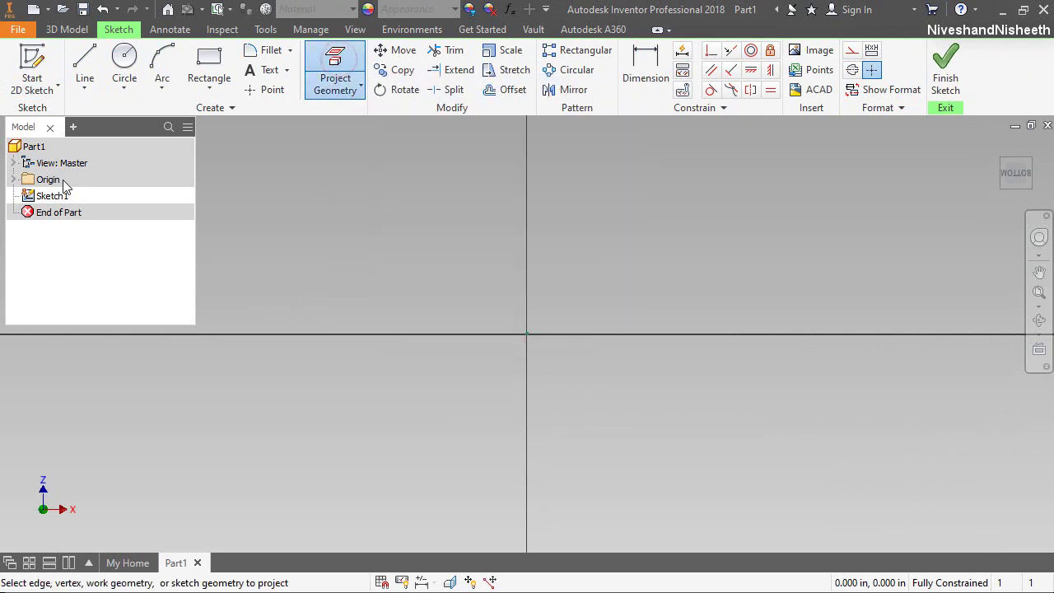
pyautogui.click(12, 181)
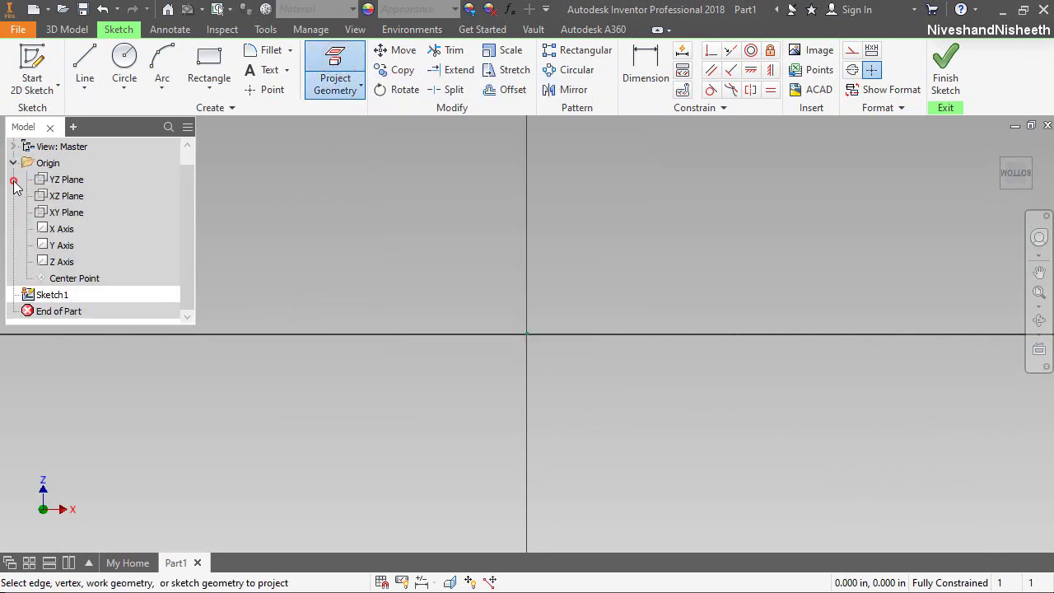
pyautogui.click(58, 181)
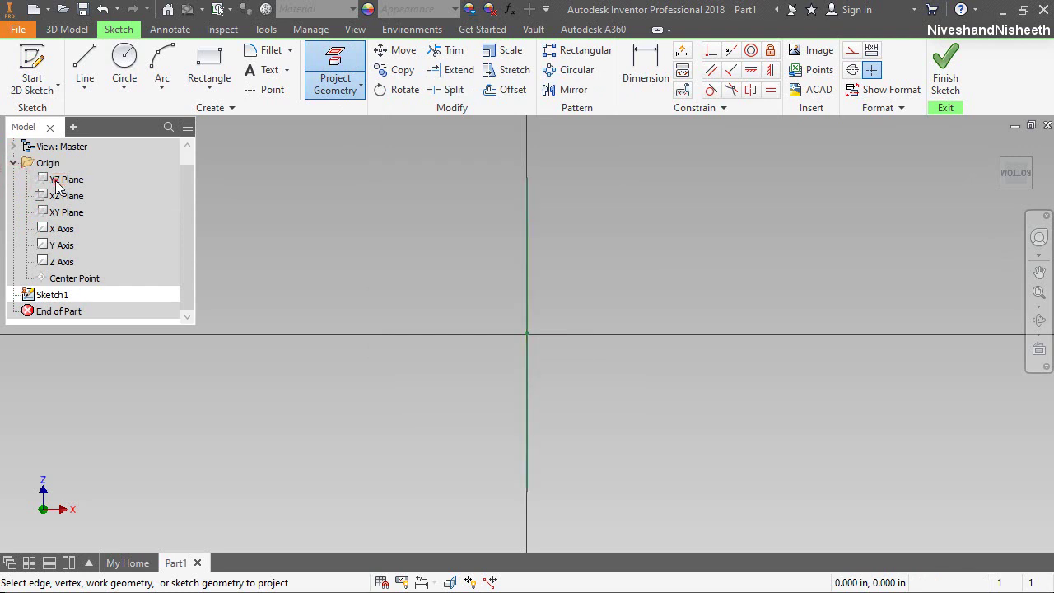
pyautogui.rightClick(576, 272)
pyautogui.click(629, 275)
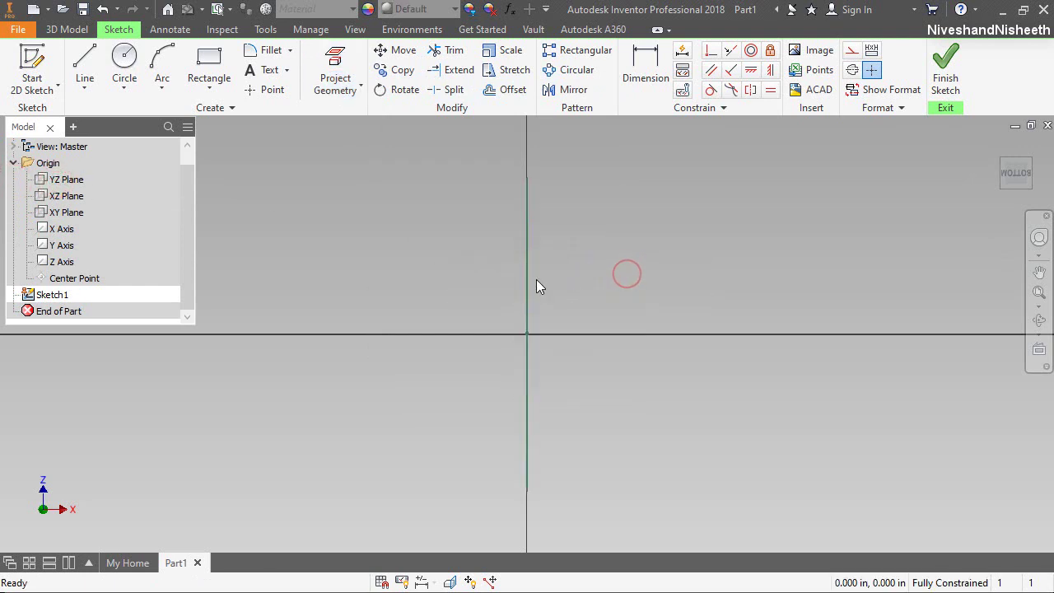
pyautogui.click(853, 70)
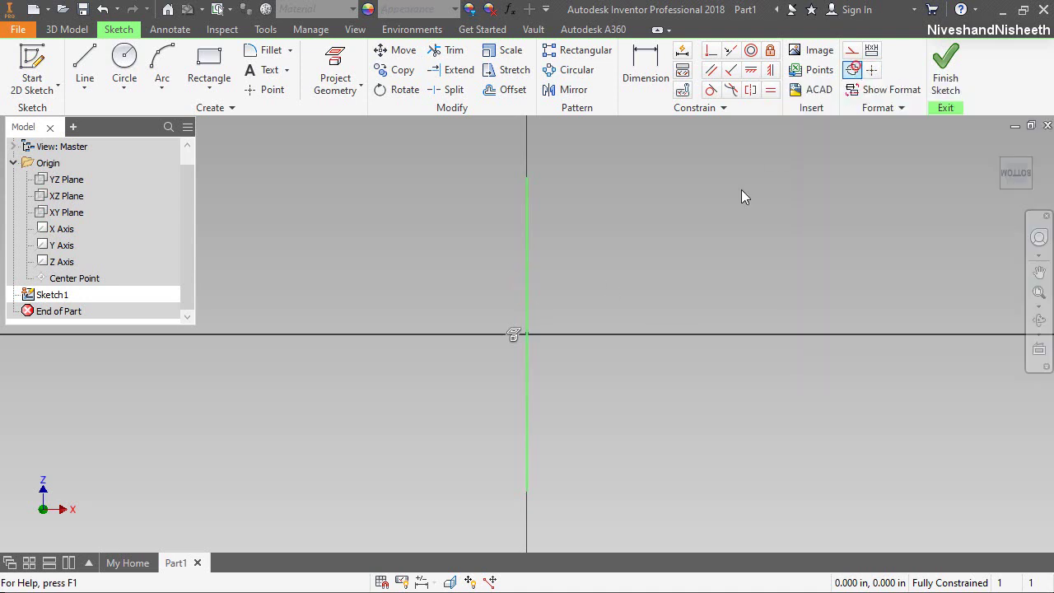
pyautogui.click(737, 195)
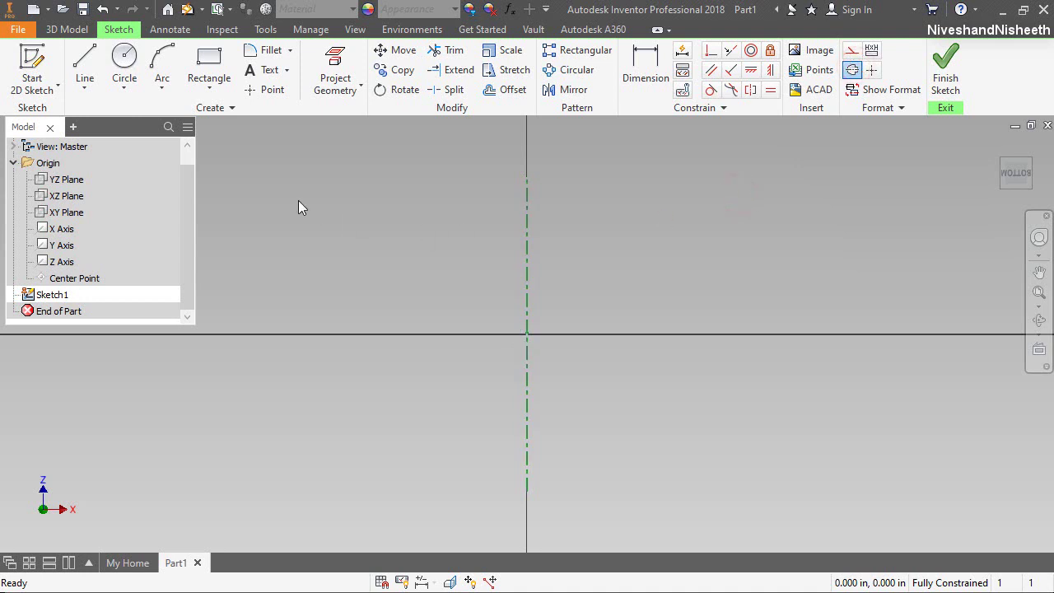
# Step: Draw a horizontal line about 0.774 in long from the origin, on the right of the centerline
pyautogui.click(82, 56)
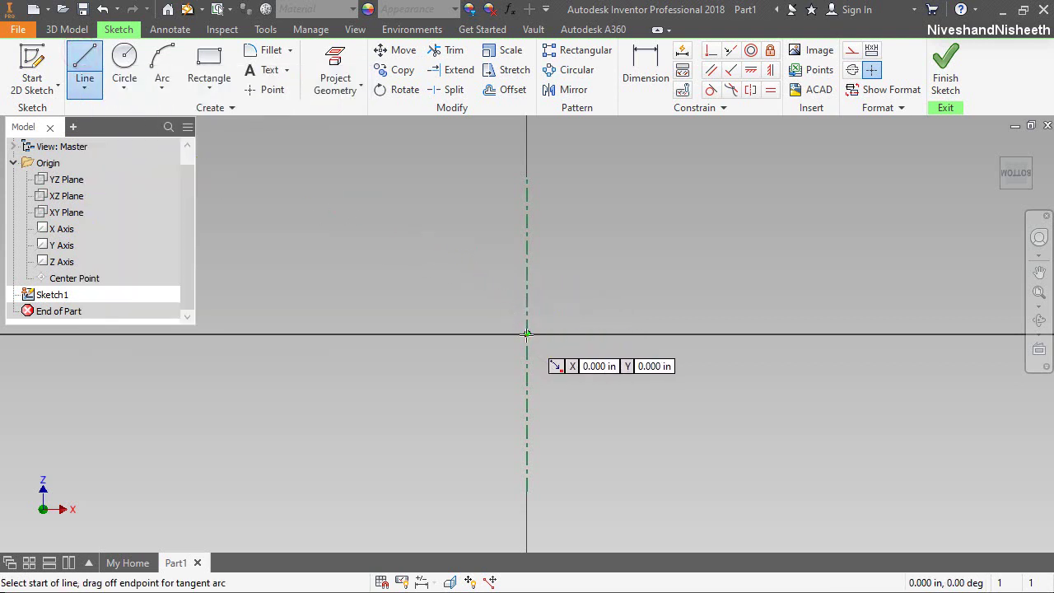
pyautogui.click(527, 333)
pyautogui.click(747, 334)
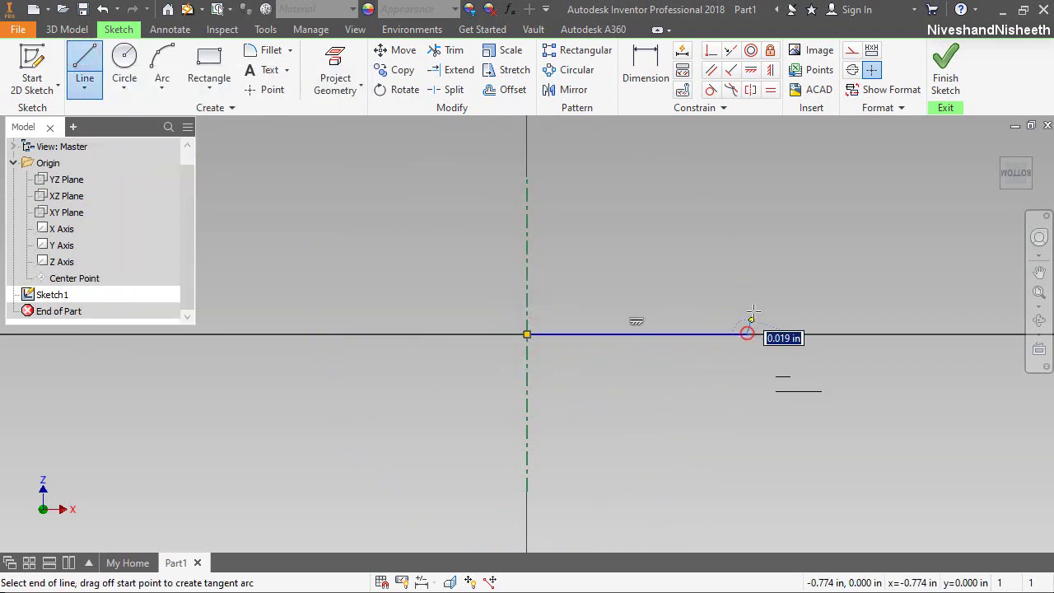
pyautogui.rightClick(765, 253)
pyautogui.click(816, 255)
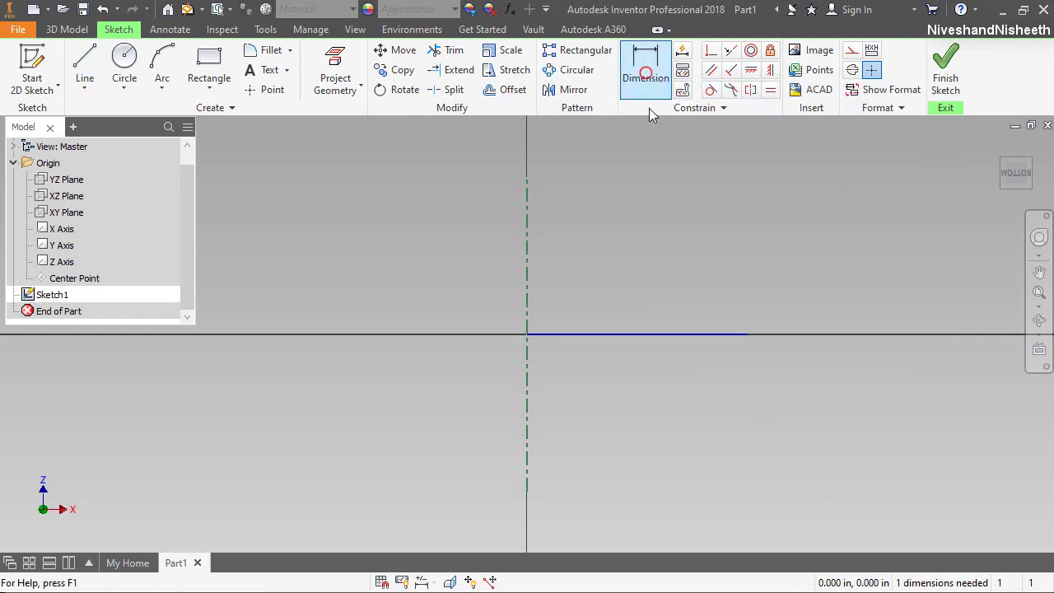
# Step: Add a diameter dimension of 2 3/4 in between the centerline and the horizontal line's outer endpoint
pyautogui.click(649, 82)
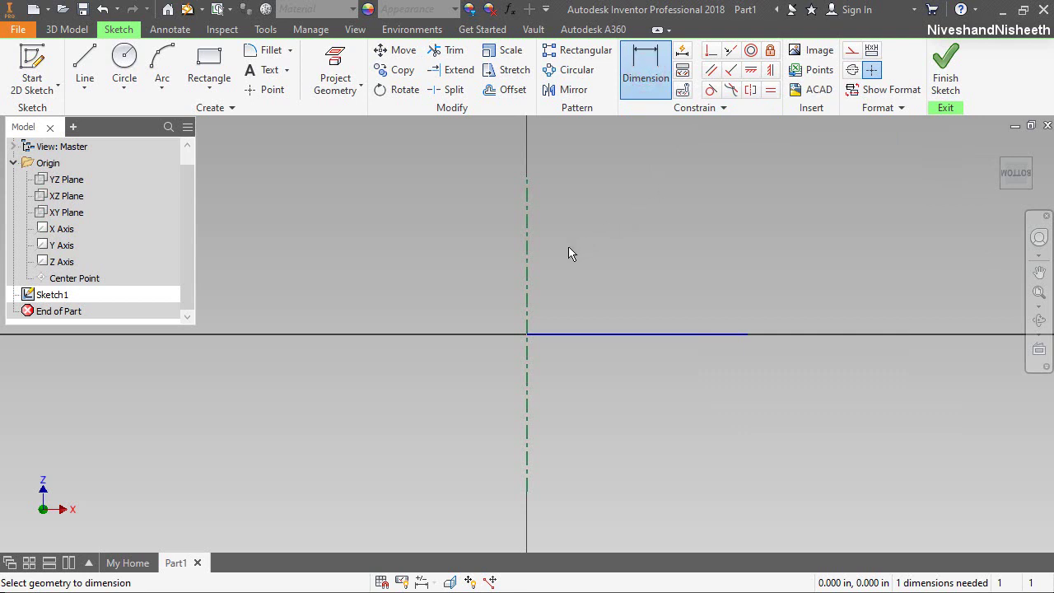
pyautogui.click(527, 272)
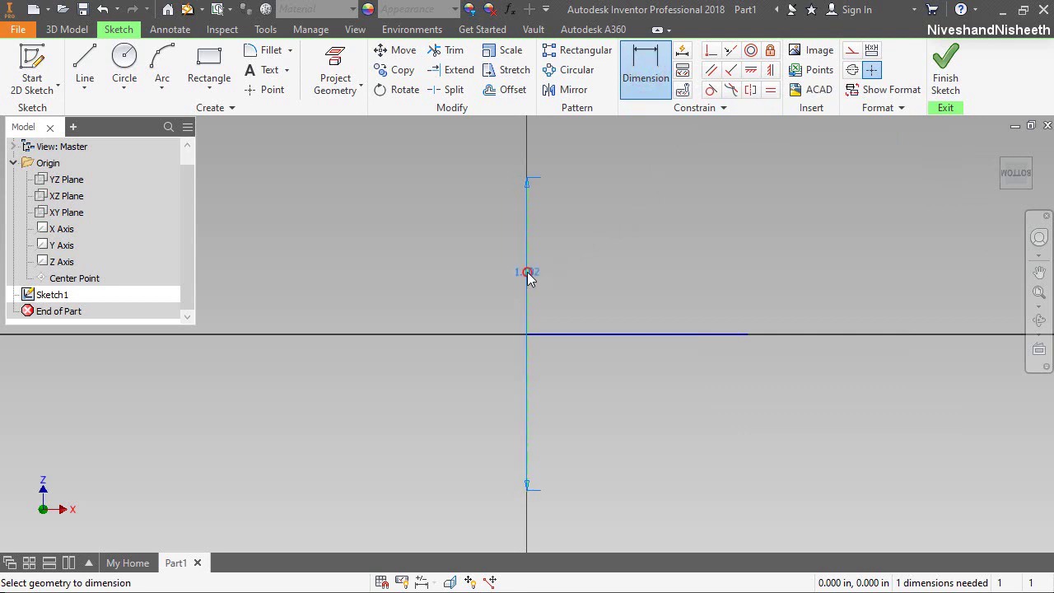
pyautogui.click(747, 335)
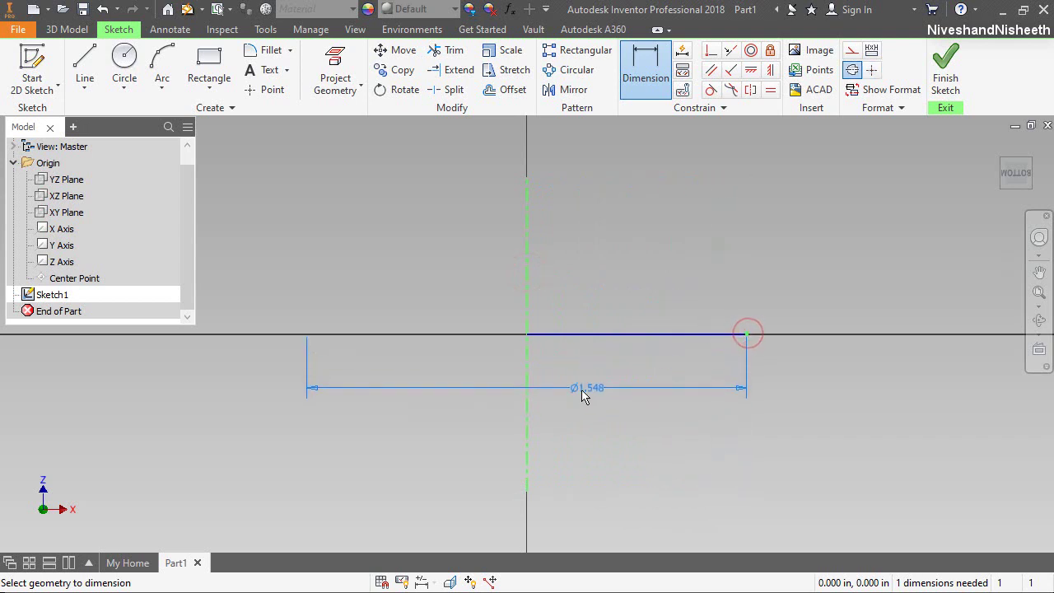
pyautogui.click(563, 397)
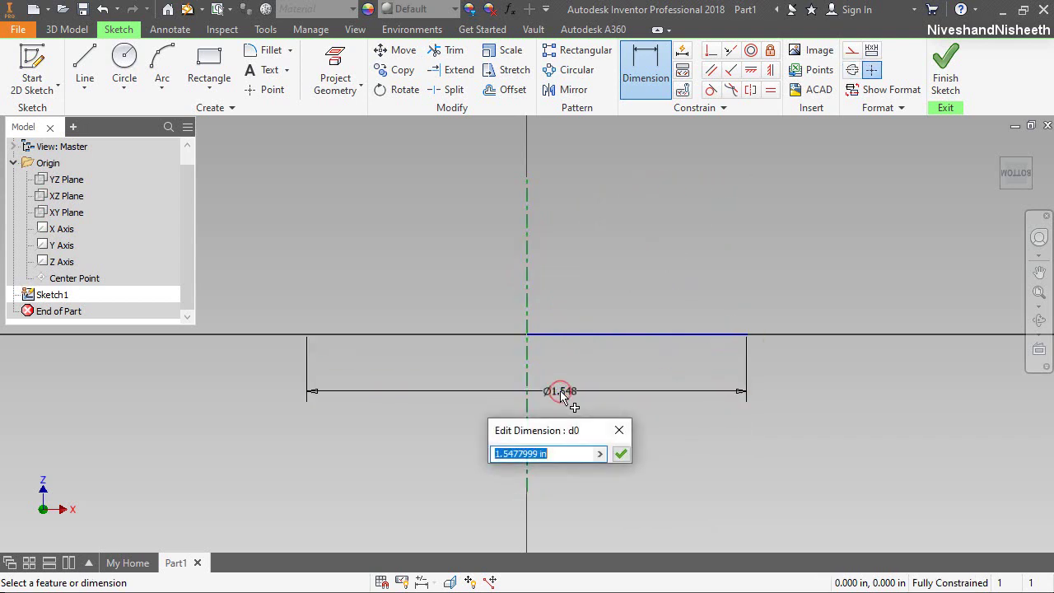
pyautogui.write('2 3/4')
pyautogui.click(622, 455)
pyautogui.rightClick(631, 418)
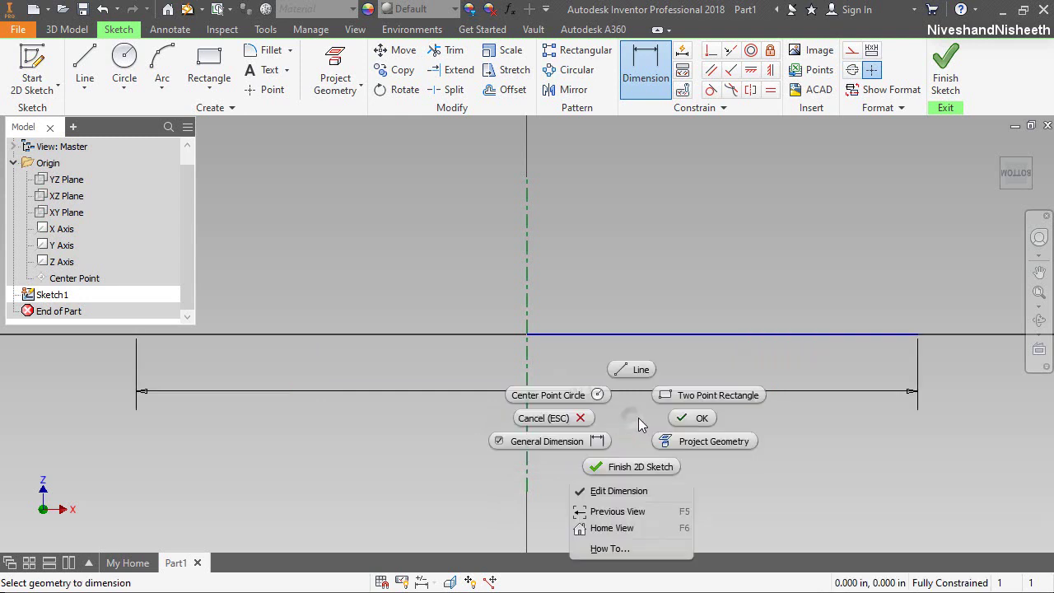
pyautogui.click(692, 418)
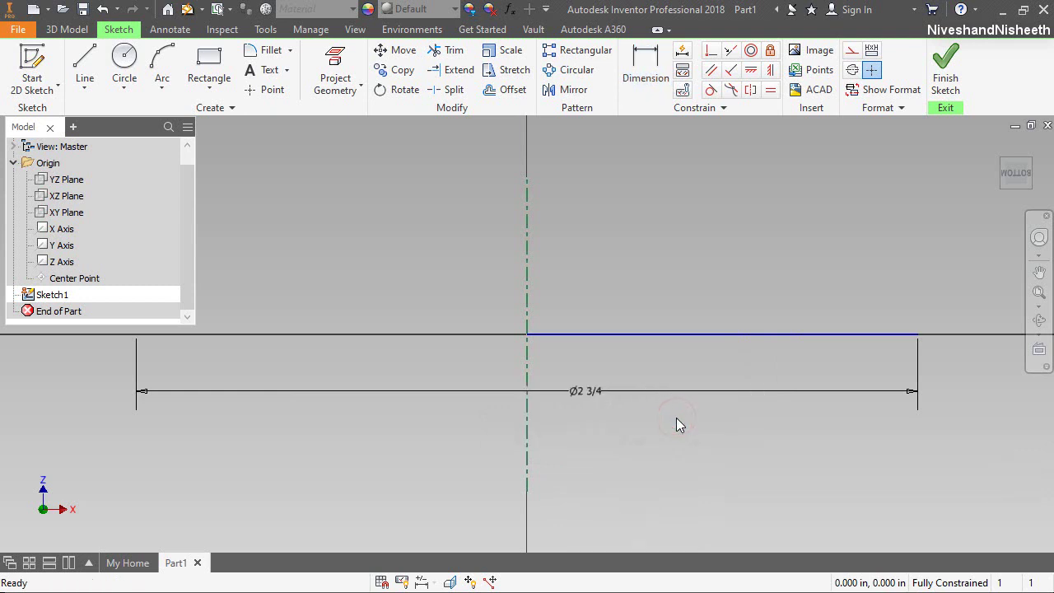
# Step: Draw a vertical line 1/2 in long upward from the outer endpoint of the horizontal line
pyautogui.rightClick(650, 263)
pyautogui.click(648, 209)
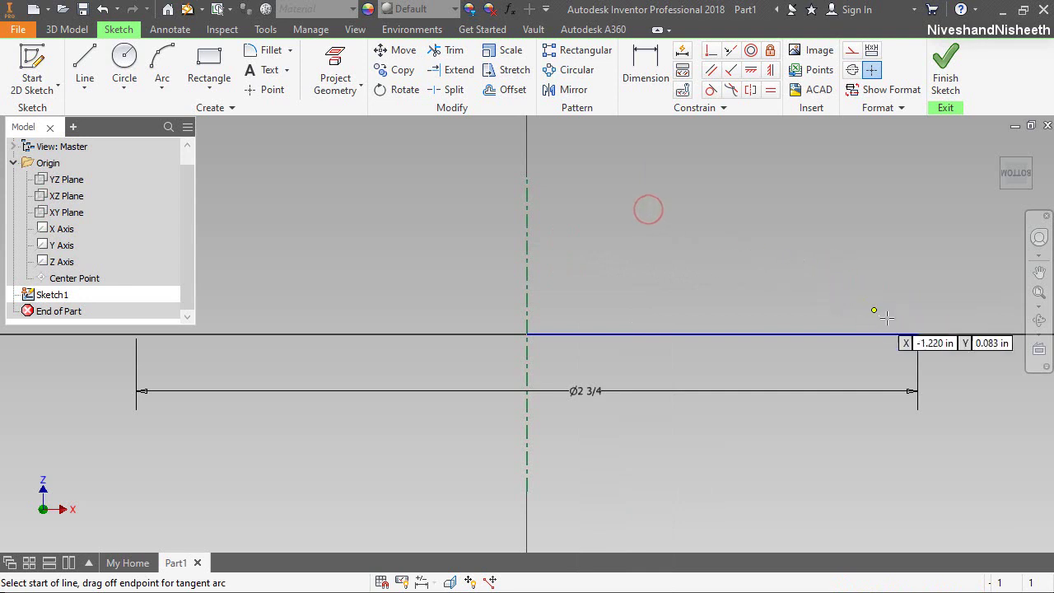
pyautogui.click(918, 334)
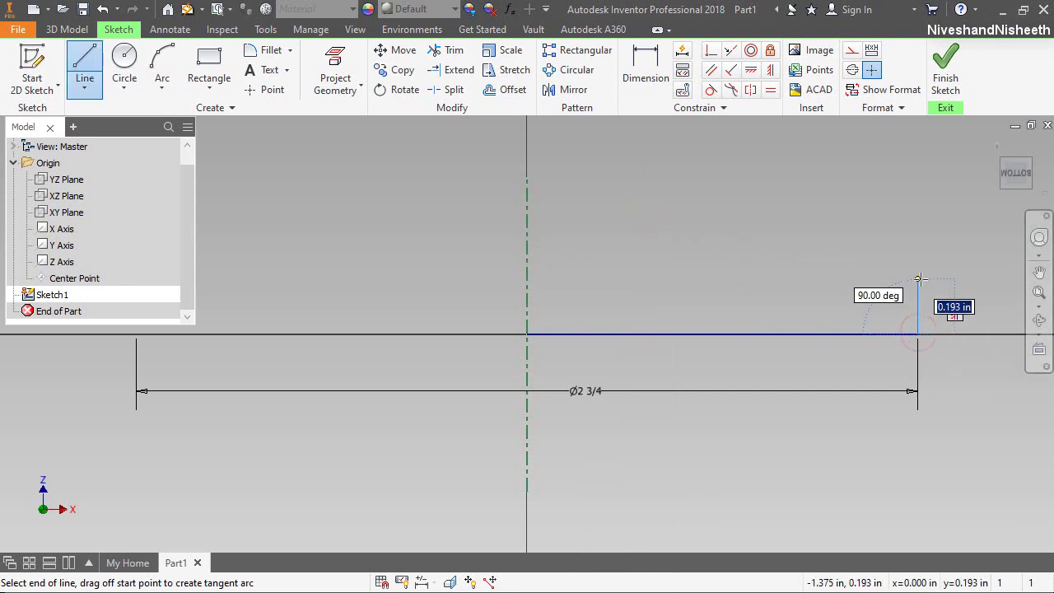
pyautogui.write('1')
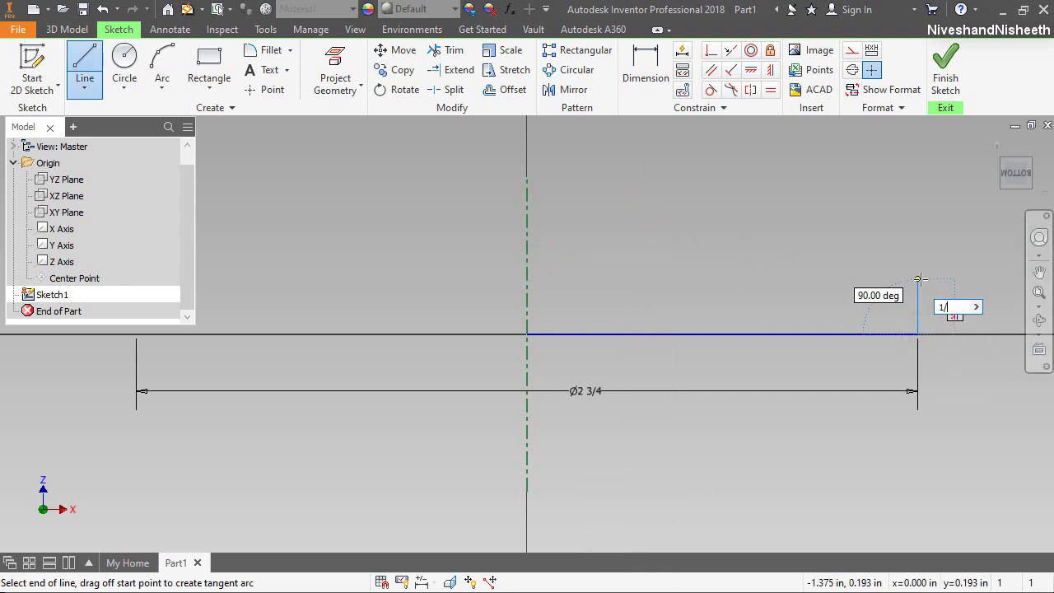
pyautogui.write('/2')
pyautogui.press('Return')
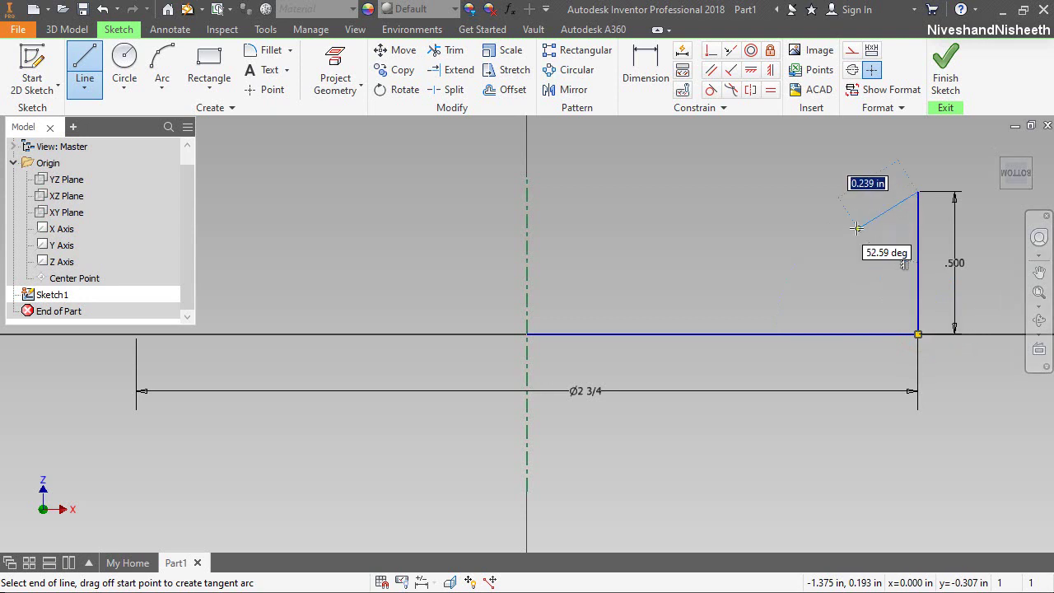
pyautogui.rightClick(895, 224)
pyautogui.press('Escape')
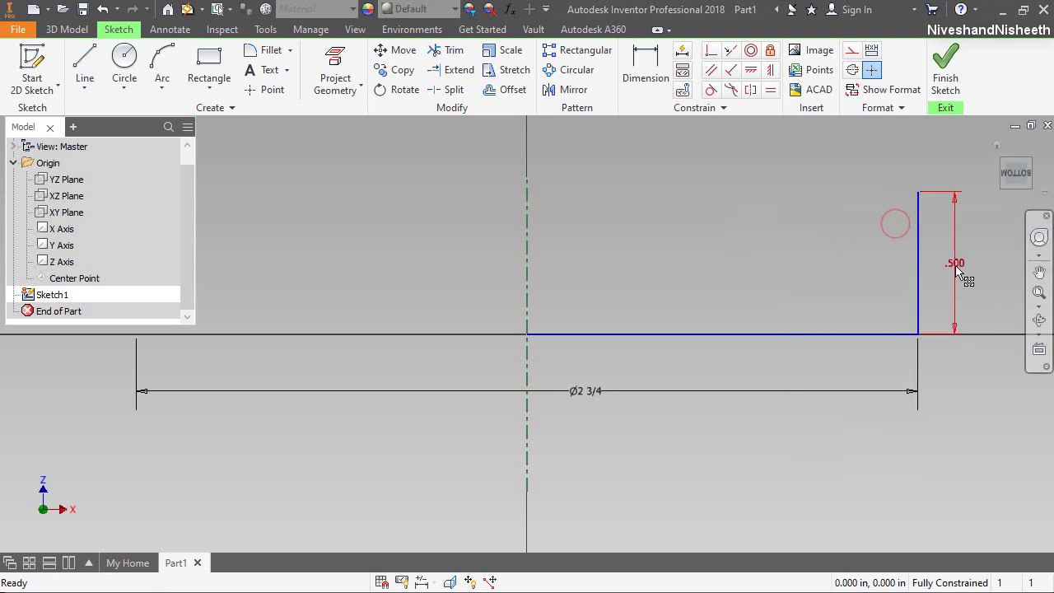
# Step: Switch the sketch's dimension display to Expression
pyautogui.rightClick(751, 204)
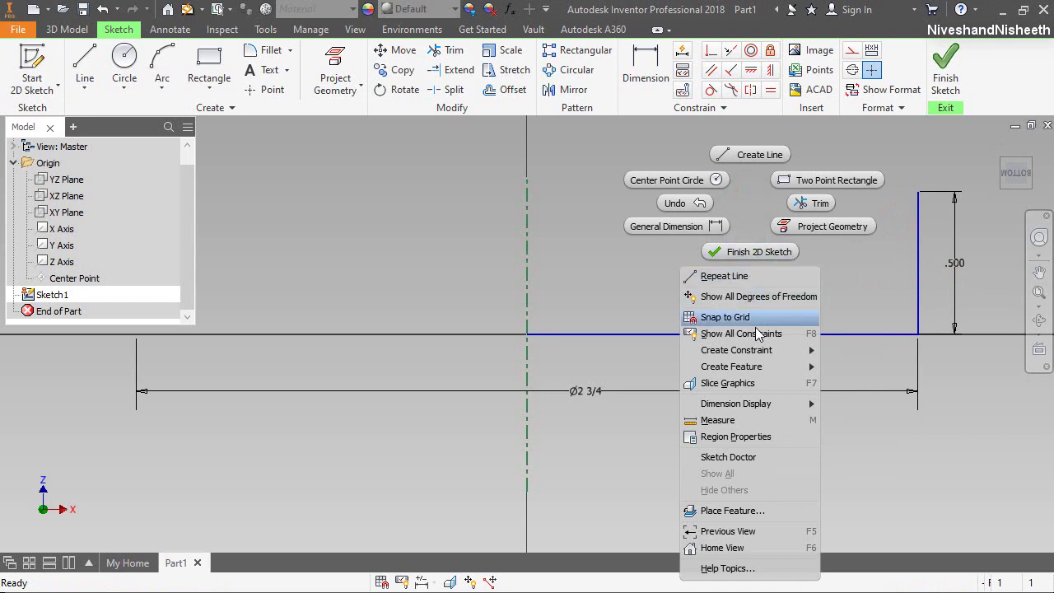
pyautogui.click(803, 403)
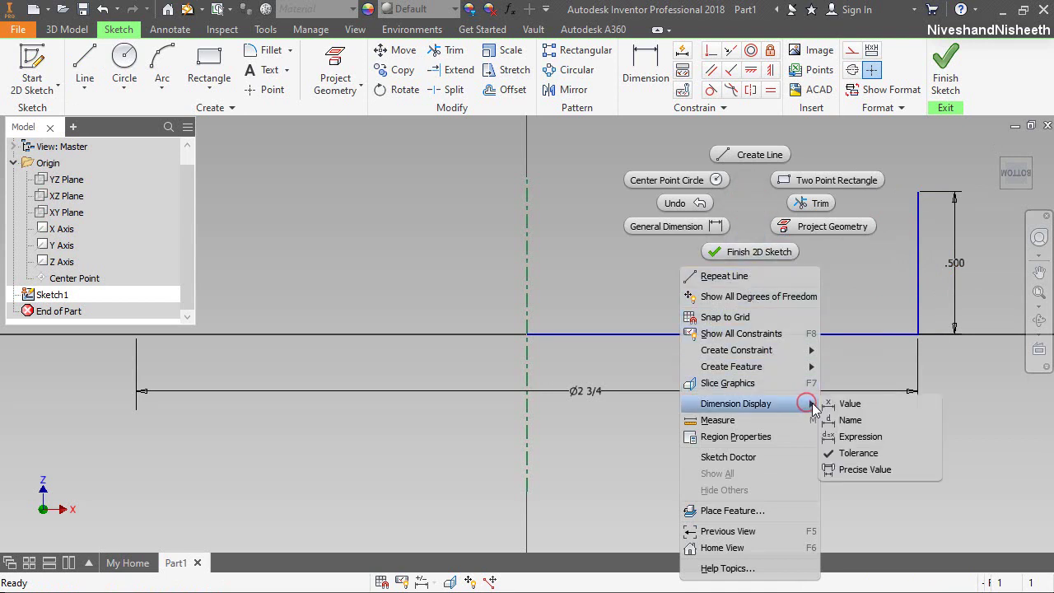
pyautogui.click(879, 434)
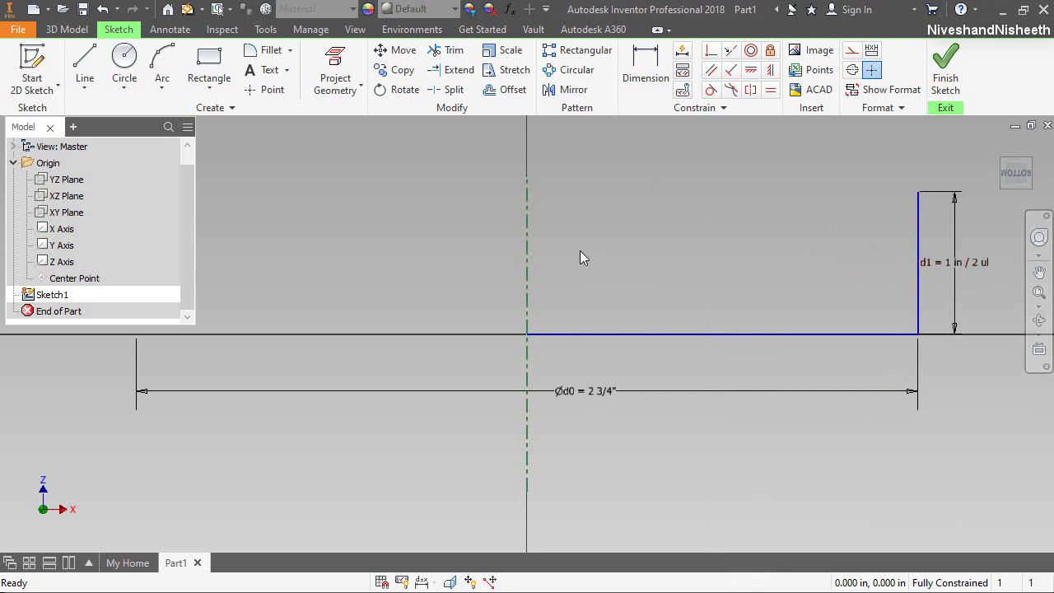
# Step: Offset the horizontal base line upward to just above the top of the vertical line
pyautogui.click(506, 92)
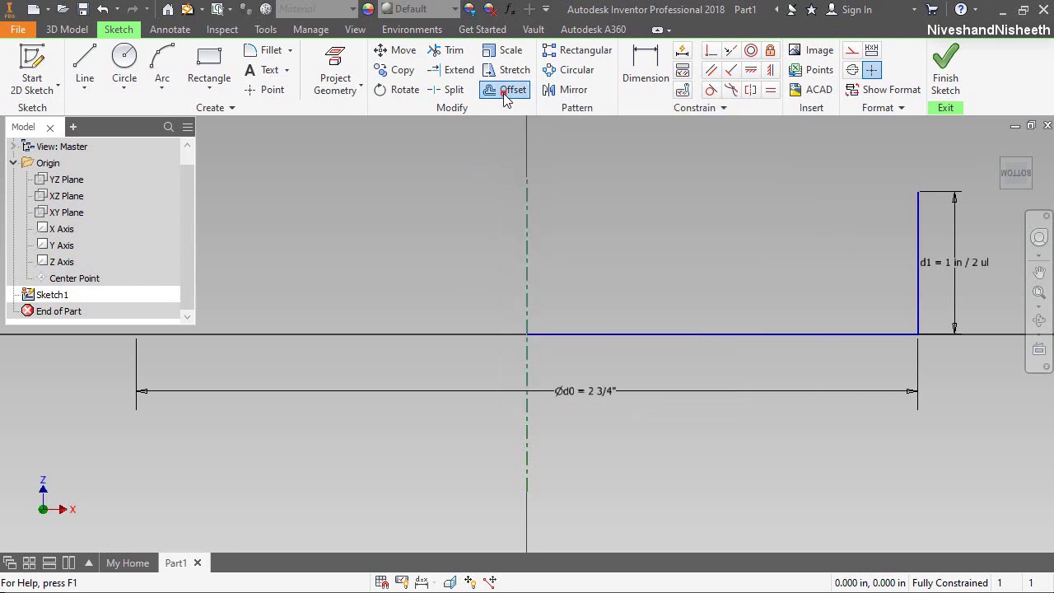
pyautogui.click(681, 333)
pyautogui.rightClick(691, 282)
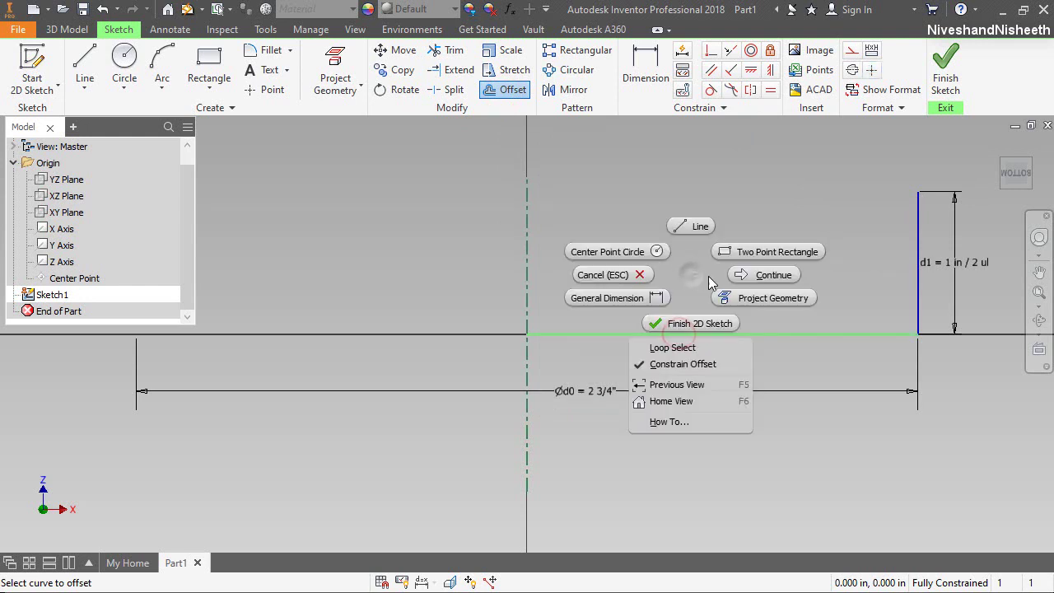
pyautogui.click(743, 276)
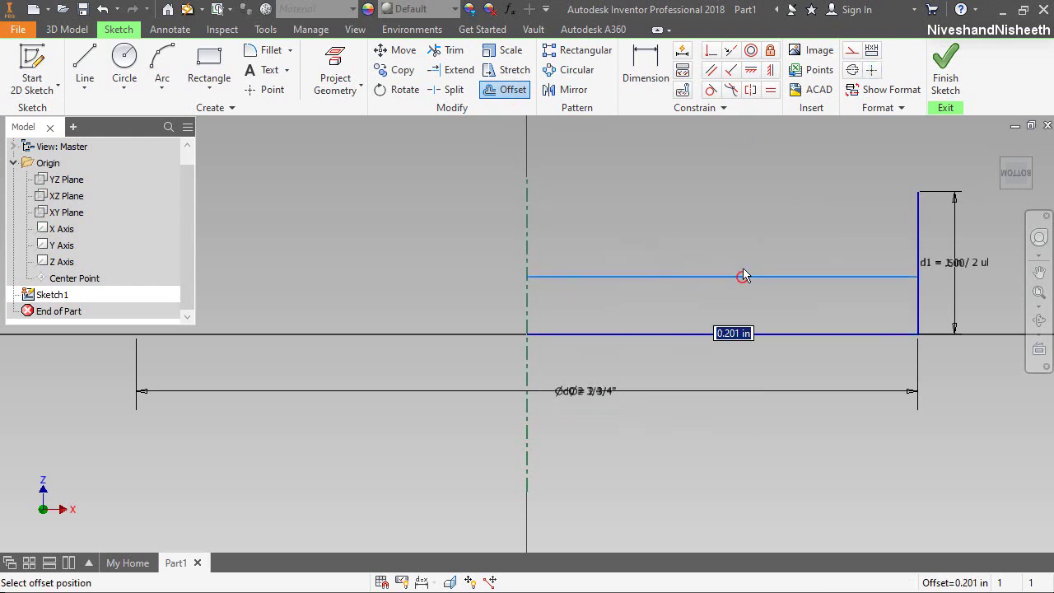
pyautogui.click(745, 186)
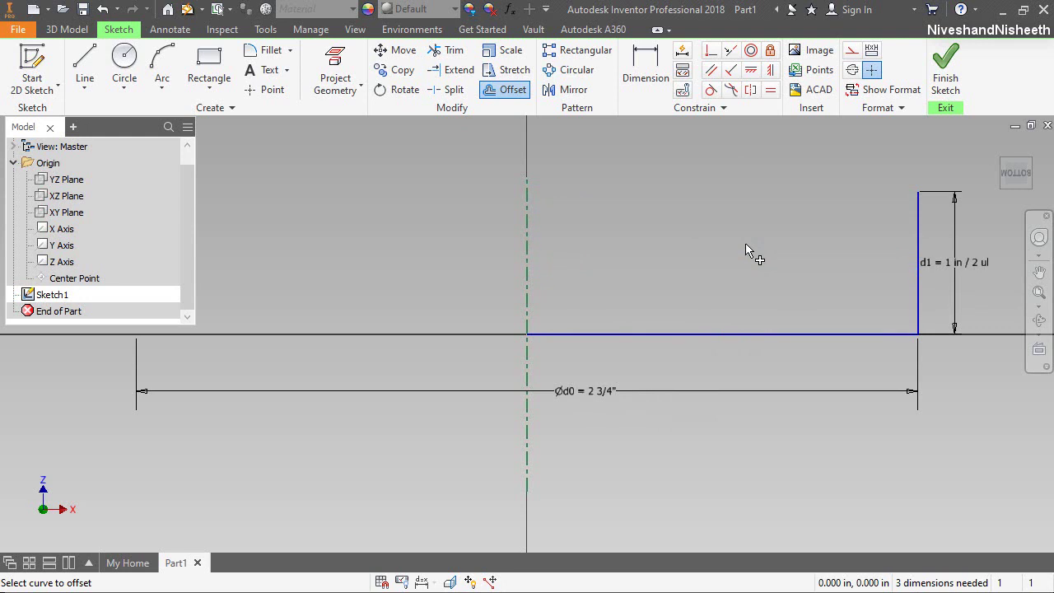
pyautogui.scroll(-3, 758, 269)
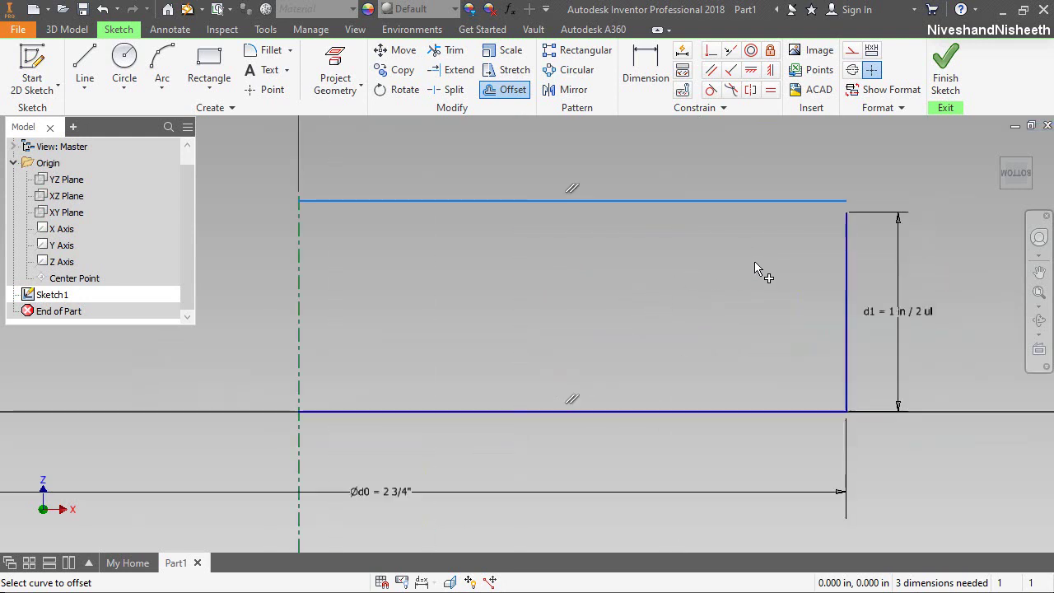
pyautogui.rightClick(716, 241)
pyautogui.click(762, 242)
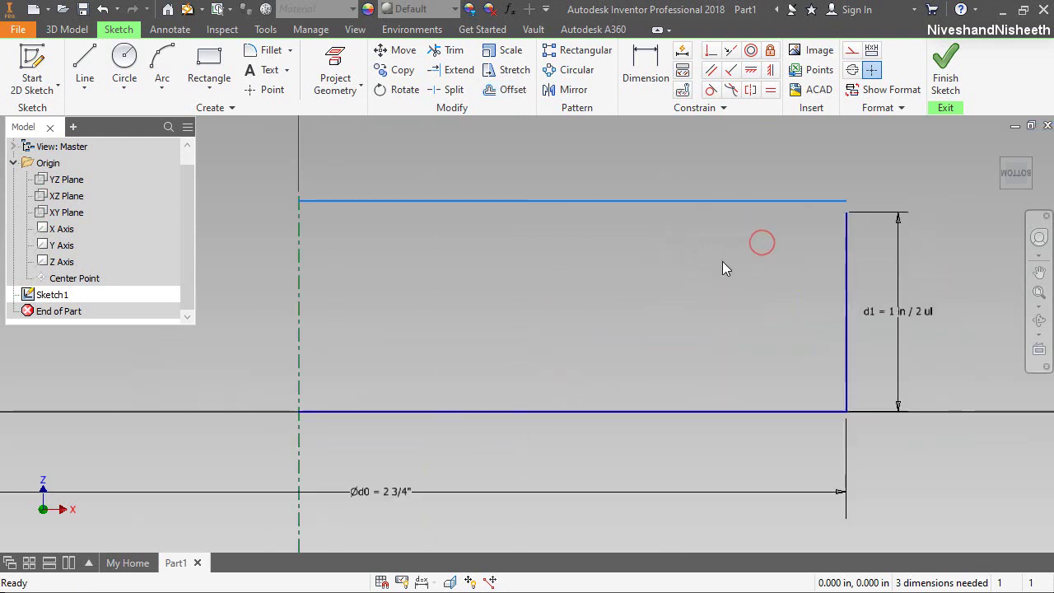
# Step: Show all degrees of freedom in the sketch and move the offset line farther up, away from the vertical line
pyautogui.click(468, 581)
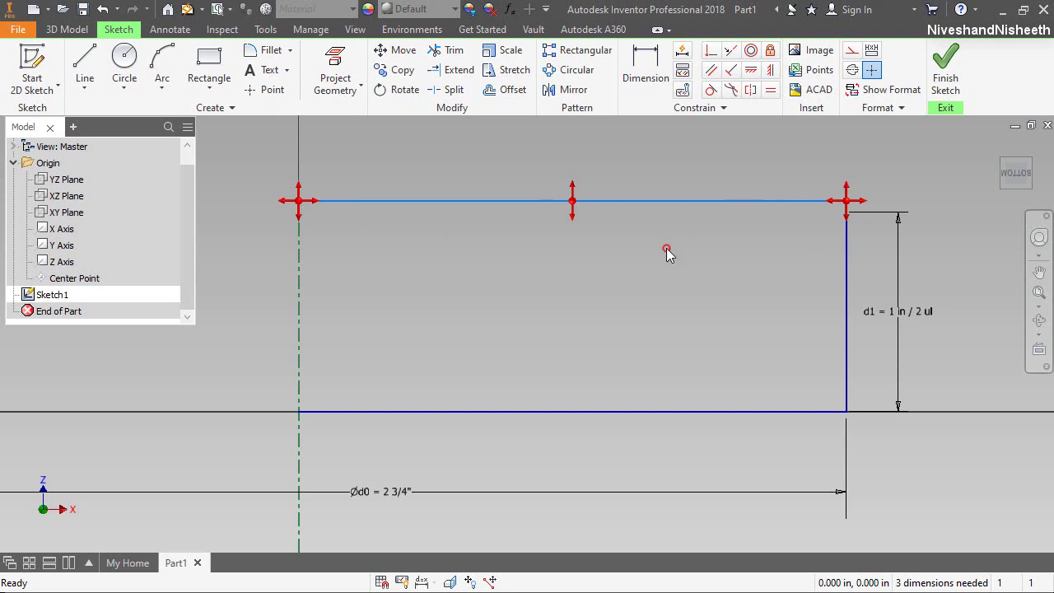
pyautogui.moveTo(673, 203)
pyautogui.mouseDown()
pyautogui.moveTo(684, 165)
pyautogui.moveTo(743, 170)
pyautogui.moveTo(684, 173)
pyautogui.mouseUp()
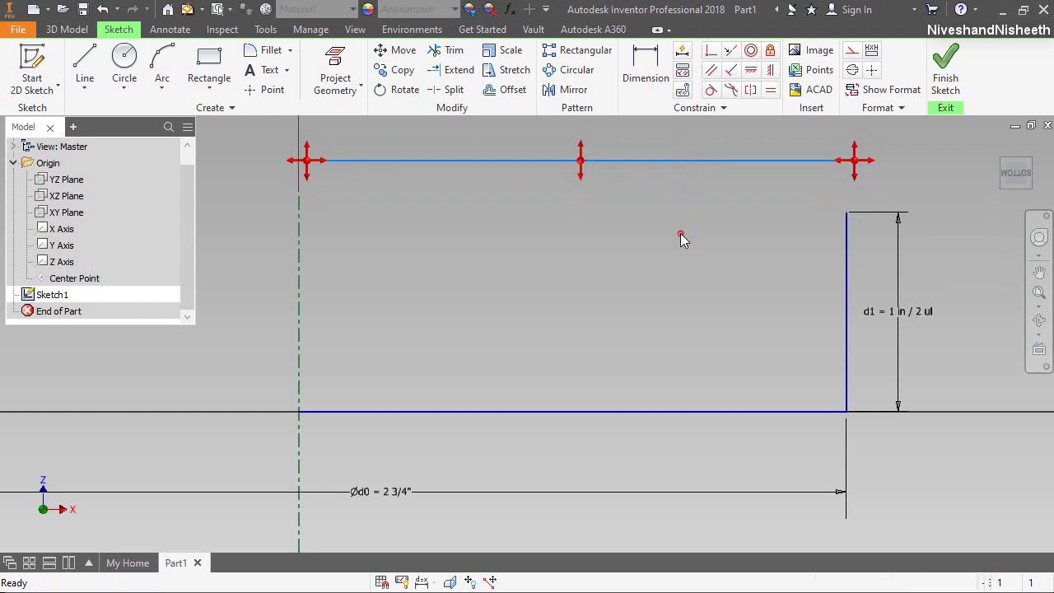
# Step: Make the offset line's endpoints coincident with the centerline and the top of the vertical line, and convert that line to construction
pyautogui.click(713, 50)
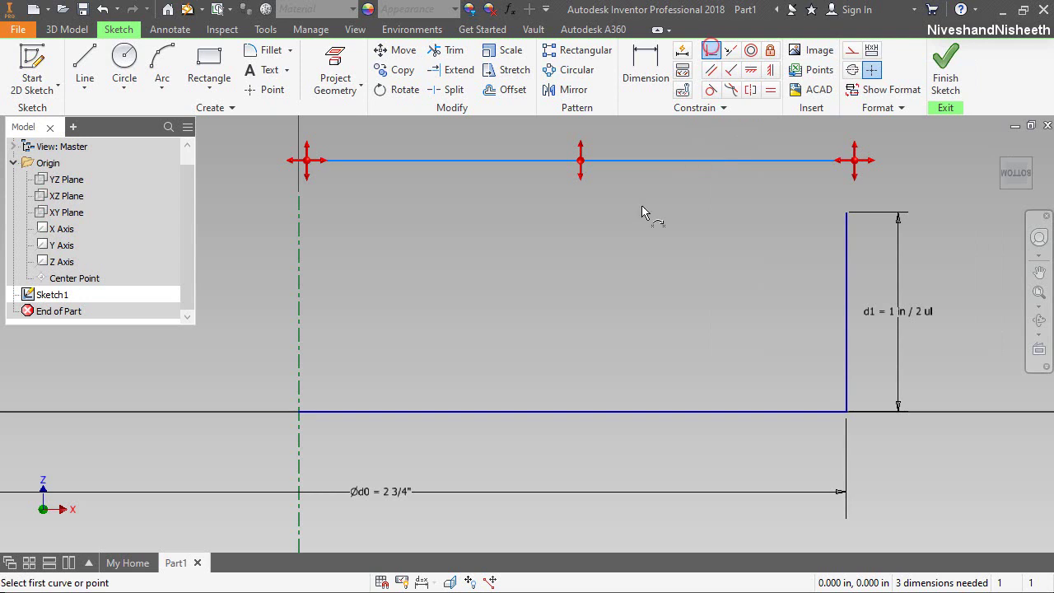
pyautogui.click(308, 164)
pyautogui.click(299, 233)
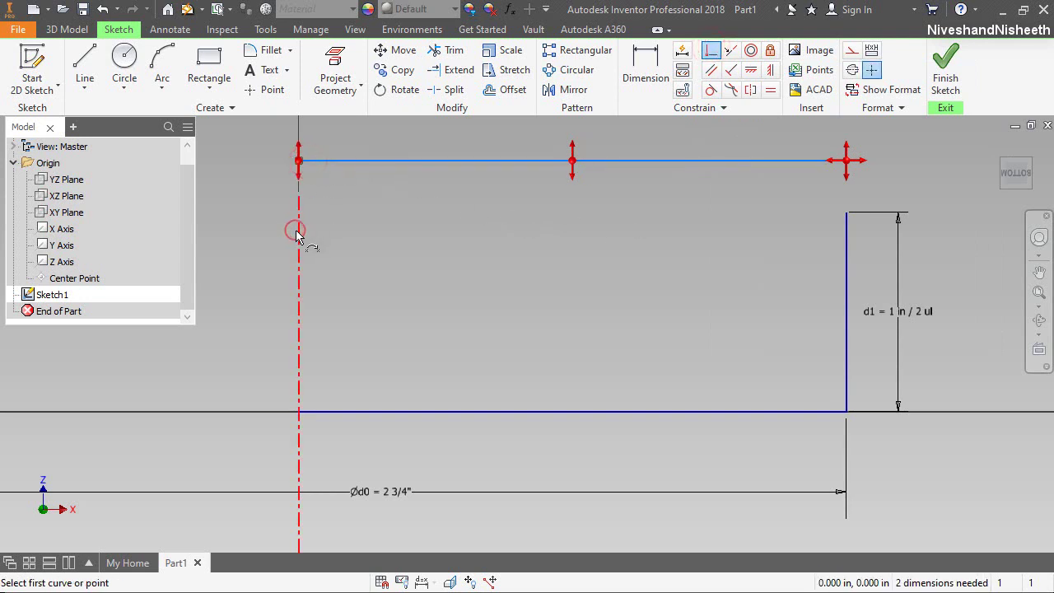
pyautogui.click(846, 161)
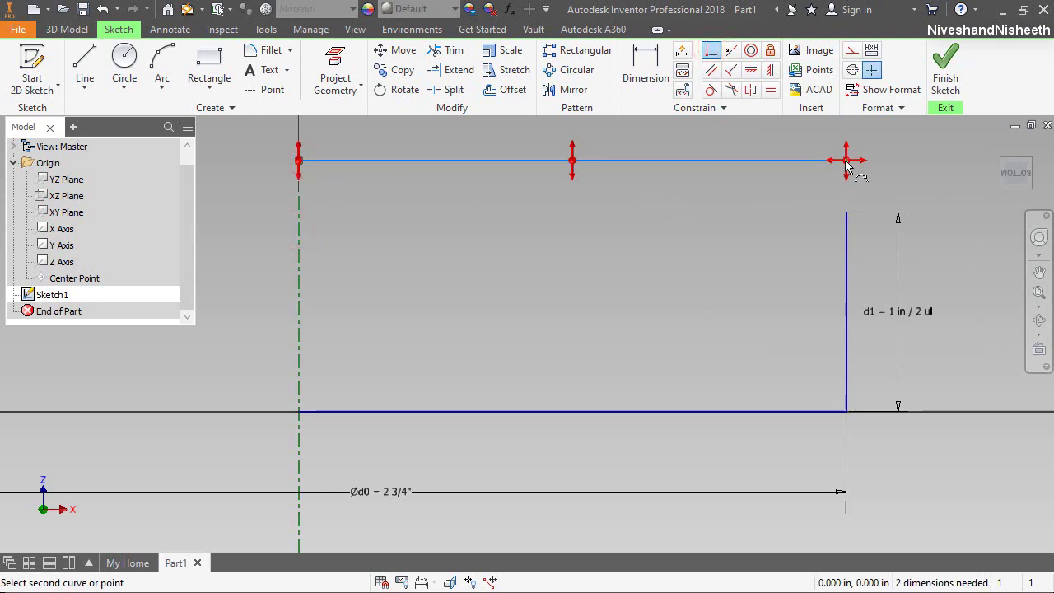
pyautogui.click(845, 213)
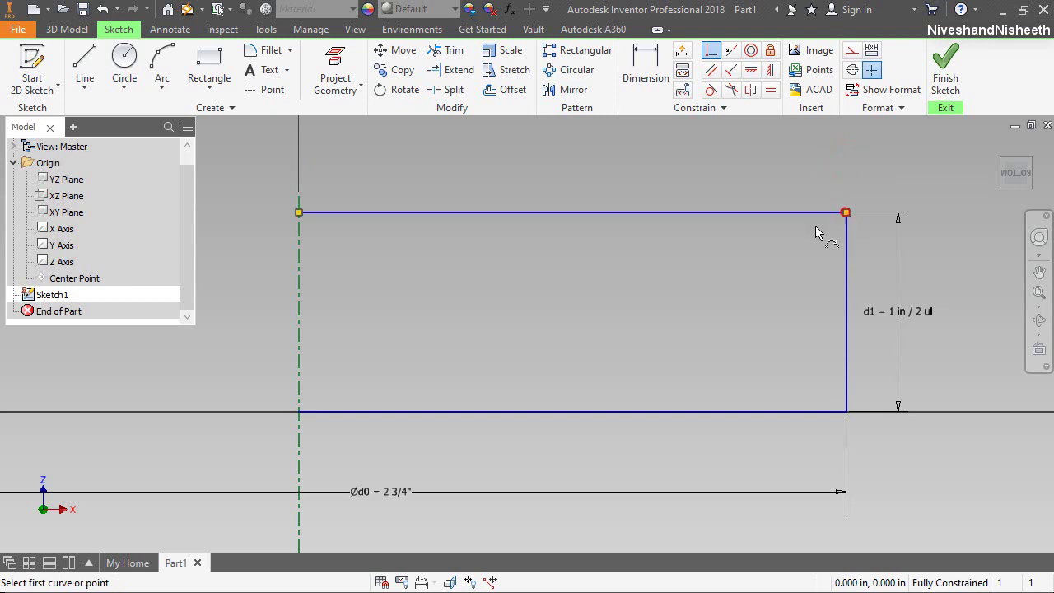
pyautogui.rightClick(664, 181)
pyautogui.click(706, 174)
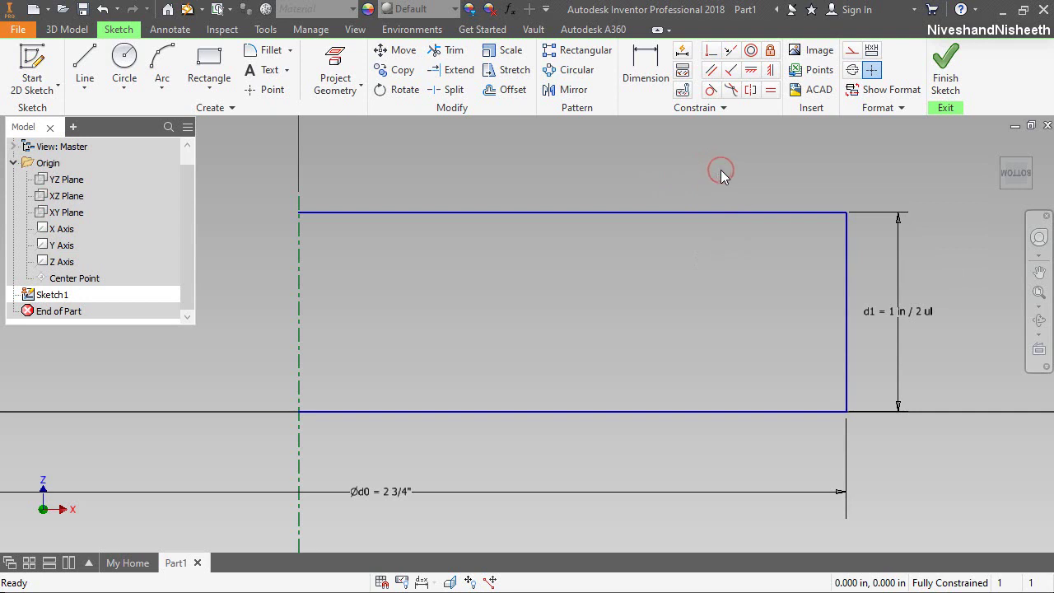
pyautogui.click(679, 214)
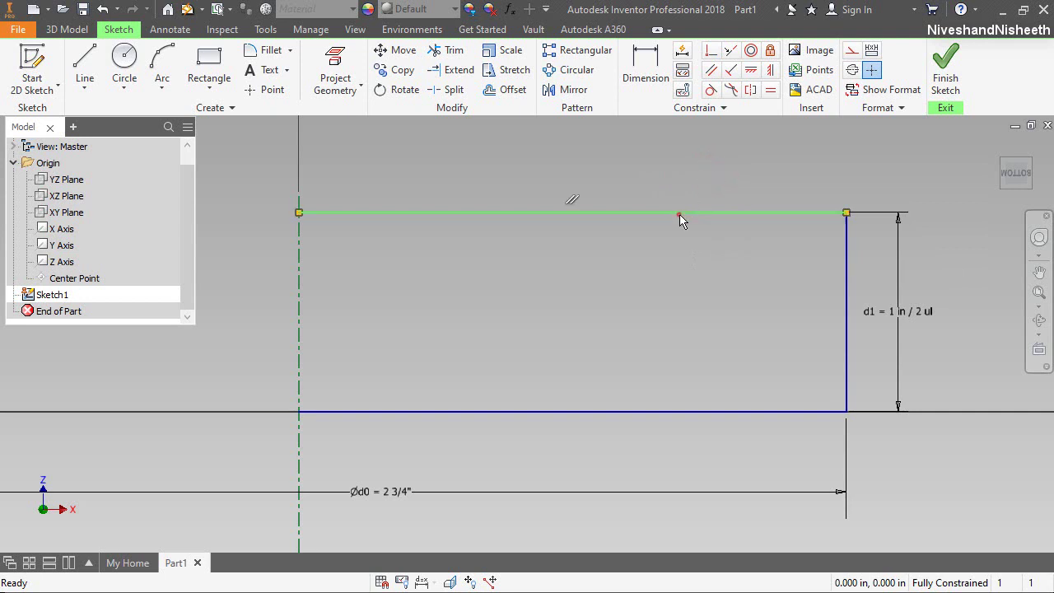
pyautogui.click(852, 58)
# Step: Draw a line 1/16 in long inward from the top of the vertical line, along the construction line
pyautogui.rightClick(649, 279)
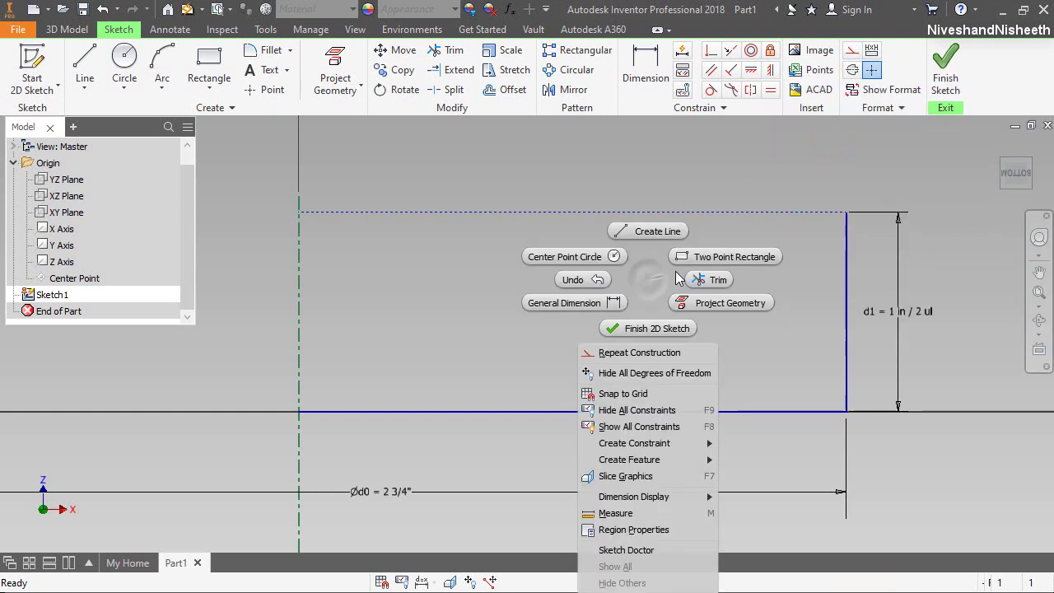
pyautogui.click(665, 236)
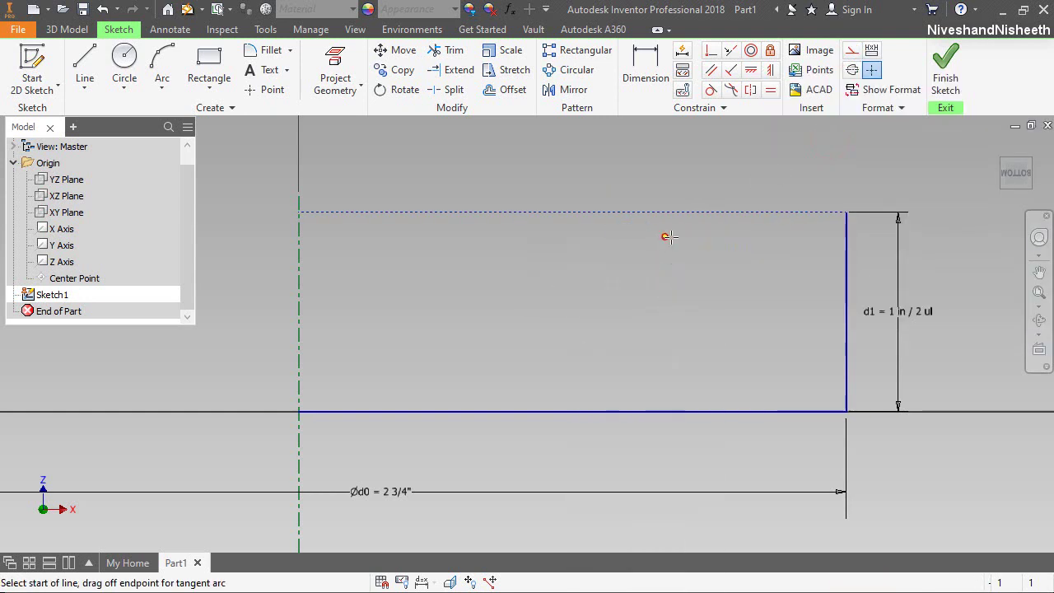
pyautogui.click(848, 213)
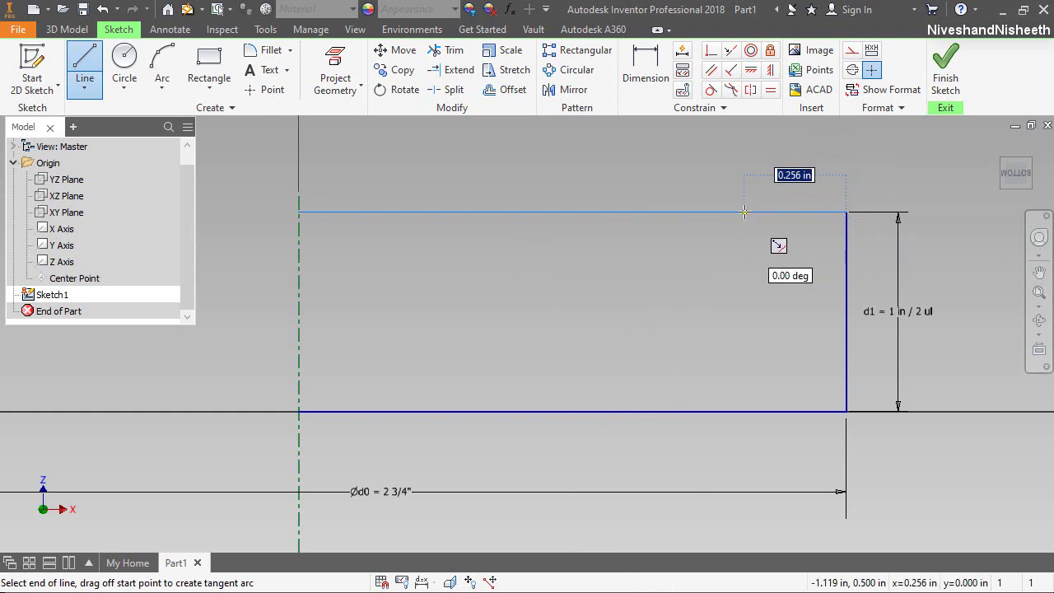
pyautogui.write('1')
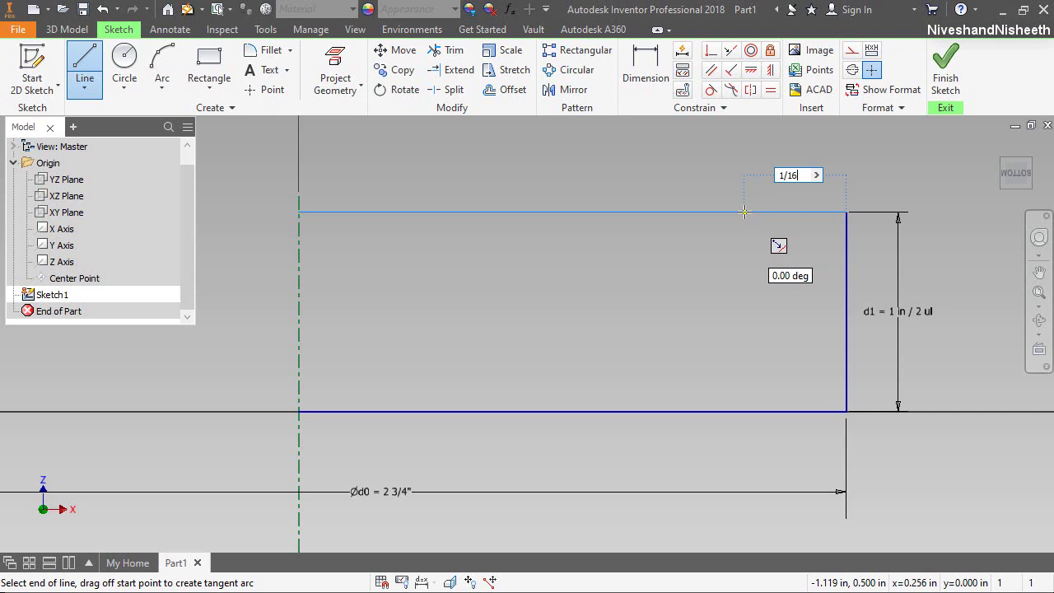
pyautogui.write('/16')
pyautogui.press('Return')
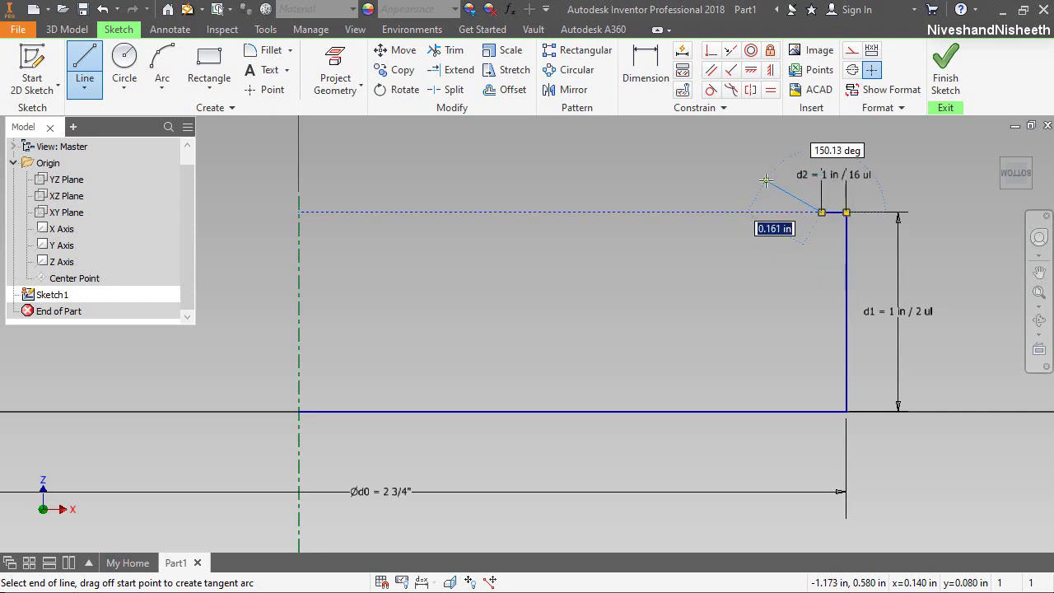
pyautogui.rightClick(767, 180)
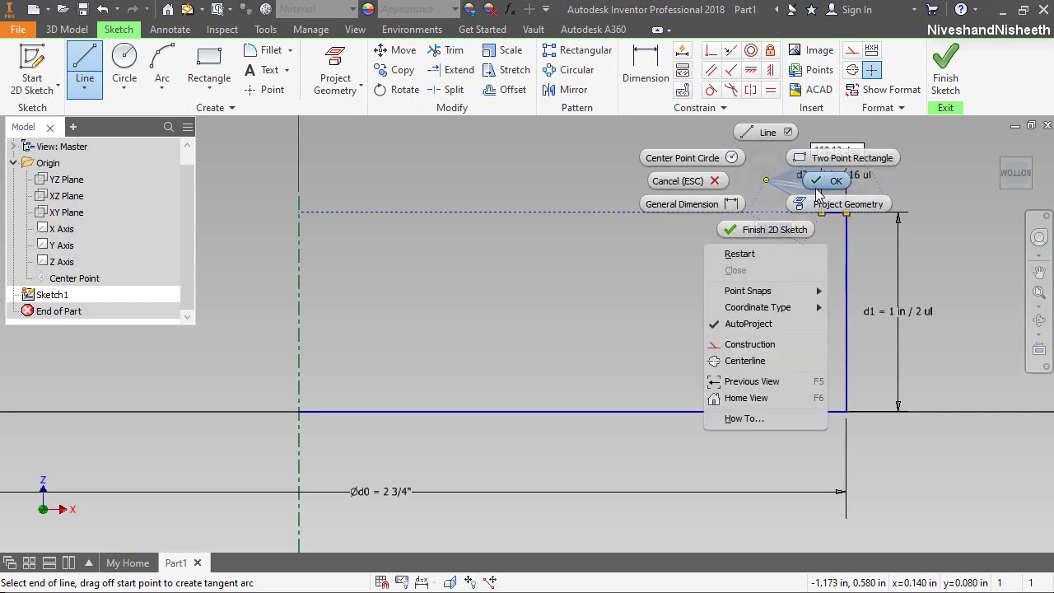
pyautogui.click(819, 184)
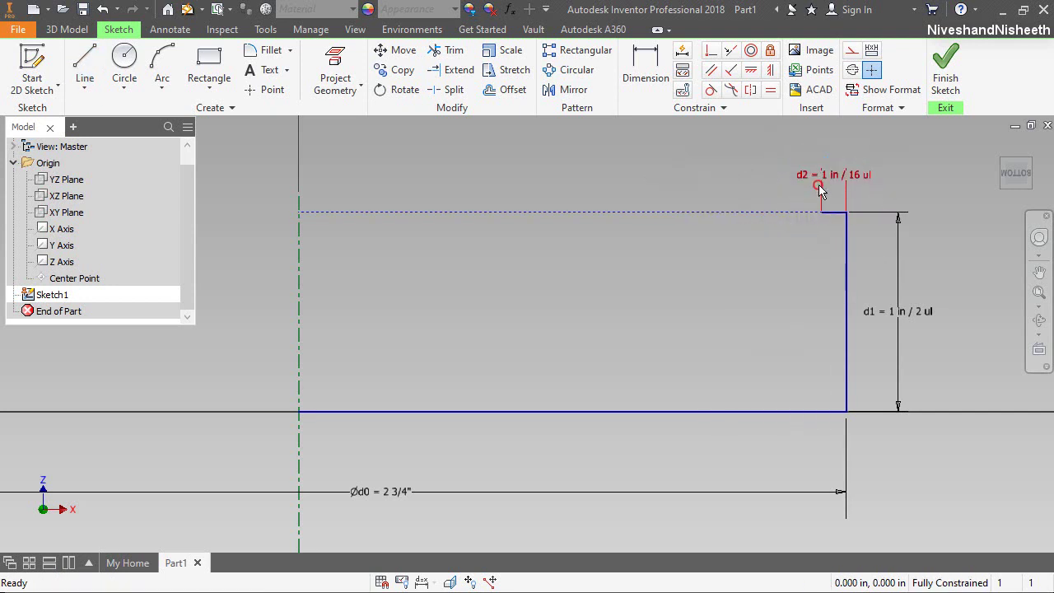
# Step: Offset the construction line upward to about 2.26 in above the horizontal base line
pyautogui.click(502, 89)
pyautogui.scroll(4, 458, 349)
pyautogui.scroll(3, 459, 342)
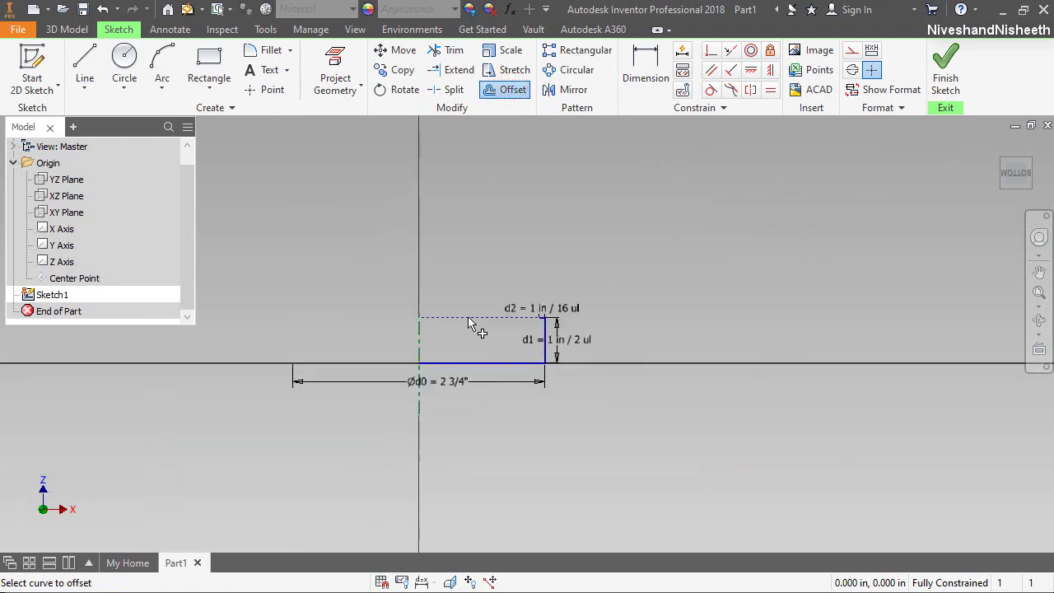
pyautogui.click(478, 318)
pyautogui.rightClick(503, 262)
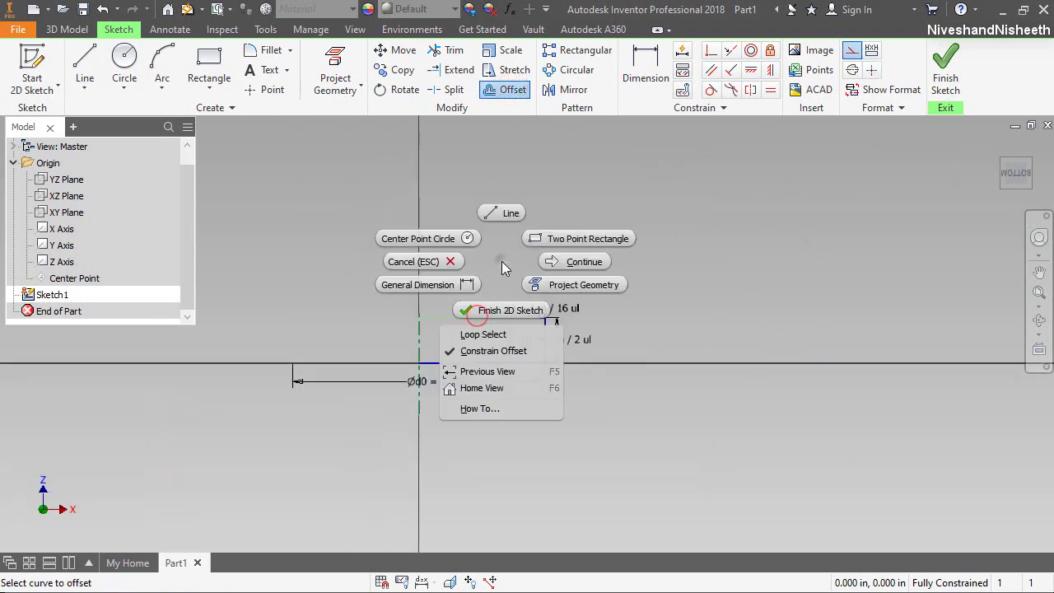
pyautogui.click(547, 262)
pyautogui.click(465, 157)
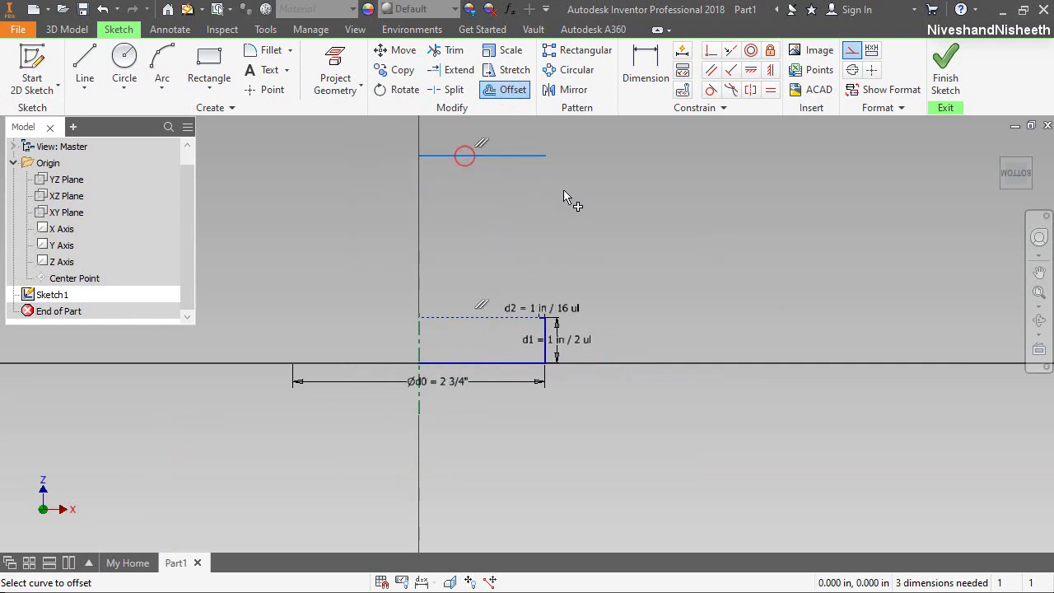
# Step: Dimension the height between the base line and the new upper line as 3 5/8 in
pyautogui.click(643, 80)
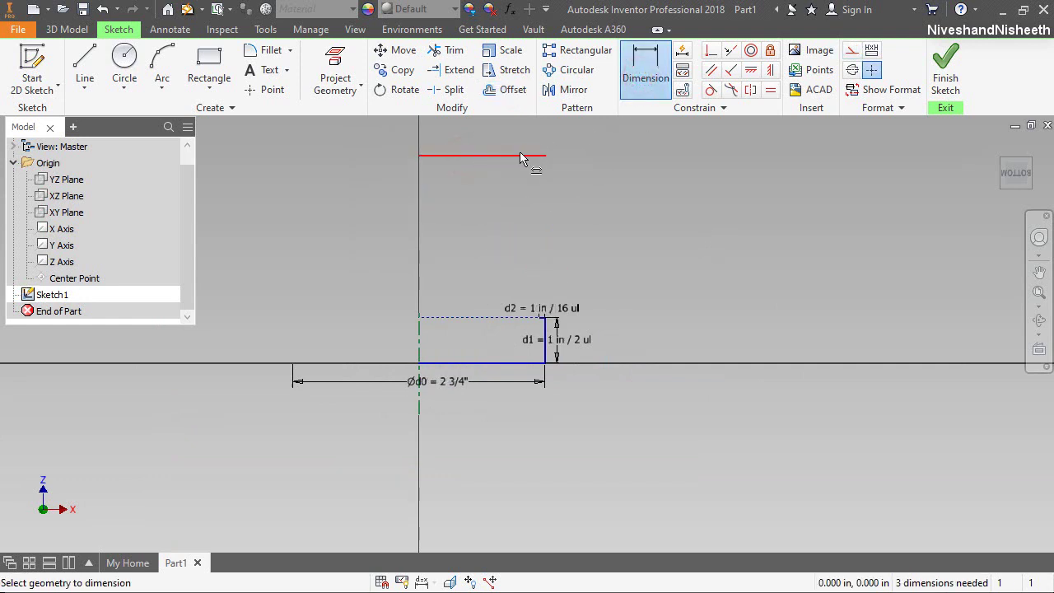
pyautogui.click(520, 156)
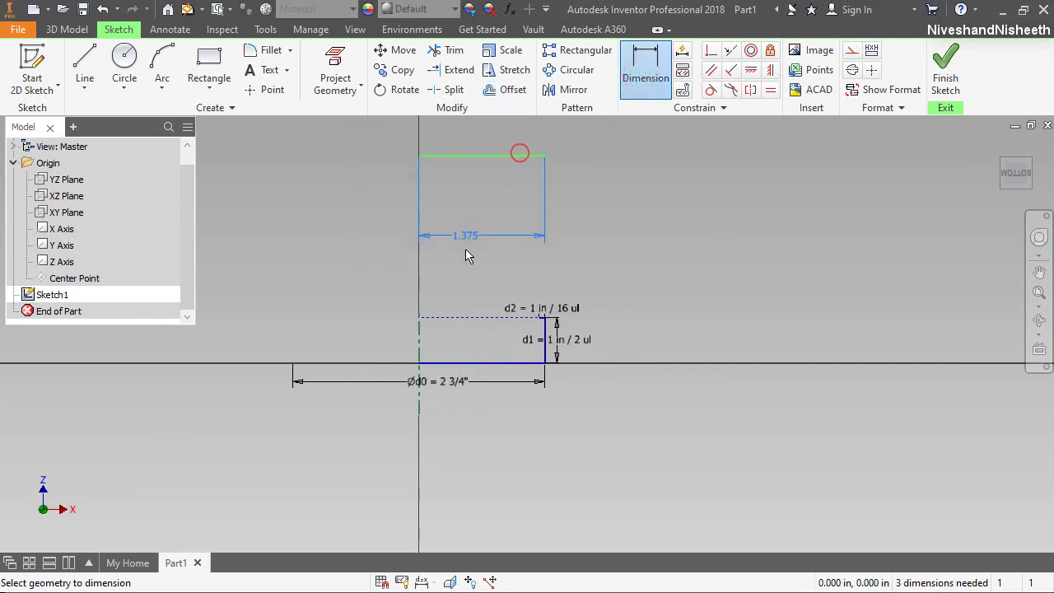
pyautogui.click(486, 363)
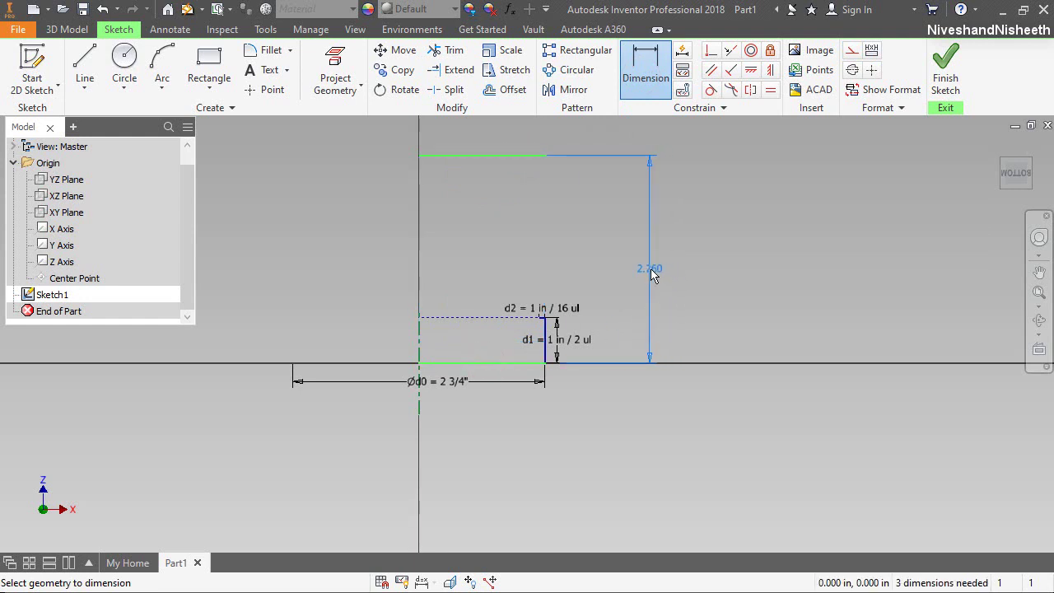
pyautogui.click(650, 269)
pyautogui.write('3')
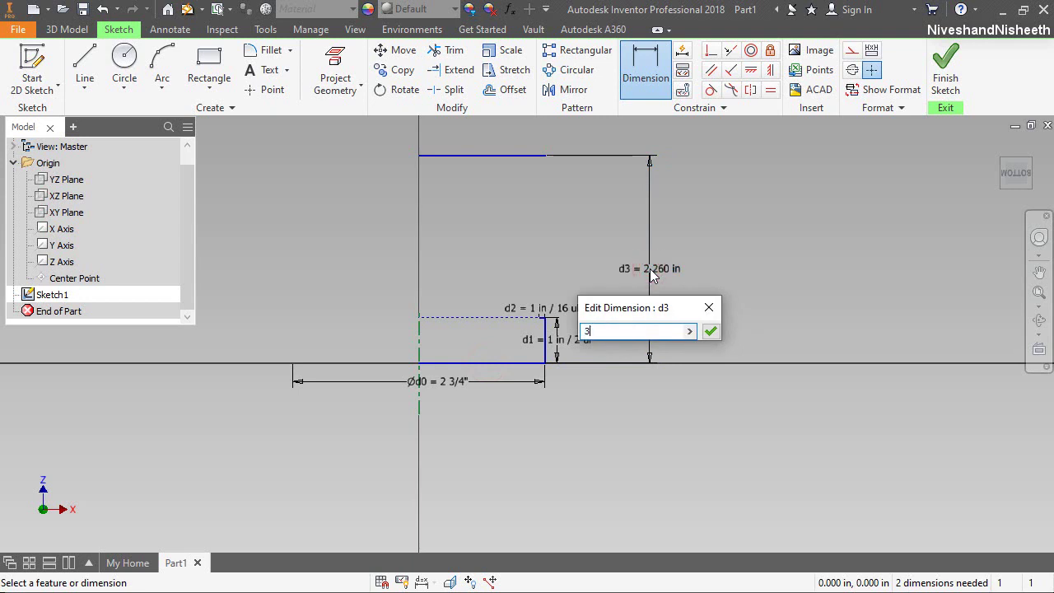
pyautogui.write(' 5/8')
pyautogui.click(710, 330)
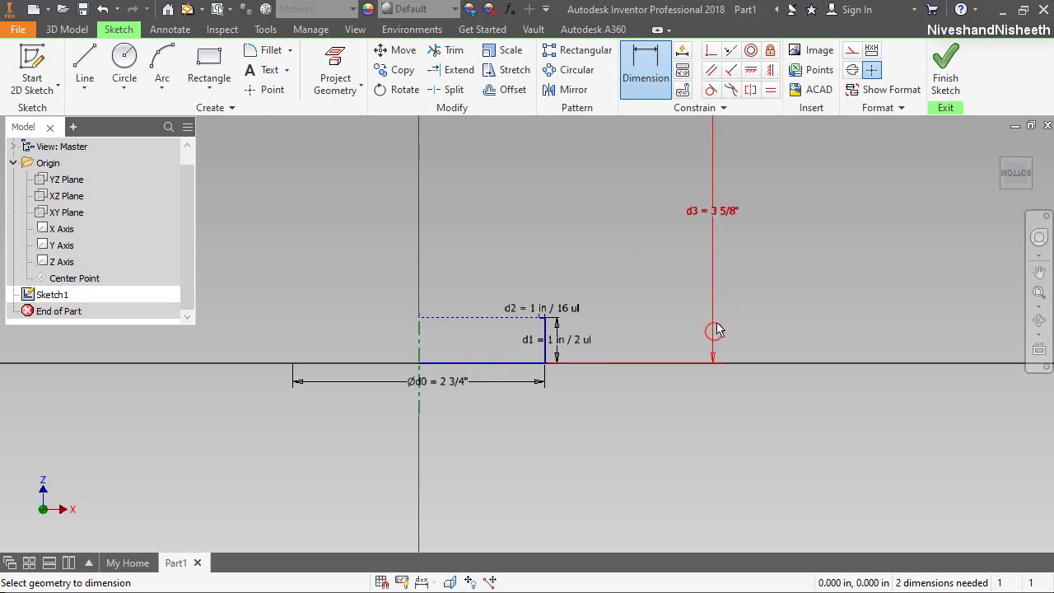
pyautogui.rightClick(771, 239)
pyautogui.click(804, 235)
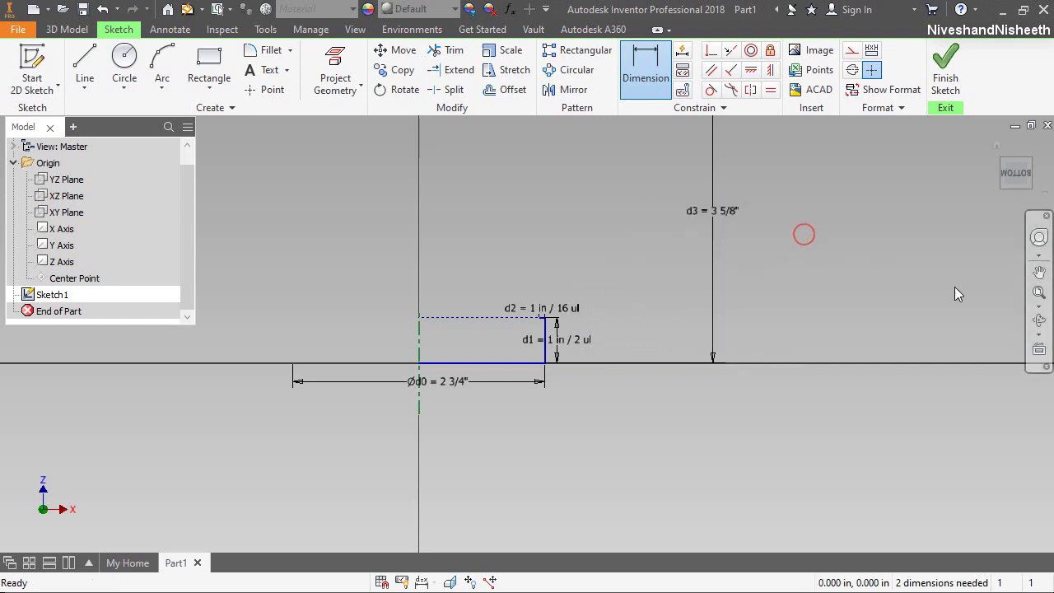
# Step: Add a 3 3/16 in diameter dimension from the upper line's outer endpoint to the centerline
pyautogui.click(1039, 294)
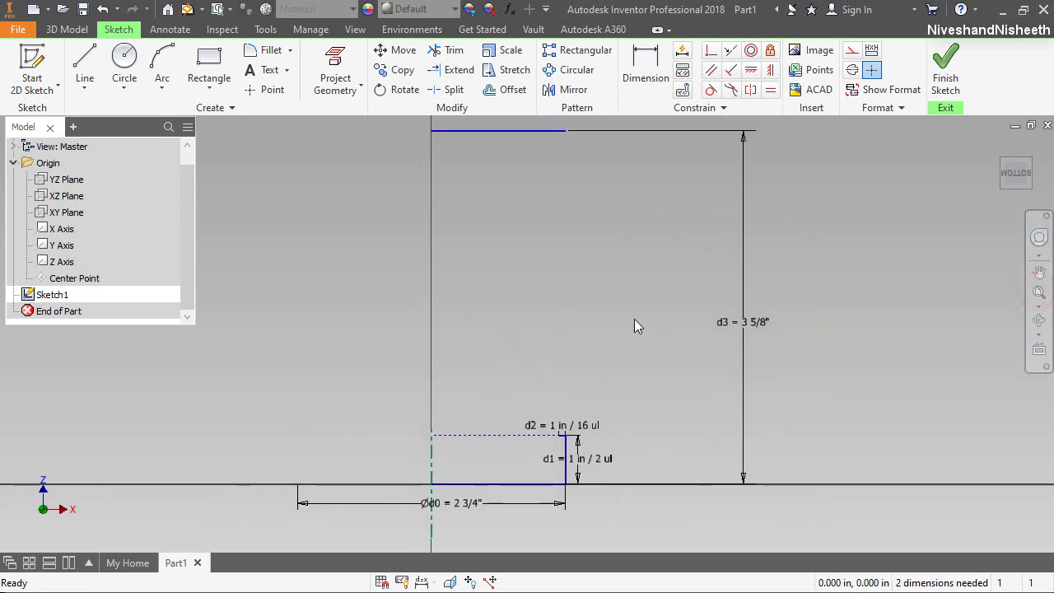
pyautogui.click(645, 79)
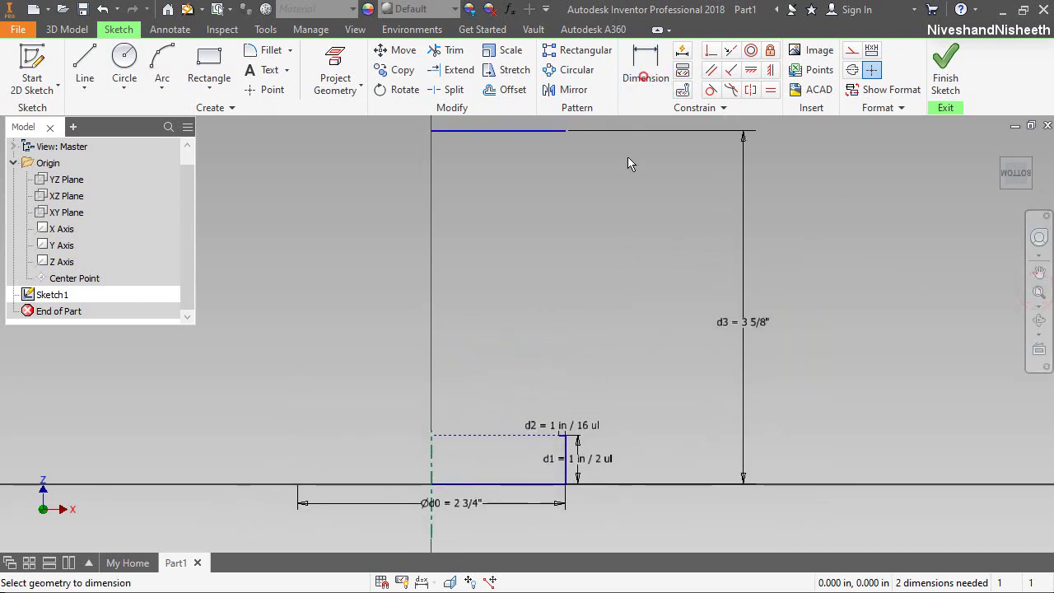
pyautogui.click(564, 133)
pyautogui.click(430, 453)
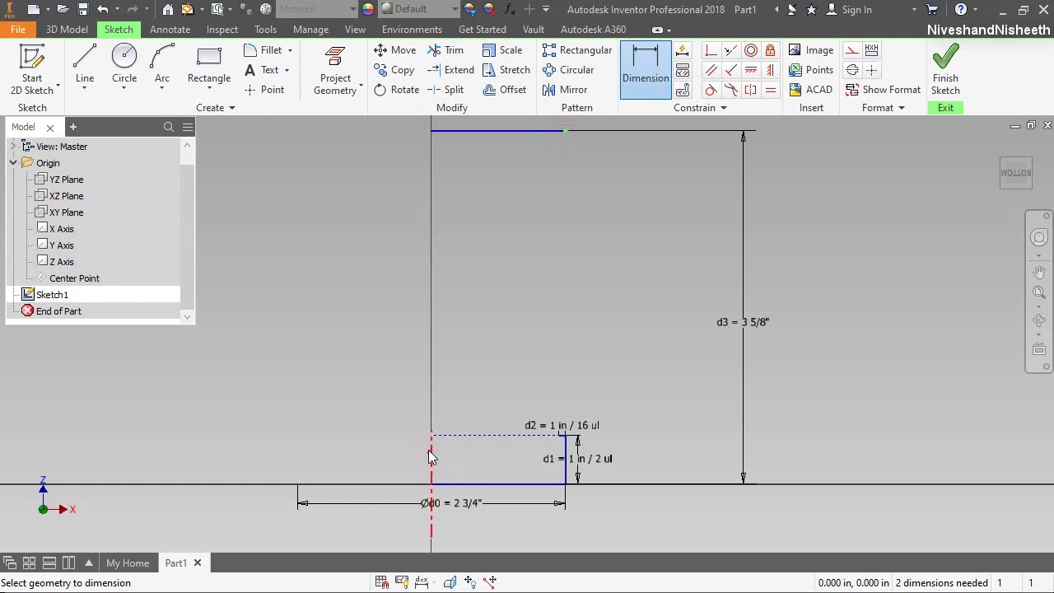
pyautogui.scroll(-4, 451, 254)
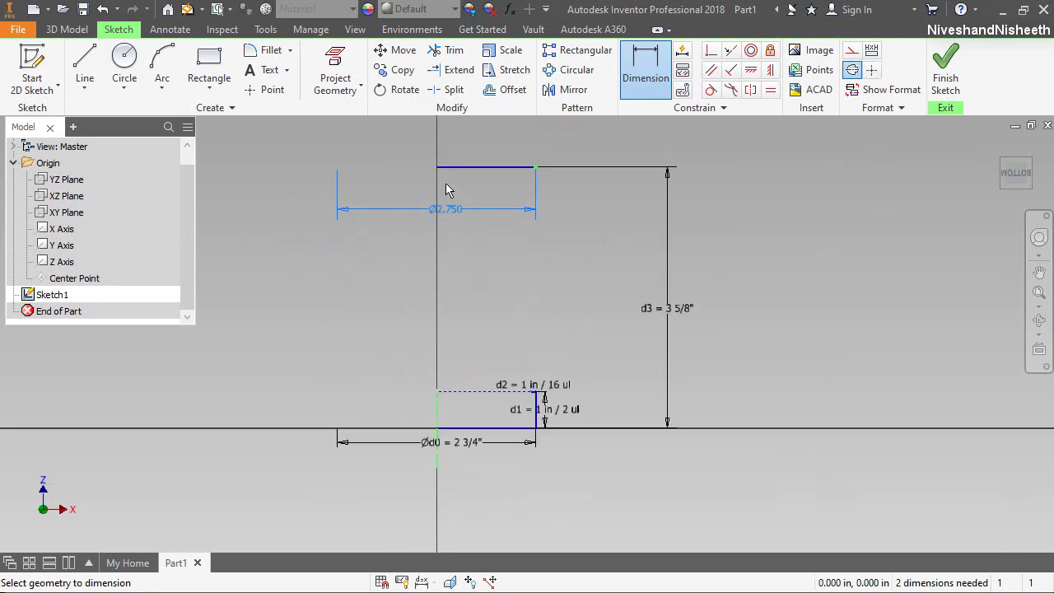
pyautogui.click(452, 145)
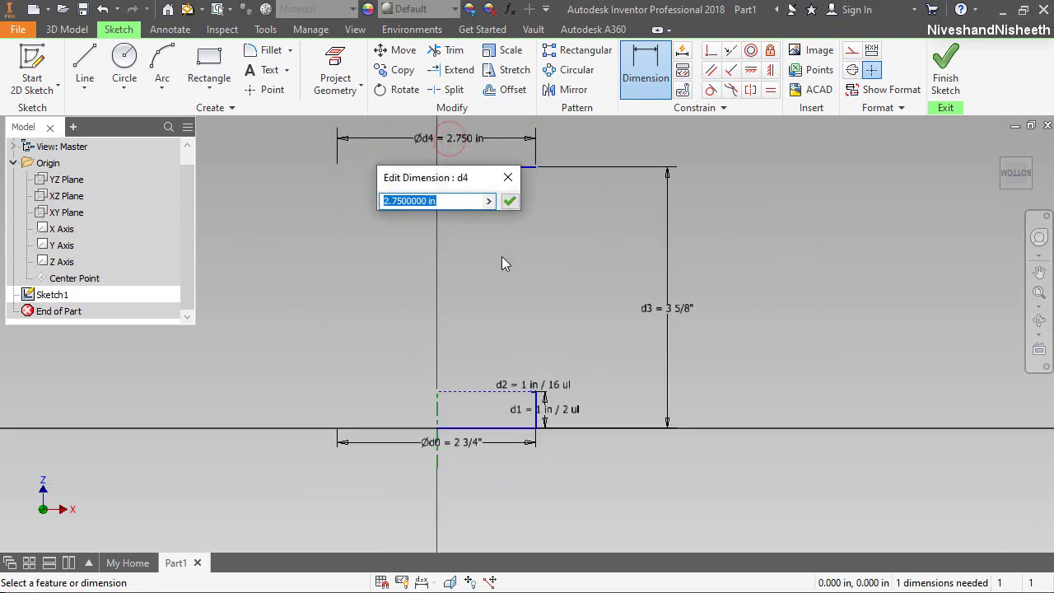
pyautogui.write('3 3/16')
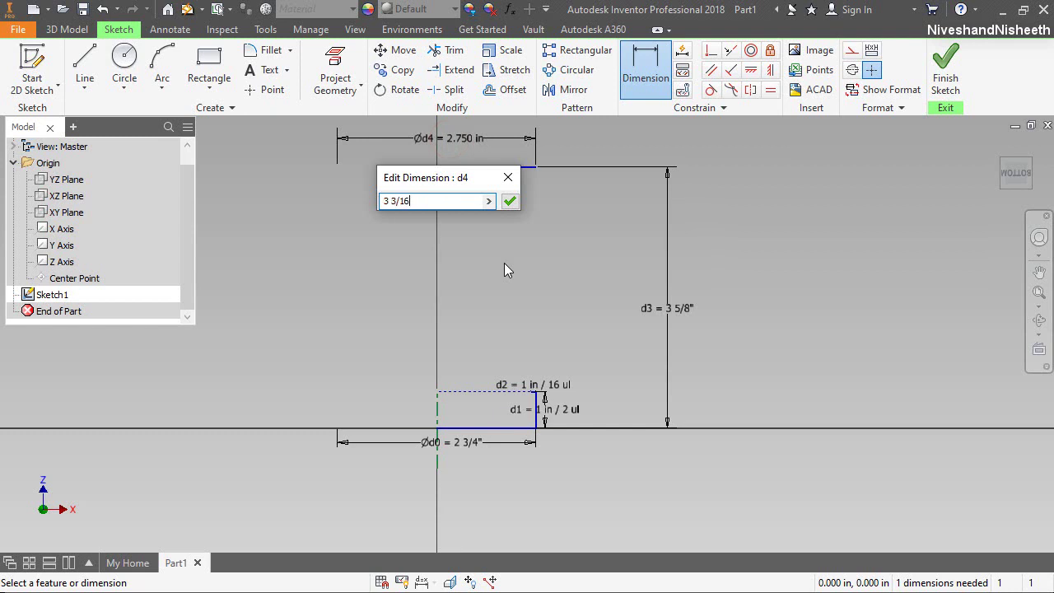
pyautogui.click(511, 202)
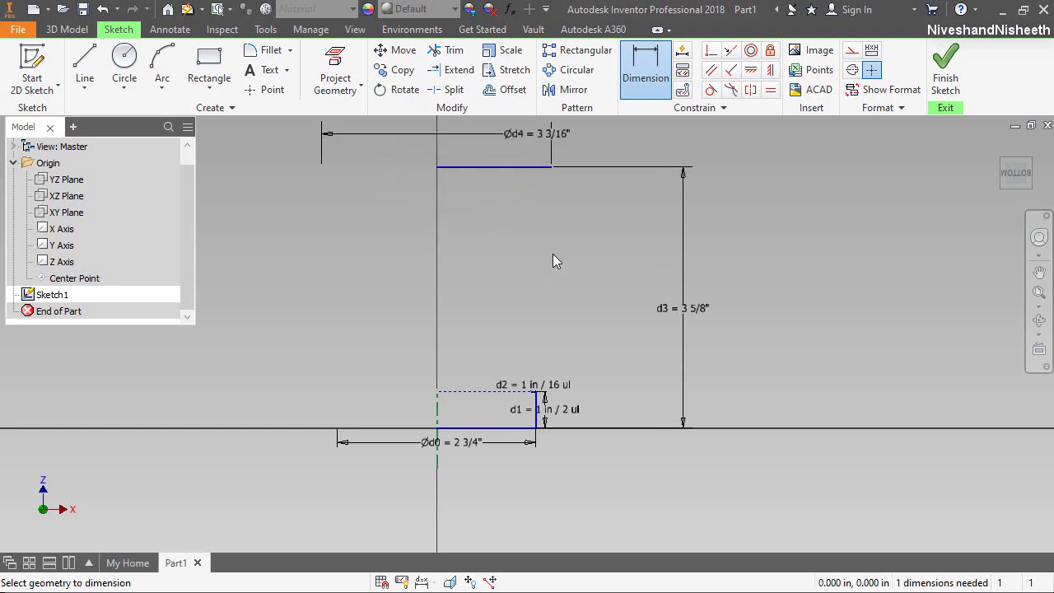
pyautogui.rightClick(553, 254)
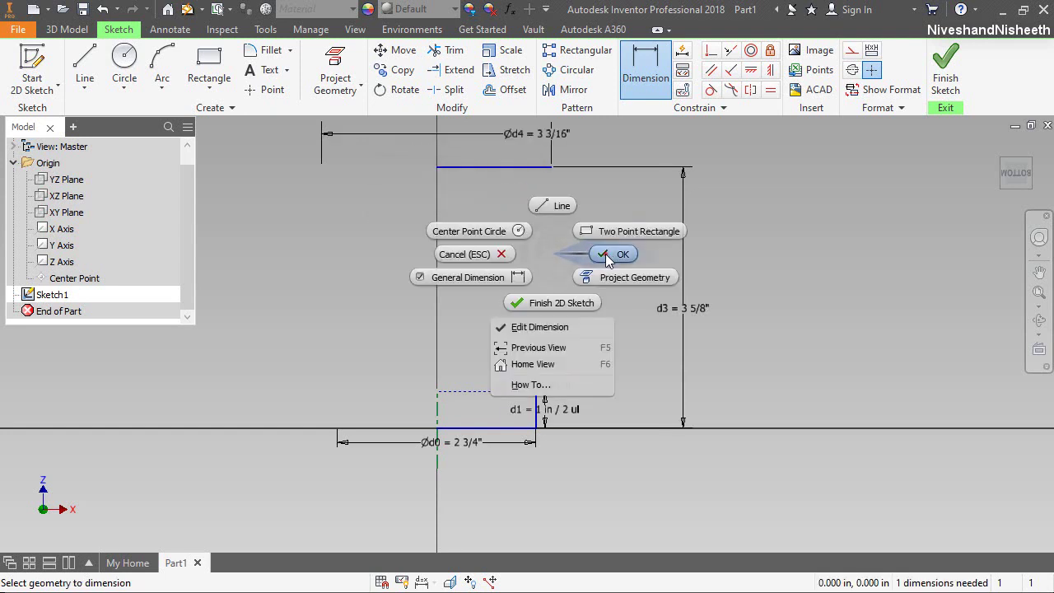
pyautogui.click(606, 253)
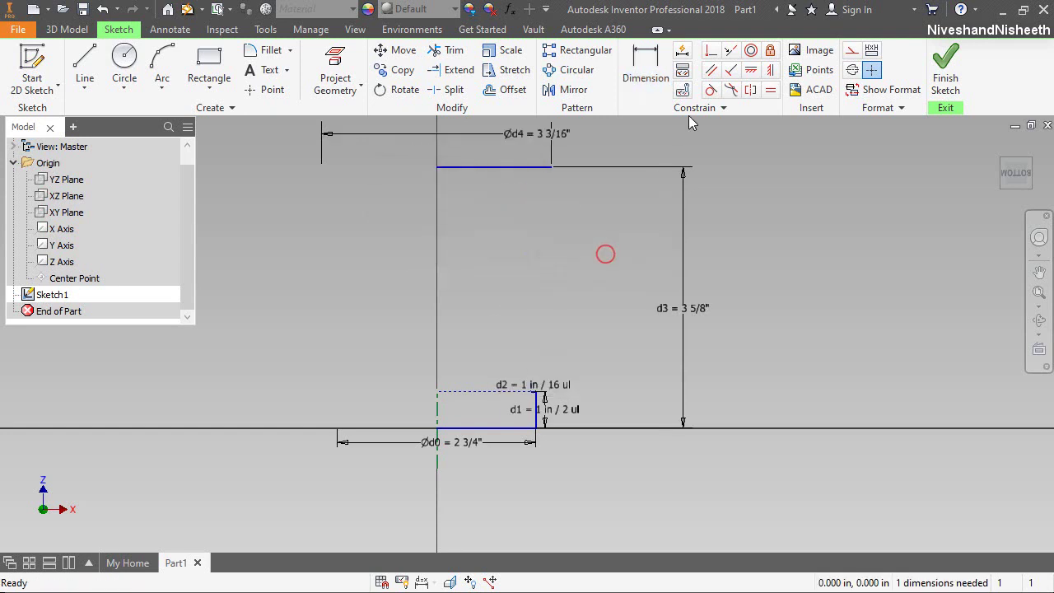
# Step: Show all degrees of freedom and make the upper line's inner endpoint coincident with the centerline
pyautogui.click(468, 581)
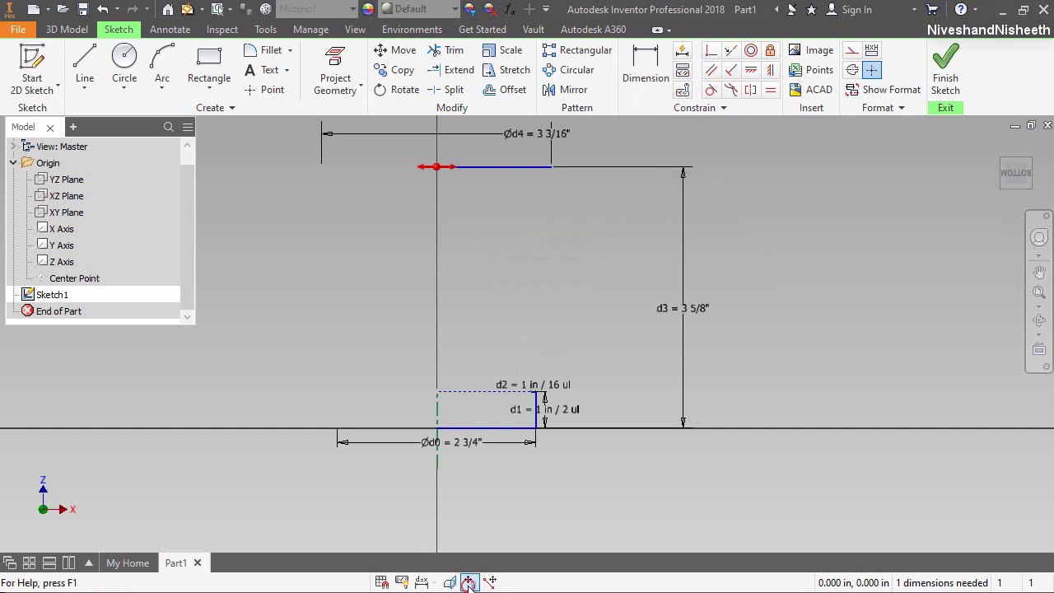
pyautogui.click(710, 50)
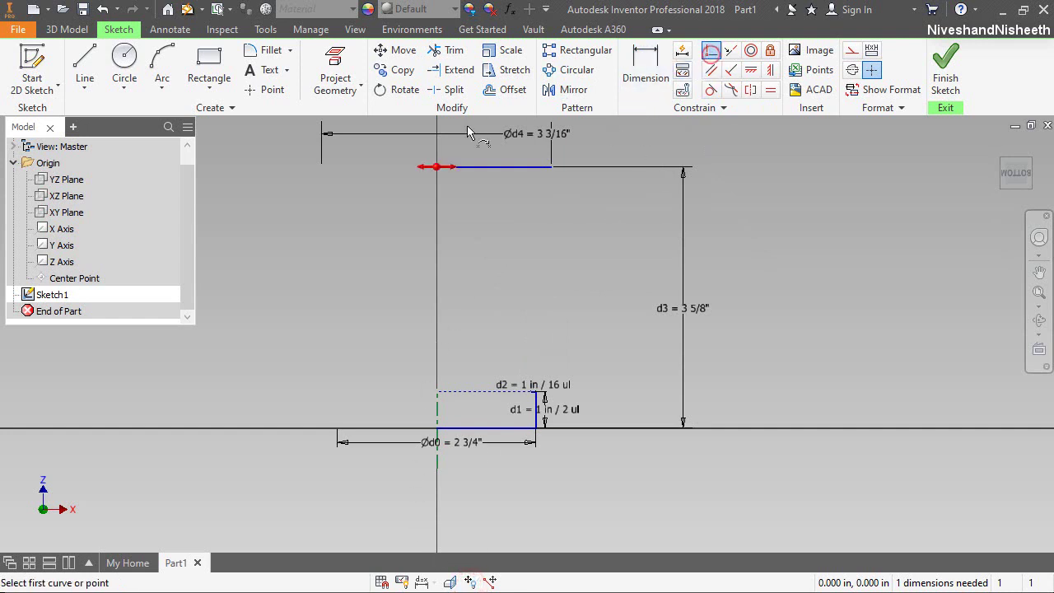
pyautogui.click(439, 169)
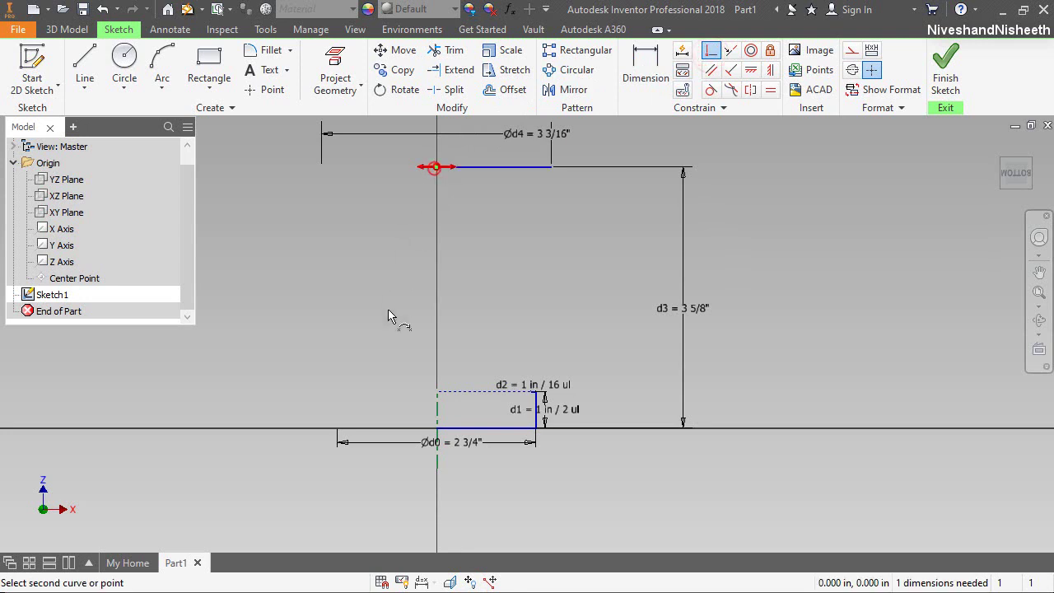
pyautogui.click(439, 419)
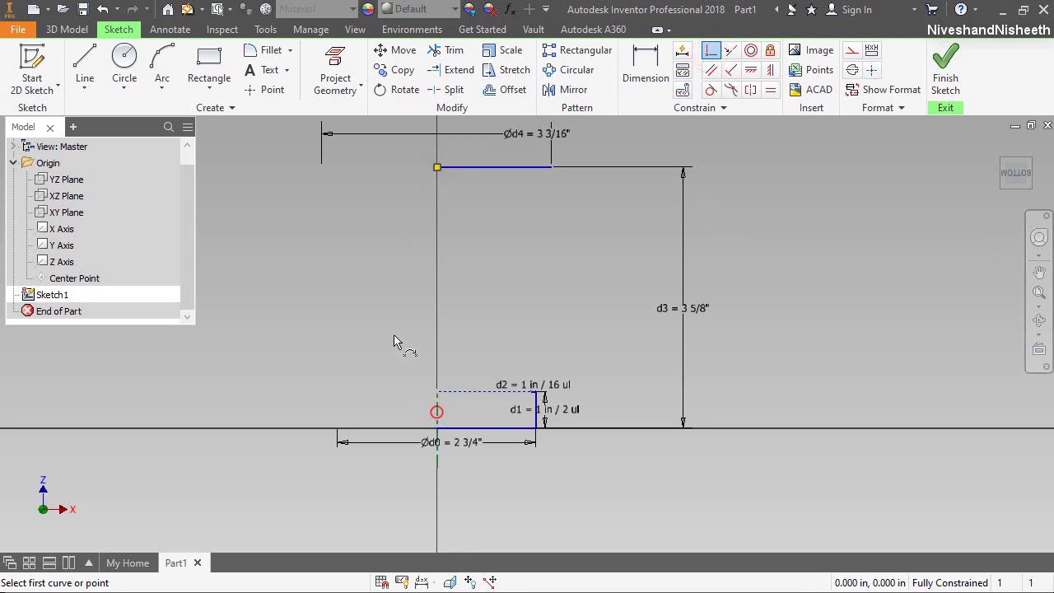
# Step: Draw a vertical line about 0.54 in down from the upper line's outer endpoint, continuing with a slanted line to the base step's inner endpoint
pyautogui.rightClick(499, 224)
pyautogui.click(565, 222)
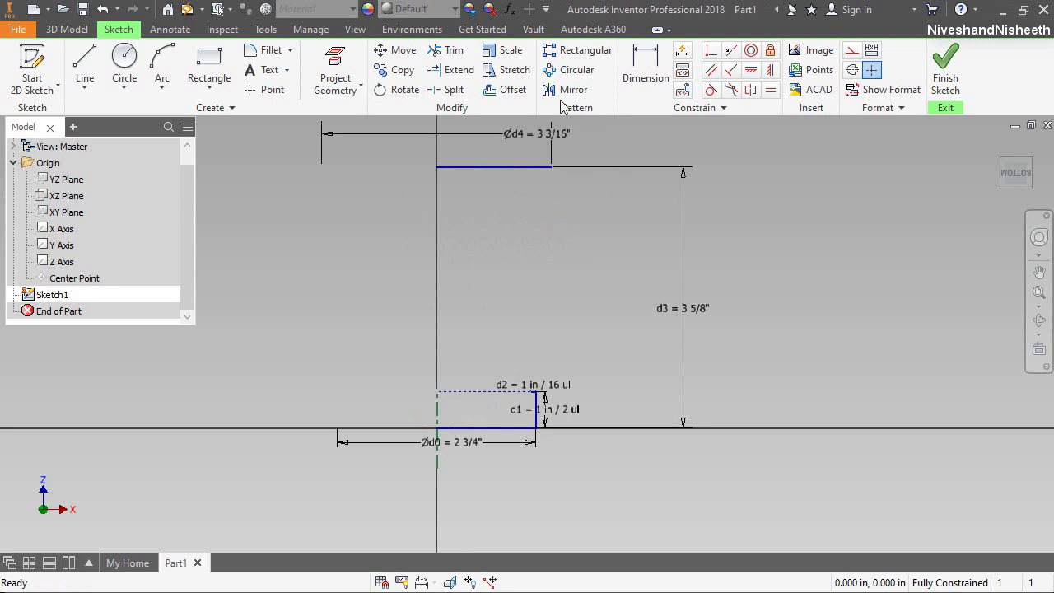
pyautogui.click(85, 66)
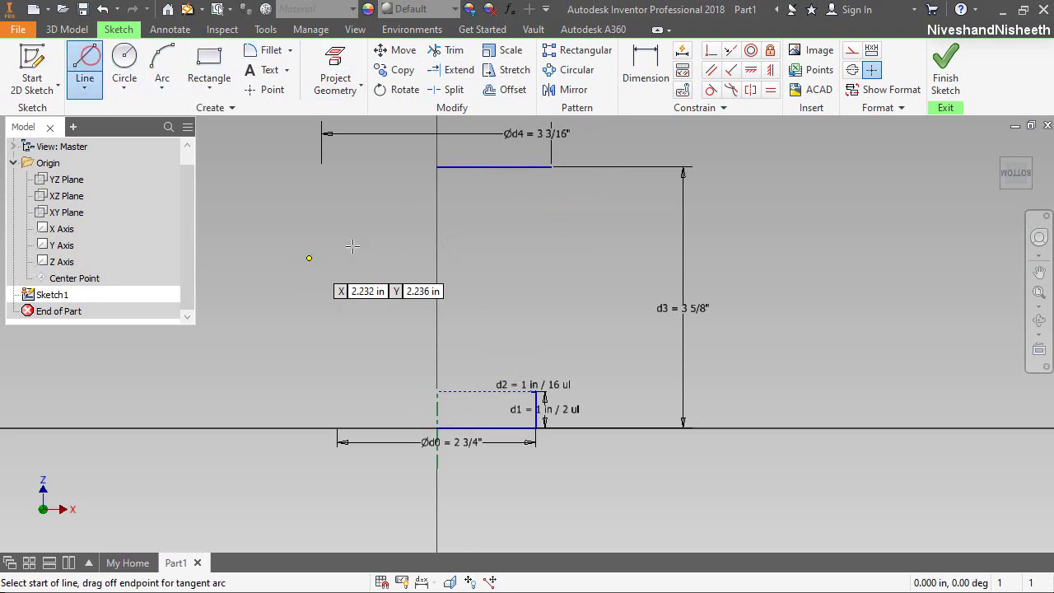
pyautogui.click(553, 166)
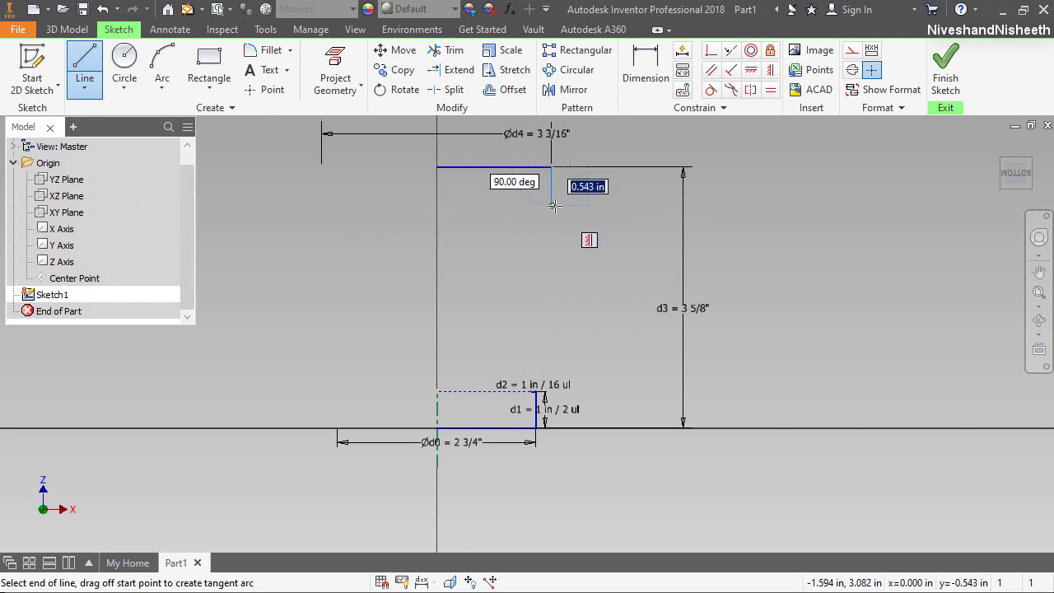
pyautogui.scroll(3, 512, 346)
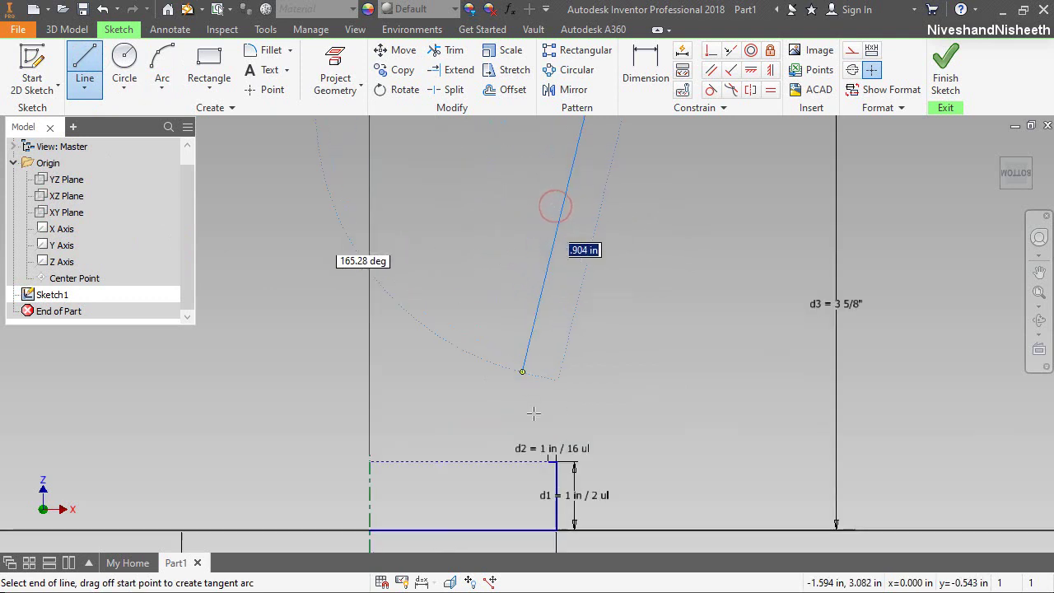
pyautogui.click(550, 462)
pyautogui.scroll(-2, 545, 437)
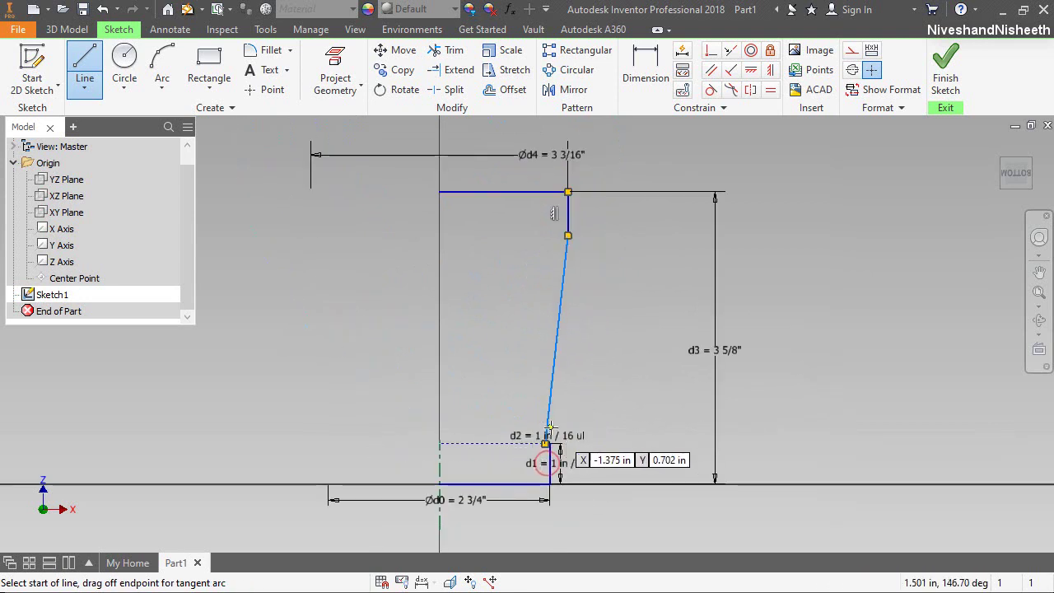
pyautogui.rightClick(613, 236)
pyautogui.click(676, 239)
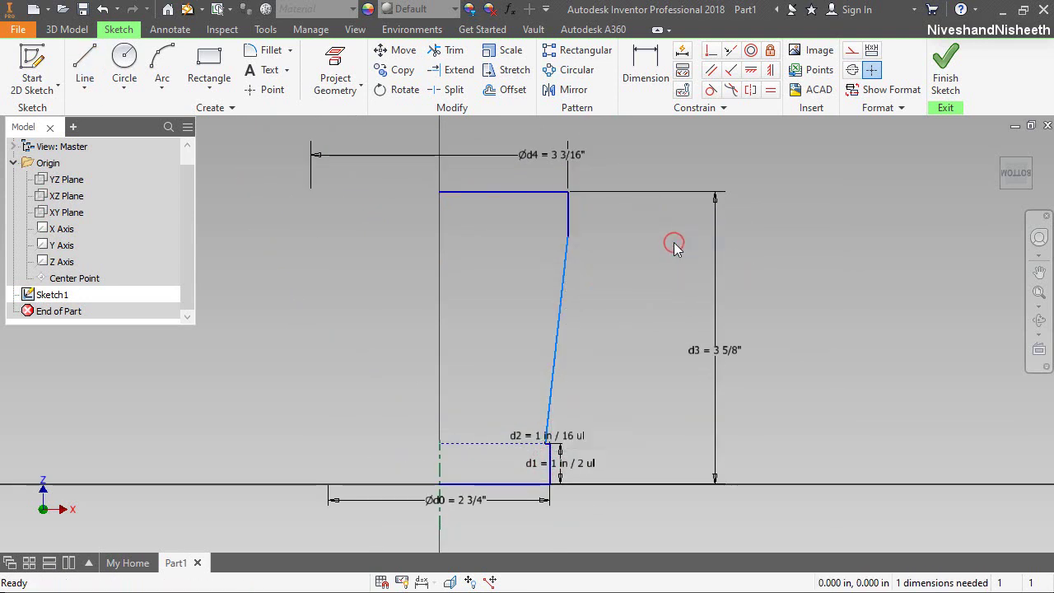
# Step: Apply an equal constraint between the upper short vertical line and the vertical line at the base
pyautogui.click(772, 90)
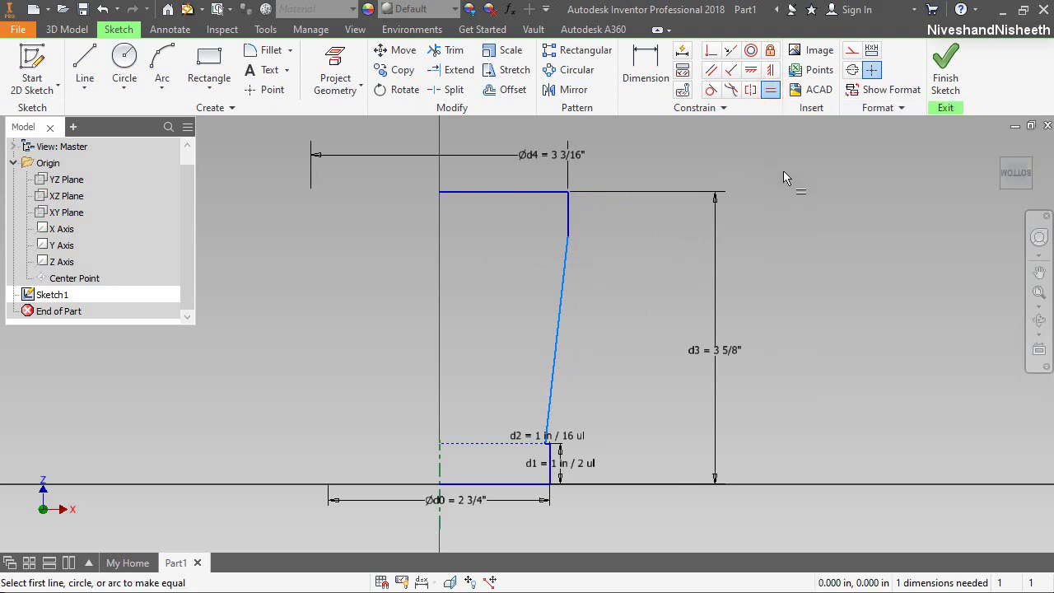
pyautogui.click(570, 216)
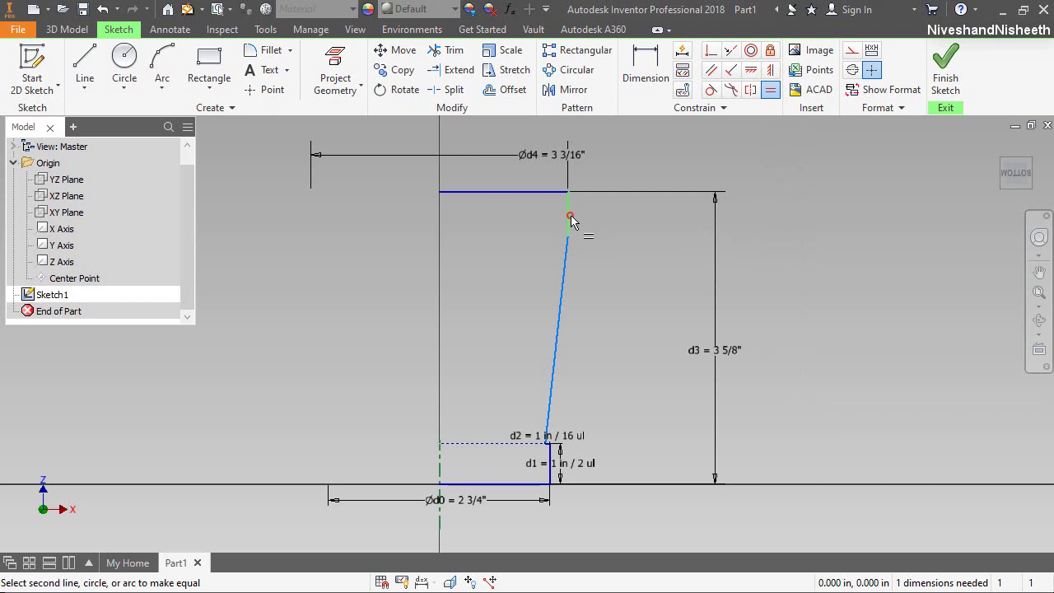
pyautogui.click(552, 466)
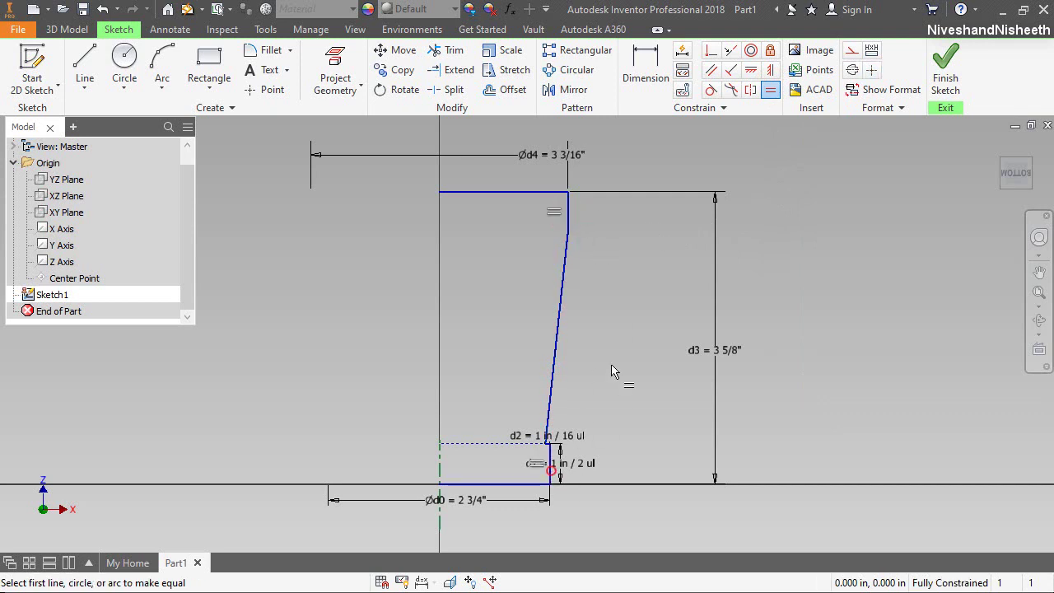
pyautogui.rightClick(634, 299)
pyautogui.click(675, 294)
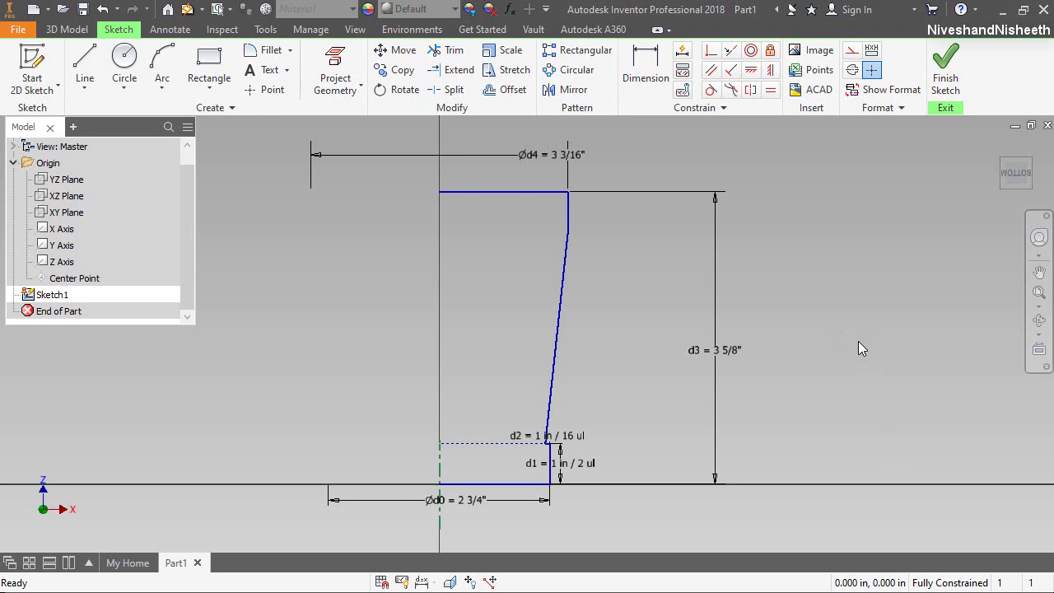
# Step: Finish the sketch and revolve its profile about the centerline as a solid with Full extents
pyautogui.click(947, 70)
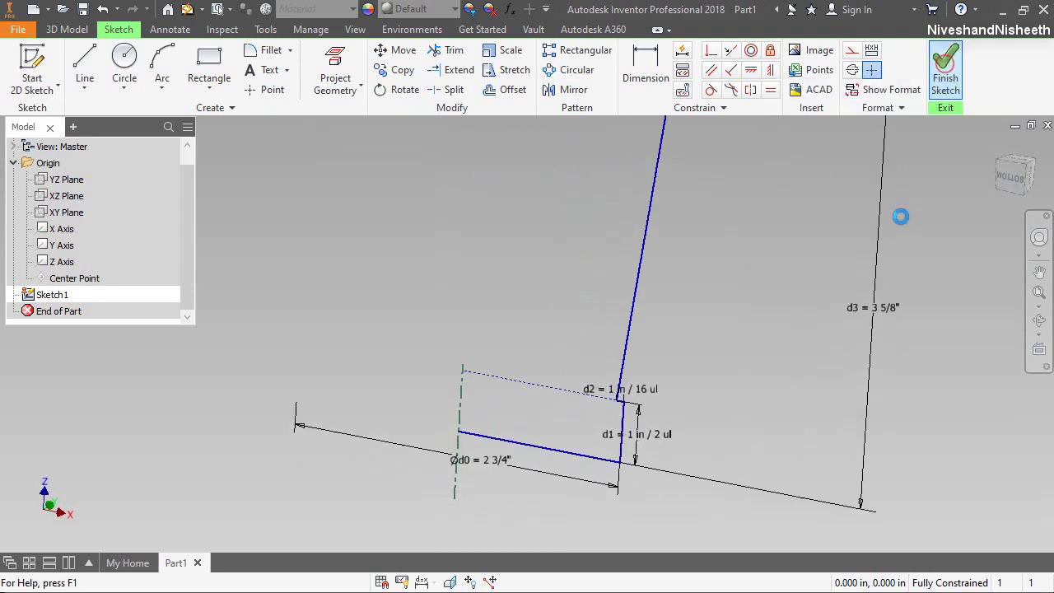
pyautogui.click(1040, 293)
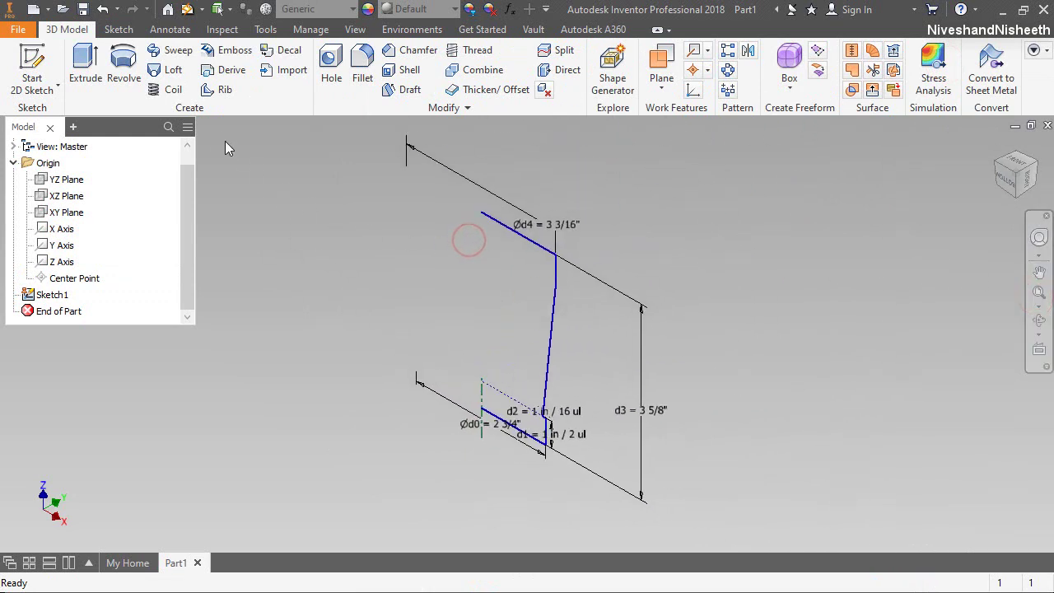
pyautogui.click(125, 75)
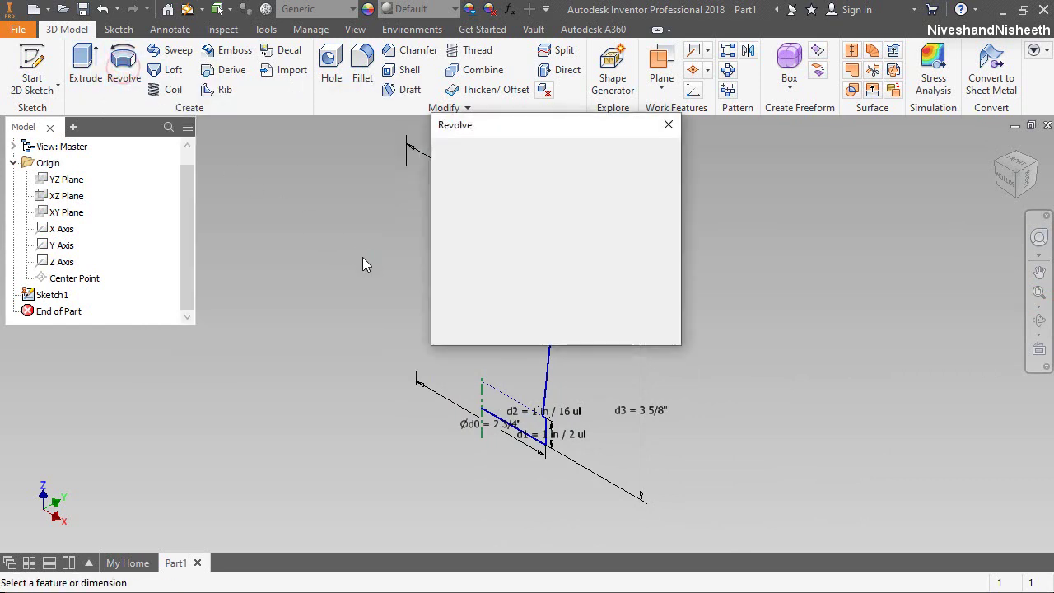
pyautogui.moveTo(520, 132); pyautogui.dragTo(812, 165)
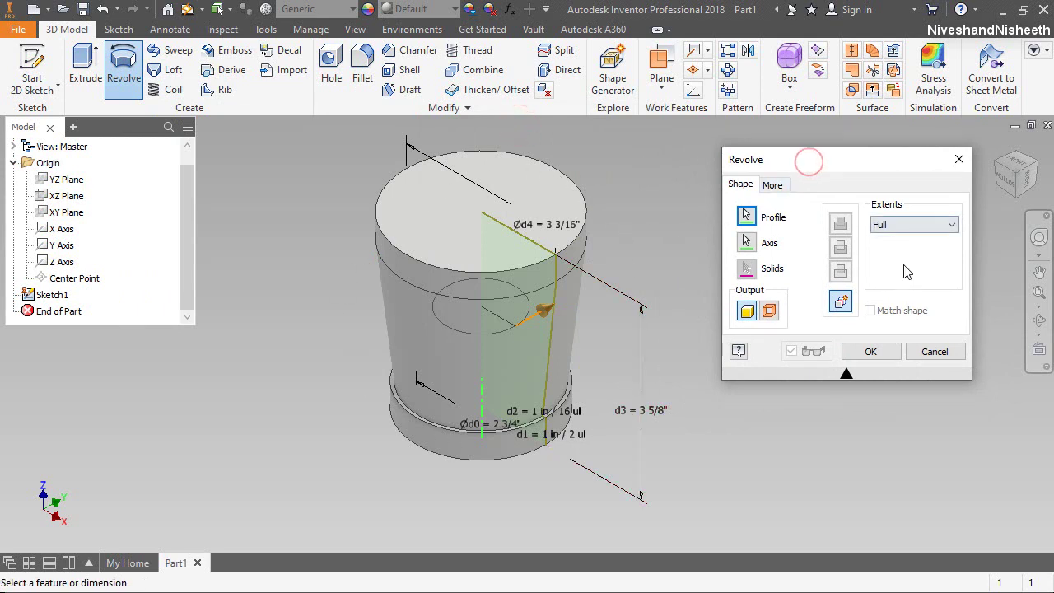
pyautogui.click(926, 225)
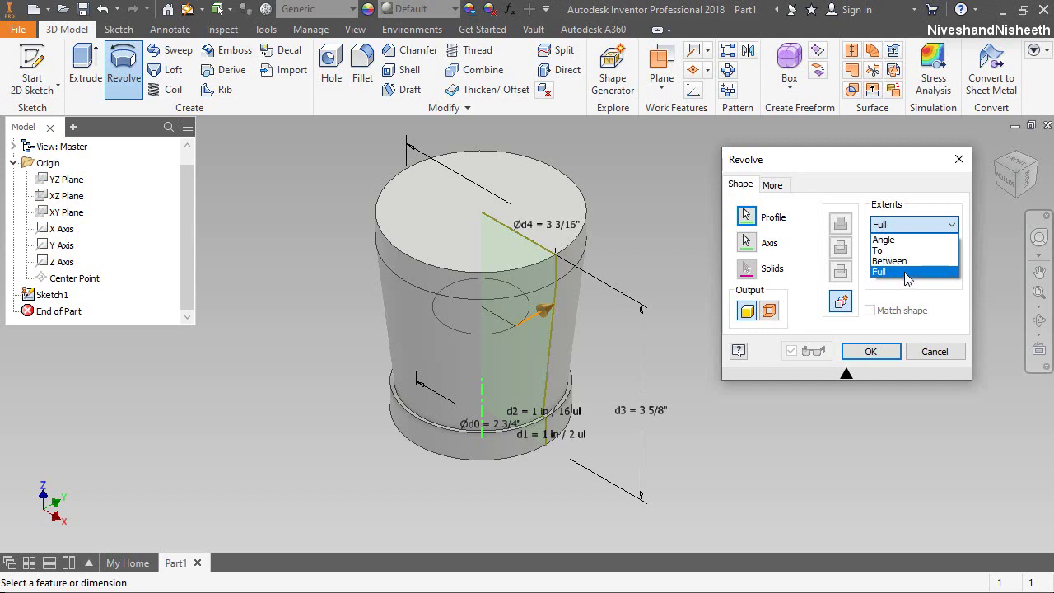
pyautogui.click(852, 166)
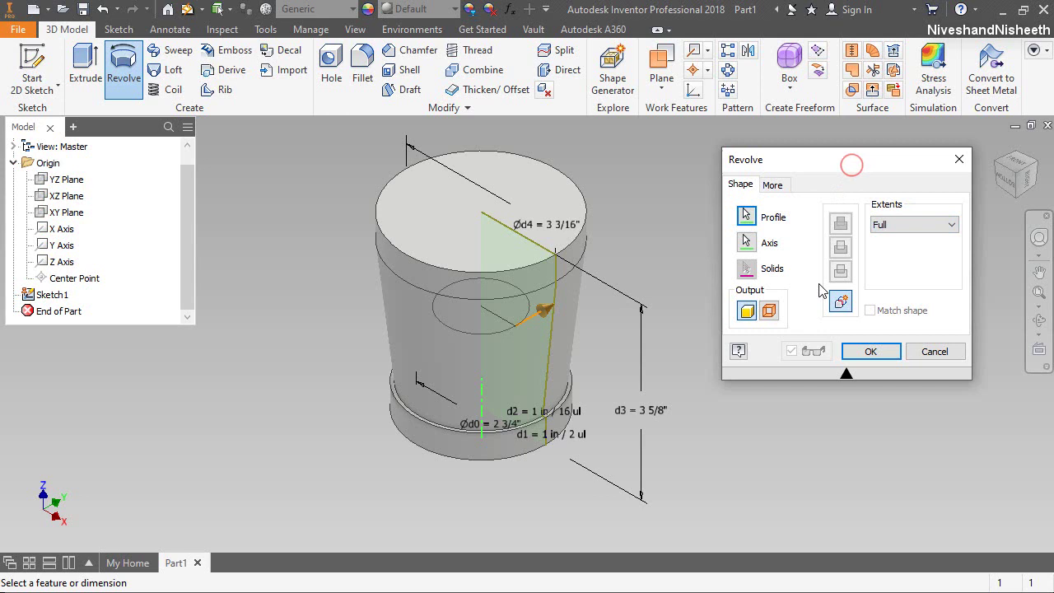
pyautogui.click(871, 351)
# Step: Fit the whole solid in view and collapse all entries in the model tree
pyautogui.click(1040, 293)
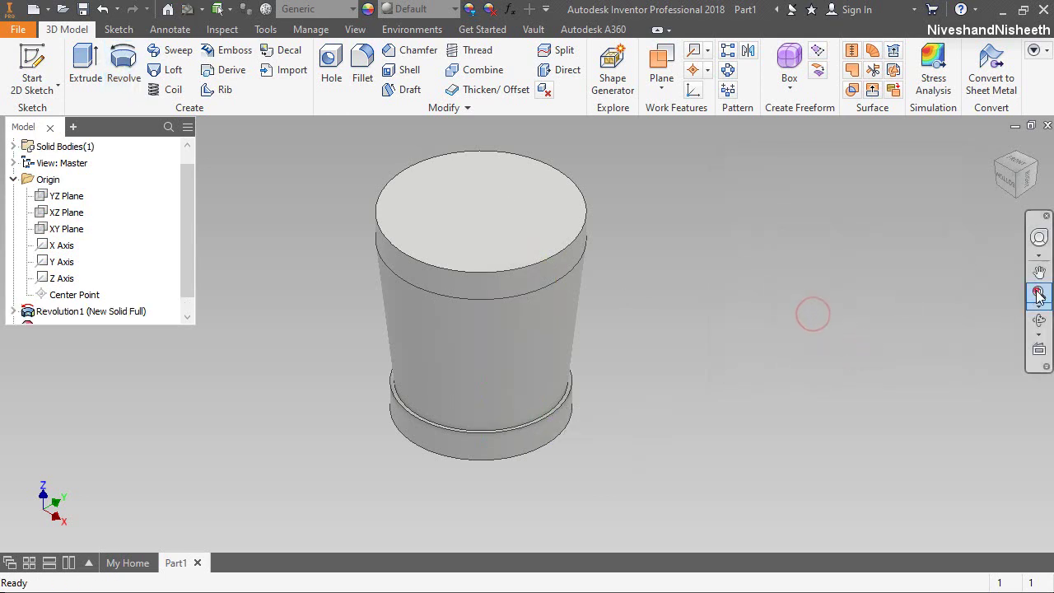
pyautogui.rightClick(121, 167)
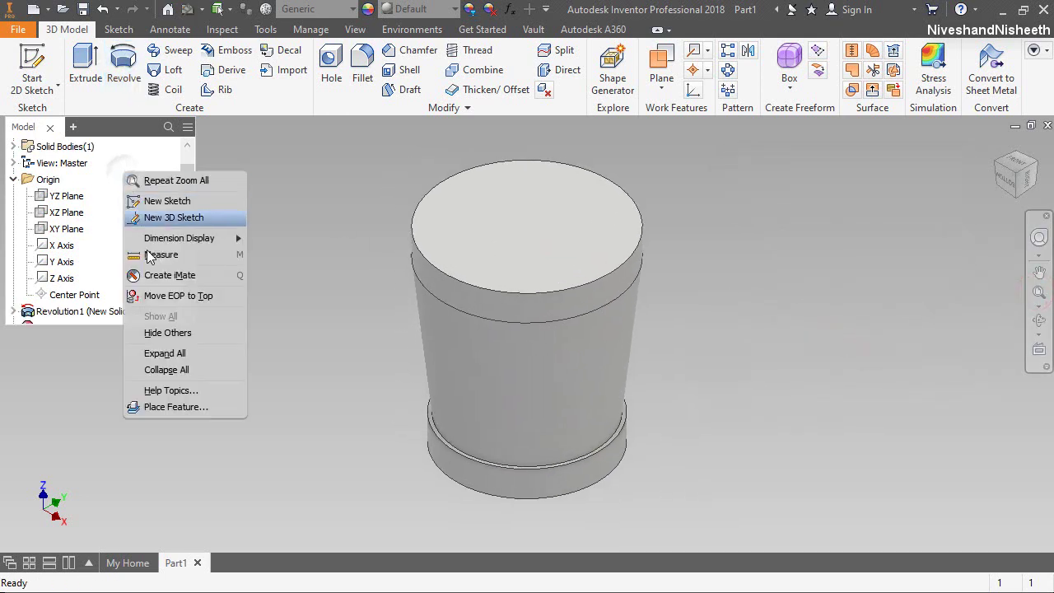
pyautogui.click(183, 369)
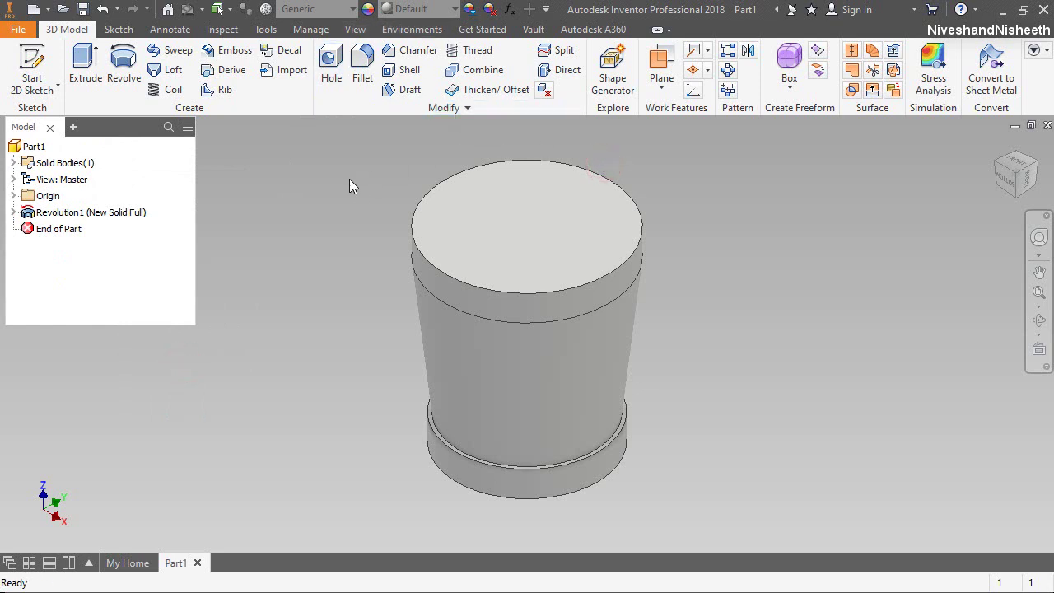
# Step: Orient the solid upright in a corner view with its wide end up and set that as the home view using Fit to View
pyautogui.click(1040, 319)
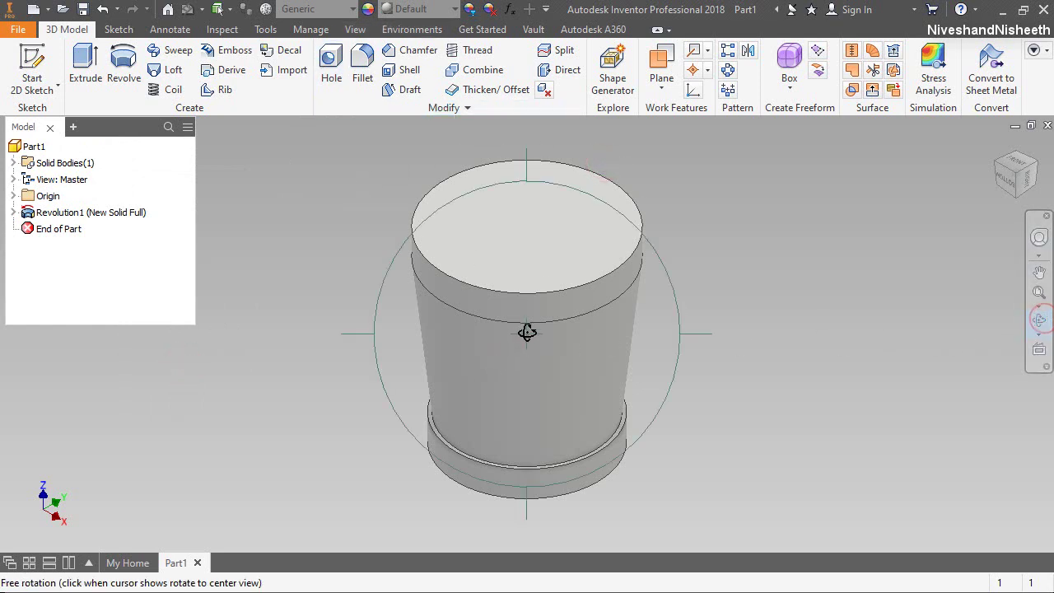
pyautogui.moveTo(527, 332); pyautogui.dragTo(575, 243)
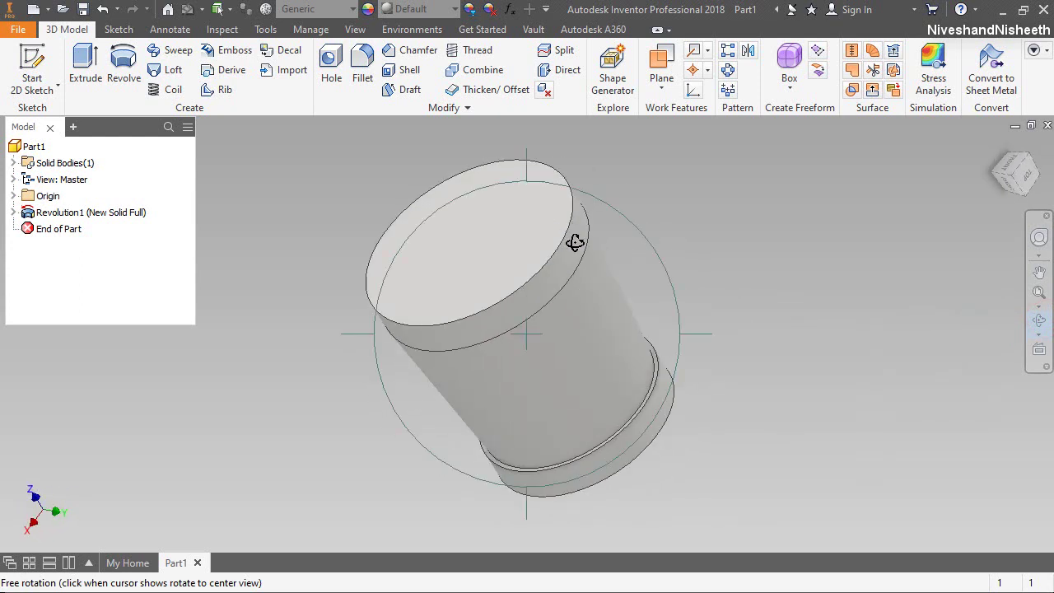
pyautogui.rightClick(601, 240)
pyautogui.click(615, 288)
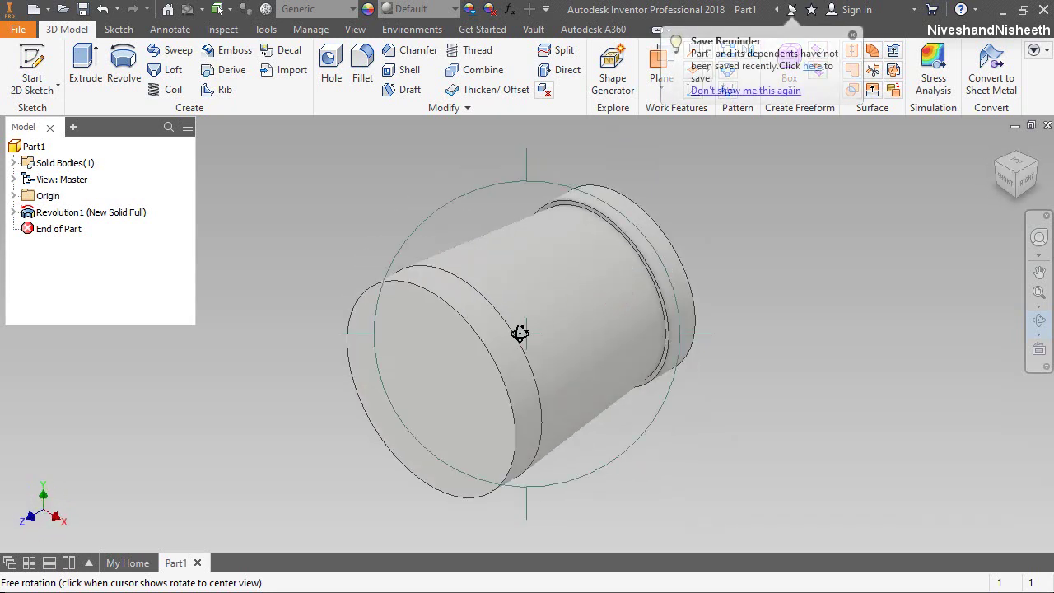
pyautogui.moveTo(522, 332); pyautogui.dragTo(631, 193)
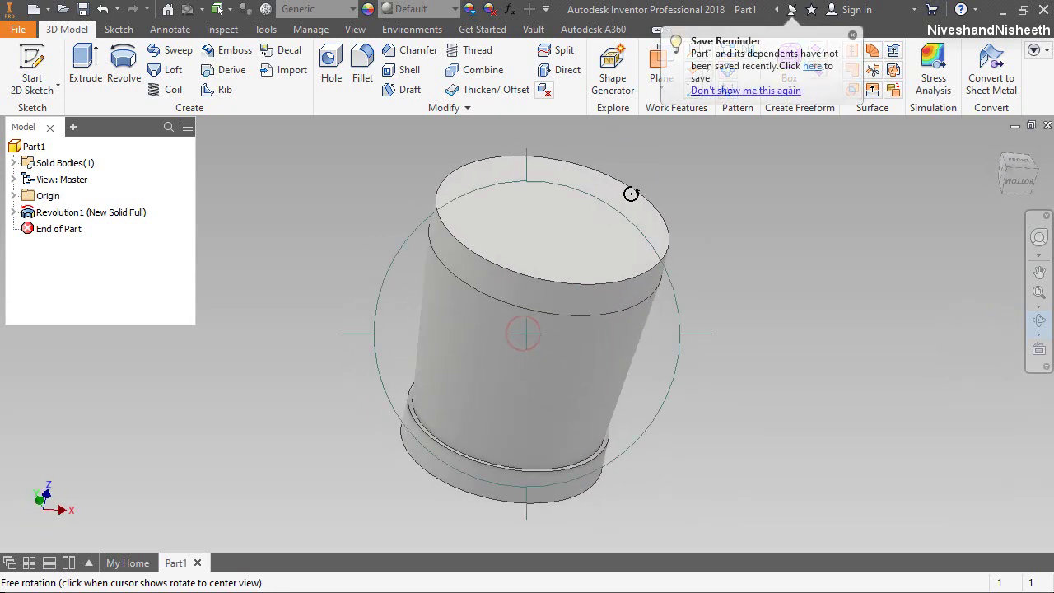
pyautogui.press('Escape')
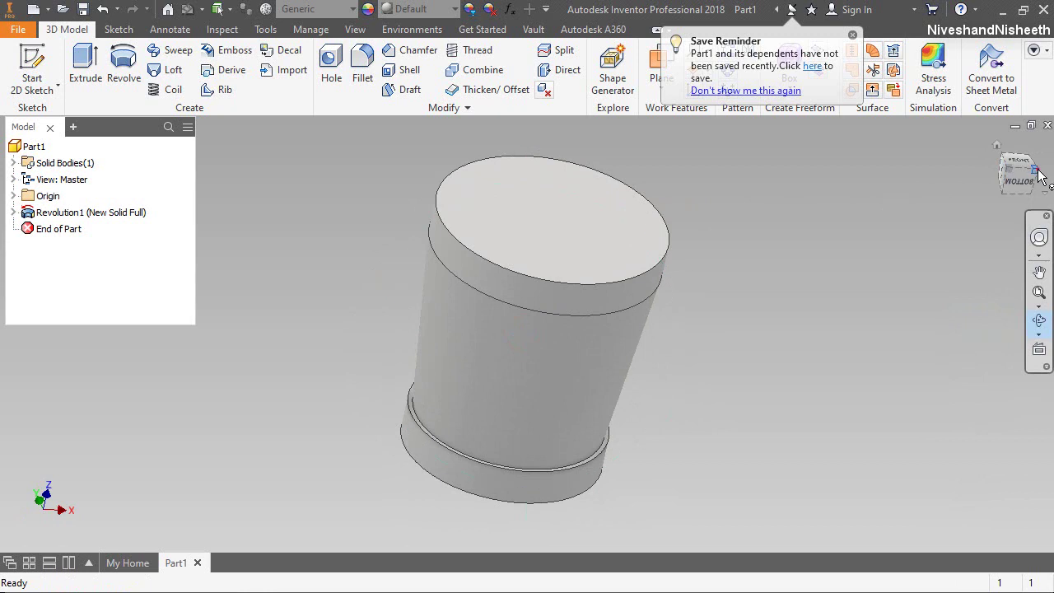
pyautogui.click(1039, 176)
pyautogui.press('F4')
pyautogui.rightClick(558, 249)
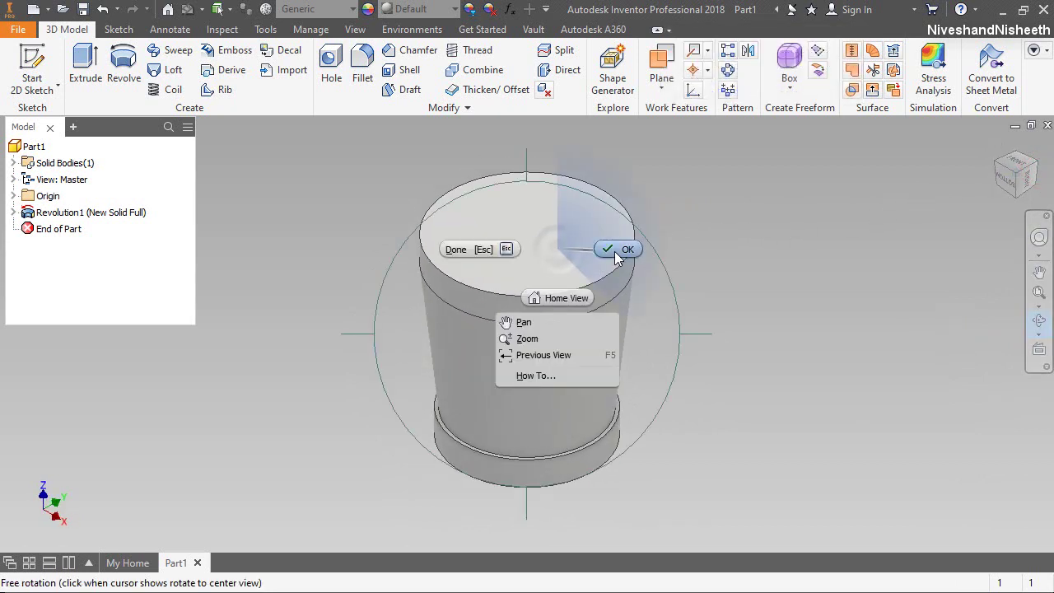
pyautogui.click(616, 250)
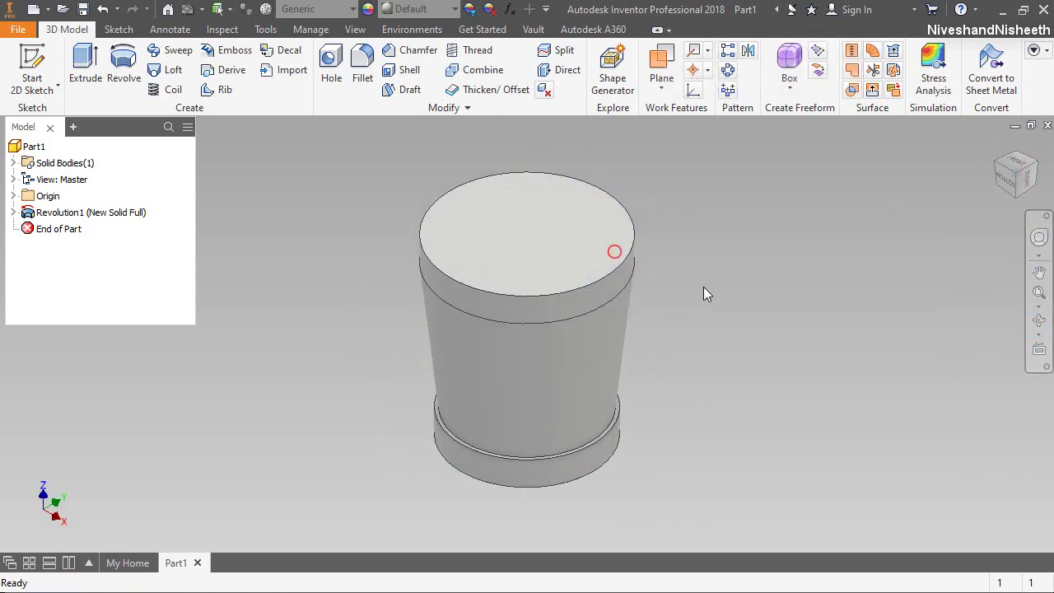
pyautogui.rightClick(995, 145)
pyautogui.click(959, 261)
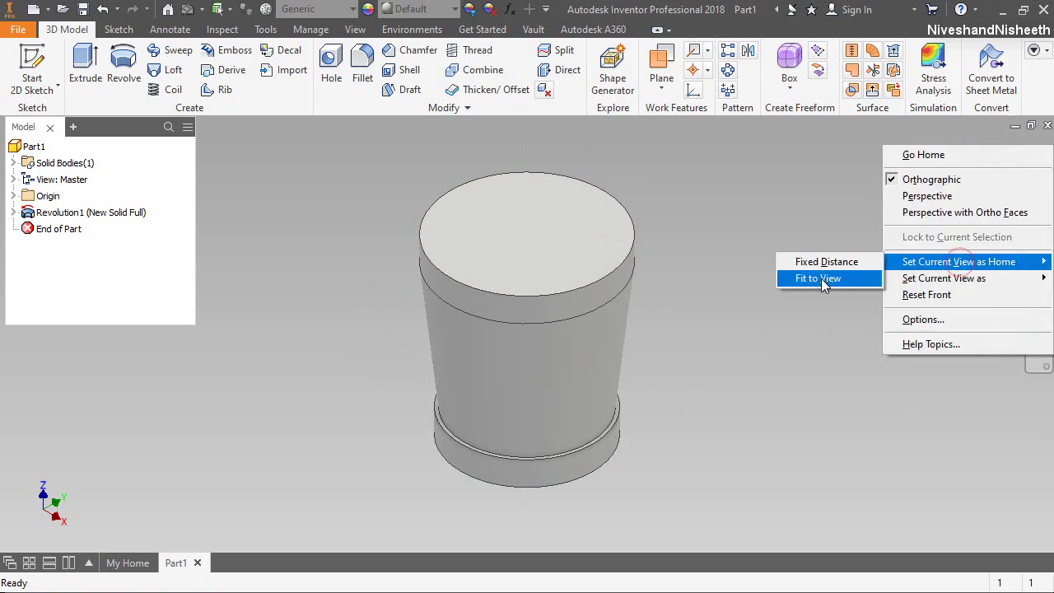
pyautogui.click(821, 278)
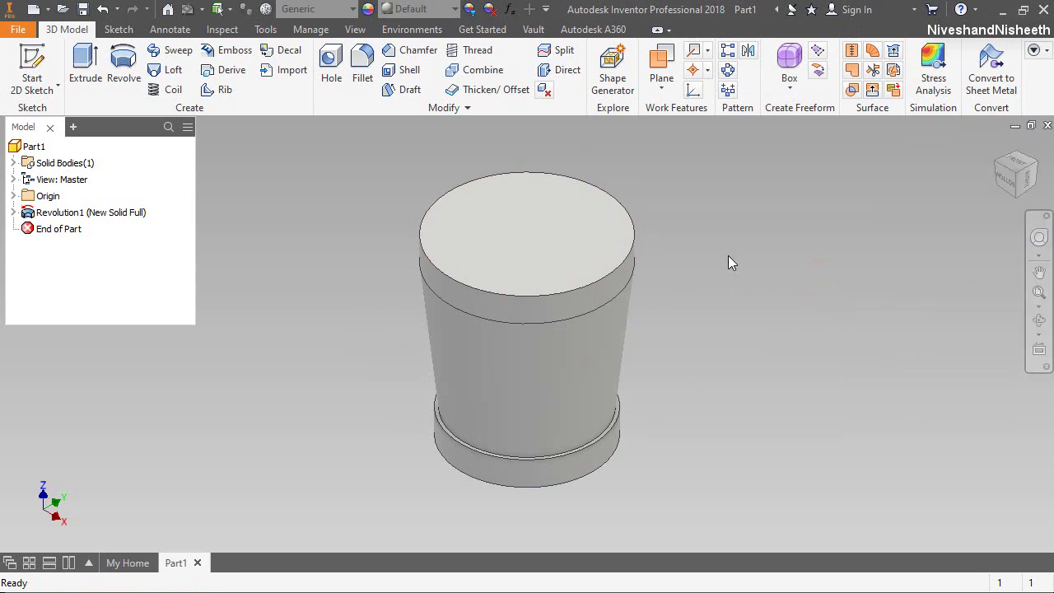
# Step: Begin saving the part, create a folder named Mortar & Pestle in the workspace and open that folder
pyautogui.hotkey('ctrl', 's')
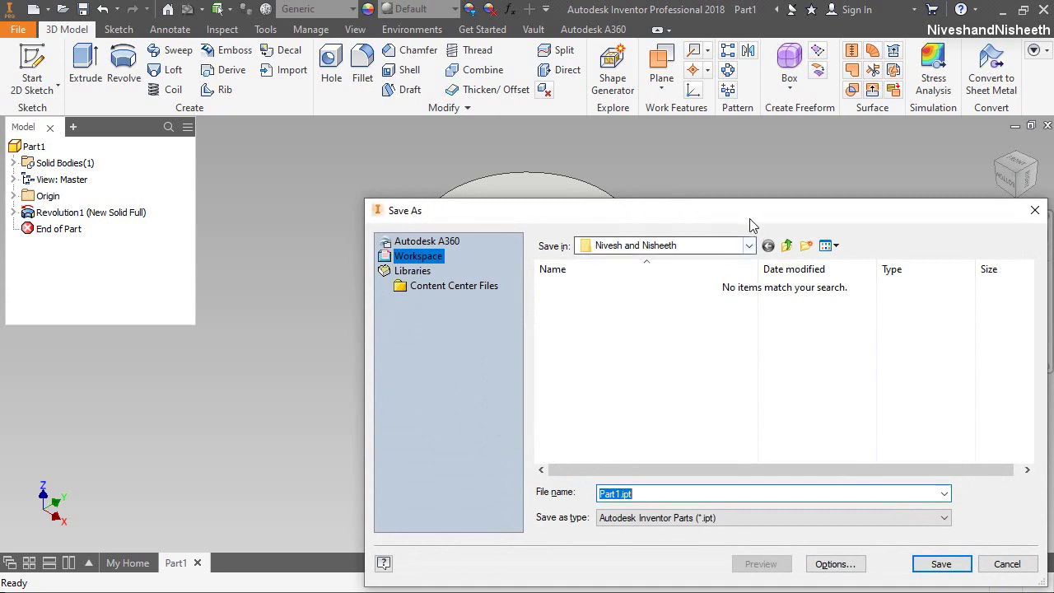
pyautogui.moveTo(745, 212); pyautogui.dragTo(592, 131)
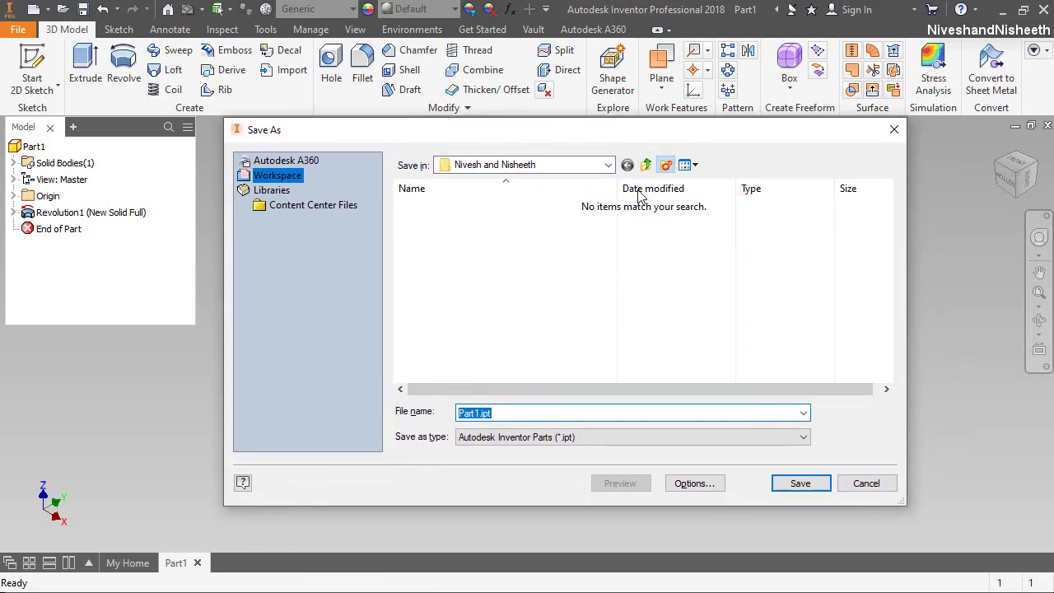
pyautogui.click(666, 164)
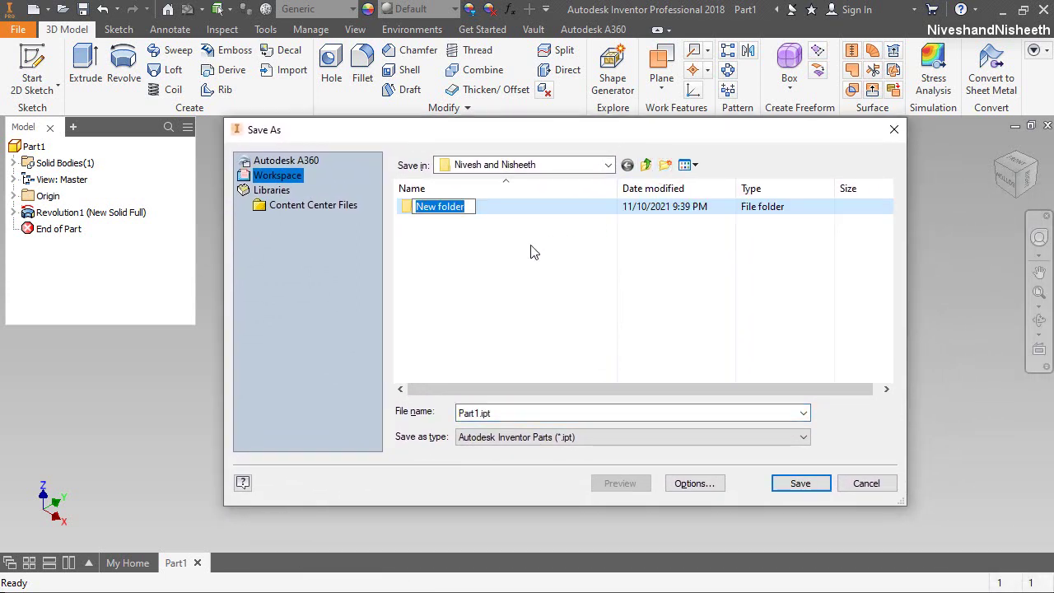
pyautogui.write('Mortar & Pestle')
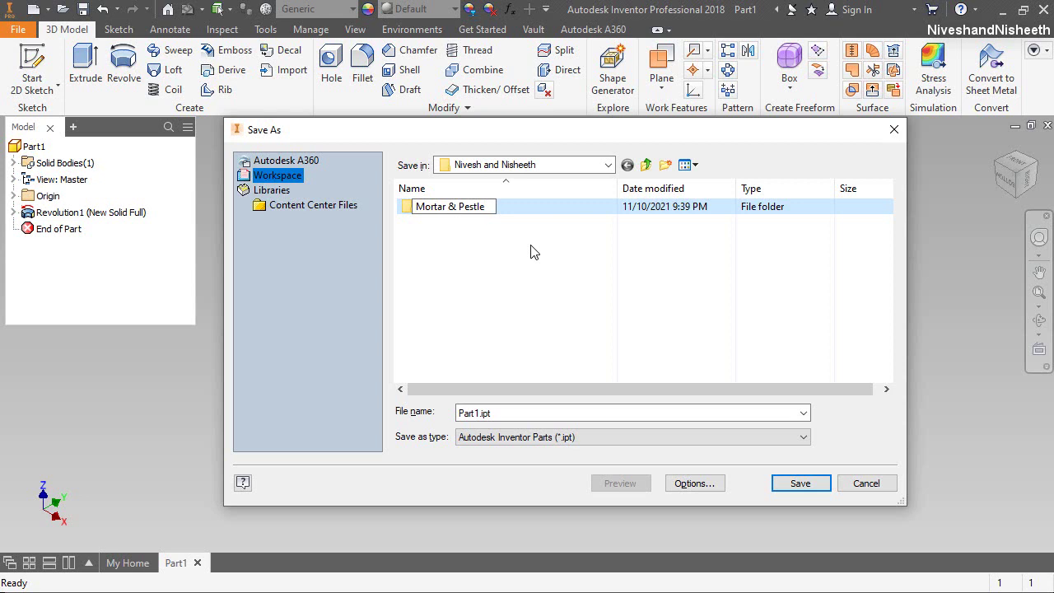
pyautogui.hotkey('ctrl', 'a')
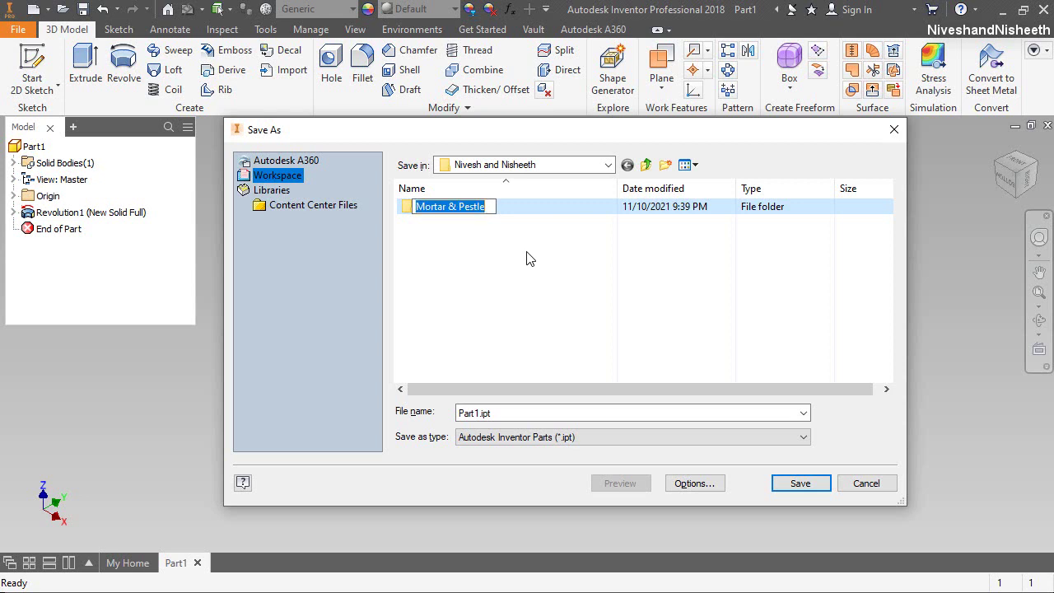
pyautogui.doubleClick(458, 206)
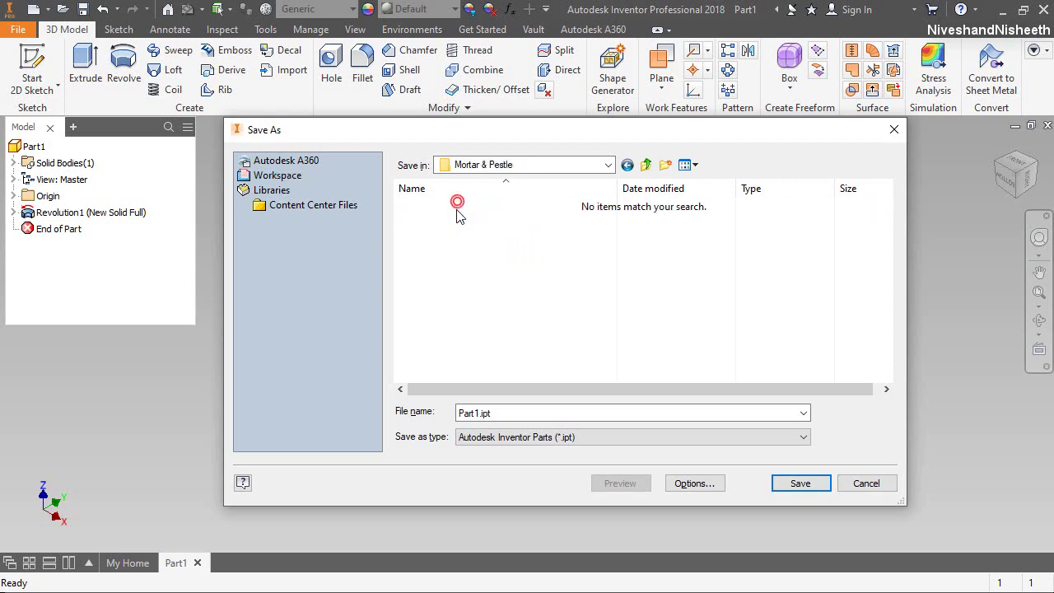
# Step: Save the part as Mortar.ipt in the Mortar & Pestle folder
pyautogui.doubleClick(459, 413)
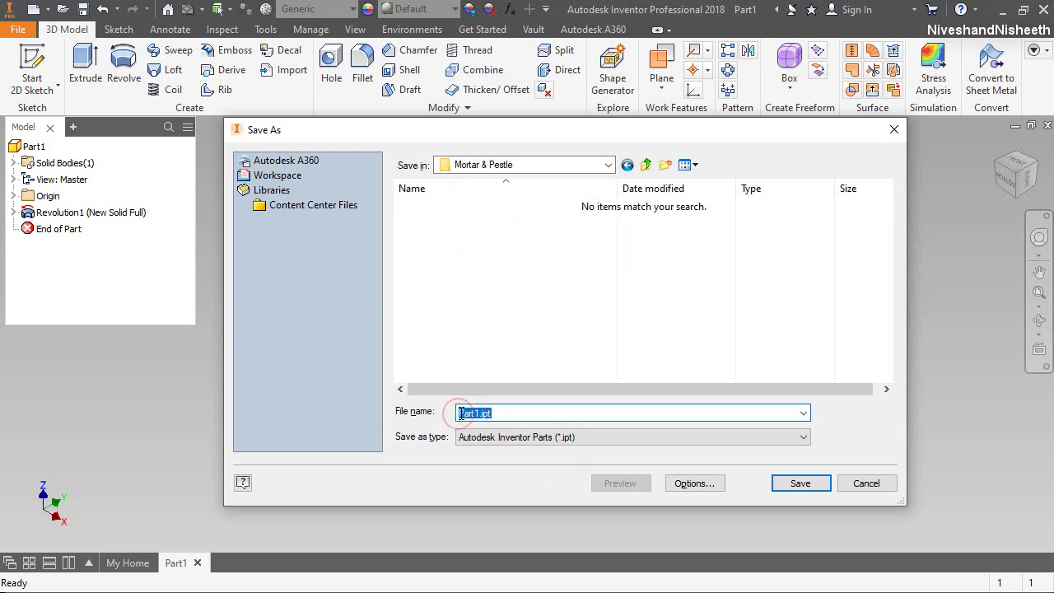
pyautogui.moveTo(459, 413); pyautogui.dragTo(477, 412)
pyautogui.click(803, 485)
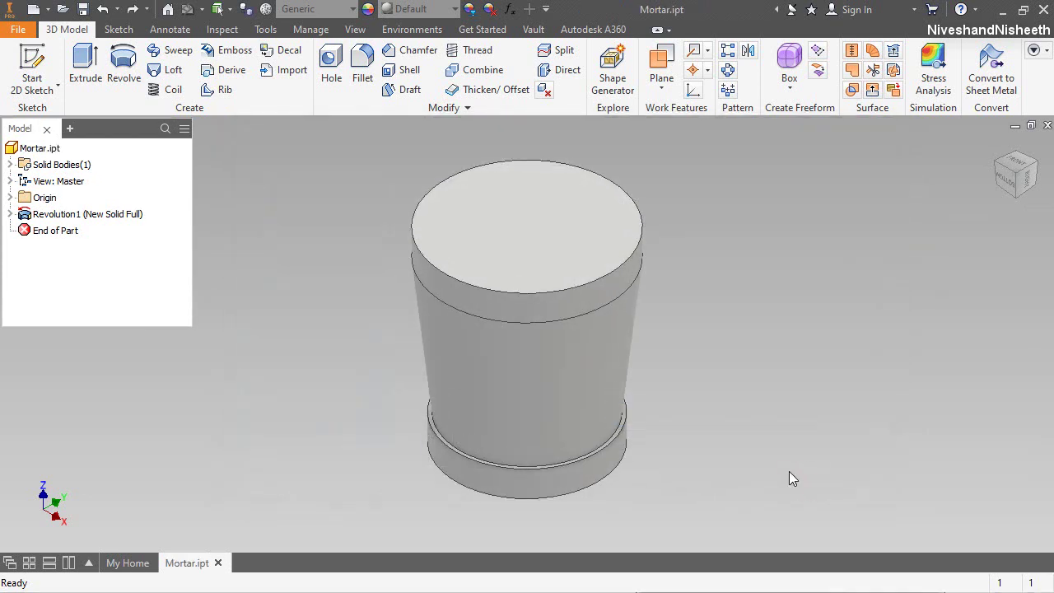
pyautogui.click(789, 471)
# Step: Apply the Aluminum - Flat appearance to the whole part
pyautogui.click(41, 148)
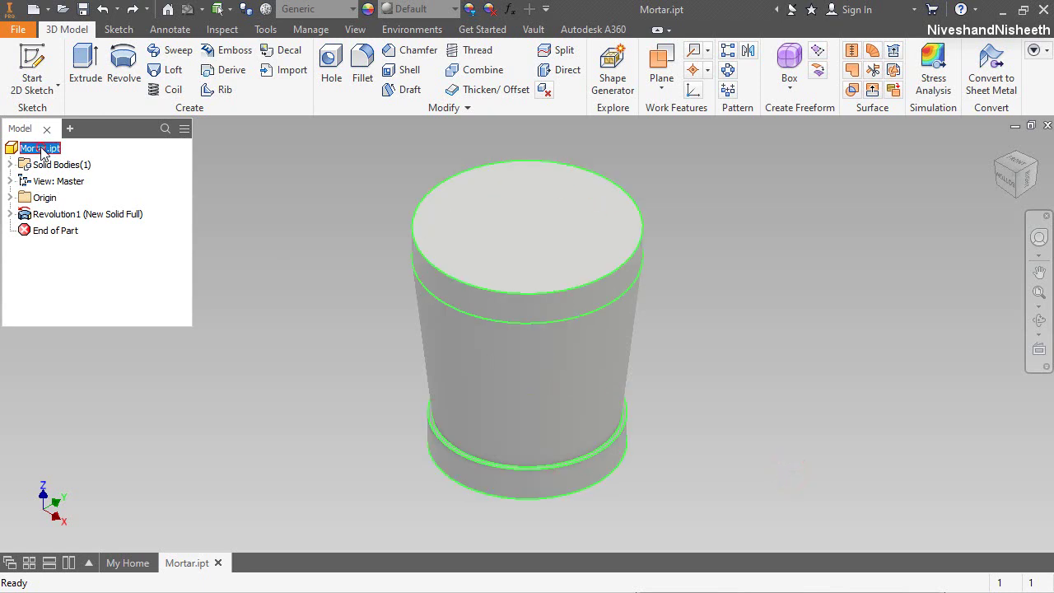
pyautogui.click(411, 12)
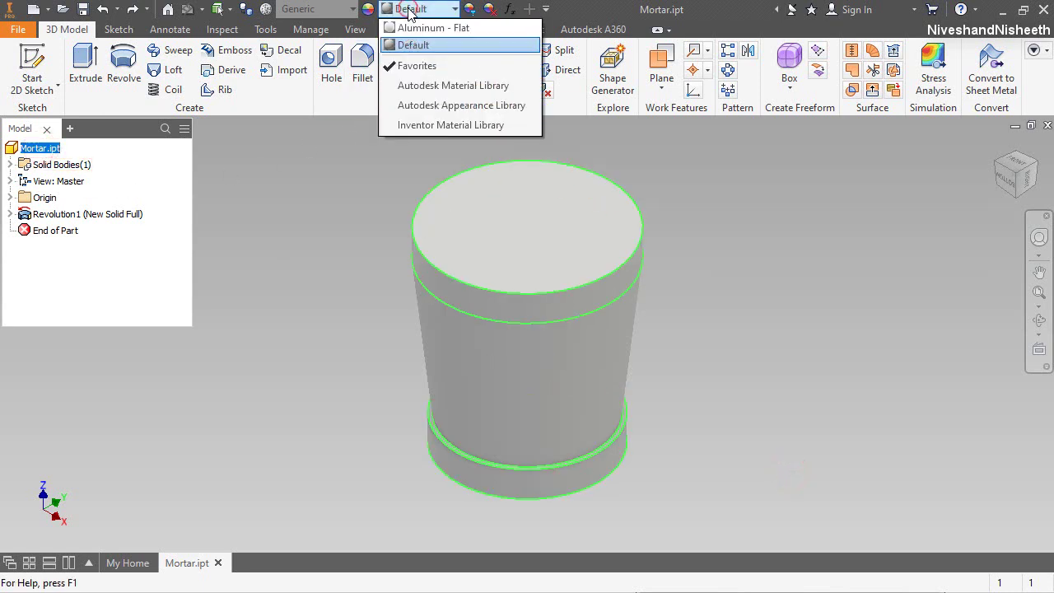
pyautogui.click(453, 28)
pyautogui.click(403, 171)
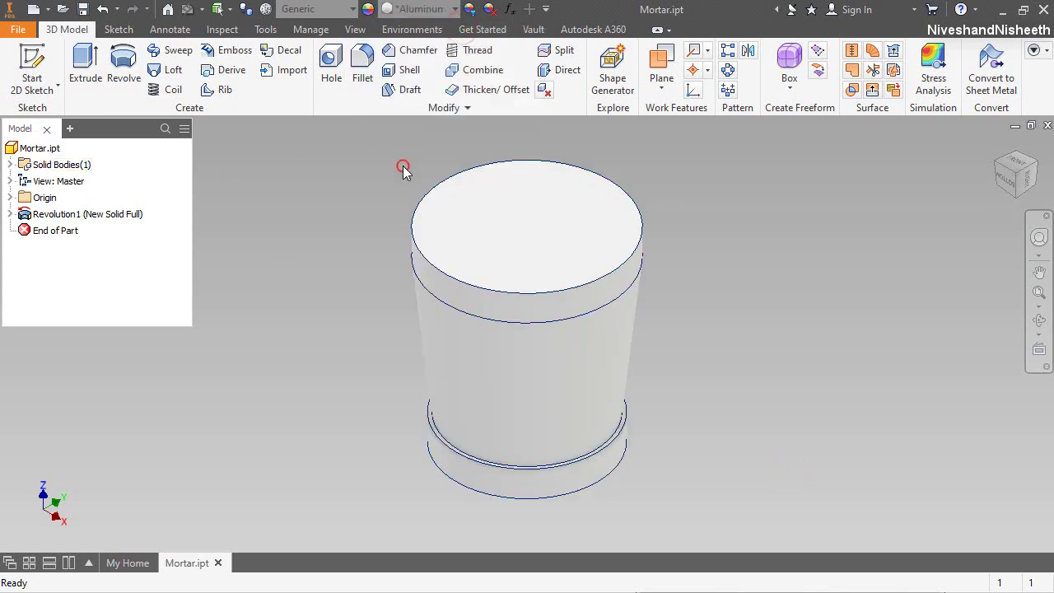
# Step: Change the scene's lighting style to Two Lights
pyautogui.click(359, 28)
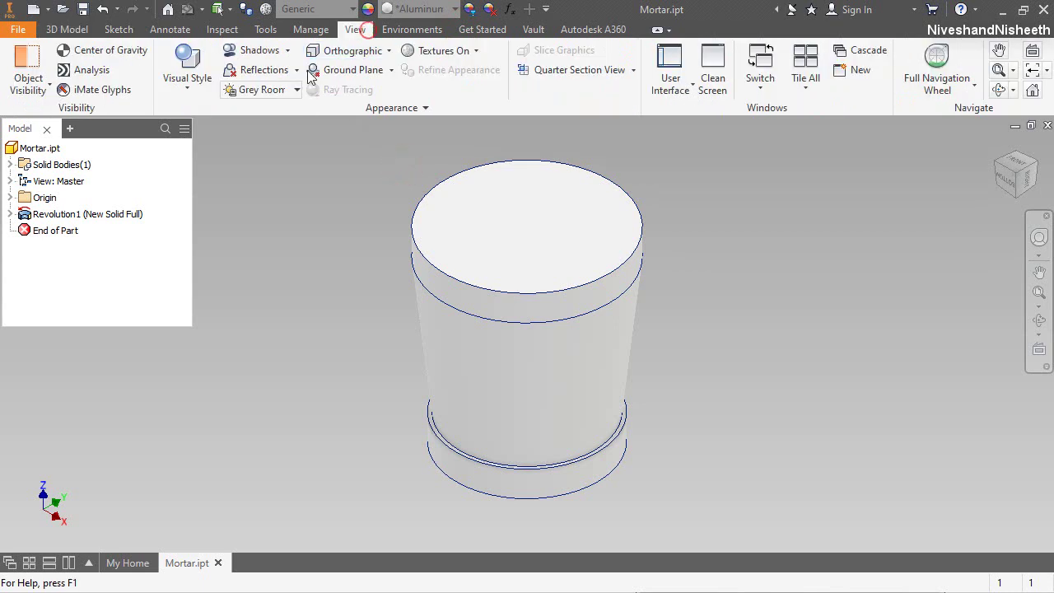
pyautogui.click(249, 90)
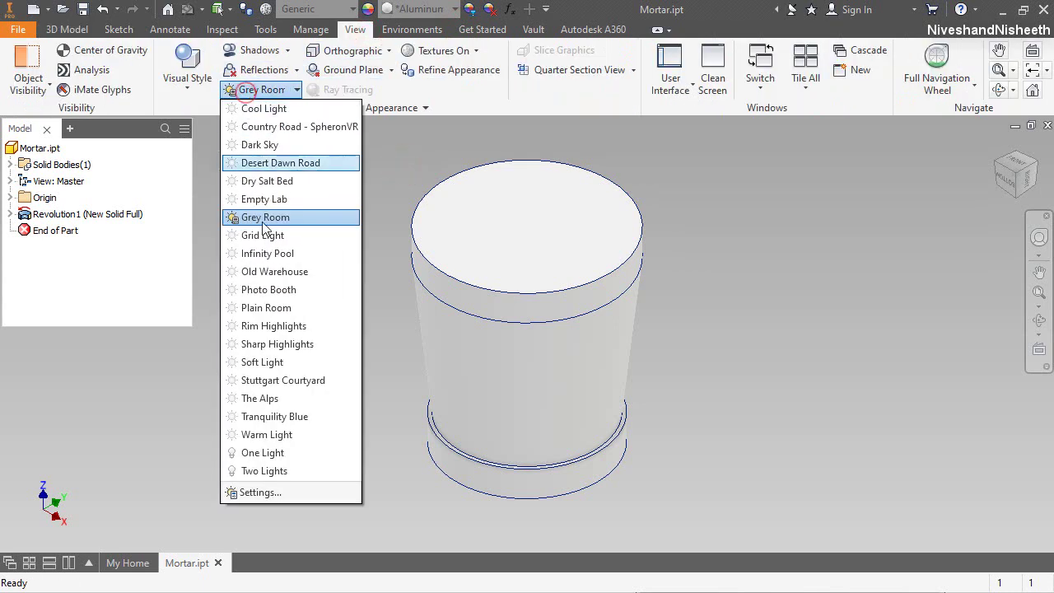
pyautogui.click(285, 471)
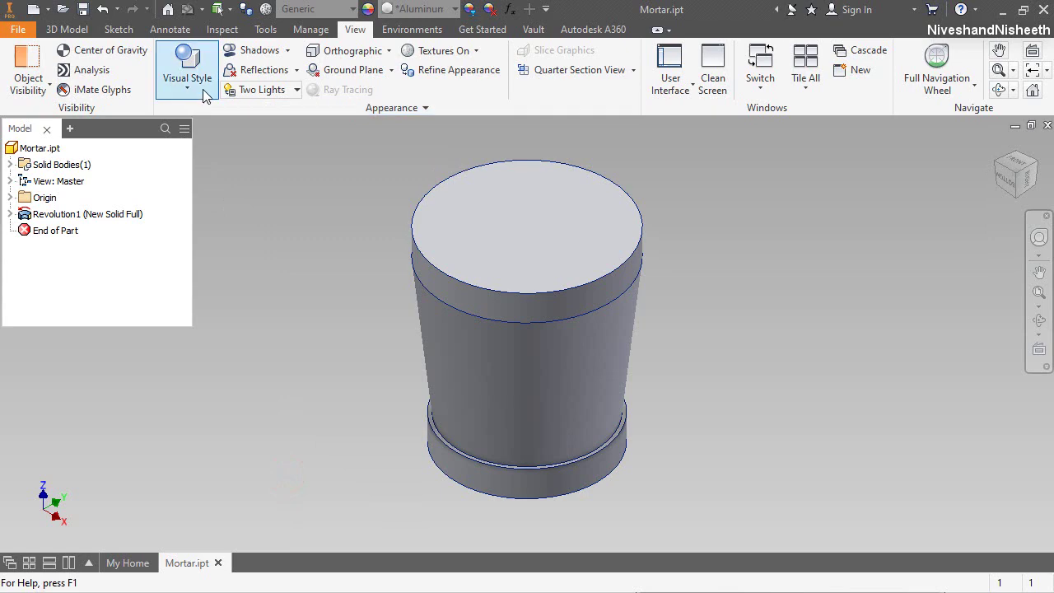
# Step: Edit the Two Lights style by turning on Light3 and lowering Light1's brightness to about two thirds, and save it
pyautogui.click(296, 89)
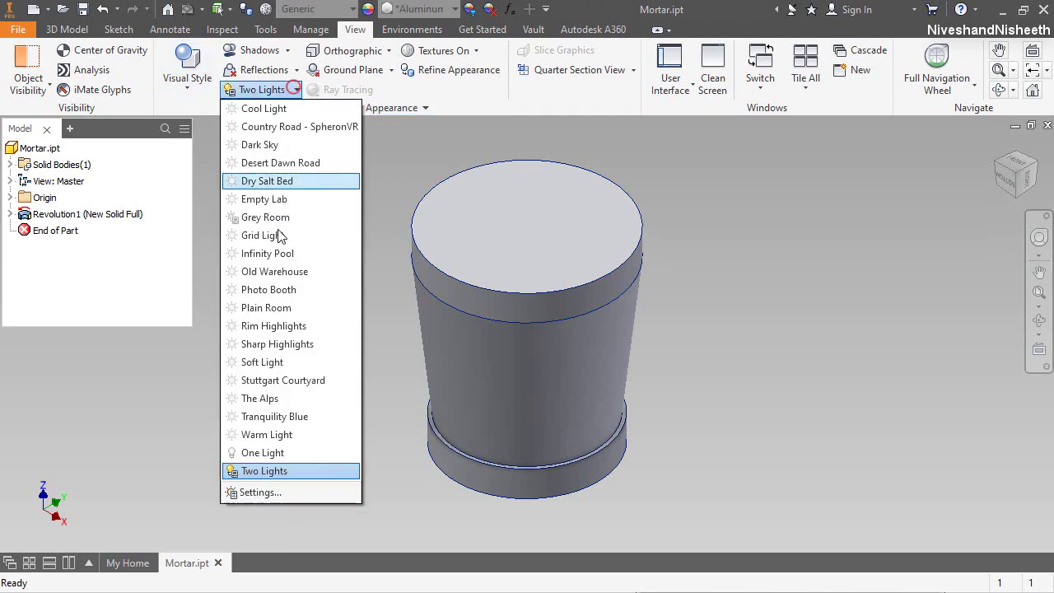
pyautogui.click(262, 492)
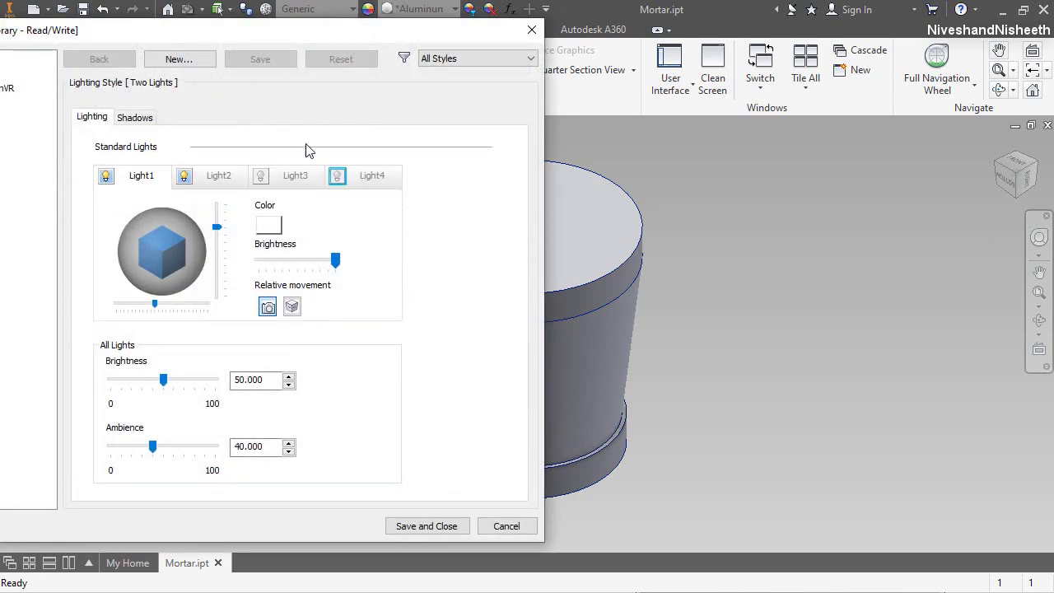
pyautogui.moveTo(336, 31); pyautogui.dragTo(219, 20)
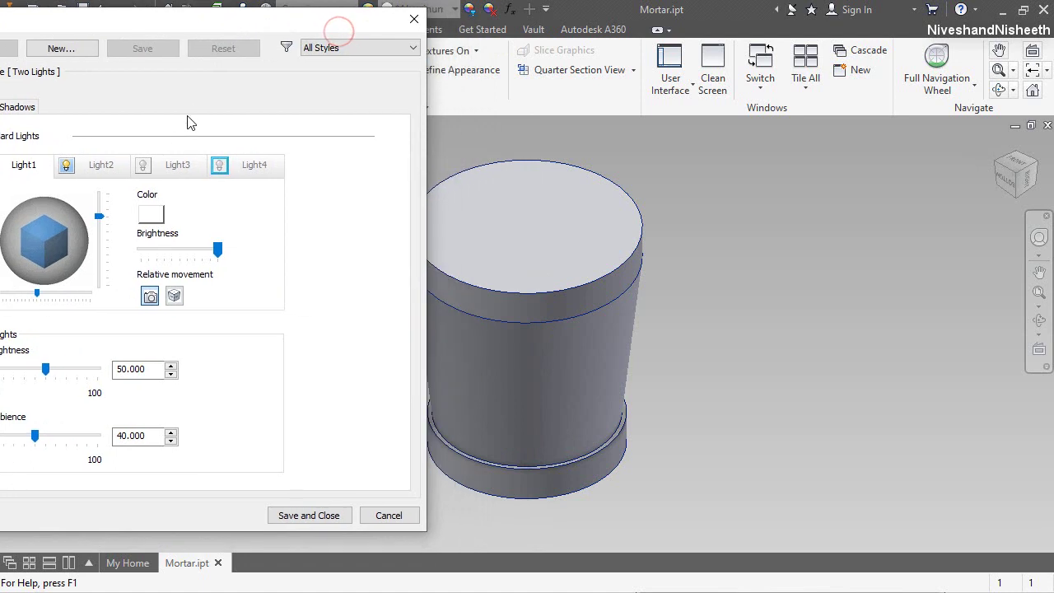
pyautogui.click(144, 164)
pyautogui.moveTo(217, 259); pyautogui.dragTo(191, 259)
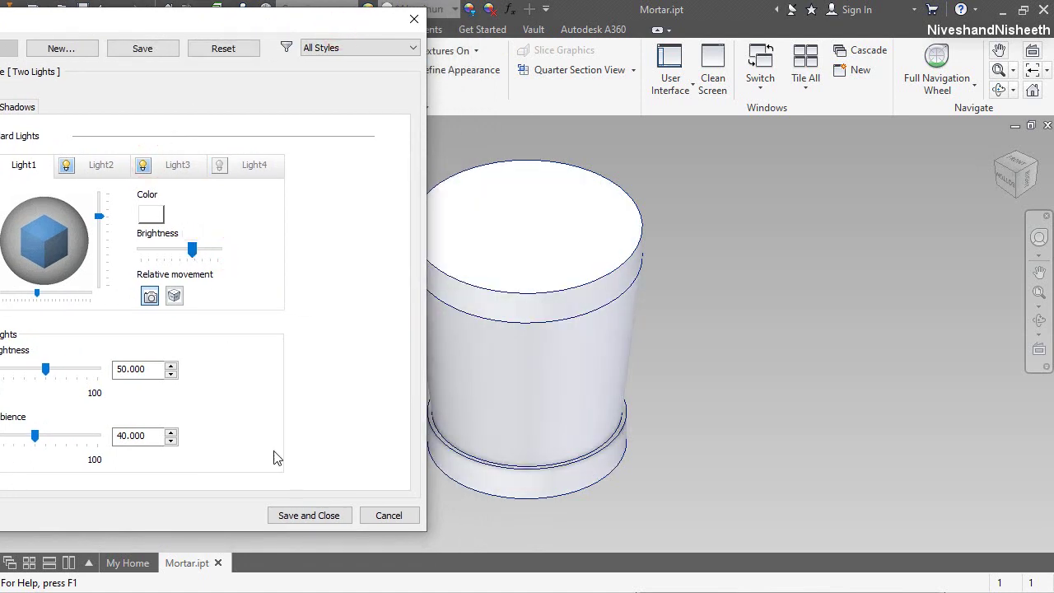
pyautogui.click(303, 516)
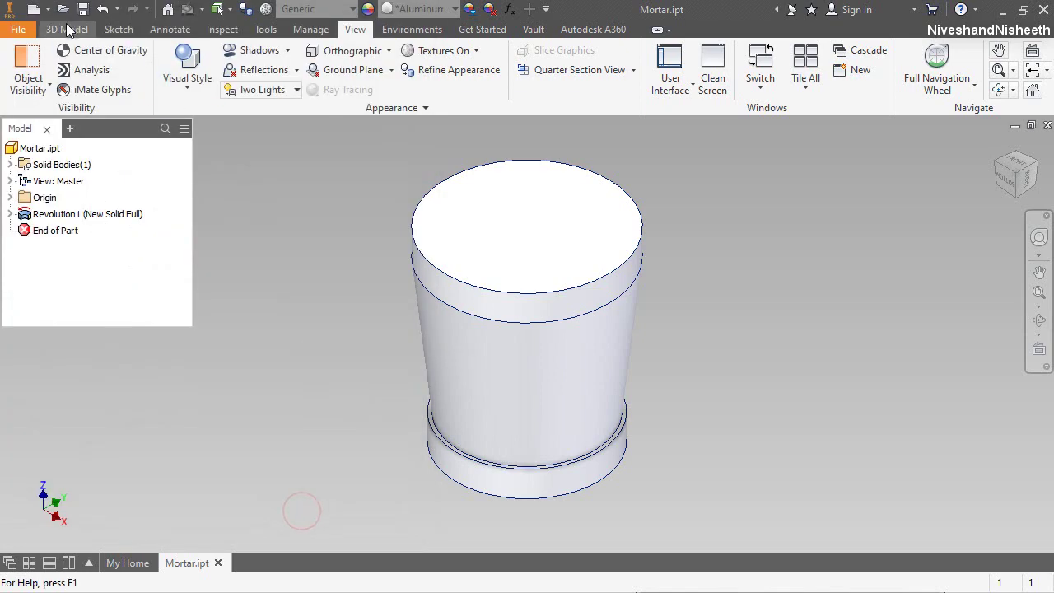
# Step: Examine the lit solid from another side with free orbit and restore the home view
pyautogui.click(66, 29)
pyautogui.click(1040, 320)
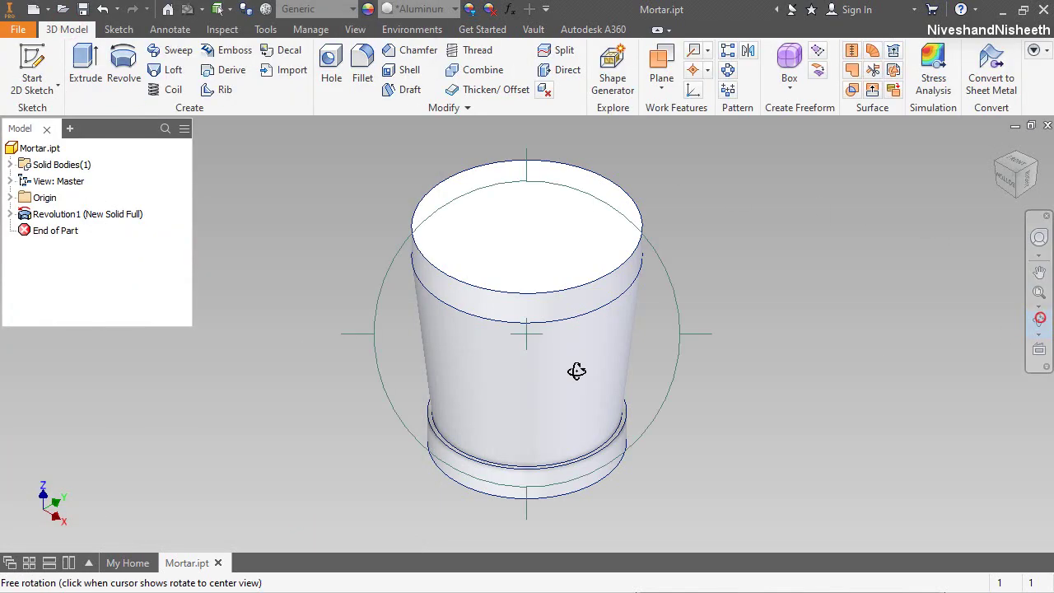
pyautogui.moveTo(491, 359); pyautogui.dragTo(668, 235)
pyautogui.rightClick(586, 265)
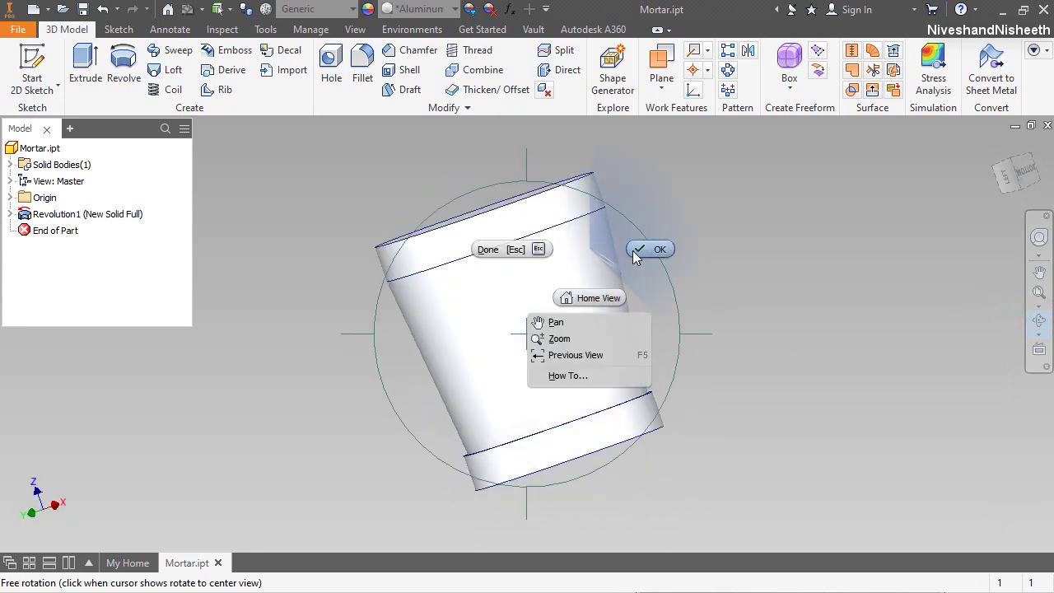
pyautogui.click(613, 297)
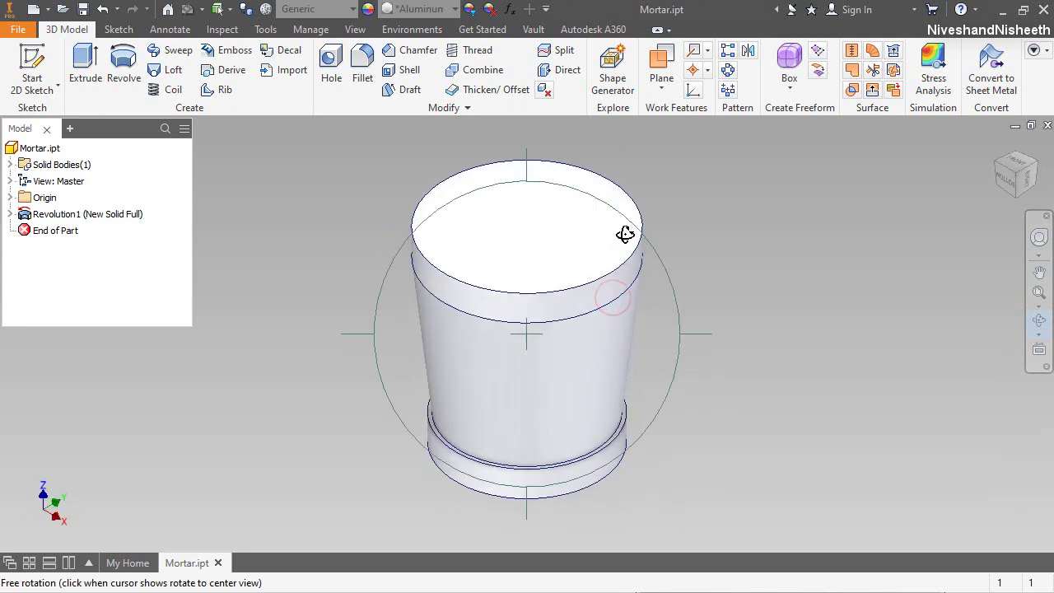
pyautogui.rightClick(622, 247)
pyautogui.click(669, 235)
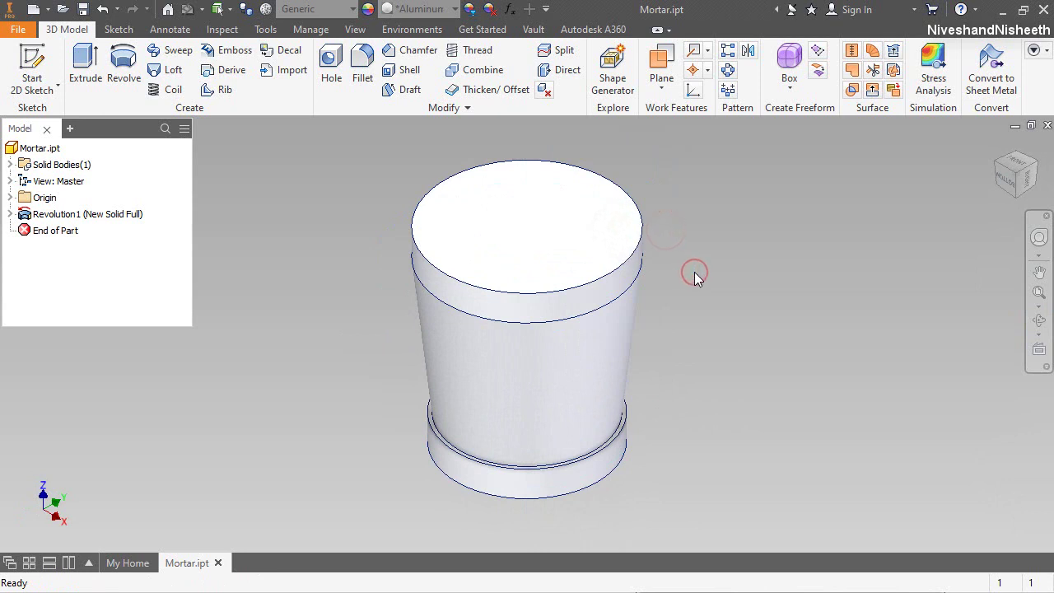
# Step: Start a new 2D sketch on the XZ plane and fit the mortar profile in view
pyautogui.click(33, 84)
pyautogui.click(85, 115)
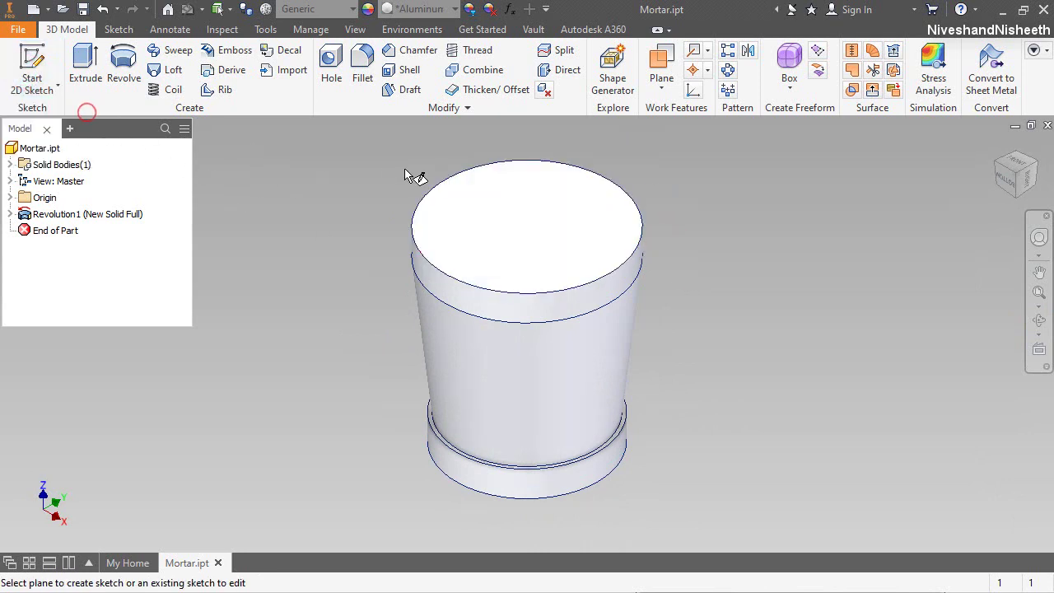
pyautogui.click(10, 197)
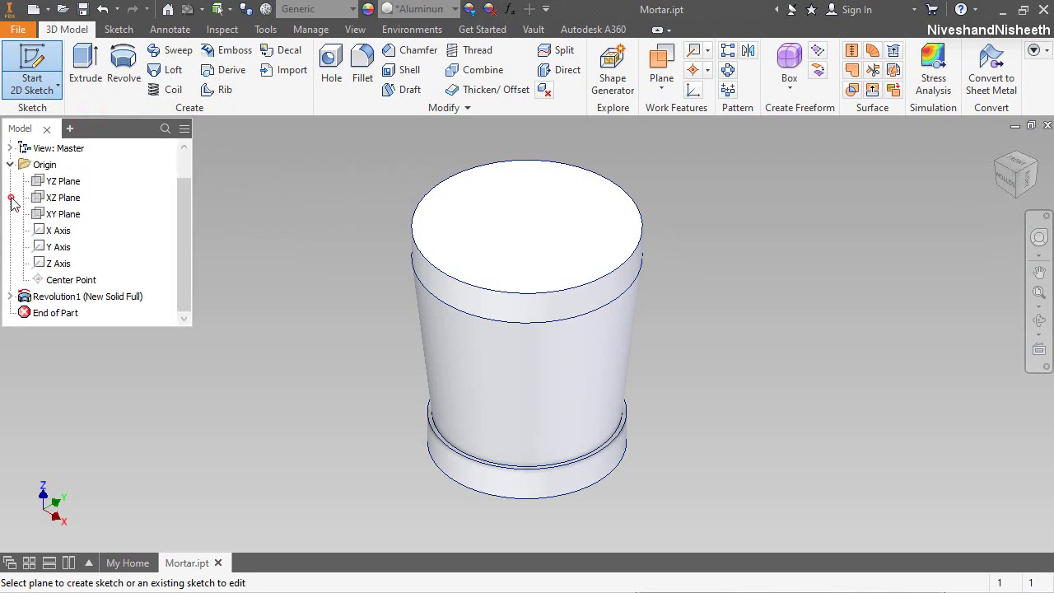
pyautogui.click(58, 198)
pyautogui.click(1037, 293)
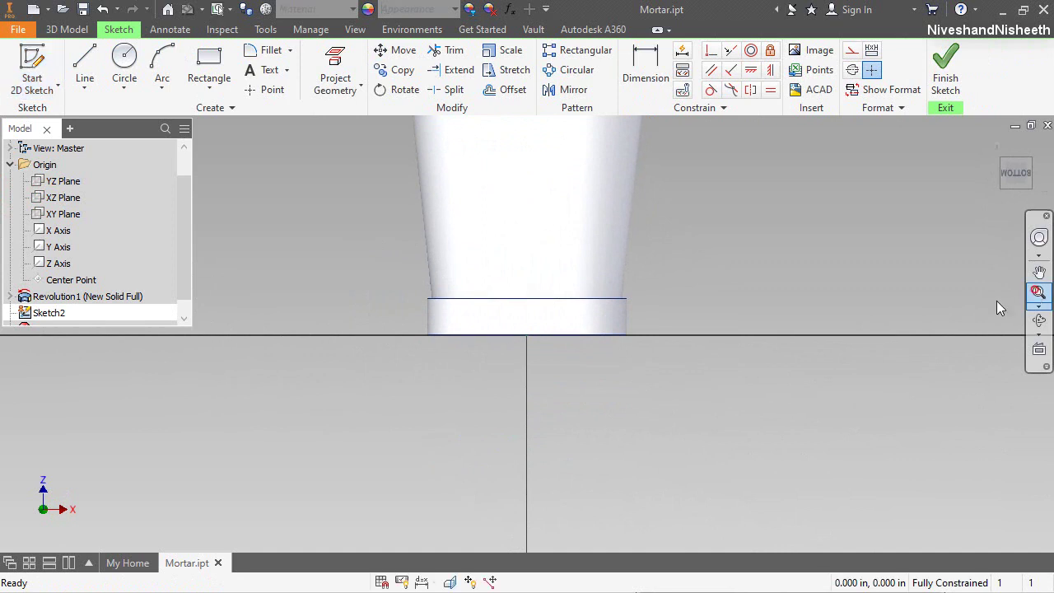
pyautogui.click(328, 287)
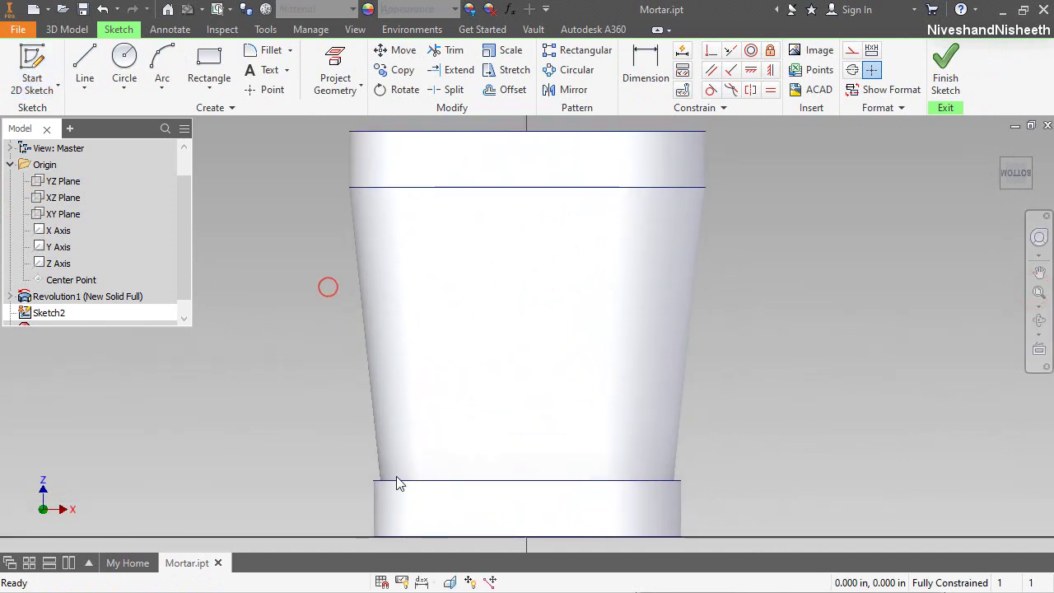
# Step: Slice the graphics at the sketch plane and project the mortar's cut edges into the sketch
pyautogui.click(449, 583)
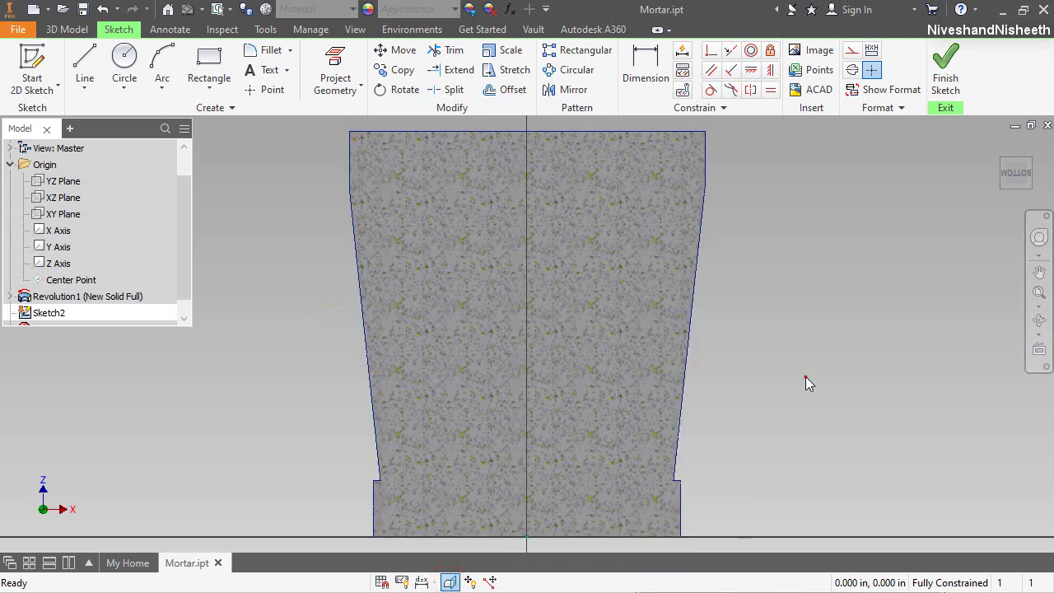
pyautogui.click(806, 377)
pyautogui.click(342, 89)
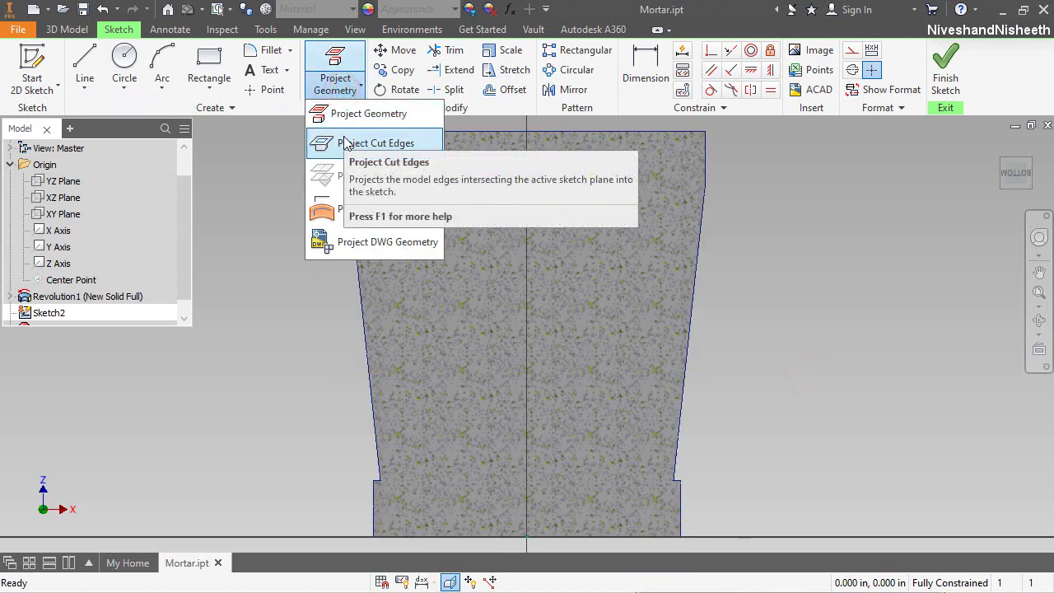
pyautogui.click(346, 145)
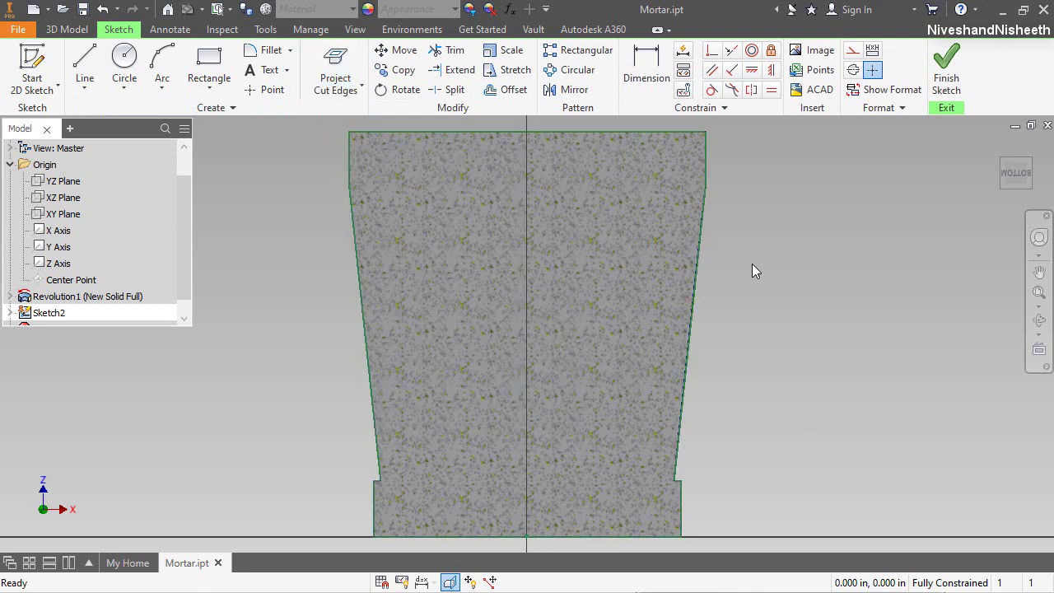
# Step: Project the YZ plane into the sketch as a vertical reference line through the mortar's center
pyautogui.rightClick(779, 213)
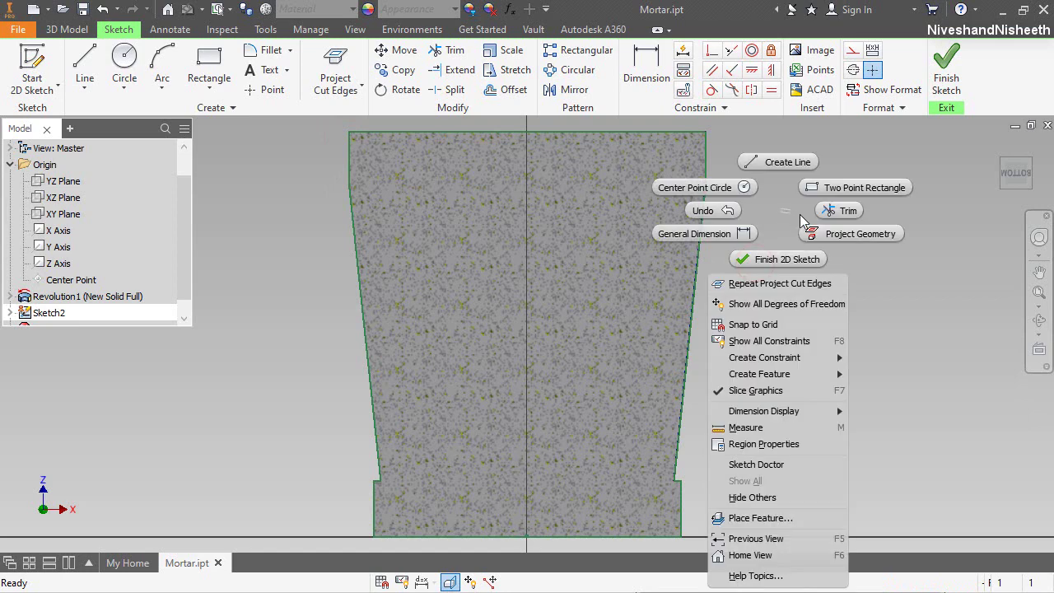
pyautogui.click(824, 229)
pyautogui.click(576, 247)
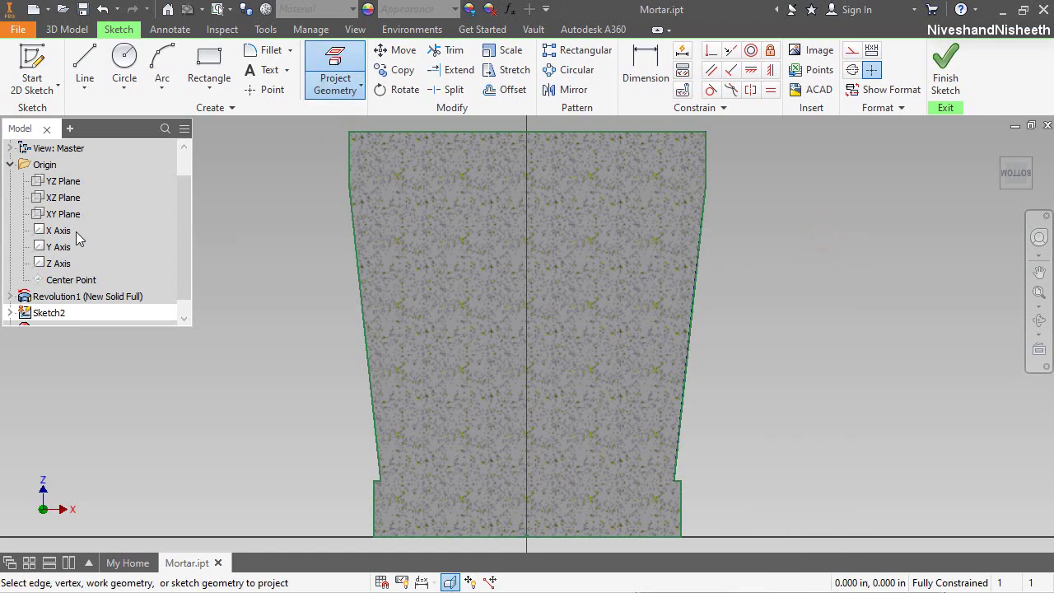
pyautogui.click(61, 191)
pyautogui.rightClick(800, 241)
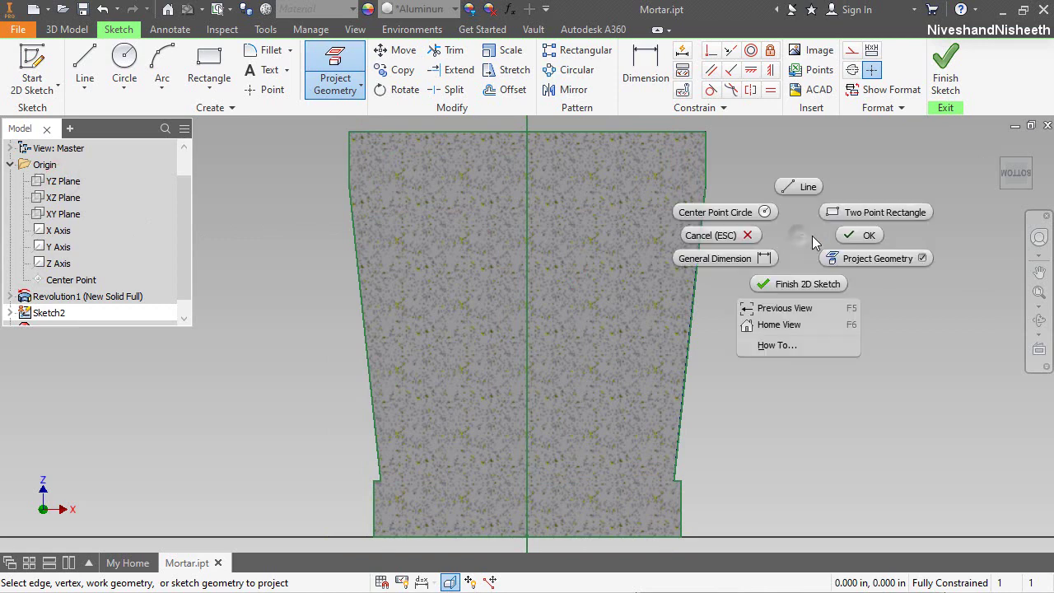
pyautogui.click(856, 236)
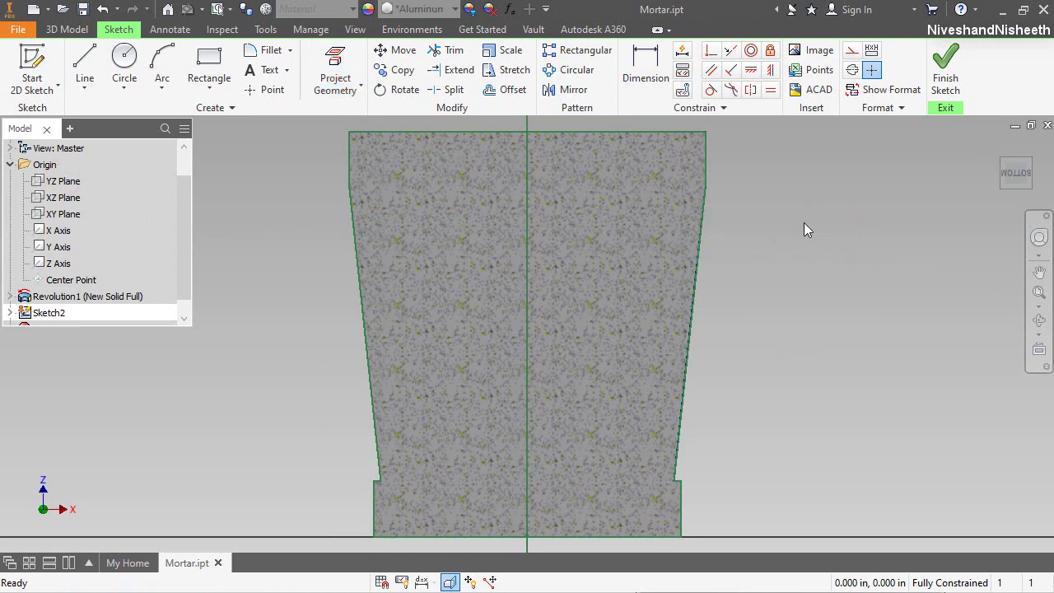
# Step: Draw a horizontal line from the corner where the tapered wall meets the base to the vertical centerline
pyautogui.click(85, 67)
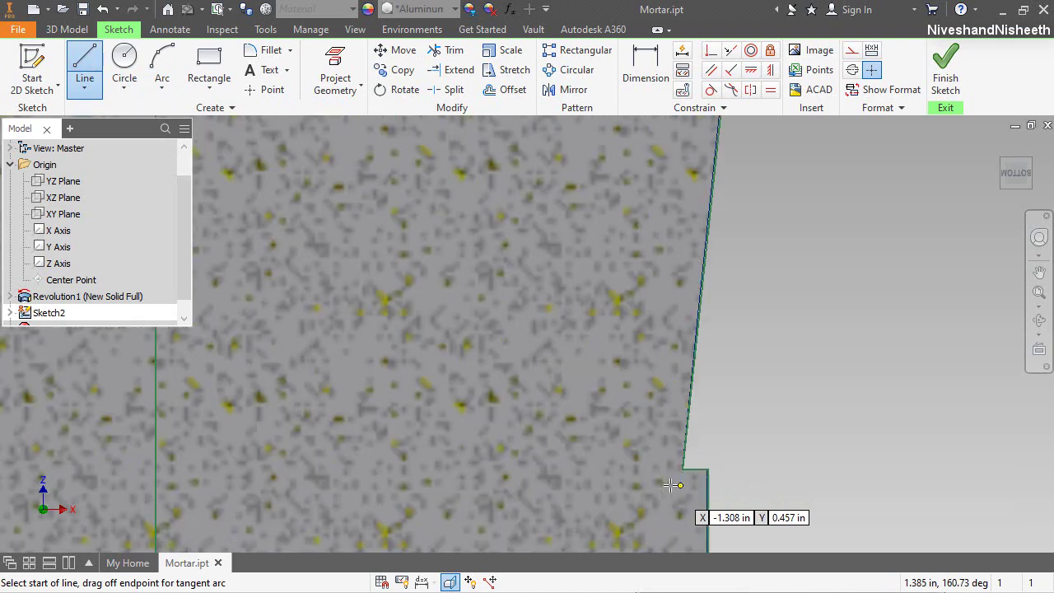
pyautogui.scroll(4, 668, 474)
pyautogui.click(683, 471)
pyautogui.scroll(-4, 683, 471)
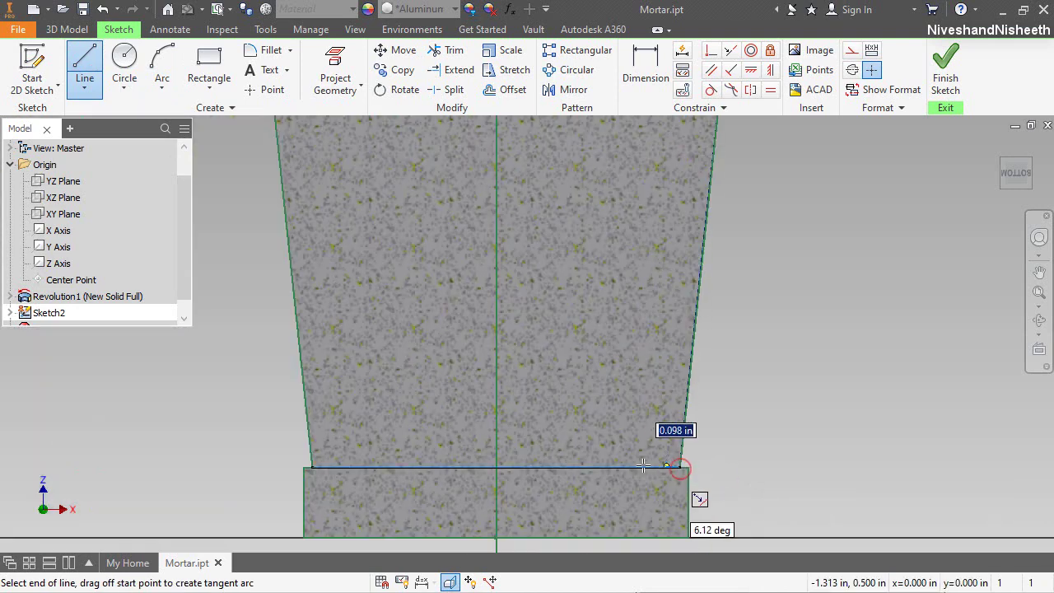
pyautogui.click(496, 468)
pyautogui.rightClick(548, 416)
pyautogui.click(579, 414)
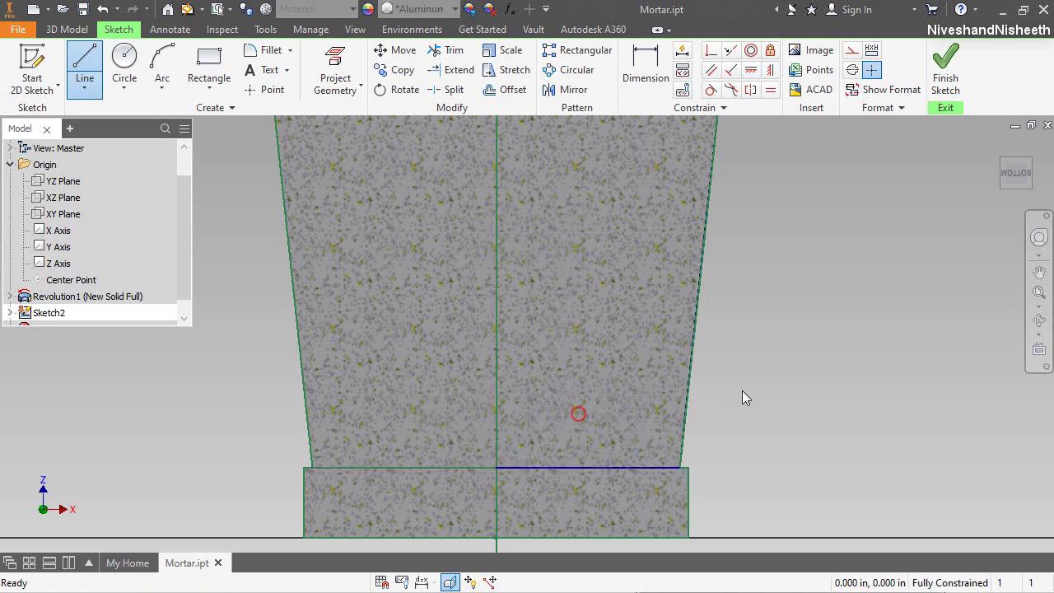
pyautogui.click(743, 391)
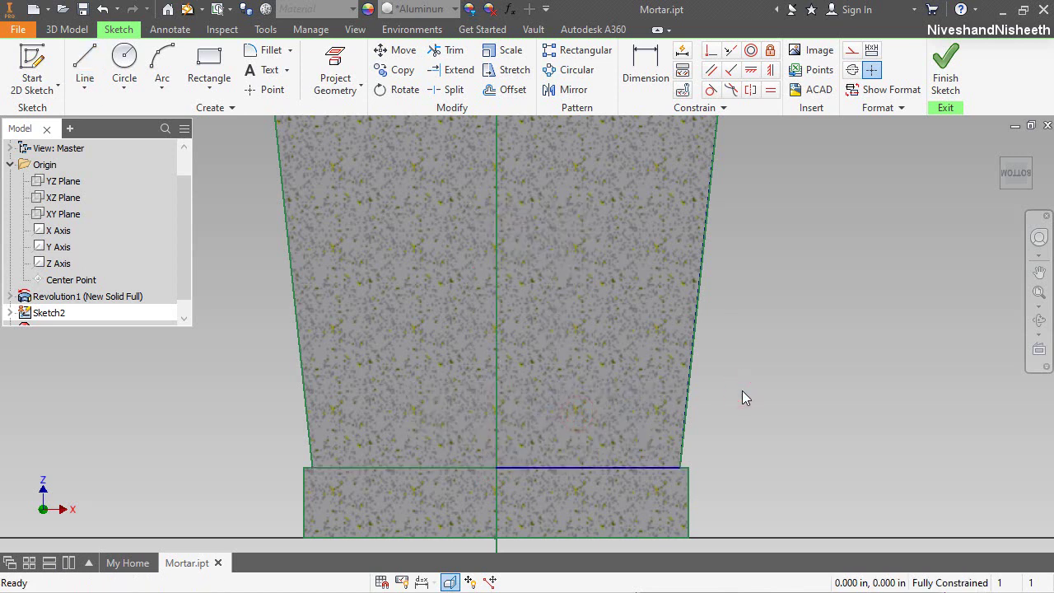
# Step: Offset the newly drawn horizontal line, rather than the overlapping projected edge, about 0.51 in upward
pyautogui.click(513, 92)
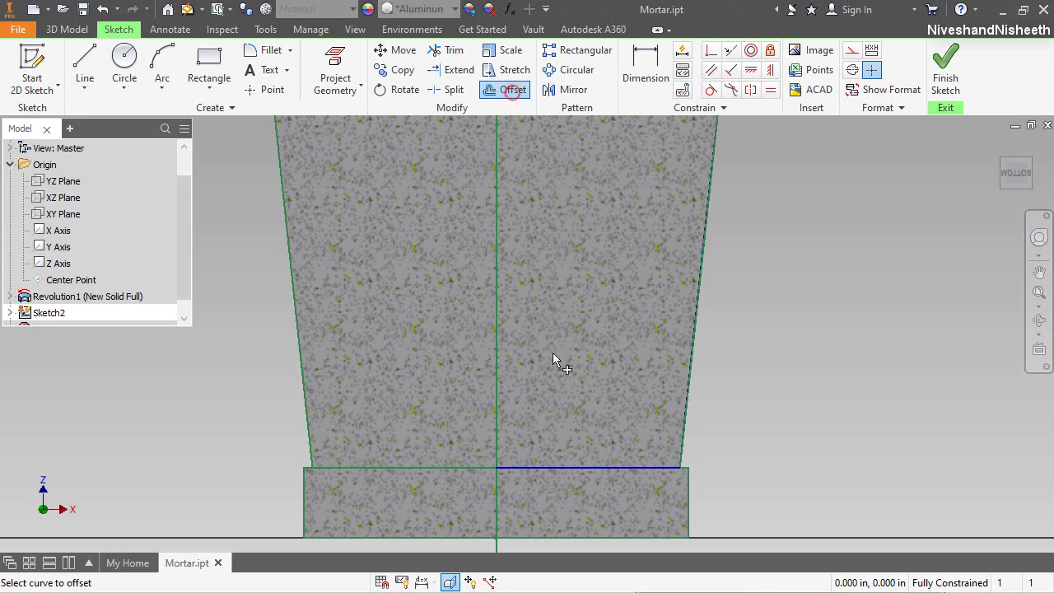
pyautogui.rightClick(574, 471)
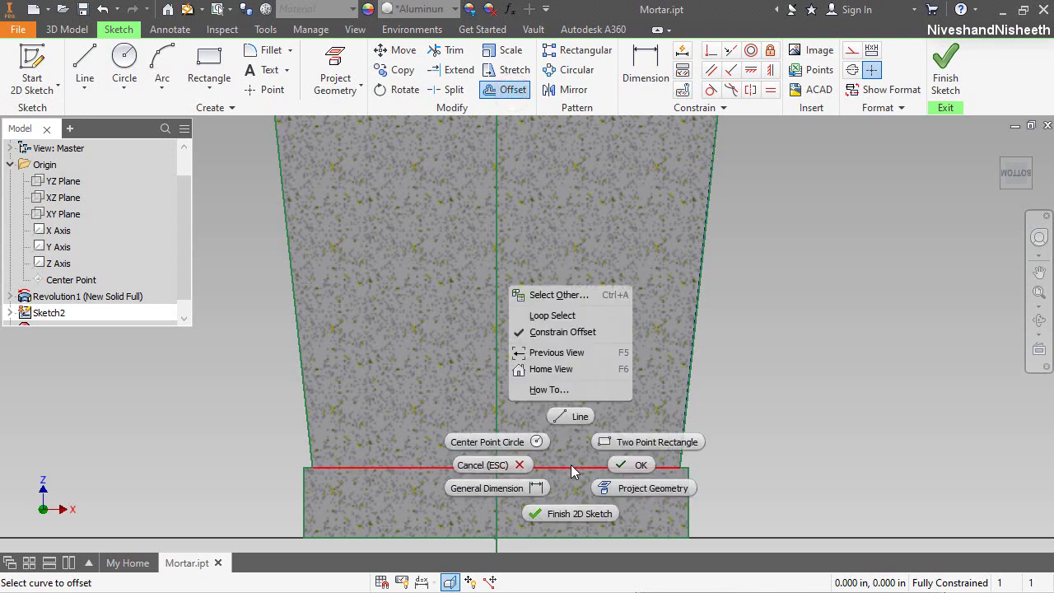
pyautogui.click(569, 296)
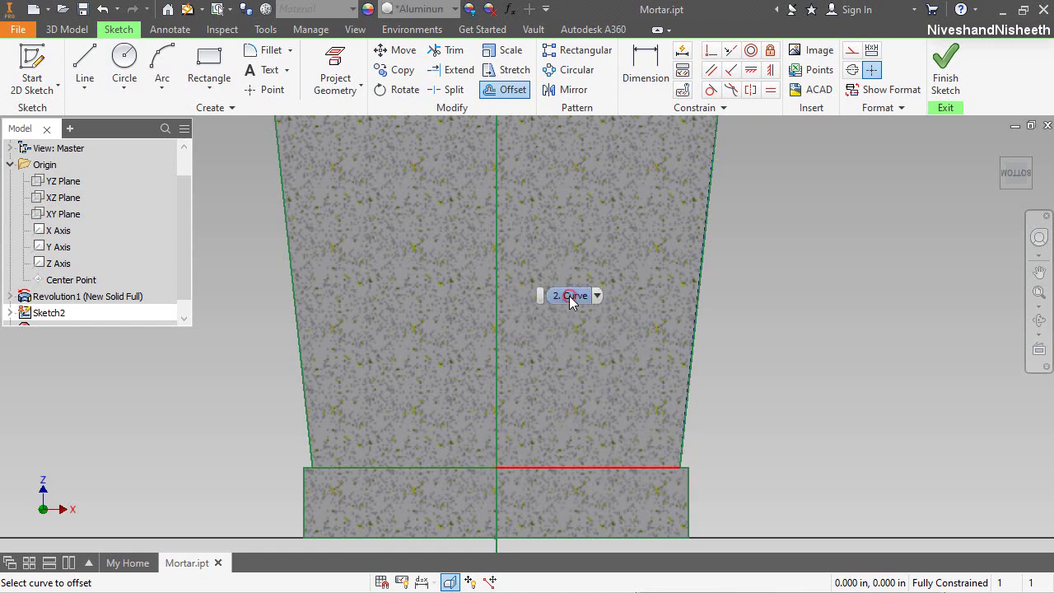
pyautogui.click(576, 296)
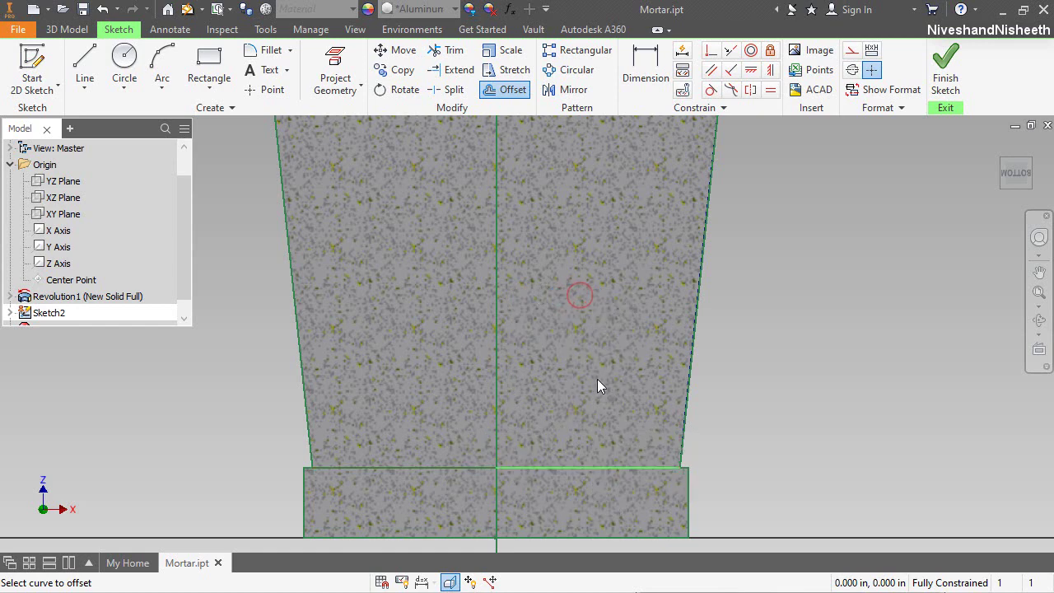
pyautogui.rightClick(597, 379)
pyautogui.click(652, 379)
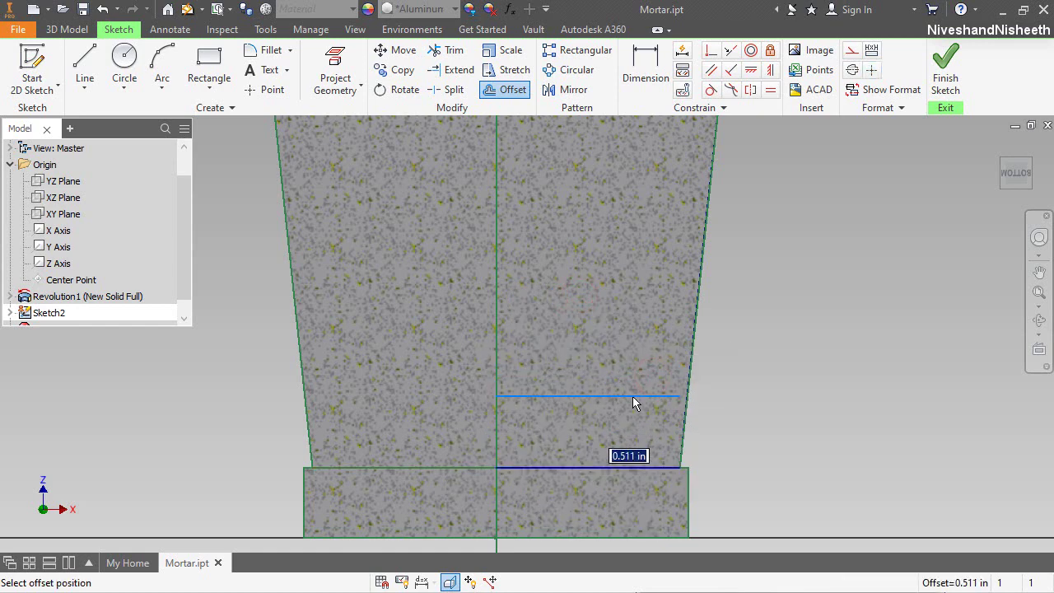
pyautogui.click(626, 397)
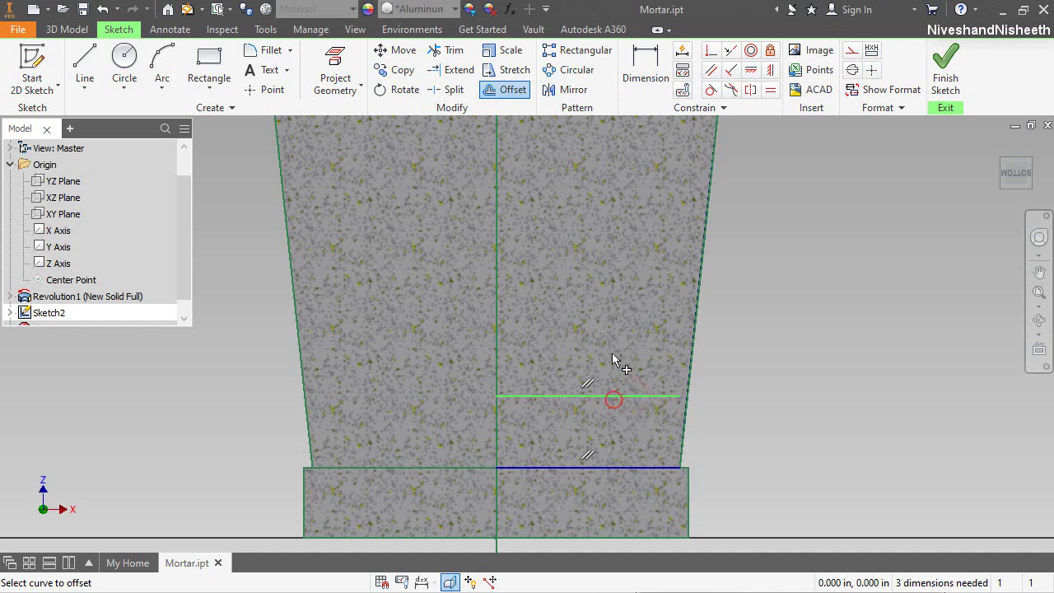
# Step: Offset the new parallel line upward by about 0.3 in to add a second one, and finish the Offset command
pyautogui.rightClick(617, 363)
pyautogui.click(656, 361)
pyautogui.click(635, 354)
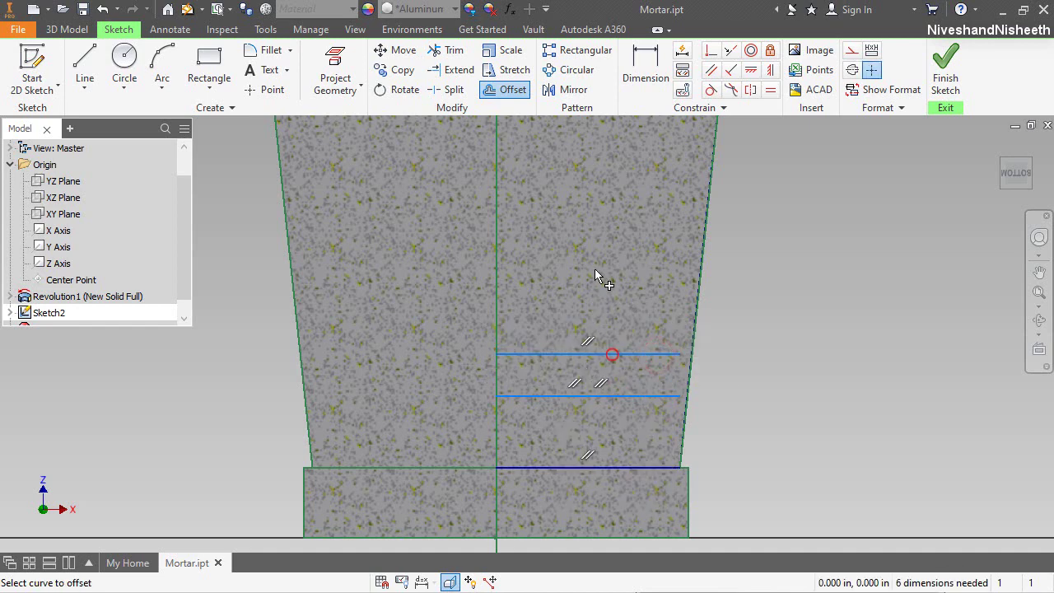
pyautogui.rightClick(595, 269)
pyautogui.click(643, 272)
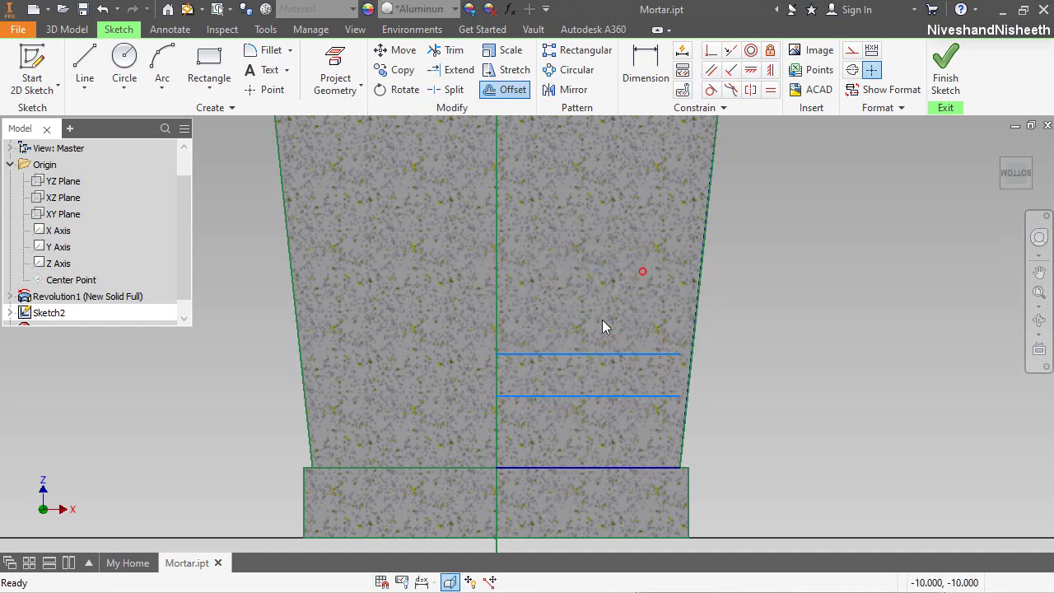
# Step: Show the degrees of freedom and make the outer ends of both offset lines coincident with the tapered wall edge
pyautogui.click(471, 582)
pyautogui.click(712, 51)
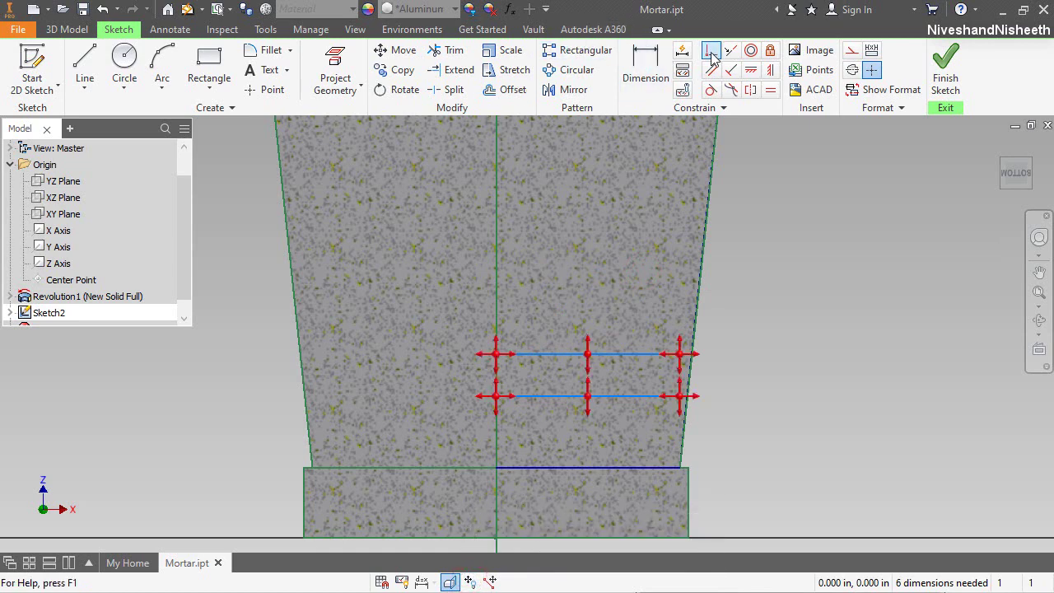
pyautogui.scroll(3, 641, 379)
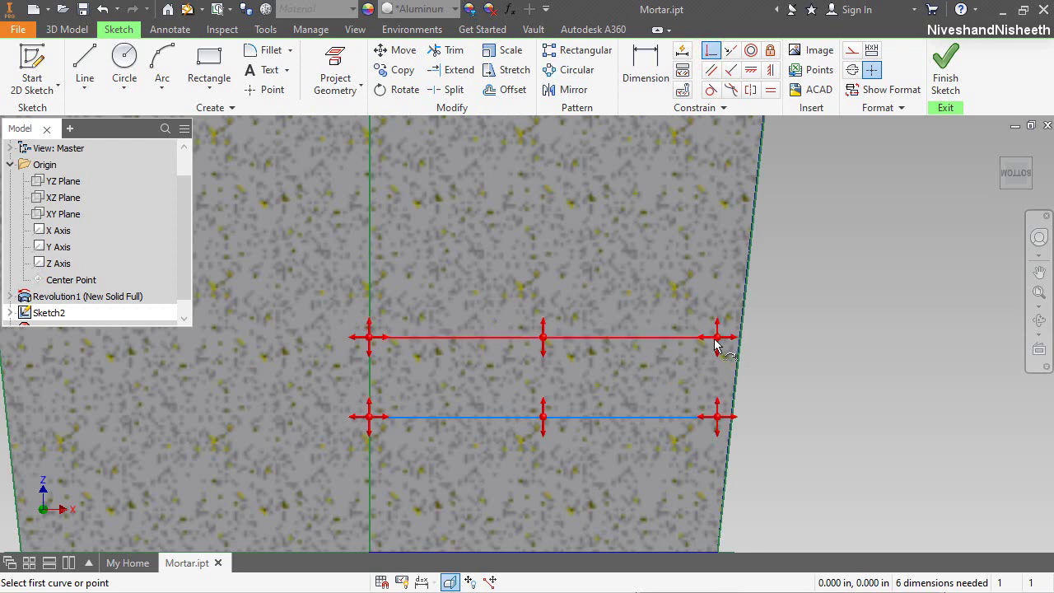
pyautogui.click(713, 338)
pyautogui.click(739, 359)
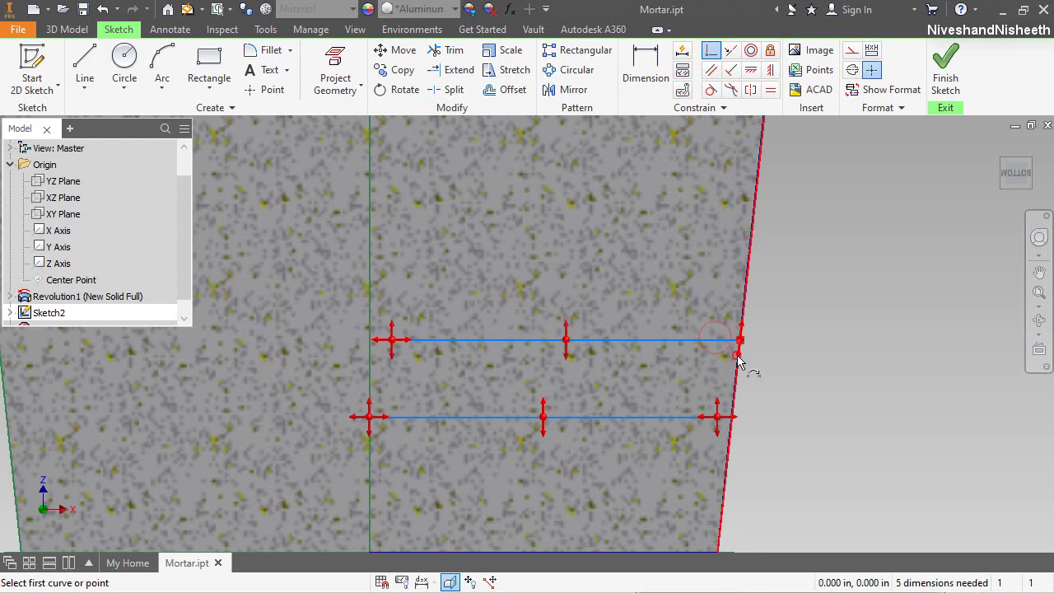
pyautogui.click(718, 421)
pyautogui.click(734, 435)
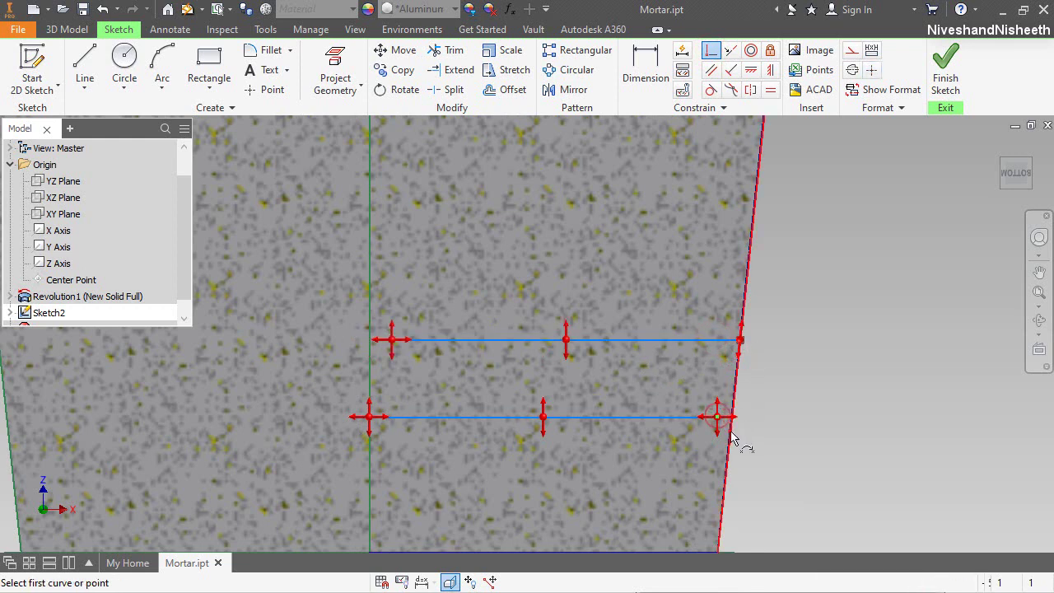
# Step: Make the inner ends of both offset lines coincident with the vertical centerline
pyautogui.click(394, 340)
pyautogui.click(370, 365)
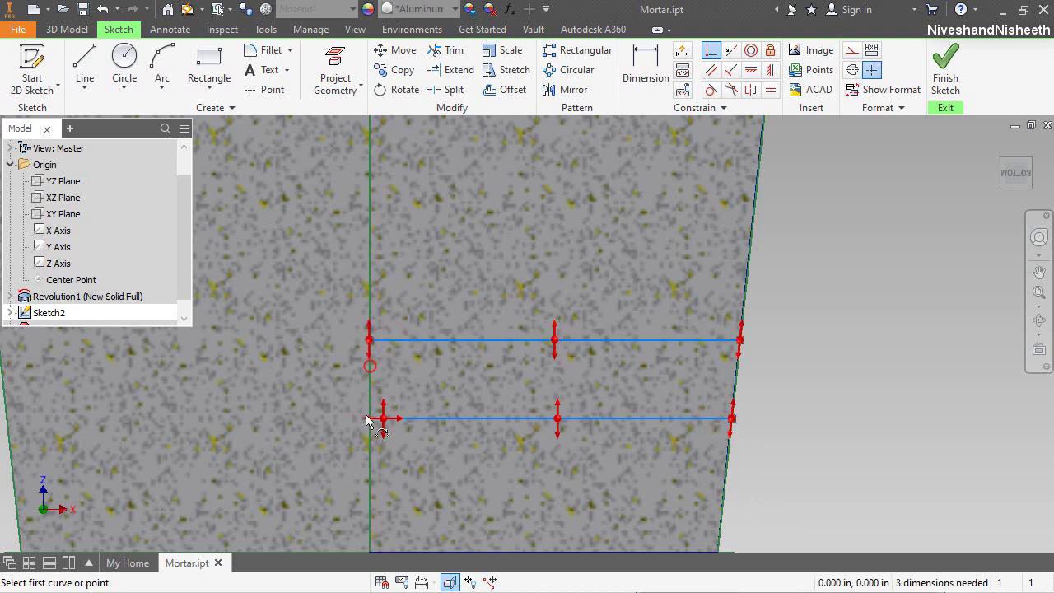
pyautogui.click(374, 423)
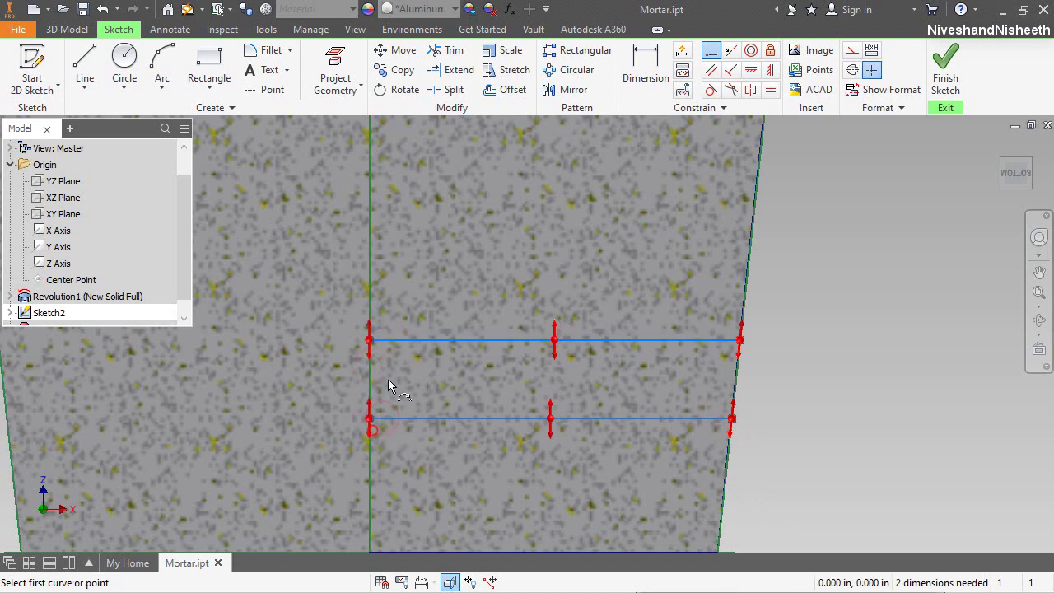
# Step: Dimension the lower offset line 1/2 in above the horizontal line at the top of the base
pyautogui.click(651, 70)
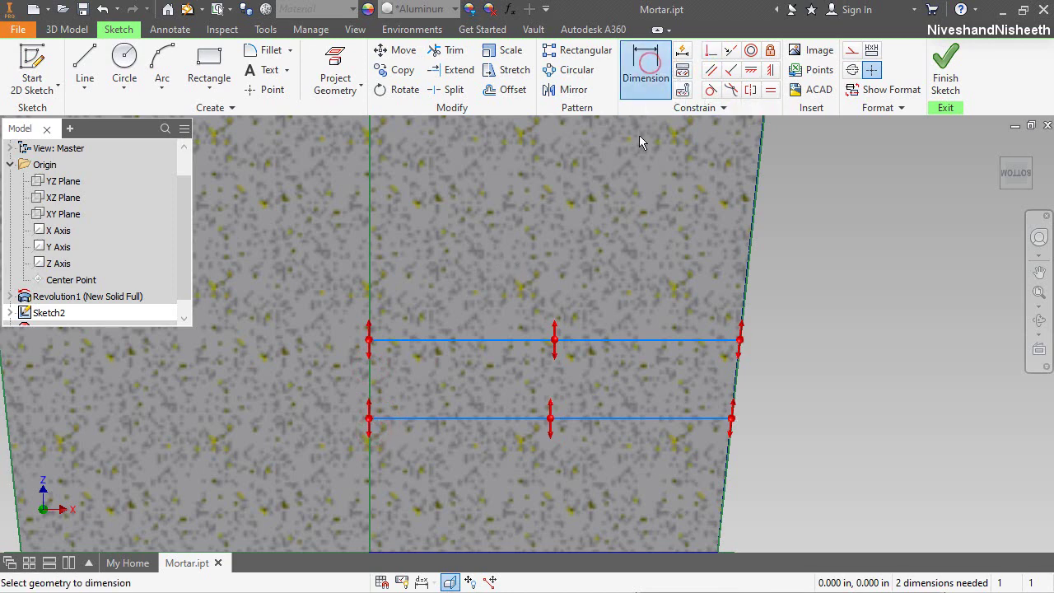
pyautogui.scroll(-2, 655, 149)
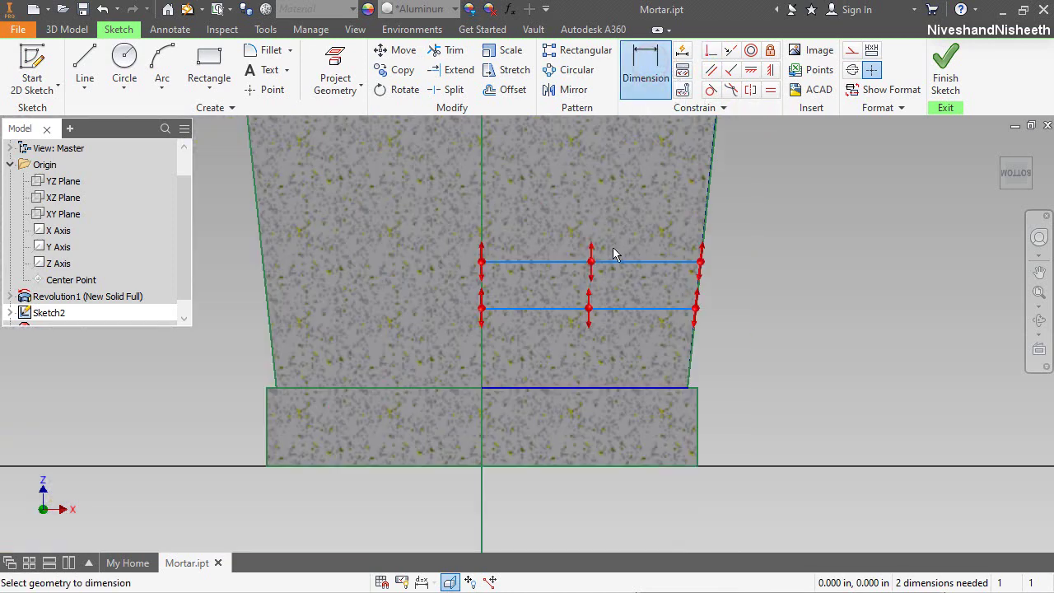
pyautogui.click(624, 309)
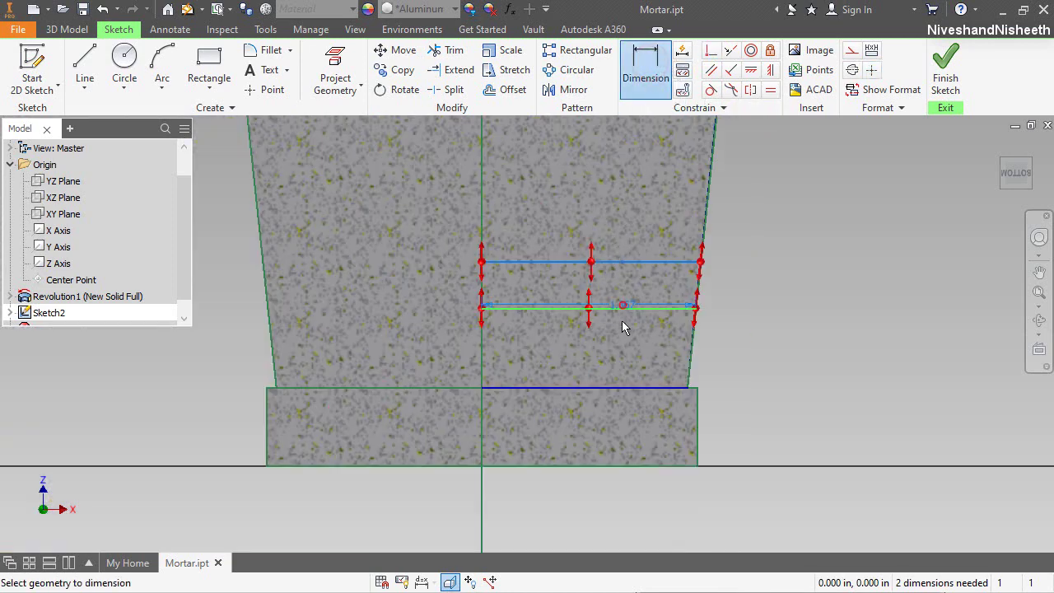
pyautogui.click(614, 386)
pyautogui.click(739, 347)
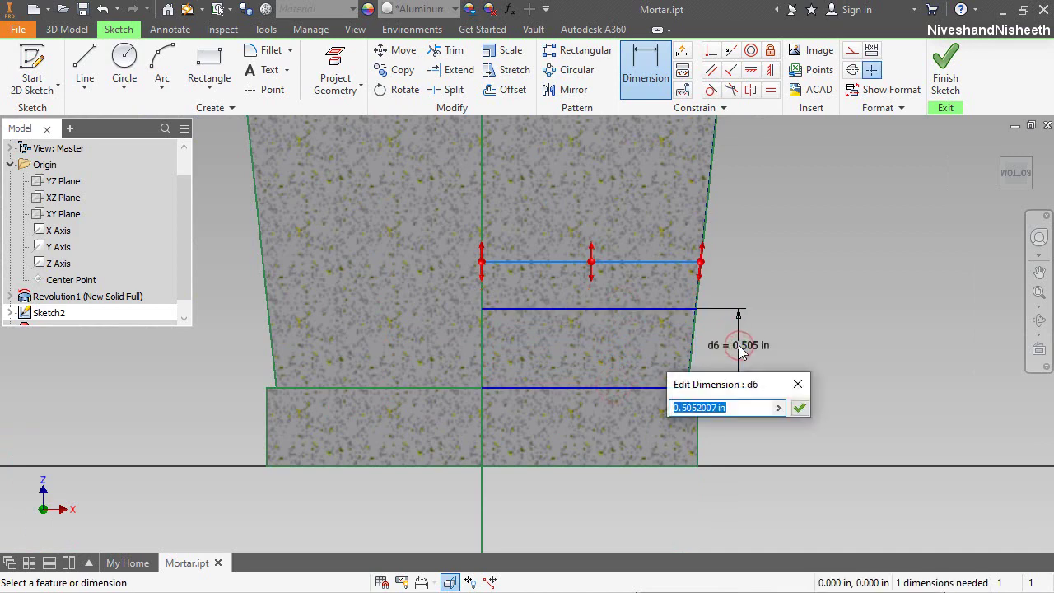
pyautogui.write('1 / 2')
pyautogui.press('Return')
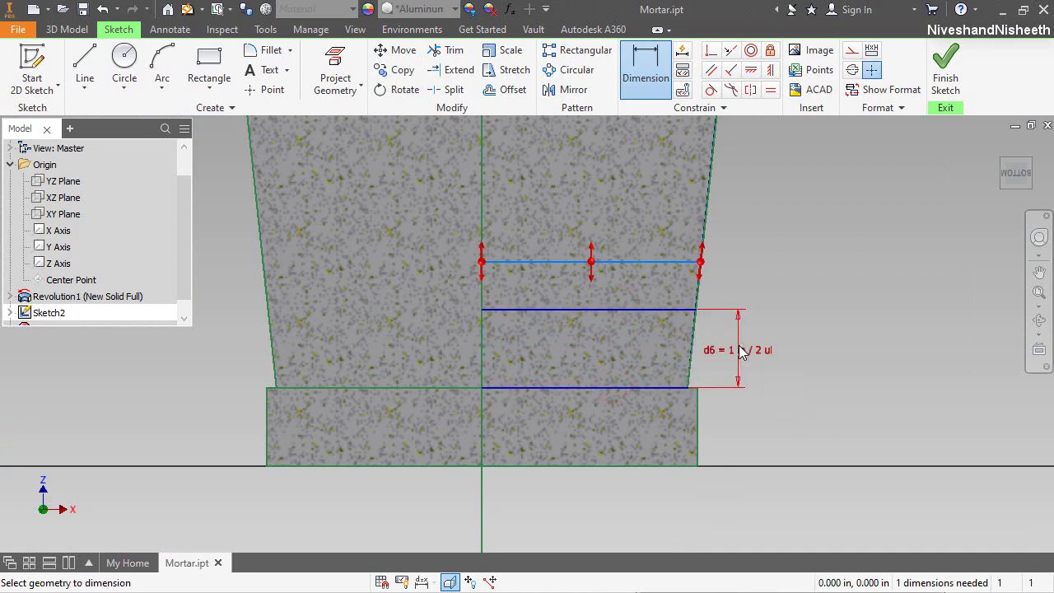
# Step: Dimension the gap between the two offset lines as 1/16 in and finish dimensioning
pyautogui.click(638, 264)
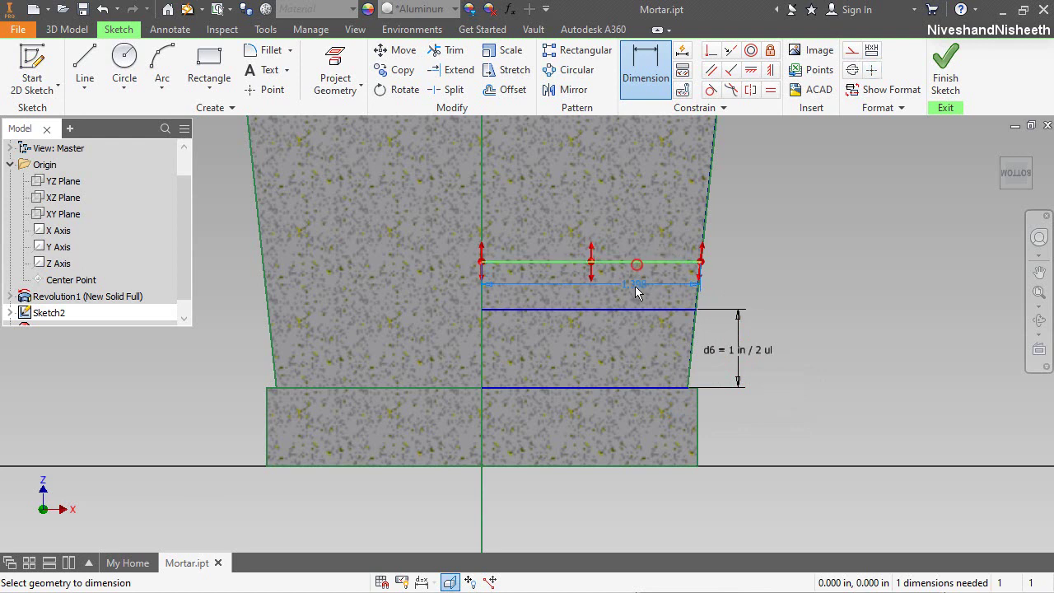
pyautogui.click(635, 310)
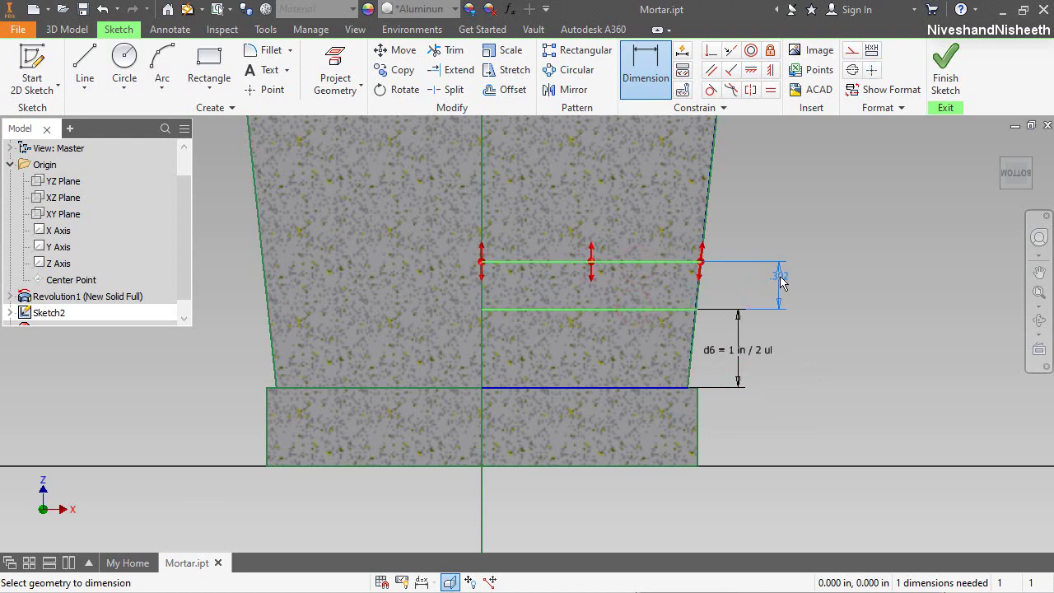
pyautogui.click(781, 282)
pyautogui.write('1')
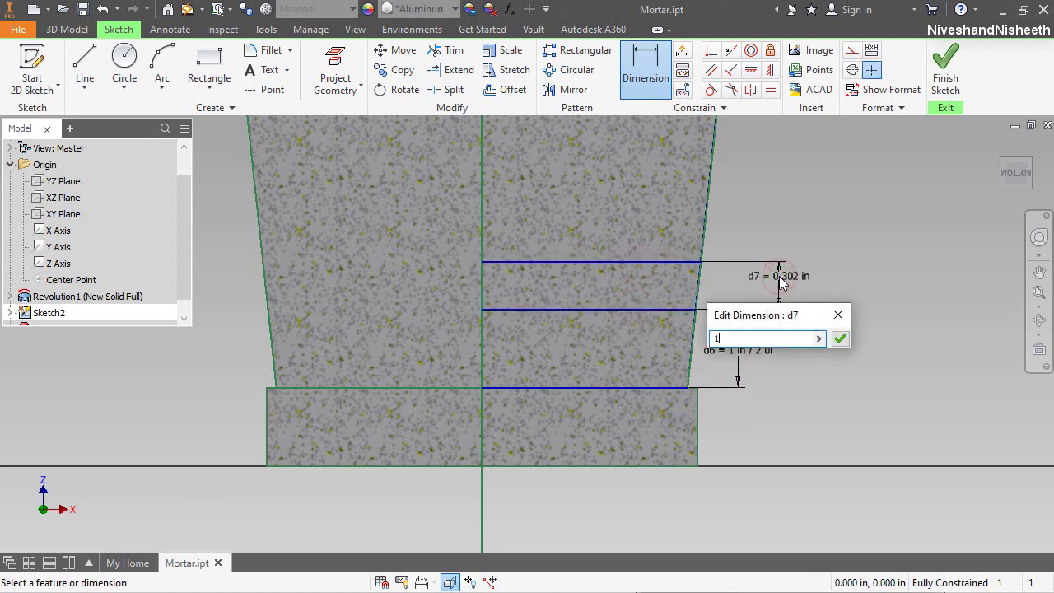
pyautogui.write('/16')
pyautogui.press('Return')
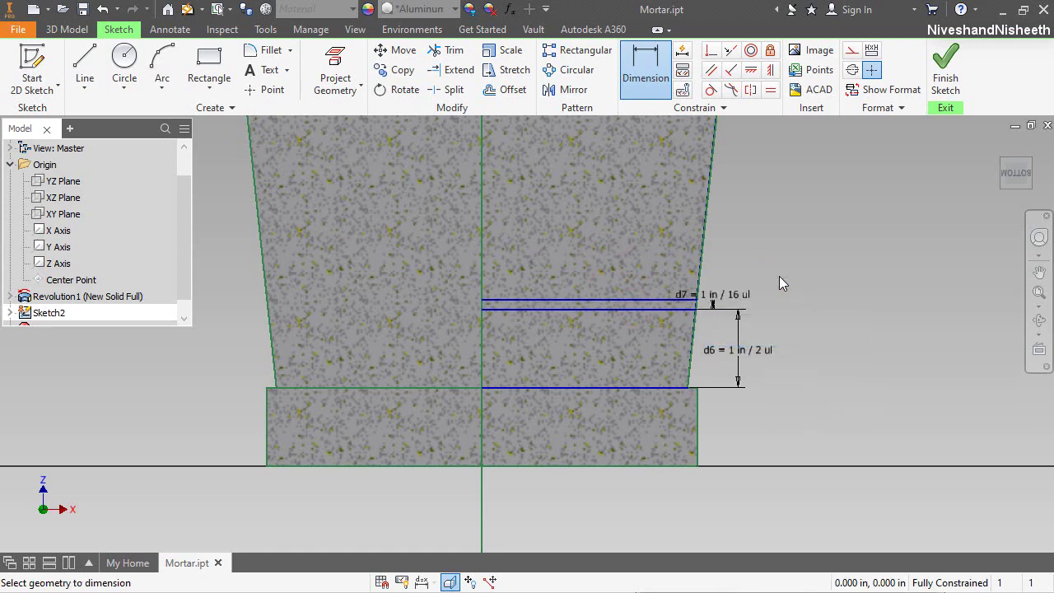
pyautogui.rightClick(779, 276)
pyautogui.click(829, 281)
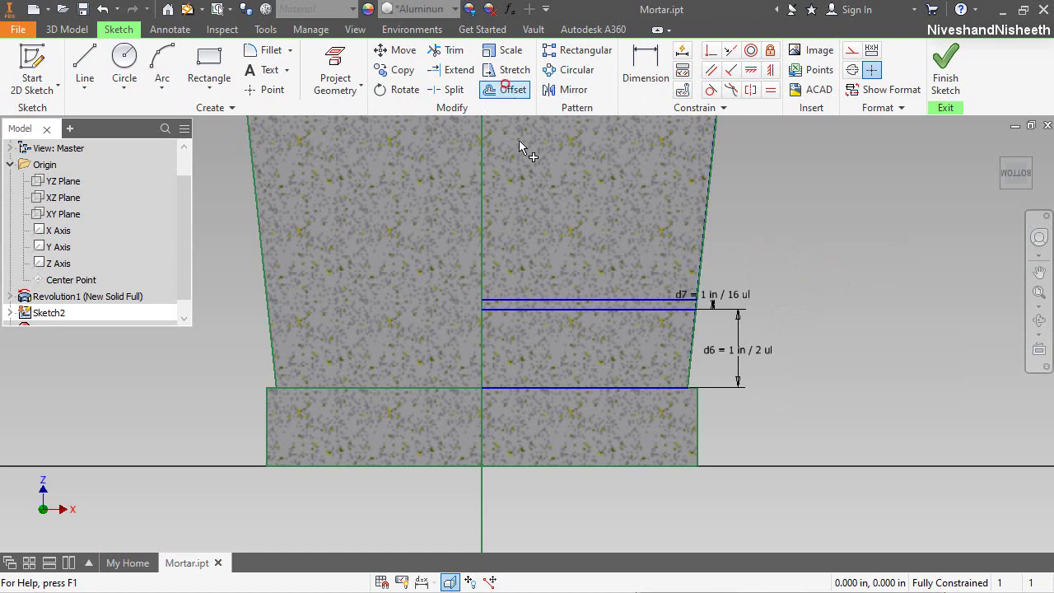
# Step: Offset the upper line of the 1/16 in pair upward, and offset the resulting line again to form a second pair
pyautogui.click(569, 296)
pyautogui.rightClick(580, 235)
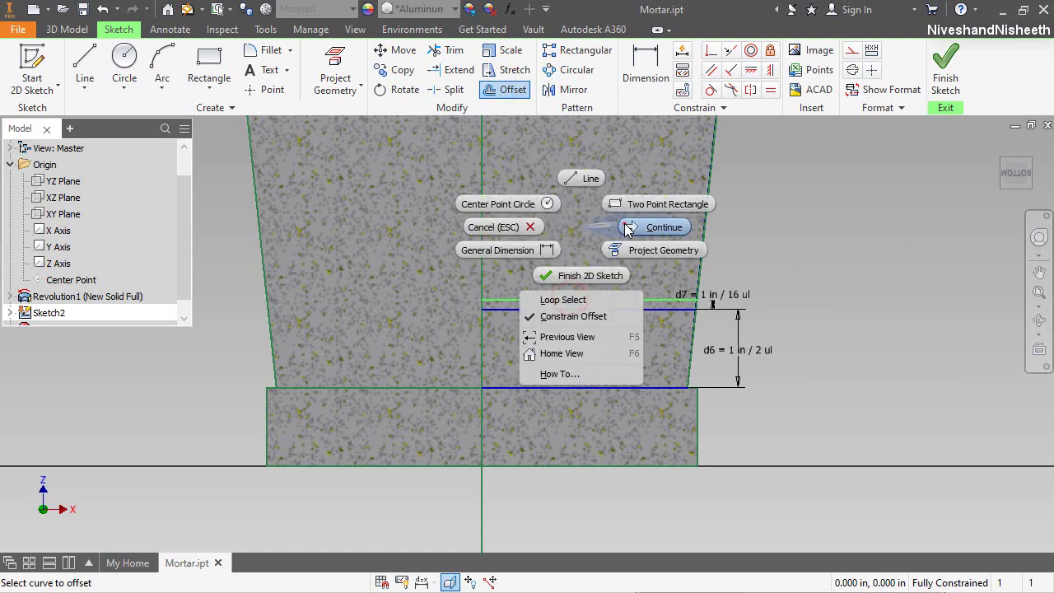
pyautogui.click(625, 229)
pyautogui.click(595, 222)
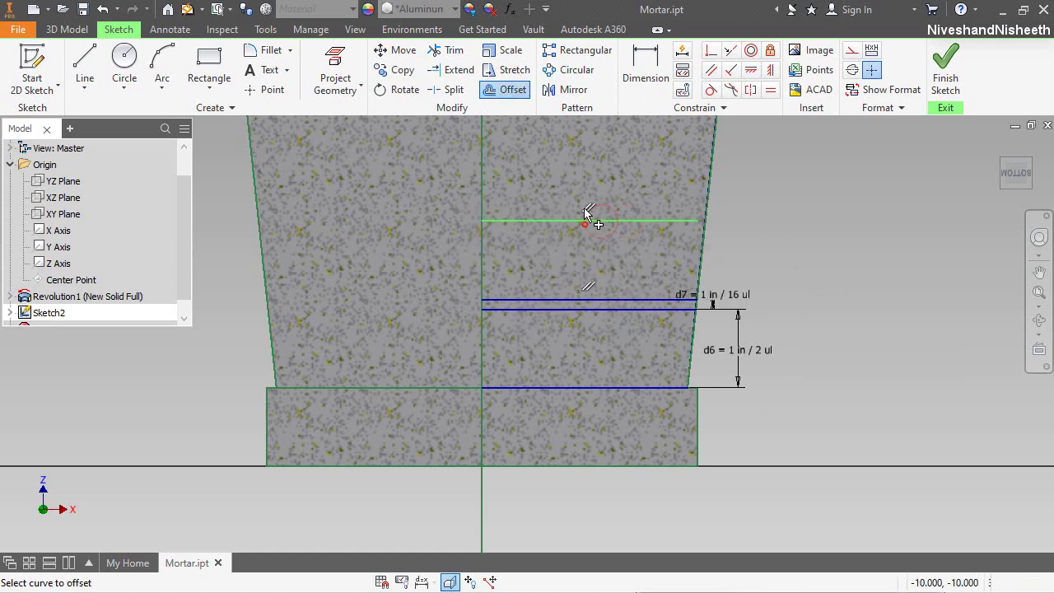
pyautogui.rightClick(585, 212)
pyautogui.click(669, 188)
pyautogui.click(604, 184)
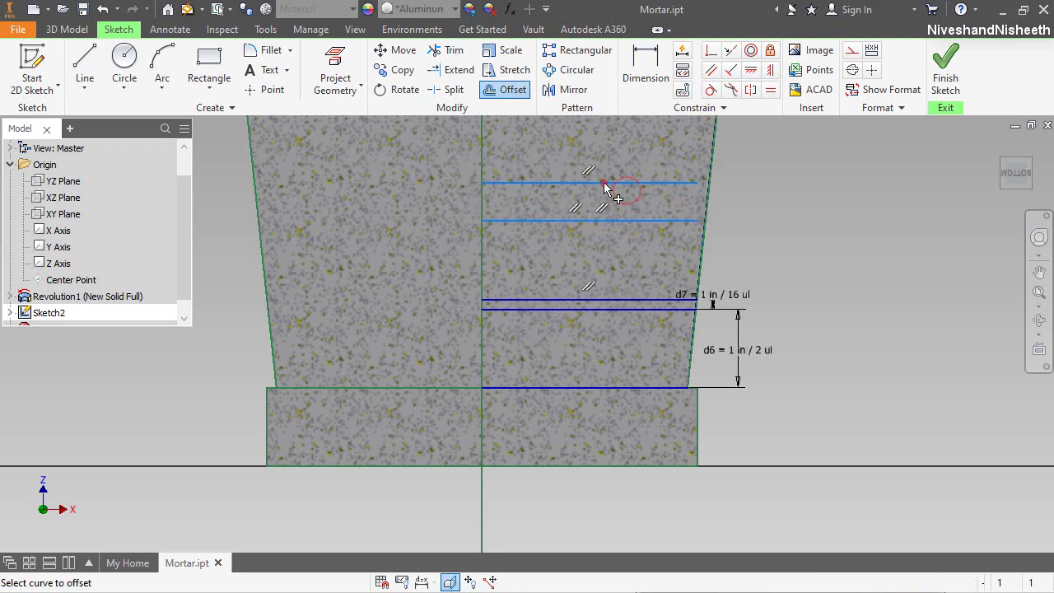
# Step: Make the outer ends of the second pair's two lines coincident with the mortar's slanted side edge
pyautogui.click(712, 50)
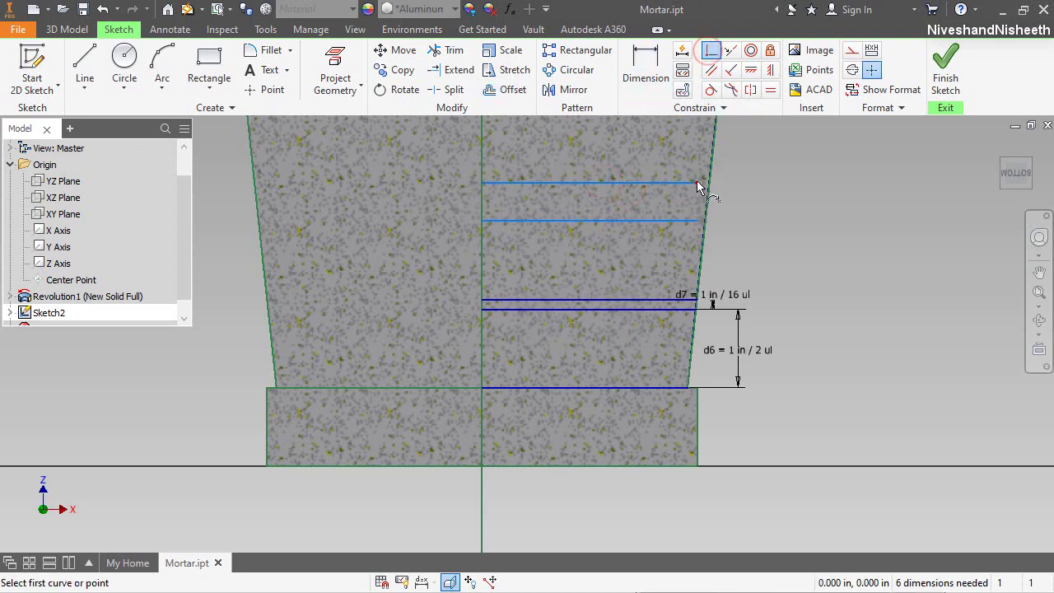
pyautogui.click(697, 182)
pyautogui.click(707, 188)
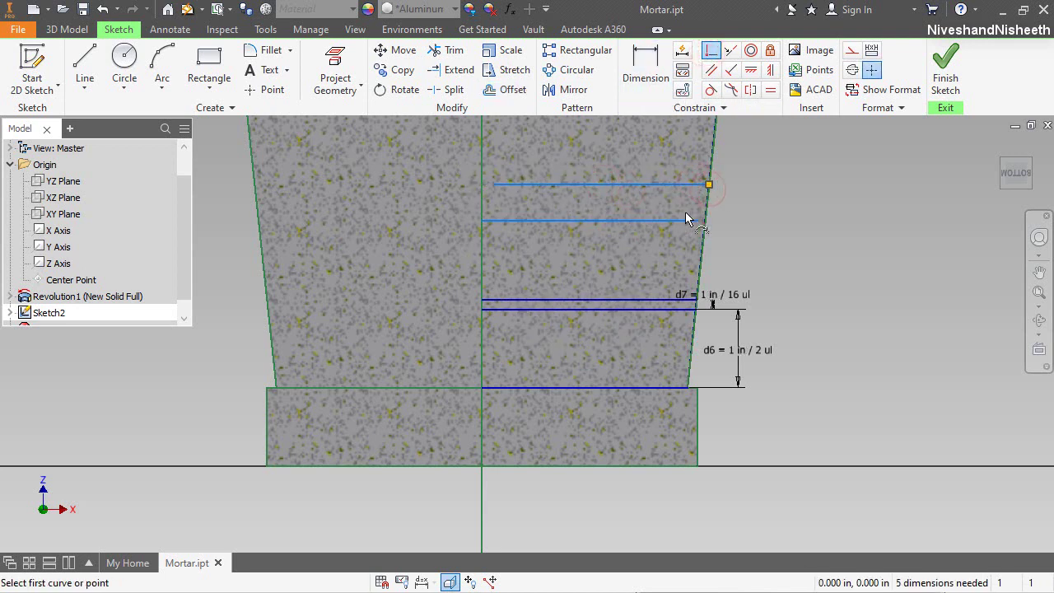
pyautogui.click(697, 222)
pyautogui.click(702, 232)
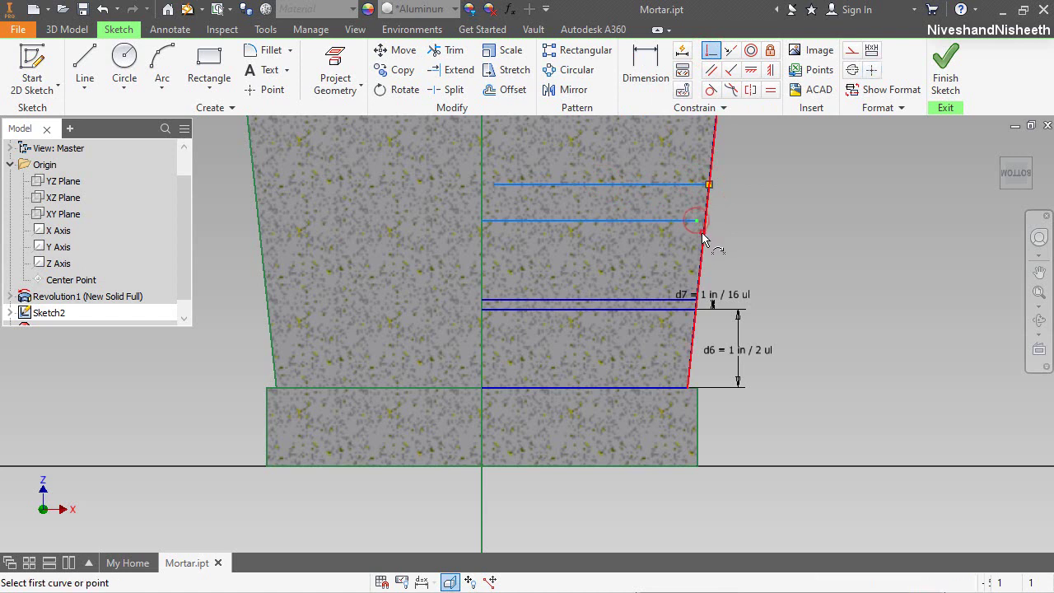
# Step: Make the inner ends of the second pair's two lines coincident with the vertical centerline
pyautogui.click(494, 185)
pyautogui.click(482, 188)
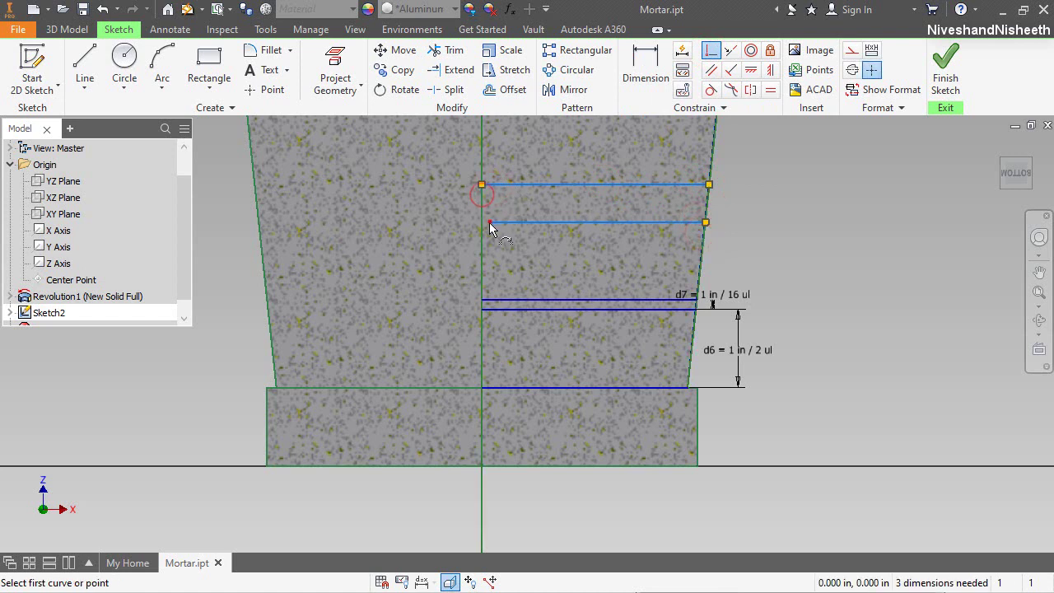
pyautogui.click(489, 223)
pyautogui.click(485, 240)
# Step: Dimension the second pair's lower line 1/4 in above the first pair's upper line and finish dimensioning
pyautogui.rightClick(560, 231)
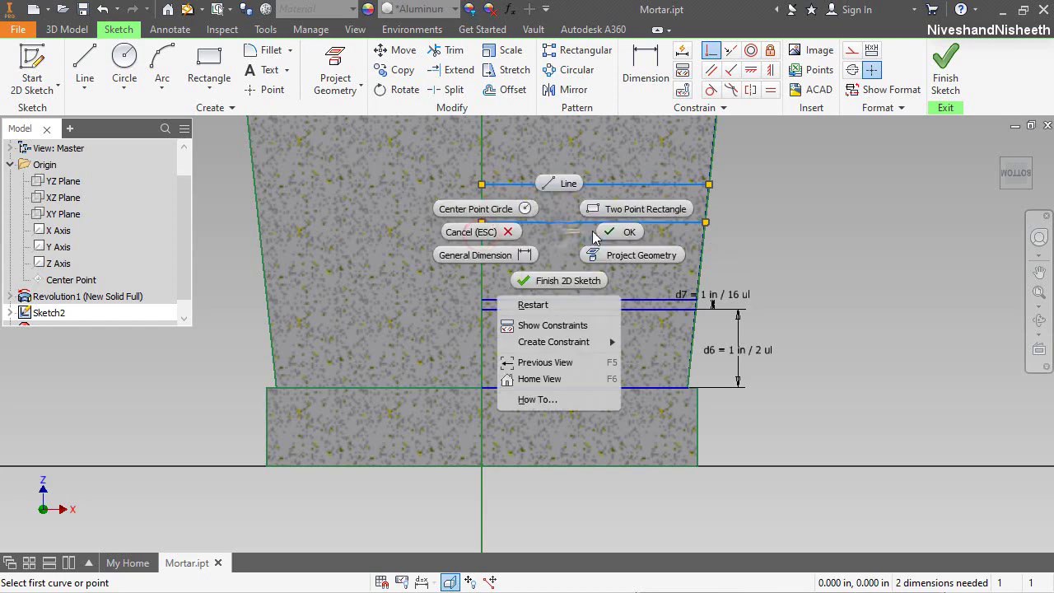
pyautogui.click(528, 254)
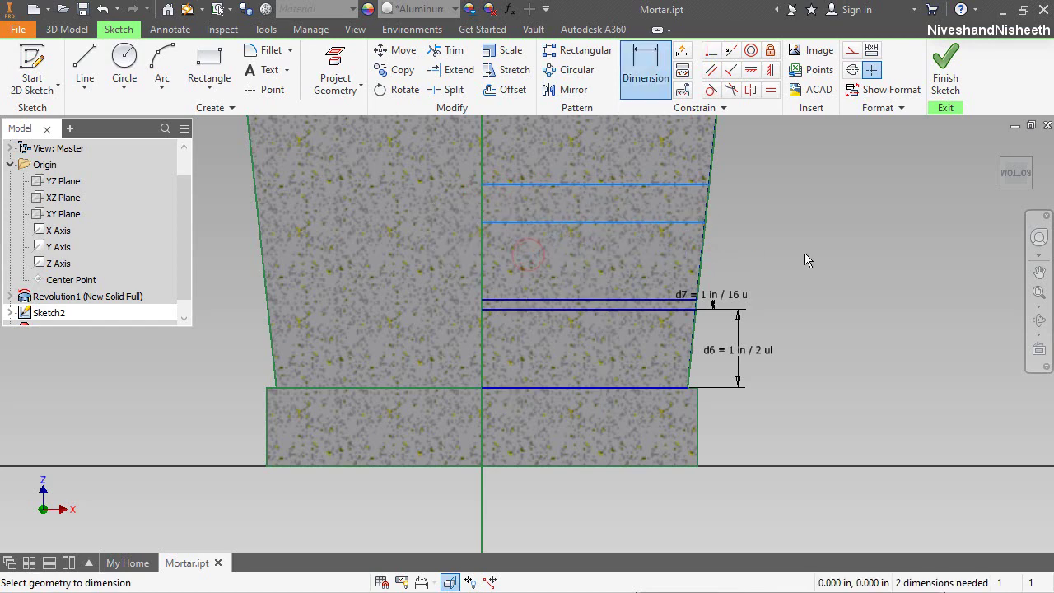
pyautogui.click(641, 221)
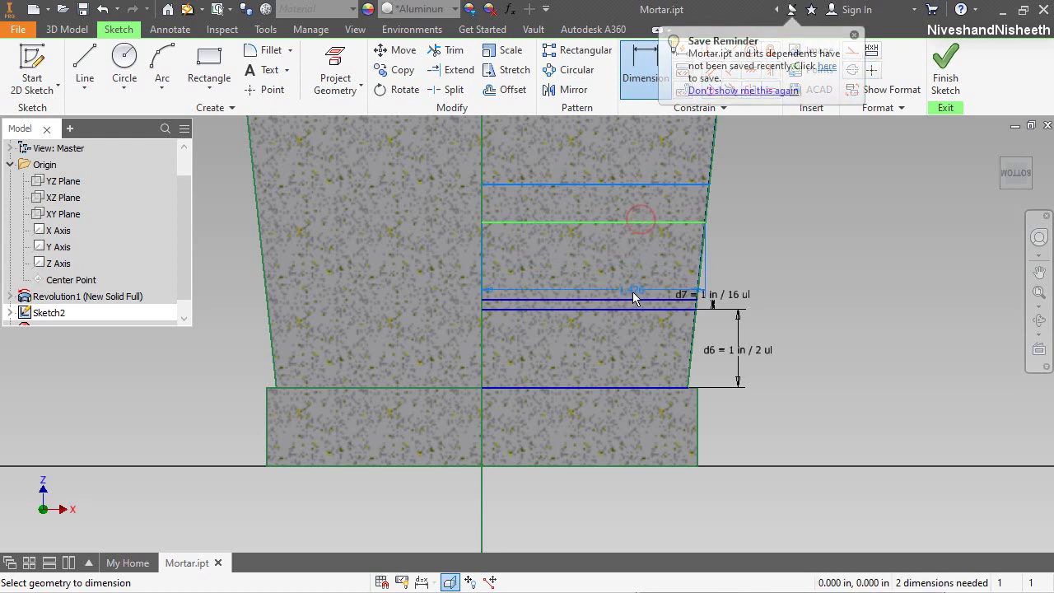
pyautogui.click(633, 299)
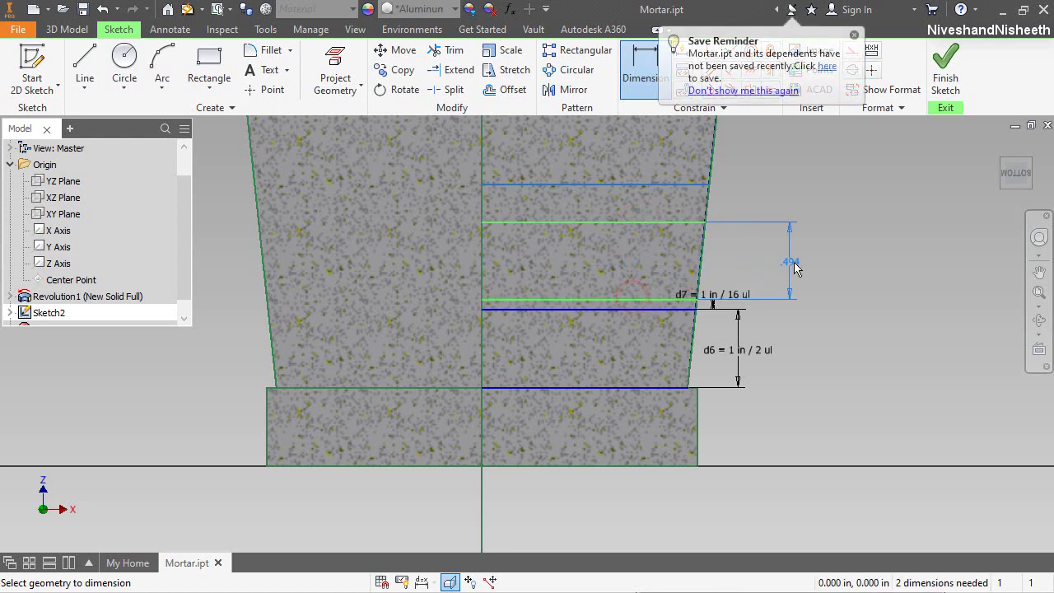
pyautogui.click(789, 264)
pyautogui.write('1/4')
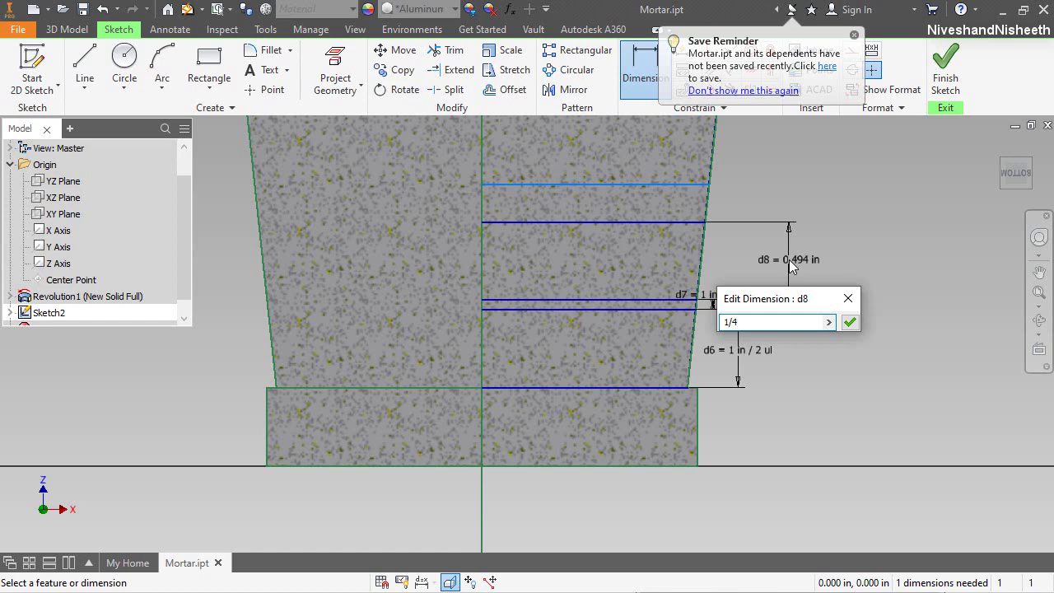
pyautogui.press('Return')
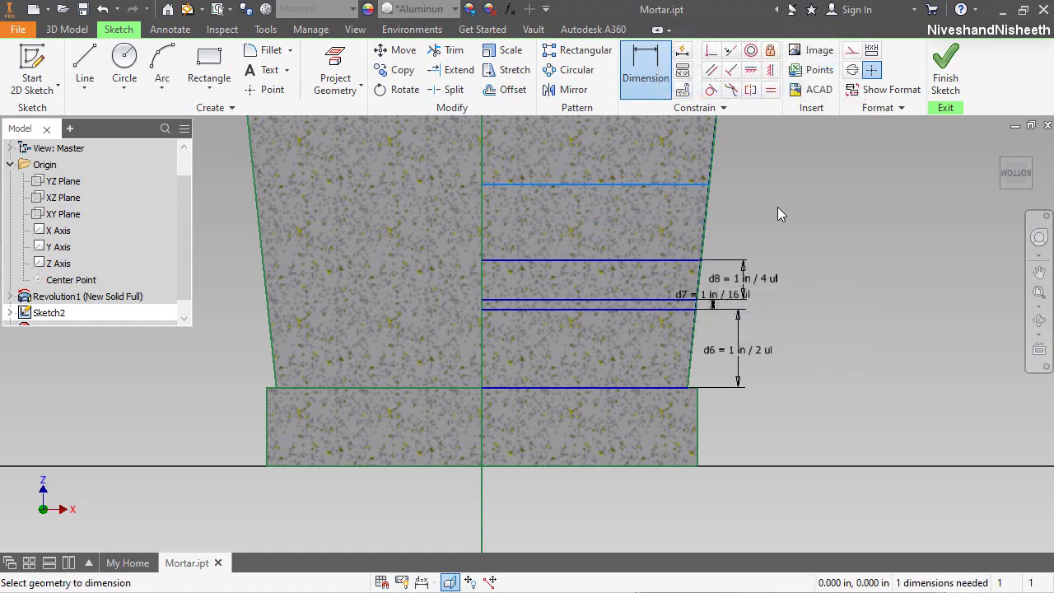
pyautogui.rightClick(777, 207)
pyautogui.click(824, 211)
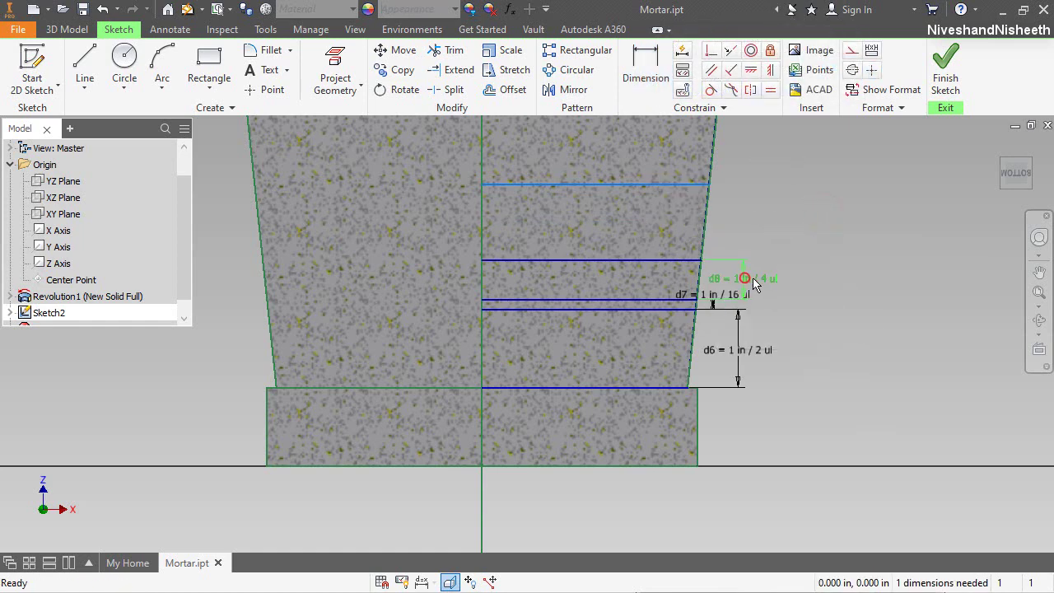
# Step: Spread out the 1/4 in, 1/16 in and 1/2 in dimensions so their labels no longer overlap
pyautogui.moveTo(751, 285); pyautogui.dragTo(811, 271)
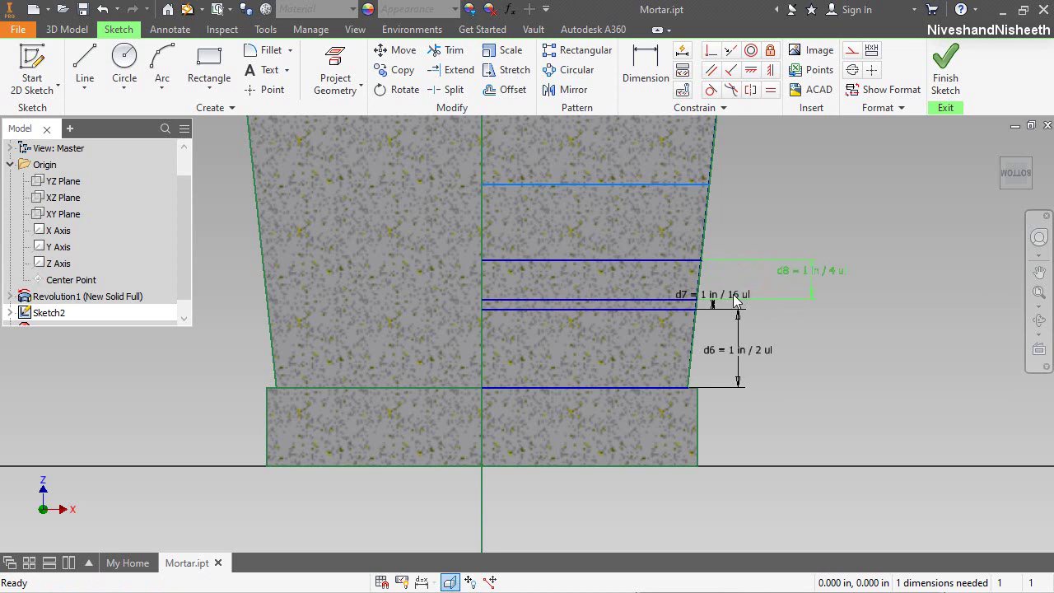
pyautogui.moveTo(704, 298)
pyautogui.mouseDown()
pyautogui.moveTo(711, 330)
pyautogui.moveTo(612, 335)
pyautogui.mouseUp()
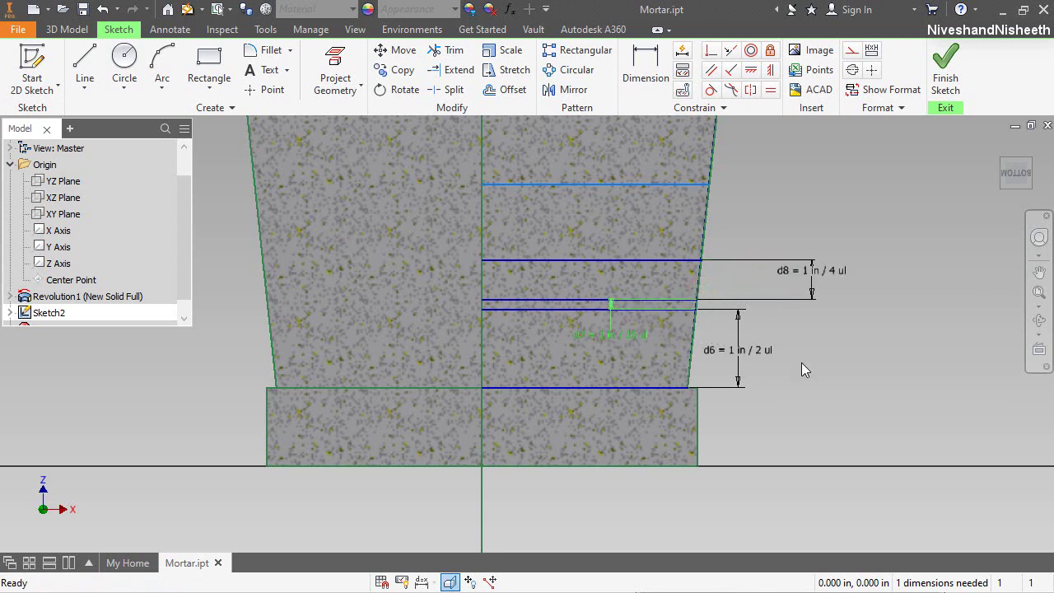
pyautogui.moveTo(765, 356); pyautogui.dragTo(824, 353)
pyautogui.moveTo(816, 270); pyautogui.dragTo(819, 283)
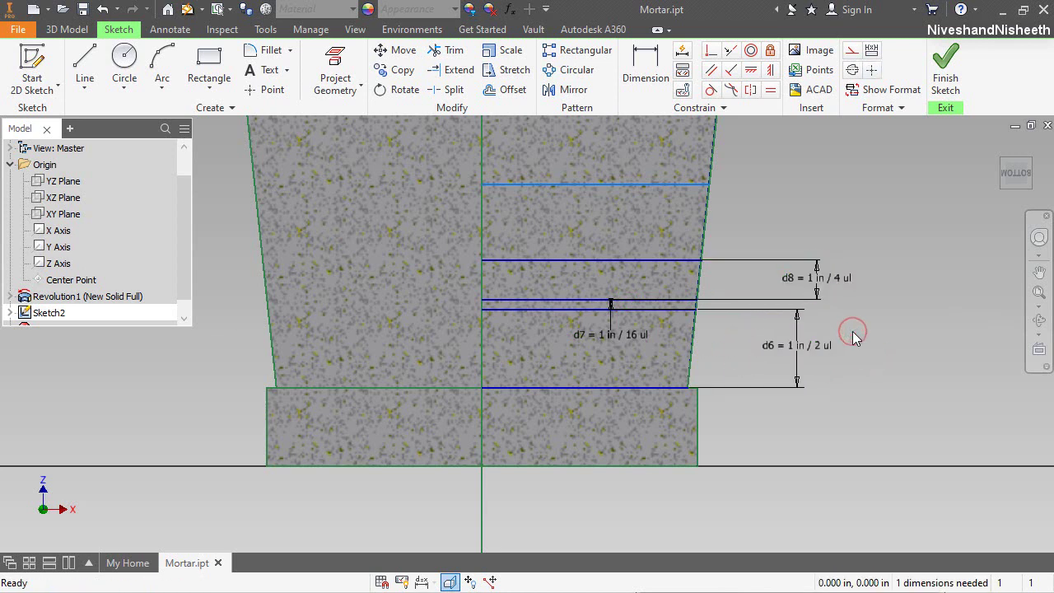
# Step: Dimension the gap between the second pair's lines by linking it to the first pair's 1/16 in dimension (d7), and end dimensioning
pyautogui.click(644, 76)
pyautogui.click(631, 185)
pyautogui.click(634, 262)
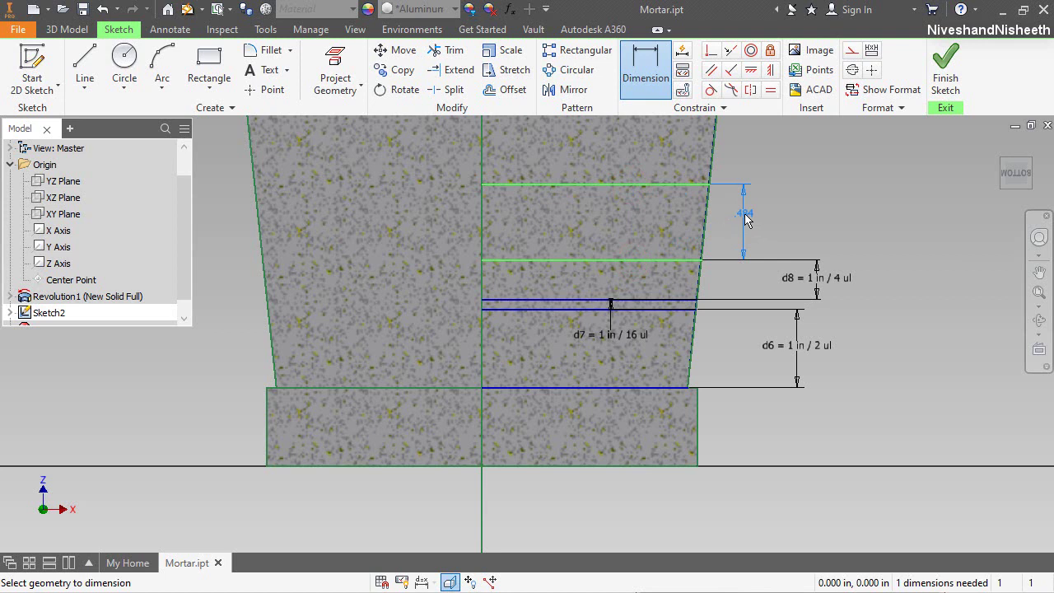
pyautogui.click(745, 218)
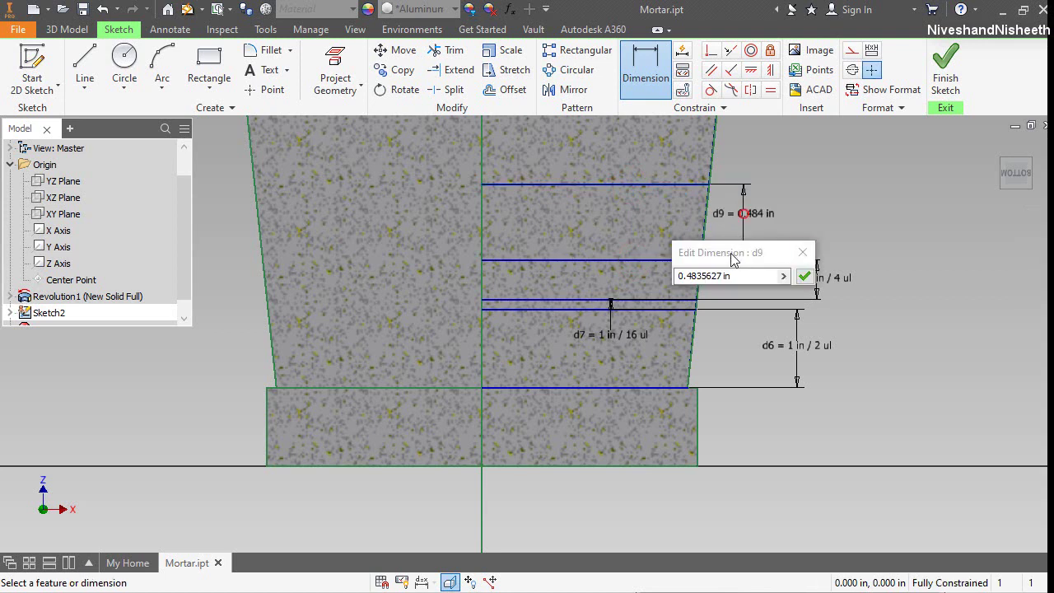
pyautogui.moveTo(730, 250); pyautogui.dragTo(861, 194)
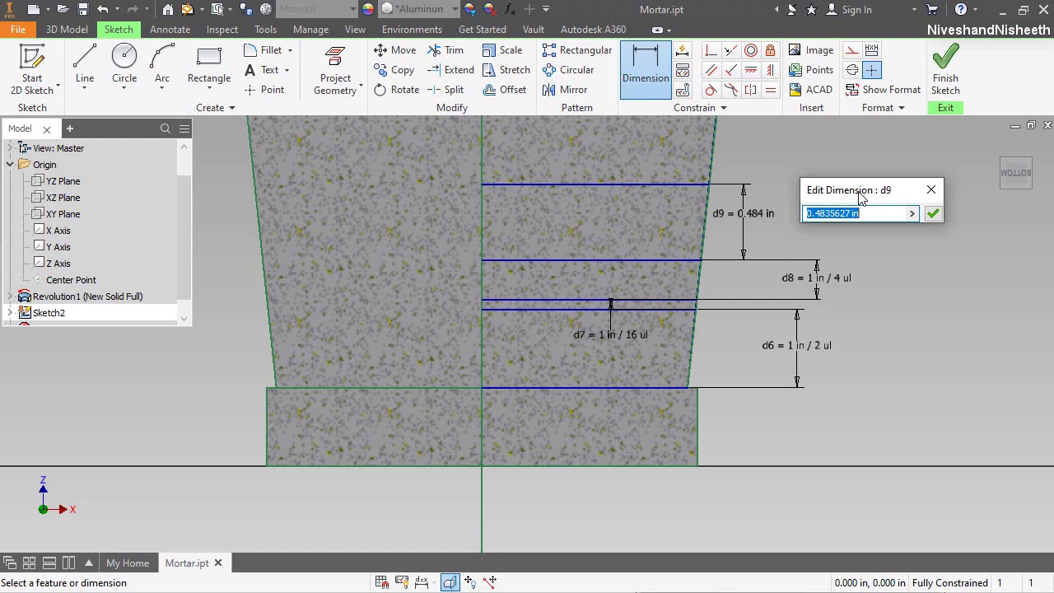
pyautogui.click(614, 335)
pyautogui.click(933, 215)
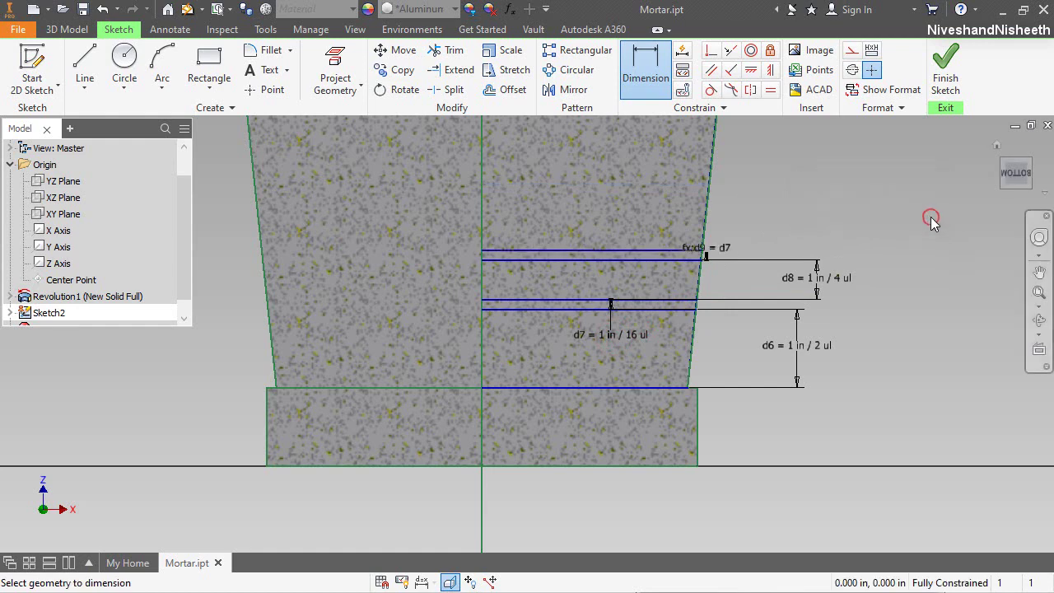
pyautogui.rightClick(787, 174)
pyautogui.press('Escape')
pyautogui.press('Escape')
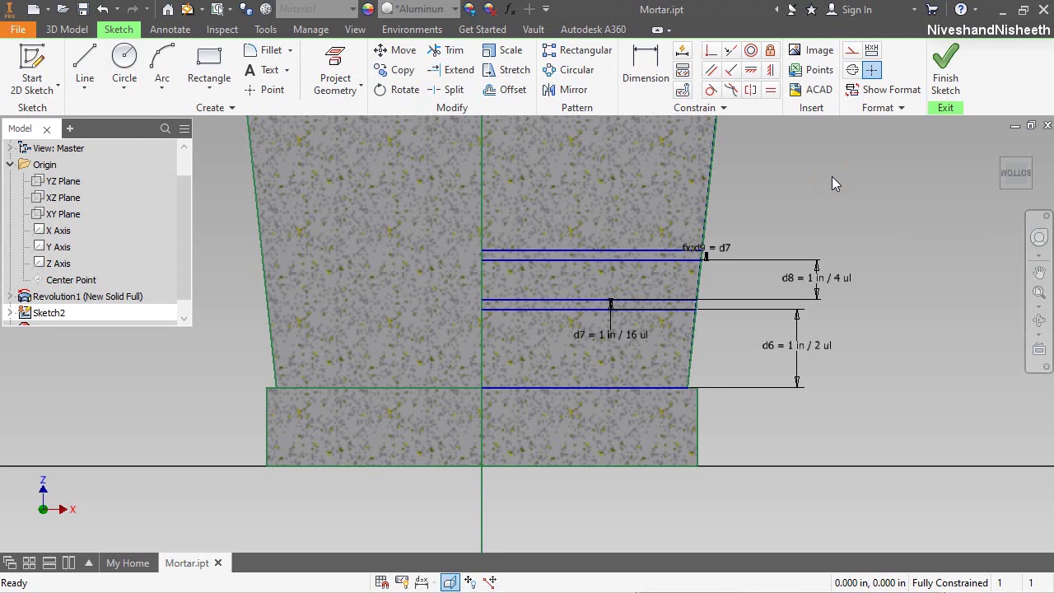
# Step: Offset the second pair's upper line upward, and offset the resulting line again to form a third pair
pyautogui.click(513, 89)
pyautogui.rightClick(628, 247)
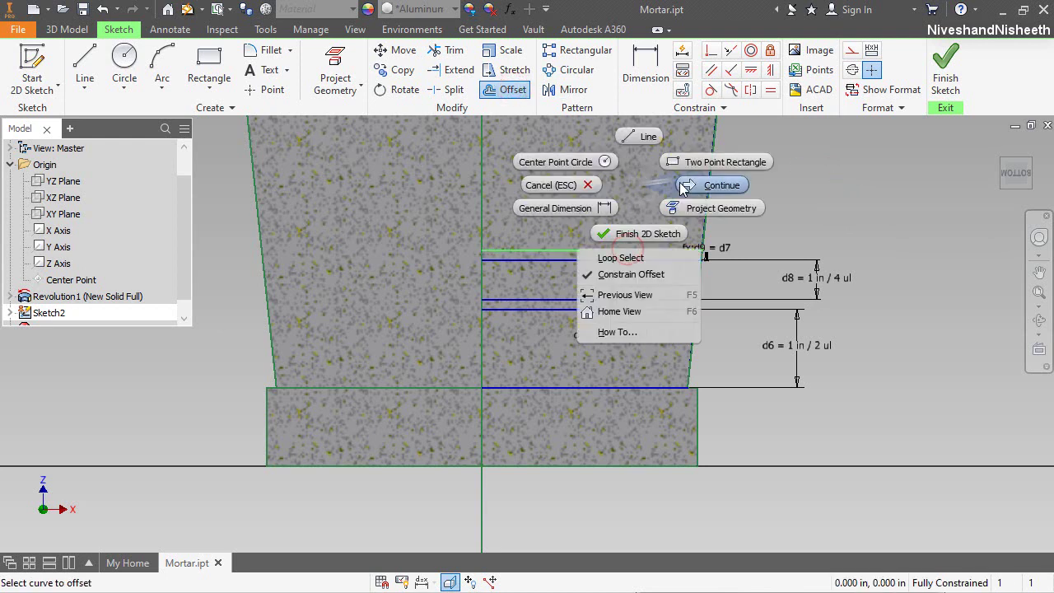
pyautogui.click(682, 185)
pyautogui.click(671, 177)
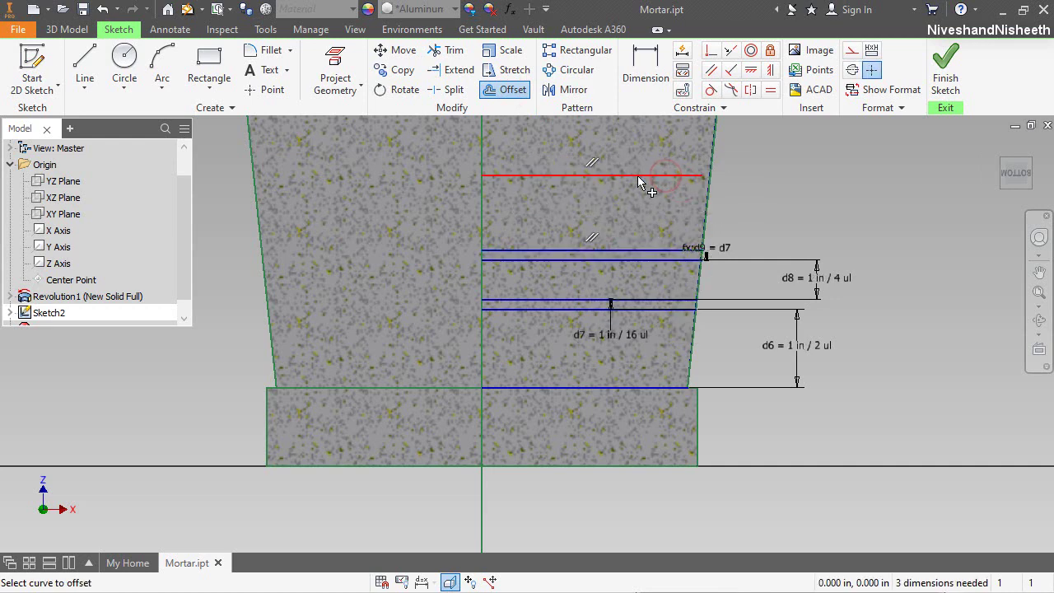
pyautogui.rightClick(636, 169)
pyautogui.click(725, 148)
pyautogui.click(656, 154)
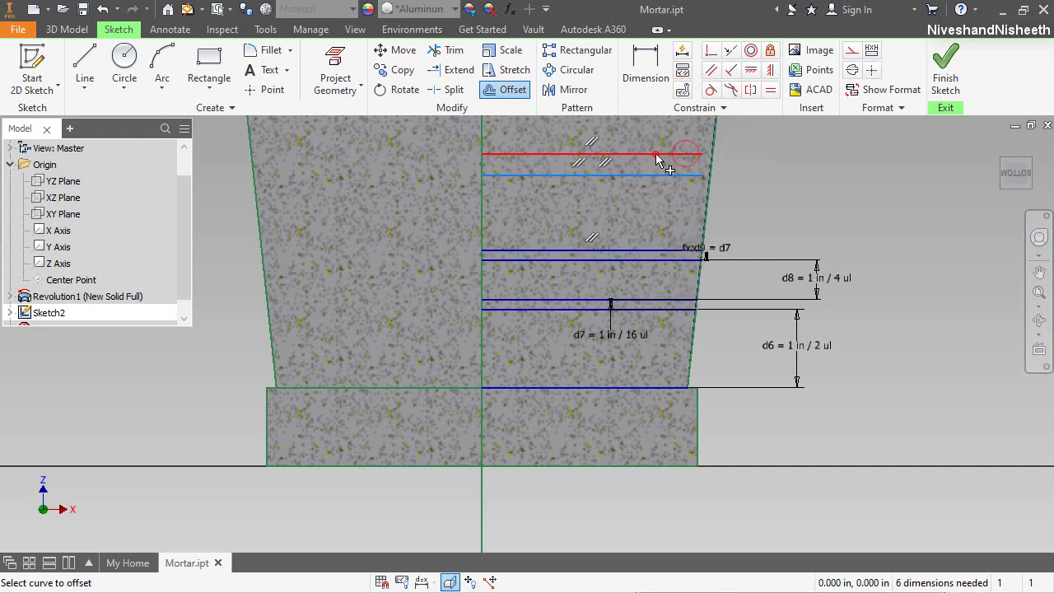
# Step: Dimension the gap between the third pair's lines by linking it to the first pair's 1/16 in dimension (d7)
pyautogui.press('d')
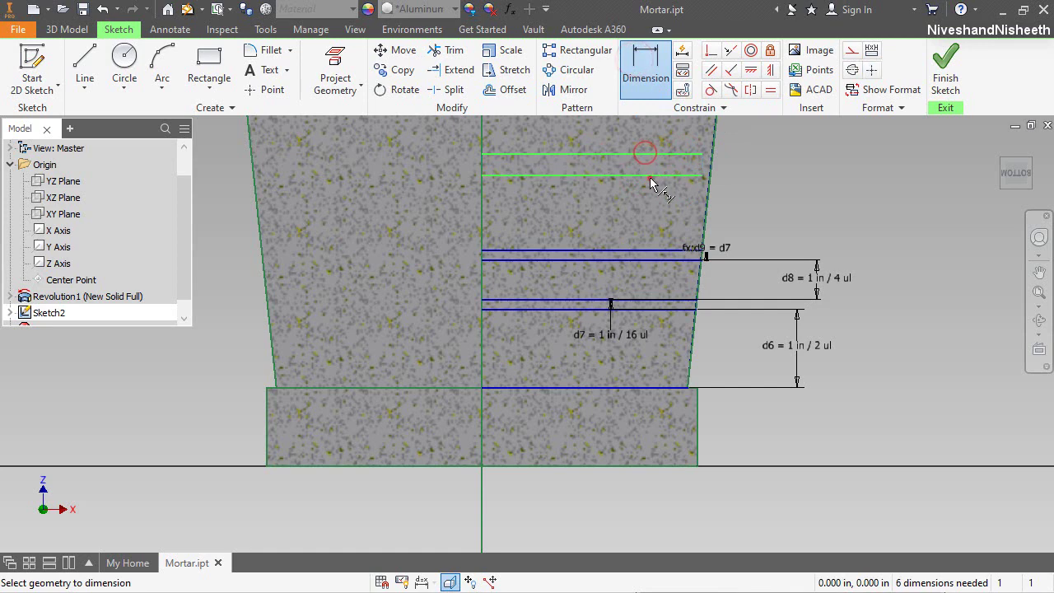
pyautogui.click(651, 175)
pyautogui.click(650, 154)
pyautogui.click(770, 165)
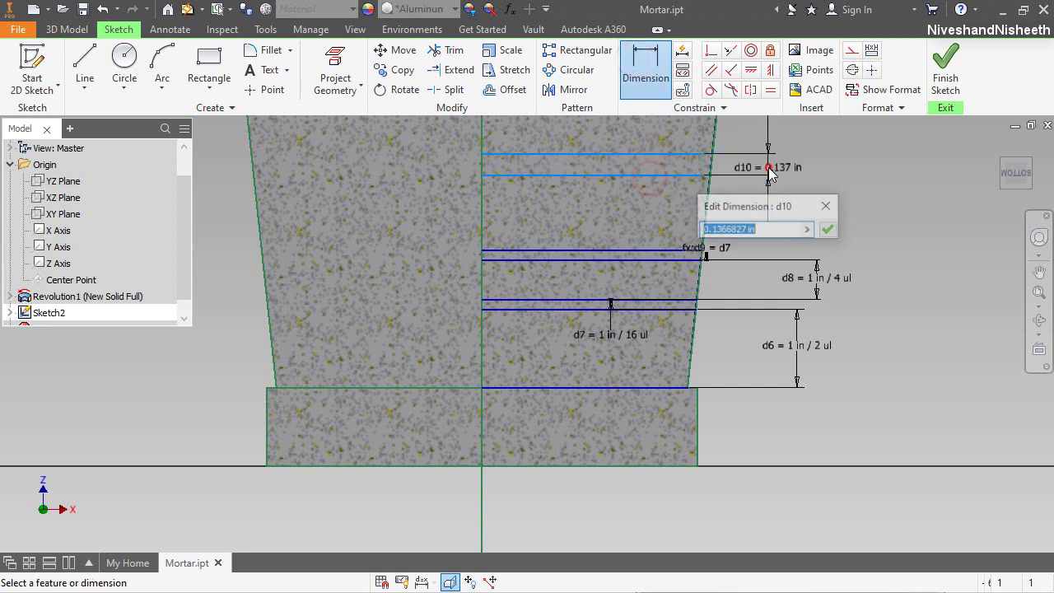
pyautogui.click(614, 345)
pyautogui.click(830, 231)
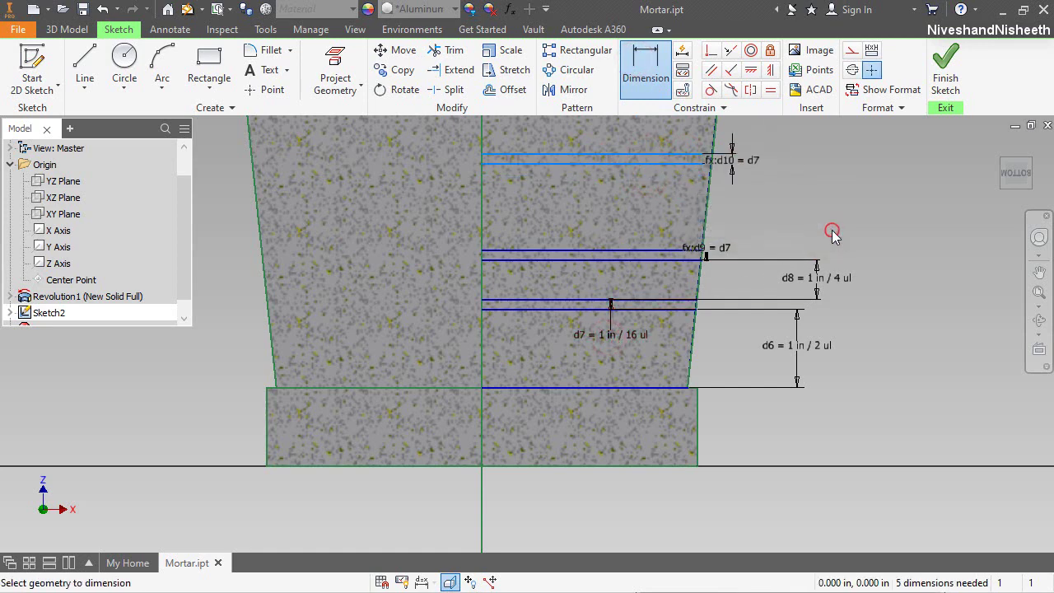
# Step: Make the outer ends of the third pair's lines coincident with the slanted side edge
pyautogui.scroll(3, 672, 119)
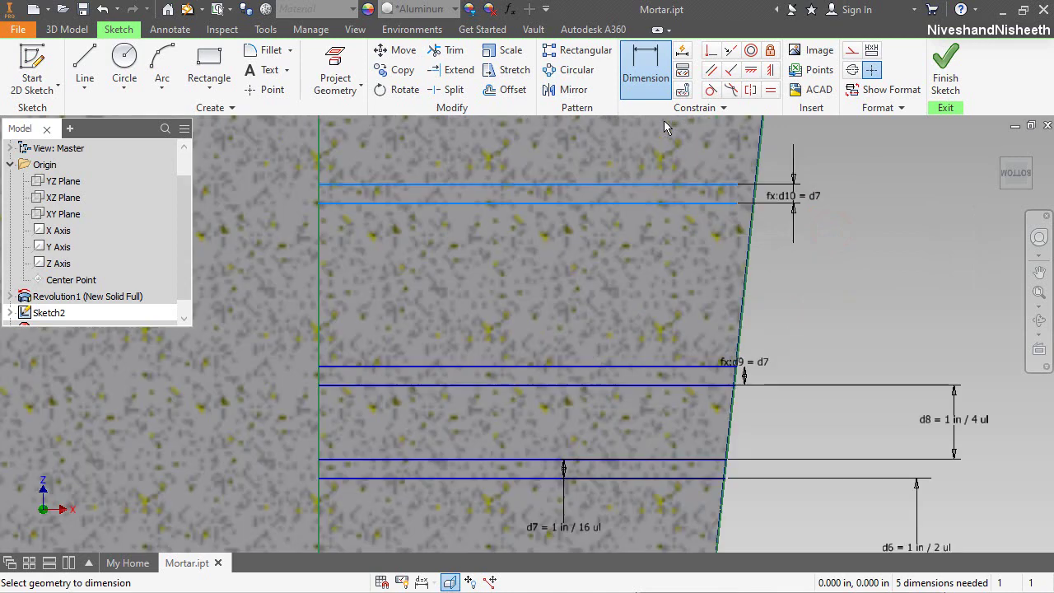
pyautogui.click(710, 50)
pyautogui.click(738, 186)
pyautogui.click(753, 200)
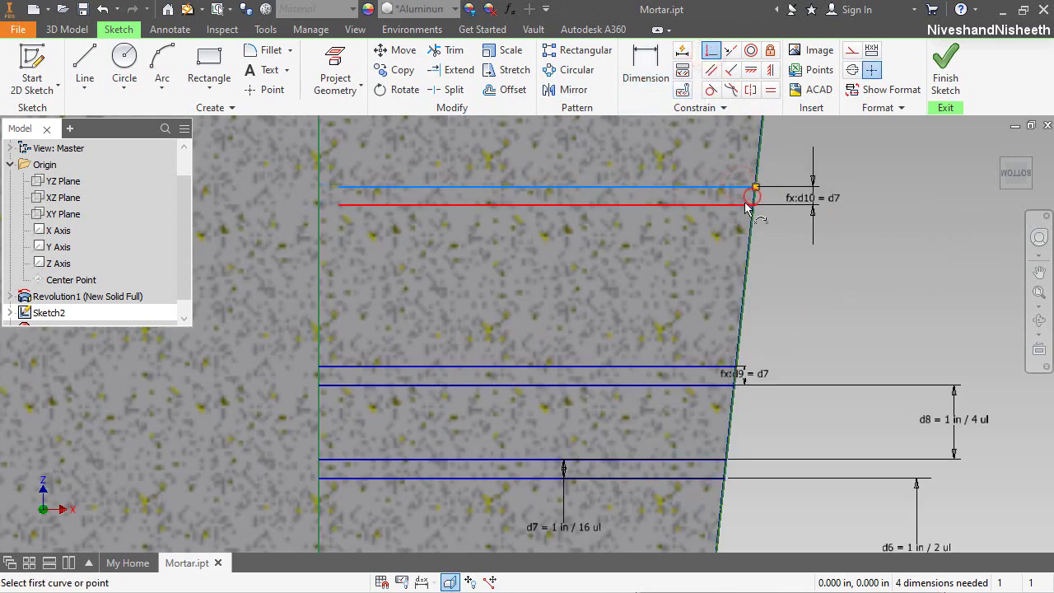
pyautogui.click(756, 208)
pyautogui.click(751, 221)
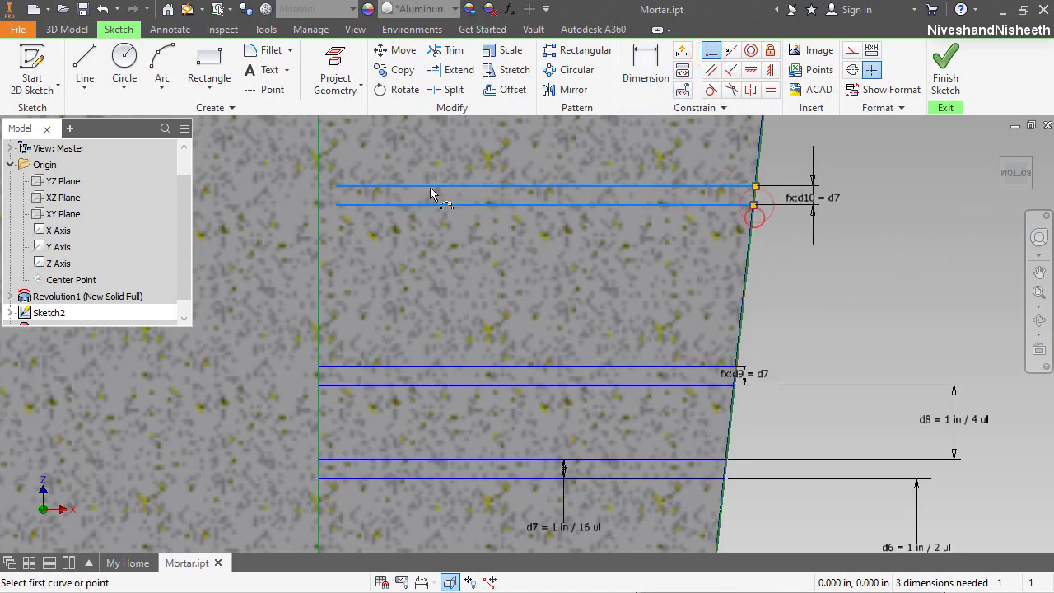
# Step: Make the inner ends of the third pair's lines coincident with the vertical centerline
pyautogui.click(340, 187)
pyautogui.click(320, 192)
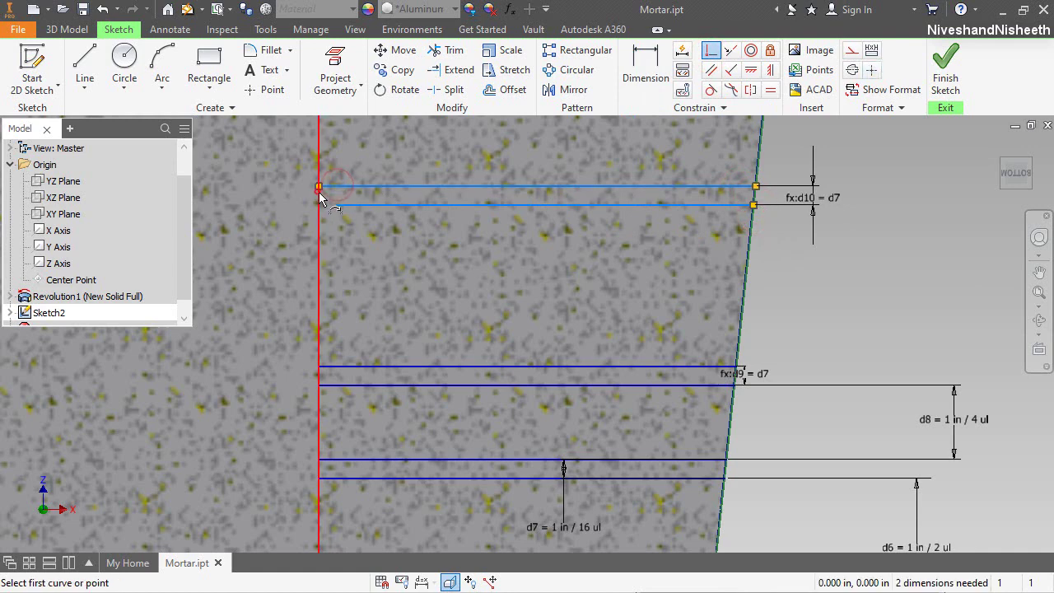
pyautogui.click(335, 207)
pyautogui.click(320, 216)
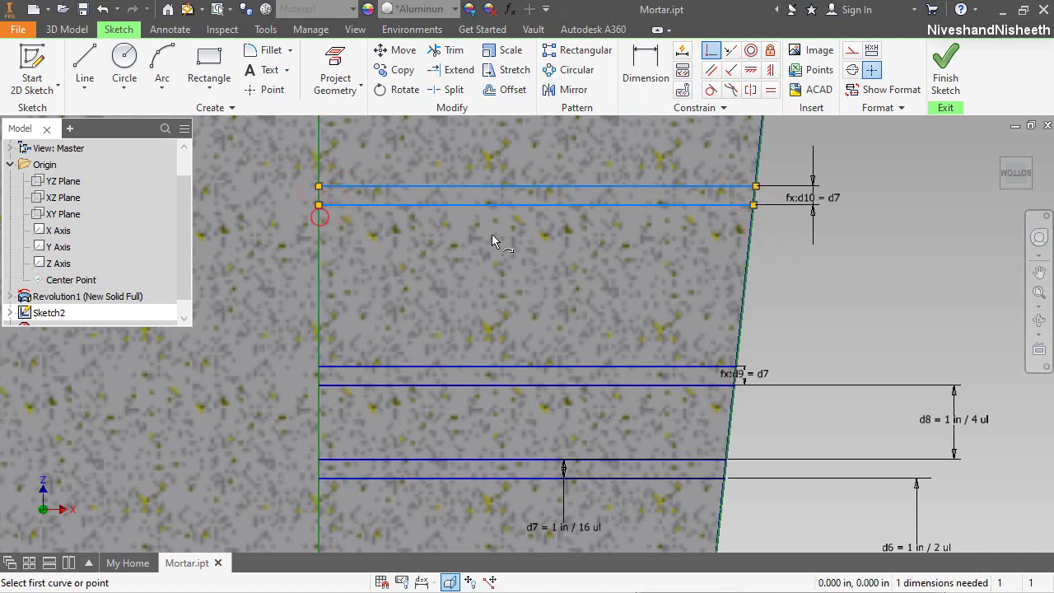
# Step: Dimension the third pair's lower line 1 in above the second pair's upper line
pyautogui.rightClick(535, 238)
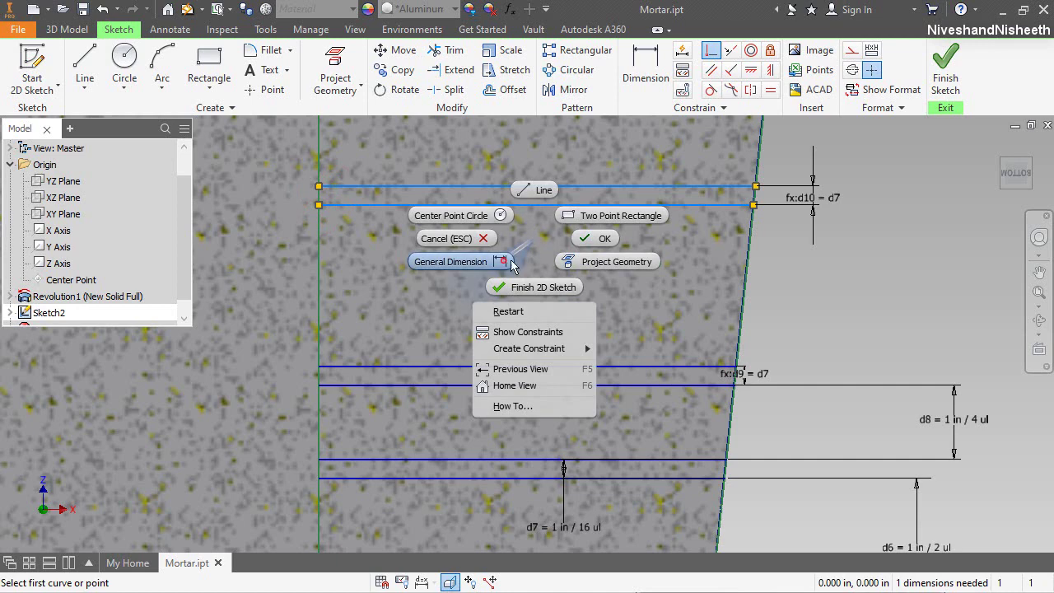
pyautogui.click(416, 259)
pyautogui.scroll(-3, 529, 245)
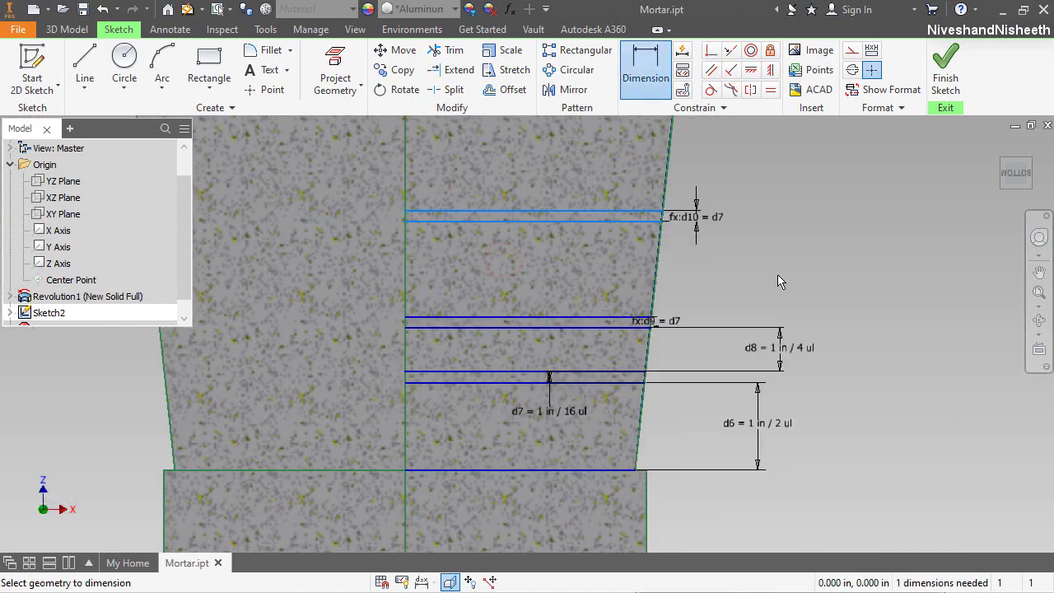
pyautogui.click(595, 220)
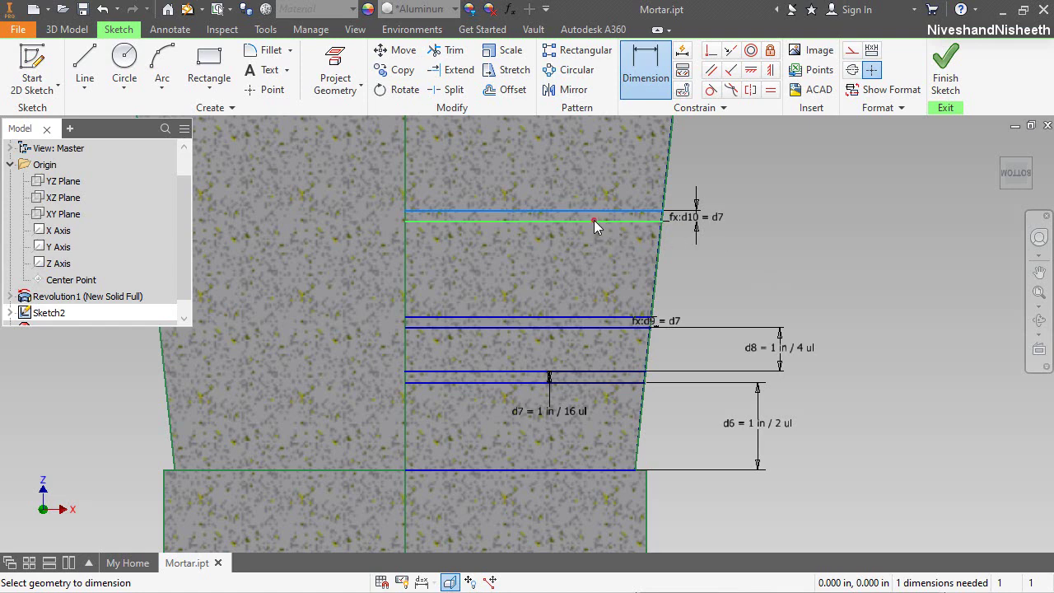
pyautogui.click(607, 321)
pyautogui.click(758, 282)
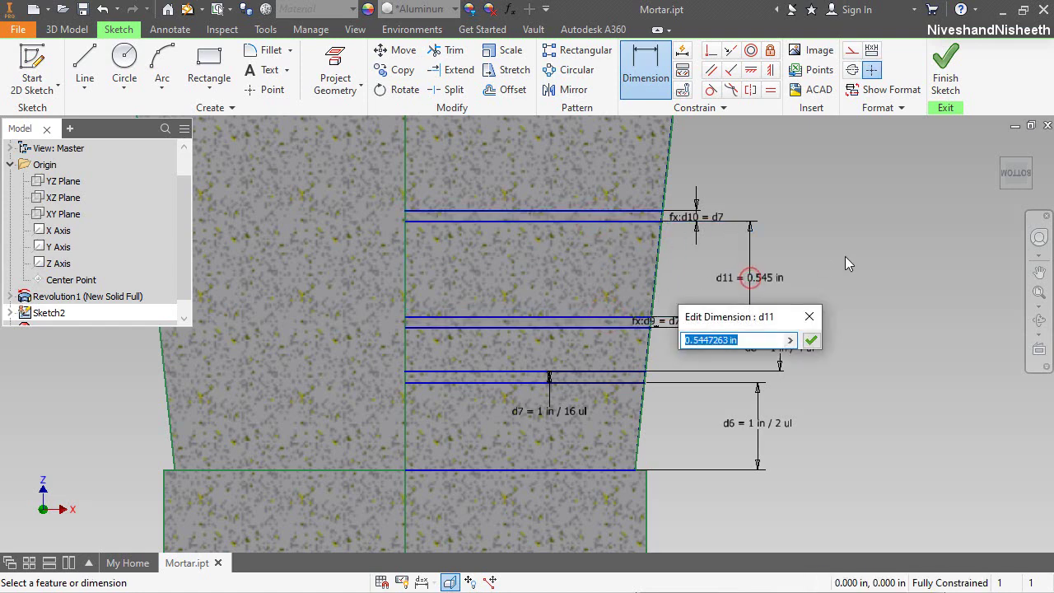
pyautogui.write('1')
pyautogui.press('Return')
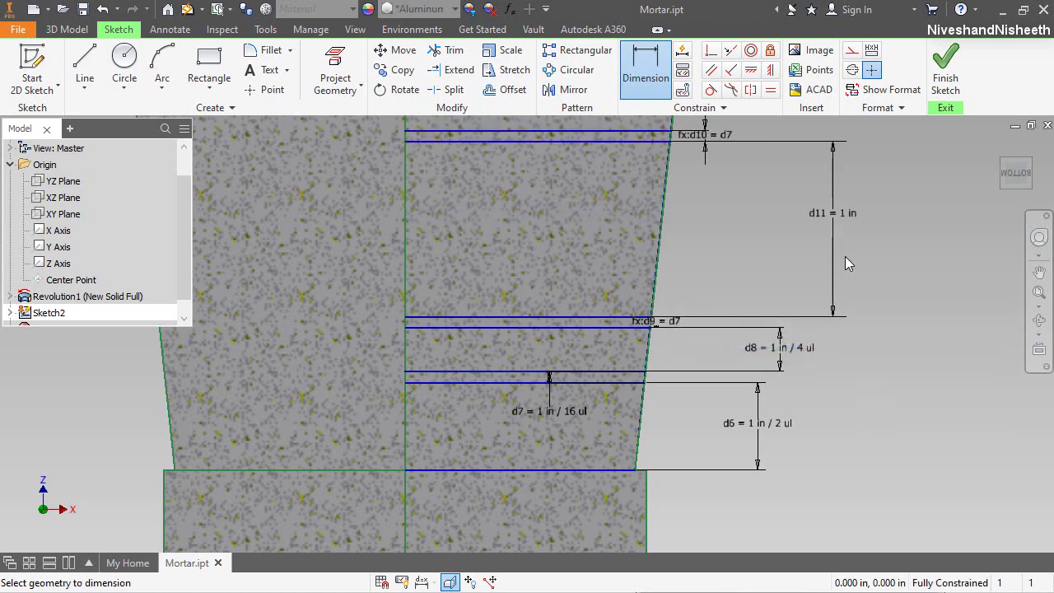
# Step: Offset the third pair's upper line upward, and offset the copy again, to form a fourth pair of lines about 0.12 in apart
pyautogui.rightClick(762, 223)
pyautogui.click(817, 223)
pyautogui.scroll(2, 653, 423)
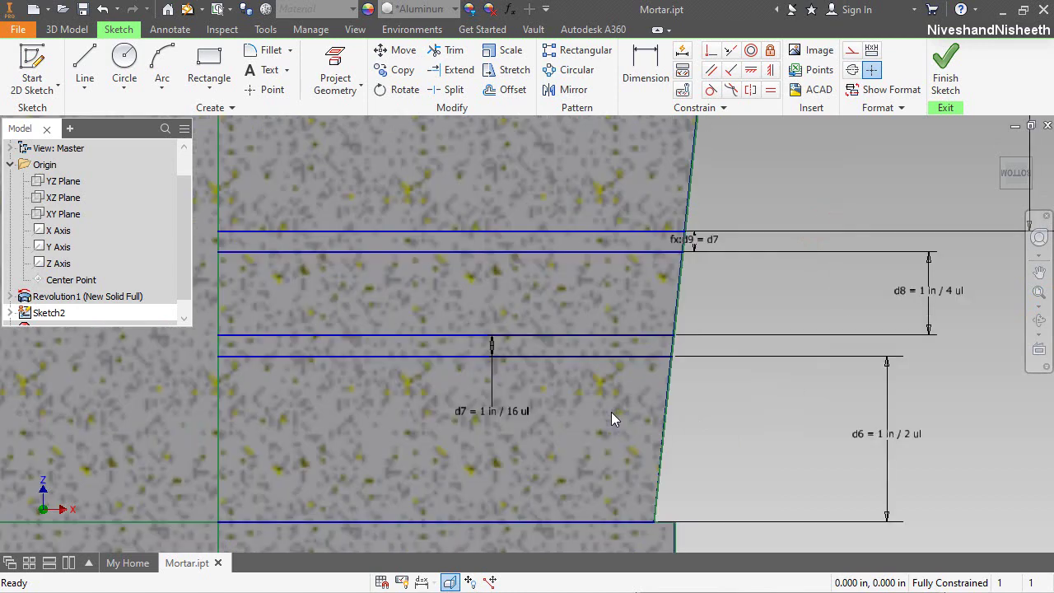
pyautogui.scroll(-5, 612, 420)
pyautogui.scroll(3, 626, 363)
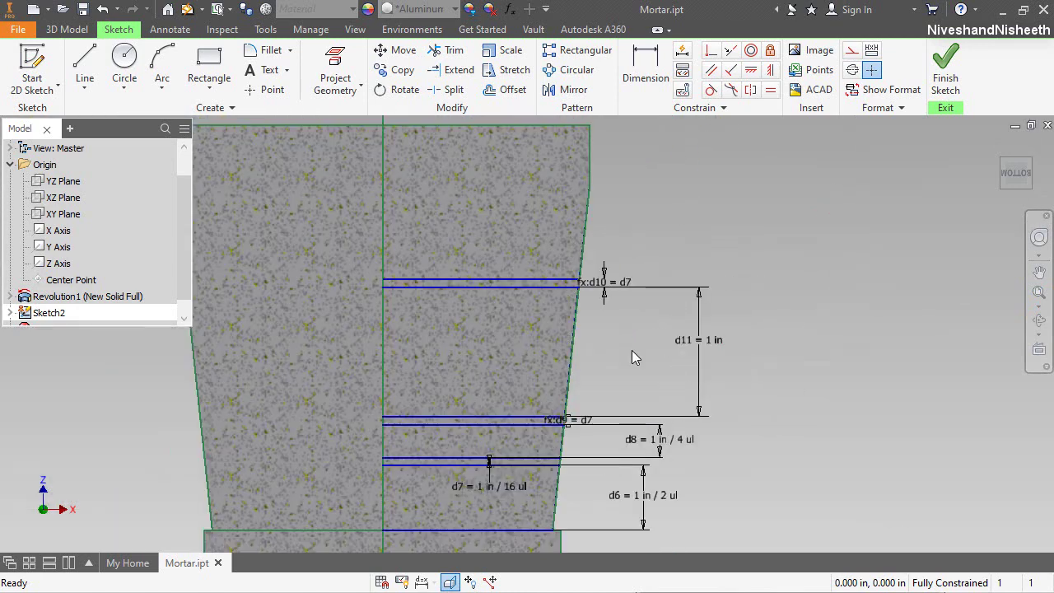
pyautogui.click(668, 245)
pyautogui.click(667, 245)
pyautogui.click(505, 89)
pyautogui.click(540, 279)
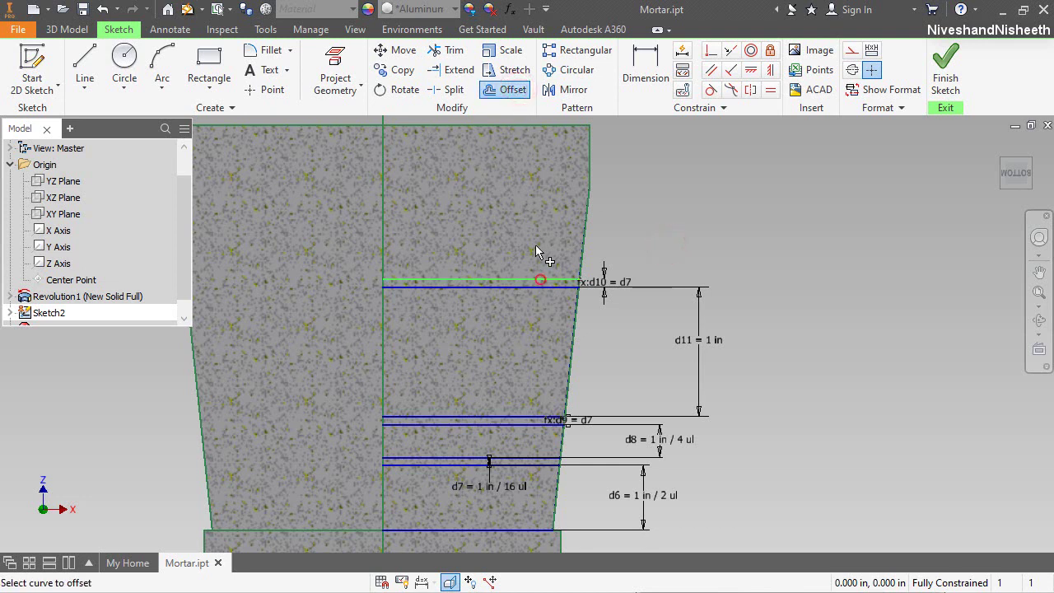
pyautogui.rightClick(536, 247)
pyautogui.click(508, 332)
pyautogui.click(529, 232)
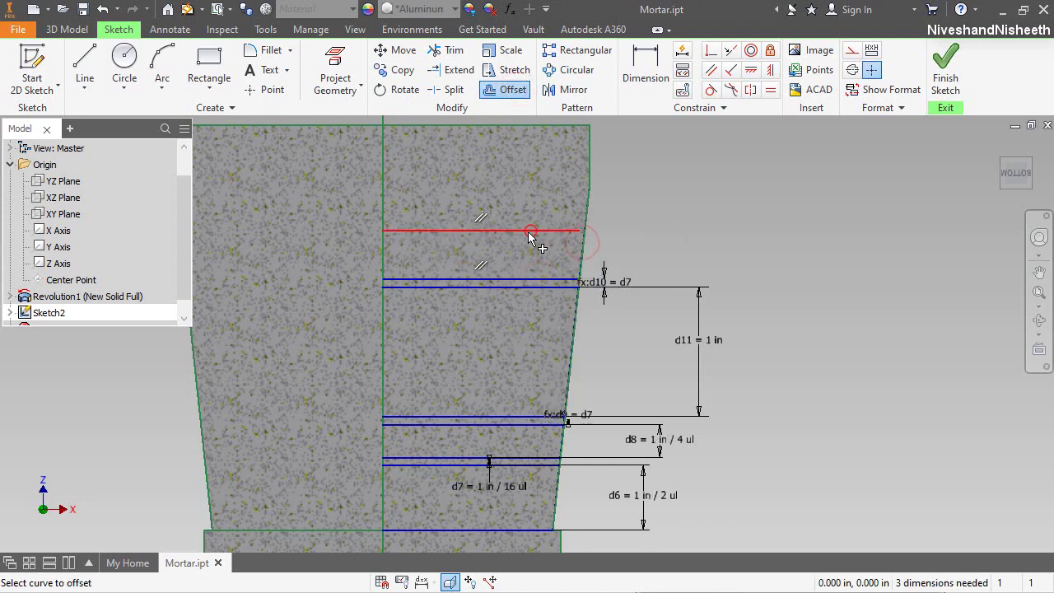
pyautogui.rightClick(531, 215)
pyautogui.click(600, 211)
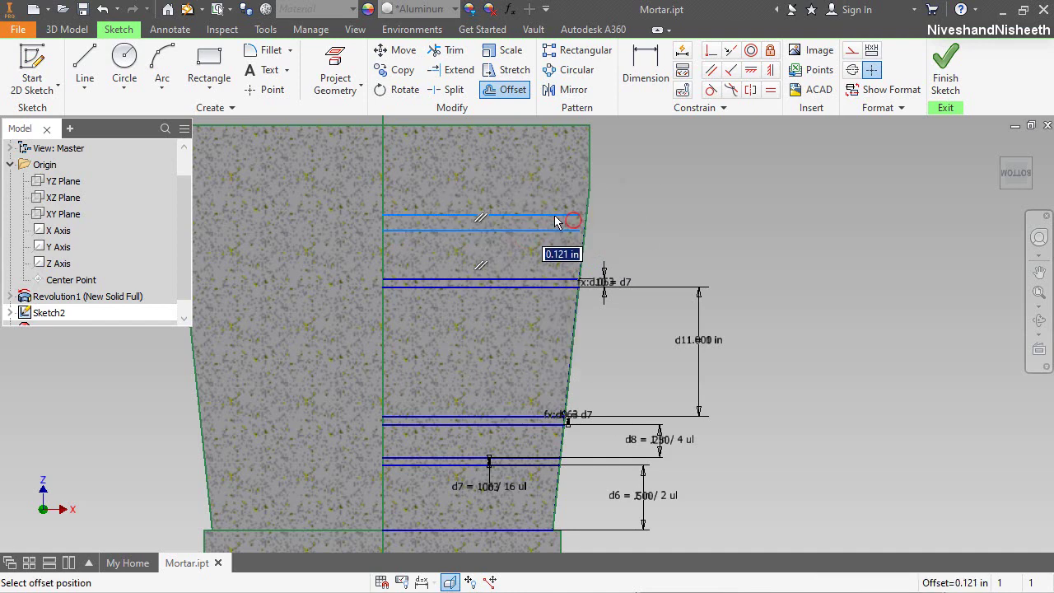
pyautogui.click(556, 219)
# Step: Dimension the gap between the fourth pair's lines by linking it to the first pair's 1/16 in dimension (d7)
pyautogui.press('d')
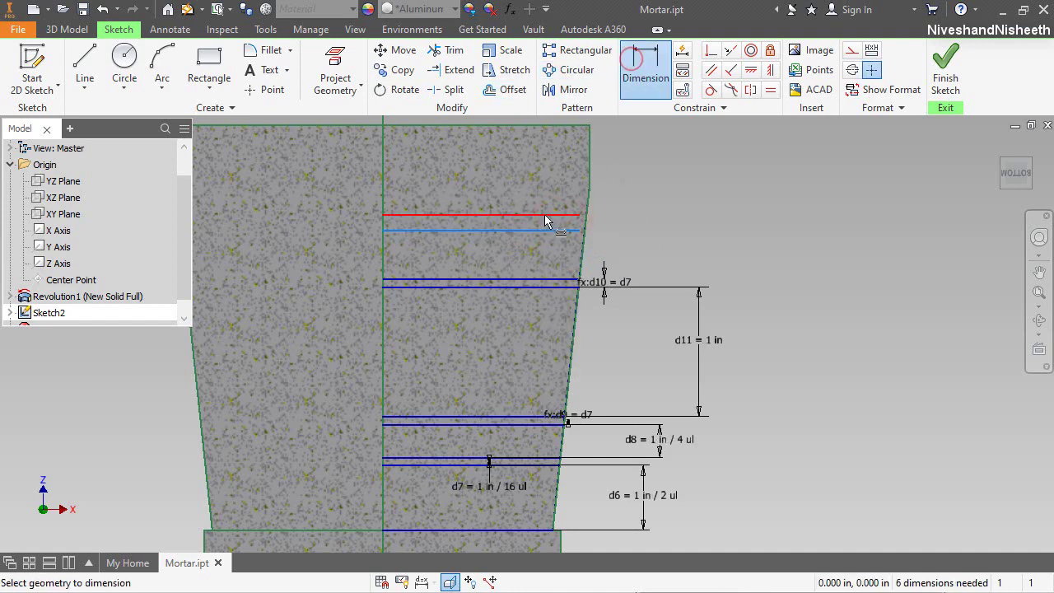
pyautogui.click(545, 214)
pyautogui.click(547, 229)
pyautogui.click(763, 231)
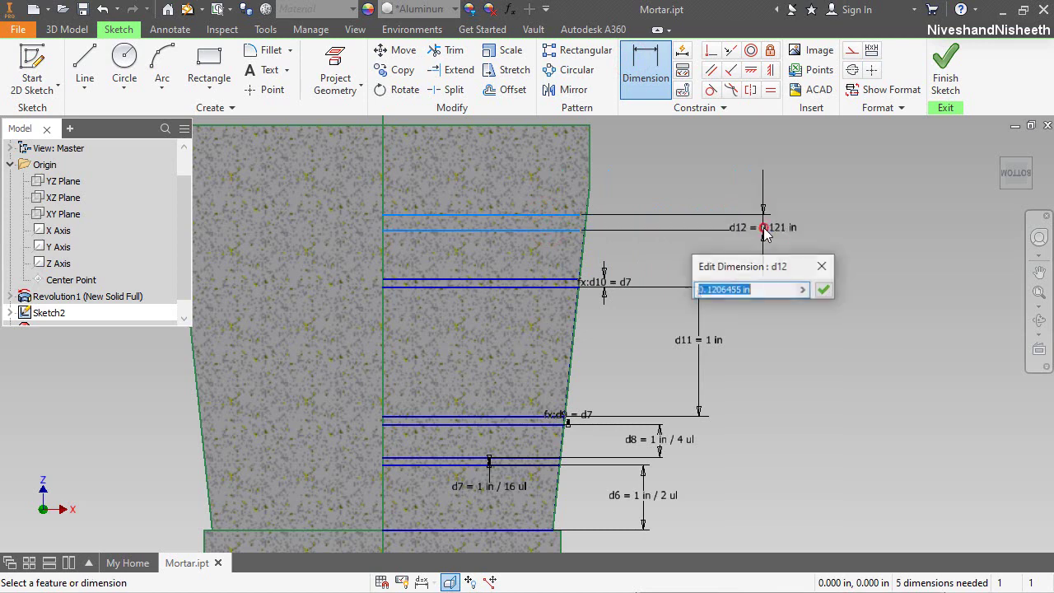
pyautogui.click(506, 488)
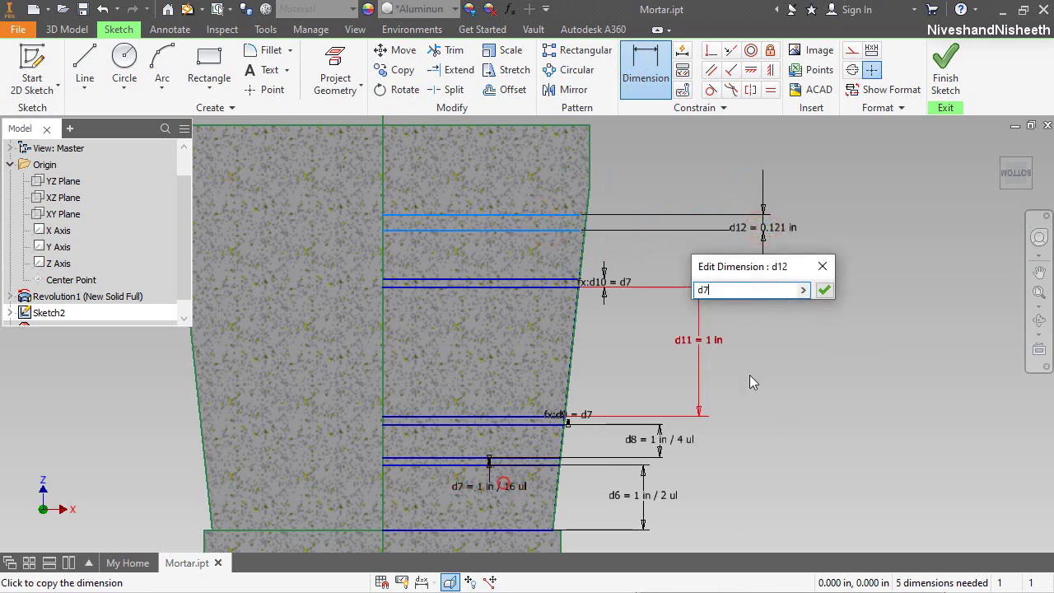
pyautogui.click(825, 290)
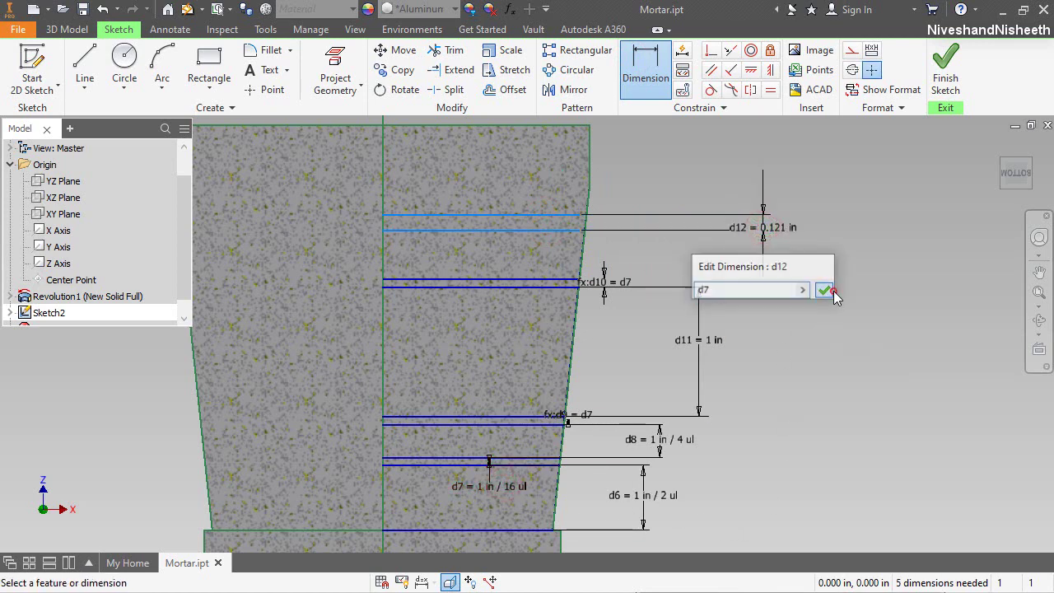
pyautogui.rightClick(652, 138)
pyautogui.click(697, 137)
# Step: Make the inner ends of the fourth pair's lines coincident with the vertical centerline
pyautogui.click(712, 51)
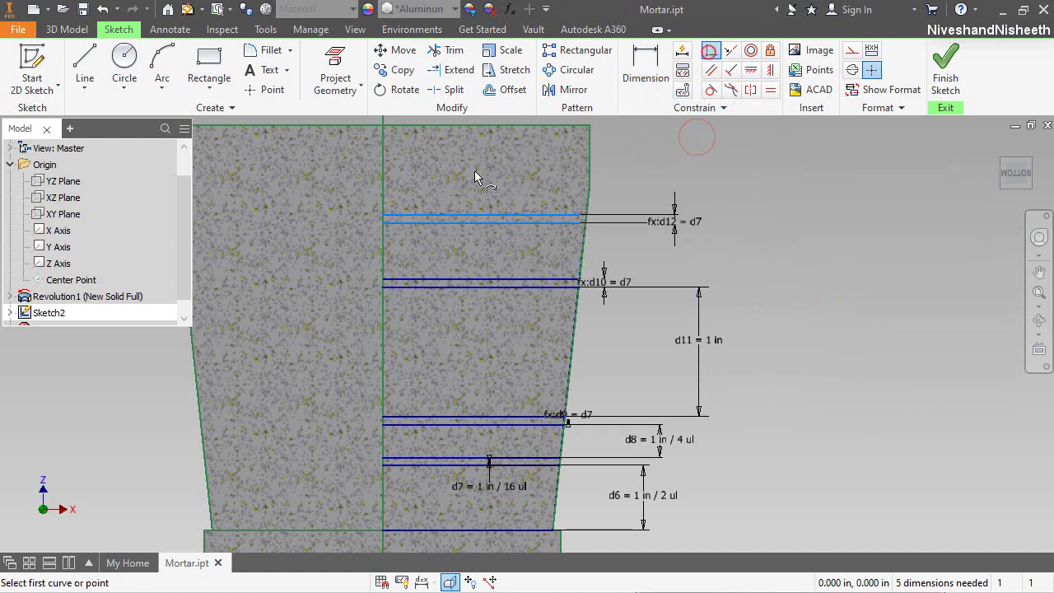
pyautogui.click(384, 221)
pyautogui.click(382, 216)
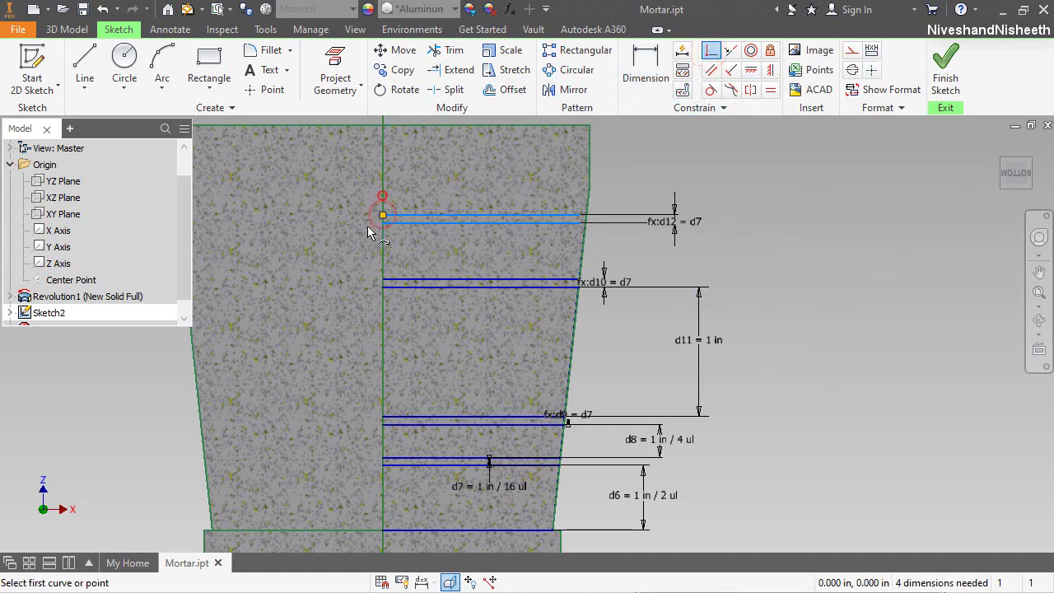
pyautogui.click(381, 223)
pyautogui.click(384, 217)
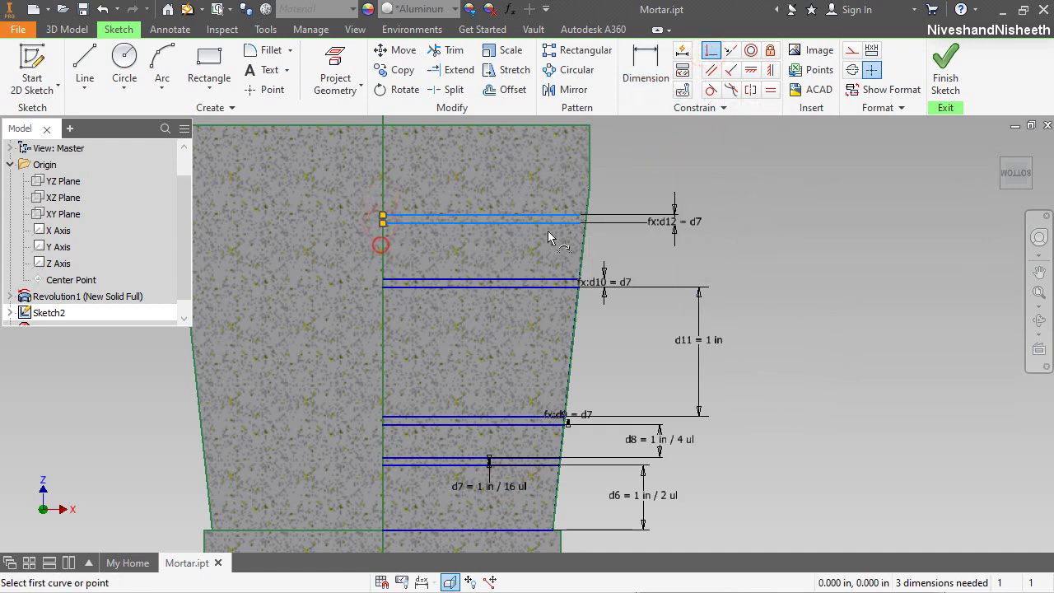
# Step: Make the outer ends of the fourth pair's lines coincident with the slanted side edge
pyautogui.click(582, 231)
pyautogui.click(582, 223)
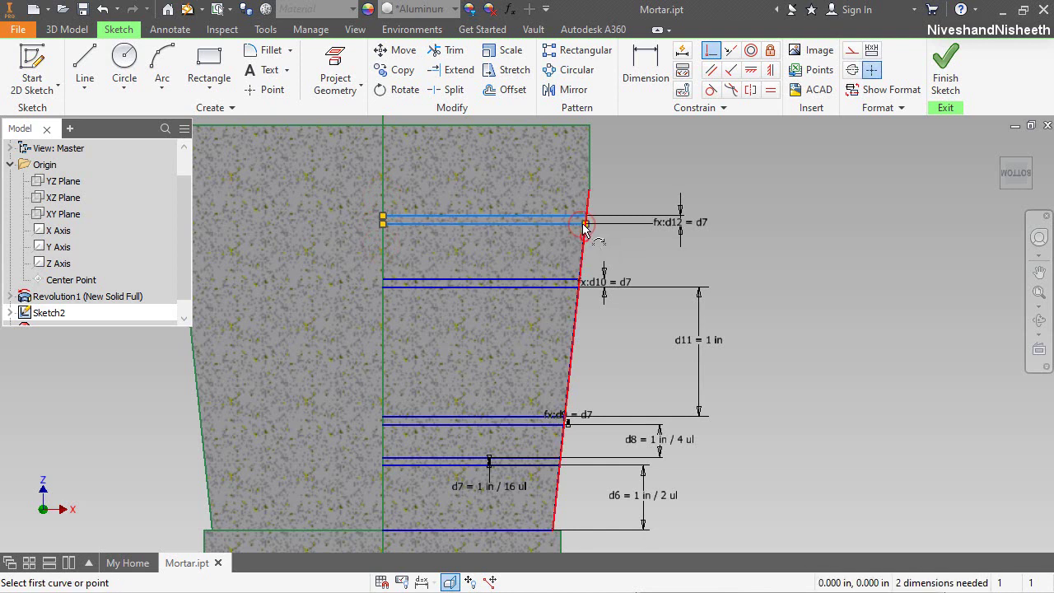
pyautogui.click(585, 221)
pyautogui.click(585, 205)
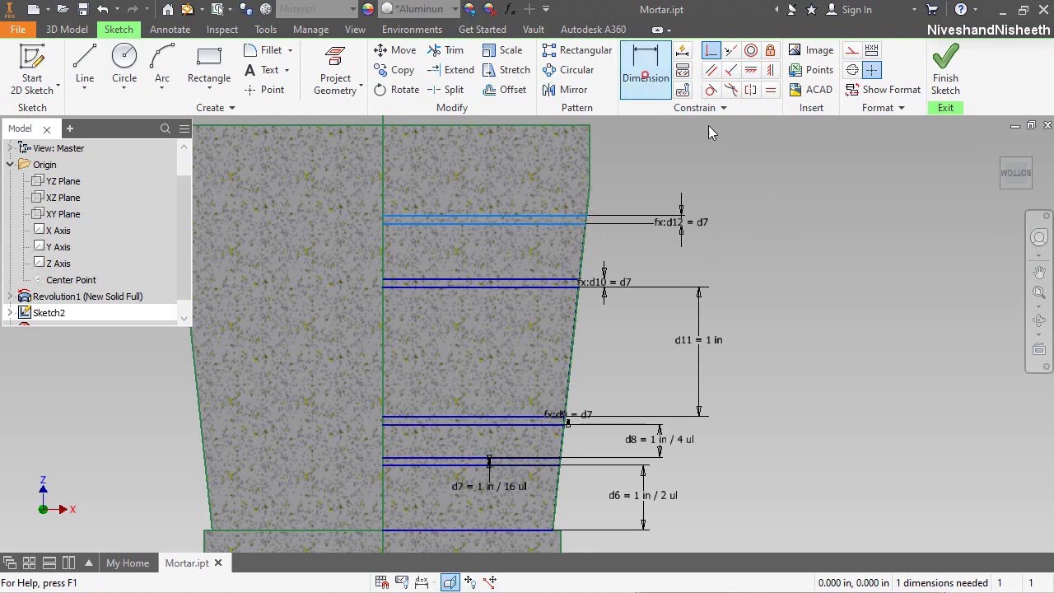
# Step: Dimension the gap between the third pair's upper line and the fourth pair's lower line by linking it to the 1/4 in dimension (d8)
pyautogui.click(646, 75)
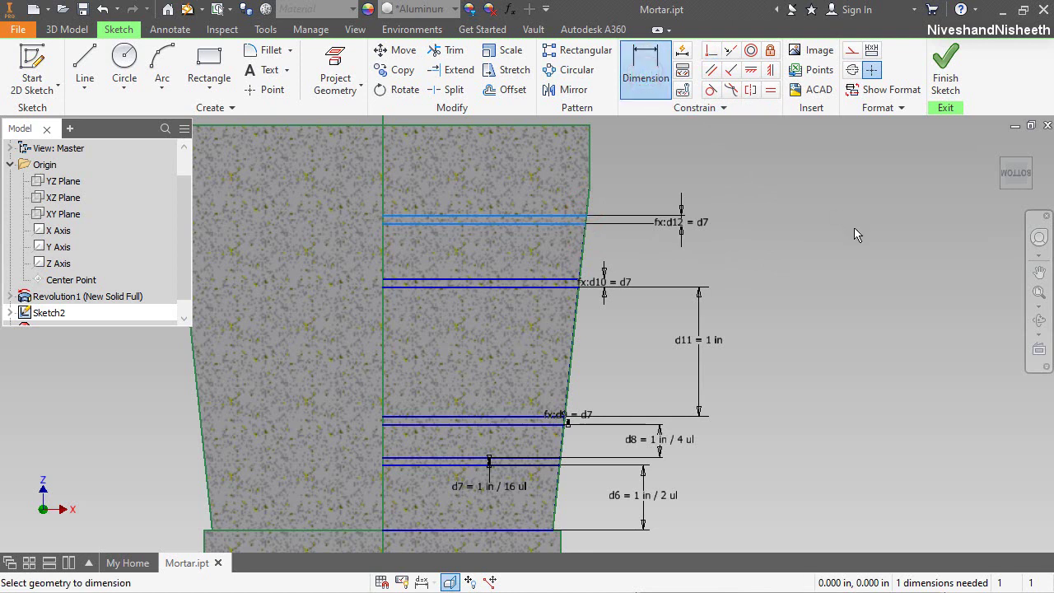
pyautogui.click(540, 222)
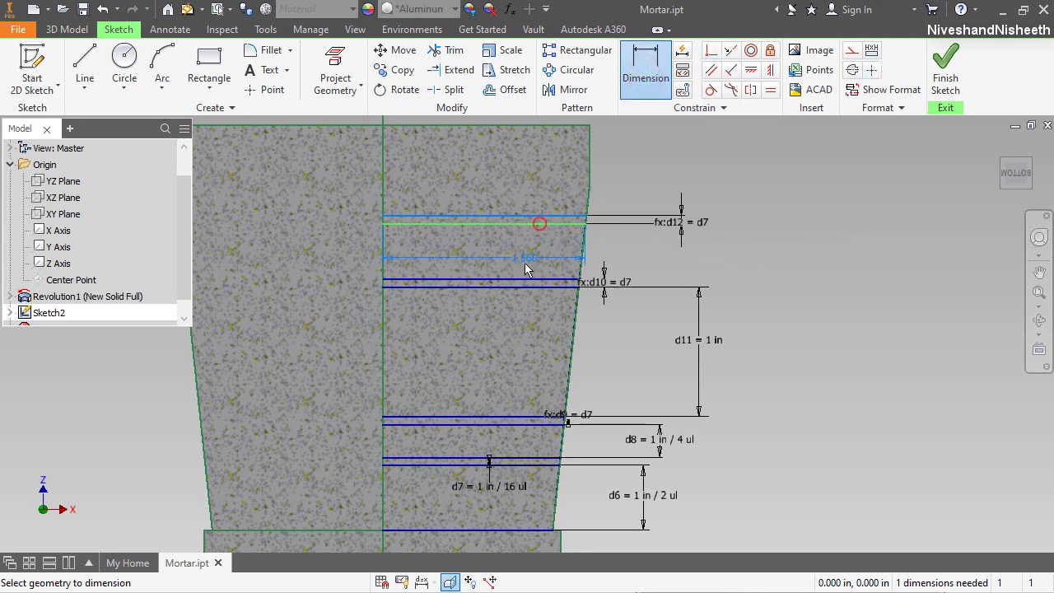
pyautogui.click(523, 277)
pyautogui.click(741, 264)
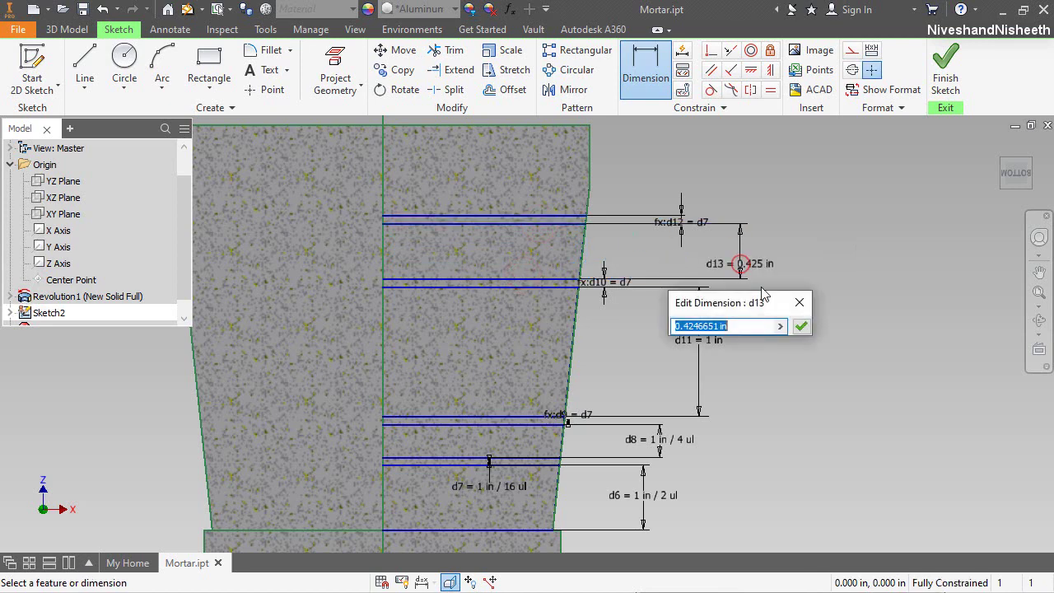
pyautogui.click(802, 326)
pyautogui.rightClick(817, 216)
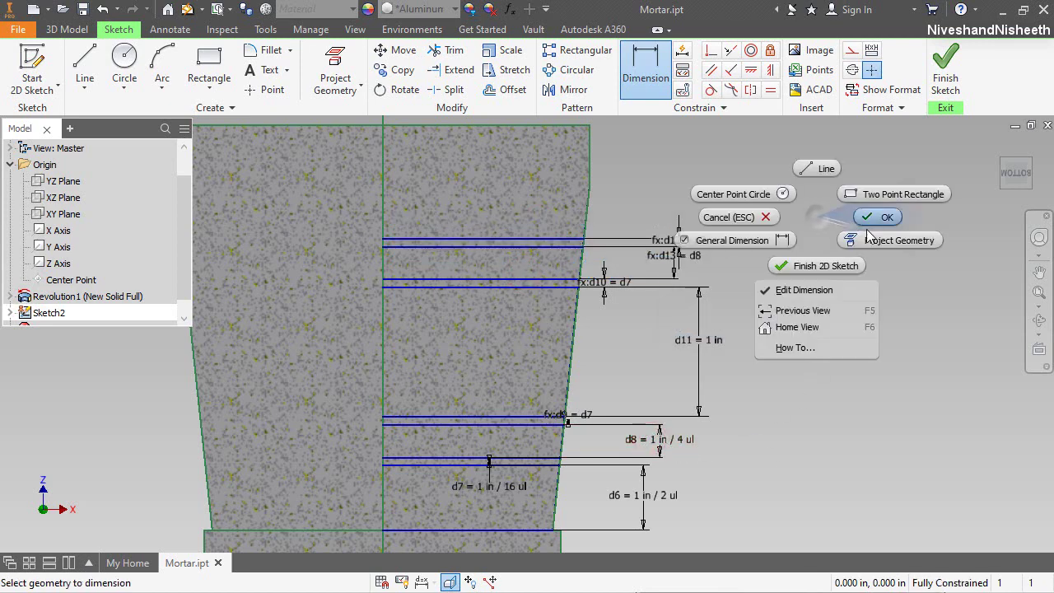
pyautogui.click(883, 216)
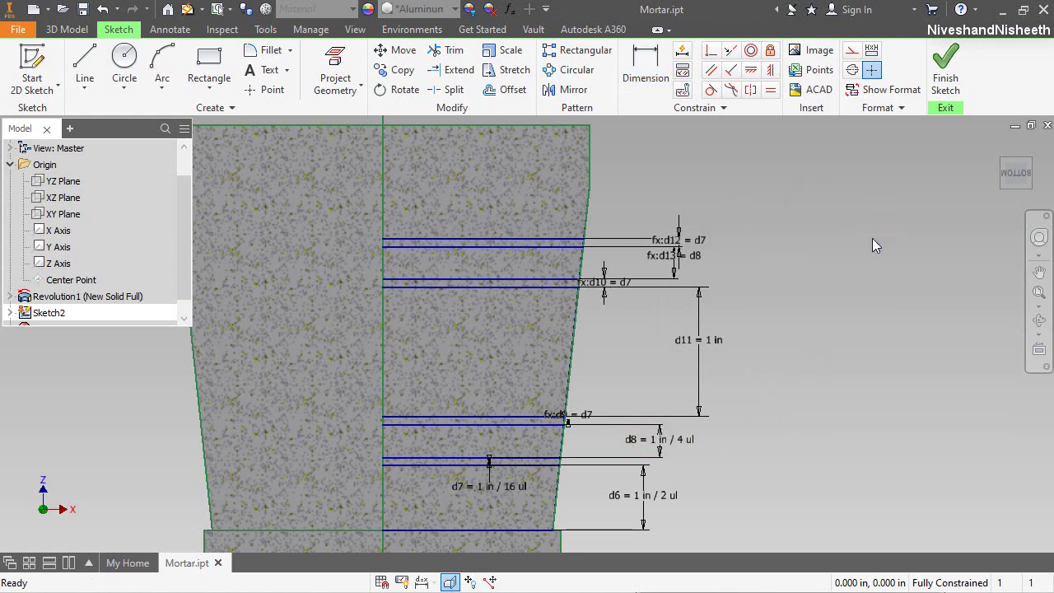
# Step: Offset the fourth pair's upper line upward, and offset the copy again, to form a fifth pair of lines about 0.08 in apart
pyautogui.click(509, 89)
pyautogui.click(498, 239)
pyautogui.rightClick(504, 216)
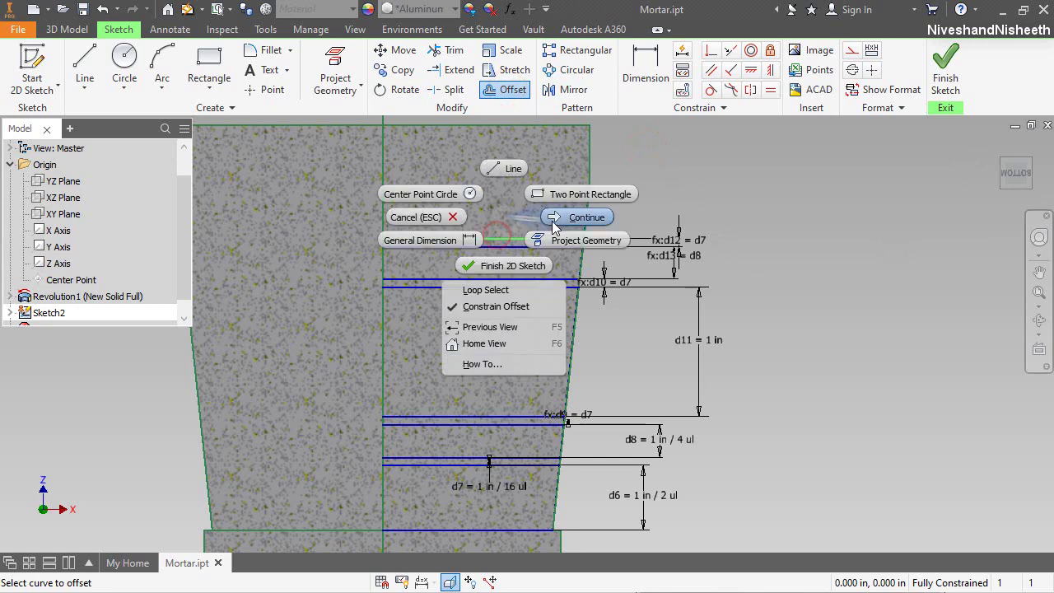
pyautogui.click(553, 218)
pyautogui.click(513, 230)
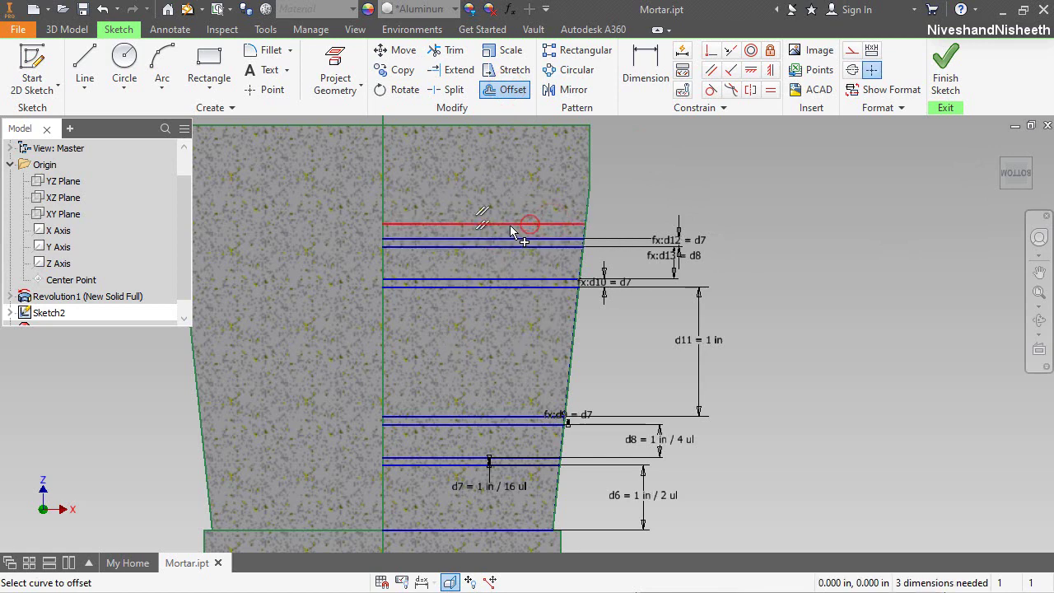
pyautogui.click(515, 224)
pyautogui.rightClick(514, 222)
pyautogui.click(543, 213)
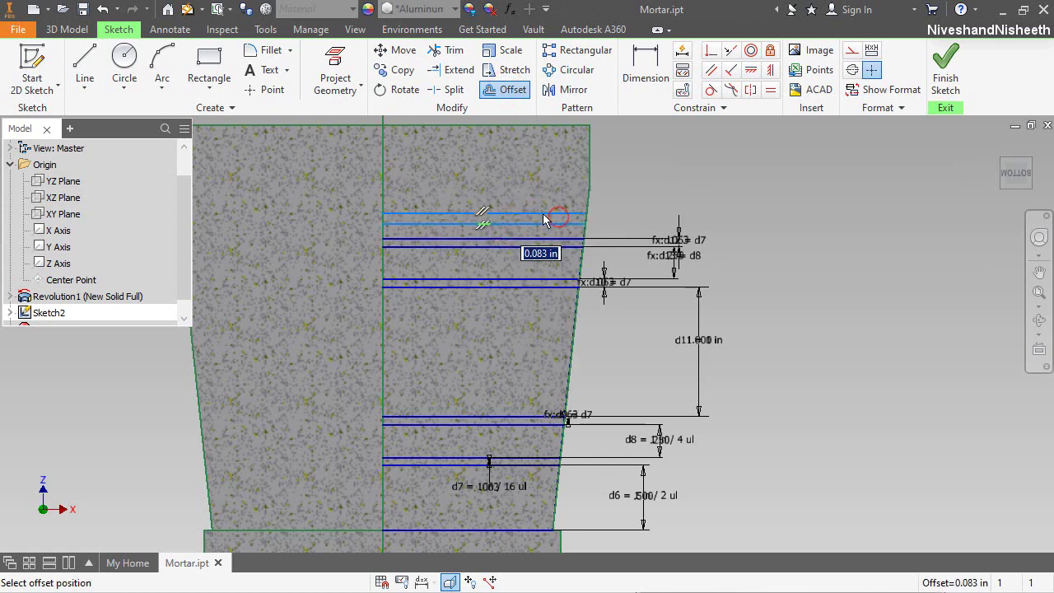
pyautogui.click(542, 214)
# Step: Dimension the gap between the fifth pair's lines by linking it to the first pair's 1/16 in dimension (d7)
pyautogui.press('d')
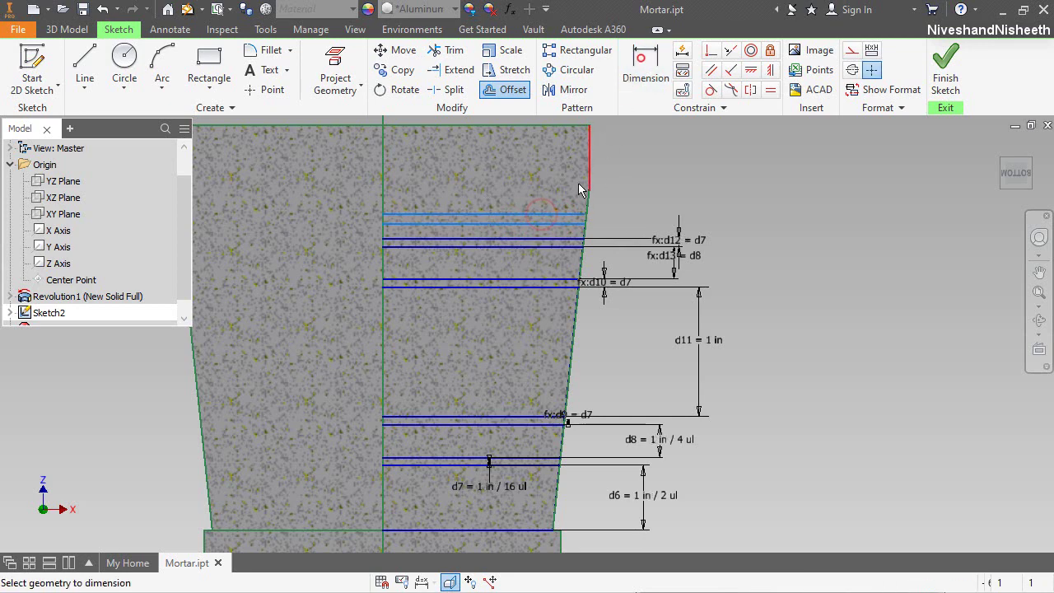
pyautogui.click(561, 214)
pyautogui.click(560, 223)
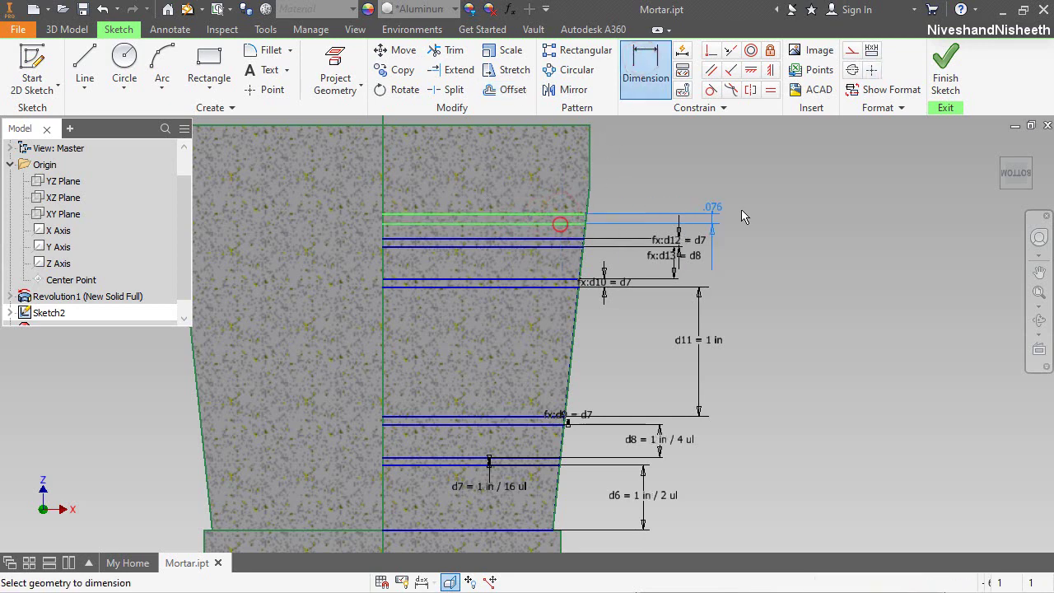
pyautogui.click(796, 216)
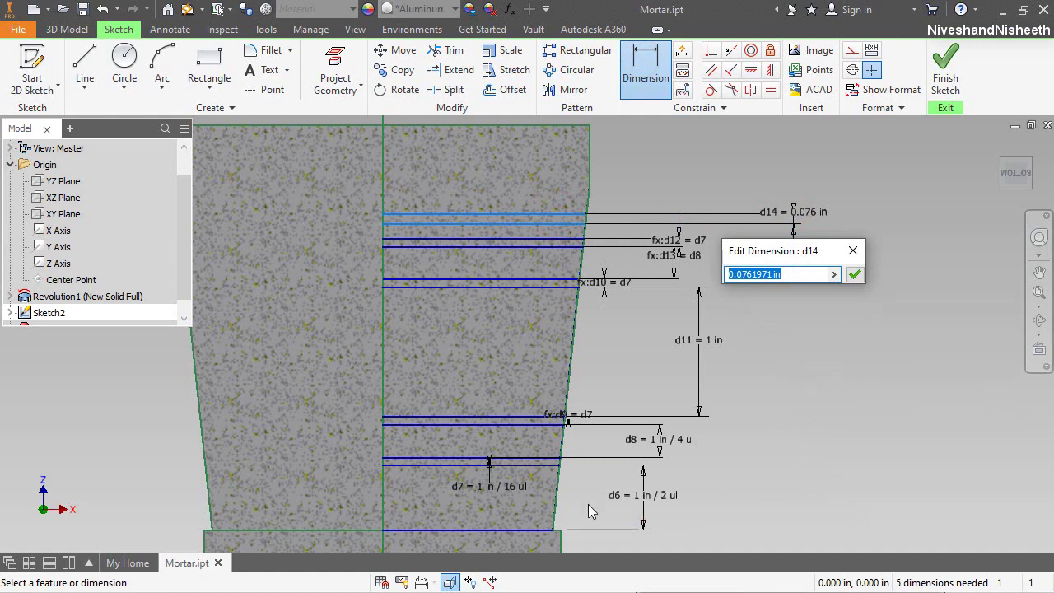
pyautogui.click(513, 486)
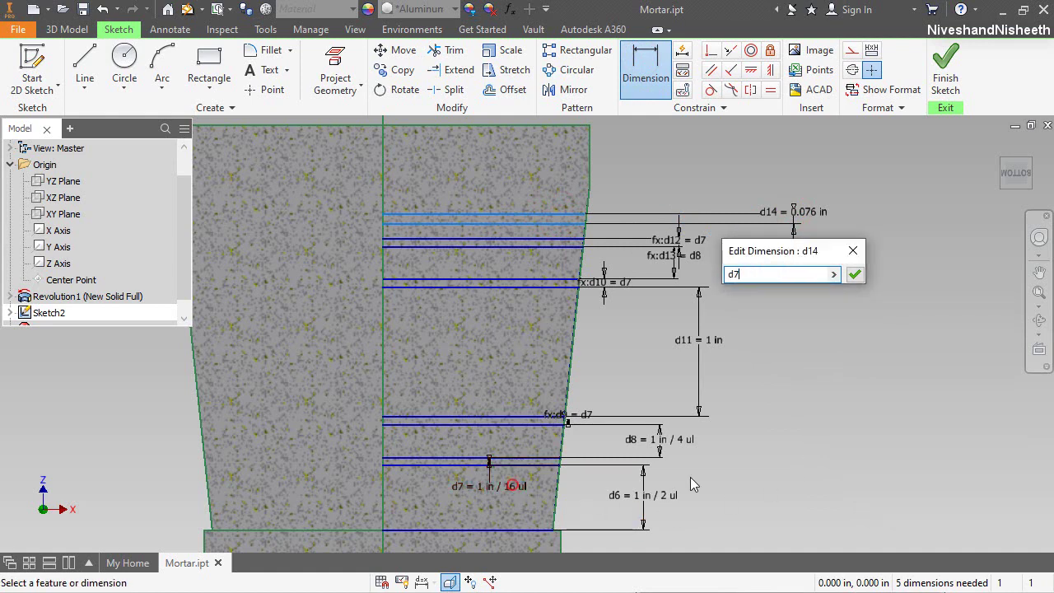
pyautogui.click(855, 276)
pyautogui.rightClick(720, 169)
pyautogui.click(758, 165)
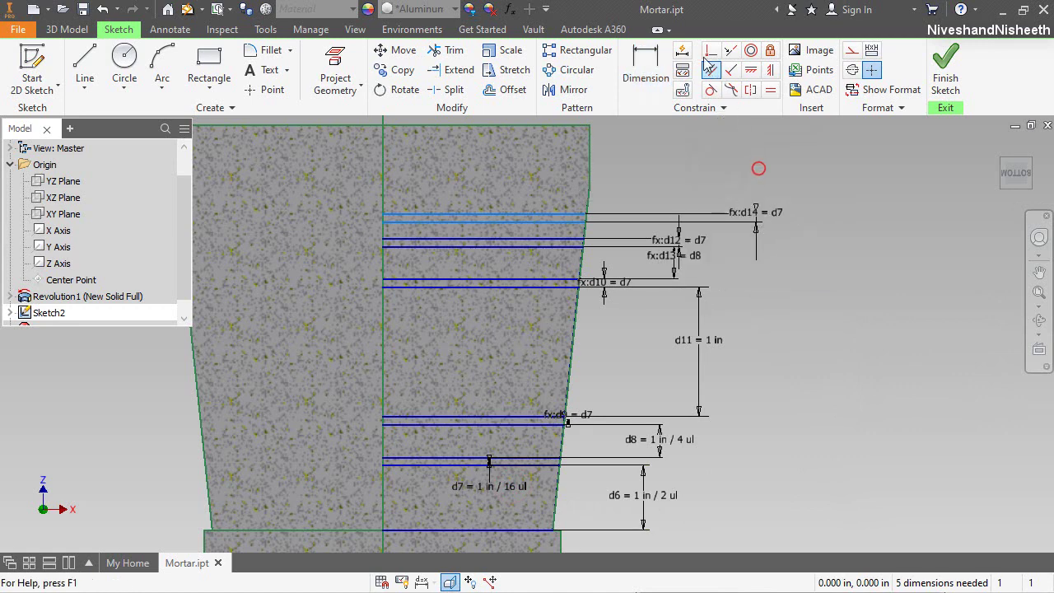
# Step: Make the inner ends of the fifth pair's lines coincident with the vertical centerline
pyautogui.click(706, 50)
pyautogui.click(386, 213)
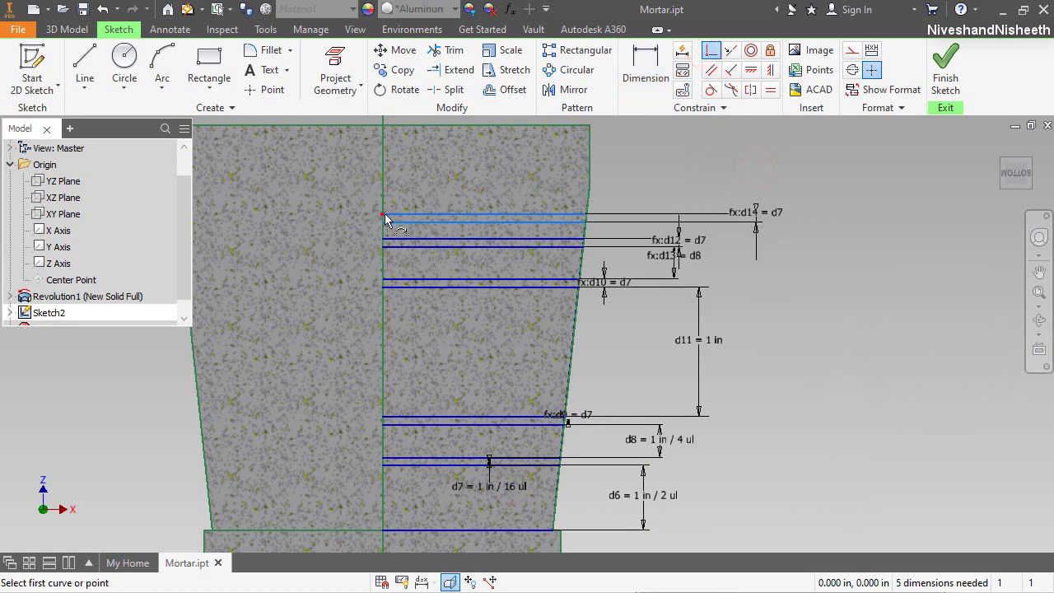
pyautogui.click(382, 208)
pyautogui.click(383, 222)
pyautogui.click(382, 224)
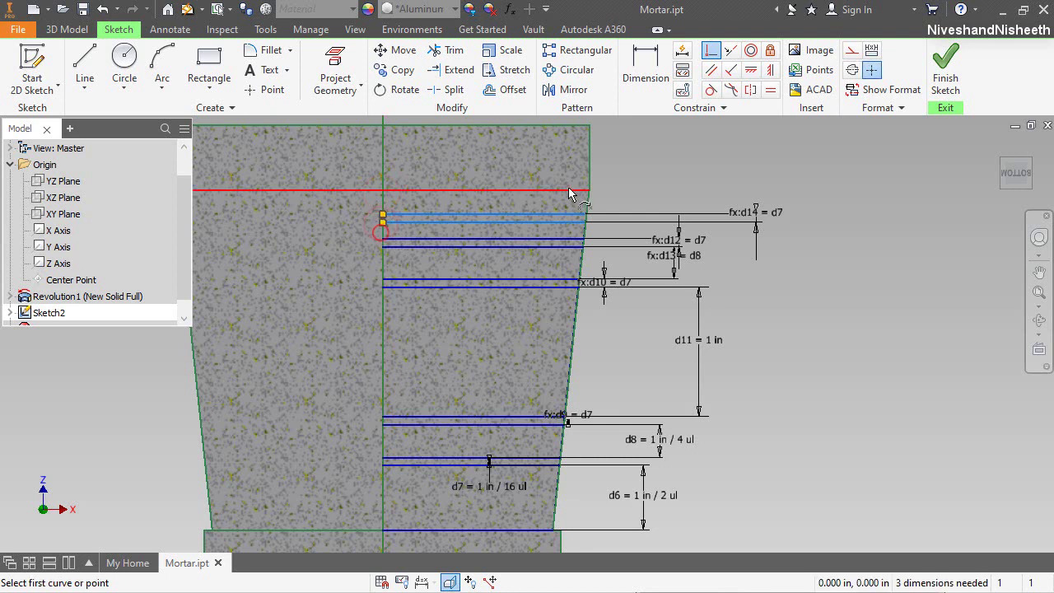
# Step: Make the outer ends of the fifth pair's lines coincident with the slanted side edge
pyautogui.click(589, 216)
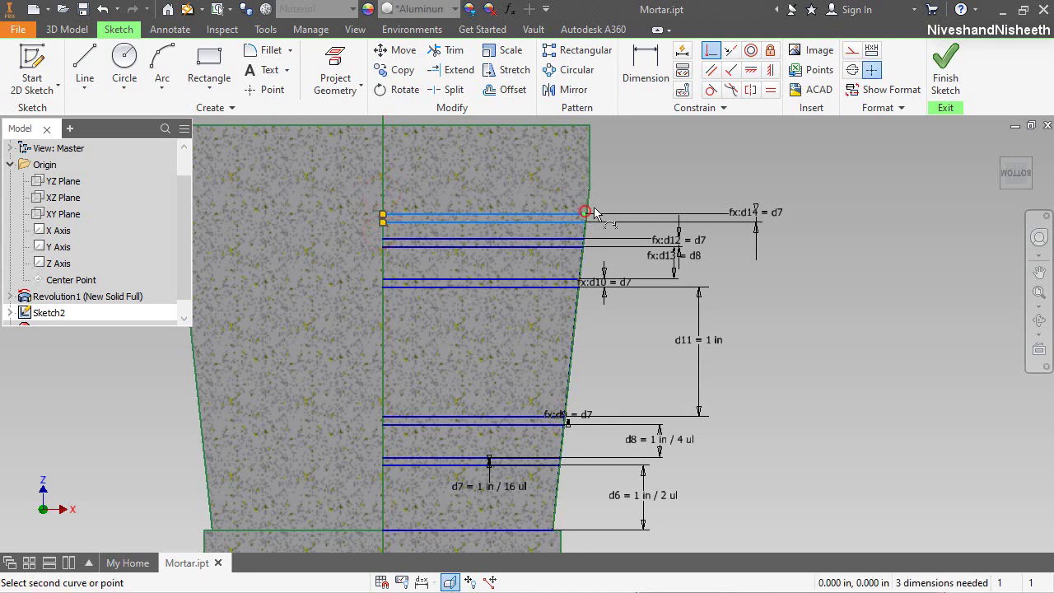
pyautogui.click(590, 208)
pyautogui.click(584, 224)
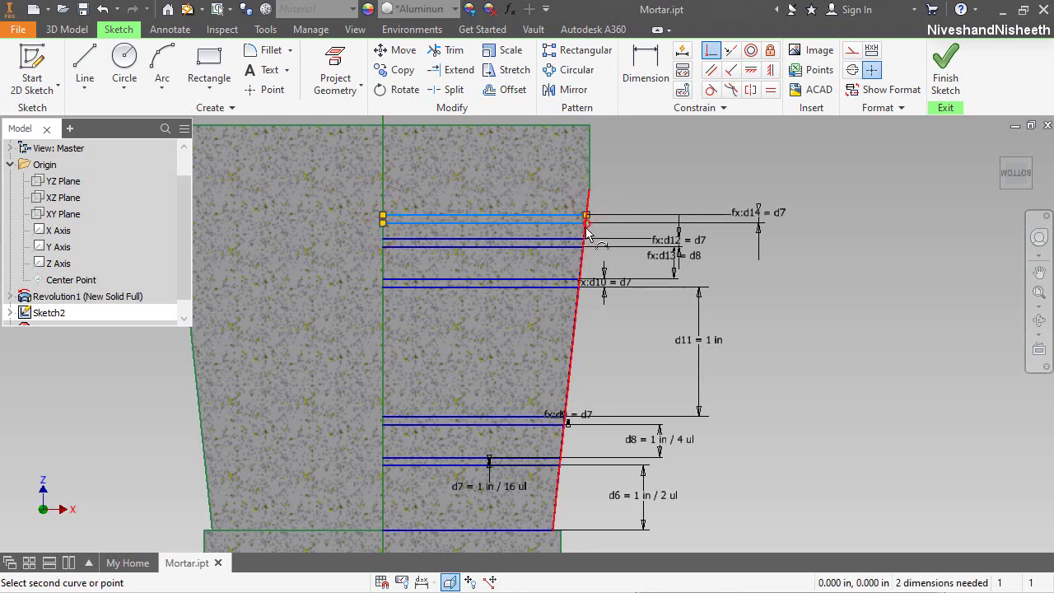
pyautogui.click(588, 236)
# Step: Dimension the gap between the fourth and fifth pairs of lines as 5/16 in
pyautogui.rightClick(620, 192)
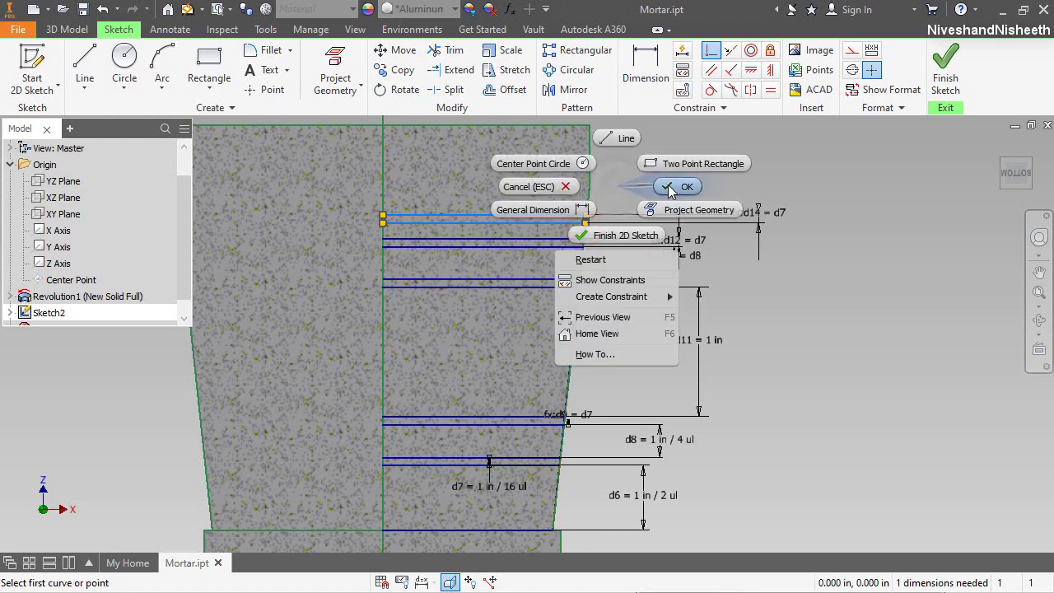
pyautogui.click(544, 212)
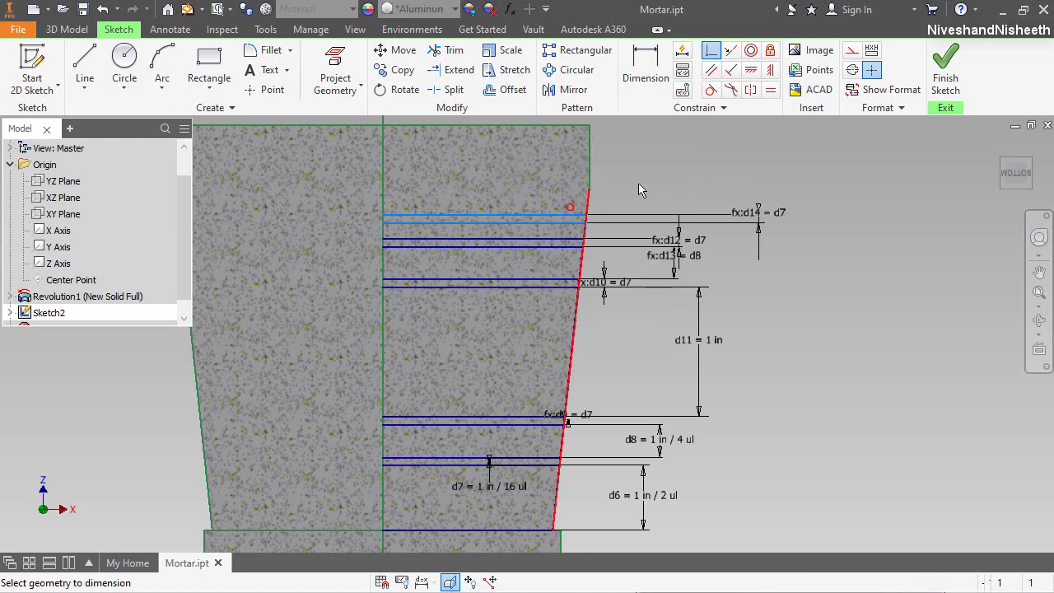
pyautogui.click(540, 222)
pyautogui.click(540, 238)
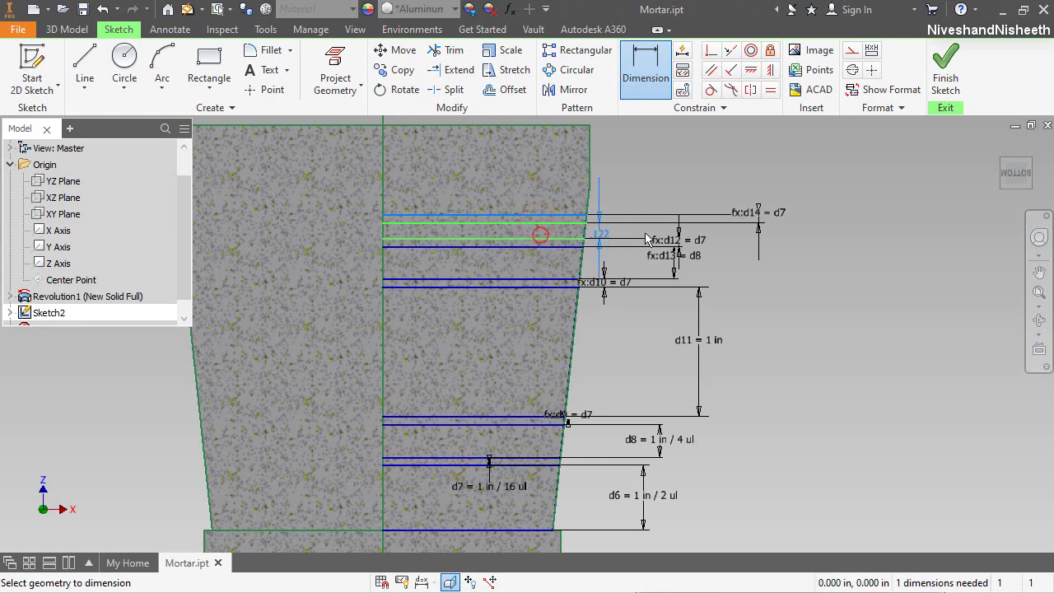
pyautogui.click(816, 234)
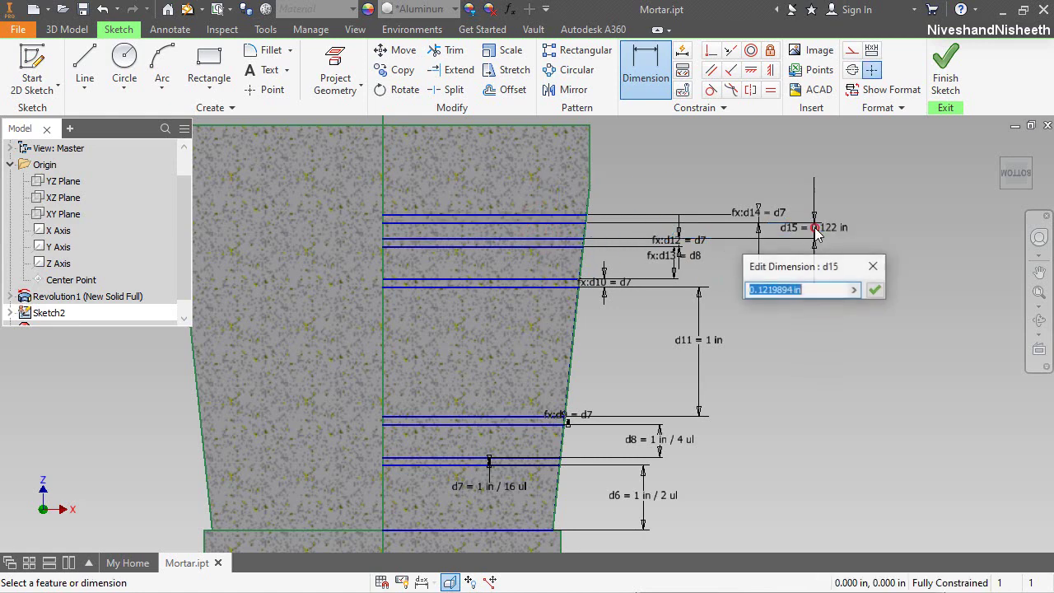
pyautogui.write('5/16')
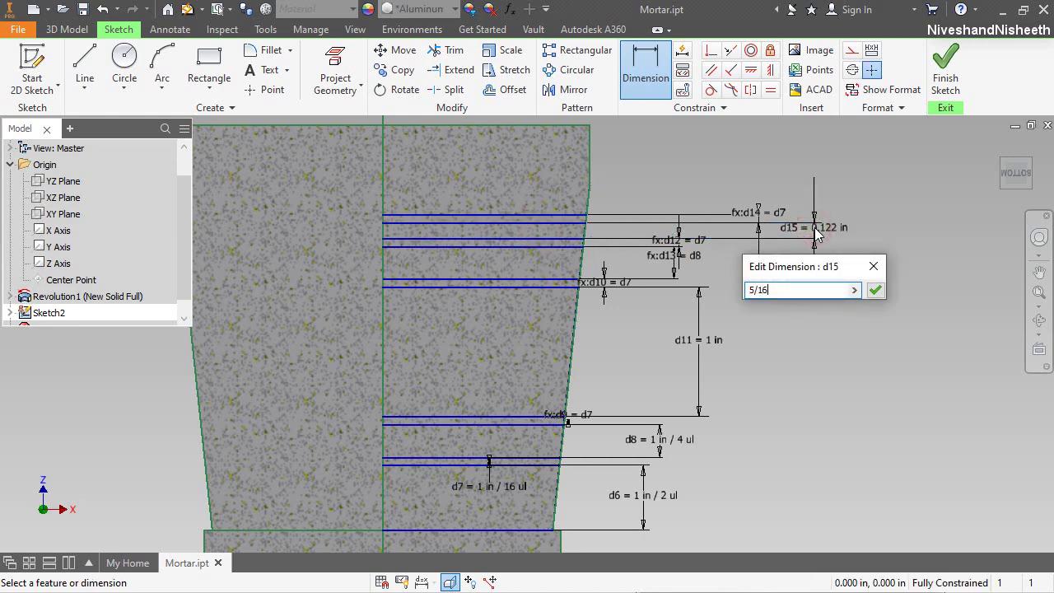
pyautogui.press('Return')
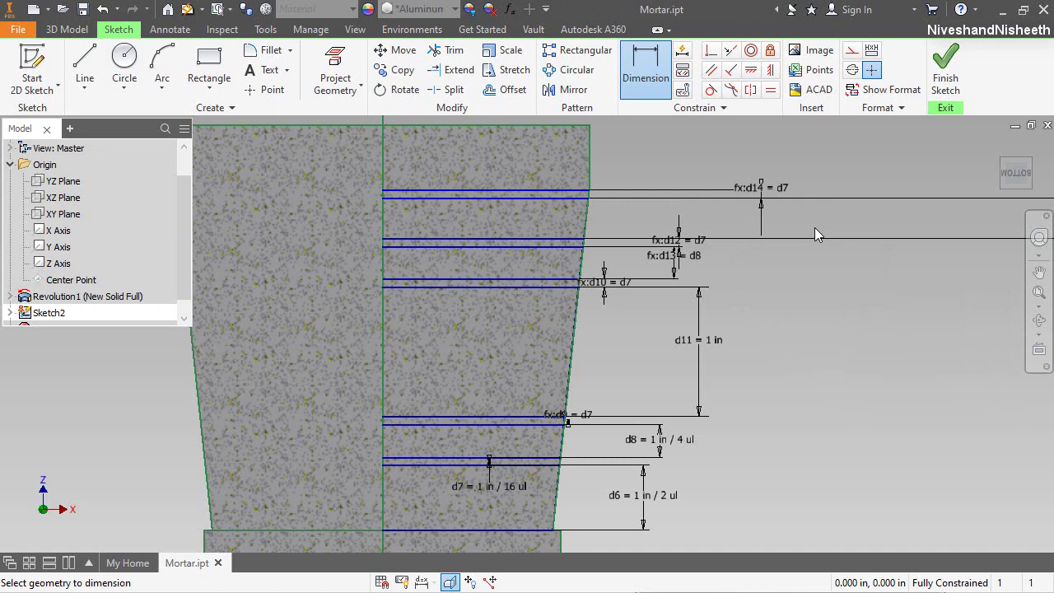
pyautogui.rightClick(705, 150)
pyautogui.press('Escape')
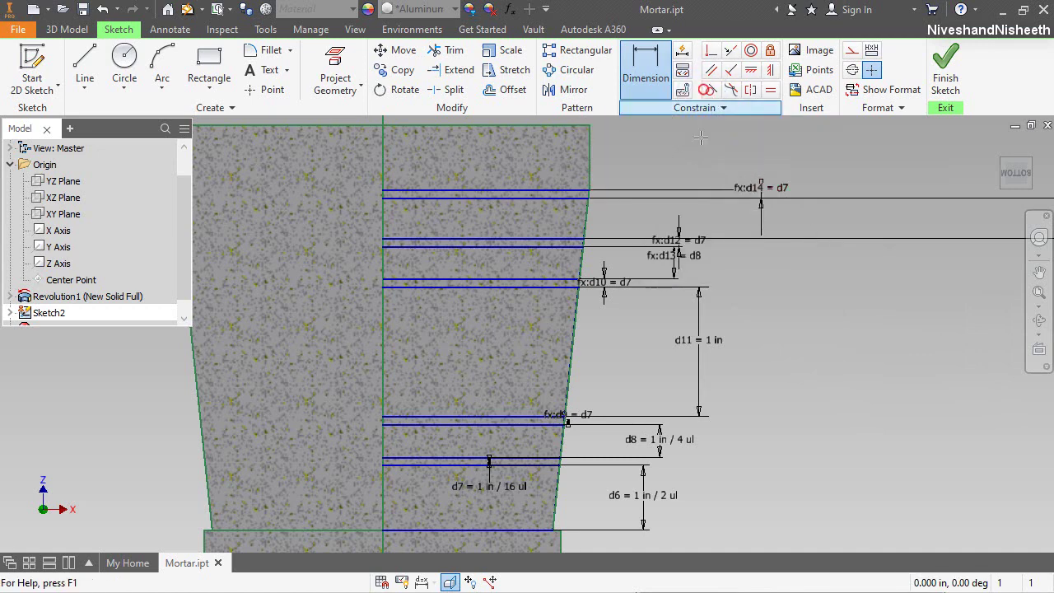
# Step: Draw a horizontal line from the midpoint of the short vertical side edge near the rim to the vertical centerline
pyautogui.press('l')
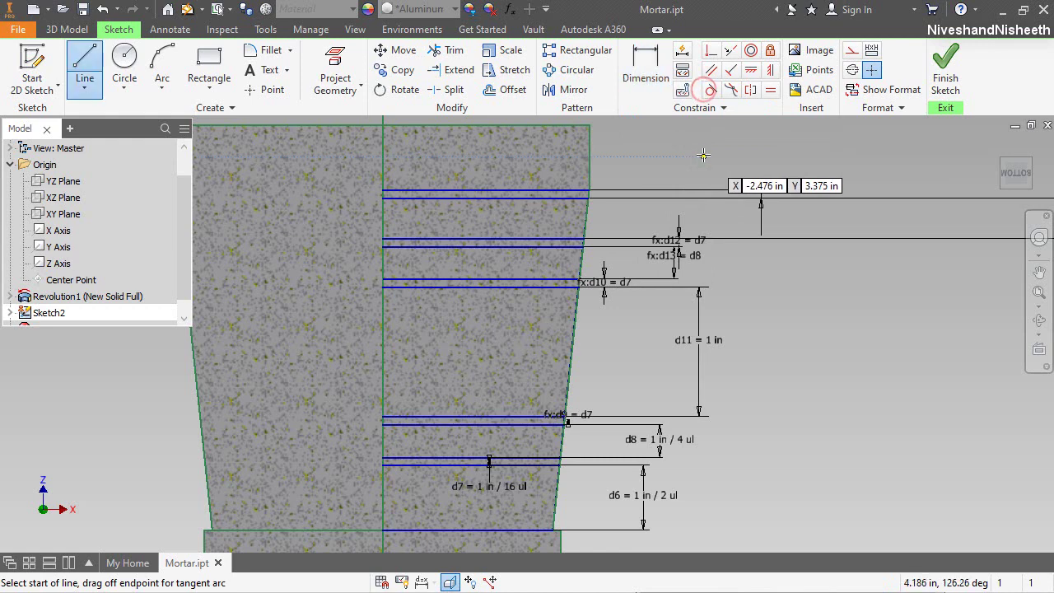
pyautogui.click(589, 157)
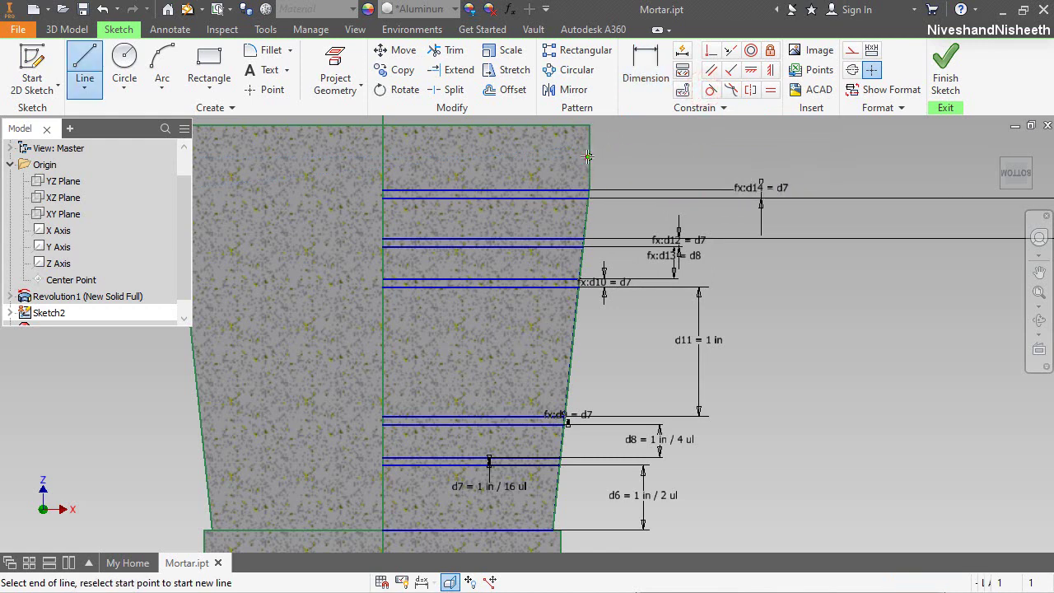
pyautogui.doubleClick(383, 157)
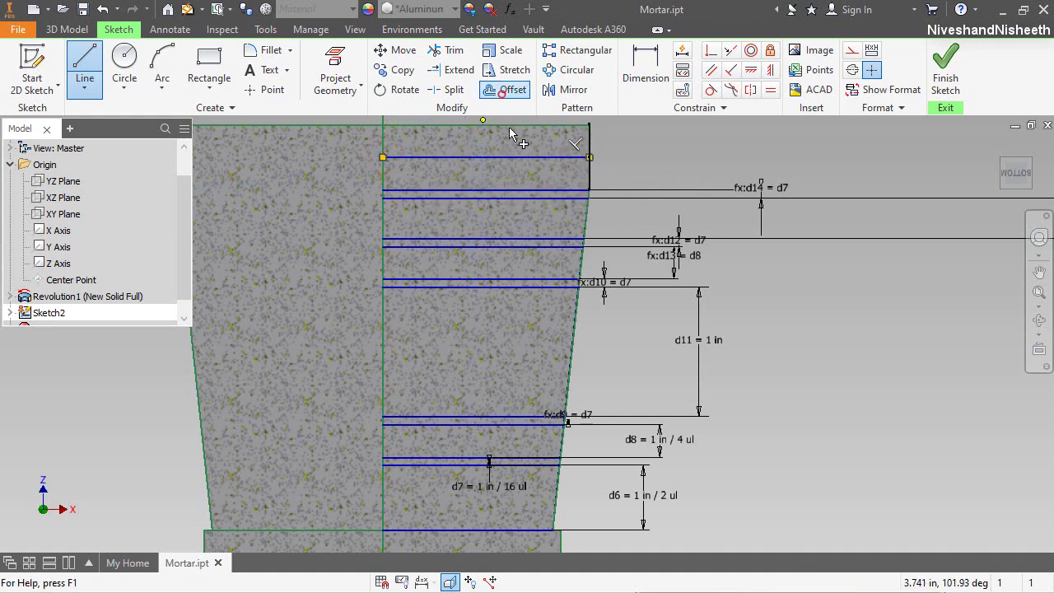
# Step: Offset the new horizontal line once upward and once downward, each by about 0.08 in
pyautogui.click(506, 89)
pyautogui.click(521, 158)
pyautogui.rightClick(521, 160)
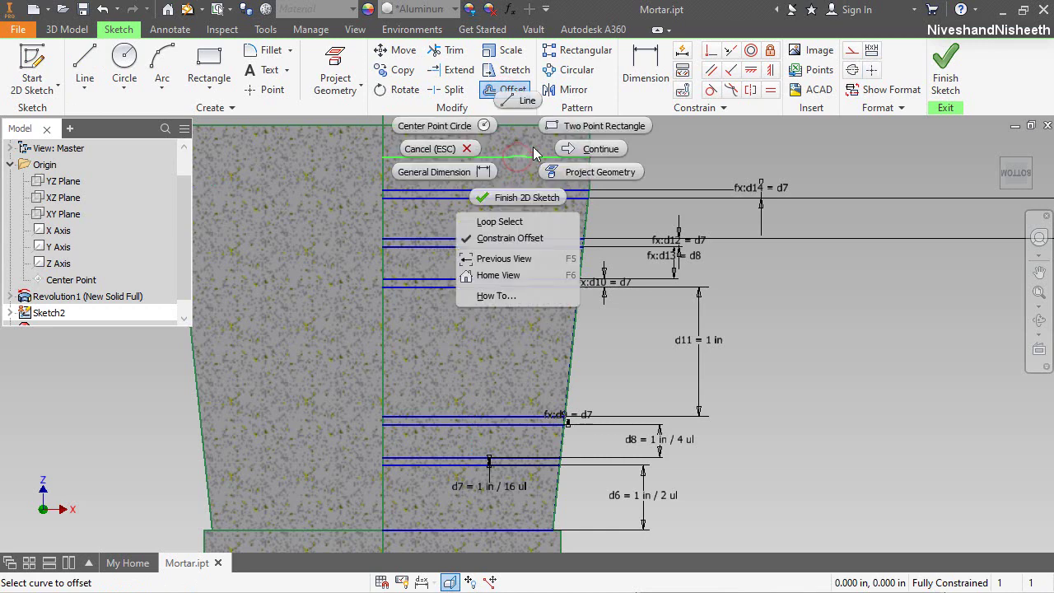
pyautogui.click(593, 148)
pyautogui.click(552, 153)
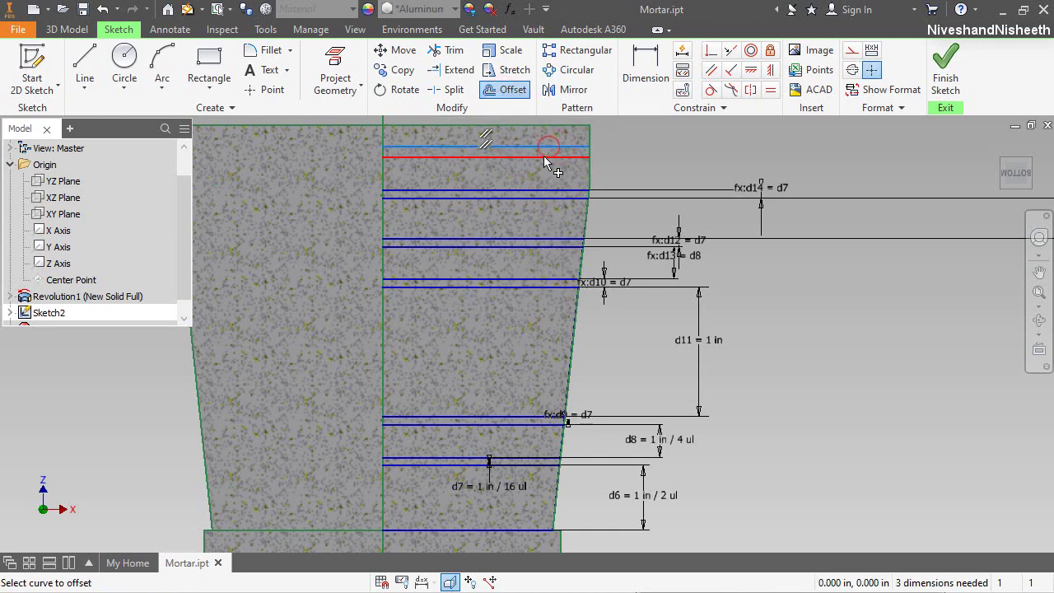
pyautogui.rightClick(548, 168)
pyautogui.click(588, 172)
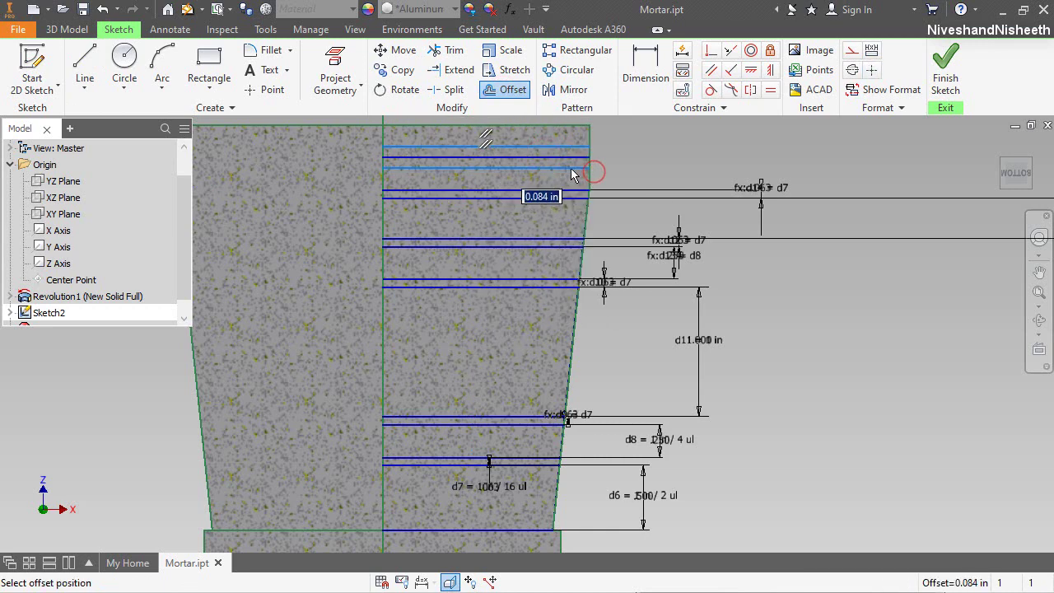
pyautogui.click(583, 168)
pyautogui.rightClick(631, 148)
pyautogui.click(674, 151)
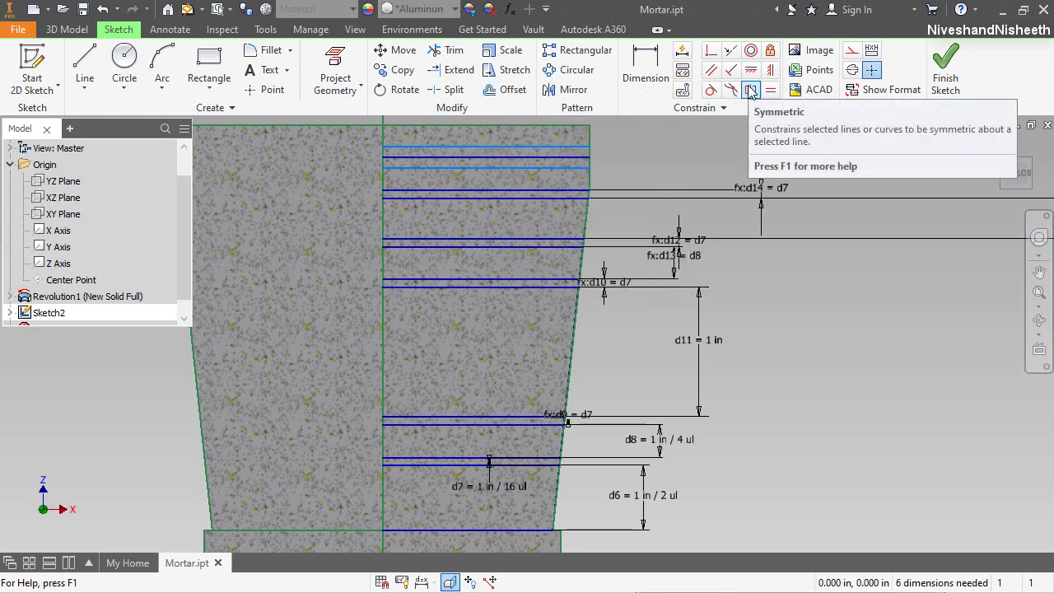
# Step: Constrain the two offset lines to be symmetric about the horizontal line between them
pyautogui.click(751, 92)
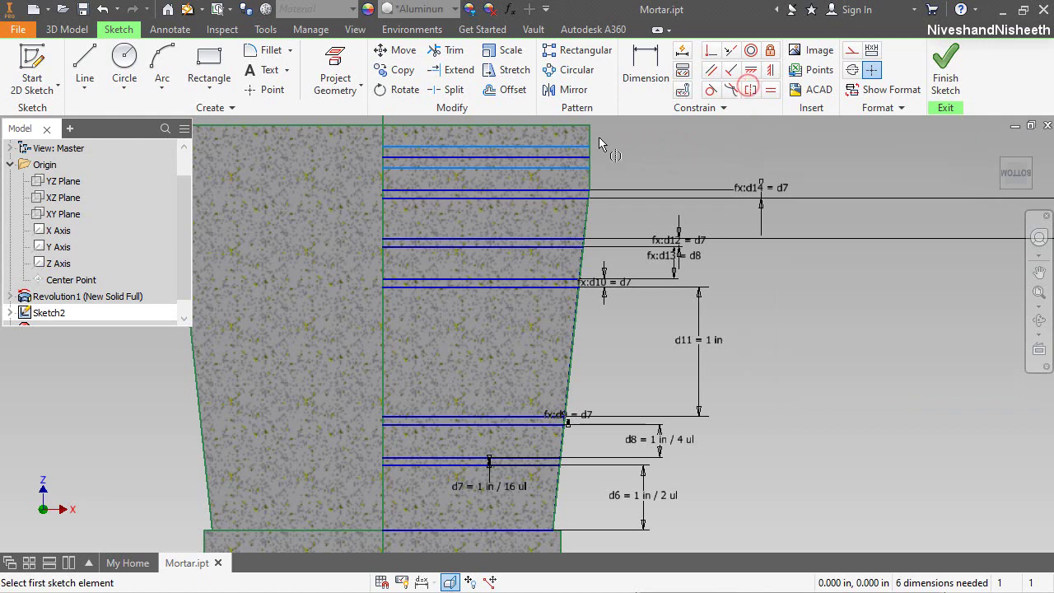
pyautogui.click(563, 147)
pyautogui.click(550, 167)
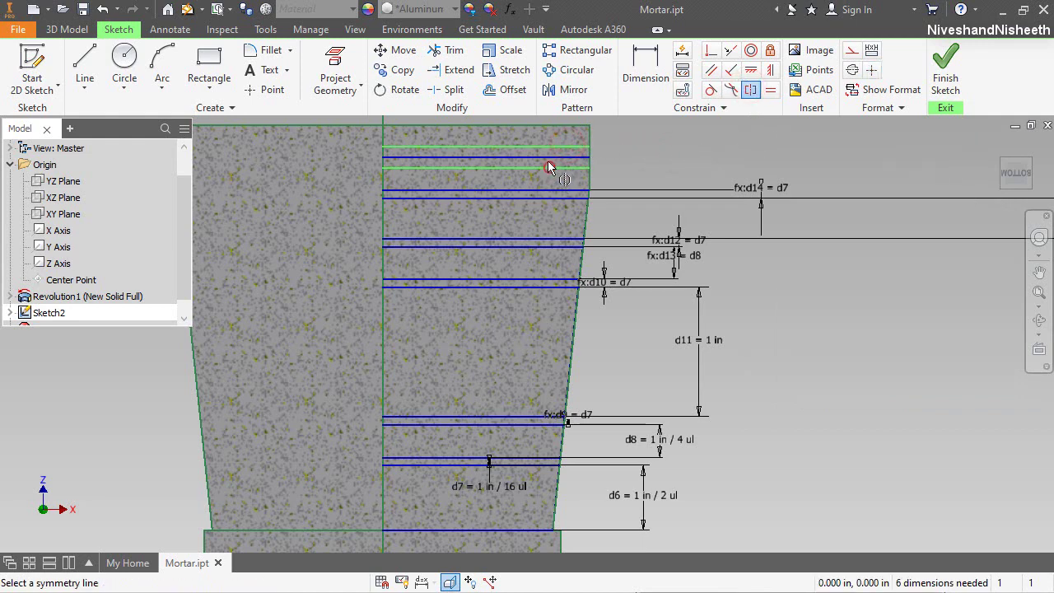
pyautogui.click(547, 159)
# Step: Dimension the gap between the two symmetric lines by linking it to the first pair's 1/16 in dimension (d7)
pyautogui.click(650, 49)
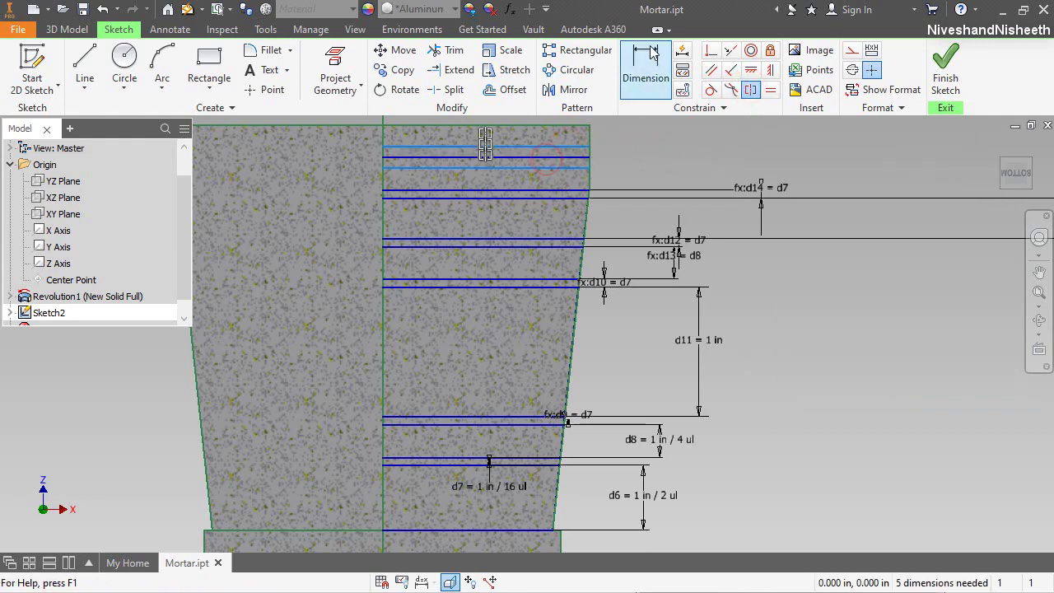
pyautogui.click(570, 148)
pyautogui.click(561, 166)
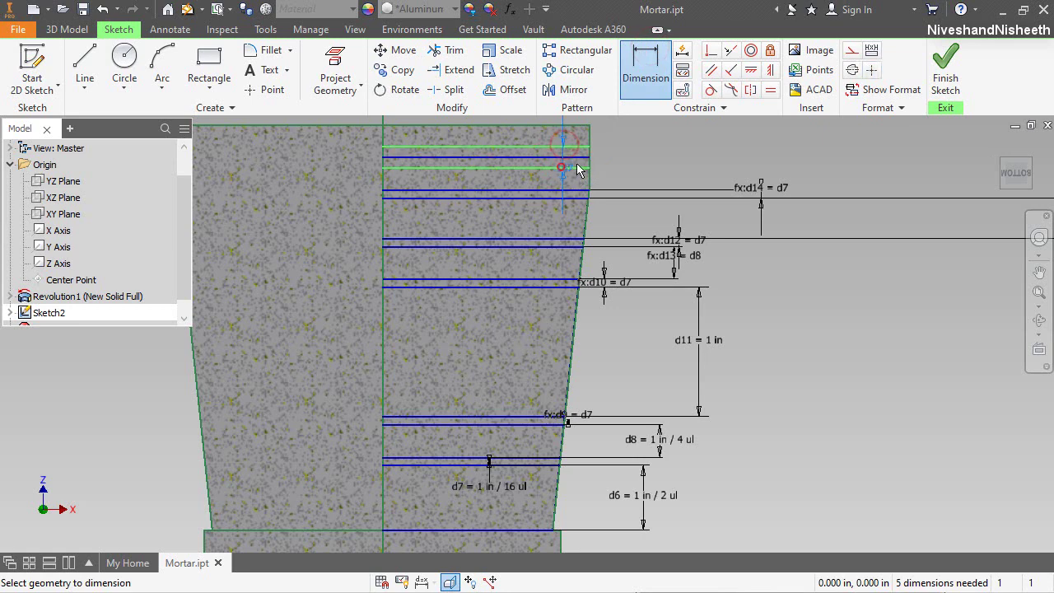
pyautogui.click(615, 153)
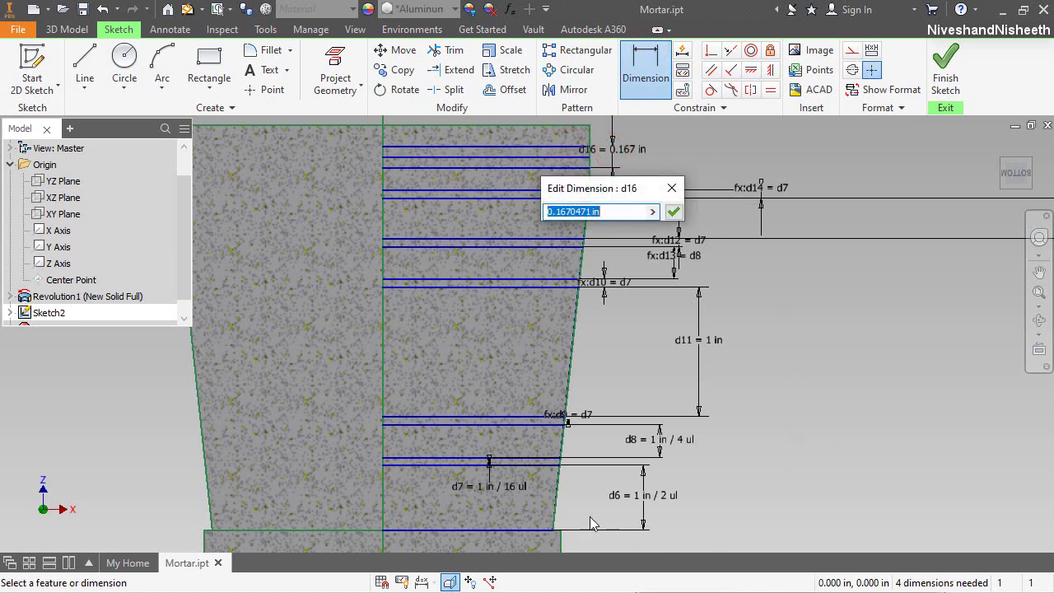
pyautogui.click(492, 486)
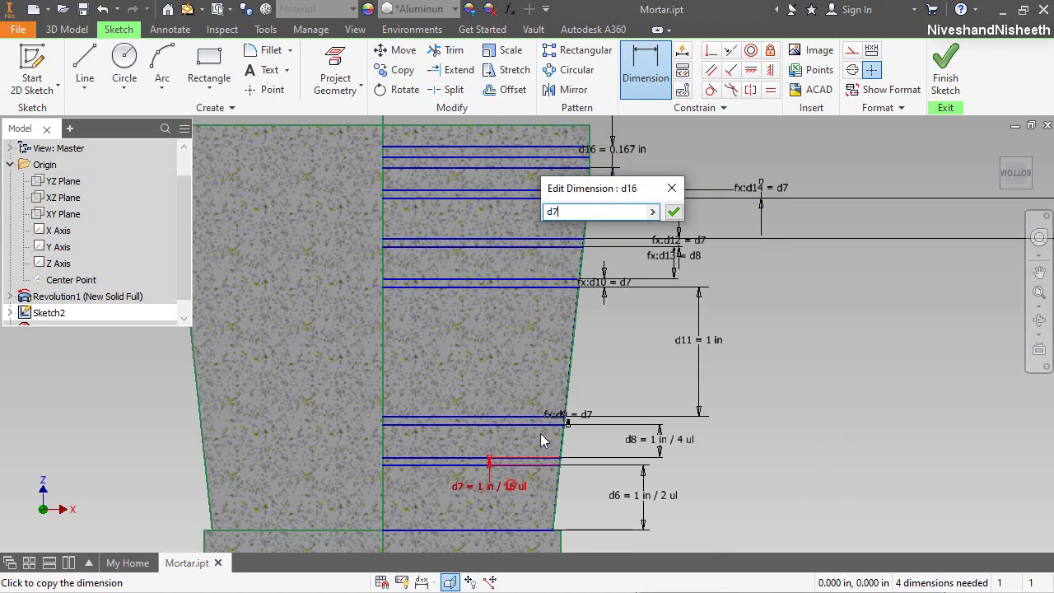
pyautogui.click(674, 214)
pyautogui.rightClick(790, 301)
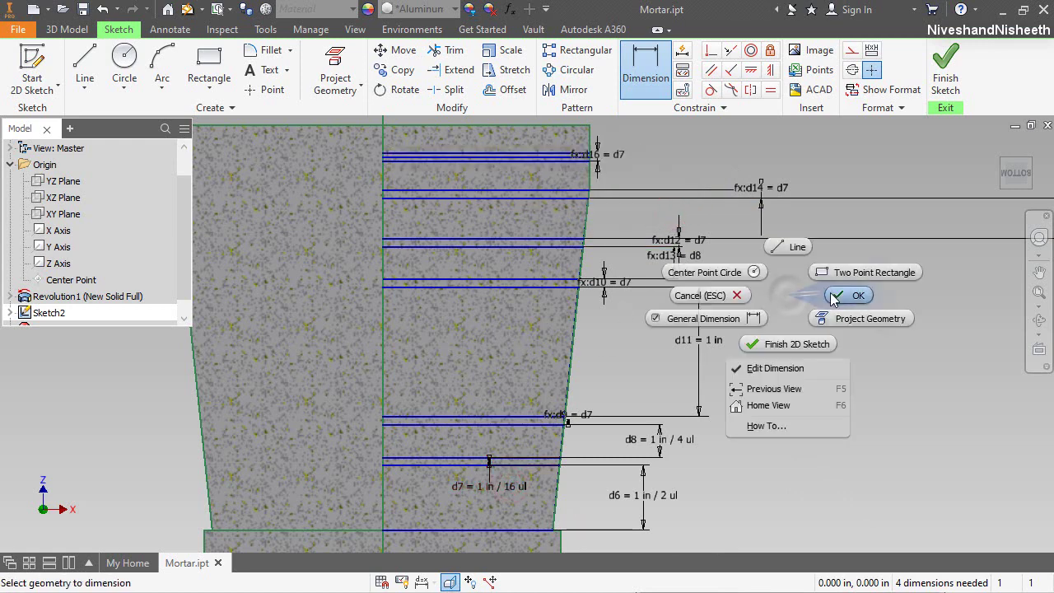
pyautogui.click(831, 291)
# Step: Make the inner ends of the two symmetric lines coincident with the vertical centerline
pyautogui.scroll(3, 395, 117)
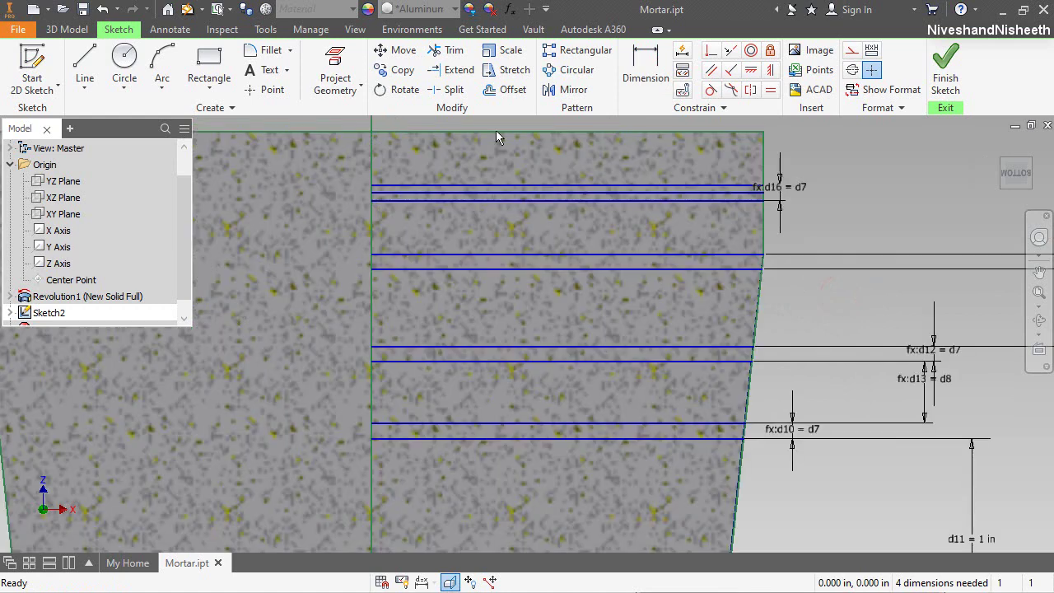
pyautogui.click(710, 50)
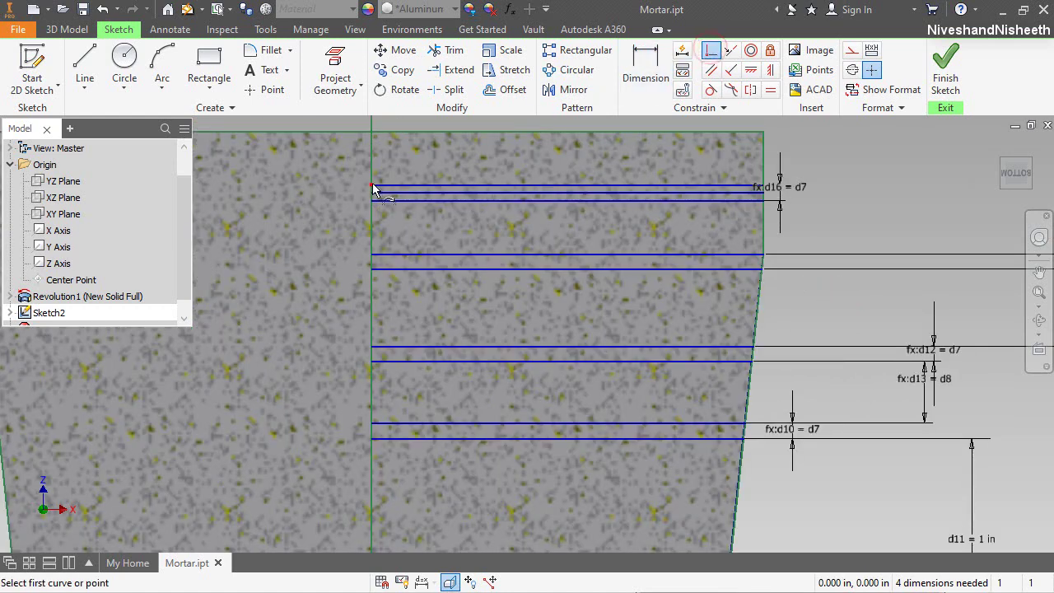
pyautogui.click(371, 190)
pyautogui.click(370, 190)
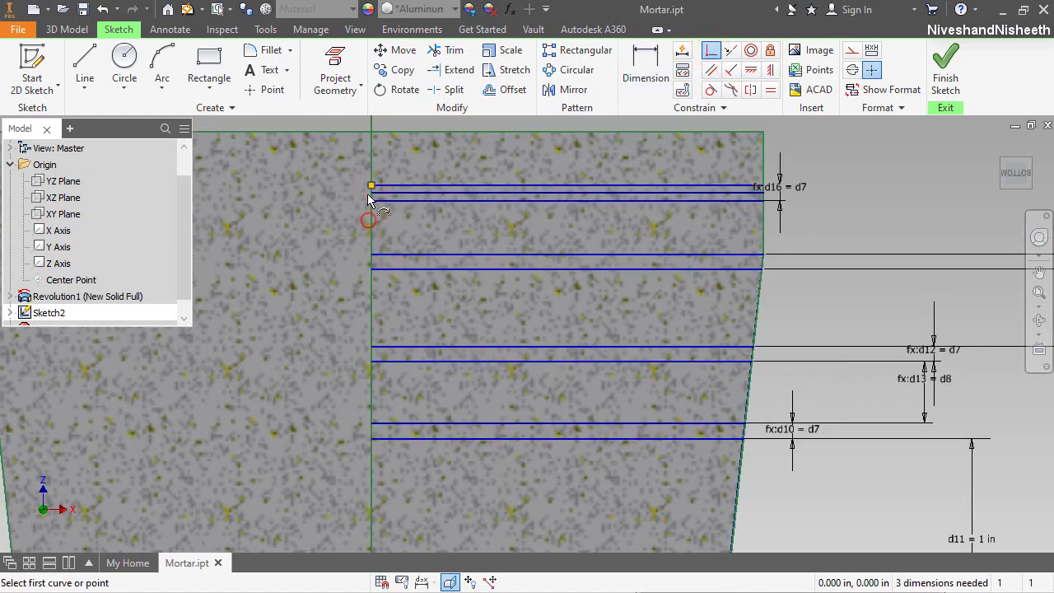
pyautogui.click(373, 202)
pyautogui.click(371, 212)
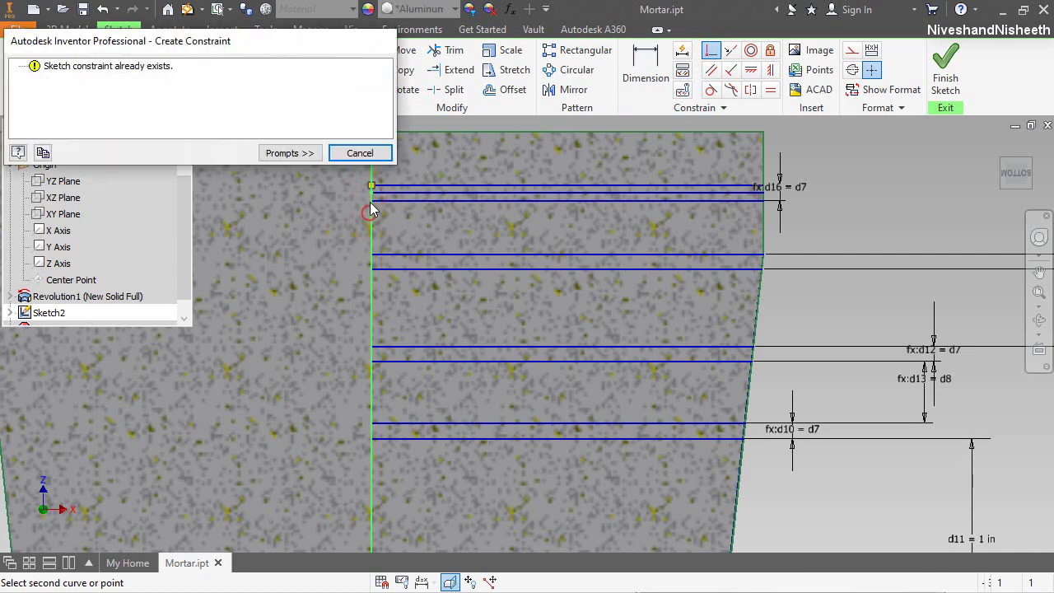
pyautogui.click(360, 156)
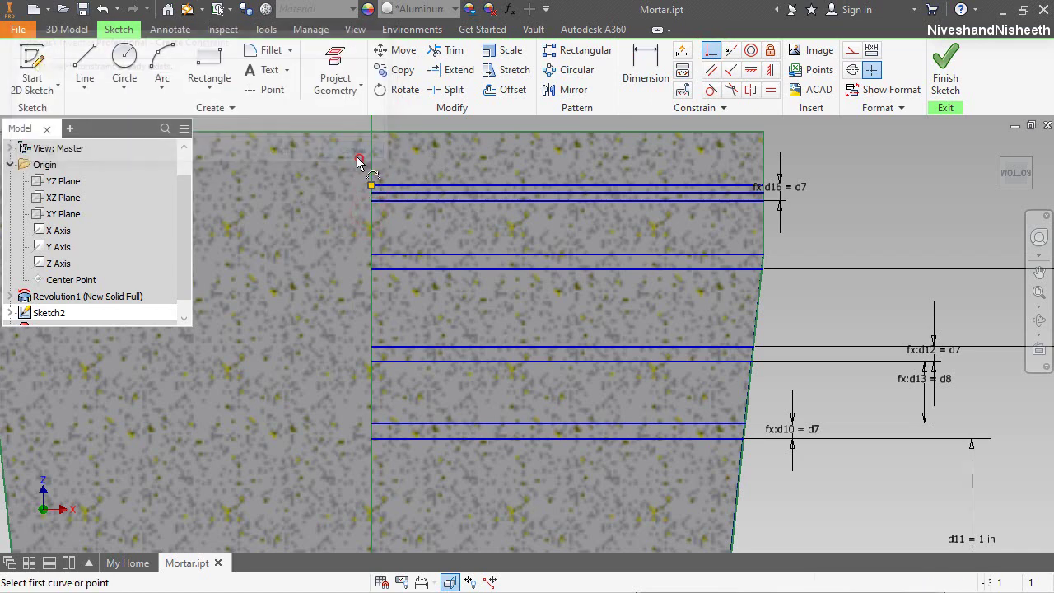
pyautogui.click(372, 202)
pyautogui.click(371, 201)
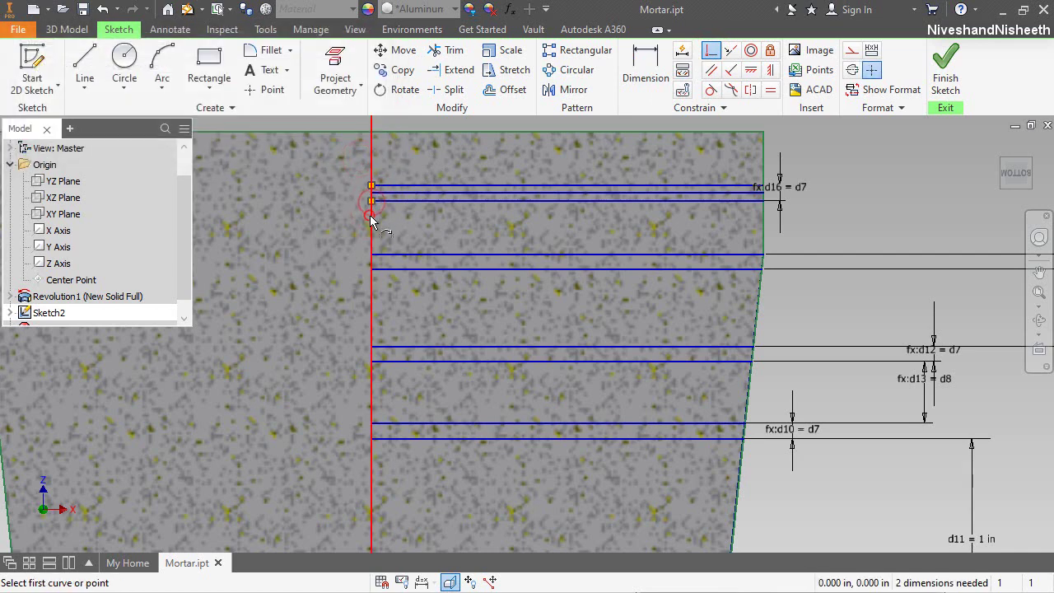
# Step: Make the outer ends of the two symmetric lines coincident with the short vertical side edge
pyautogui.click(760, 187)
pyautogui.click(762, 183)
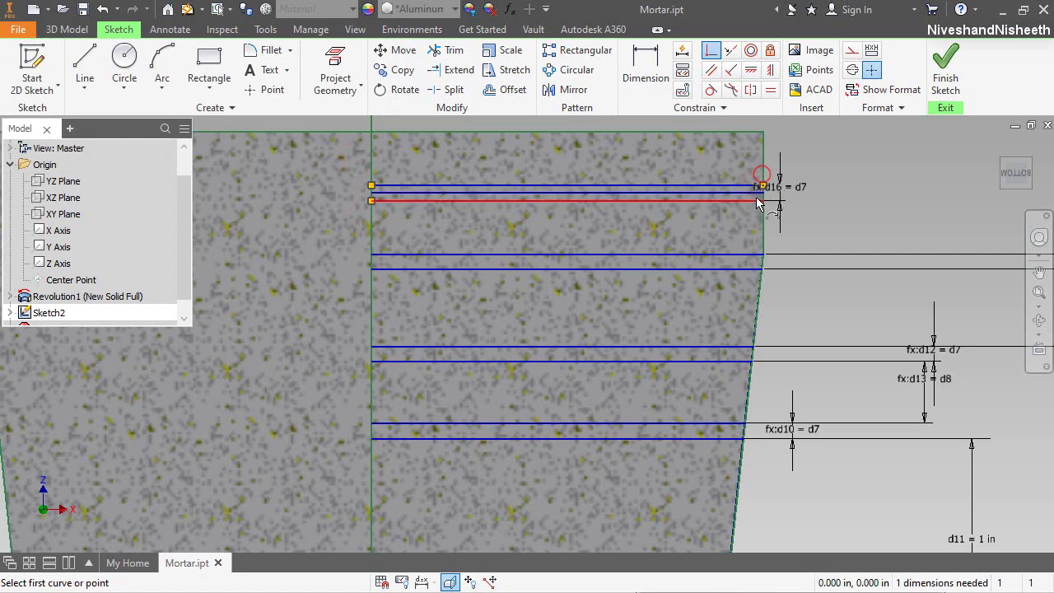
pyautogui.click(763, 201)
pyautogui.click(764, 211)
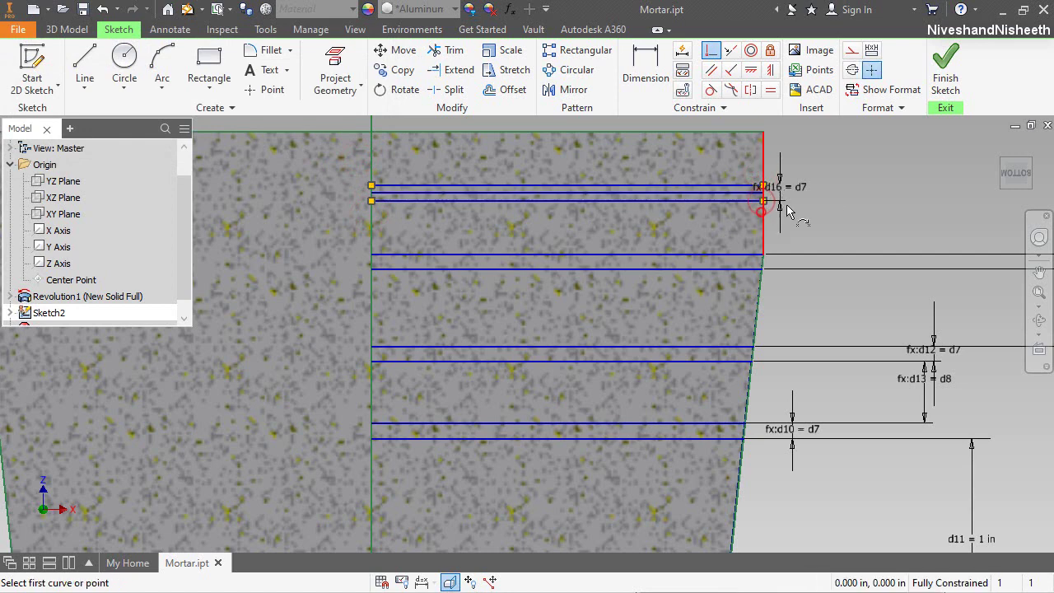
pyautogui.rightClick(828, 194)
pyautogui.click(864, 184)
# Step: Convert the middle line of the uppermost pair to construction geometry
pyautogui.click(746, 191)
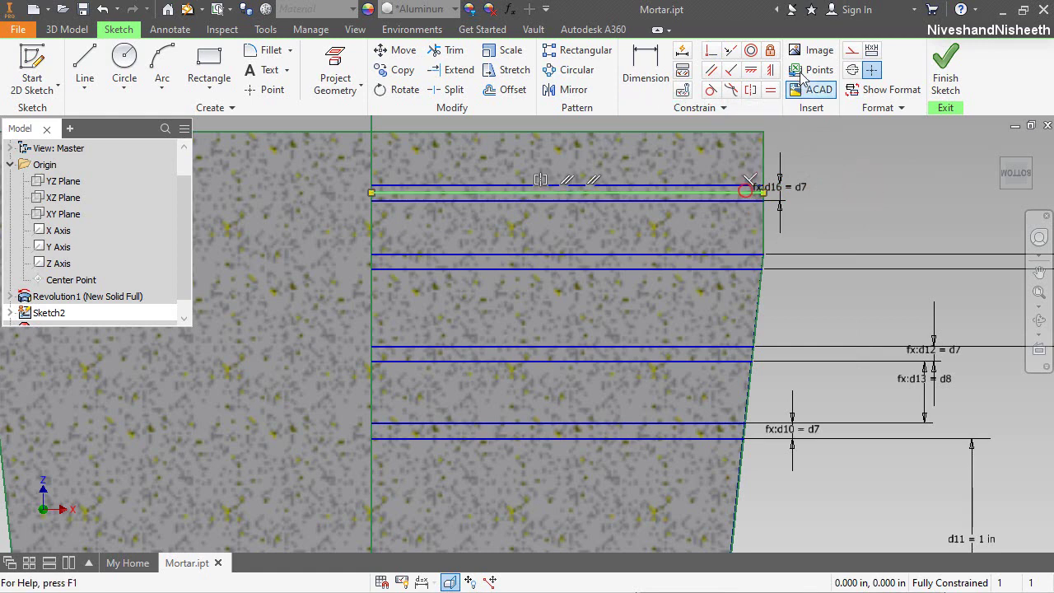
pyautogui.click(853, 49)
pyautogui.click(840, 195)
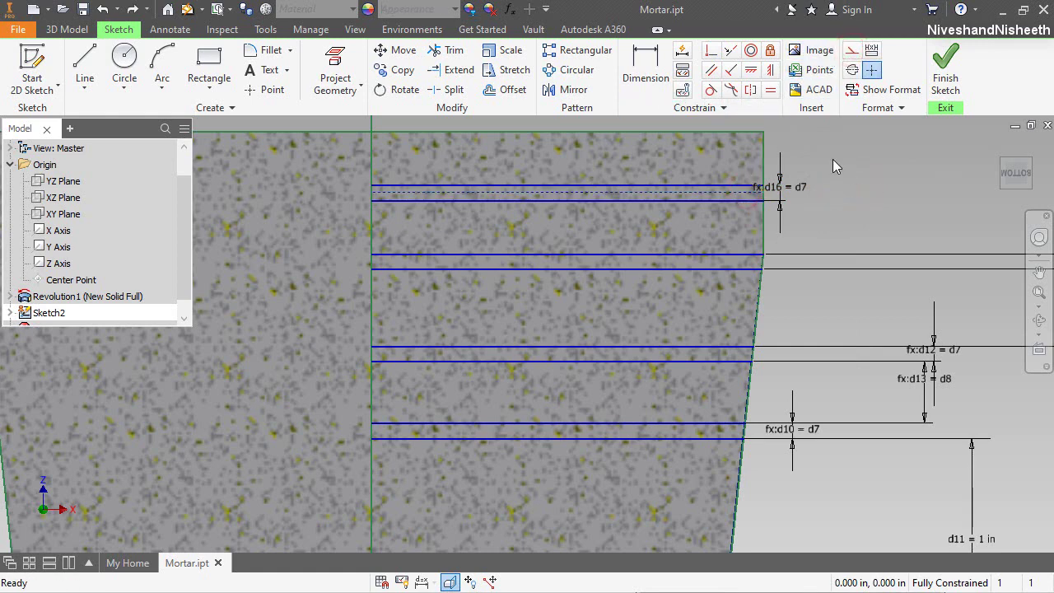
pyautogui.click(833, 160)
# Step: Offset the slanted side edge inward by about 0.35 in
pyautogui.click(504, 91)
pyautogui.scroll(-5, 807, 308)
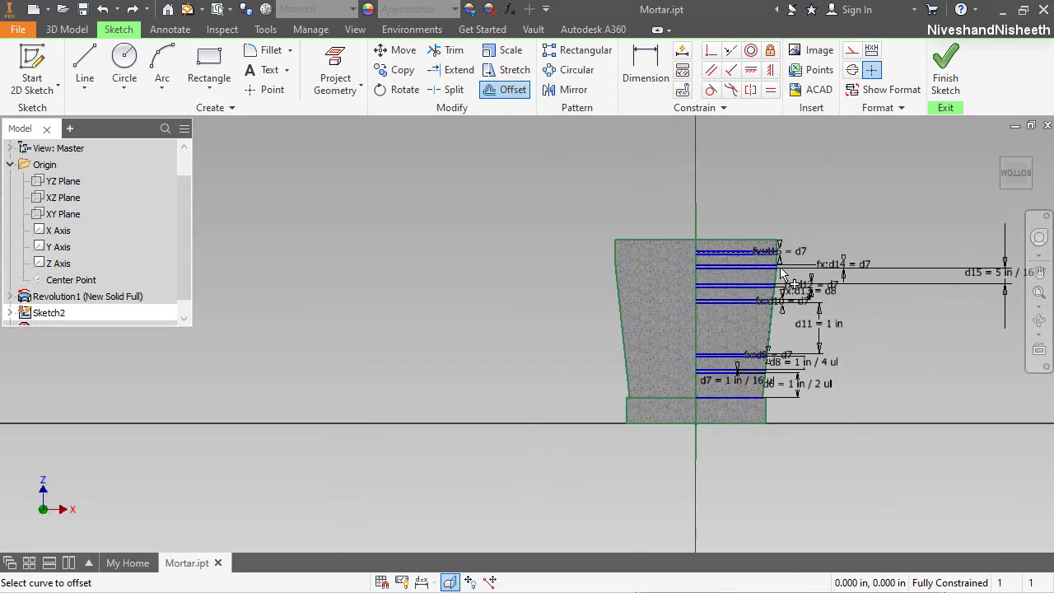
pyautogui.scroll(3, 787, 276)
pyautogui.click(748, 313)
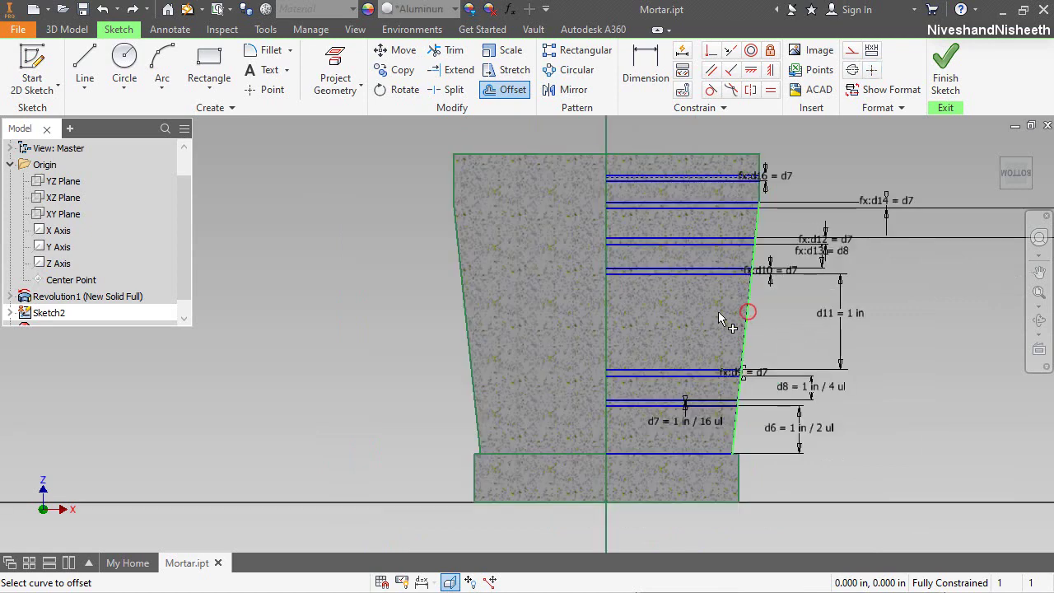
pyautogui.rightClick(718, 318)
pyautogui.click(766, 316)
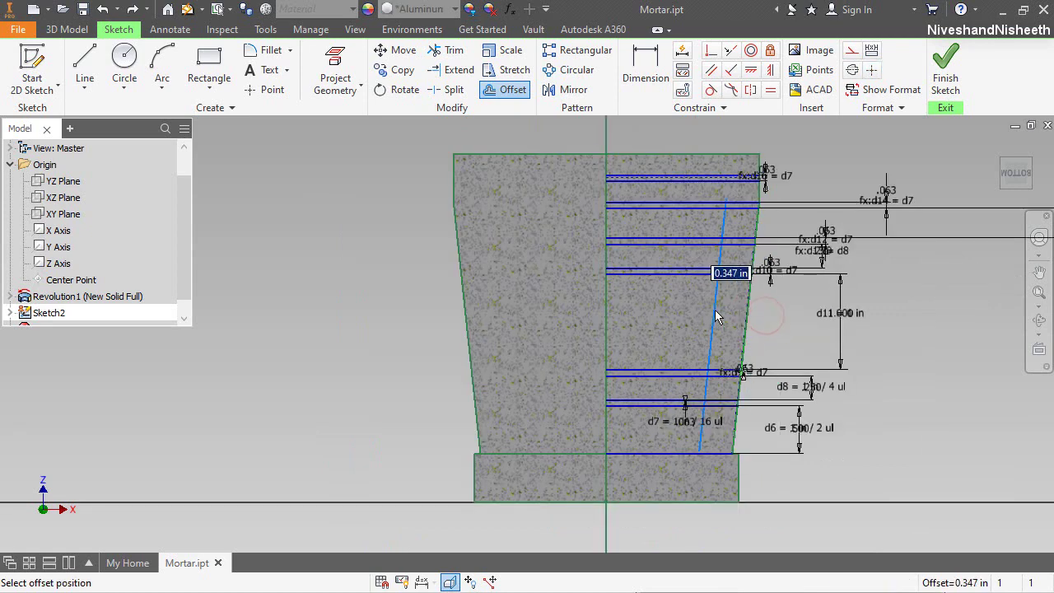
pyautogui.click(717, 318)
# Step: Dimension the offset slanted line from the slanted side edge and set the distance to 1/32 in
pyautogui.click(646, 73)
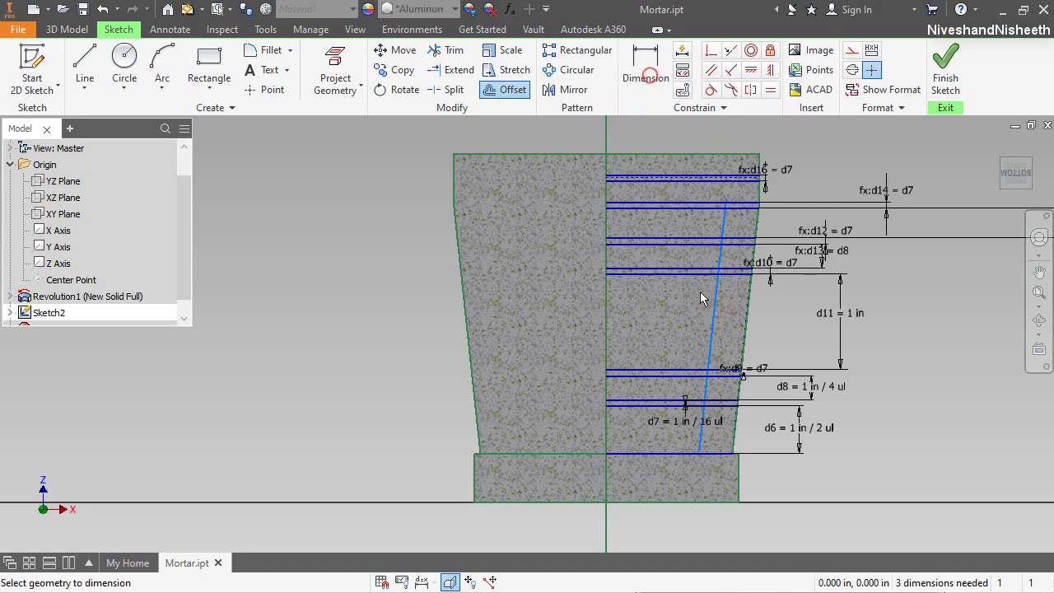
pyautogui.scroll(3, 704, 299)
pyautogui.click(715, 304)
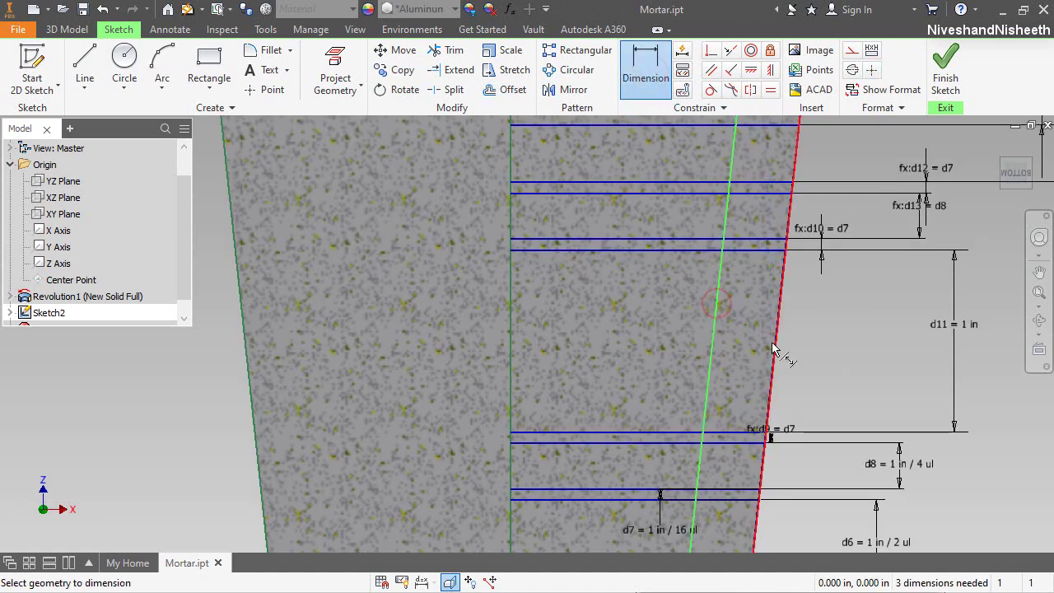
pyautogui.click(774, 350)
pyautogui.click(748, 310)
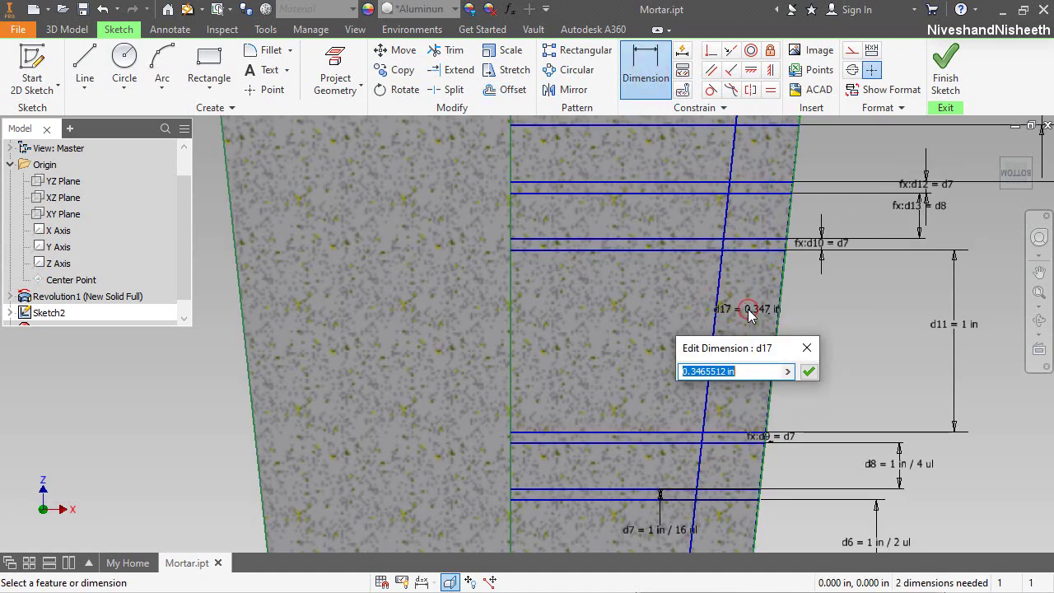
pyautogui.write('1/32')
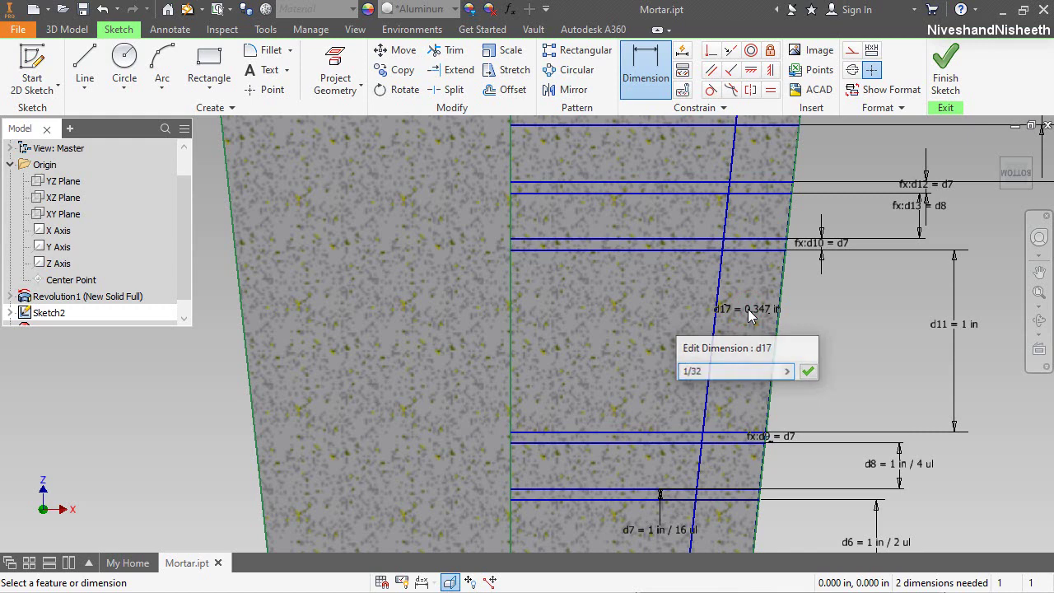
pyautogui.press('Return')
pyautogui.rightClick(838, 307)
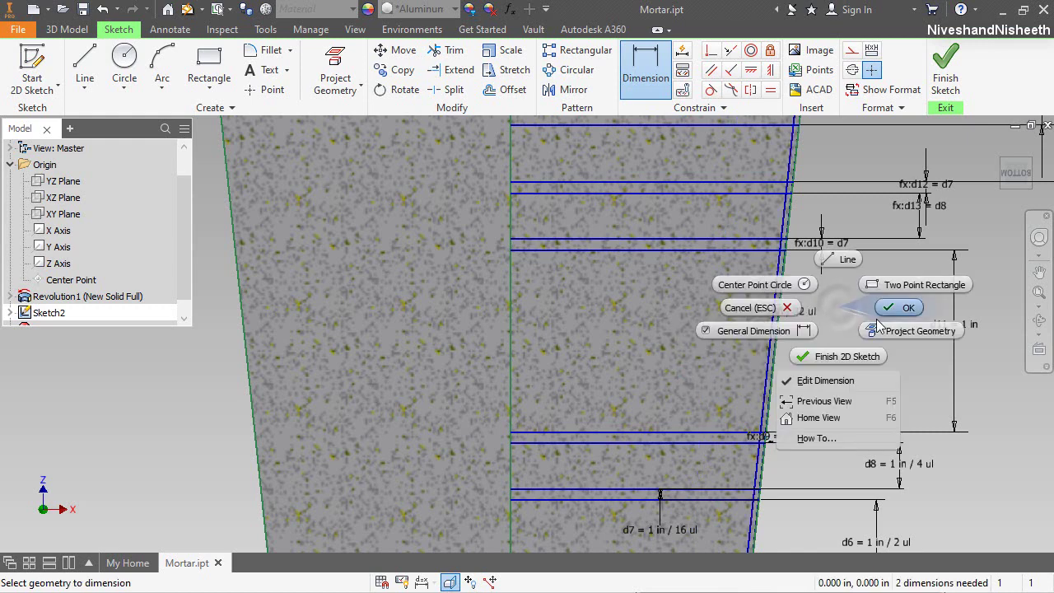
pyautogui.click(884, 308)
# Step: Trim the upper end of the offset slanted line where it overshoots the horizontal line at the slanted edge's top corner
pyautogui.scroll(-2, 824, 337)
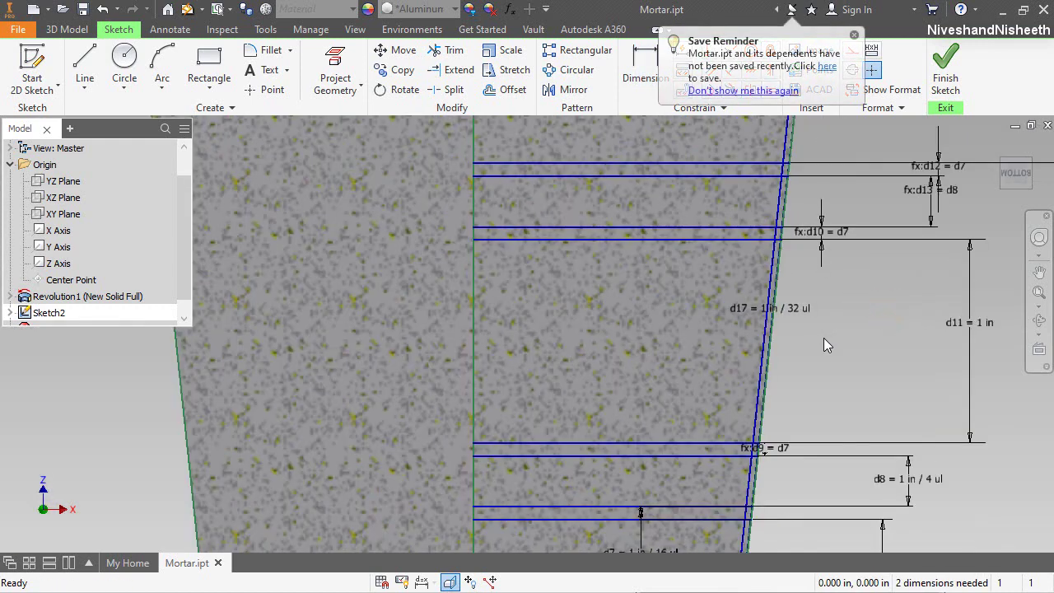
pyautogui.scroll(4, 824, 338)
pyautogui.scroll(-5, 818, 255)
pyautogui.scroll(-2, 819, 255)
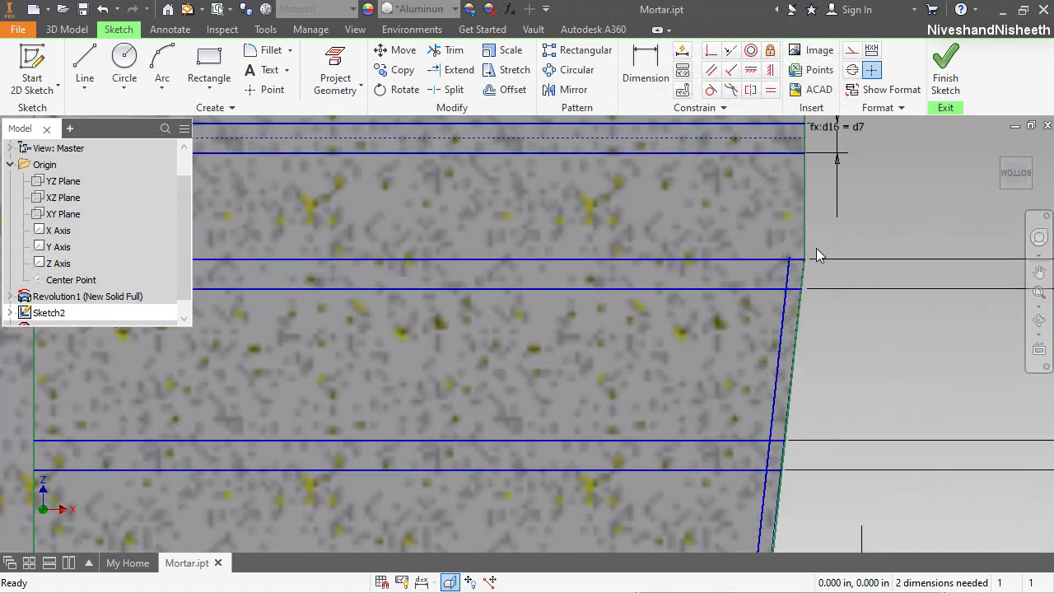
pyautogui.scroll(-4, 814, 254)
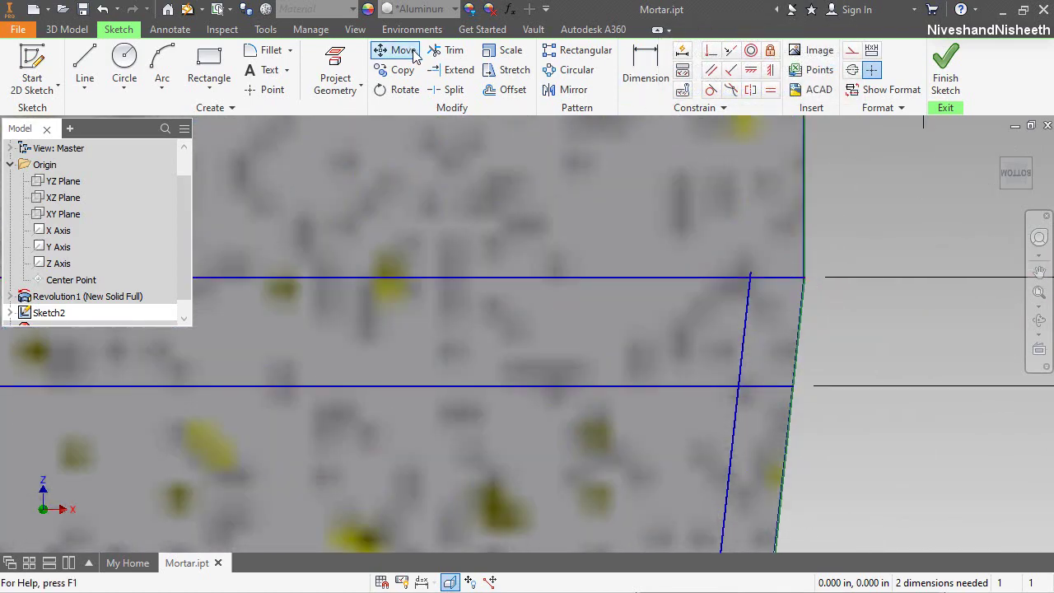
pyautogui.click(452, 59)
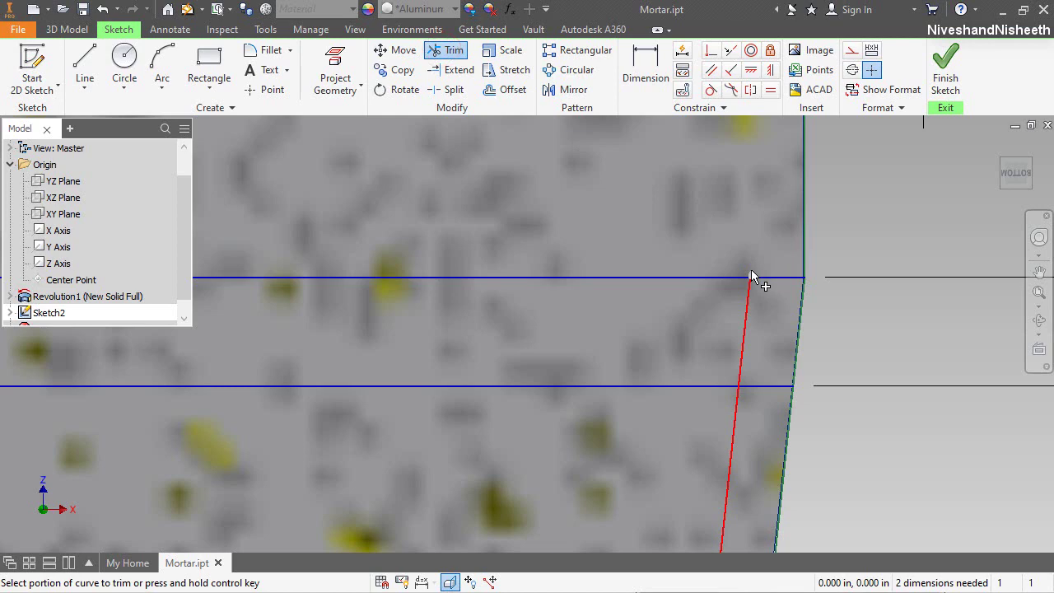
pyautogui.click(752, 277)
pyautogui.scroll(5, 744, 226)
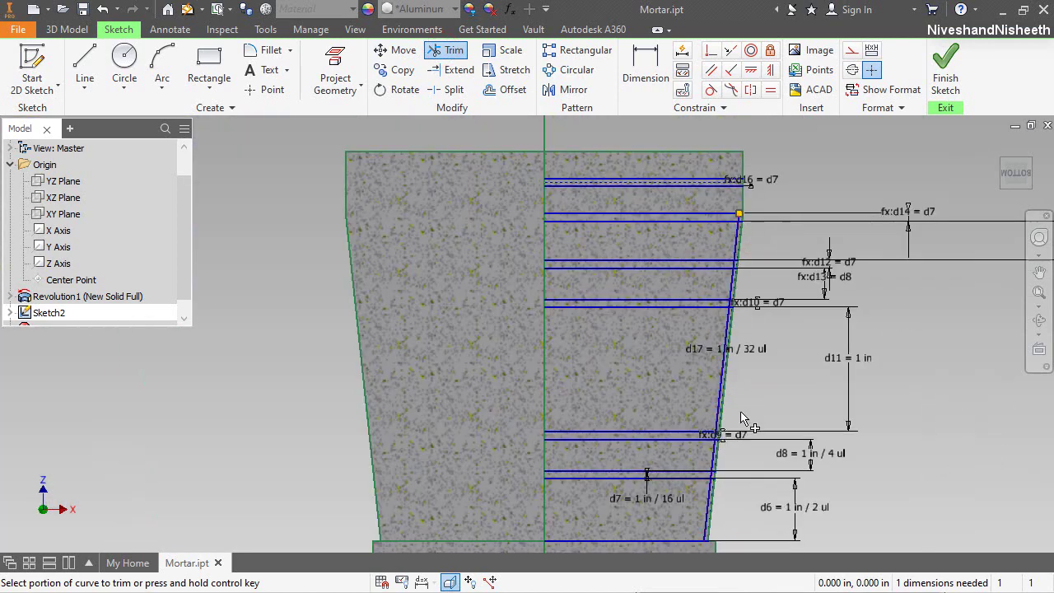
# Step: Extend the lower end of the offset slanted line to the horizontal line at the top of the base
pyautogui.scroll(-8, 743, 416)
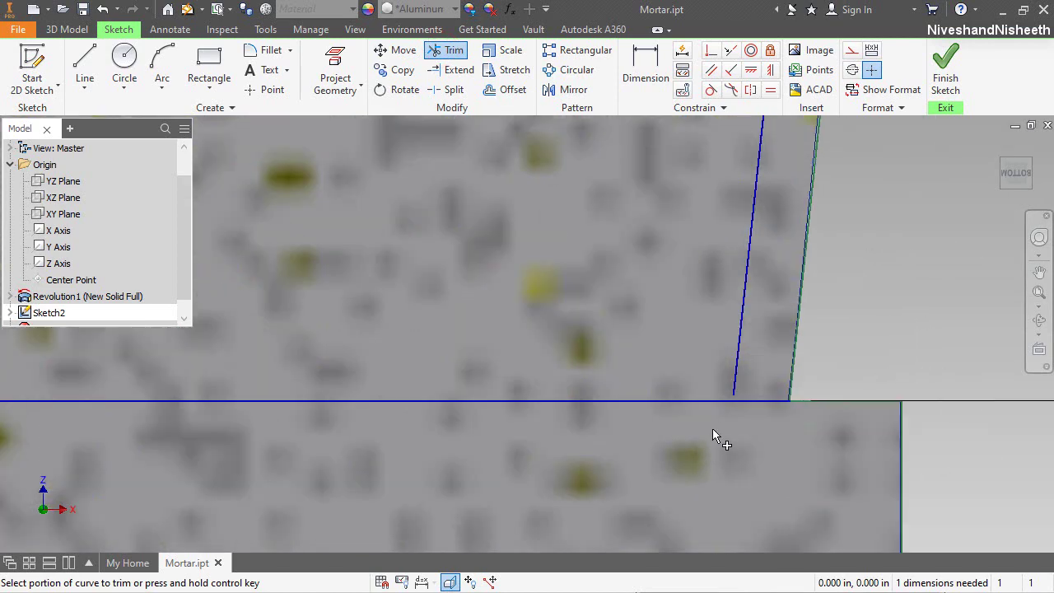
pyautogui.scroll(-1, 720, 423)
pyautogui.press('ctrl')
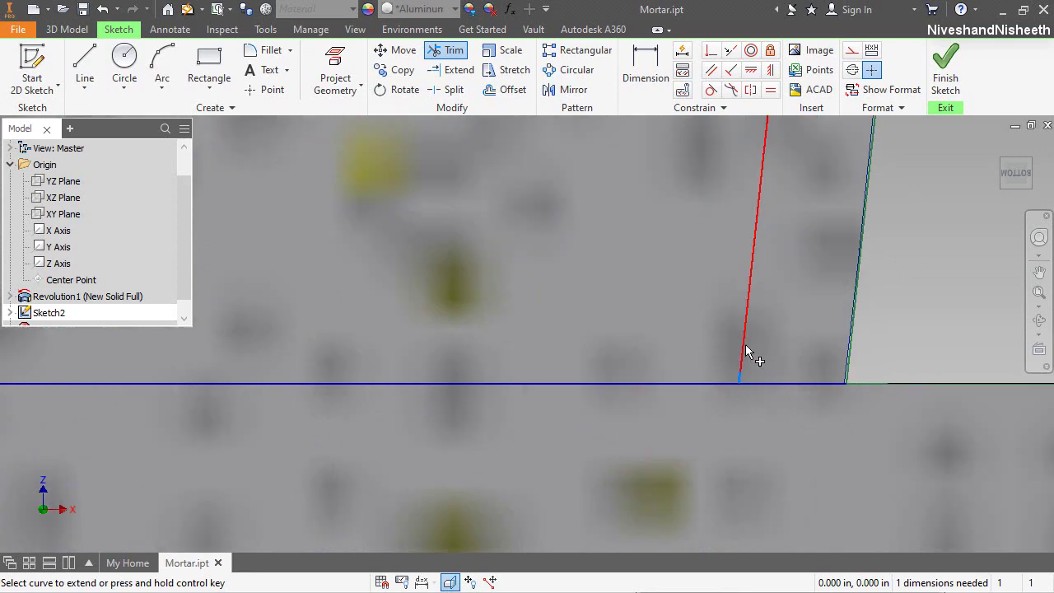
pyautogui.keyDown('ctrl'); pyautogui.click(748, 351); pyautogui.keyUp('ctrl')
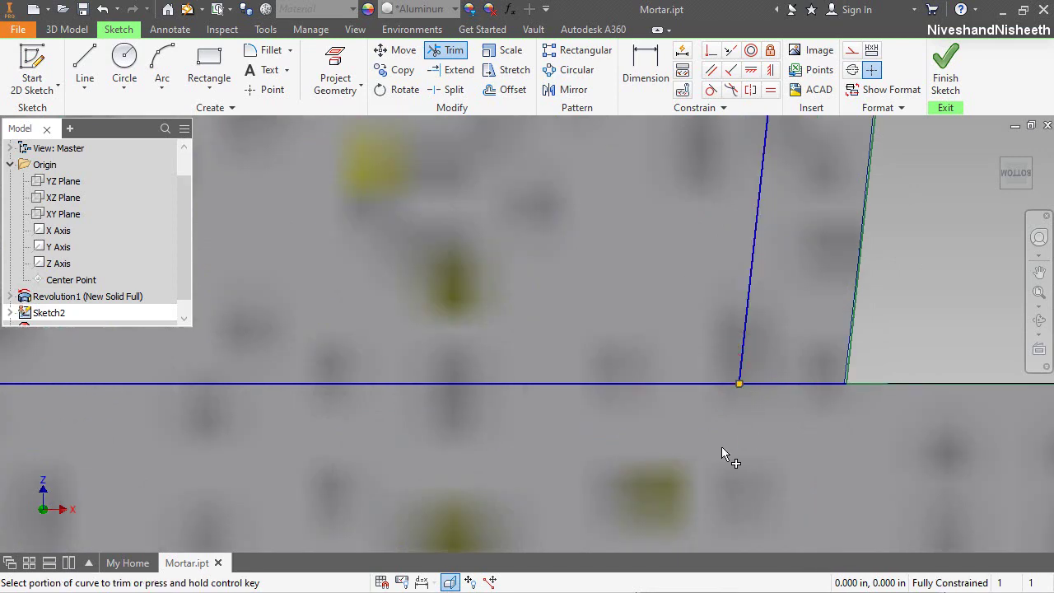
pyautogui.scroll(3, 722, 447)
pyautogui.rightClick(760, 397)
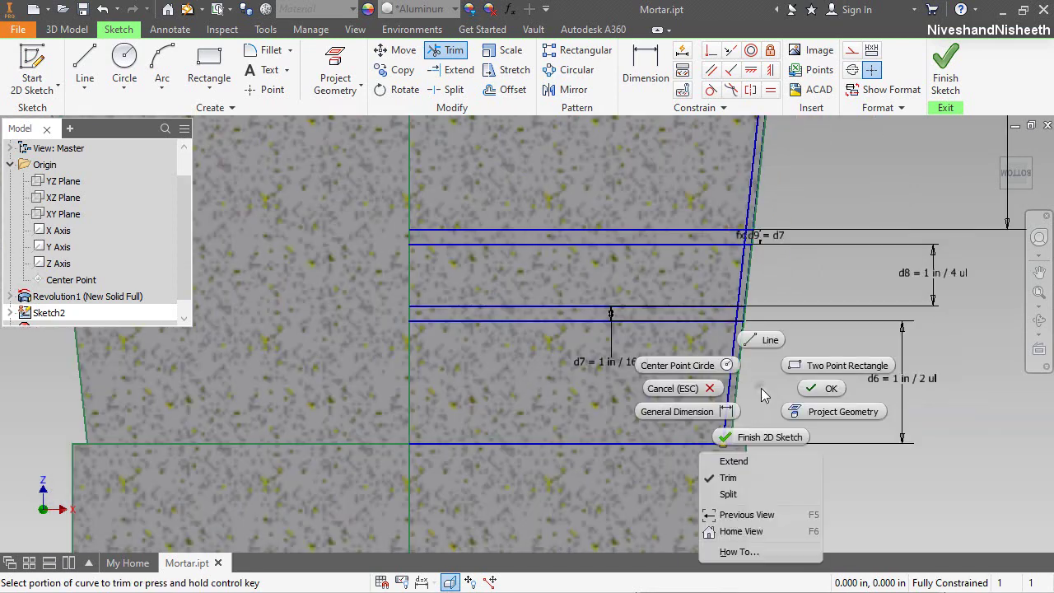
pyautogui.click(809, 393)
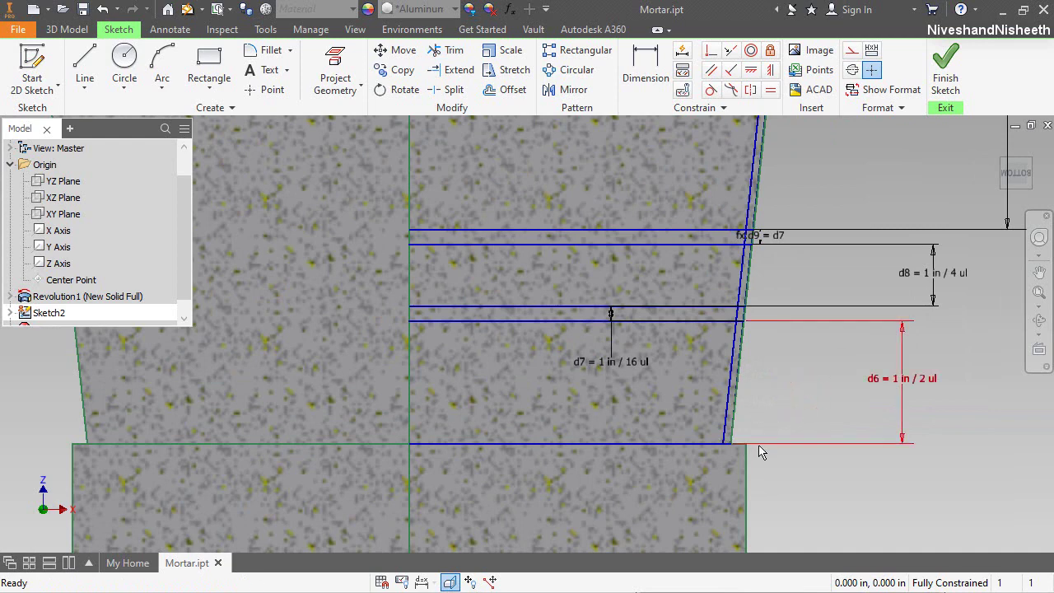
# Step: Draw a short vertical line joining the two solid lines of the uppermost pair, just inside the short vertical side edge
pyautogui.scroll(-5, 755, 236)
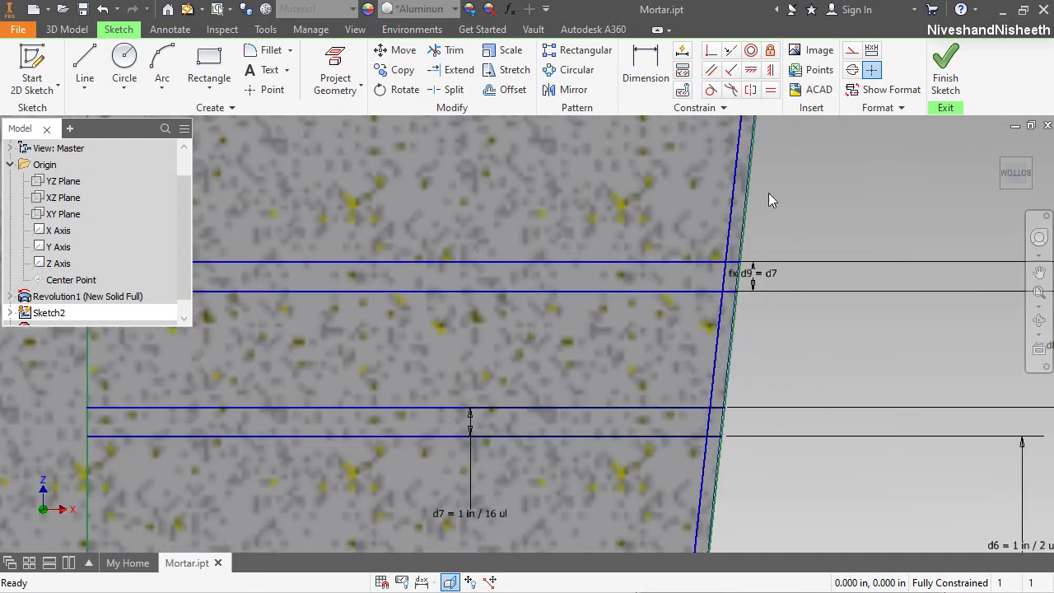
pyautogui.scroll(5, 706, 354)
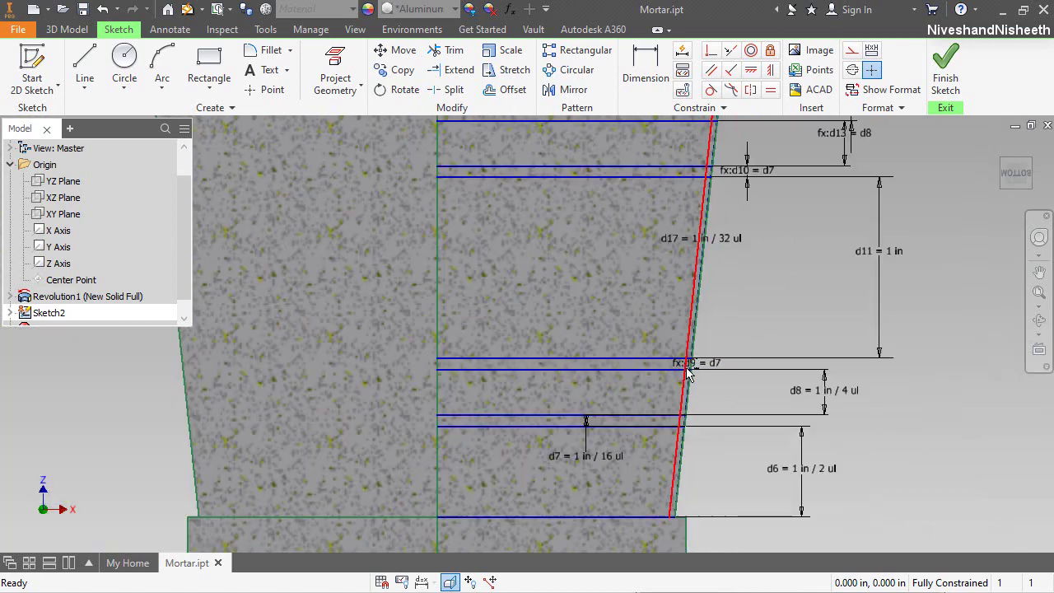
pyautogui.scroll(-6, 705, 270)
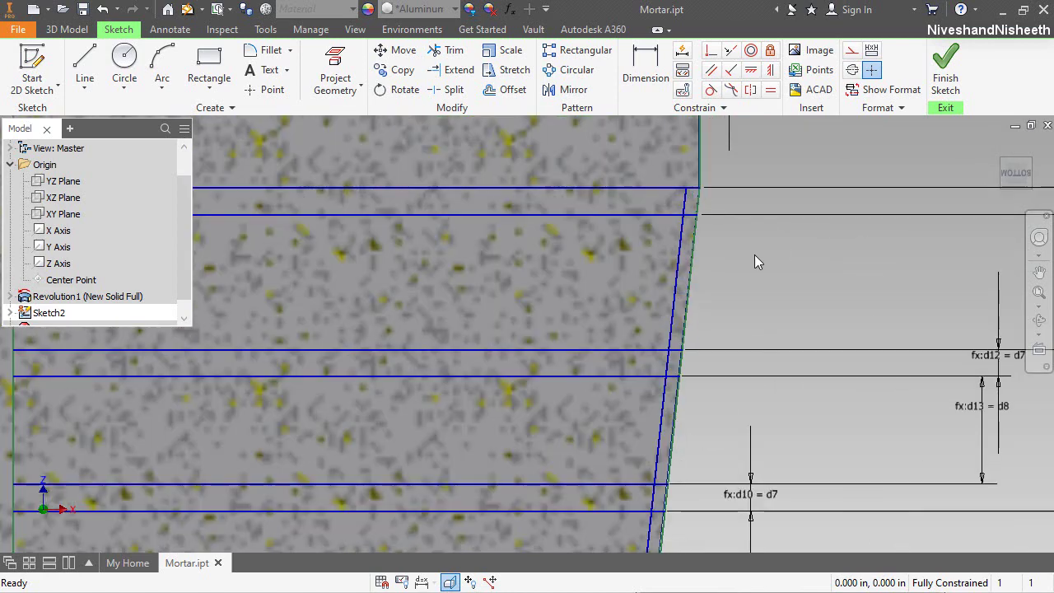
pyautogui.click(755, 257)
pyautogui.scroll(1, 755, 256)
pyautogui.click(796, 151)
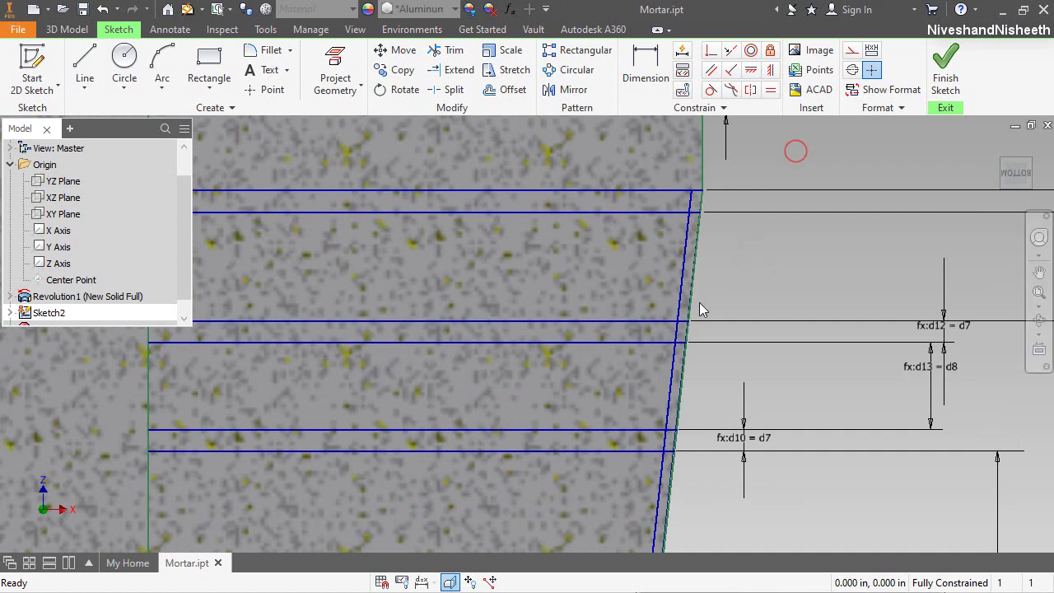
pyautogui.scroll(3, 702, 310)
pyautogui.scroll(-6, 667, 201)
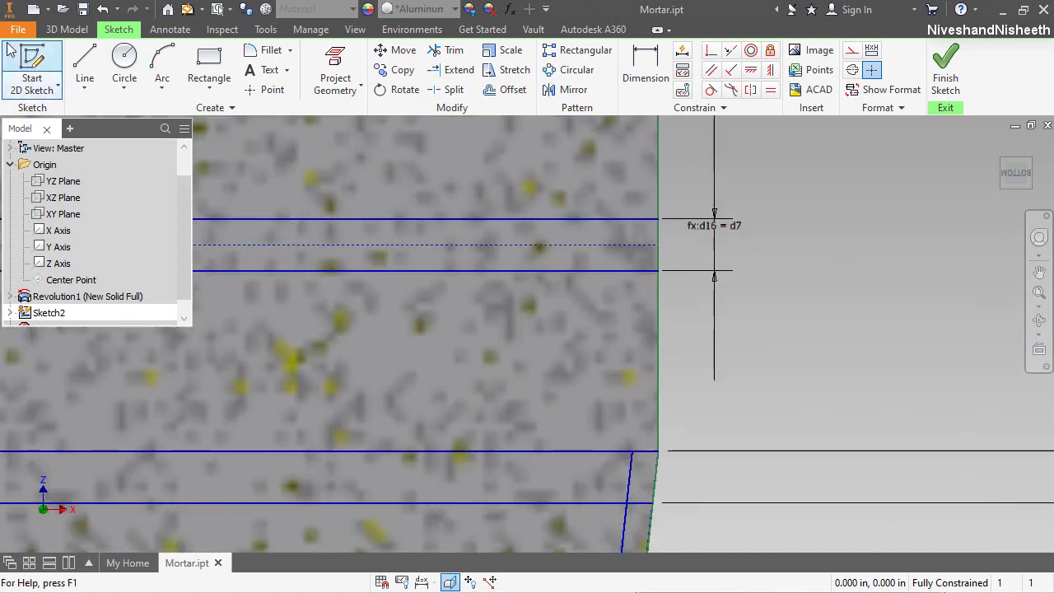
pyautogui.click(84, 70)
pyautogui.click(620, 219)
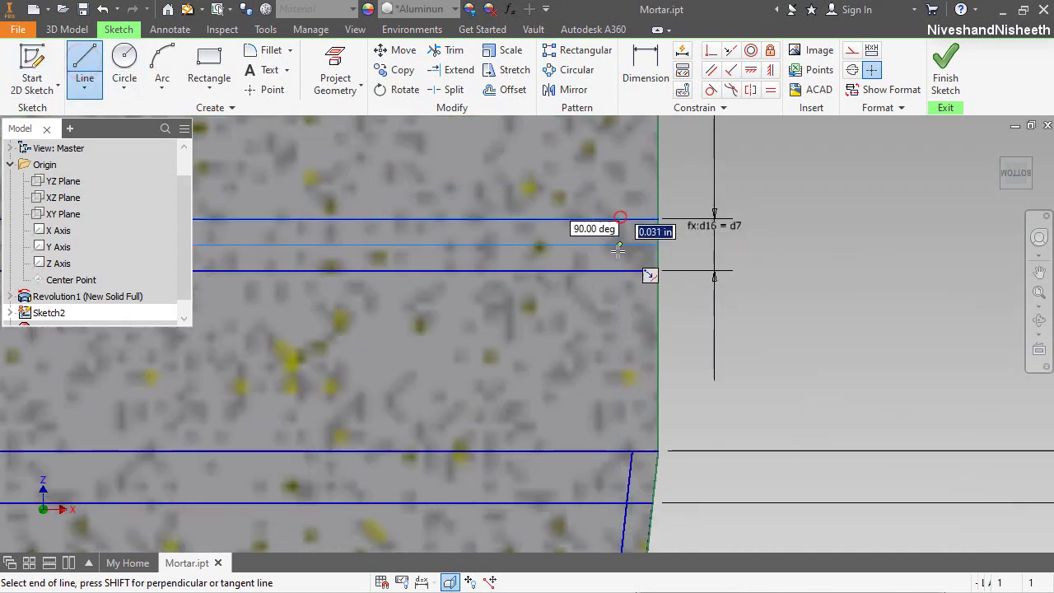
pyautogui.click(621, 271)
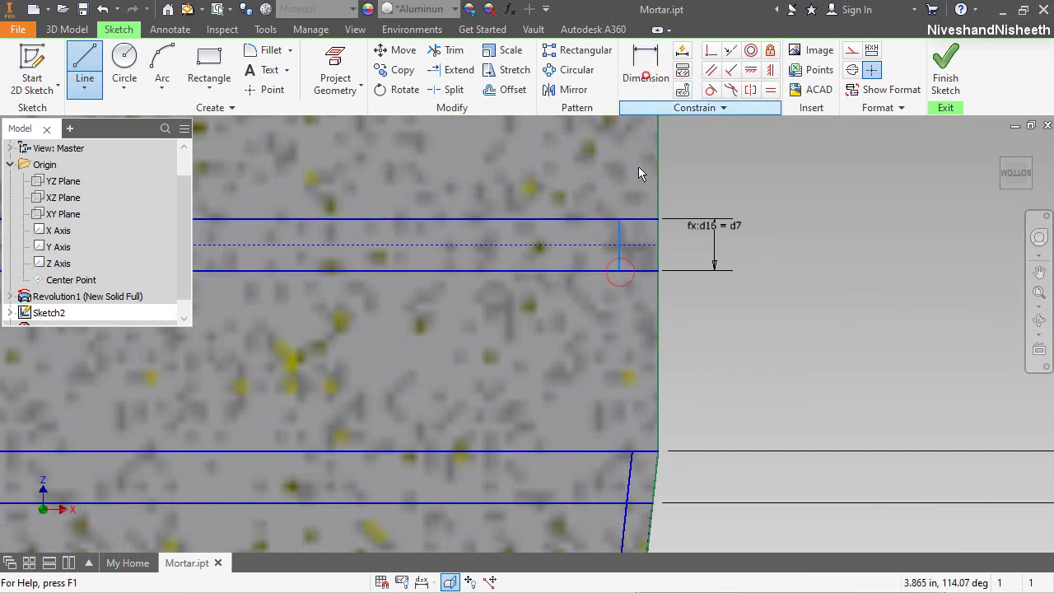
# Step: Dimension the short vertical line from the vertical side edge and set the distance to 1/32 in
pyautogui.click(646, 70)
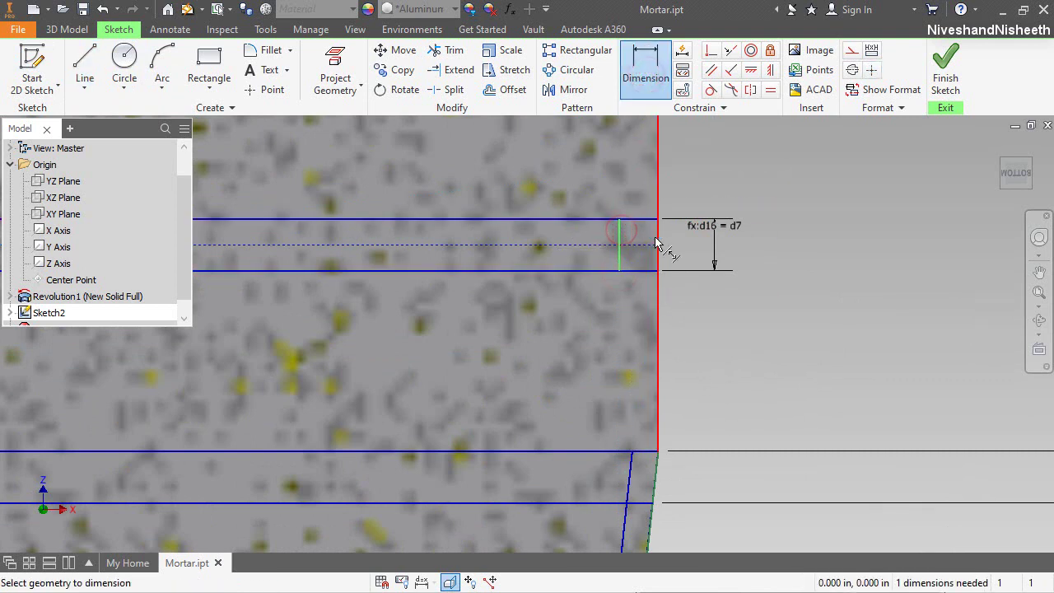
pyautogui.click(638, 189)
pyautogui.write('1')
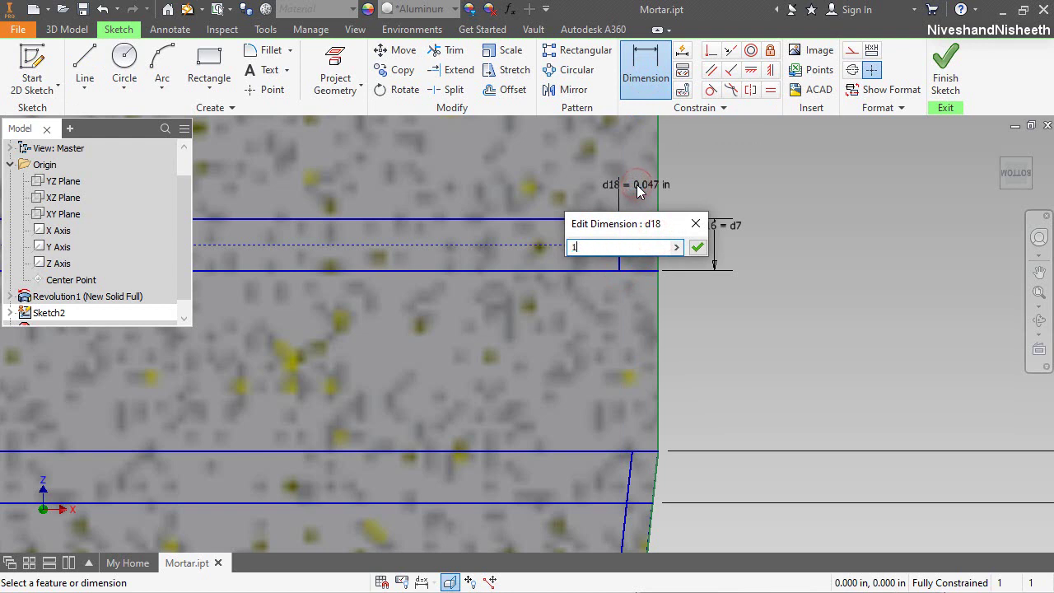
pyautogui.write('/32')
pyautogui.press('Return')
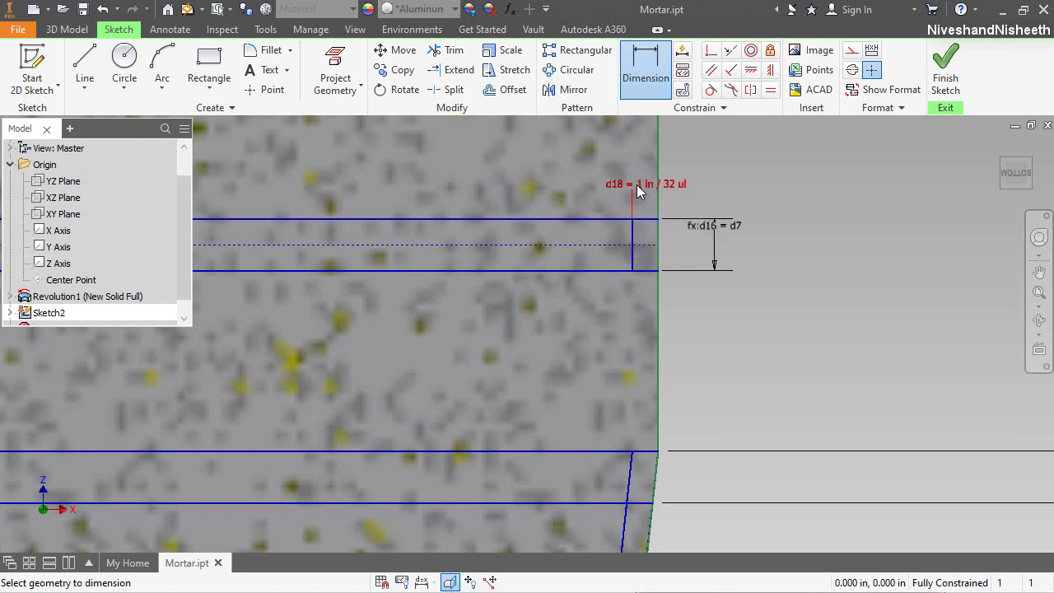
pyautogui.rightClick(770, 212)
pyautogui.click(824, 216)
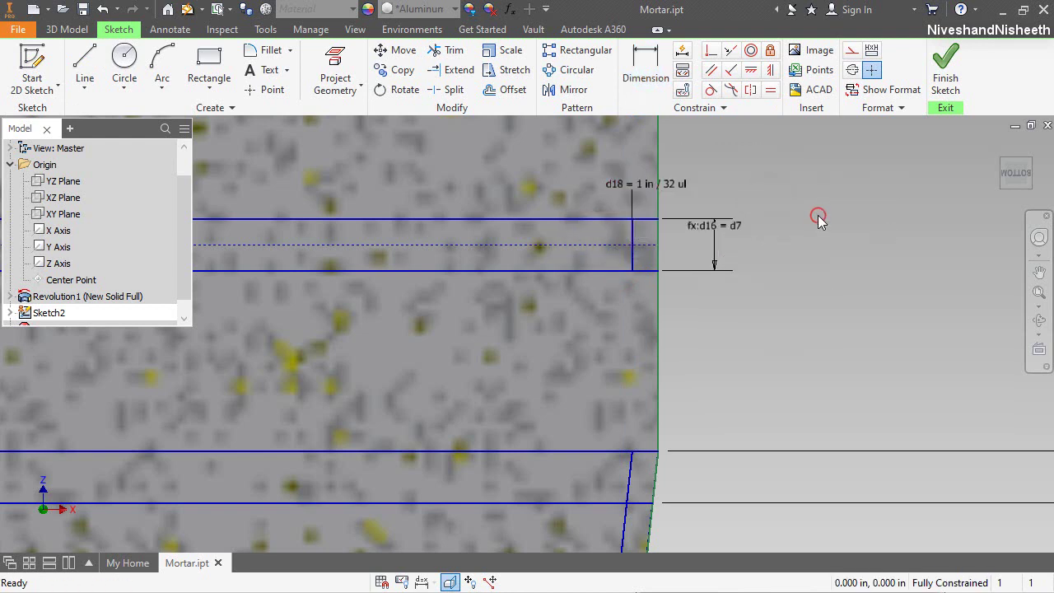
# Step: Convert the five lower pairs of horizontal lines, the base line and the slanted offset line to construction geometry
pyautogui.scroll(5, 803, 275)
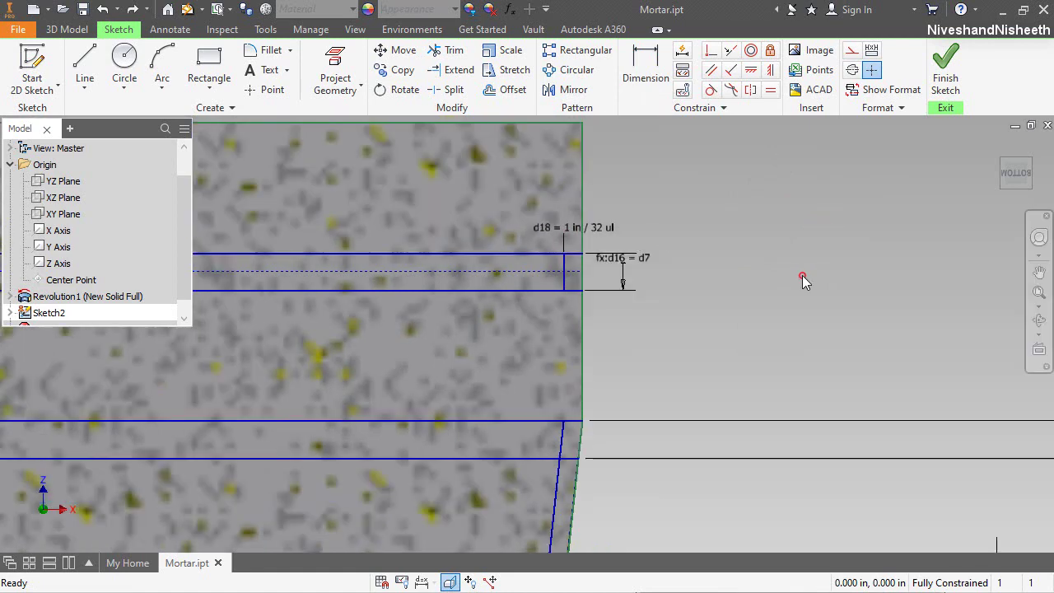
pyautogui.scroll(-5, 562, 210)
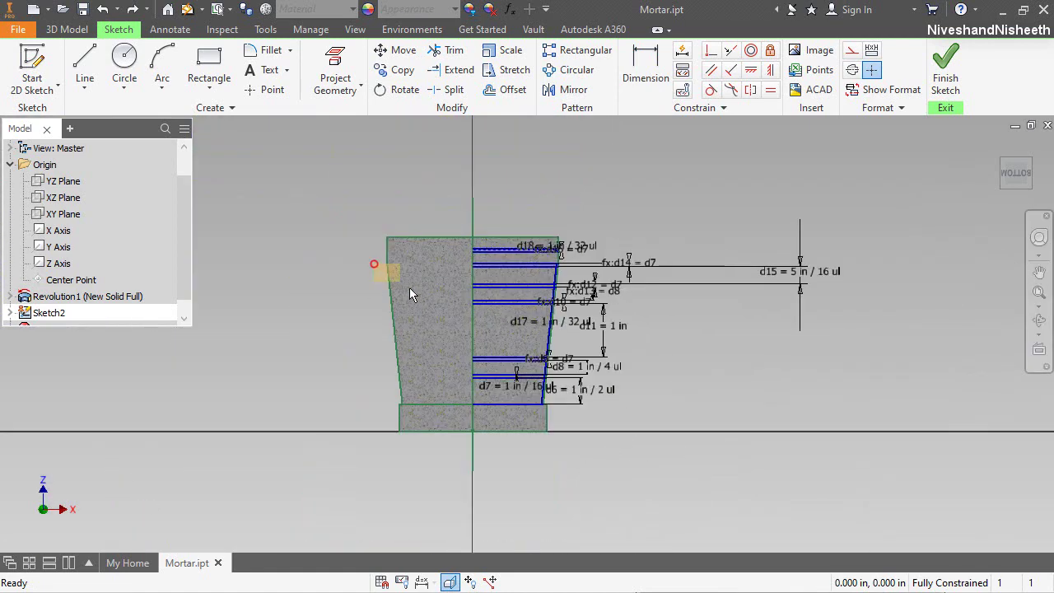
pyautogui.moveTo(412, 295)
pyautogui.mouseDown()
pyautogui.moveTo(565, 349)
pyautogui.moveTo(626, 473)
pyautogui.mouseUp()
pyautogui.scroll(-5, 531, 263)
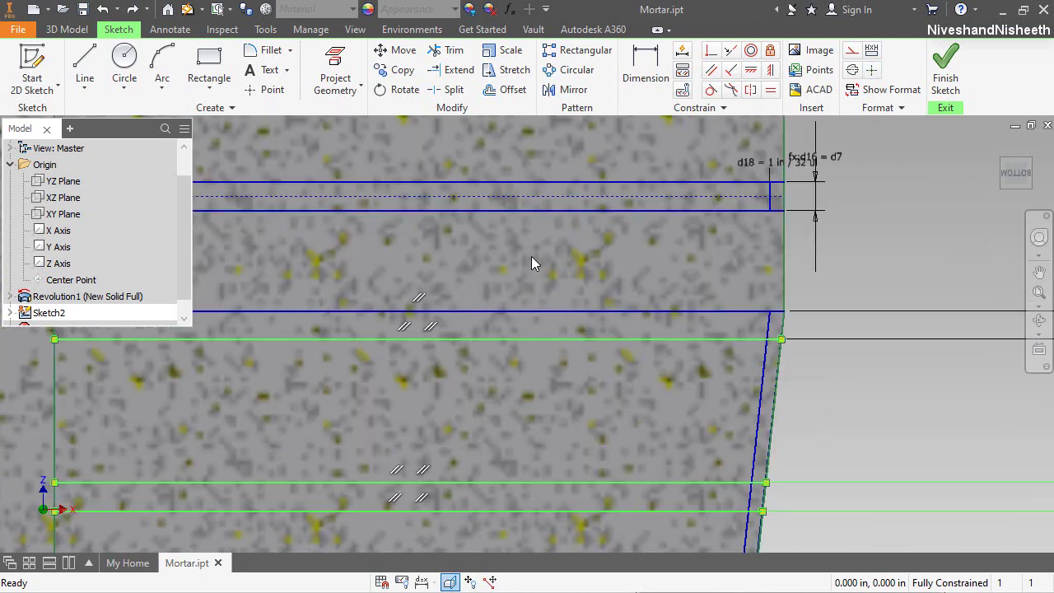
pyautogui.click(727, 312)
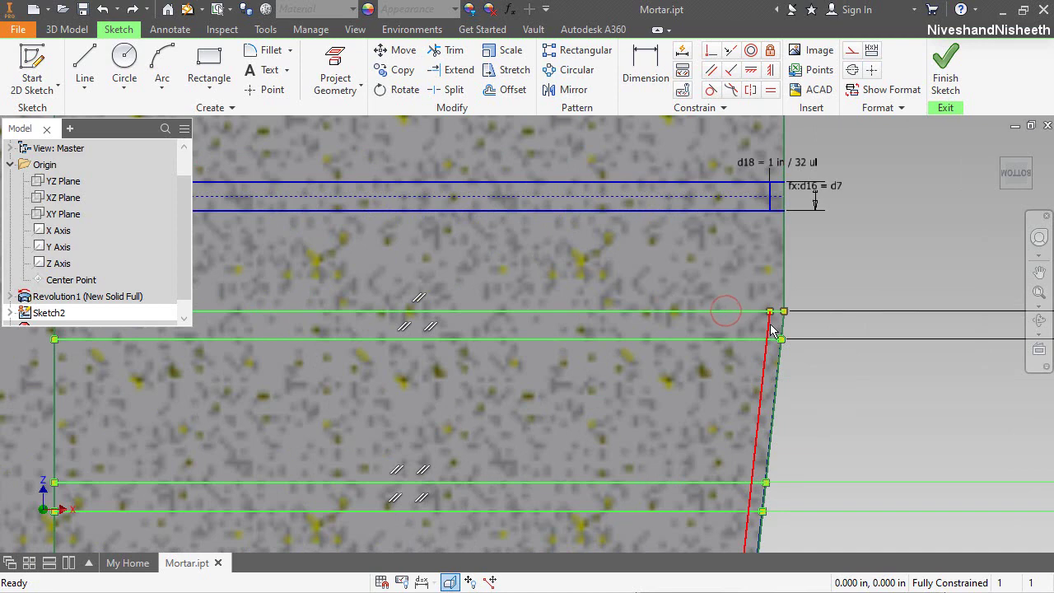
pyautogui.click(853, 52)
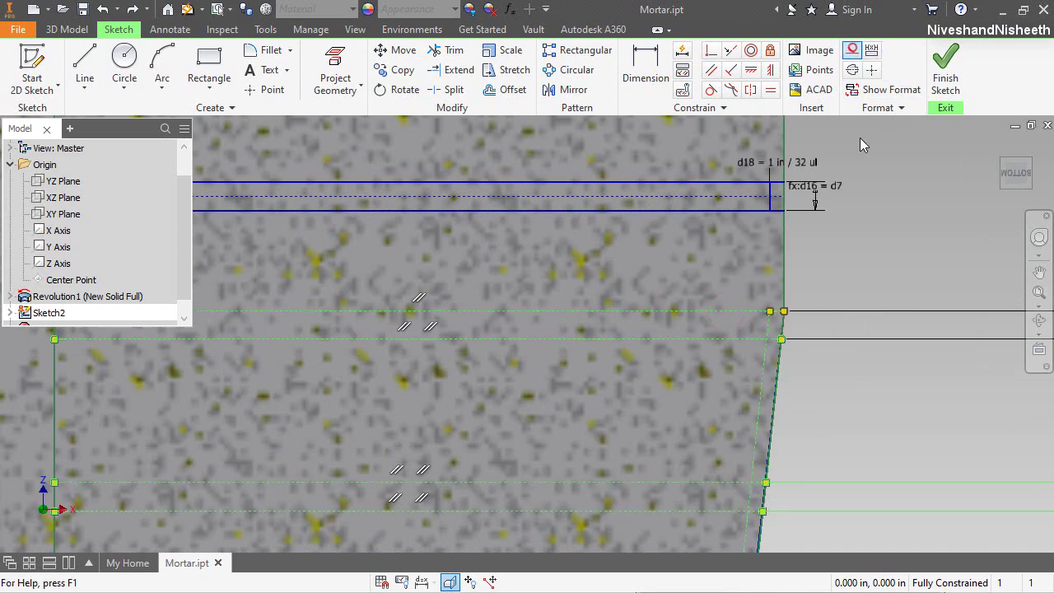
pyautogui.click(874, 226)
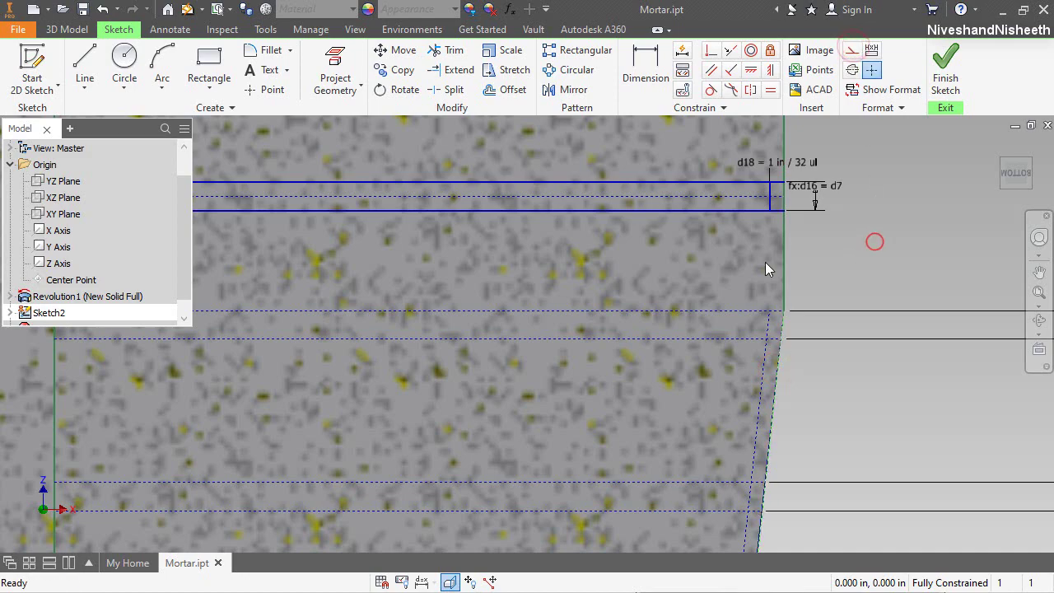
# Step: Draw a closed four-sided groove profile at the lowest pair of construction lines, between the offset slanted line and the slanted side edge
pyautogui.scroll(5, 765, 262)
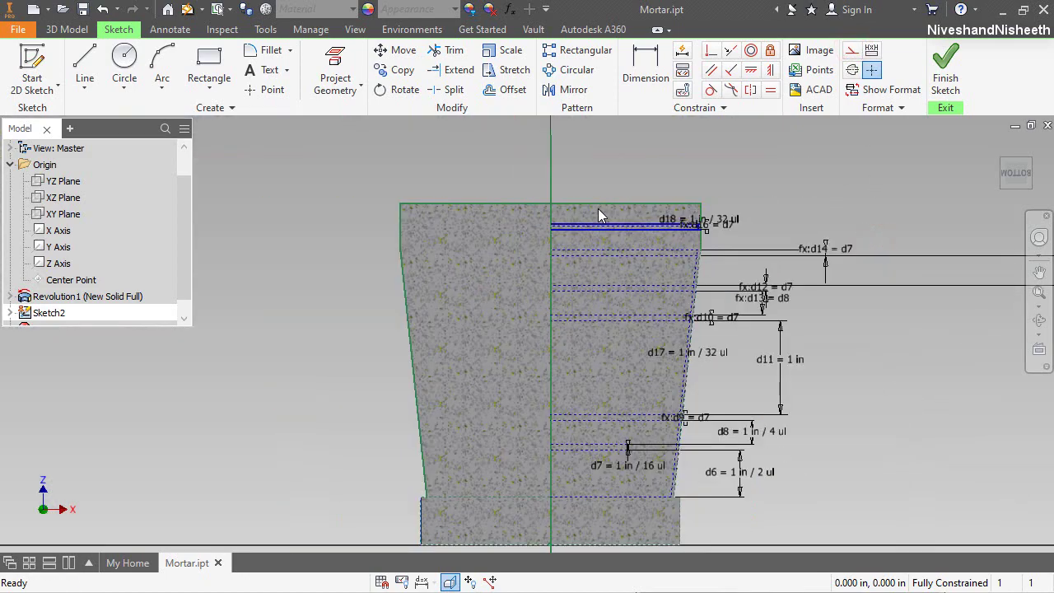
pyautogui.scroll(2, 598, 216)
pyautogui.scroll(-5, 622, 371)
pyautogui.scroll(-6, 699, 301)
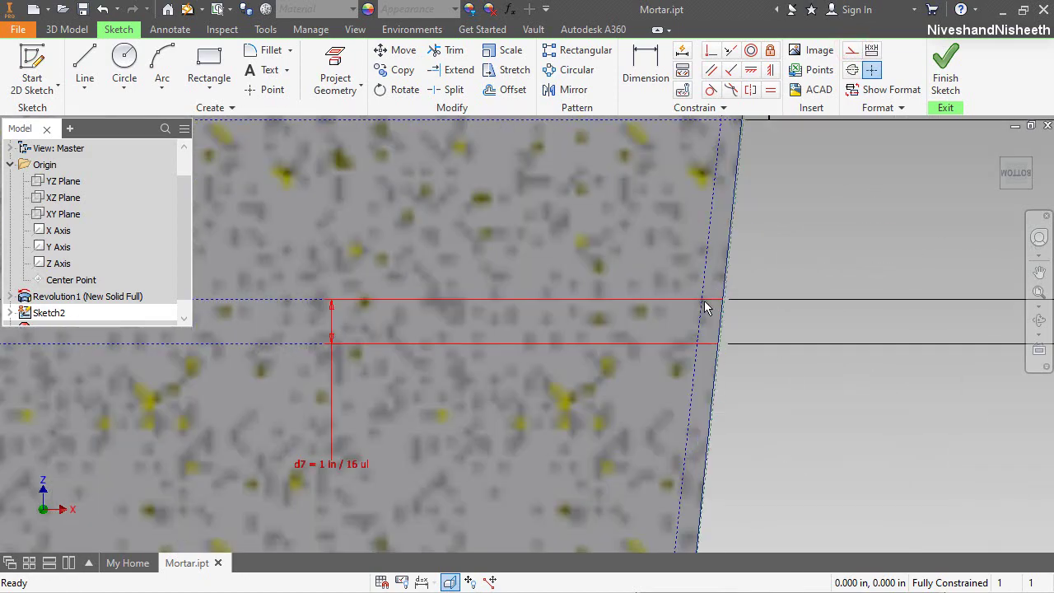
pyautogui.rightClick(804, 249)
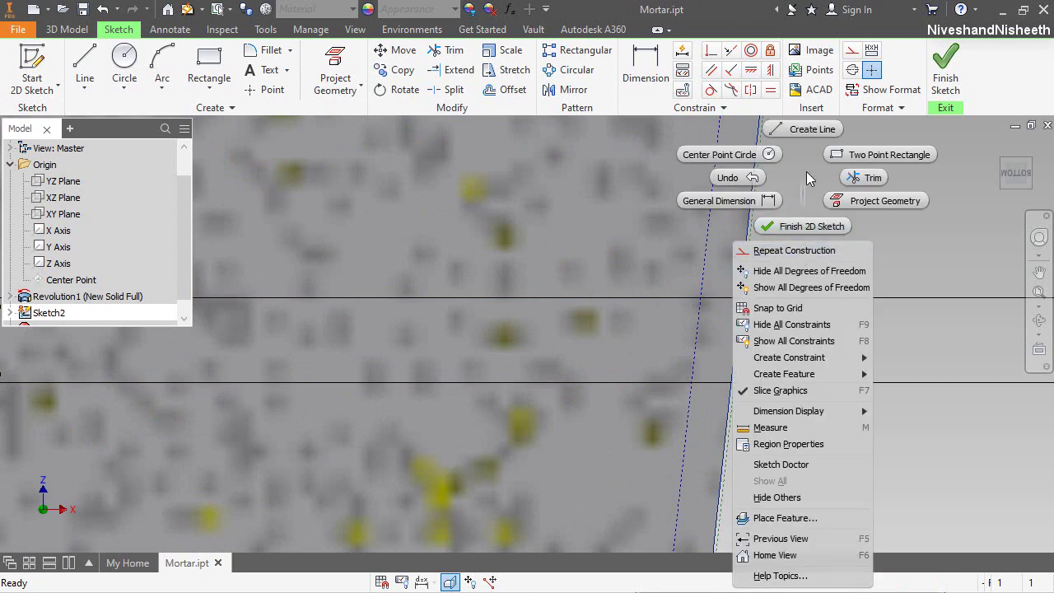
pyautogui.click(810, 129)
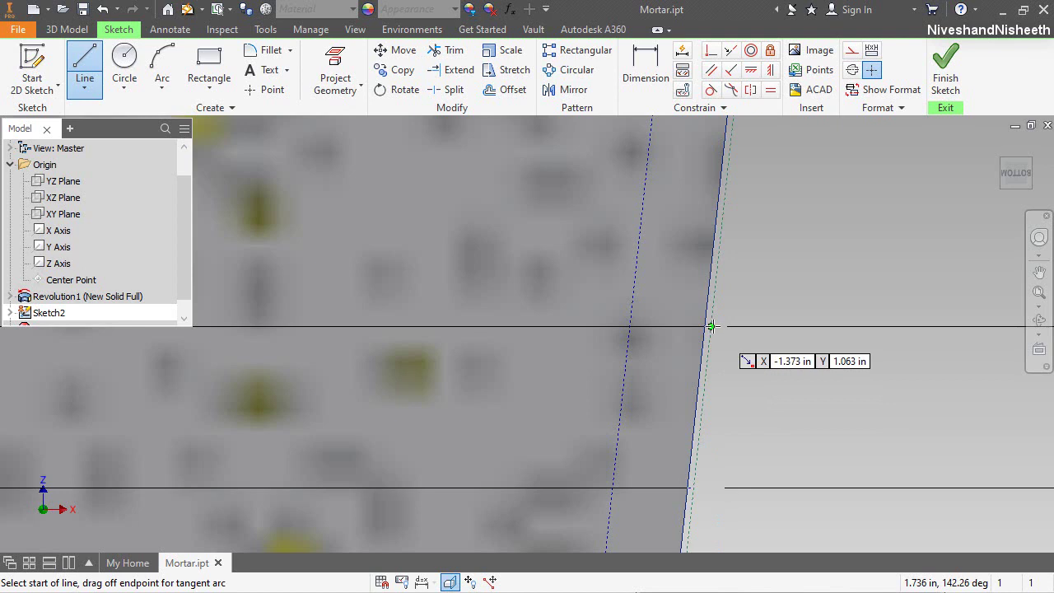
pyautogui.moveTo(712, 327)
pyautogui.mouseDown()
pyautogui.moveTo(713, 346)
pyautogui.moveTo(678, 324)
pyautogui.moveTo(665, 357)
pyautogui.moveTo(630, 327)
pyautogui.mouseUp()
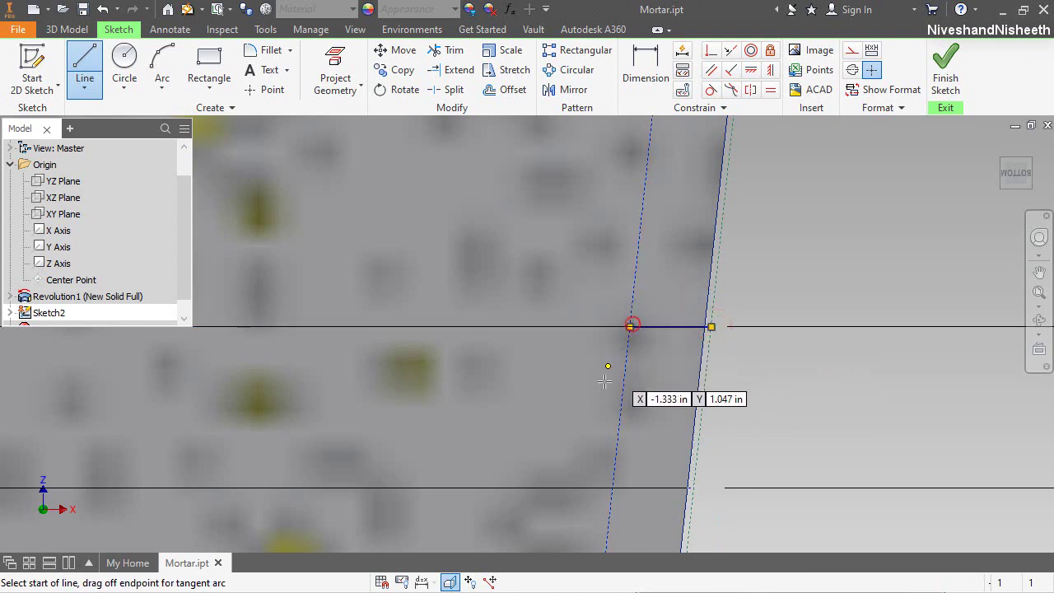
pyautogui.click(610, 490)
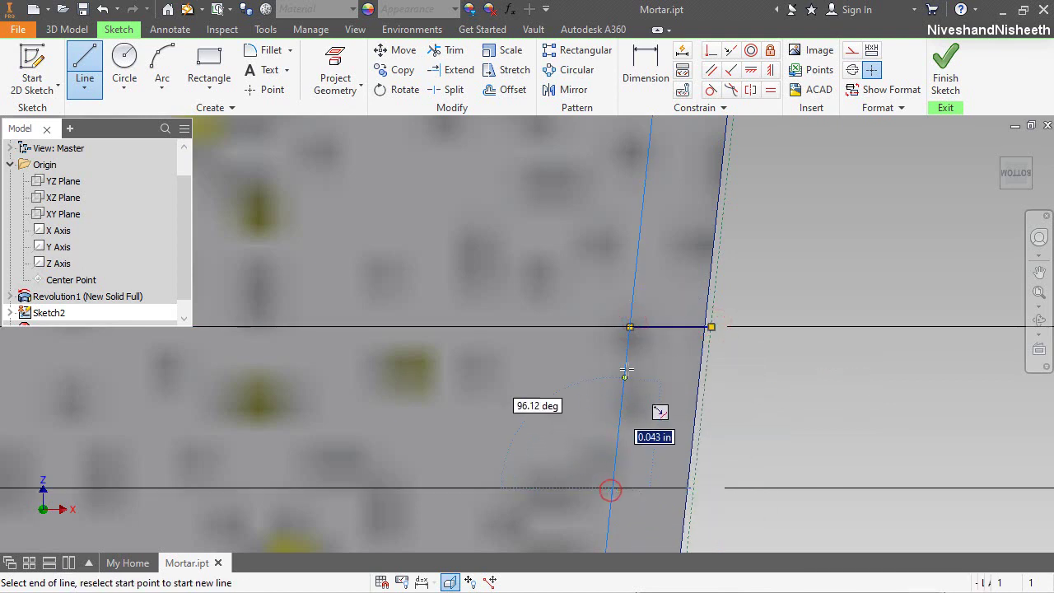
pyautogui.click(630, 327)
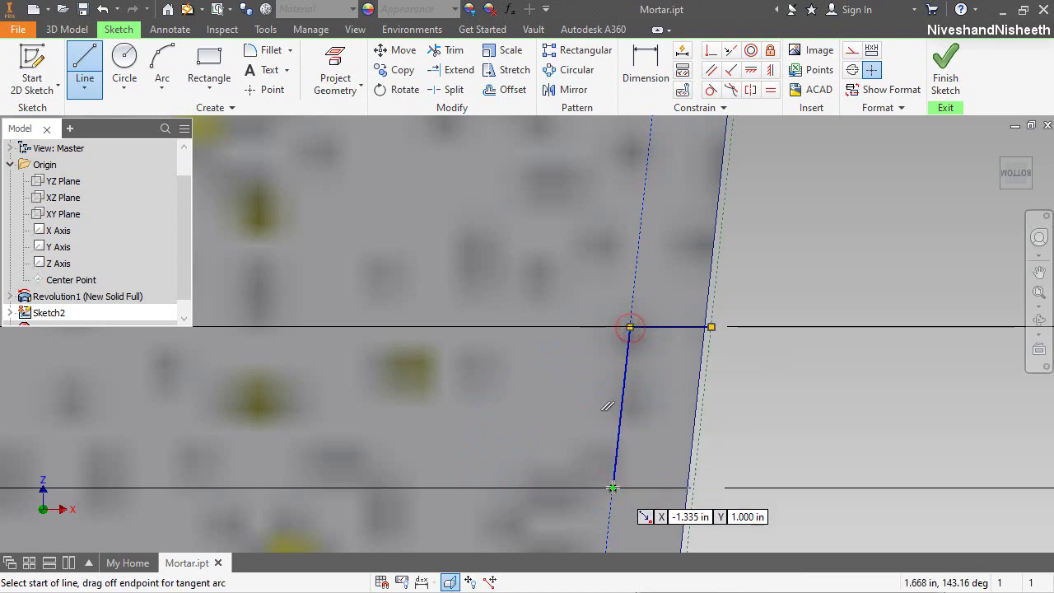
pyautogui.click(613, 488)
pyautogui.click(695, 487)
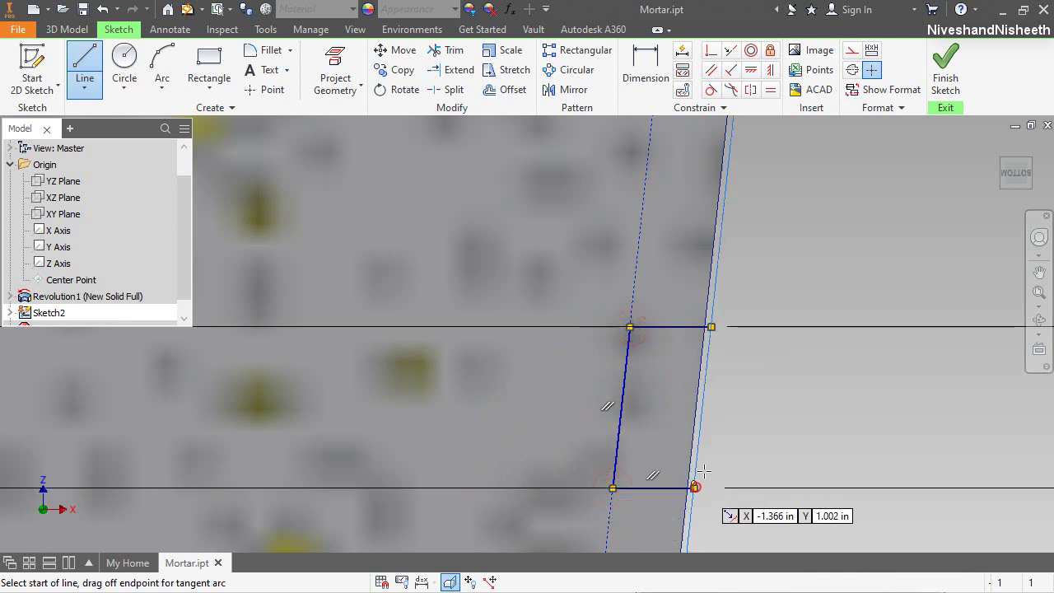
pyautogui.click(695, 488)
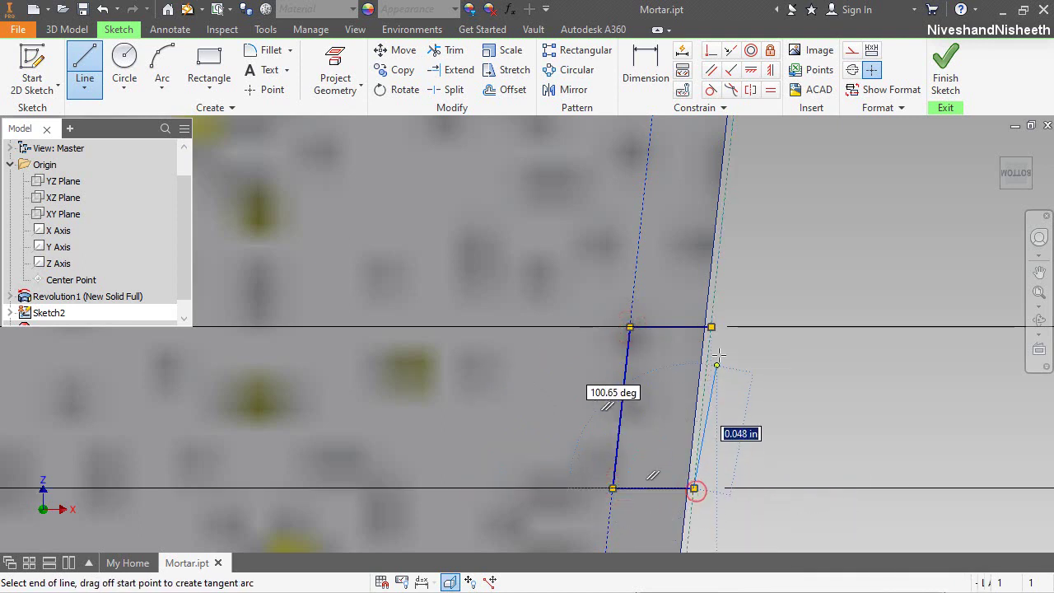
pyautogui.click(710, 327)
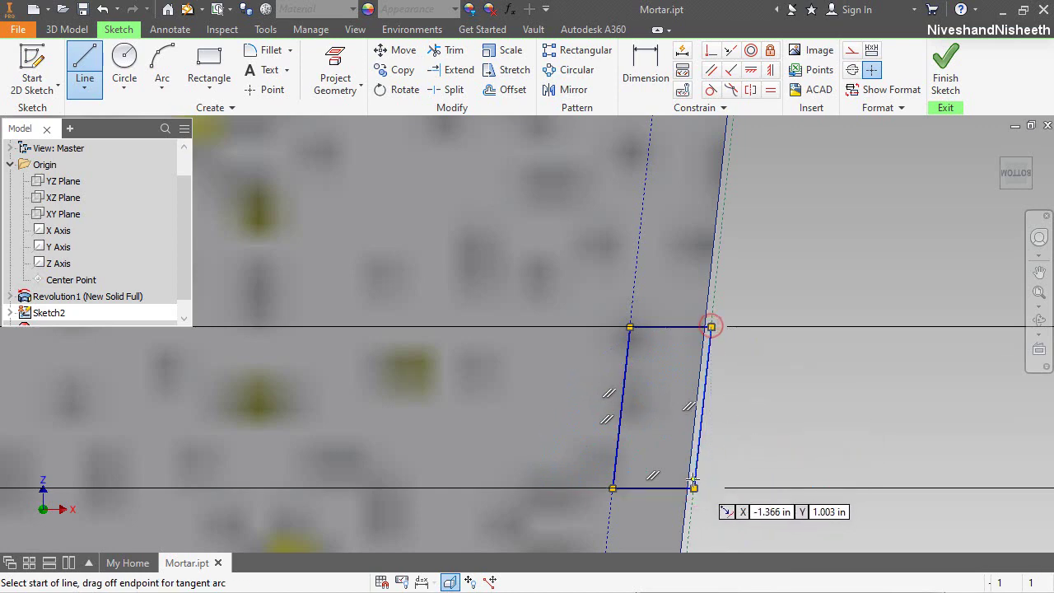
# Step: Draw a closed four-line groove profile at the second pair of construction lines from the base, between the offset line and the slanted side edge
pyautogui.scroll(5, 696, 486)
pyautogui.scroll(2, 714, 259)
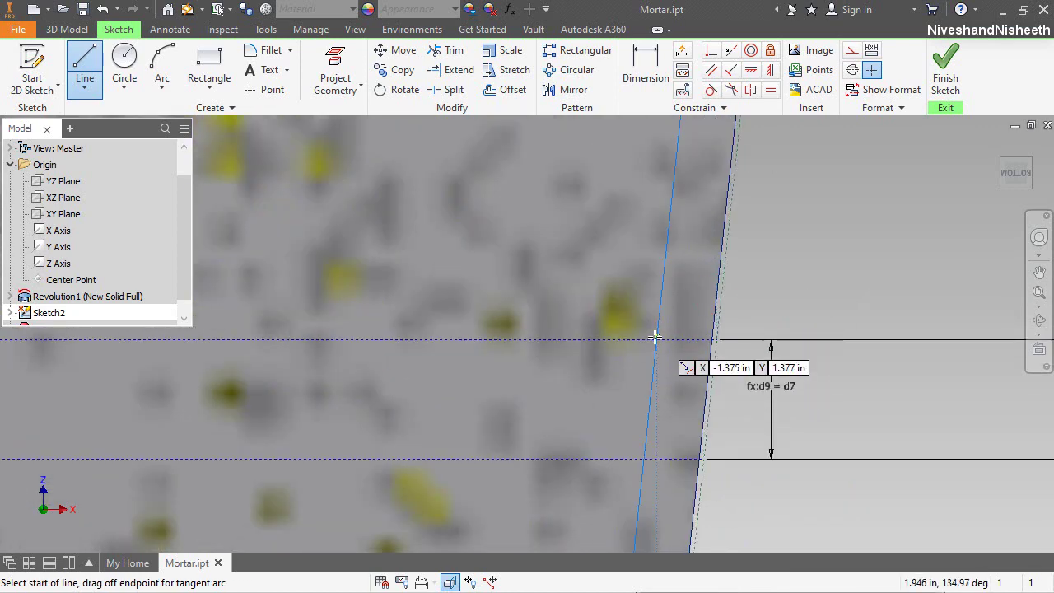
pyautogui.click(656, 339)
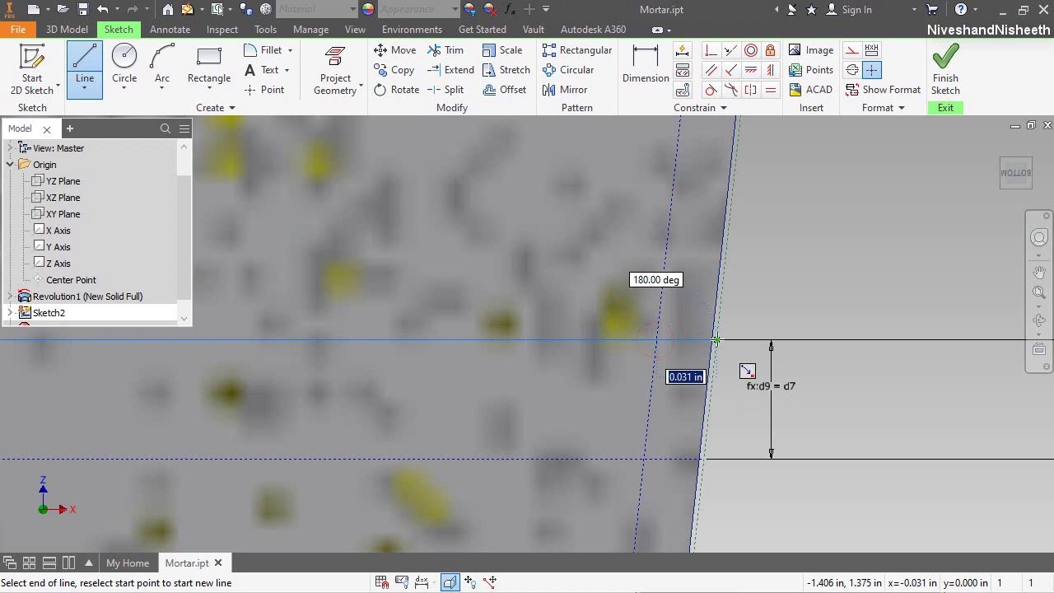
pyautogui.click(716, 339)
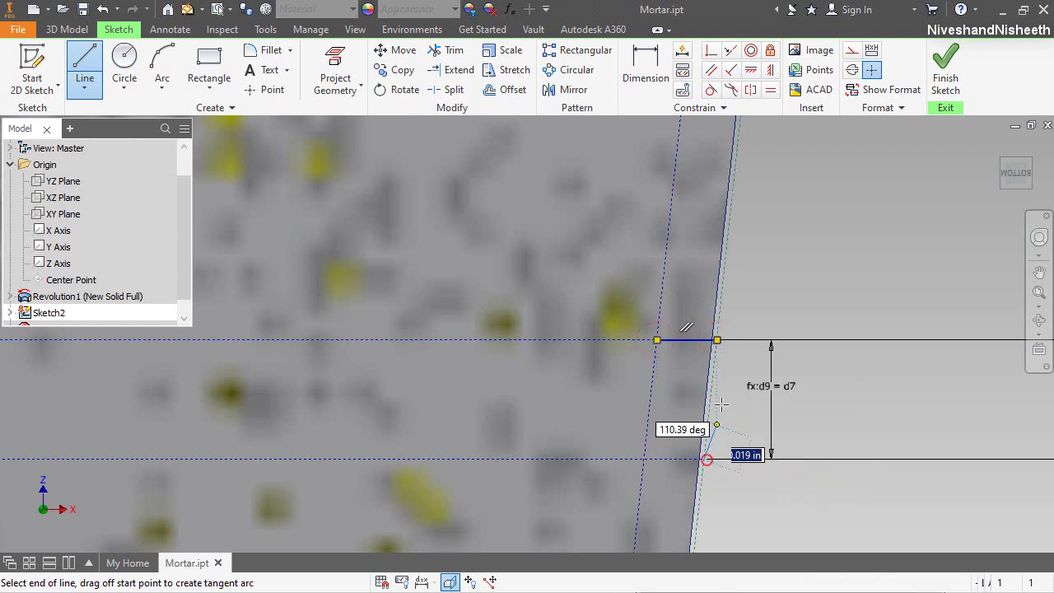
pyautogui.click(716, 339)
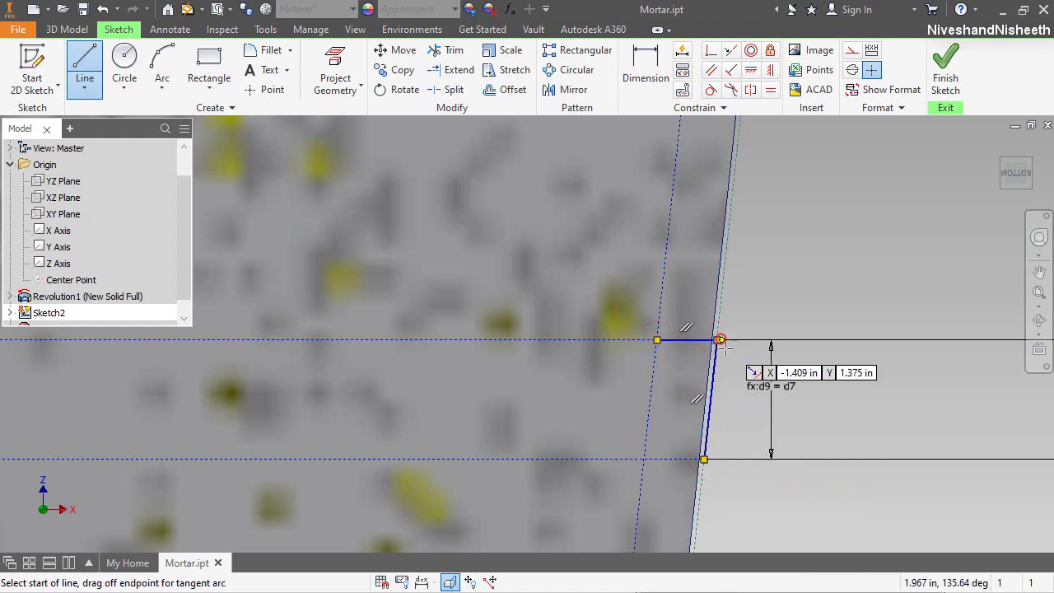
pyautogui.click(704, 459)
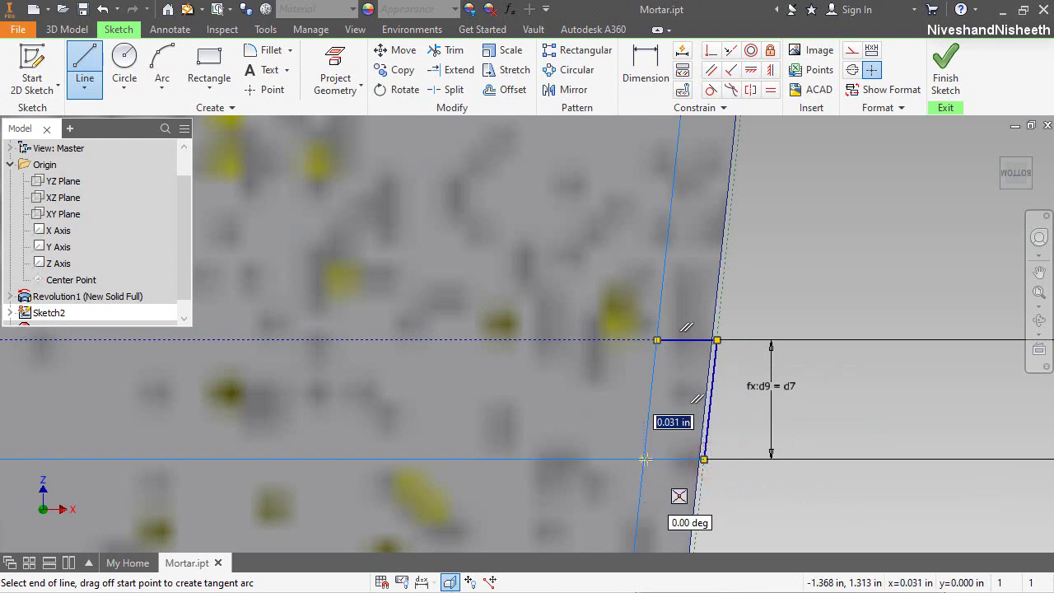
pyautogui.click(645, 459)
pyautogui.click(645, 458)
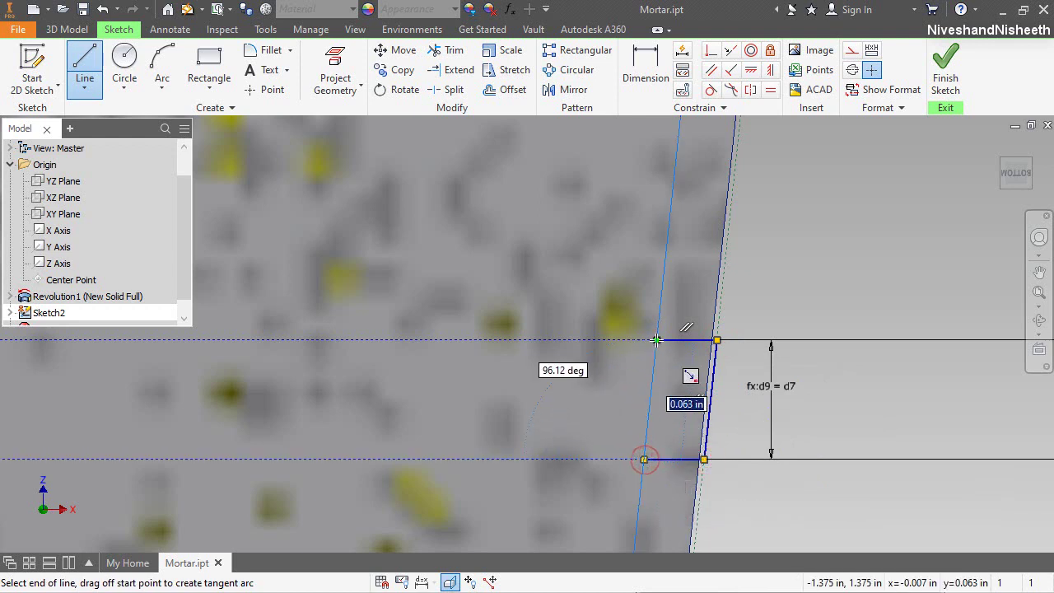
pyautogui.click(657, 340)
pyautogui.press('Escape')
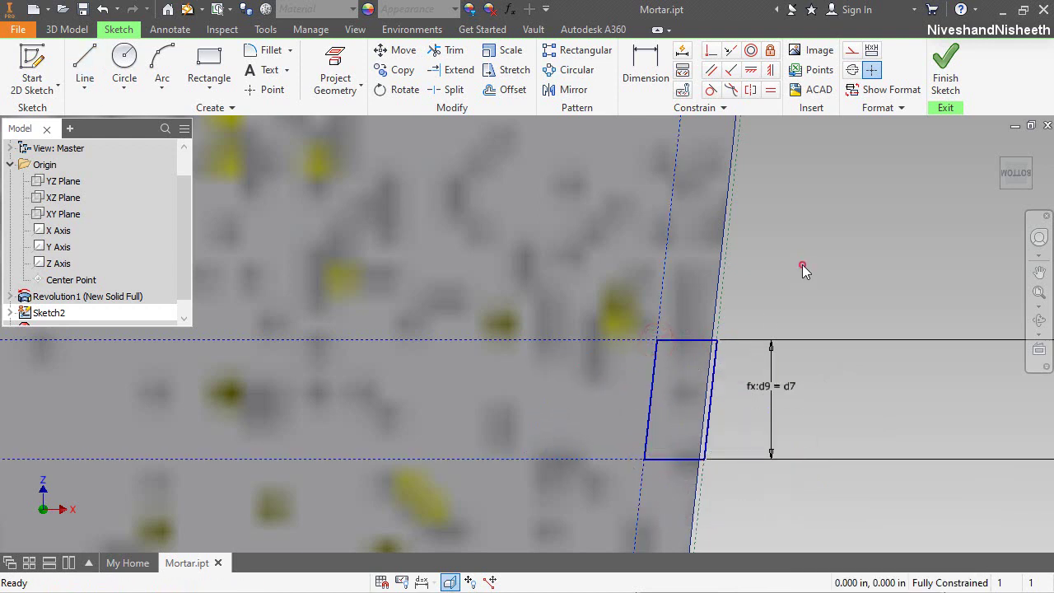
# Step: Outline the third groove from the base with four lines joining its construction-line pair, the offset slanted line and the slanted side edge
pyautogui.scroll(-3, 715, 436)
pyautogui.scroll(-3, 715, 437)
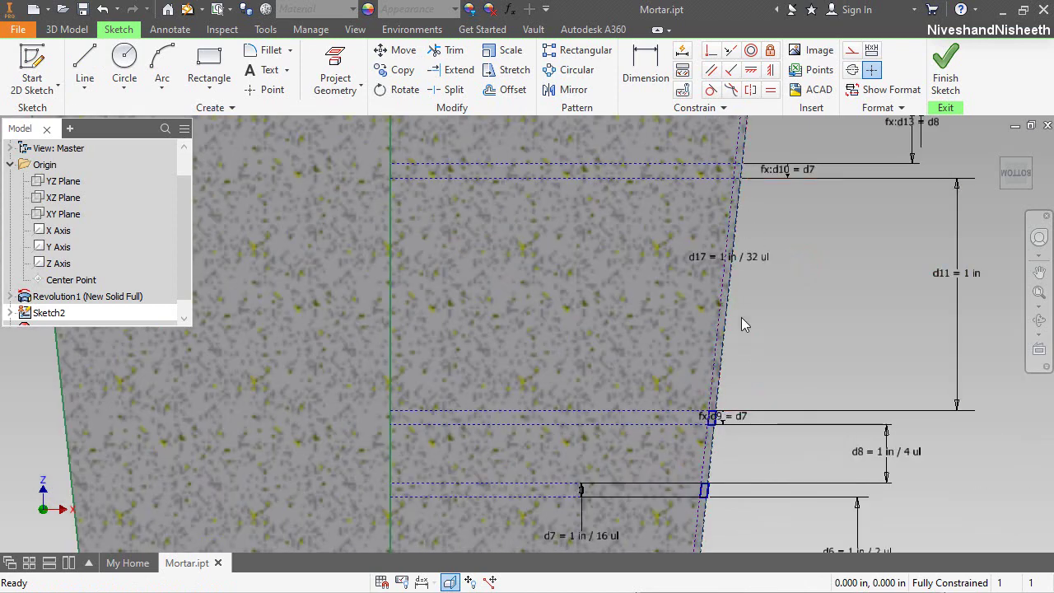
pyautogui.scroll(-2, 741, 247)
pyautogui.scroll(6, 754, 300)
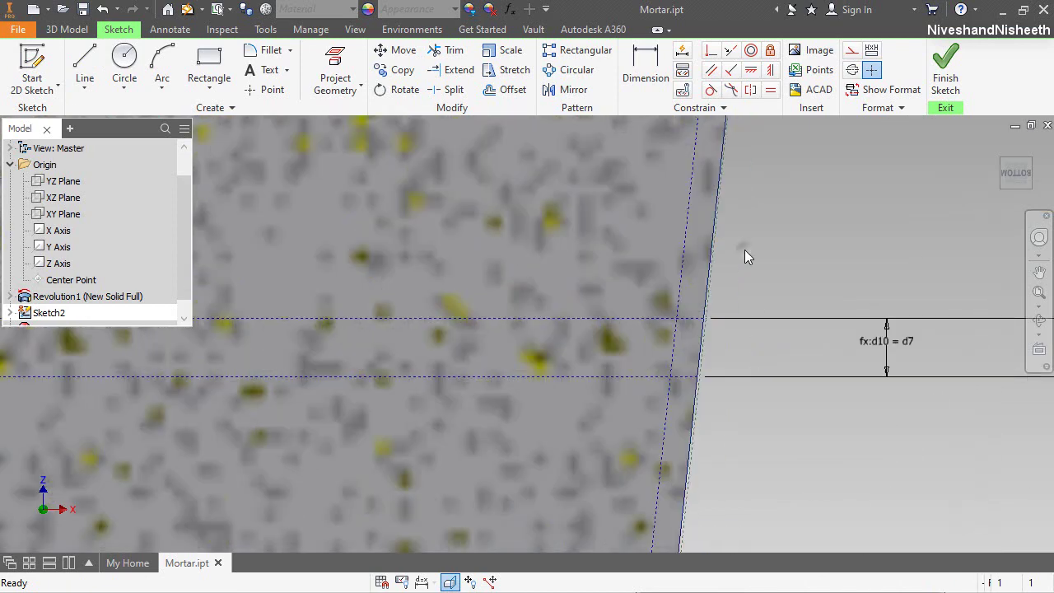
pyautogui.rightClick(745, 179)
pyautogui.click(746, 131)
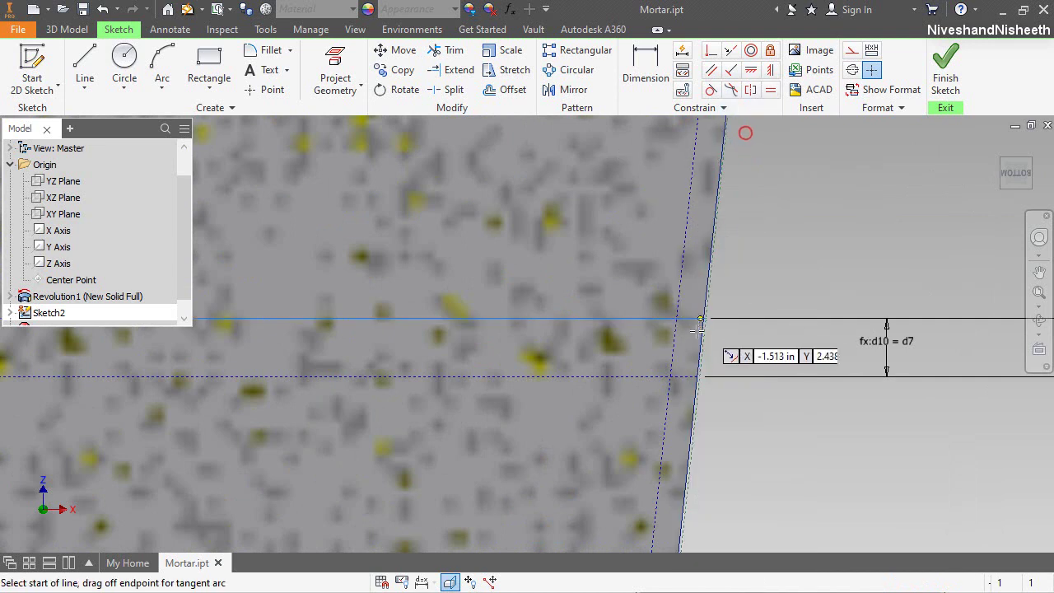
pyautogui.click(704, 318)
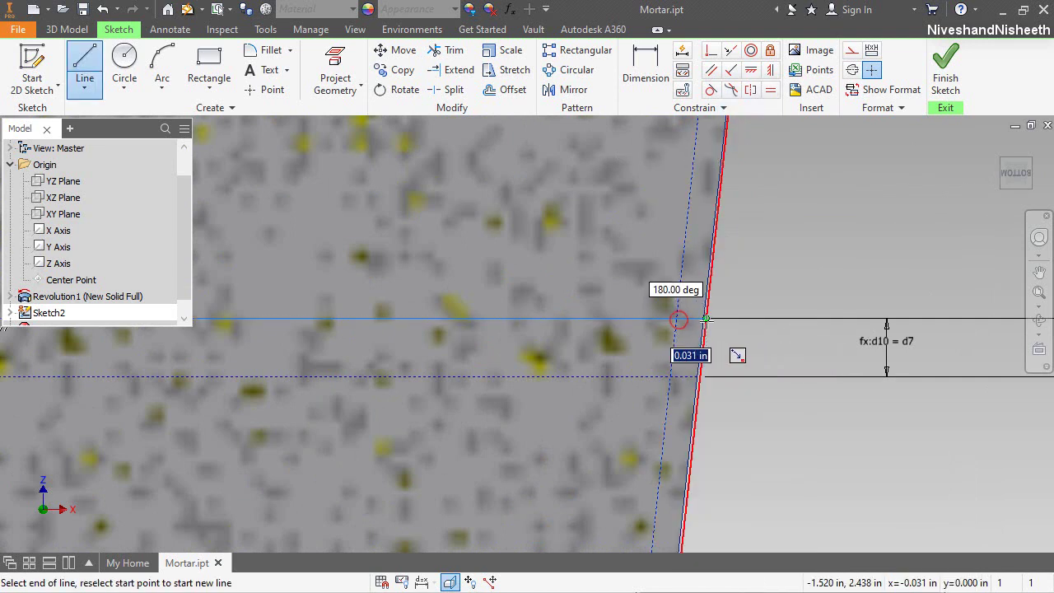
pyautogui.press('Return')
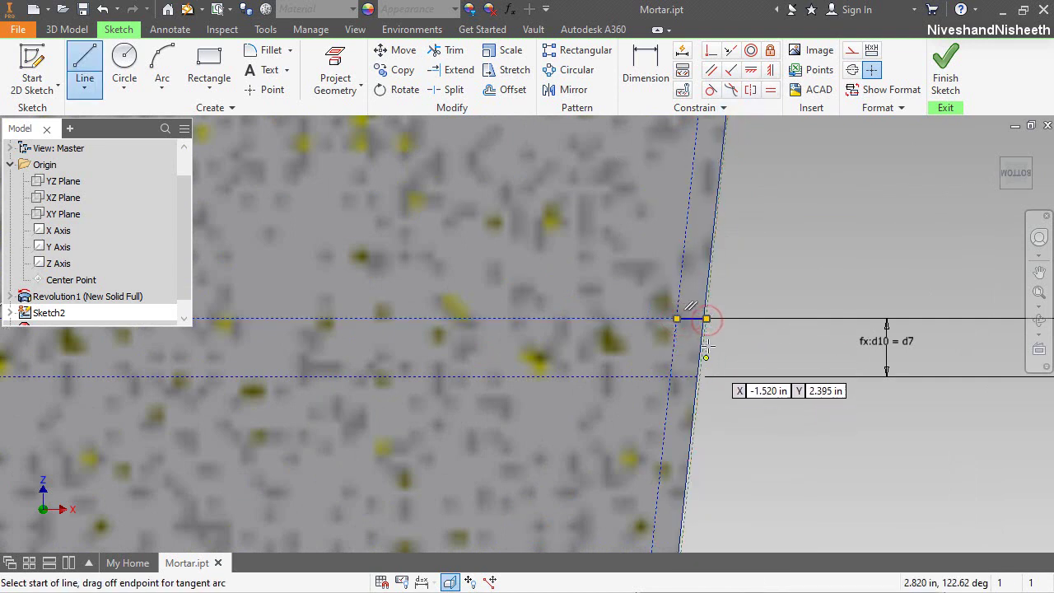
pyautogui.click(706, 319)
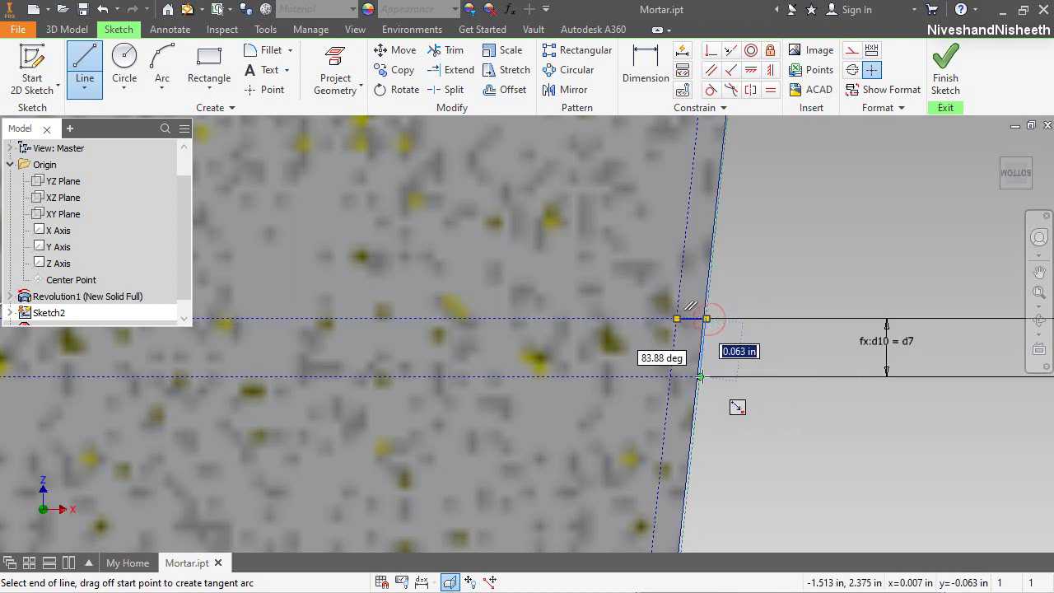
pyautogui.doubleClick(700, 378)
pyautogui.click(700, 377)
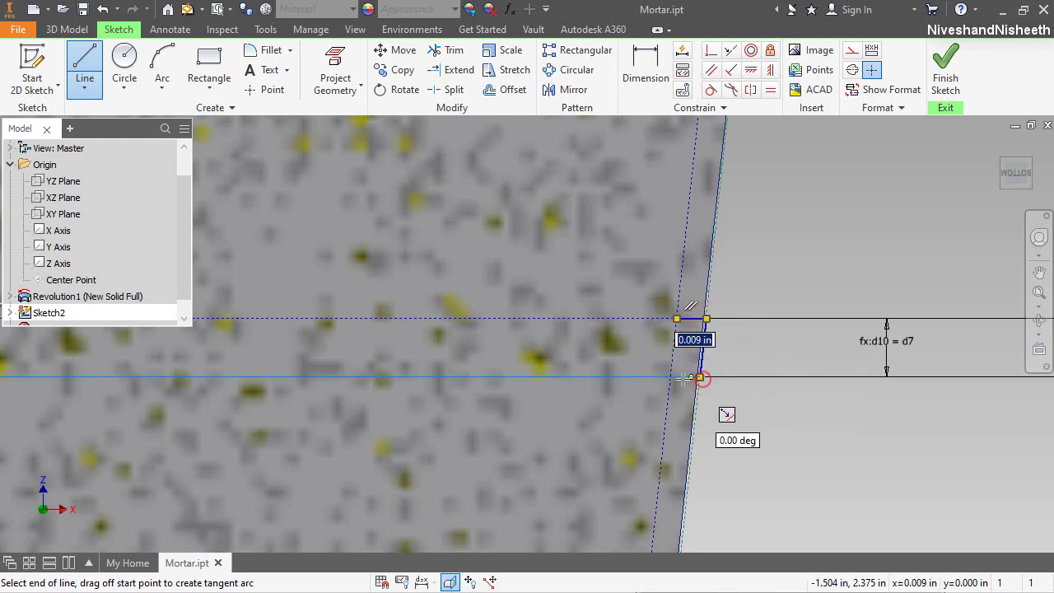
pyautogui.press('Escape')
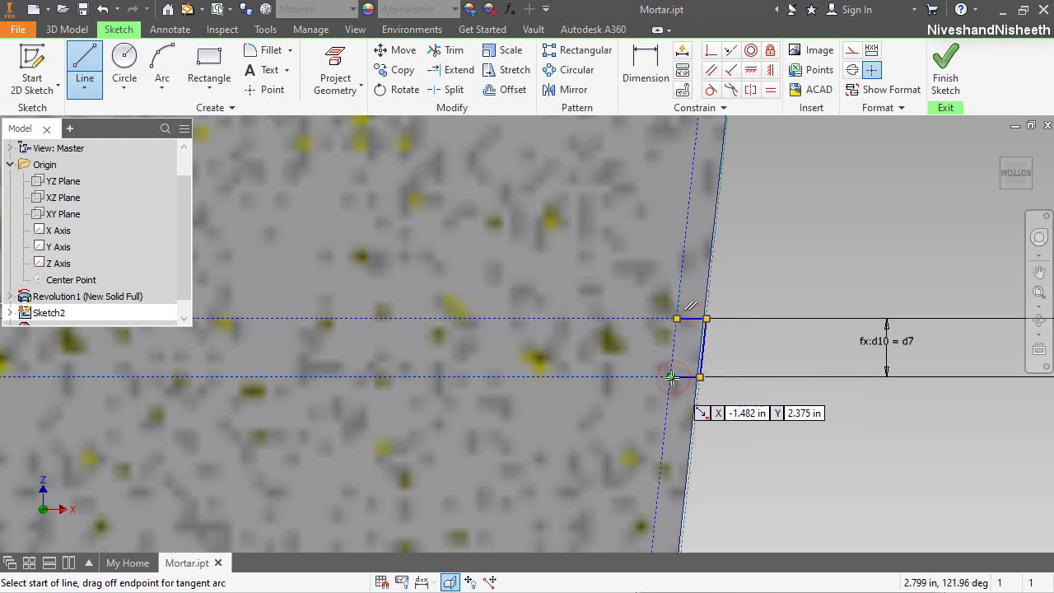
pyautogui.click(672, 377)
pyautogui.doubleClick(677, 318)
# Step: Draw the upper, outer and lower edges of the fourth groove profile from the base, between the offset slanted line and the slanted side edge
pyautogui.scroll(-3, 683, 322)
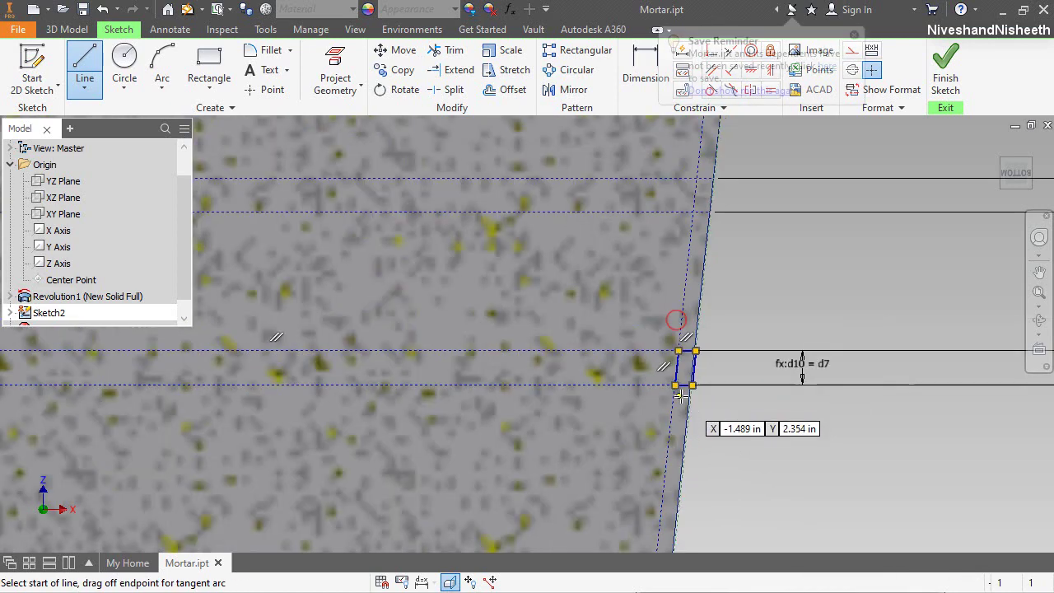
pyautogui.click(640, 251)
pyautogui.doubleClick(676, 250)
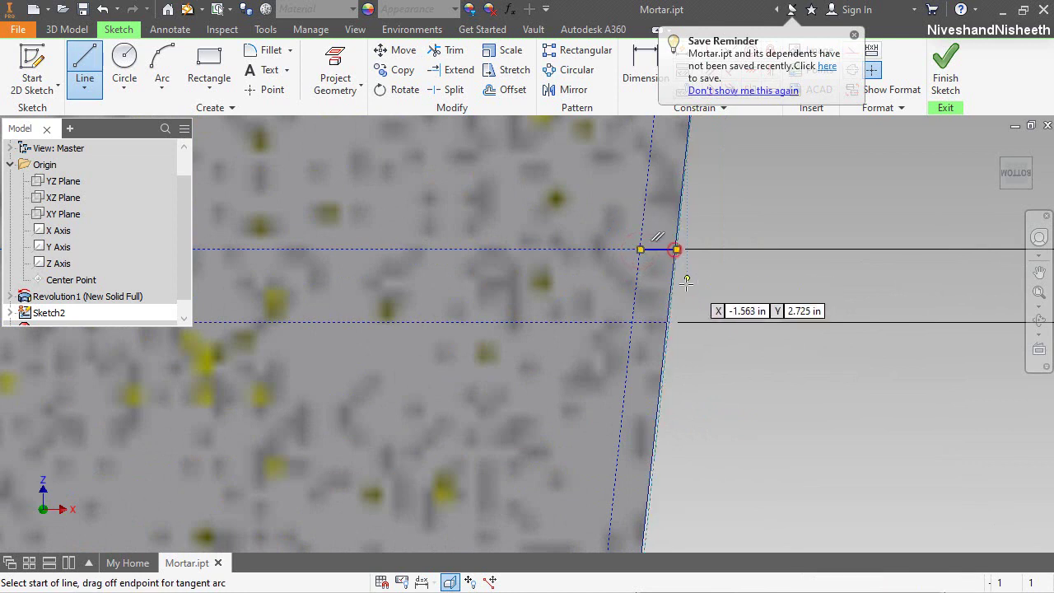
pyautogui.click(669, 322)
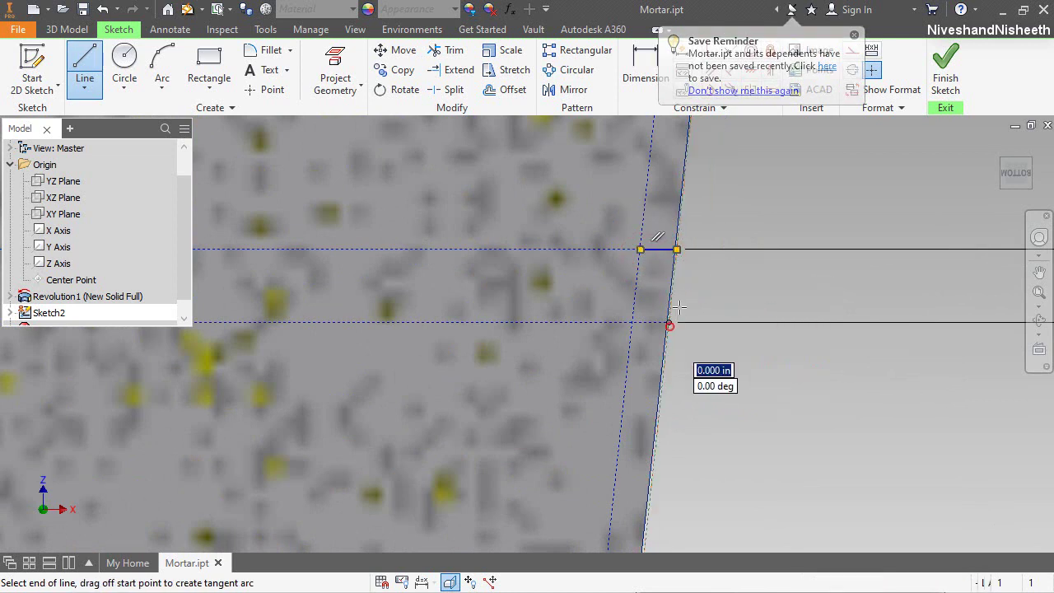
pyautogui.doubleClick(676, 249)
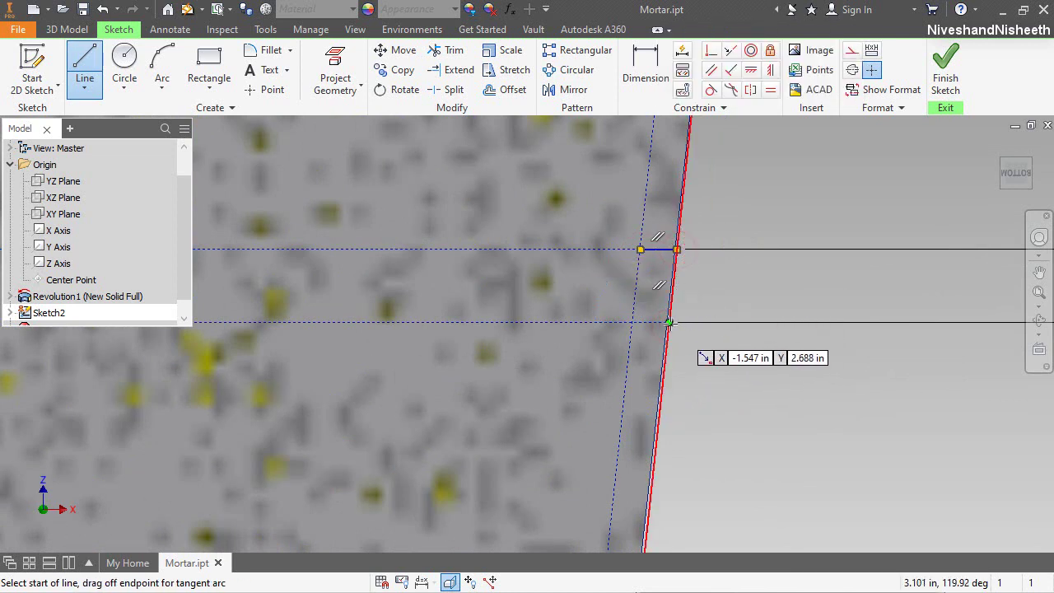
pyautogui.click(670, 322)
pyautogui.doubleClick(632, 323)
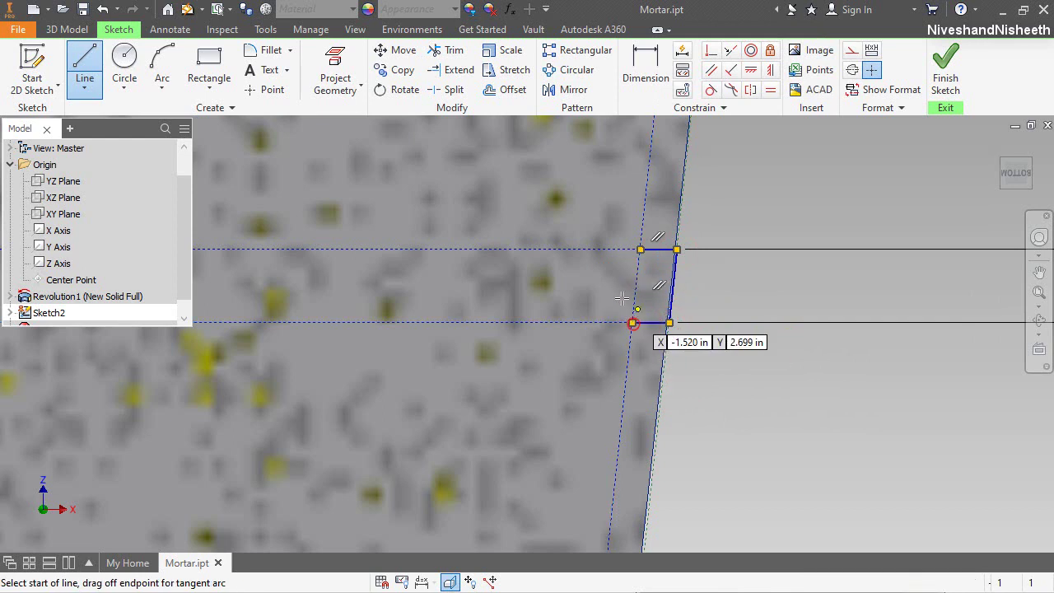
# Step: Close the small groove profile with a line along the inner offset construction line
pyautogui.click(631, 323)
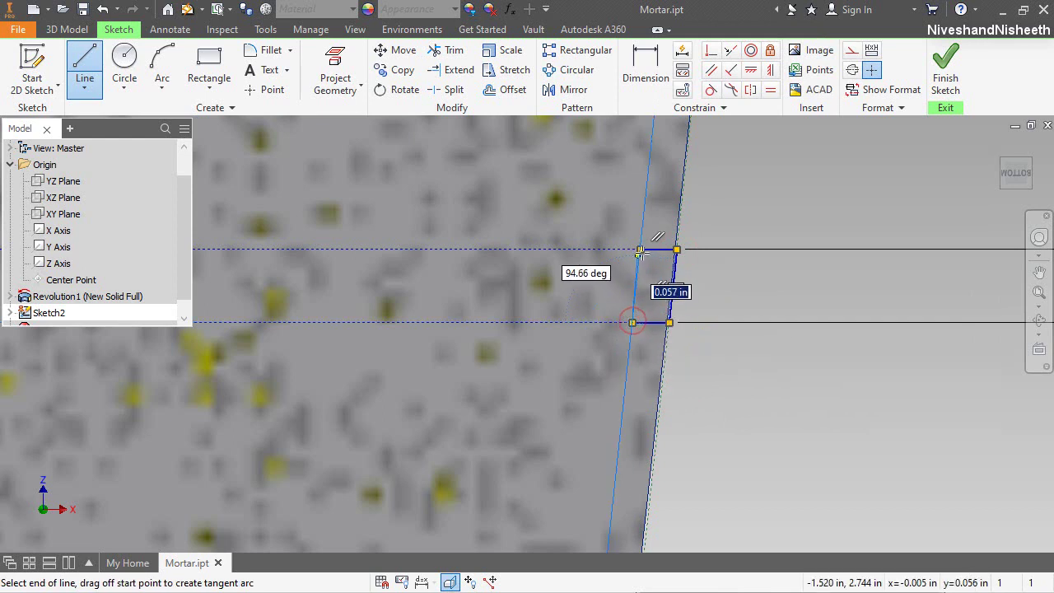
pyautogui.click(641, 248)
# Step: Draw a closed four-sided groove profile at the top of the tapered edge, between the two horizontal construction lines and the inner offset line
pyautogui.scroll(-4, 663, 321)
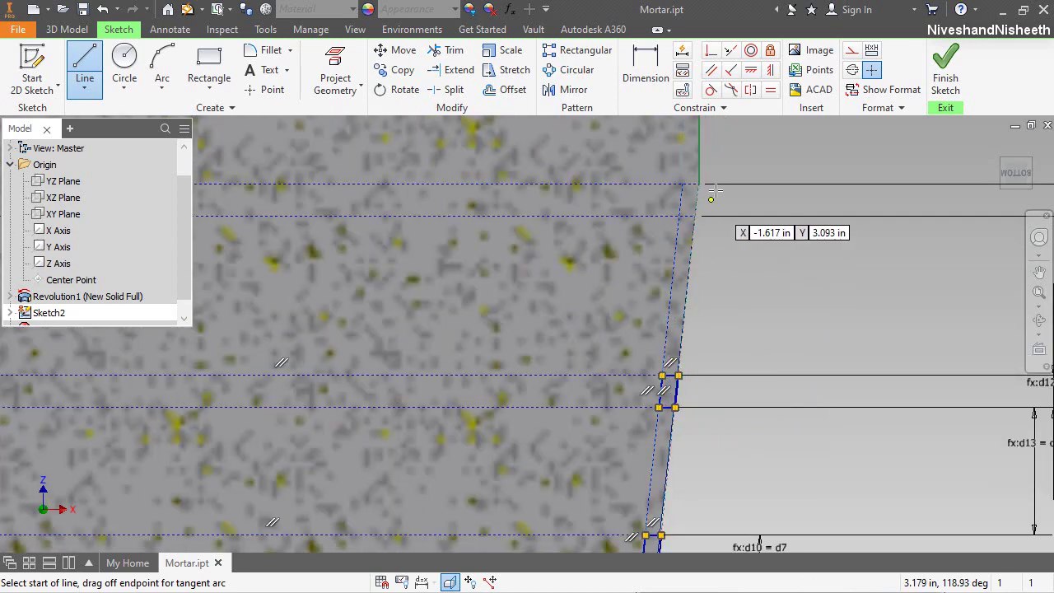
pyautogui.scroll(3, 716, 189)
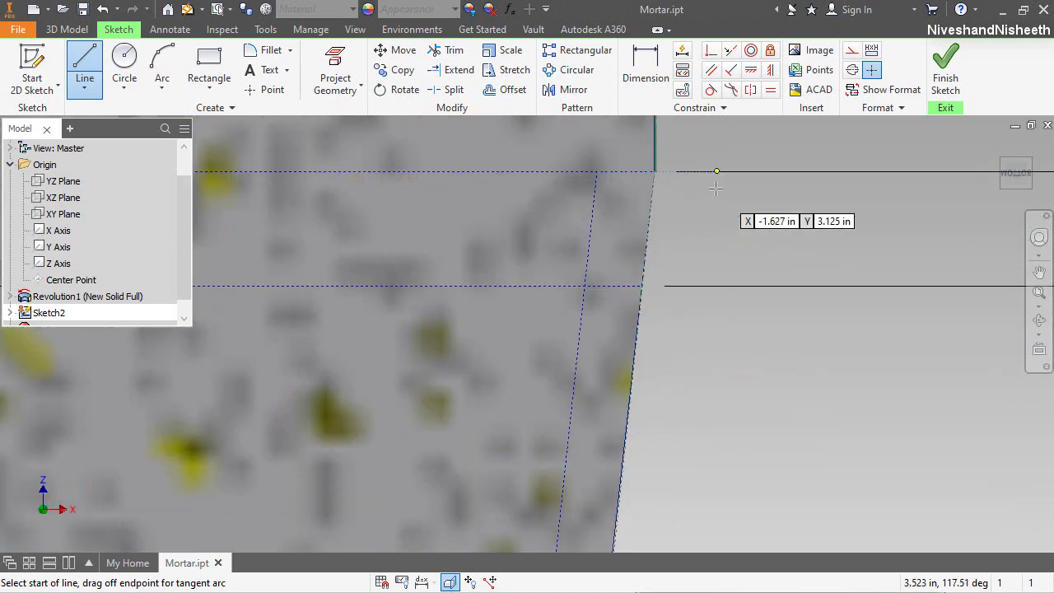
pyautogui.scroll(-2, 602, 170)
pyautogui.click(590, 173)
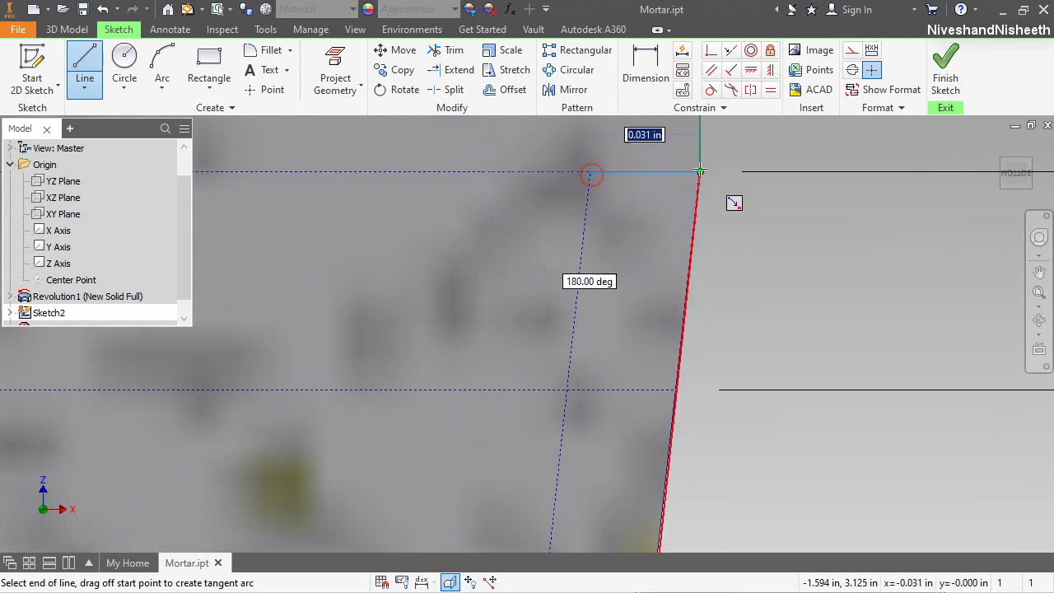
pyautogui.click(700, 172)
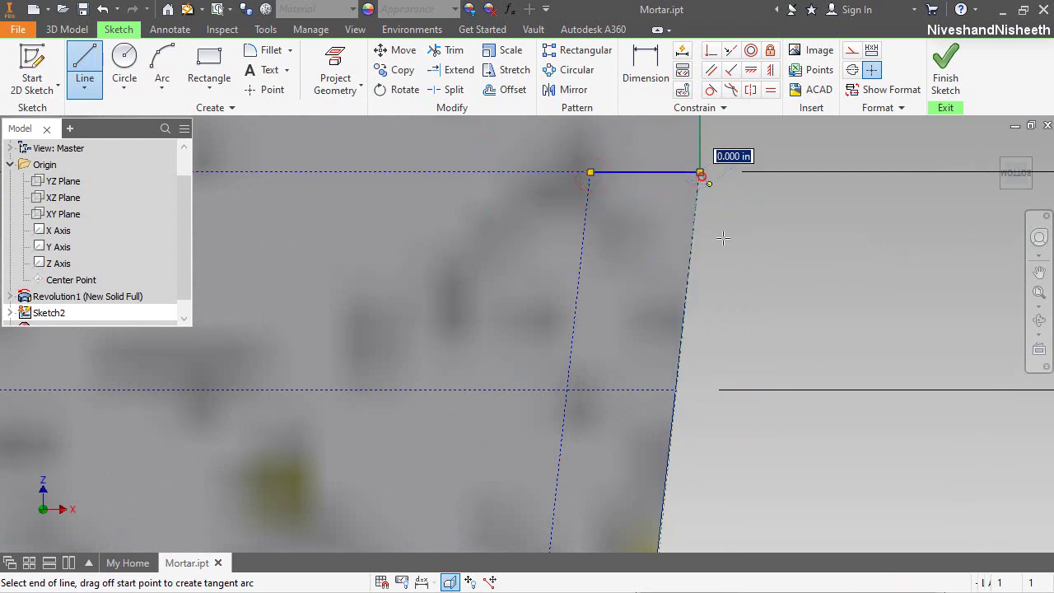
pyautogui.doubleClick(677, 390)
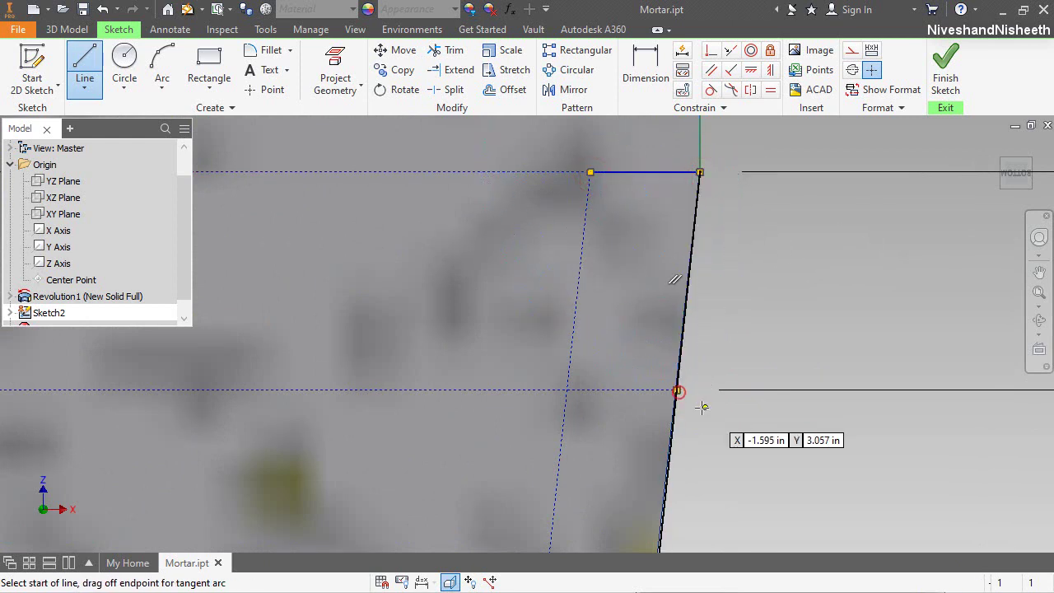
pyautogui.click(676, 390)
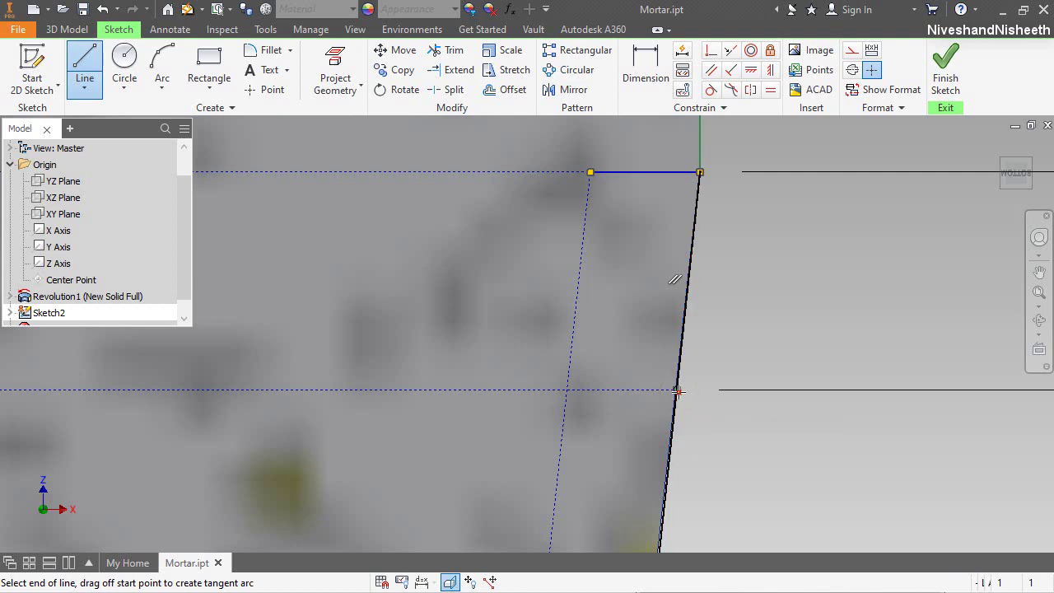
pyautogui.click(567, 390)
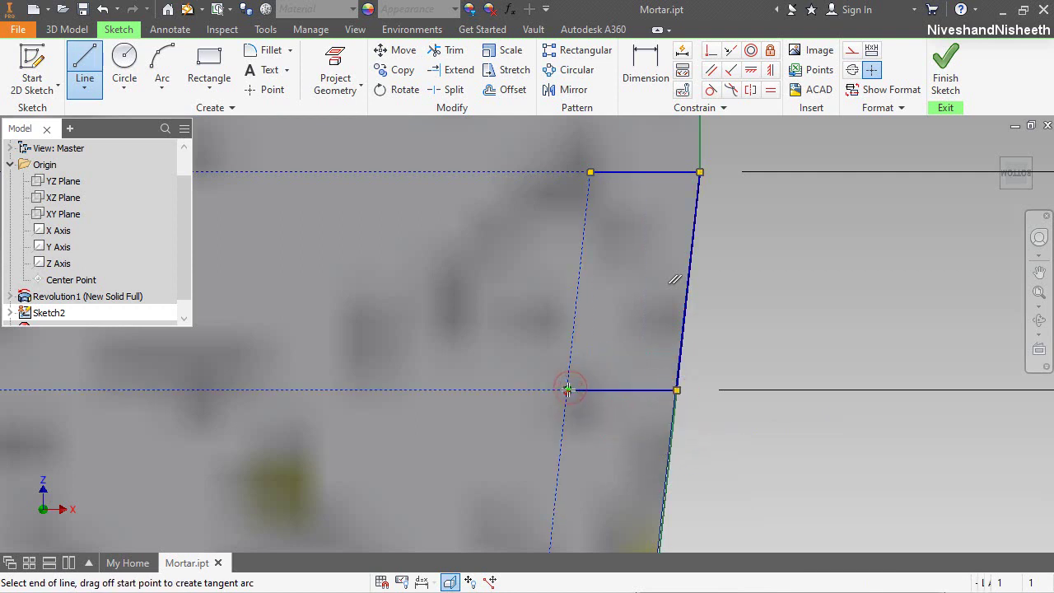
pyautogui.click(591, 173)
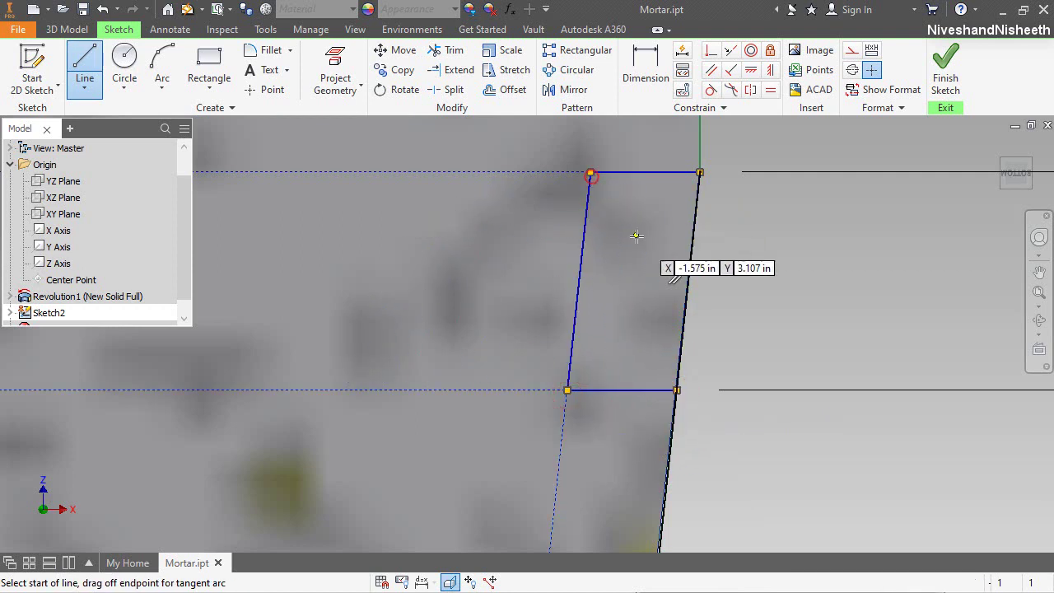
pyautogui.rightClick(636, 237)
pyautogui.click(696, 238)
# Step: Start a Revolve and select all six small groove profiles along the outer edge as its profiles
pyautogui.scroll(-5, 725, 325)
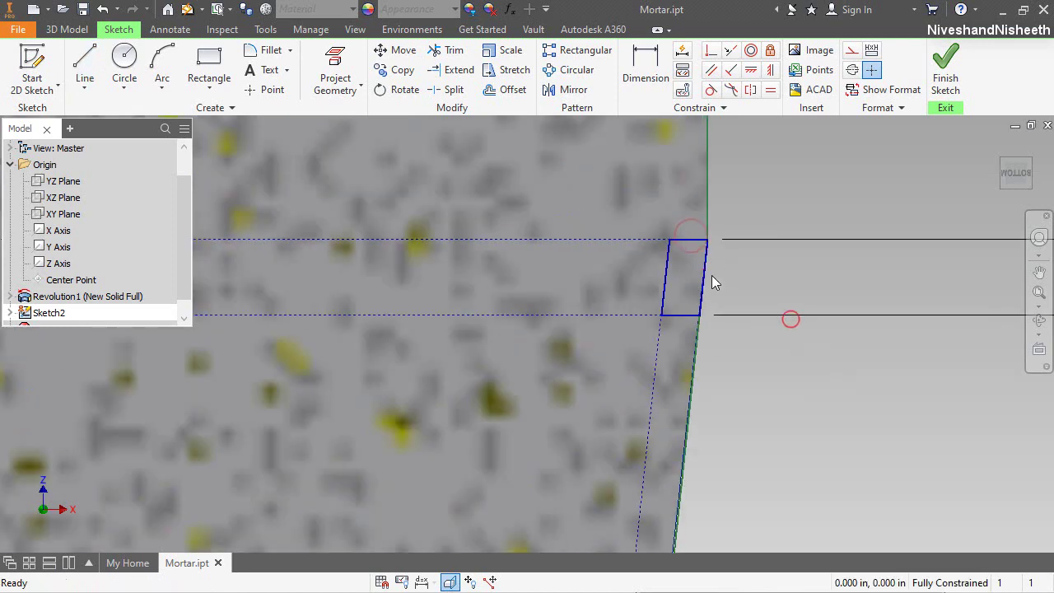
pyautogui.scroll(5, 696, 233)
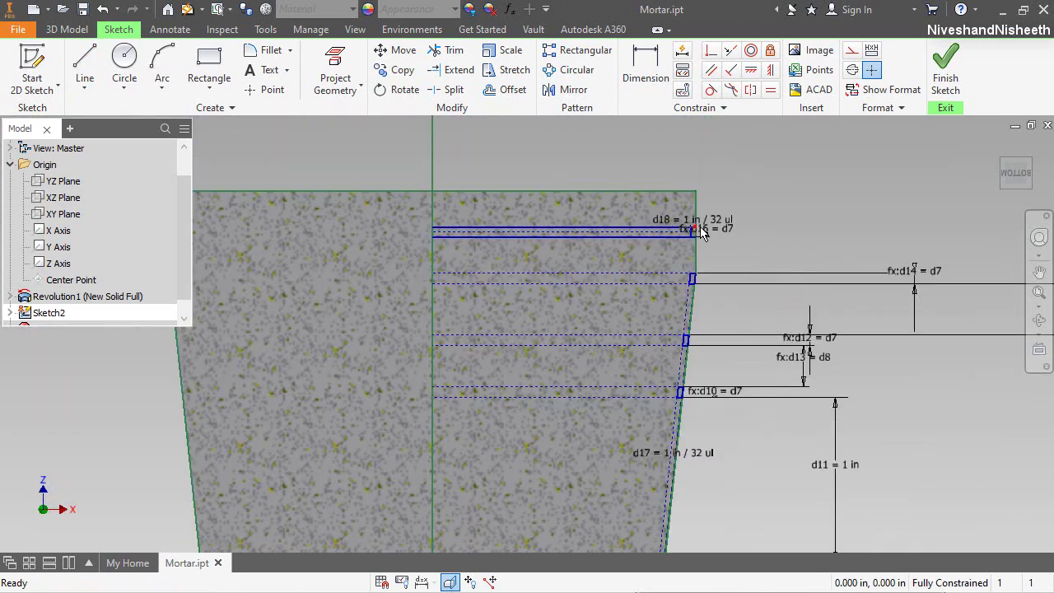
pyautogui.rightClick(810, 192)
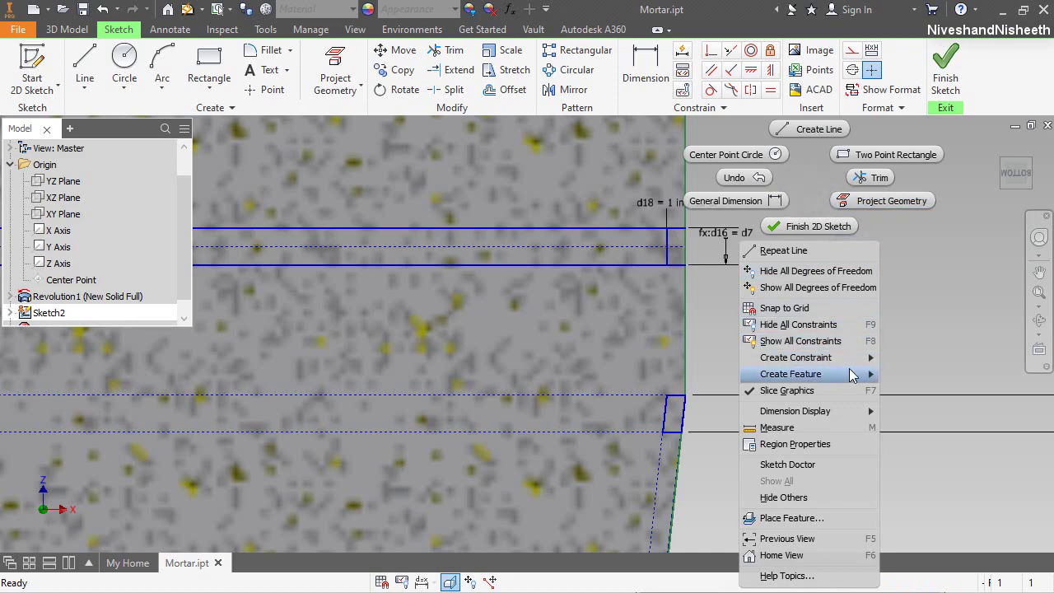
pyautogui.moveTo(857, 378)
pyautogui.click(902, 379)
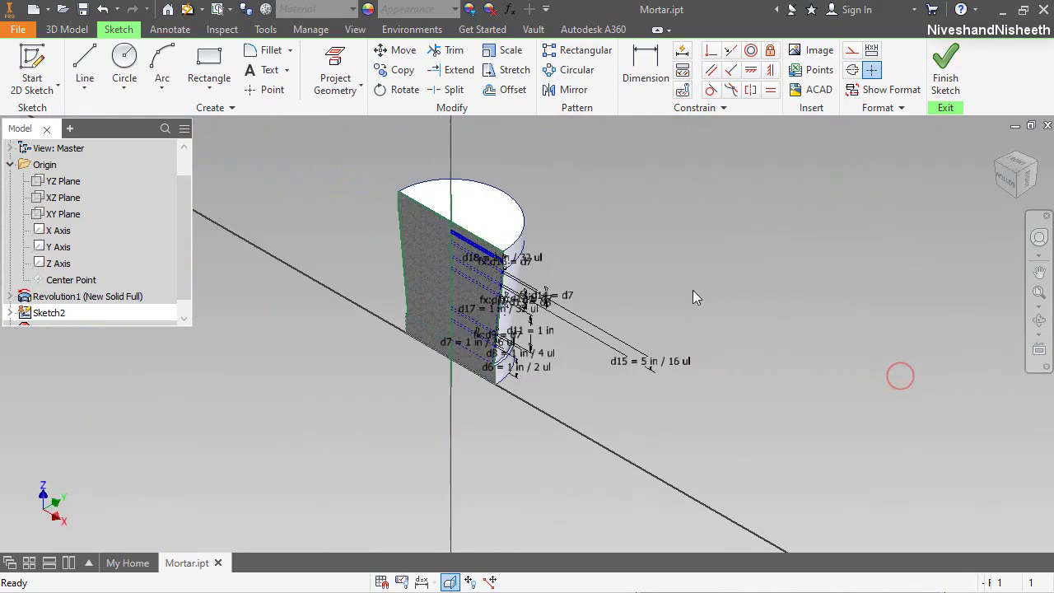
pyautogui.scroll(5, 502, 247)
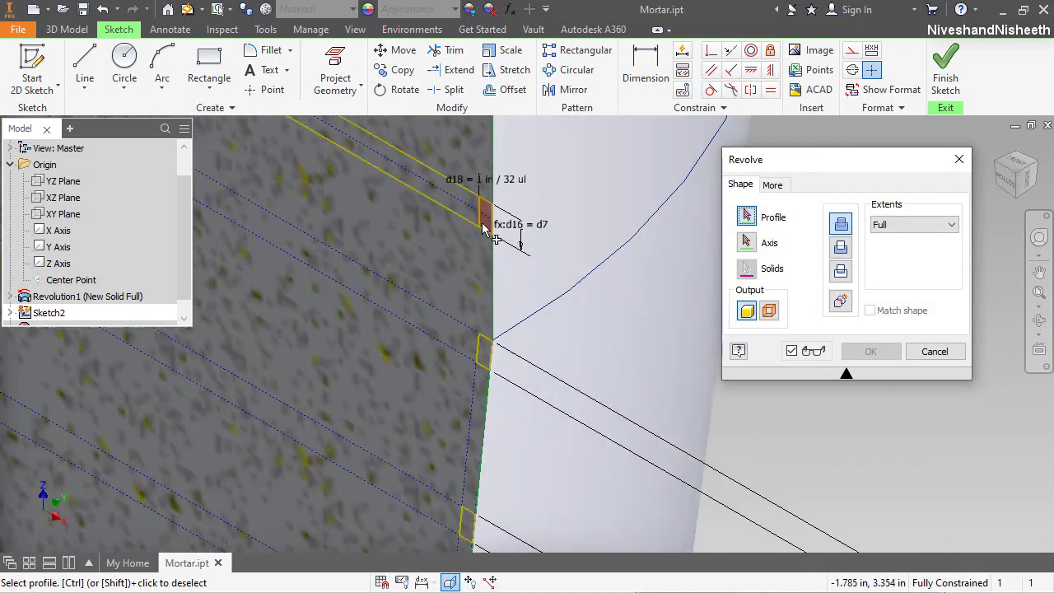
pyautogui.click(493, 216)
pyautogui.scroll(-2, 494, 259)
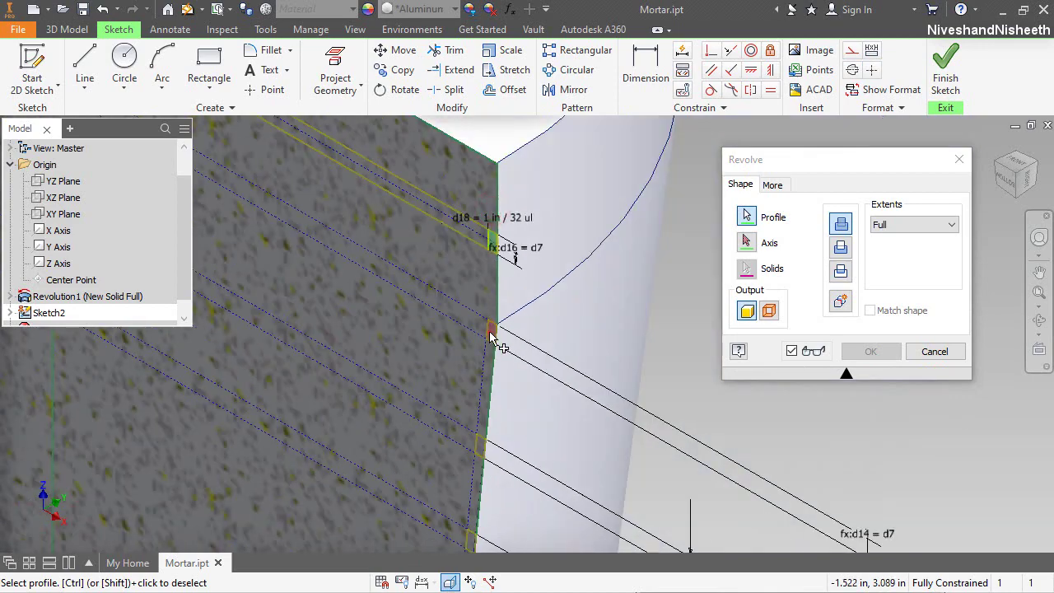
pyautogui.scroll(2, 596, 261)
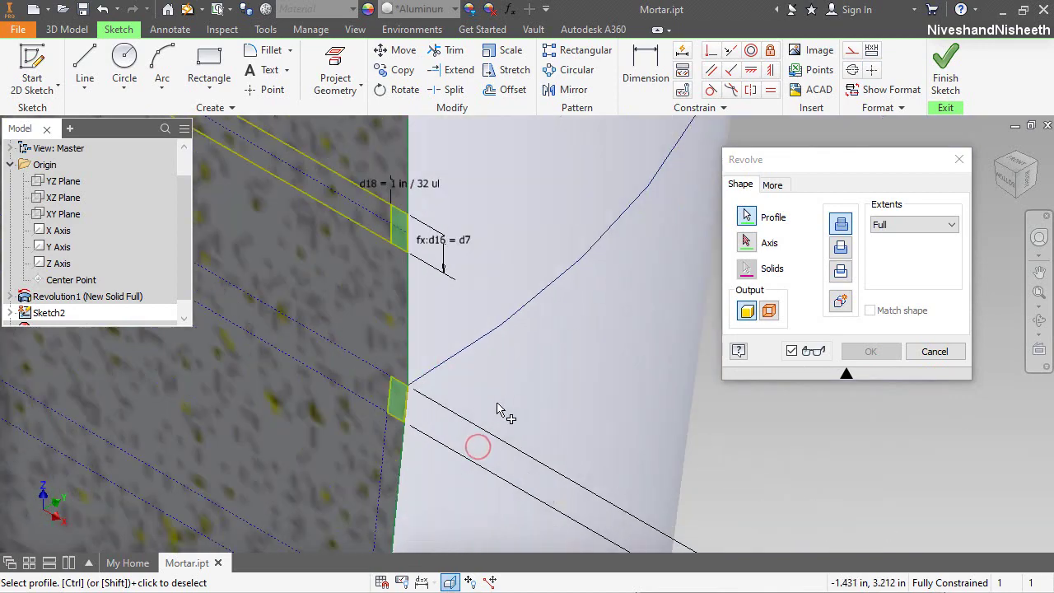
pyautogui.scroll(-5, 482, 449)
pyautogui.scroll(5, 490, 454)
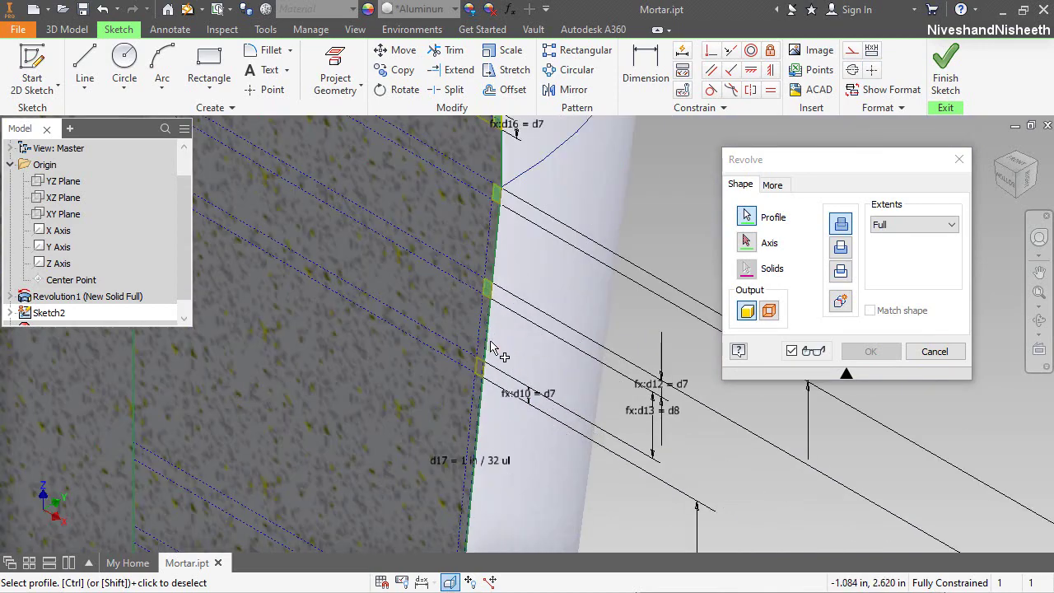
pyautogui.scroll(-4, 560, 283)
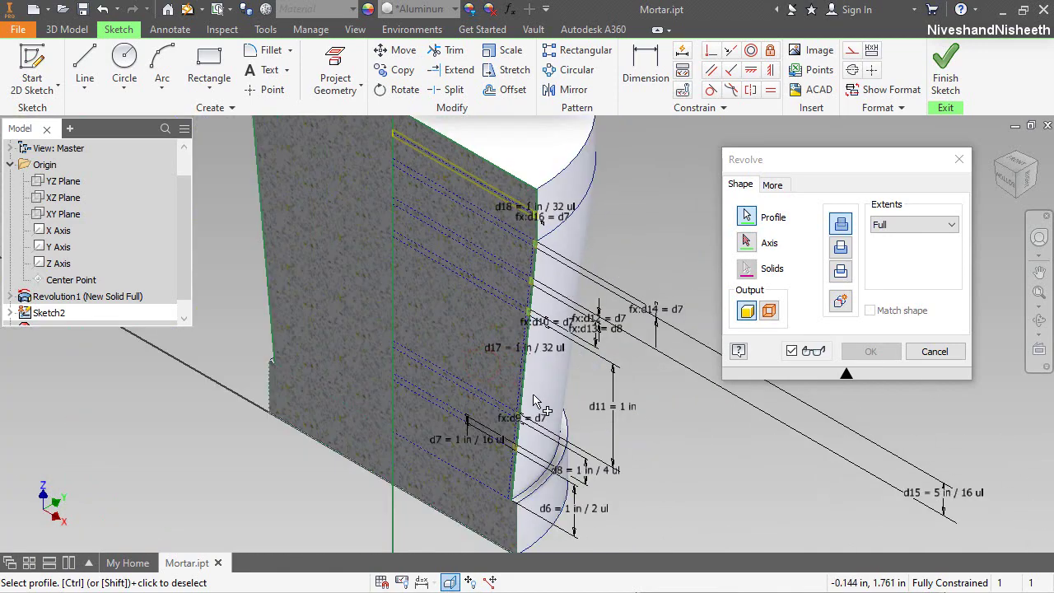
pyautogui.scroll(3, 520, 456)
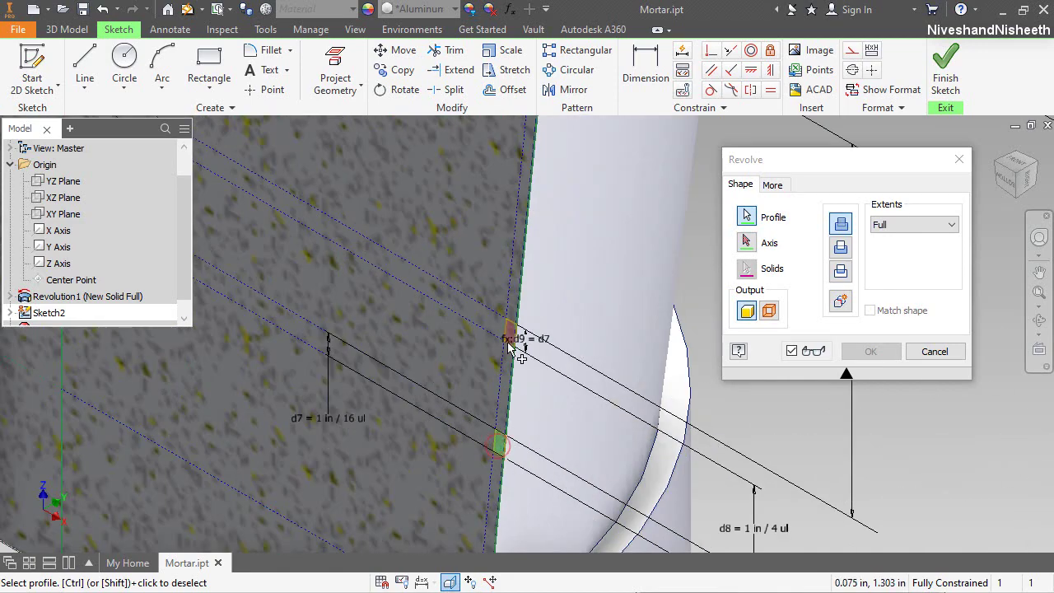
pyautogui.scroll(1, 531, 403)
pyautogui.scroll(-4, 539, 428)
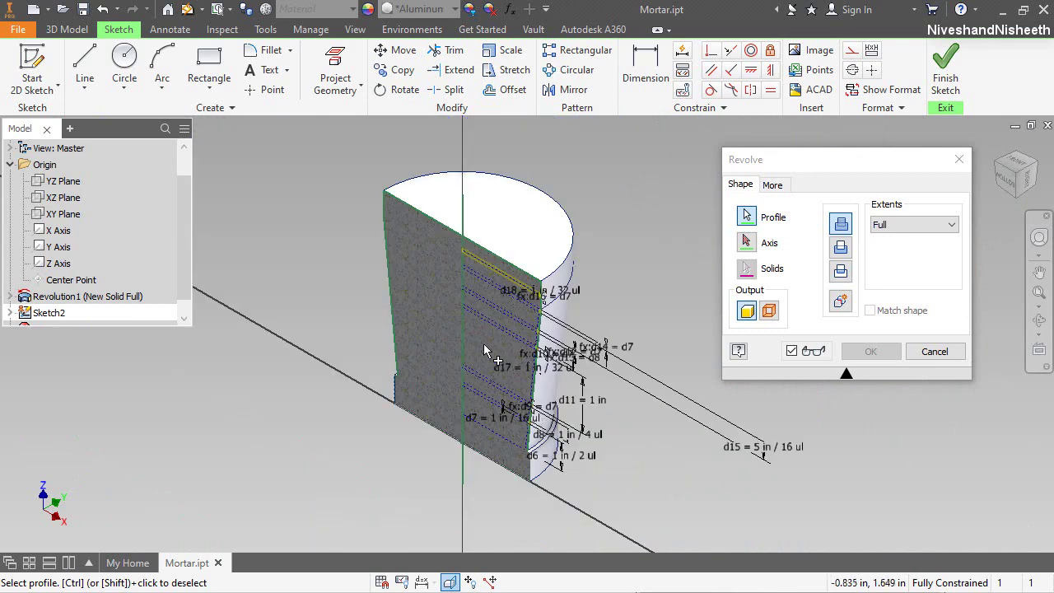
pyautogui.scroll(2, 639, 256)
# Step: Revolve the groove profiles around the body's vertical centre axis as a full cut
pyautogui.click(814, 162)
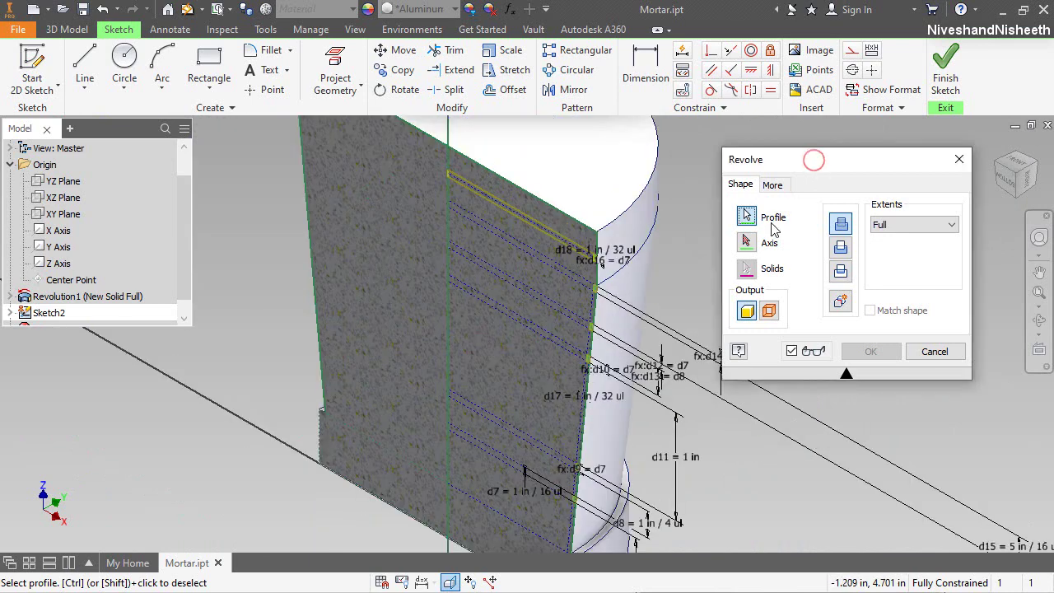
pyautogui.click(449, 288)
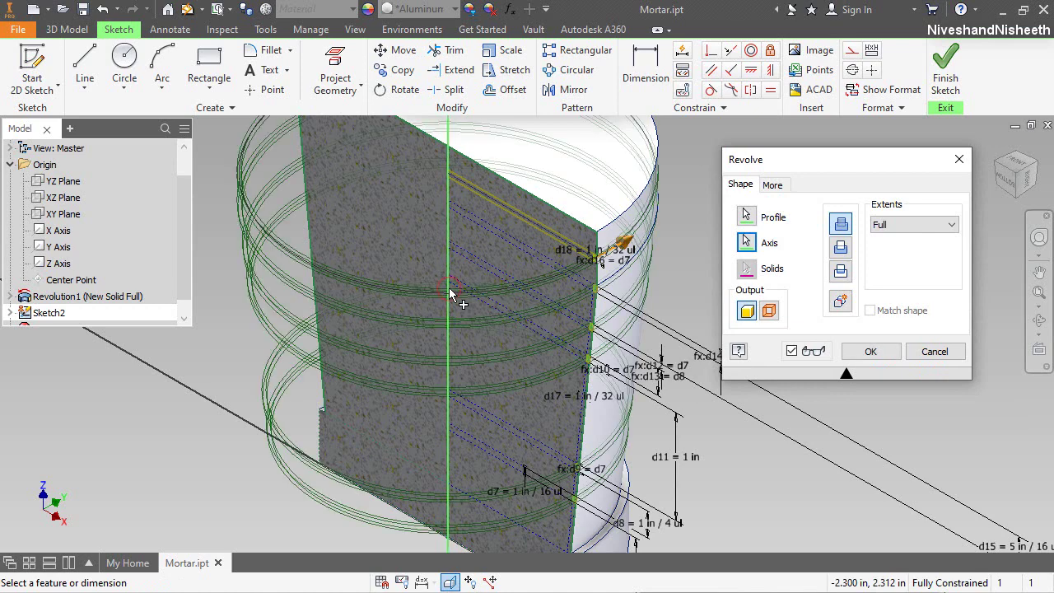
pyautogui.click(801, 160)
pyautogui.click(841, 248)
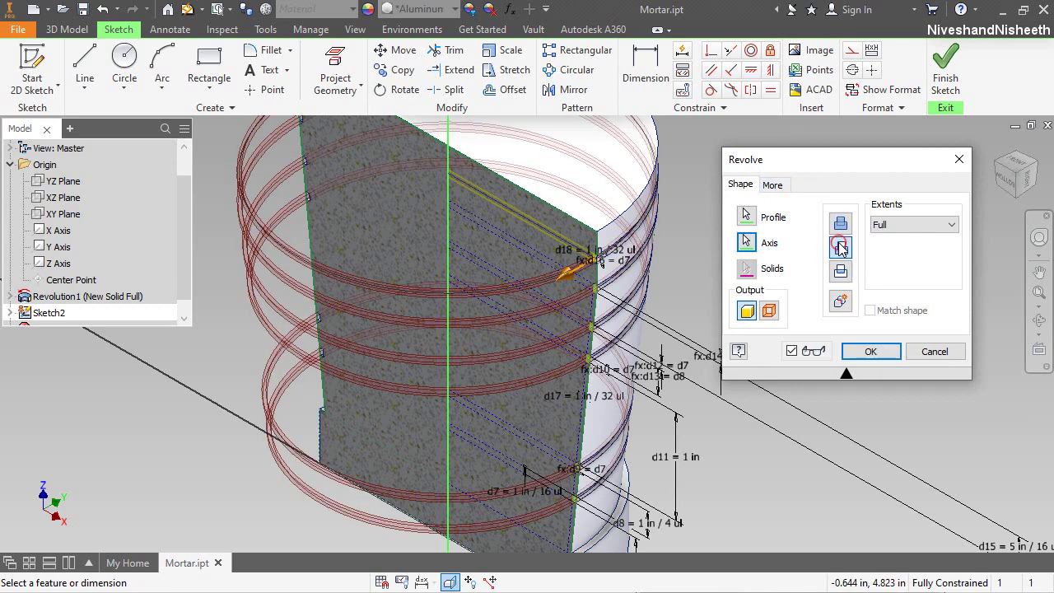
pyautogui.click(871, 352)
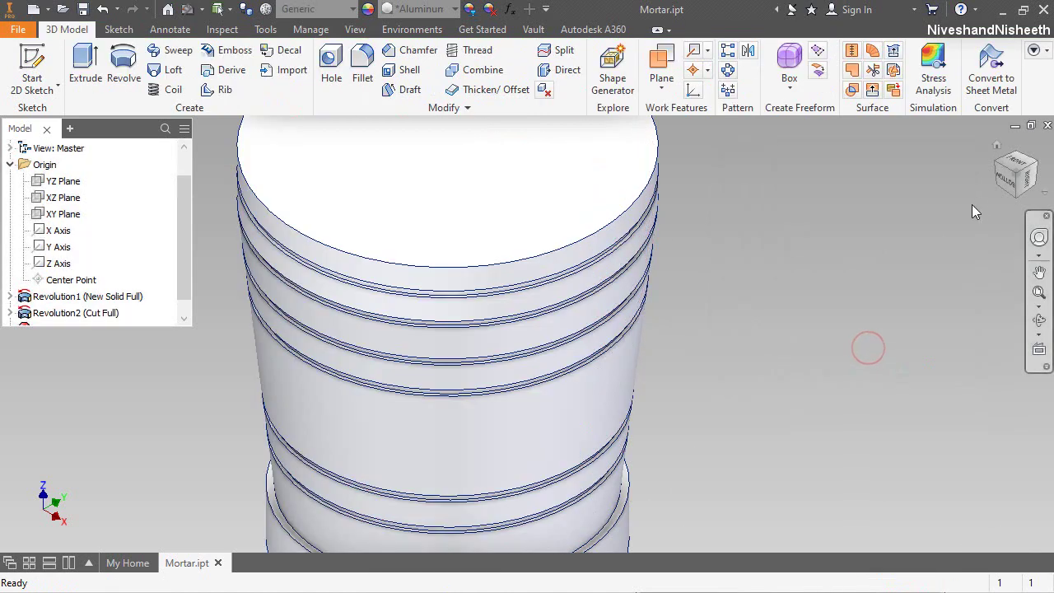
# Step: Examine the cut grooves around the body from the front and from other angles, and return to the home view
pyautogui.click(1010, 182)
pyautogui.scroll(5, 634, 234)
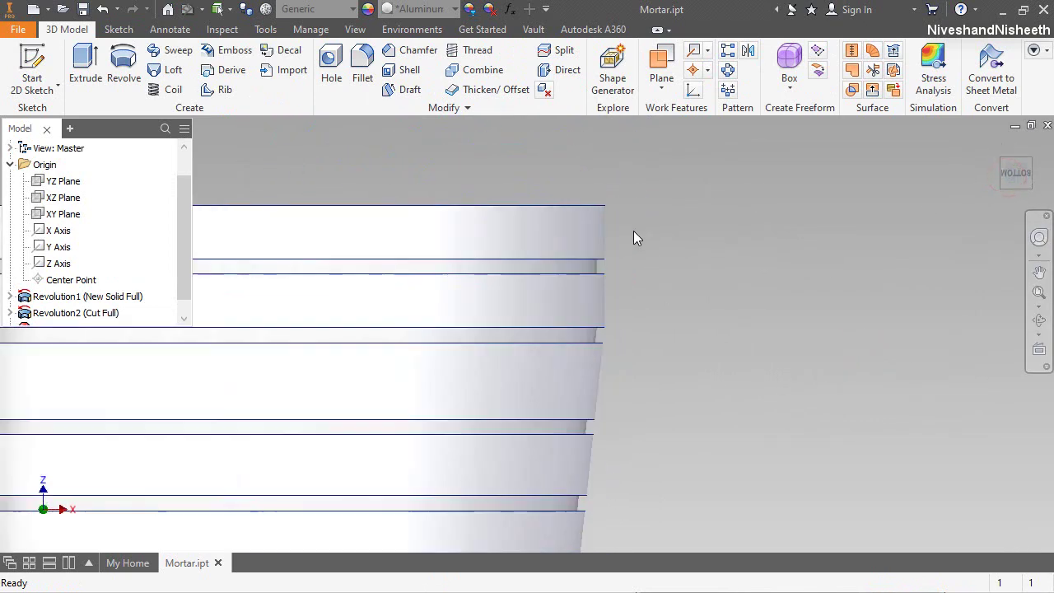
pyautogui.scroll(-6, 621, 247)
pyautogui.scroll(6, 588, 396)
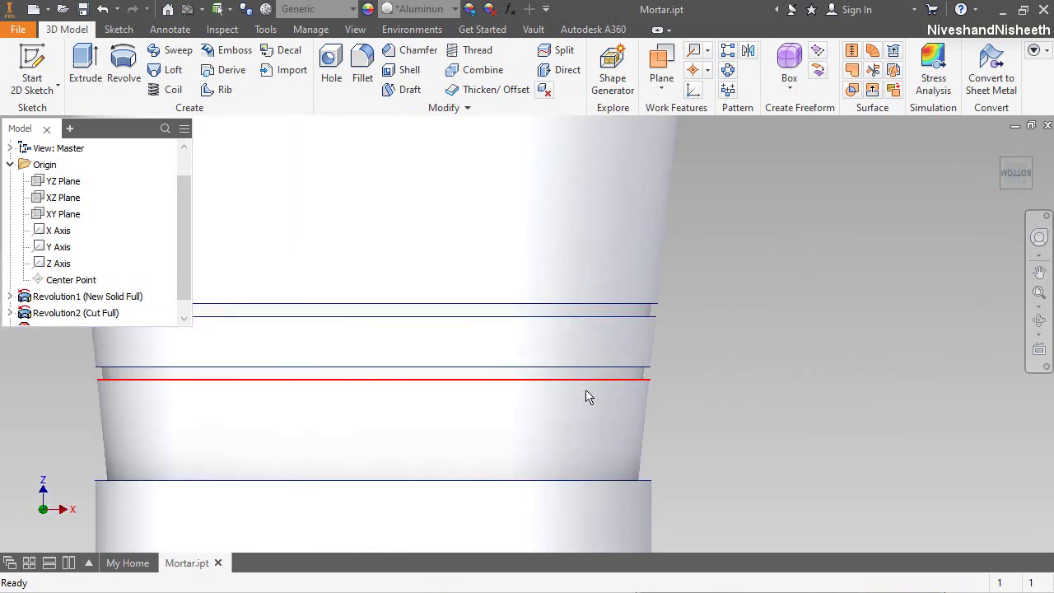
pyautogui.click(1039, 237)
pyautogui.moveTo(924, 276); pyautogui.dragTo(304, 323)
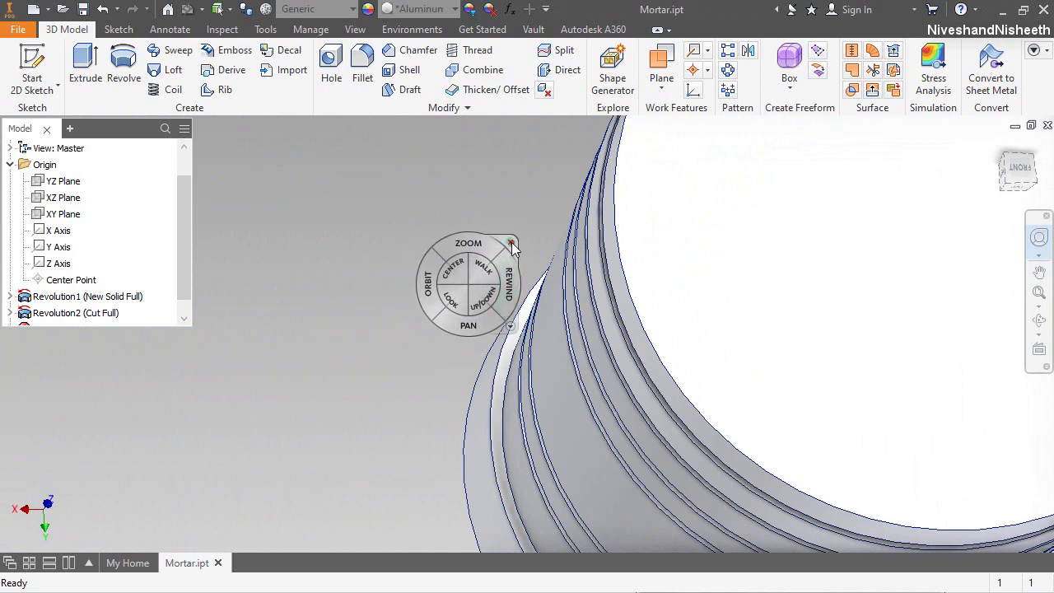
pyautogui.click(512, 242)
pyautogui.click(997, 146)
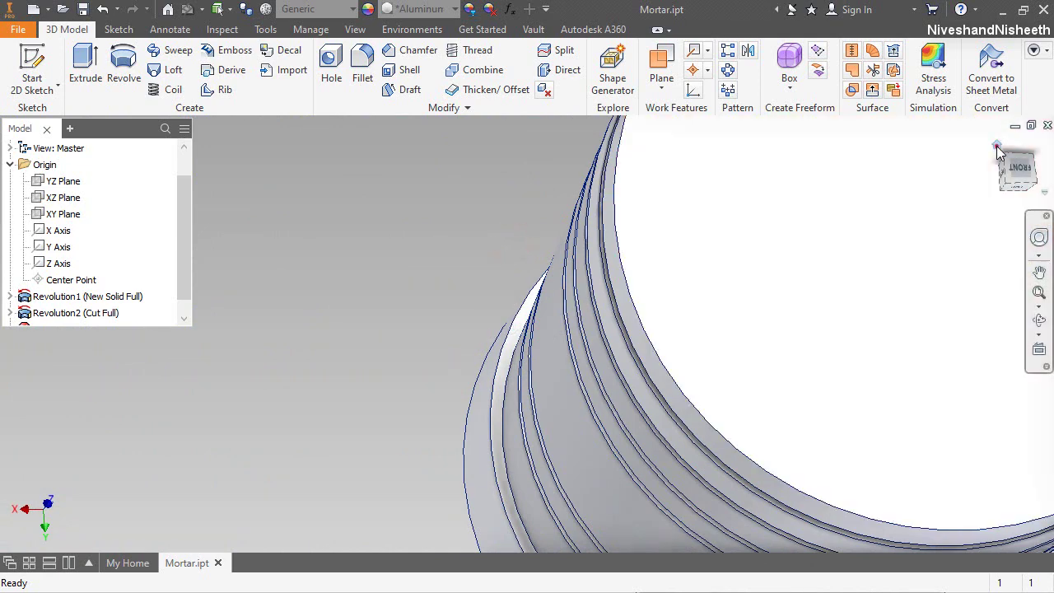
pyautogui.click(743, 322)
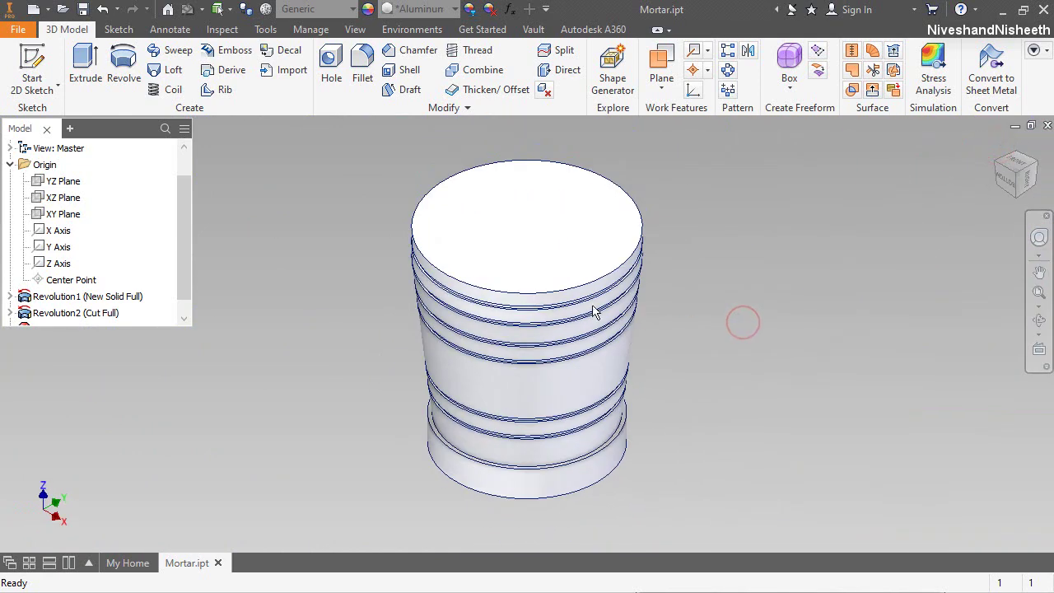
# Step: Create a new sketch on the XZ plane and slice the graphics through the body
pyautogui.click(12, 166)
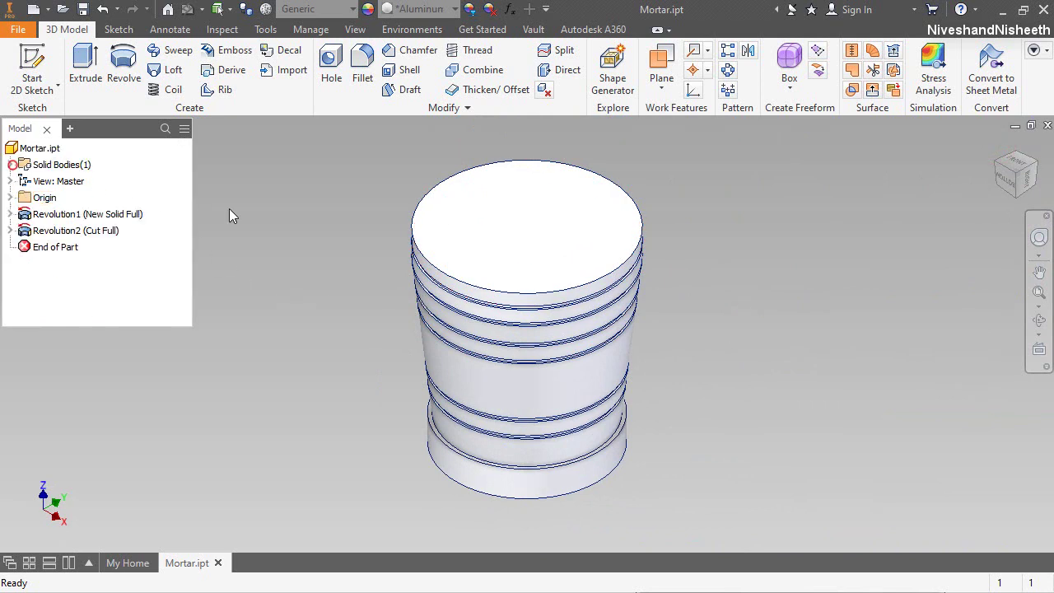
pyautogui.click(673, 267)
pyautogui.click(32, 67)
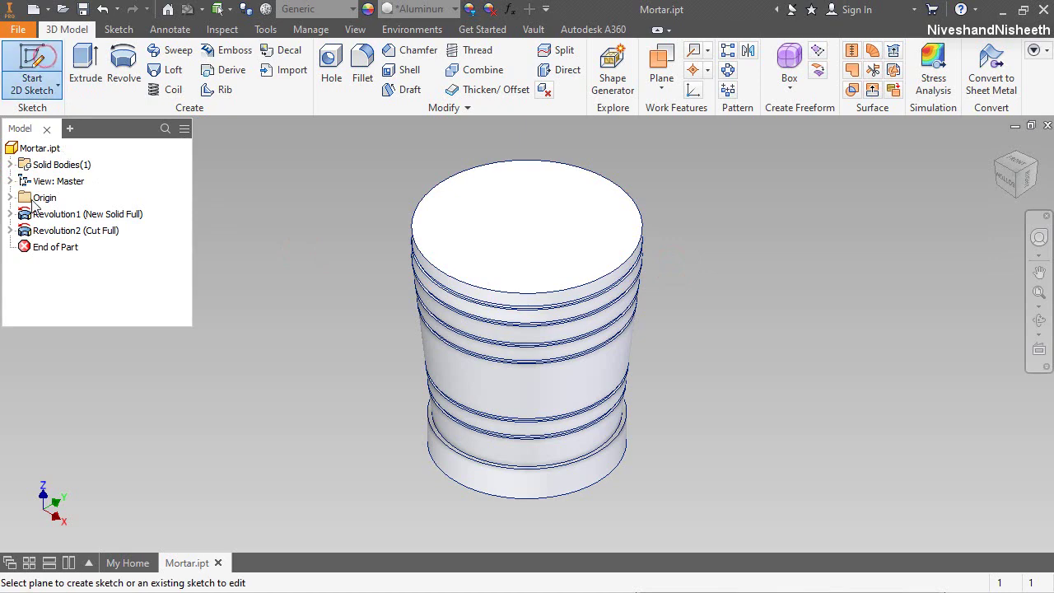
pyautogui.click(11, 198)
pyautogui.click(62, 181)
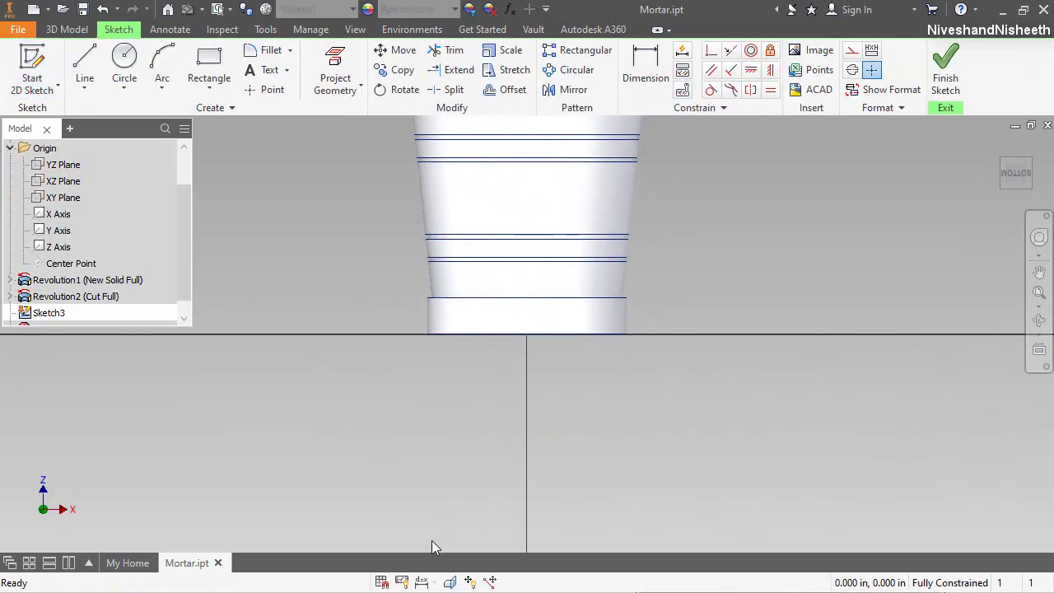
pyautogui.click(449, 582)
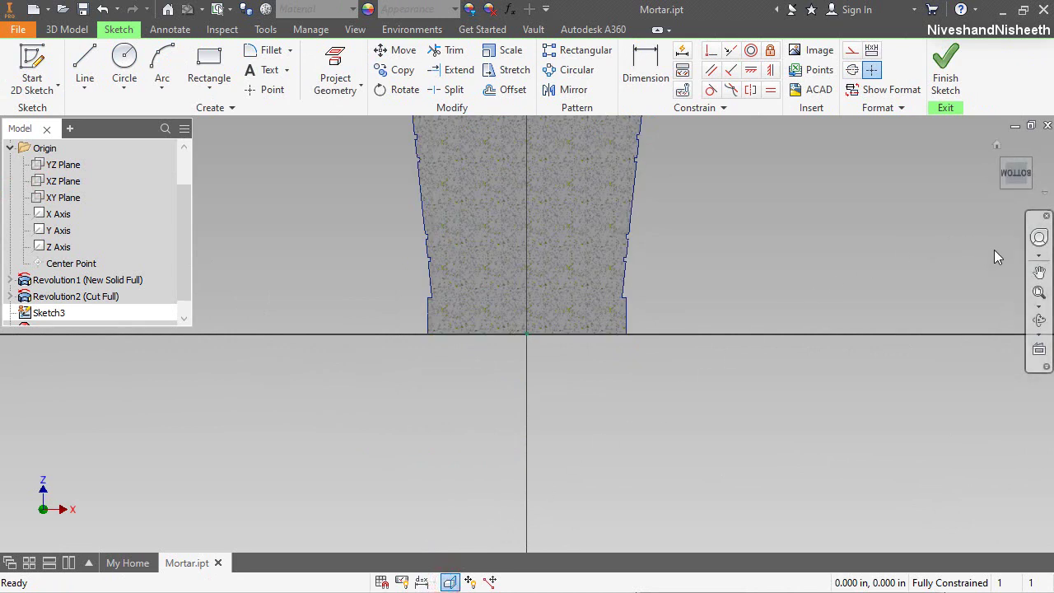
# Step: Project the YZ plane into the sketch as a vertical centre reference line
pyautogui.click(1040, 292)
pyautogui.click(843, 326)
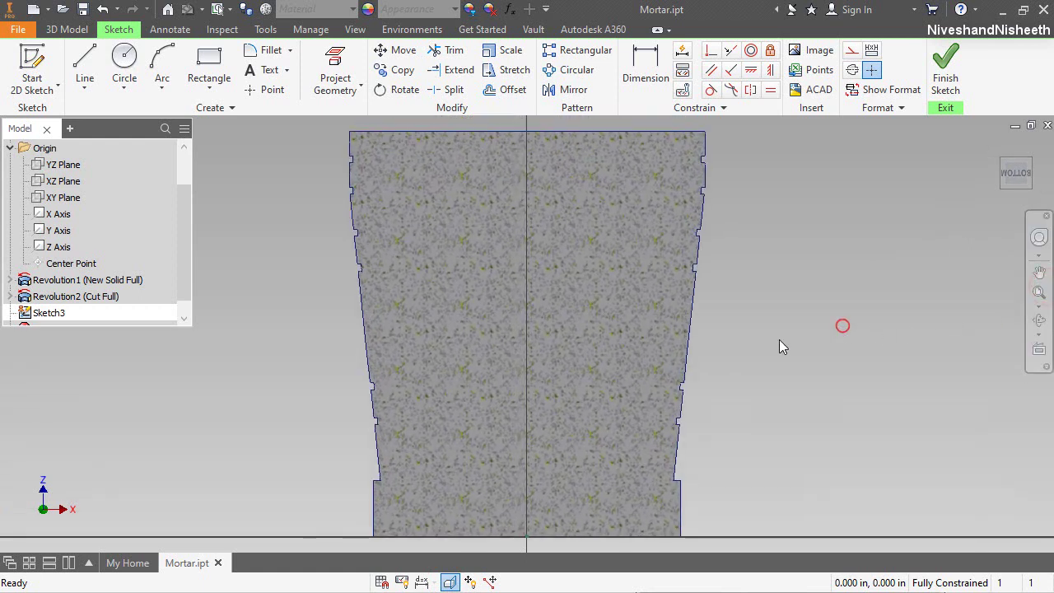
pyautogui.click(328, 48)
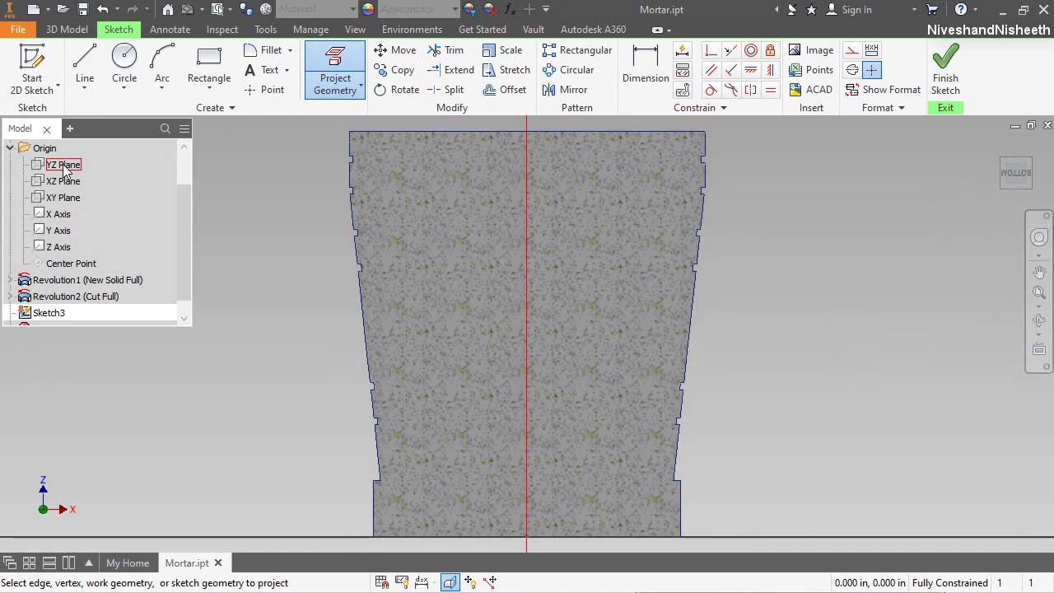
pyautogui.rightClick(747, 231)
pyautogui.click(801, 227)
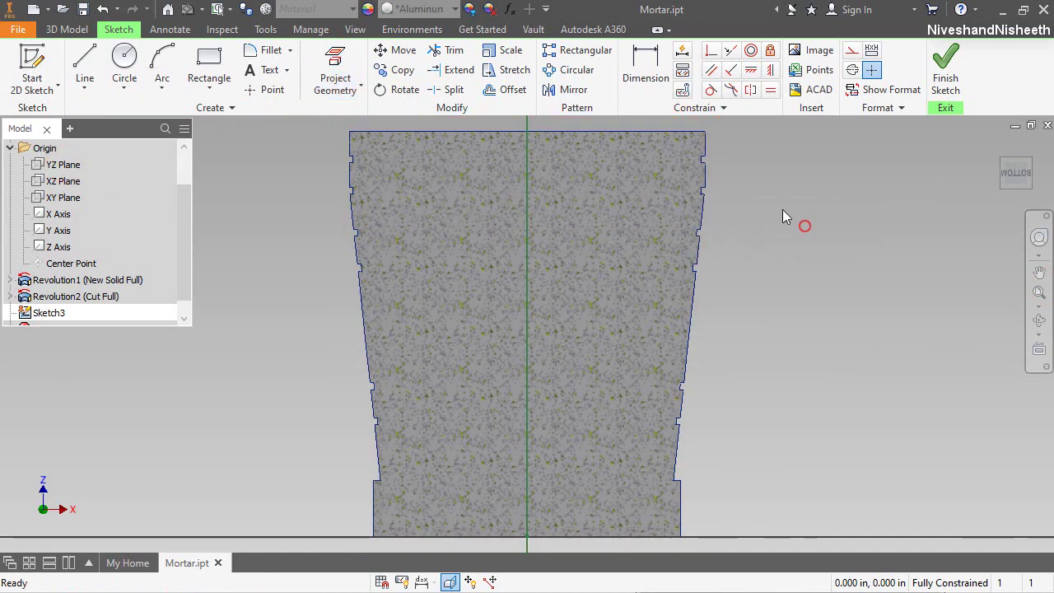
pyautogui.click(706, 144)
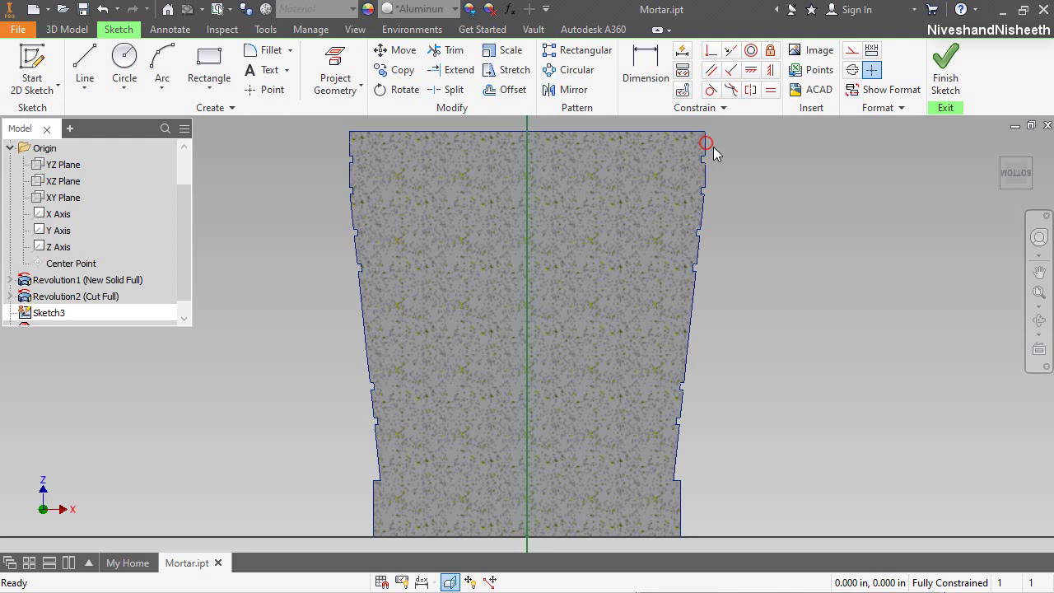
# Step: Project the body's cut edges into the sketch and convert the projected lines to construction geometry
pyautogui.click(331, 93)
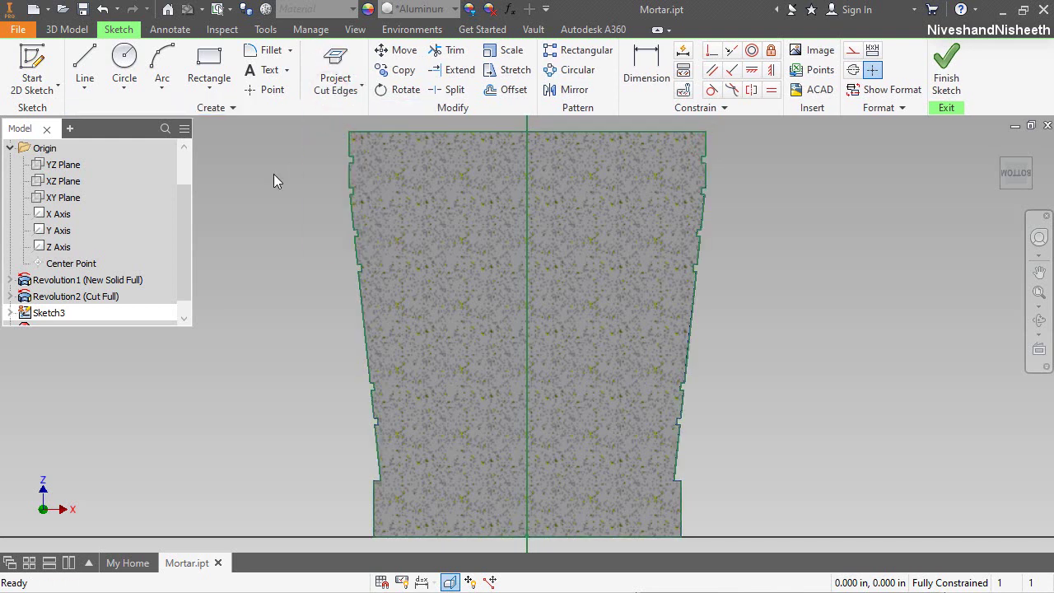
pyautogui.scroll(-5, 458, 237)
pyautogui.moveTo(377, 133); pyautogui.dragTo(664, 412)
pyautogui.click(853, 51)
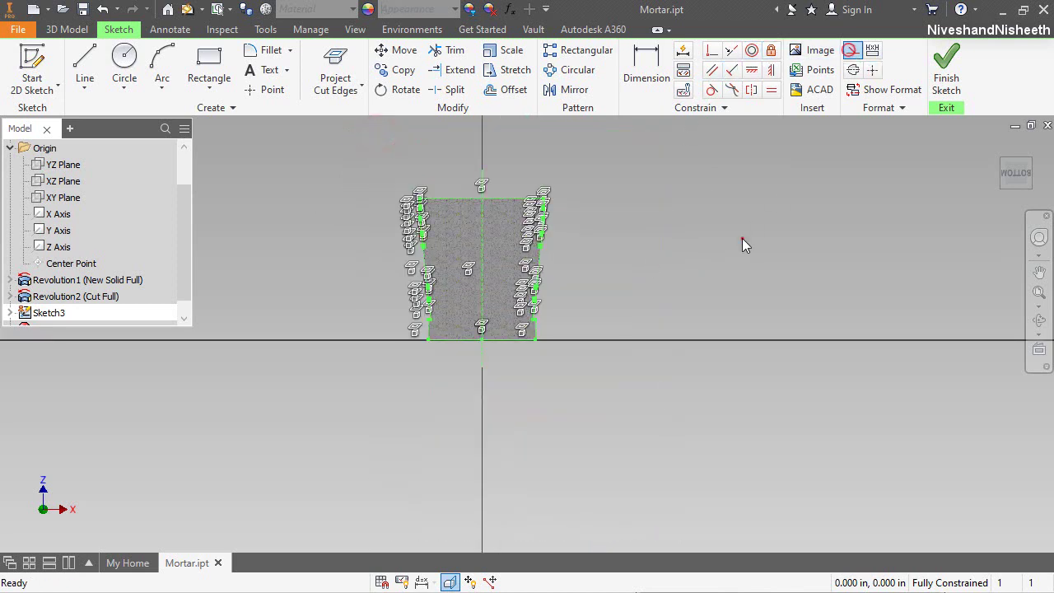
pyautogui.click(741, 241)
pyautogui.scroll(-3, 488, 224)
# Step: Draw a vertical line on the centre axis and a slanted line beside it, both from the rim to the base ledge
pyautogui.click(85, 68)
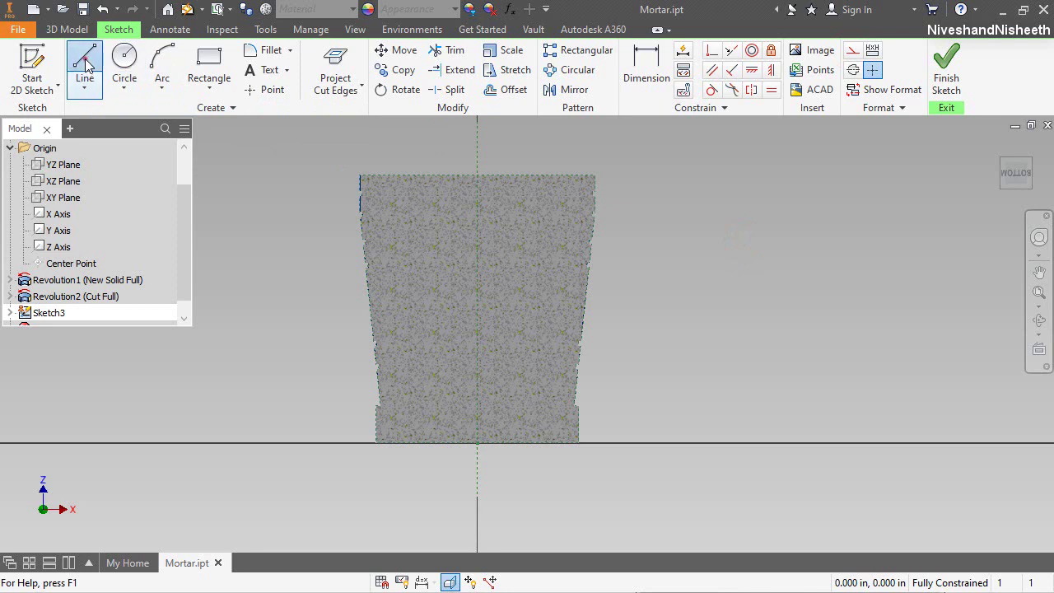
pyautogui.click(477, 175)
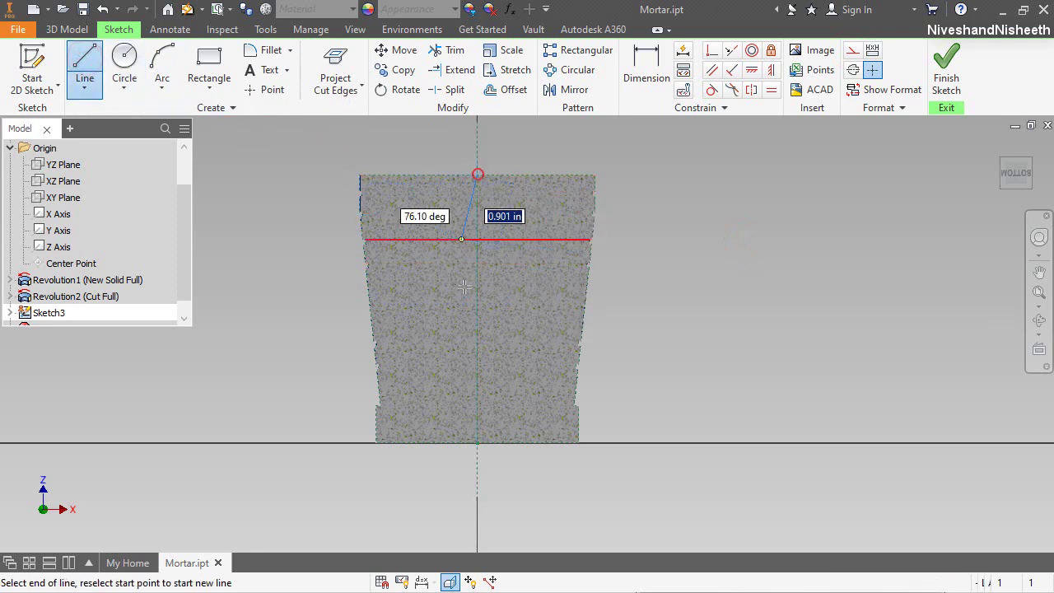
pyautogui.click(477, 406)
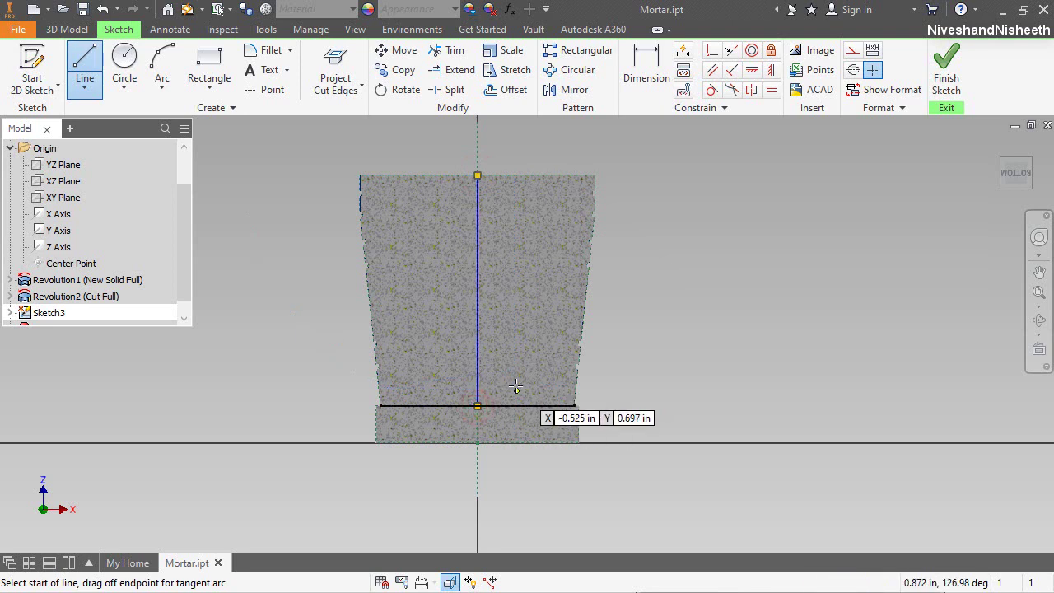
pyautogui.click(553, 175)
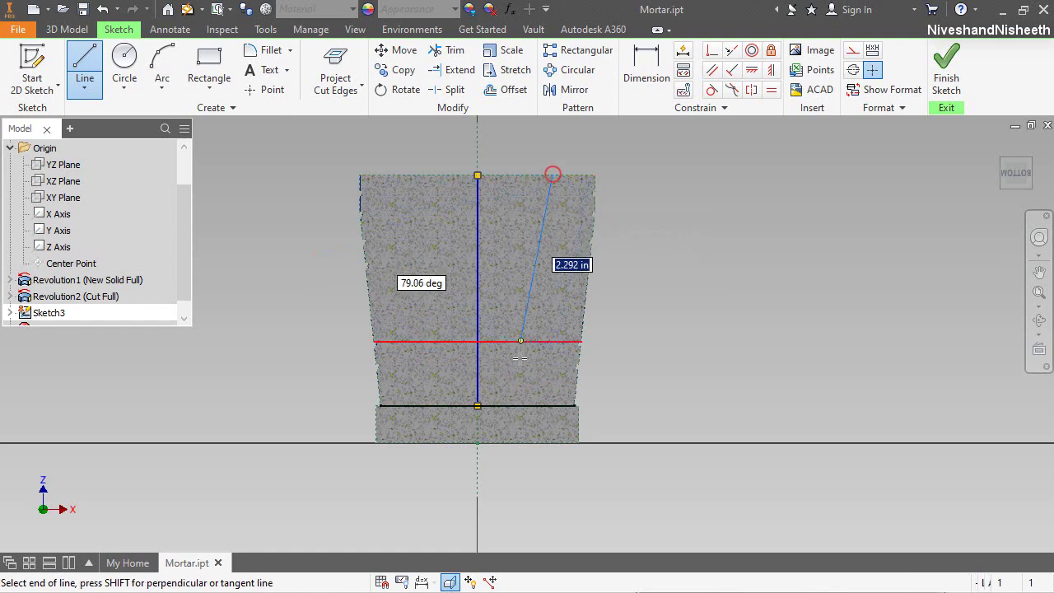
pyautogui.click(529, 405)
pyautogui.rightClick(506, 278)
pyautogui.click(557, 272)
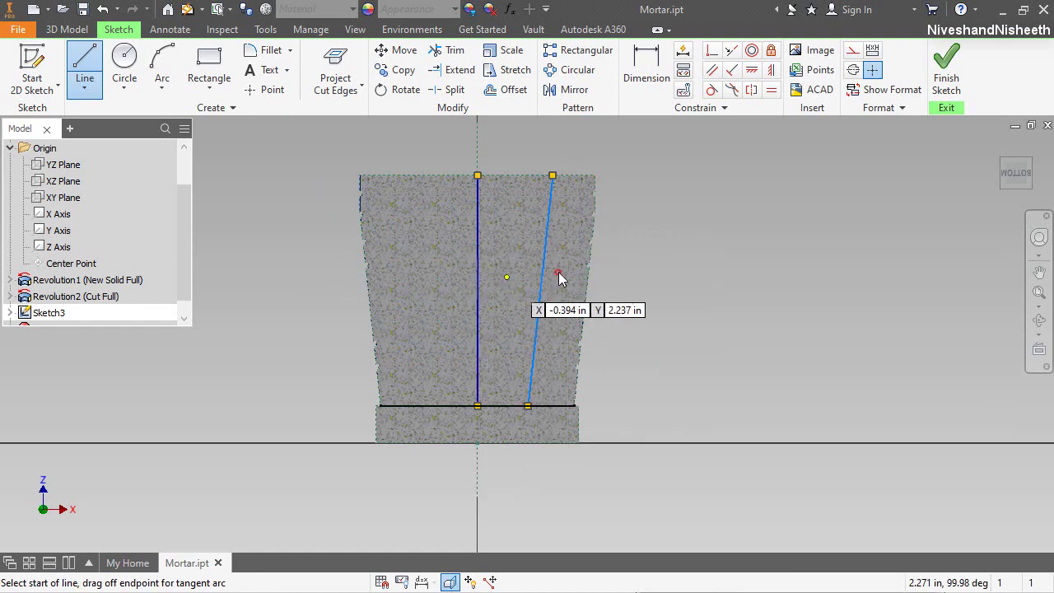
# Step: Constrain the slanted line parallel to the body's tapered outer edge
pyautogui.click(713, 73)
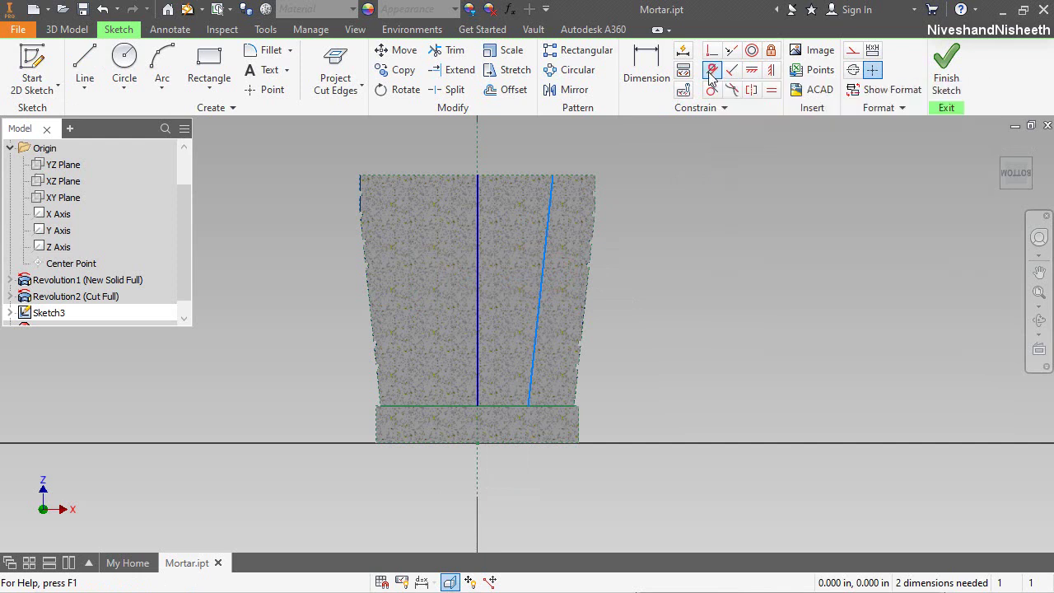
pyautogui.click(547, 258)
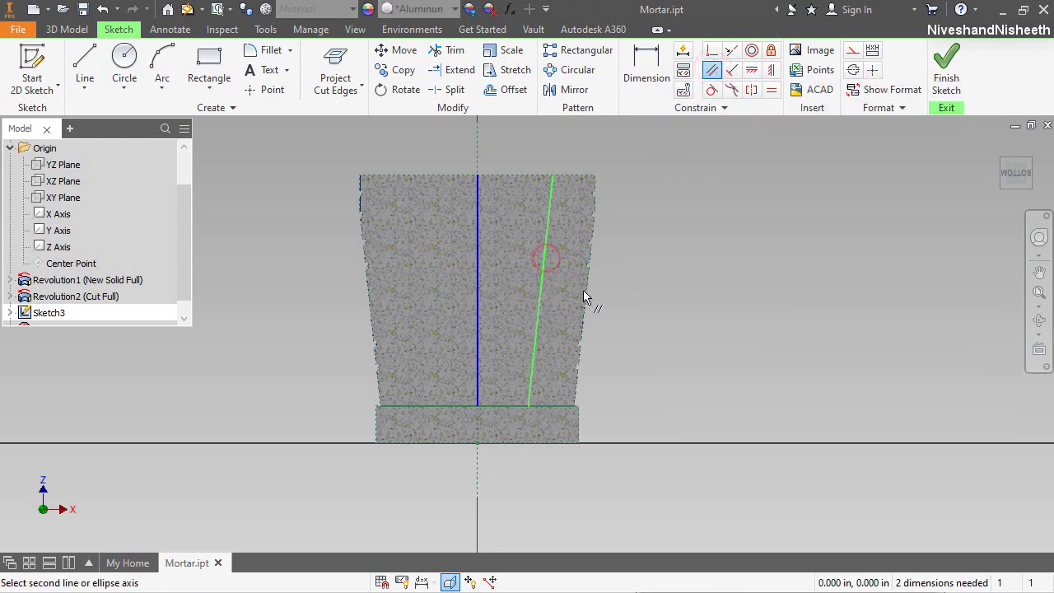
pyautogui.click(587, 297)
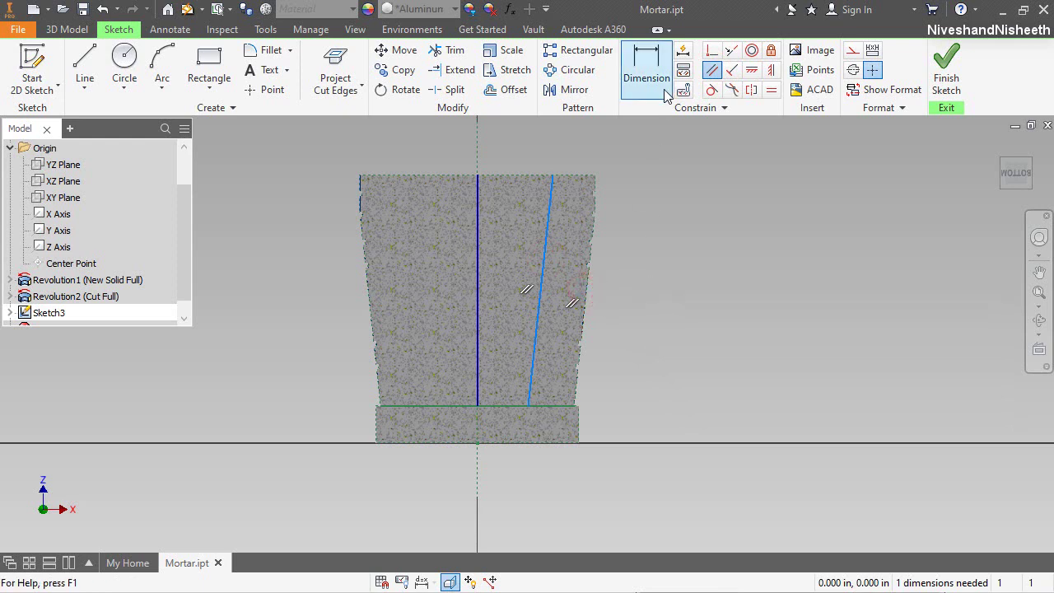
# Step: Dimension the distance between the slanted line and the tapered outer edge as 1/4 in
pyautogui.click(648, 66)
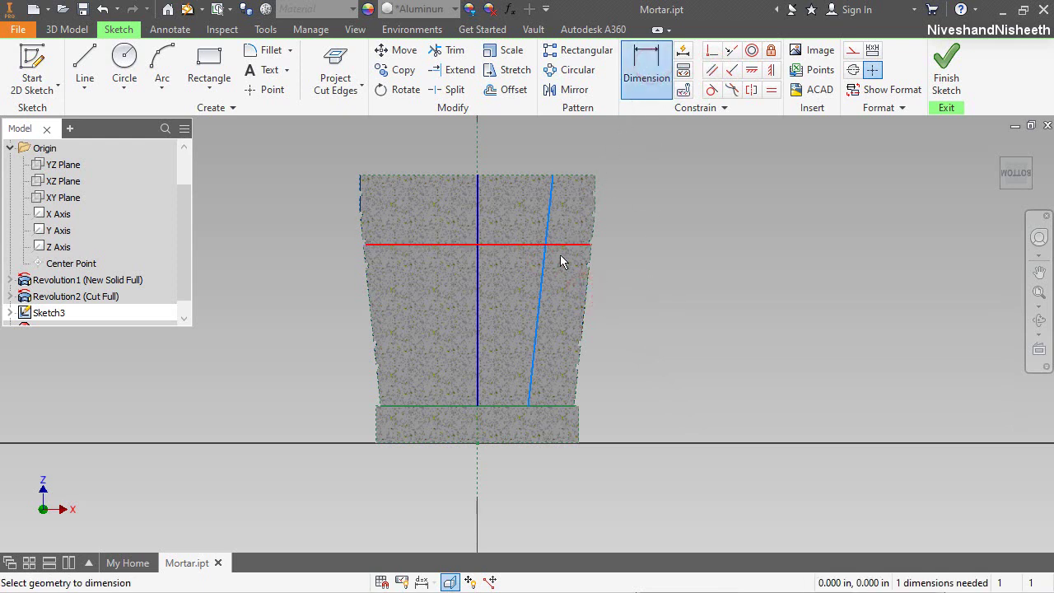
pyautogui.click(543, 279)
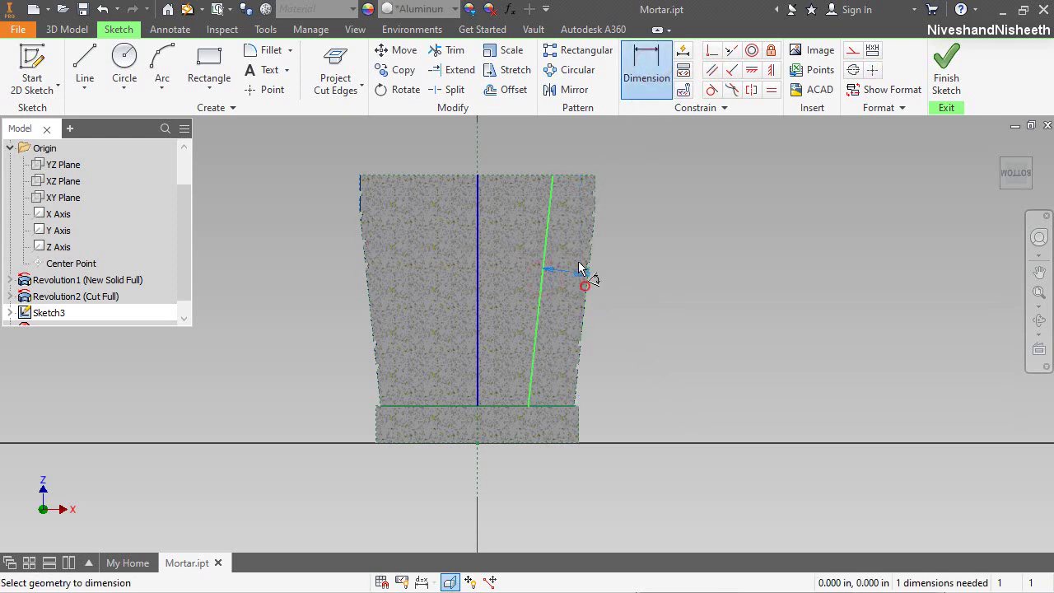
pyautogui.click(584, 275)
pyautogui.click(585, 151)
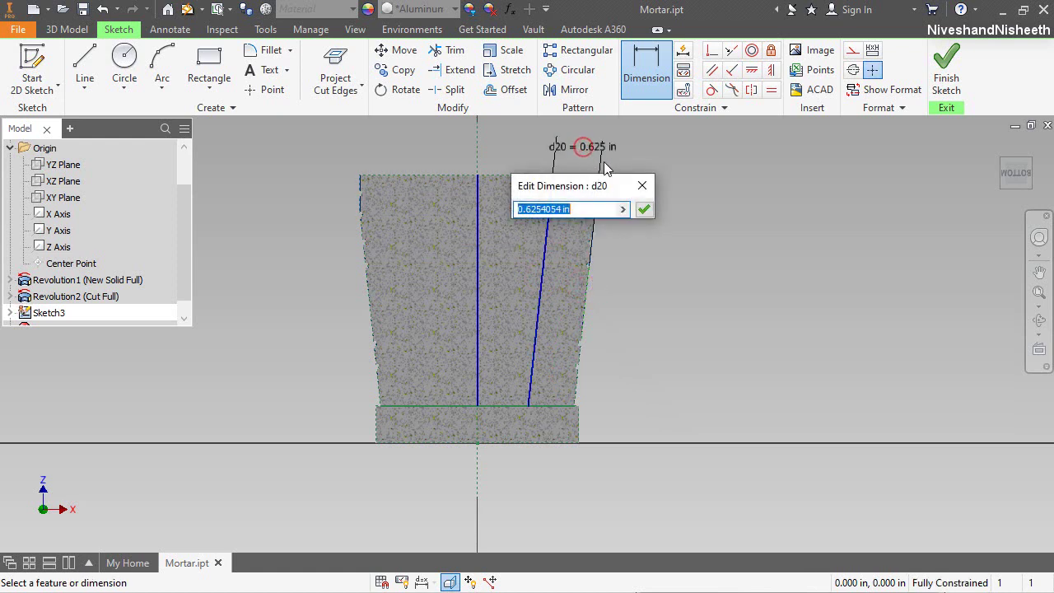
pyautogui.write('1/4')
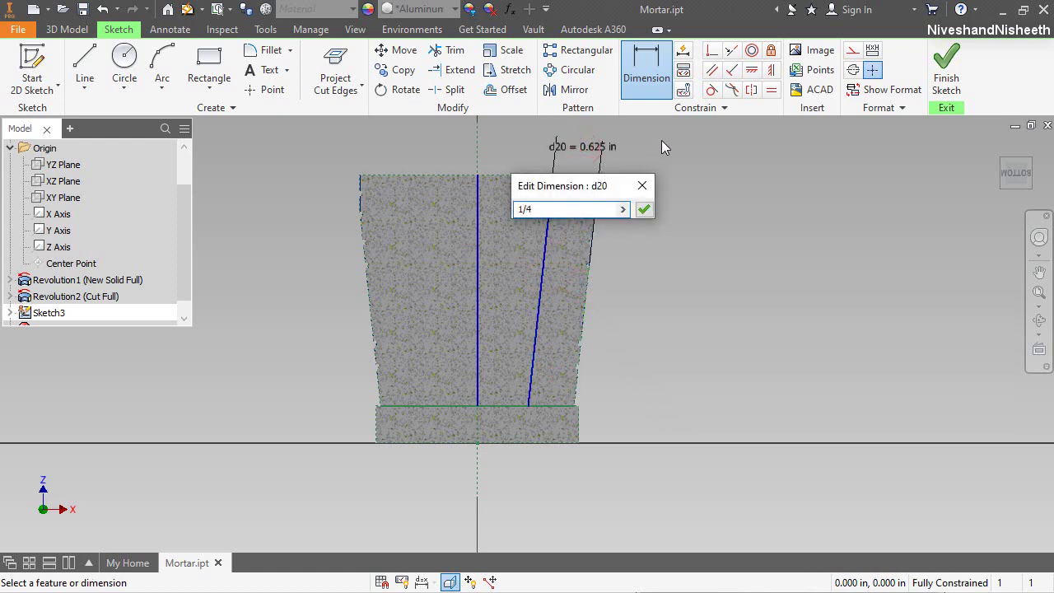
pyautogui.press('Return')
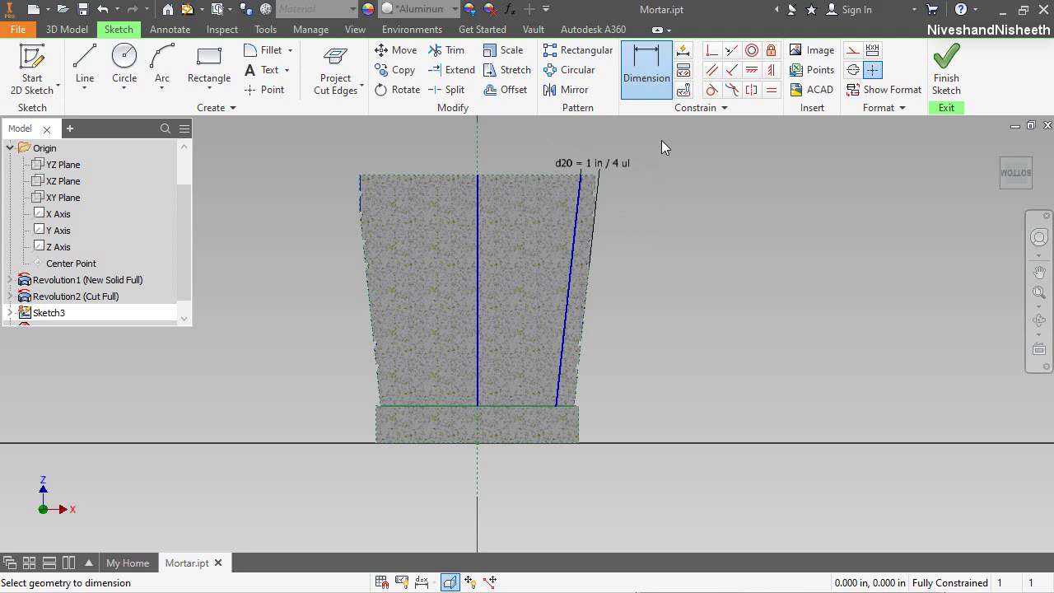
pyautogui.rightClick(691, 161)
pyautogui.click(733, 163)
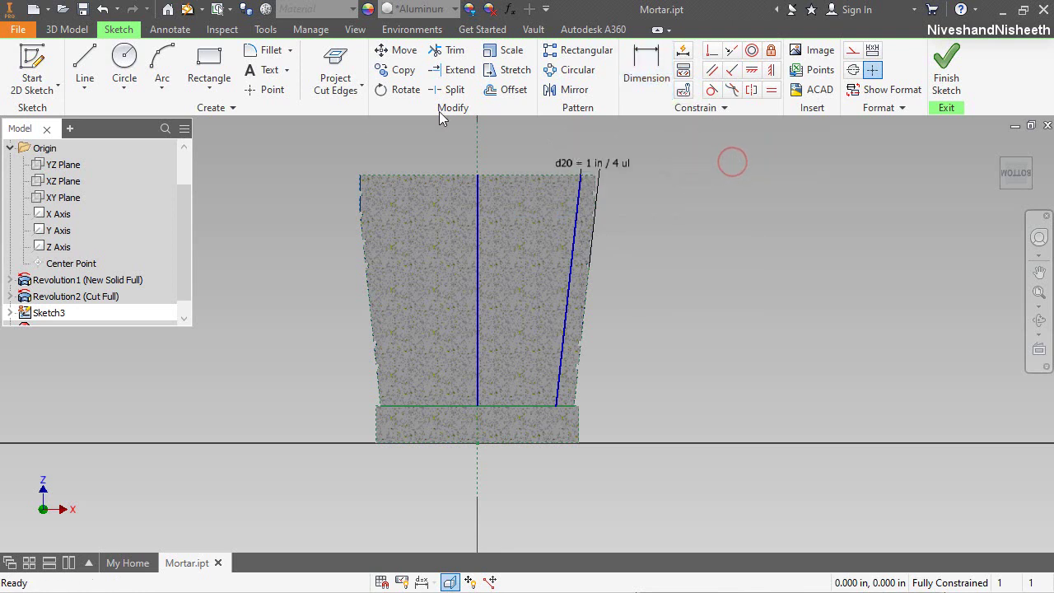
# Step: Close the cavity profile with horizontal lines joining the upper and lower ends of the vertical and slanted lines
pyautogui.scroll(-2, 739, 198)
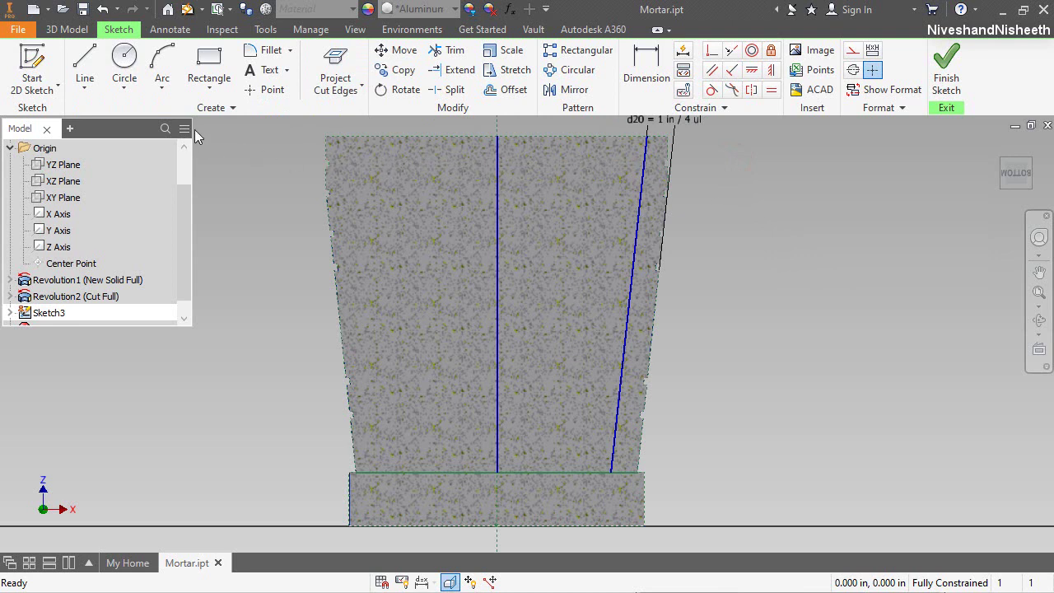
pyautogui.click(85, 66)
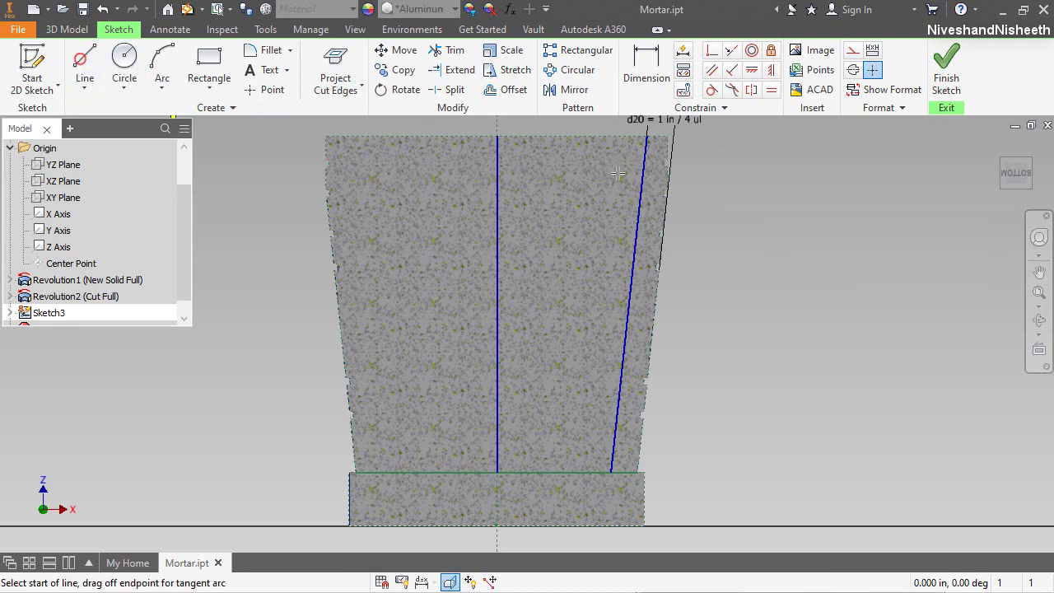
pyautogui.click(647, 137)
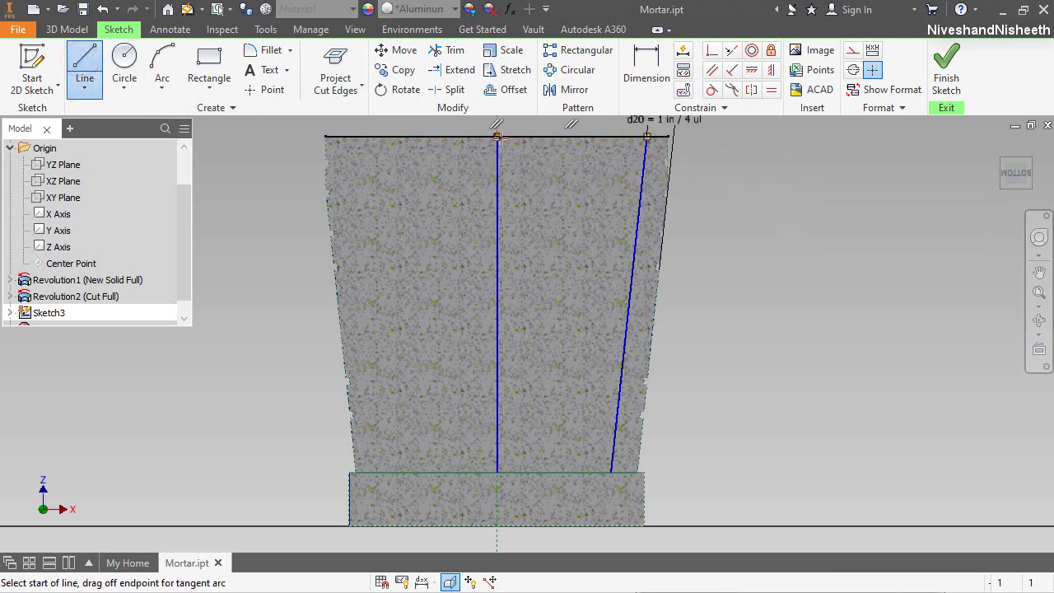
pyautogui.click(498, 138)
pyautogui.click(496, 472)
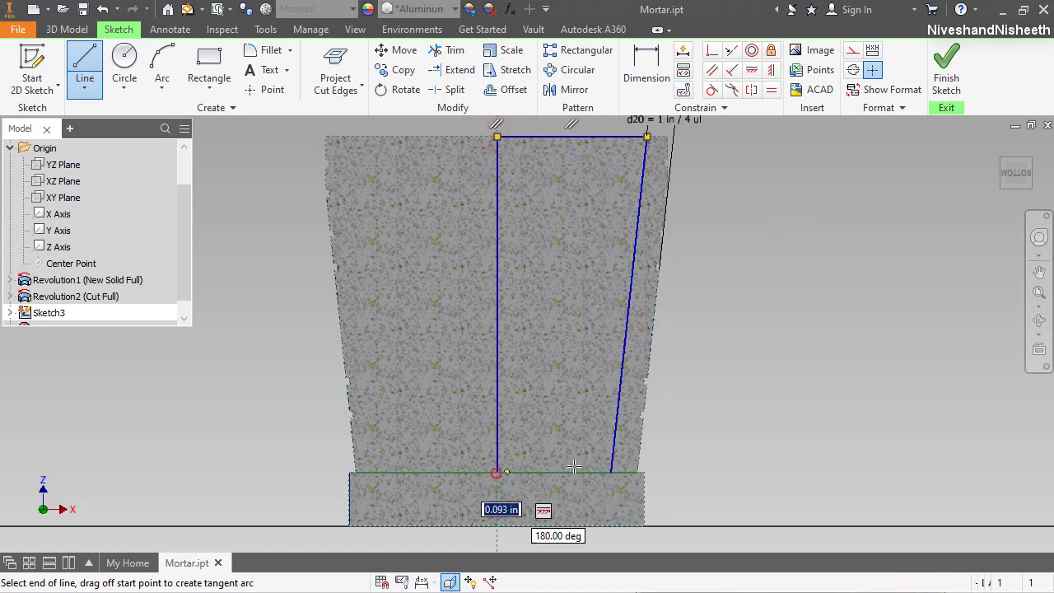
pyautogui.click(611, 472)
pyautogui.rightClick(717, 345)
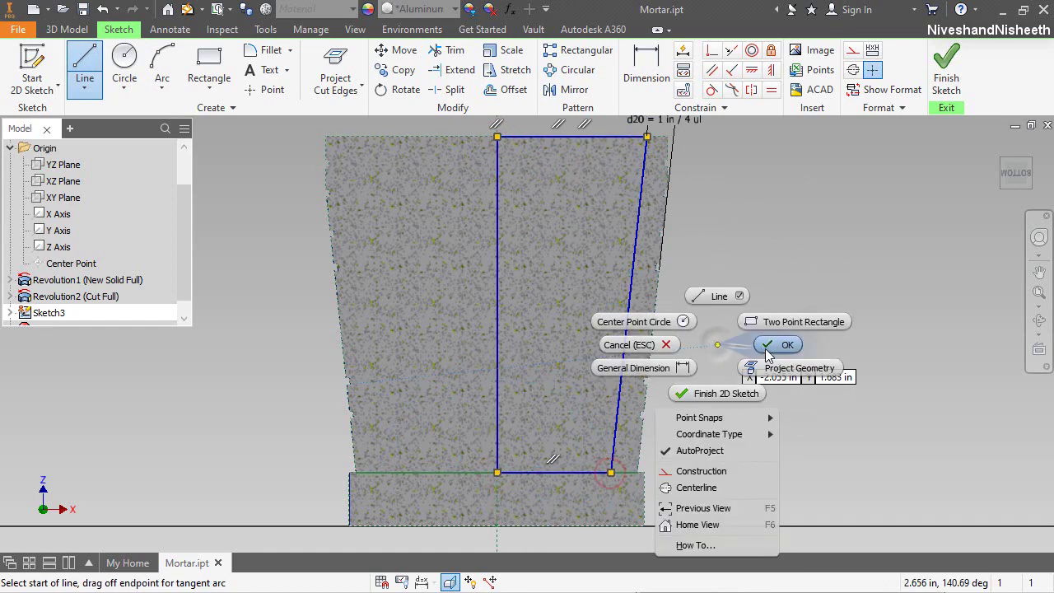
pyautogui.click(776, 346)
# Step: Revolve the closed cavity profile around its vertical centre line as a full cut
pyautogui.rightClick(742, 211)
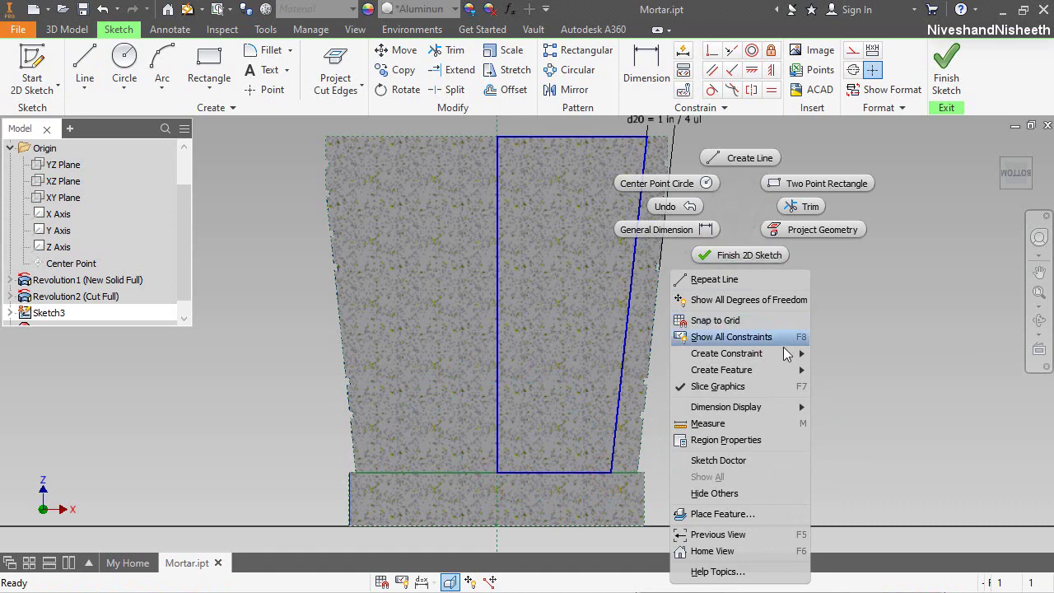
pyautogui.click(807, 374)
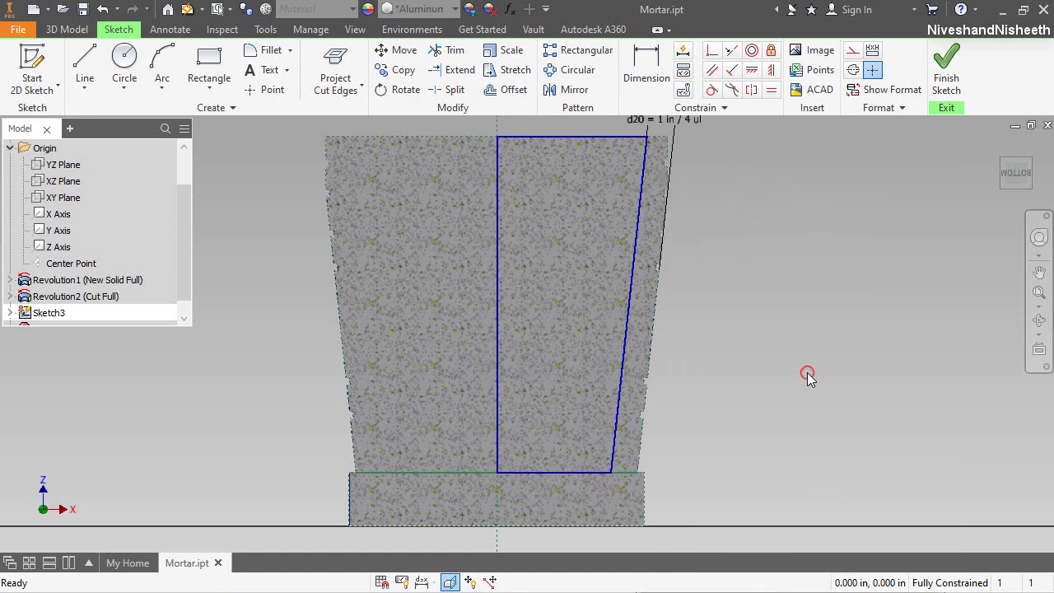
pyautogui.rightClick(730, 279)
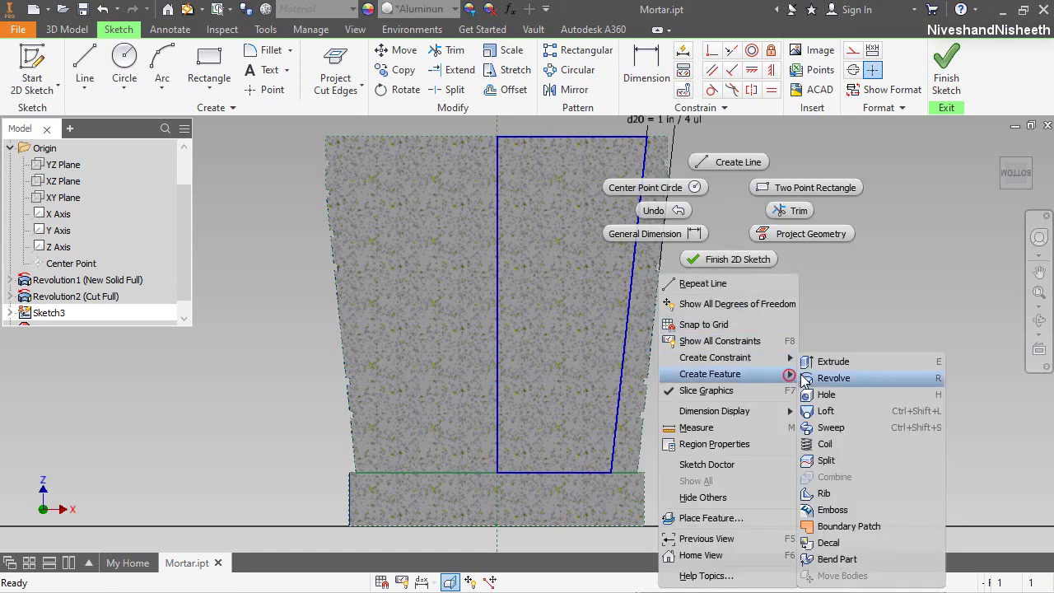
pyautogui.click(812, 376)
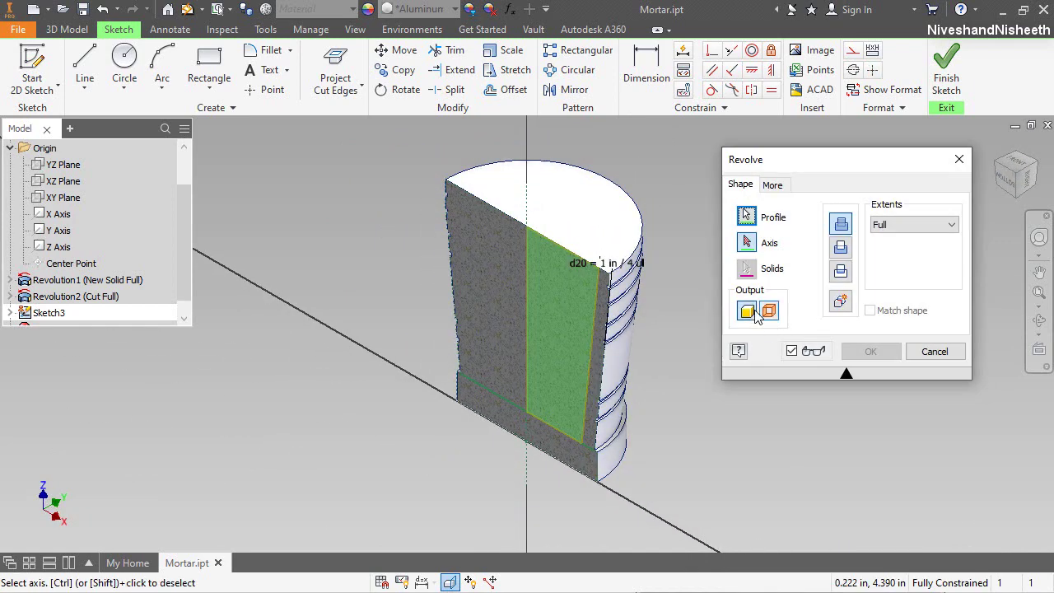
pyautogui.click(526, 236)
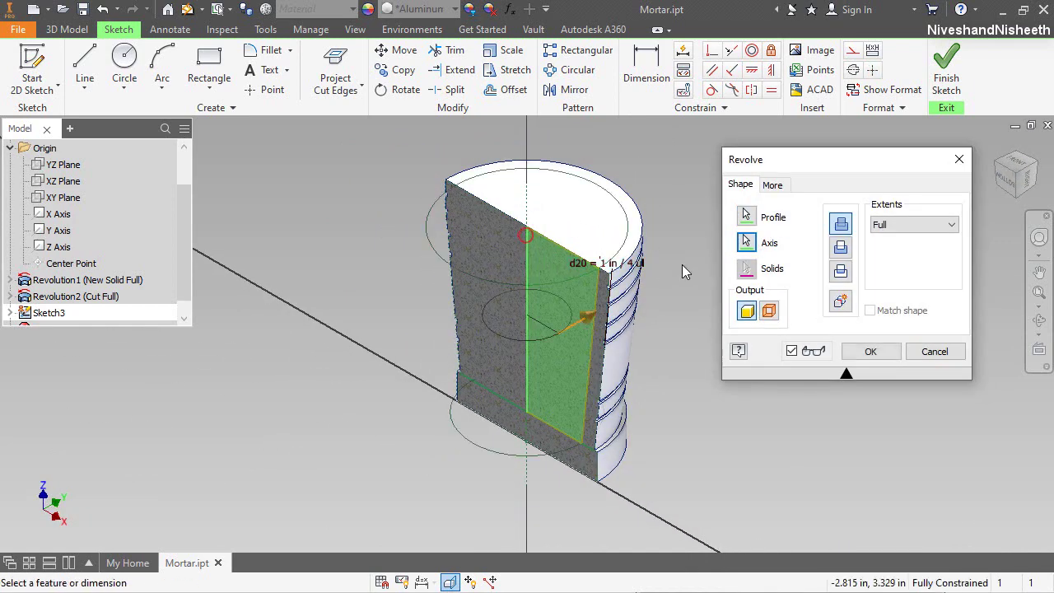
pyautogui.click(842, 247)
pyautogui.click(870, 353)
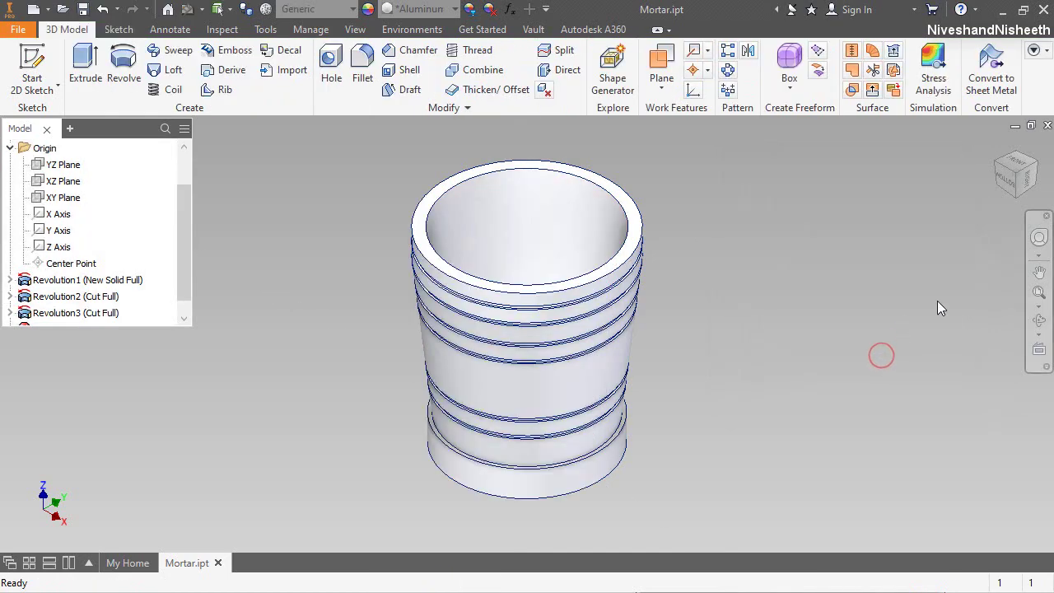
# Step: Examine the hollowed mortar from its underside, return to the previous orientation, and collapse the Origin folder
pyautogui.click(1040, 319)
pyautogui.moveTo(716, 343); pyautogui.dragTo(772, 292)
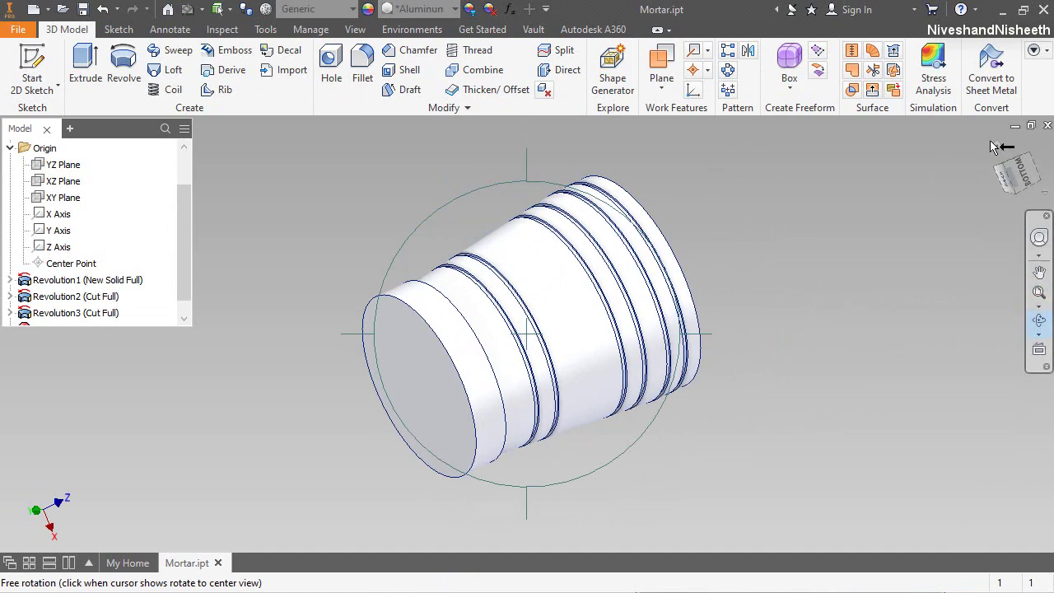
pyautogui.press('Escape')
pyautogui.press('F4')
pyautogui.rightClick(572, 236)
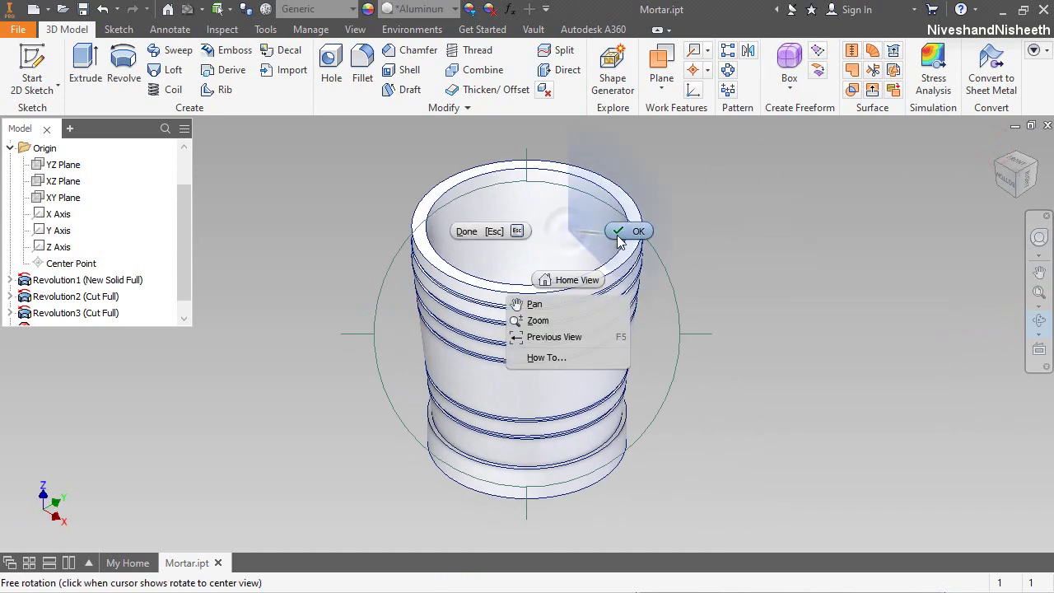
pyautogui.click(617, 235)
pyautogui.click(718, 245)
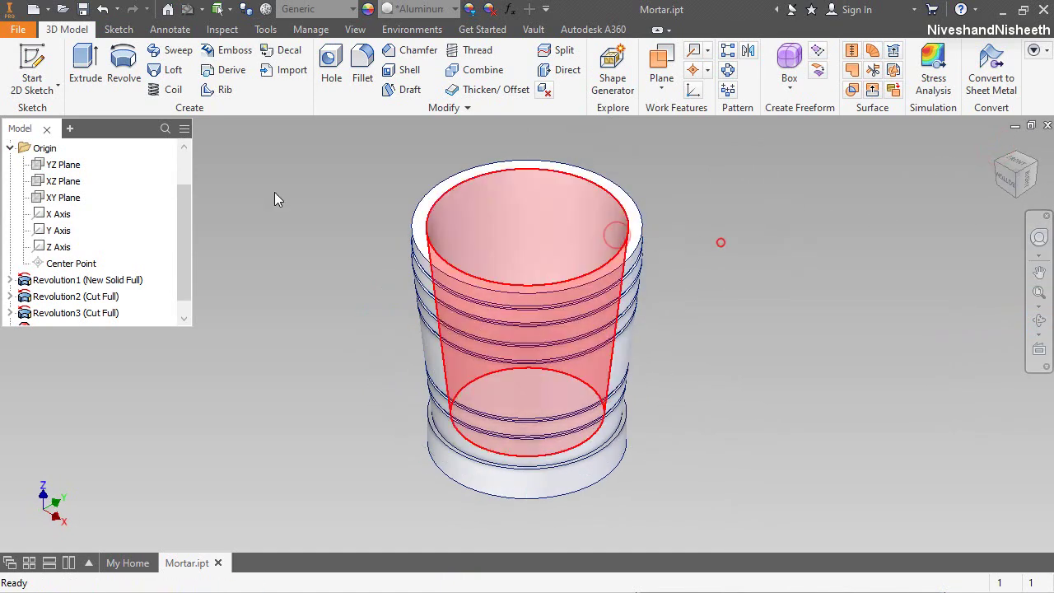
pyautogui.click(10, 150)
pyautogui.click(306, 233)
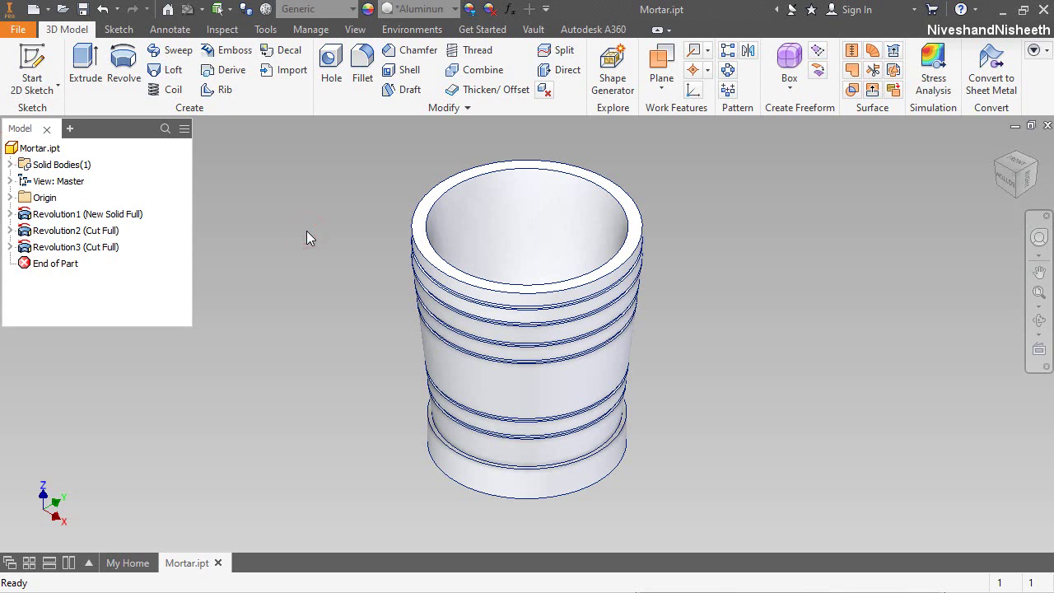
# Step: Start a constant edge fillet with radius 1/64 in and select the outer edge of the mortar's top rim
pyautogui.click(845, 340)
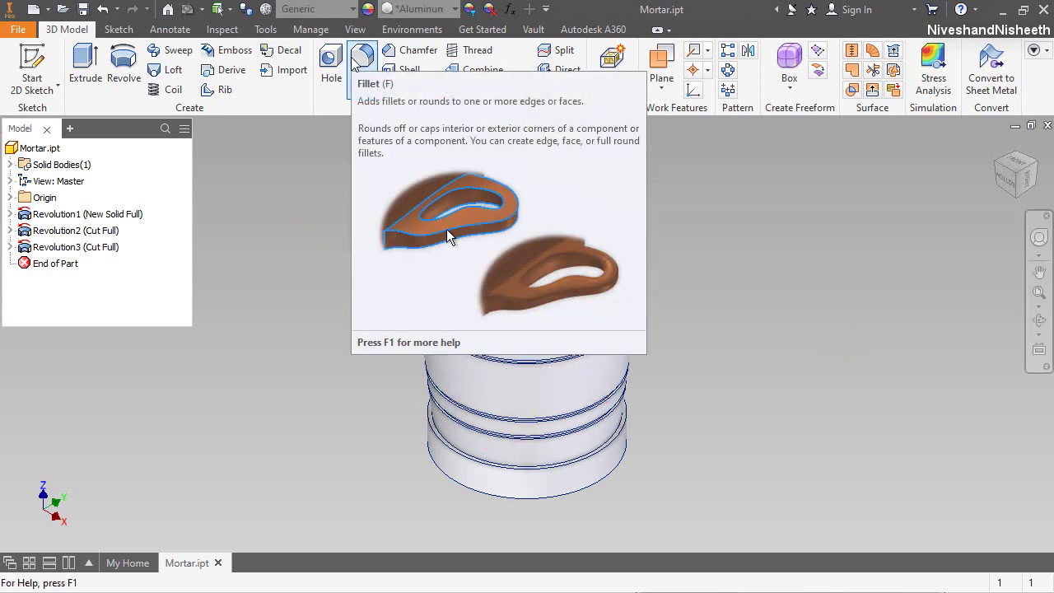
pyautogui.click(357, 66)
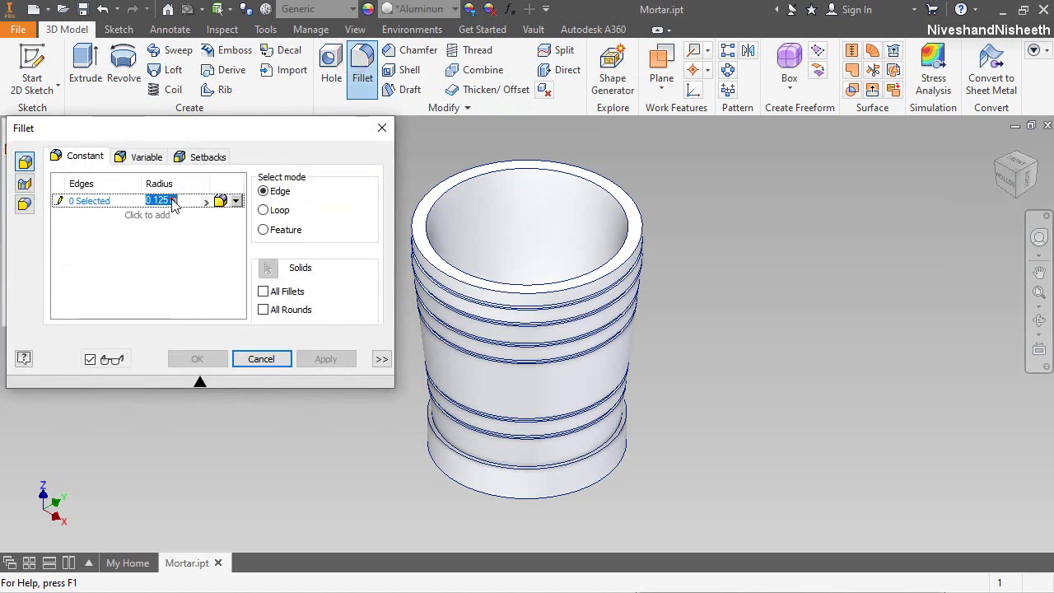
pyautogui.write('1')
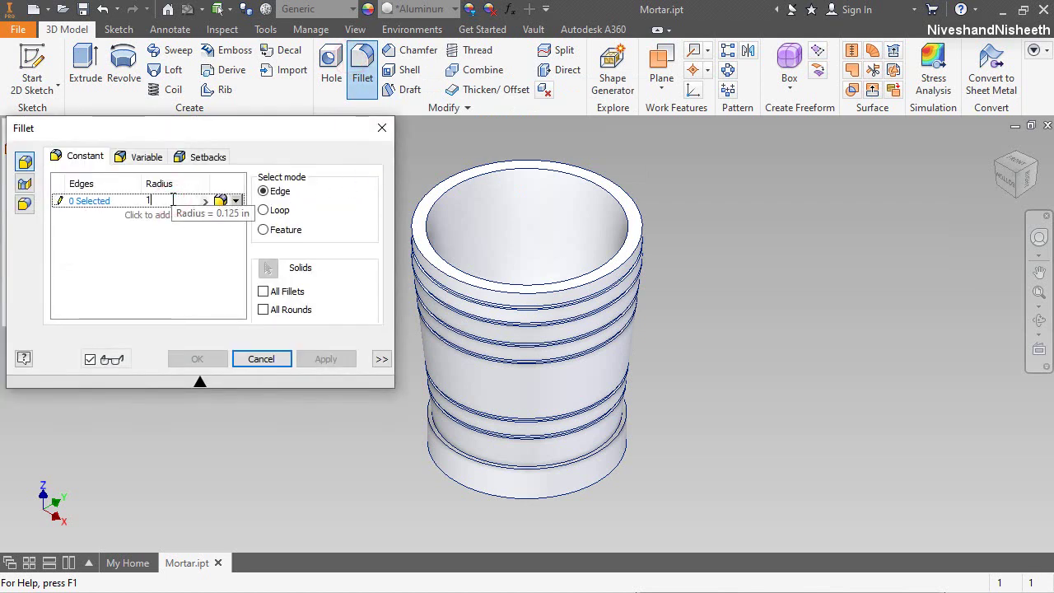
pyautogui.write('/64')
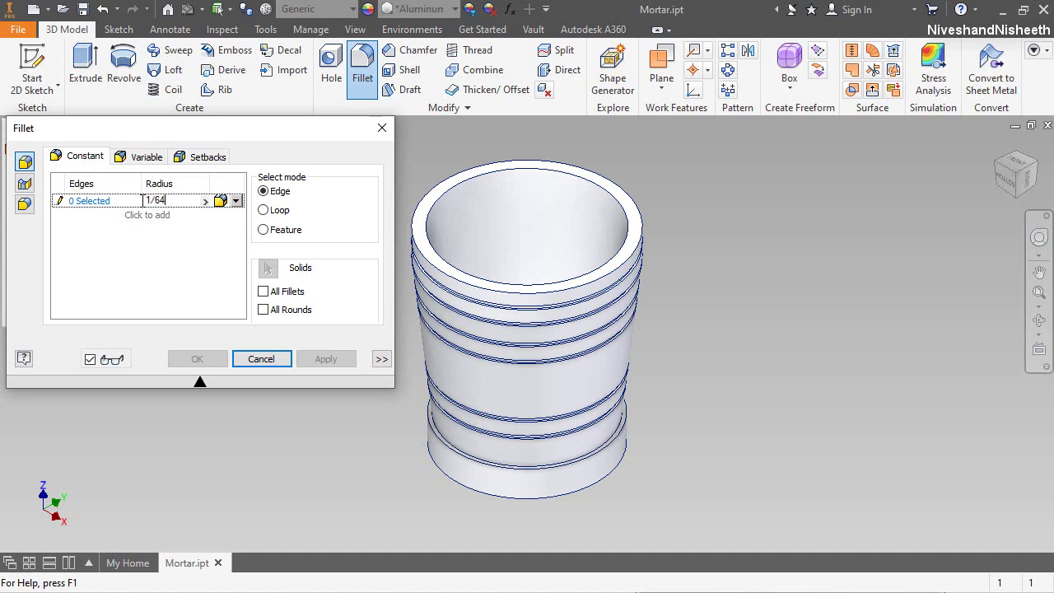
pyautogui.click(58, 203)
pyautogui.scroll(-5, 642, 196)
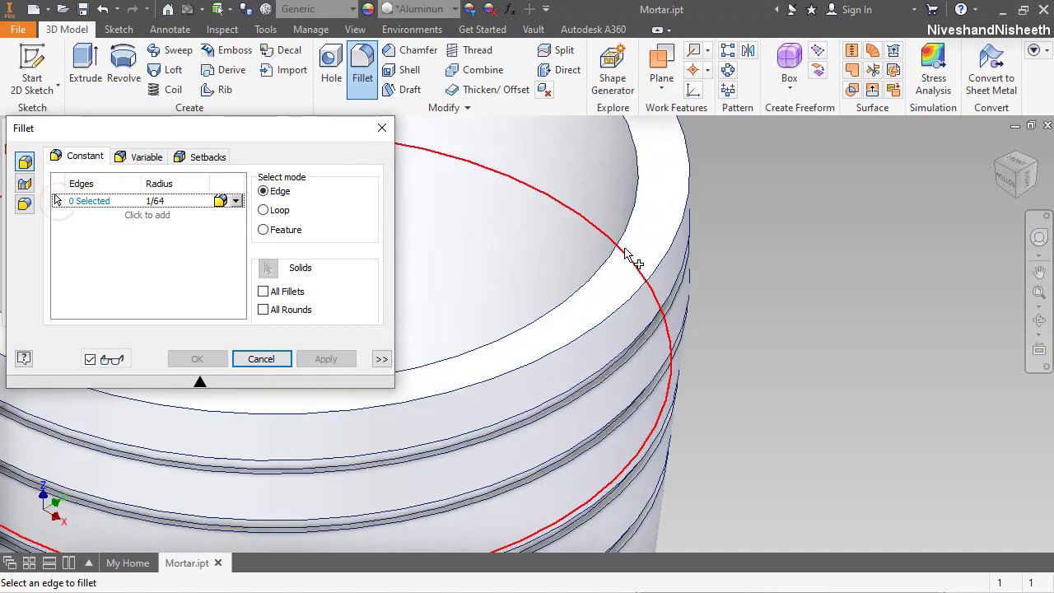
pyautogui.scroll(5, 645, 290)
pyautogui.click(639, 288)
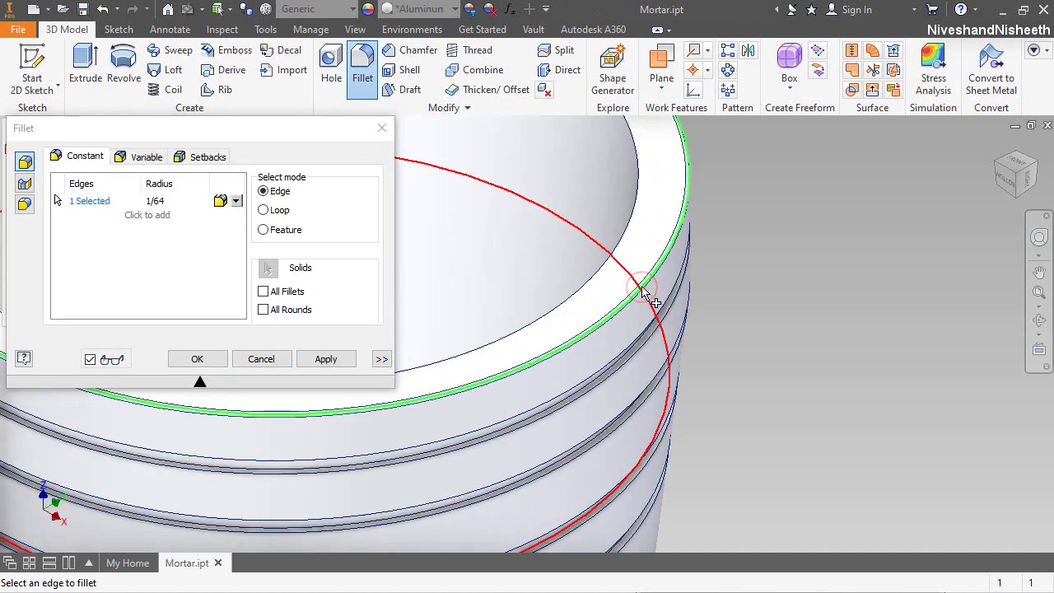
# Step: Add the upper inner edges of the four upper ring grooves to the 1/64 in fillet set
pyautogui.keyDown('shift'); pyautogui.moveTo(639, 289); pyautogui.dragTo(750, 265, button='middle'); pyautogui.keyUp('shift')
pyautogui.scroll(3, 748, 266)
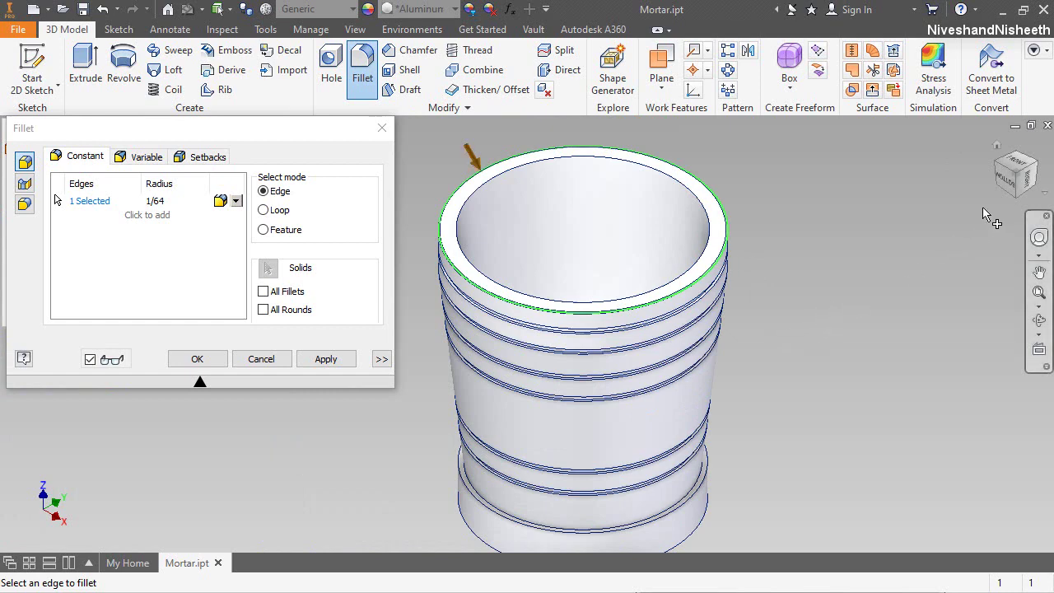
pyautogui.click(1007, 180)
pyautogui.scroll(-4, 635, 245)
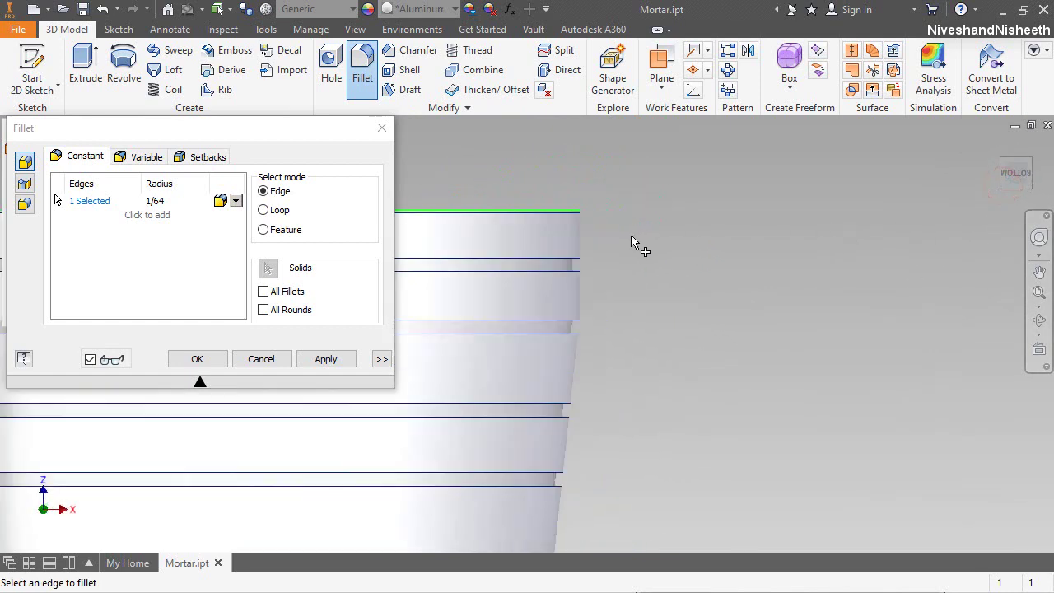
pyautogui.scroll(2, 732, 332)
pyautogui.scroll(-3, 710, 313)
pyautogui.scroll(2, 709, 313)
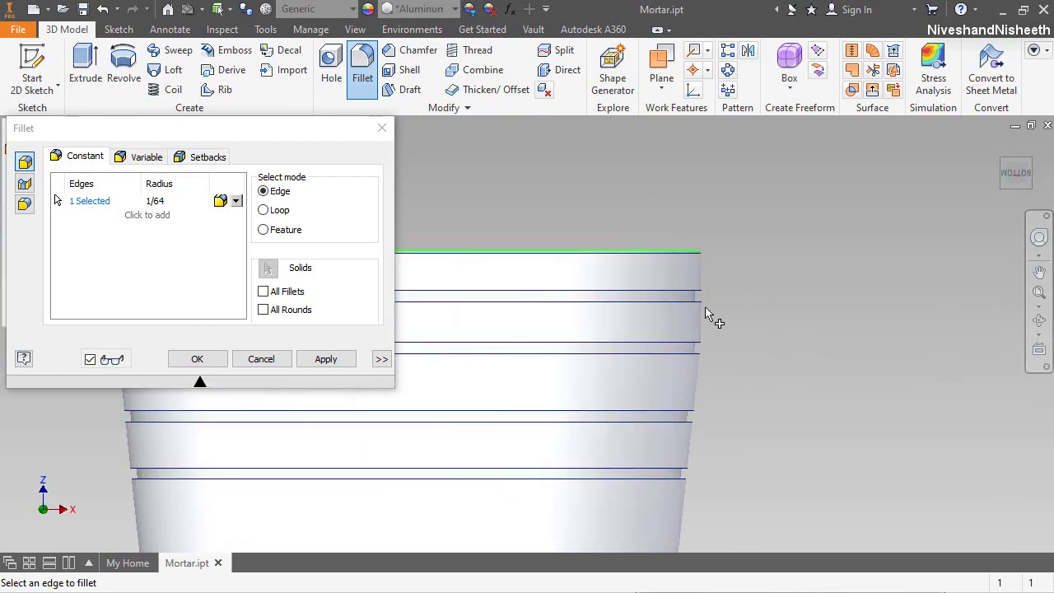
pyautogui.scroll(-4, 723, 305)
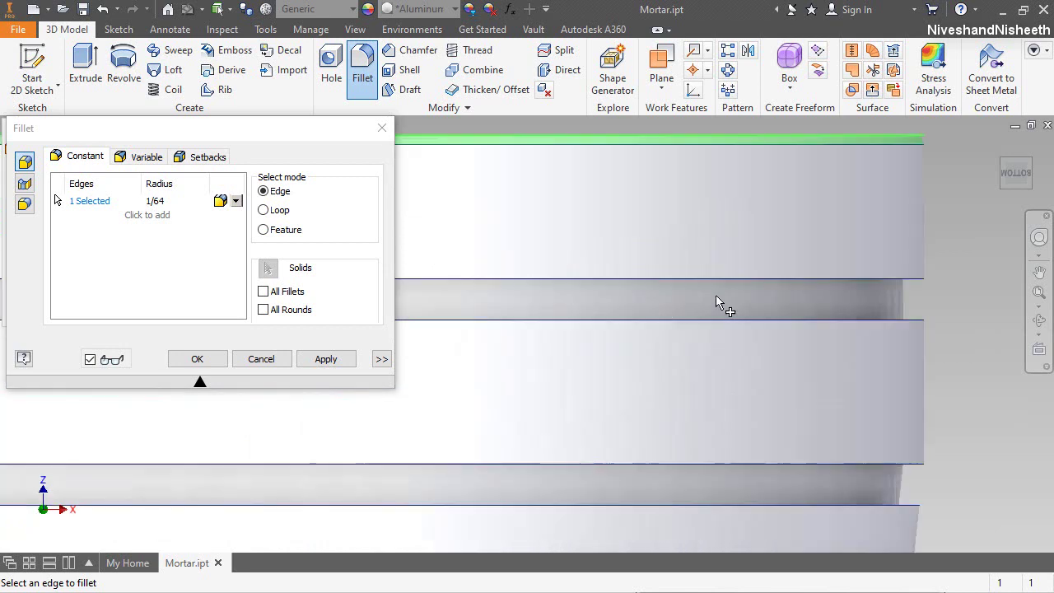
pyautogui.click(1039, 237)
pyautogui.moveTo(972, 280); pyautogui.dragTo(850, 302)
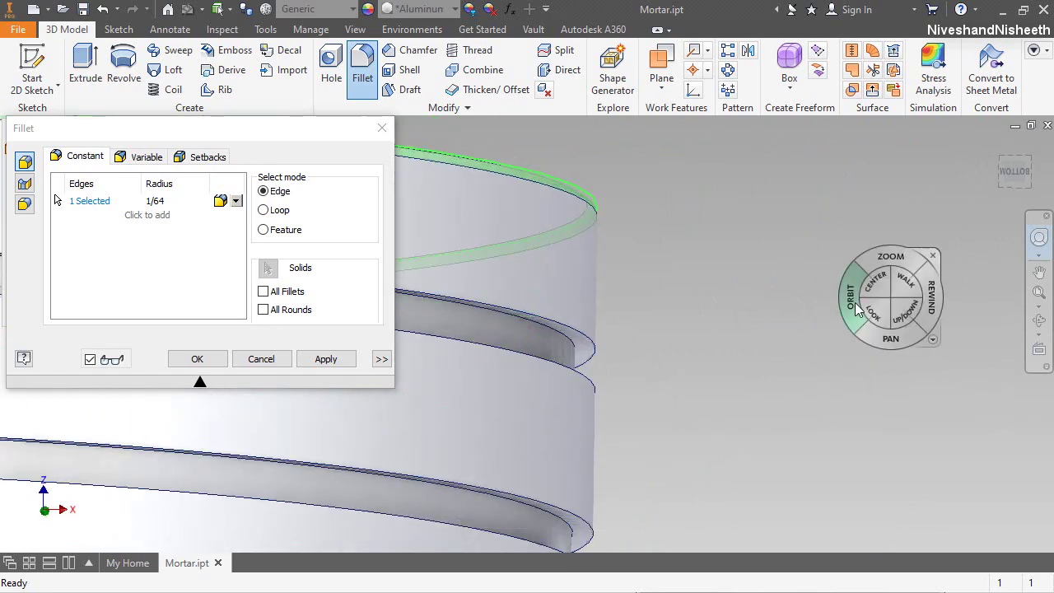
pyautogui.click(932, 256)
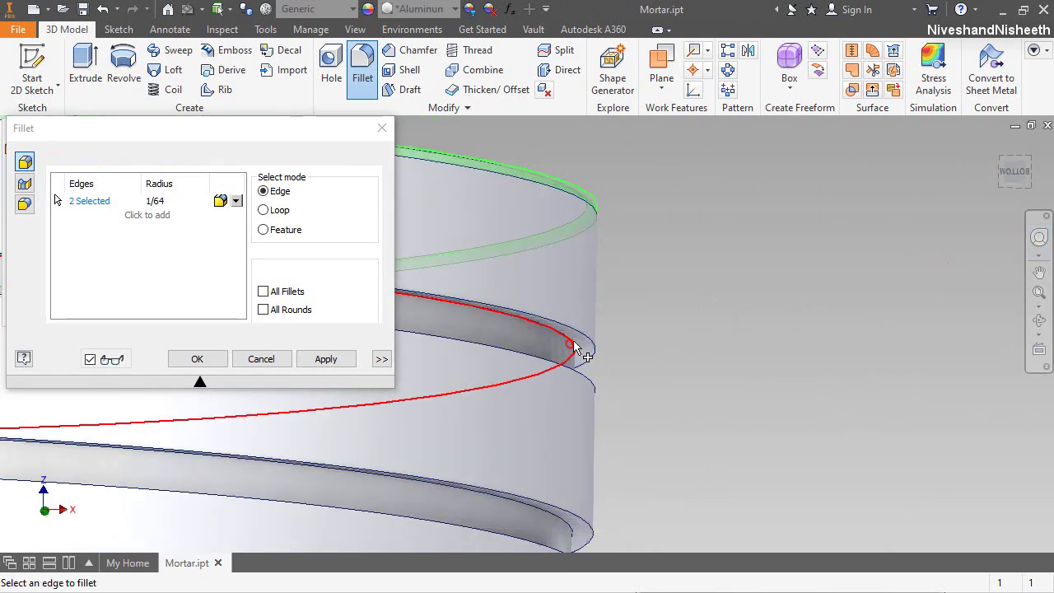
pyautogui.click(570, 346)
pyautogui.scroll(2, 645, 292)
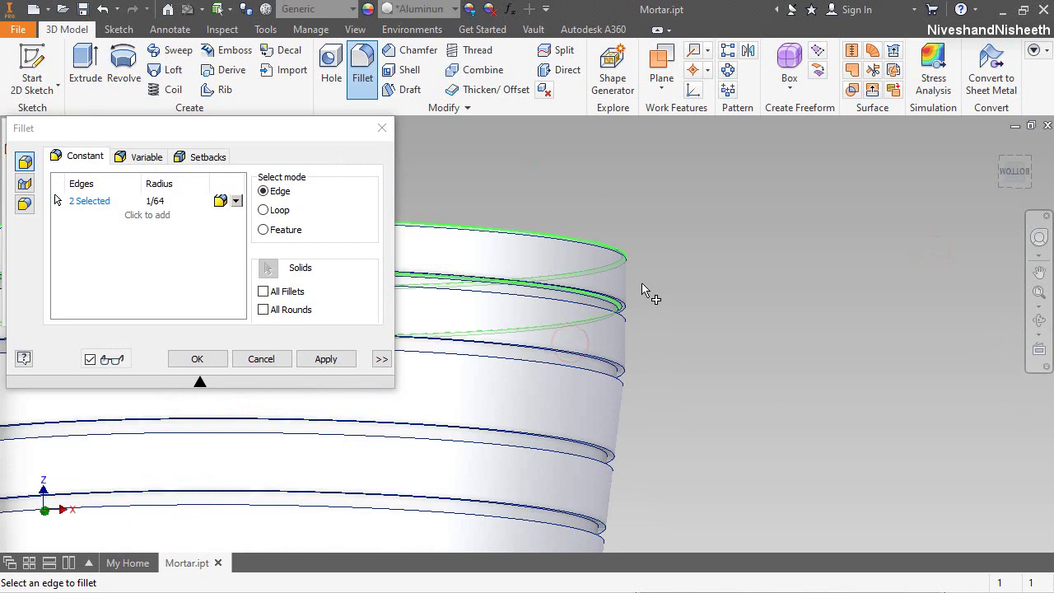
pyautogui.click(629, 376)
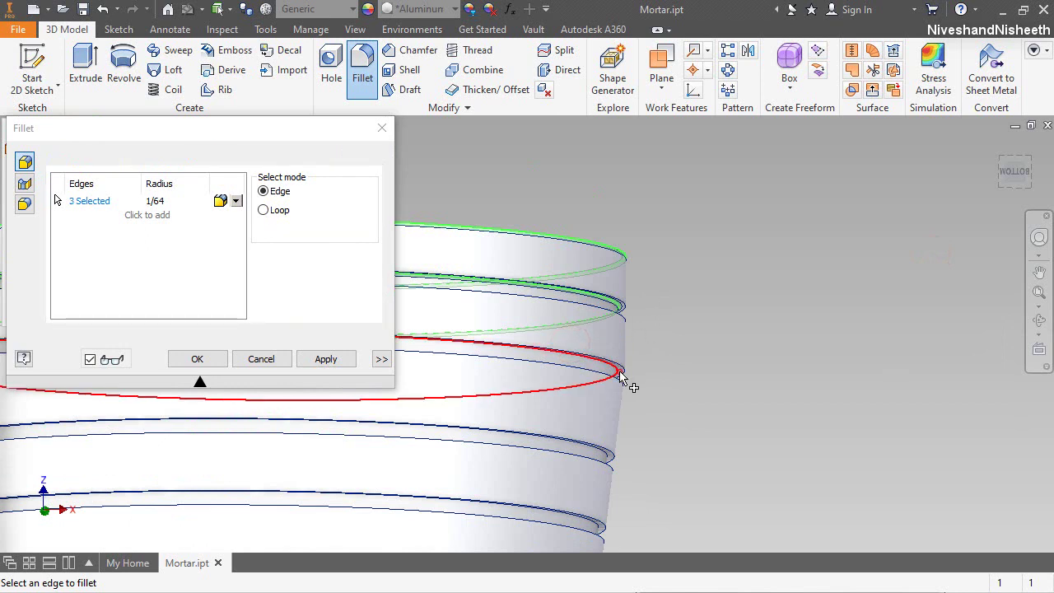
pyautogui.click(615, 466)
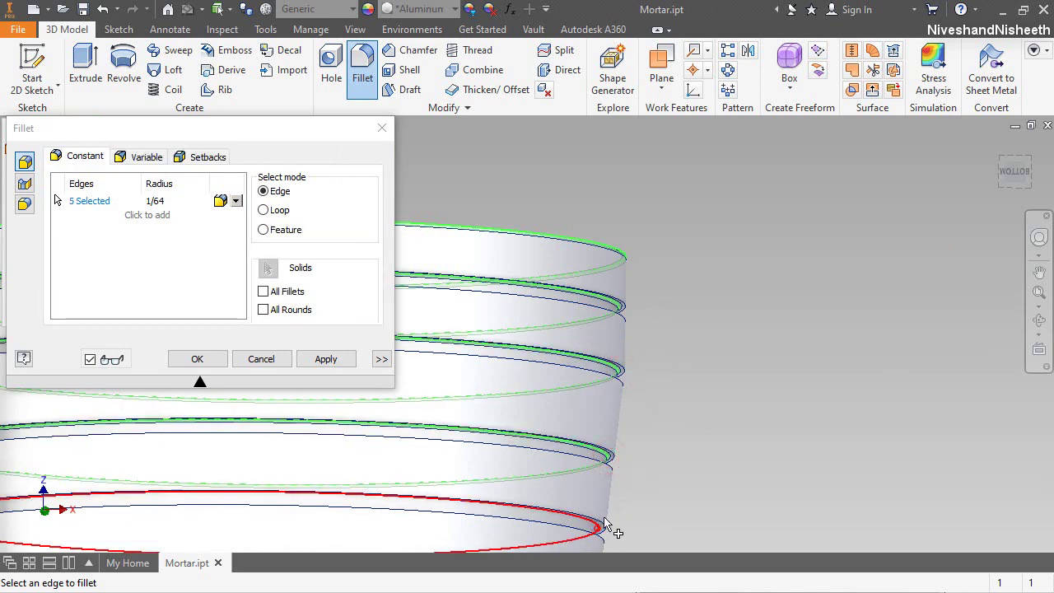
# Step: Add the upper inner edges of the two lower ring grooves to the 1/64 in fillet set
pyautogui.scroll(2, 664, 423)
pyautogui.scroll(2, 643, 482)
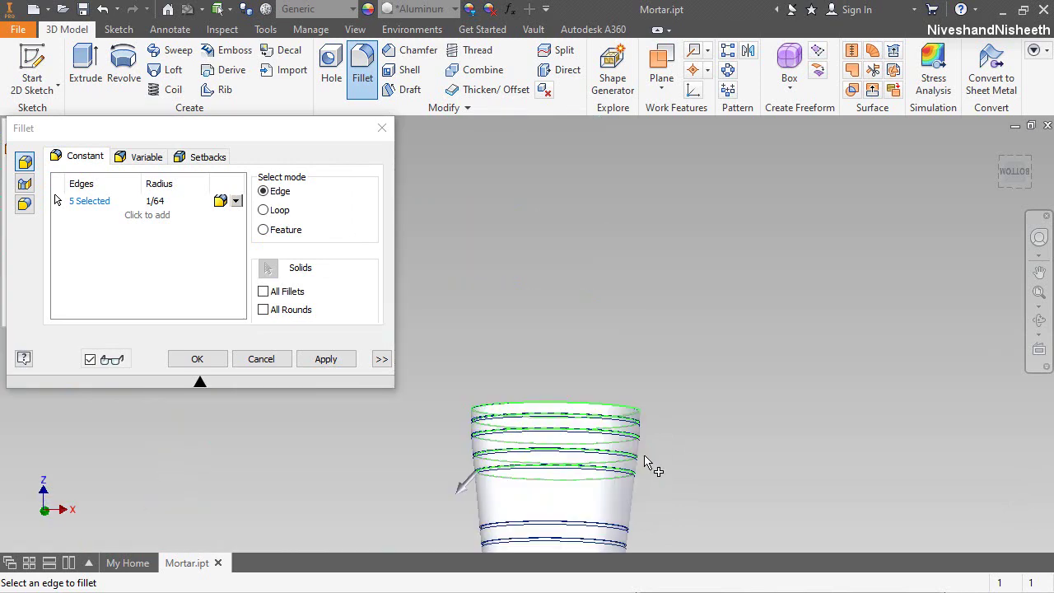
pyautogui.scroll(-5, 651, 494)
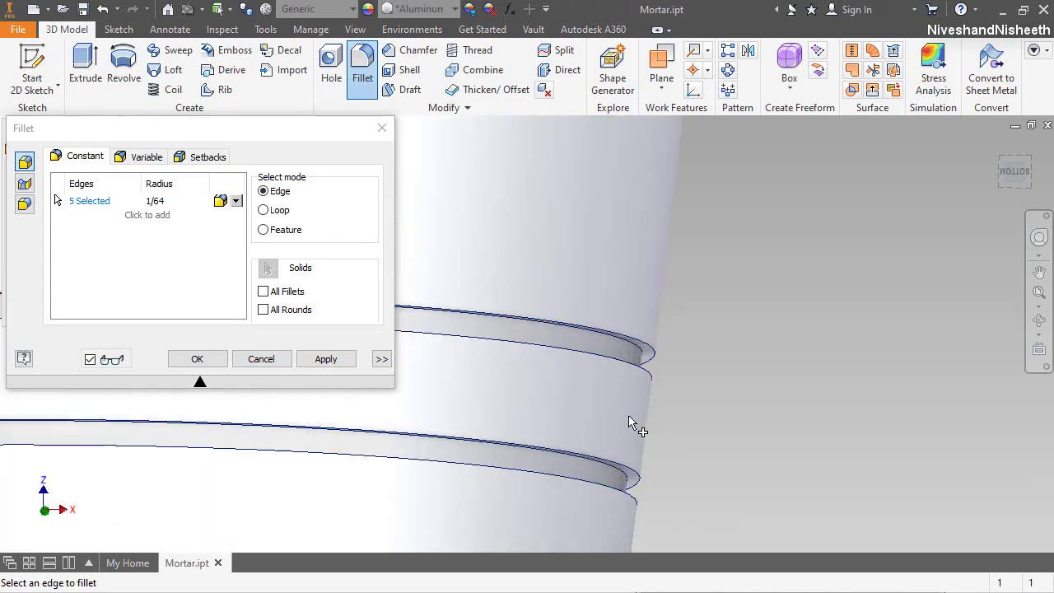
pyautogui.click(651, 365)
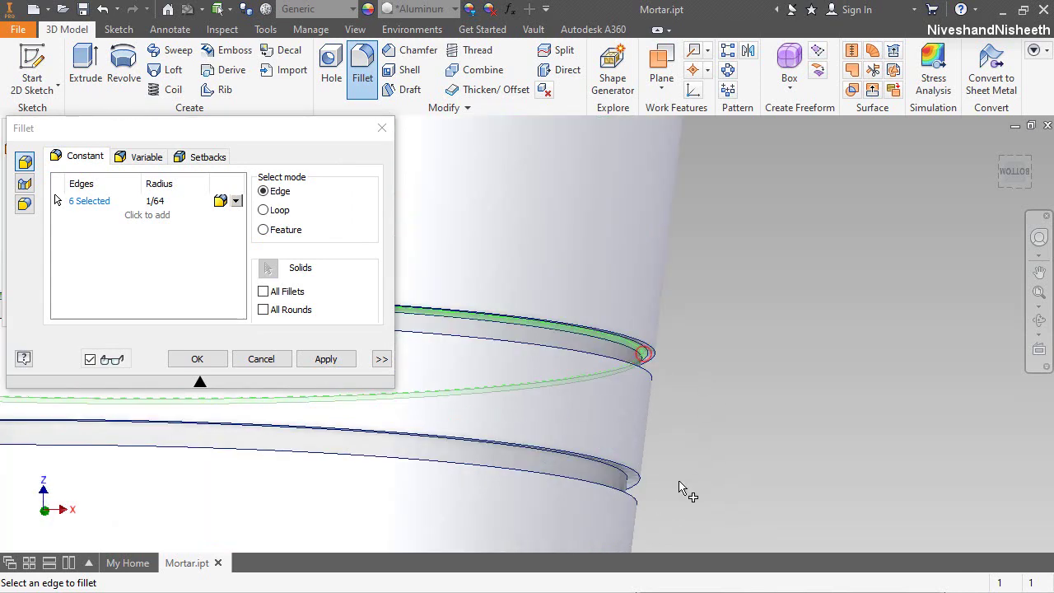
pyautogui.click(623, 477)
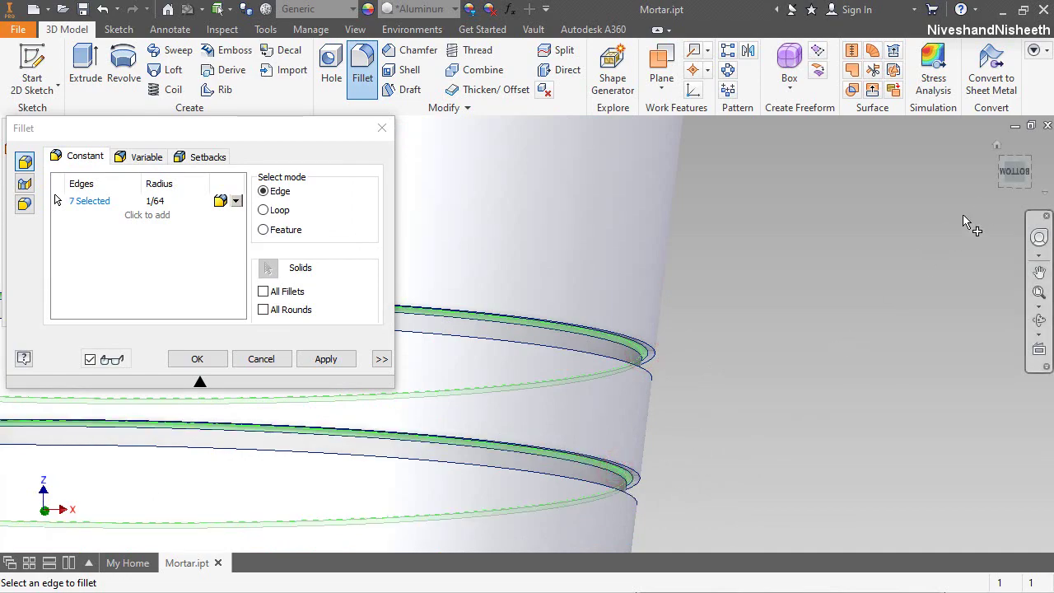
# Step: Add the lower inner edges of the first and second grooves below the rim to the 1/64 in fillet set
pyautogui.click(1028, 167)
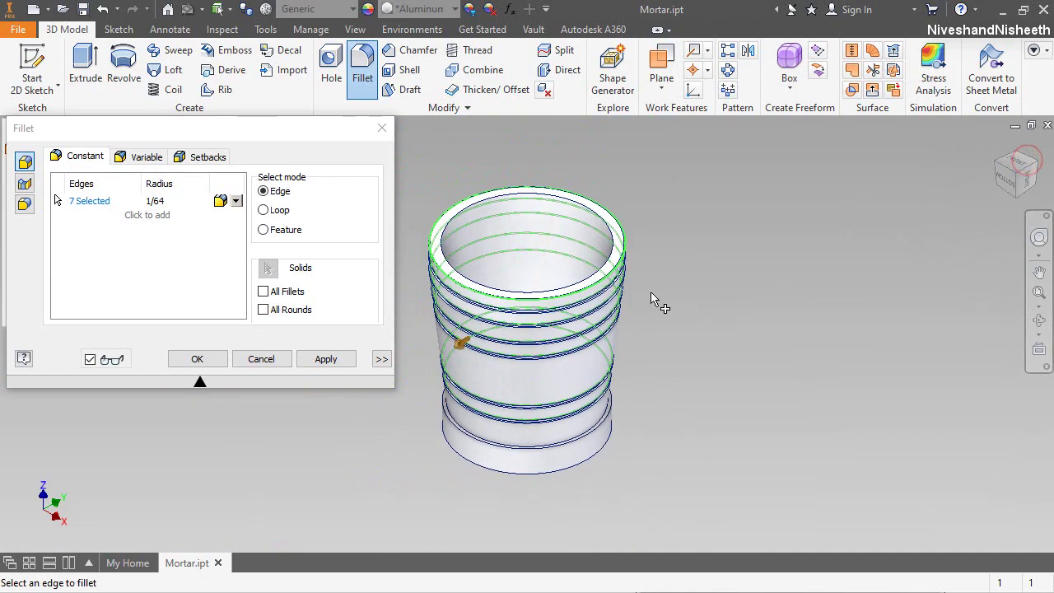
pyautogui.scroll(-4, 626, 288)
pyautogui.scroll(-2, 725, 309)
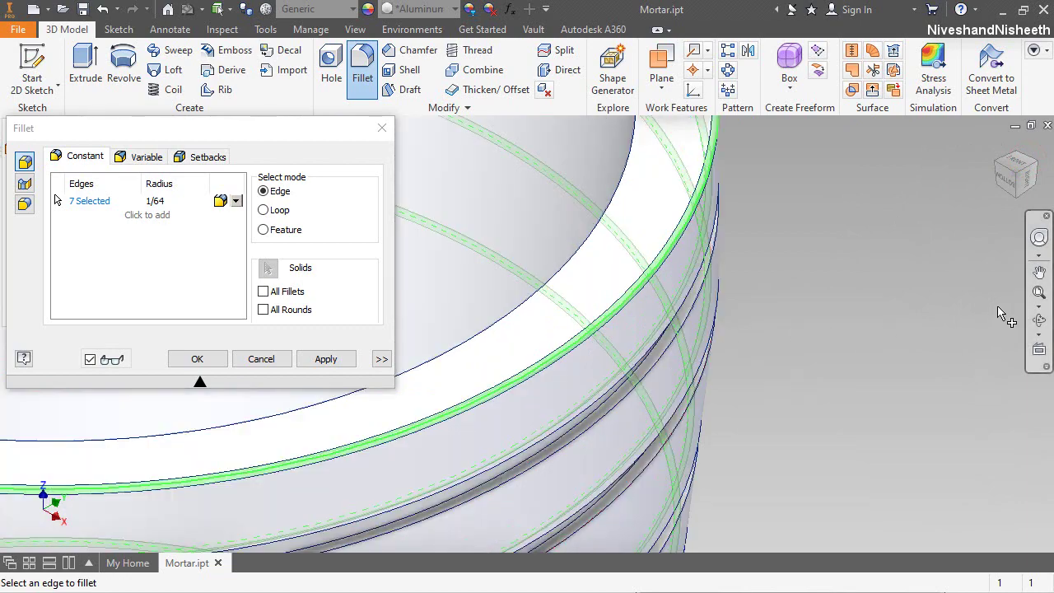
pyautogui.click(1041, 321)
pyautogui.moveTo(616, 364); pyautogui.dragTo(656, 318)
pyautogui.moveTo(630, 167); pyautogui.dragTo(742, 336)
pyautogui.rightClick(613, 310)
pyautogui.click(670, 307)
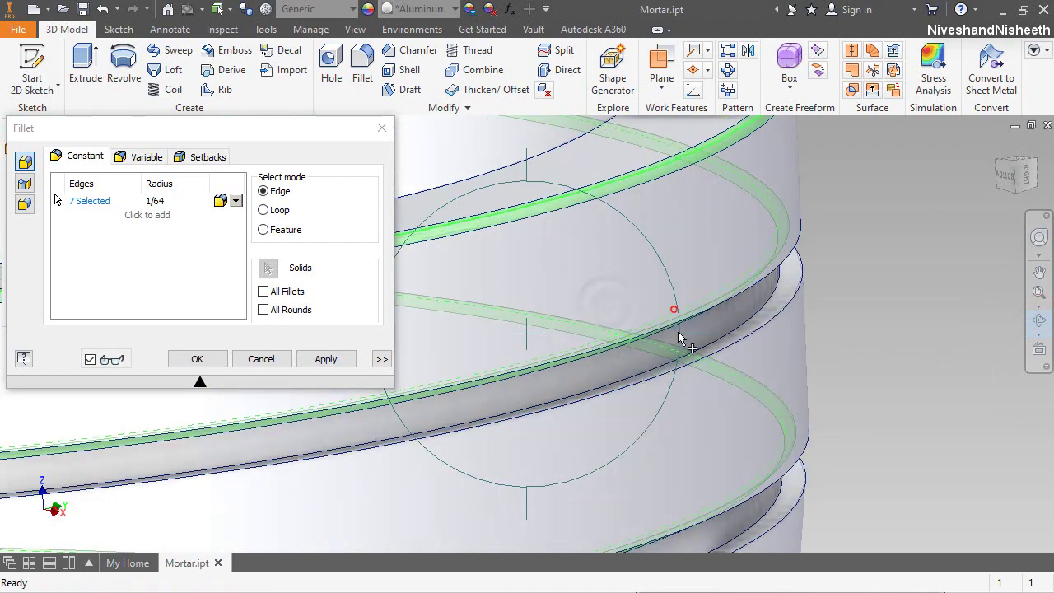
pyautogui.scroll(-3, 700, 362)
pyautogui.scroll(4, 734, 344)
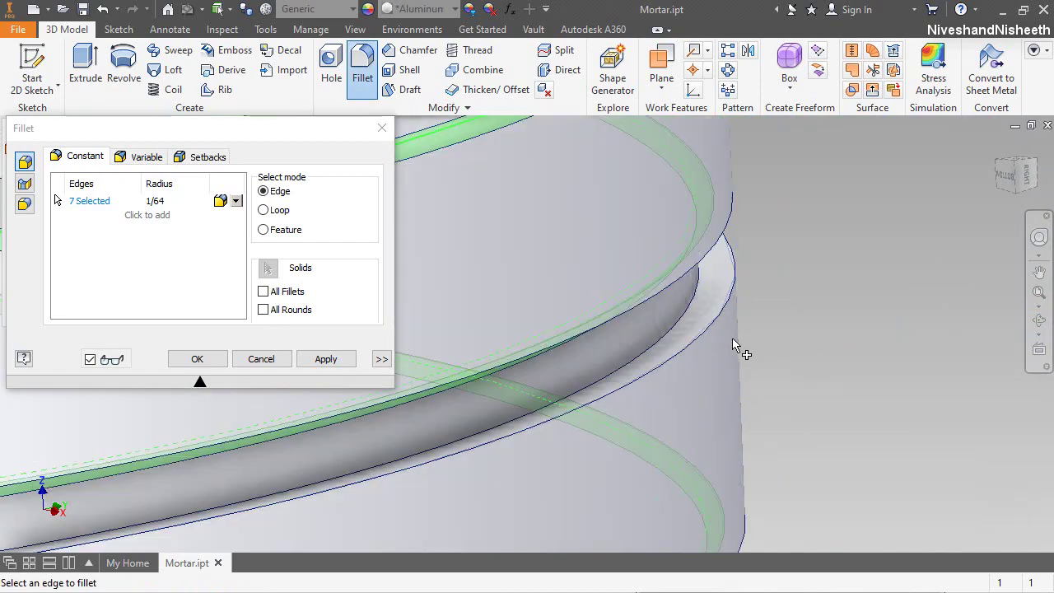
pyautogui.click(687, 326)
pyautogui.scroll(-2, 758, 298)
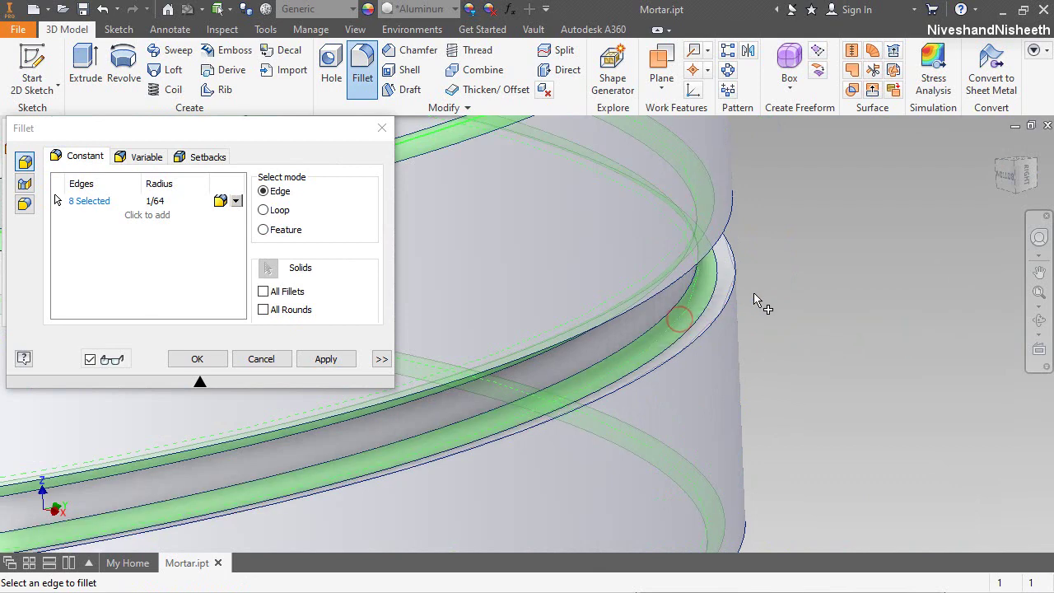
pyautogui.click(737, 426)
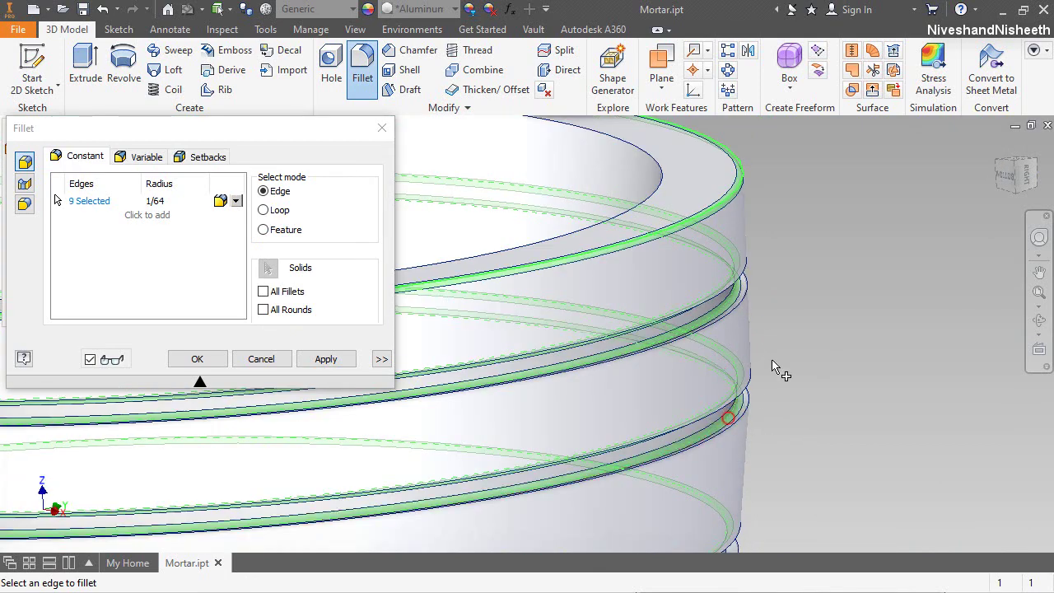
# Step: Add the lower inner edges of the third and fourth grooves below the rim to the 1/64 in fillet set
pyautogui.scroll(-3, 778, 412)
pyautogui.scroll(3, 770, 412)
pyautogui.scroll(2, 770, 412)
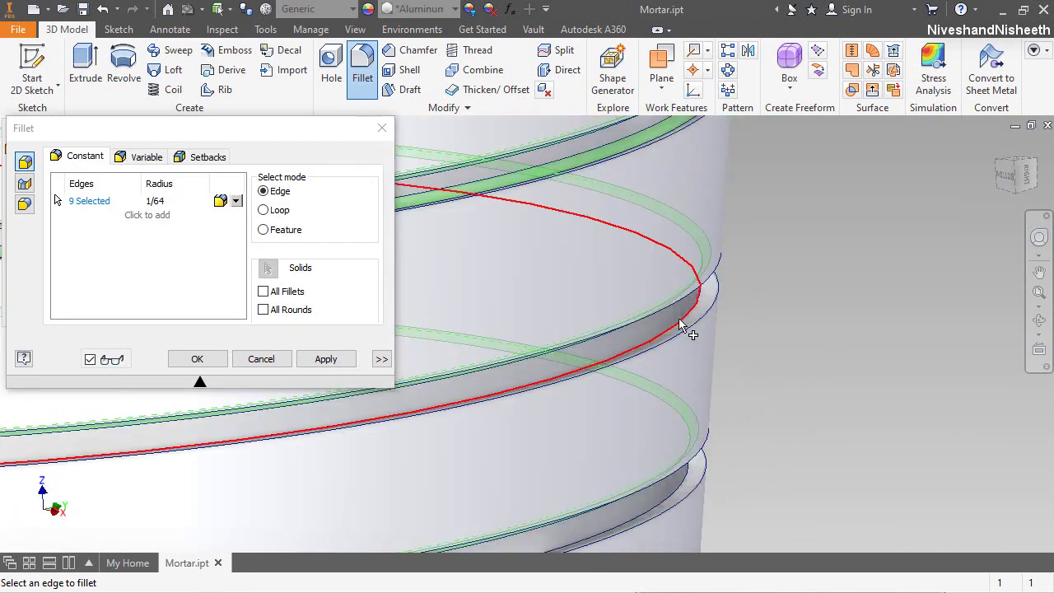
pyautogui.click(679, 319)
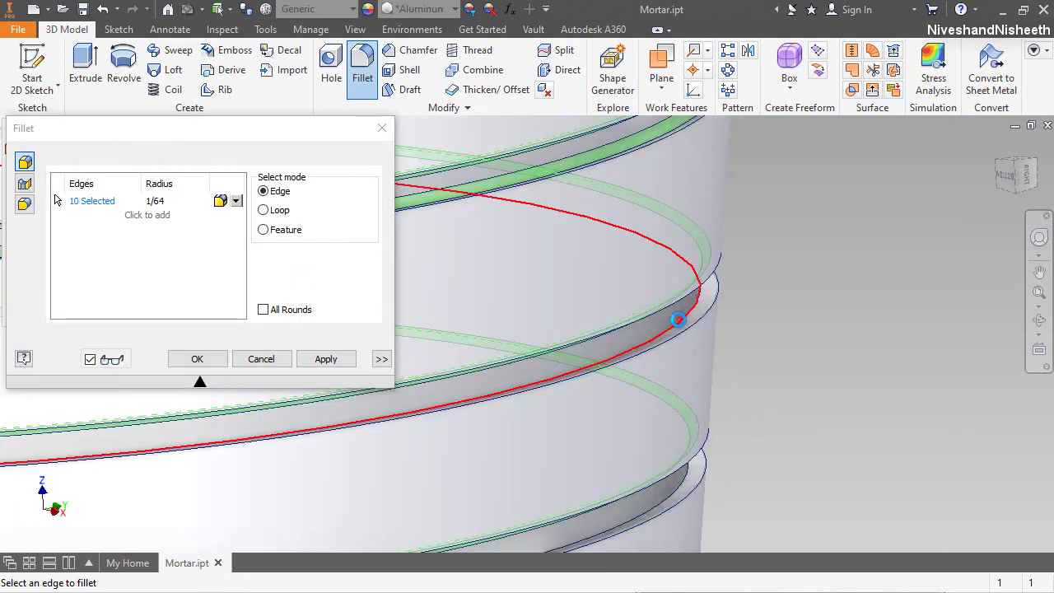
pyautogui.click(687, 489)
# Step: Add the lower inner edges of the two lower grooves to the 1/64 in fillet set and return to the home view
pyautogui.scroll(-3, 730, 426)
pyautogui.scroll(3, 730, 534)
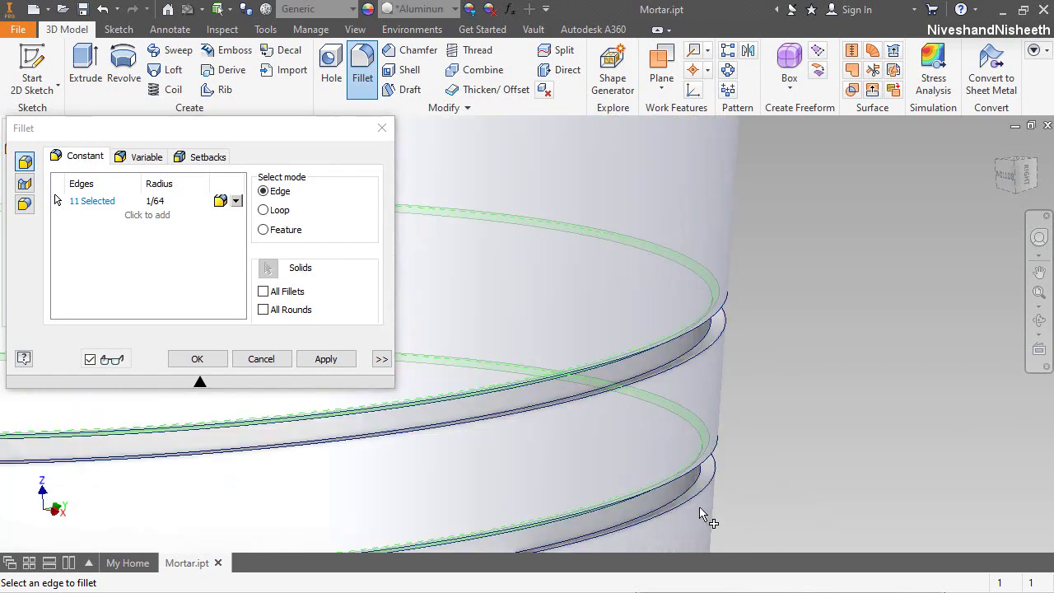
pyautogui.click(699, 497)
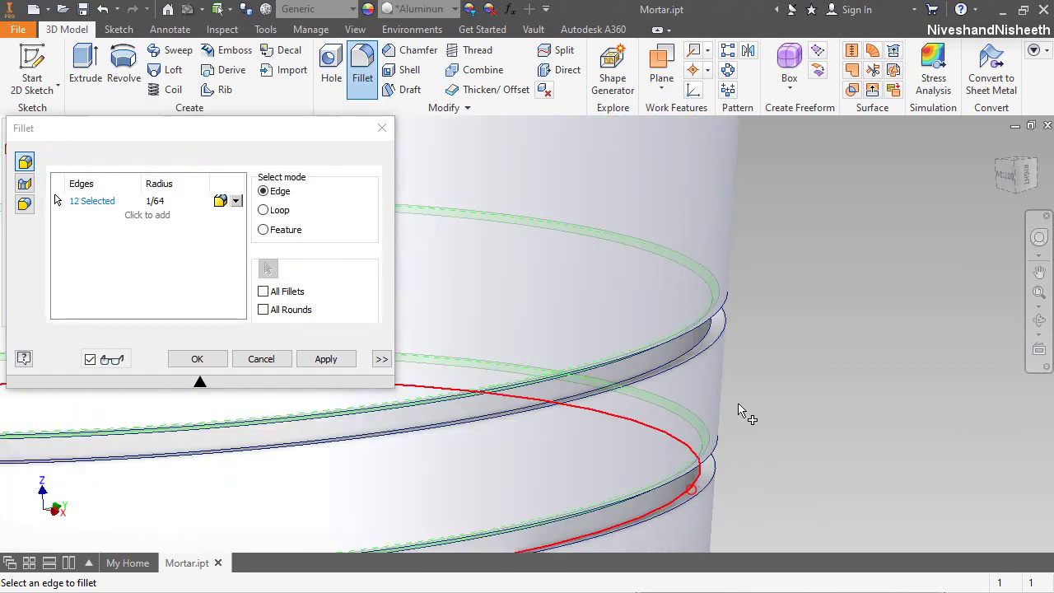
pyautogui.click(706, 353)
pyautogui.click(997, 148)
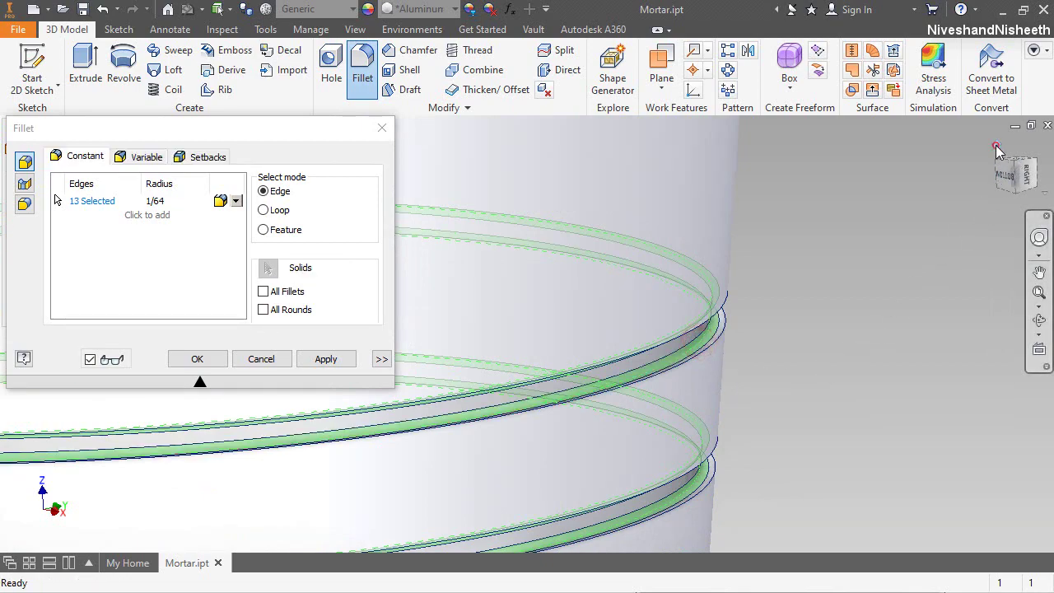
# Step: Add a second fillet set of radius 1/32 in on the mortar's bottom outer edge and create the fillets
pyautogui.click(143, 216)
pyautogui.click(167, 216)
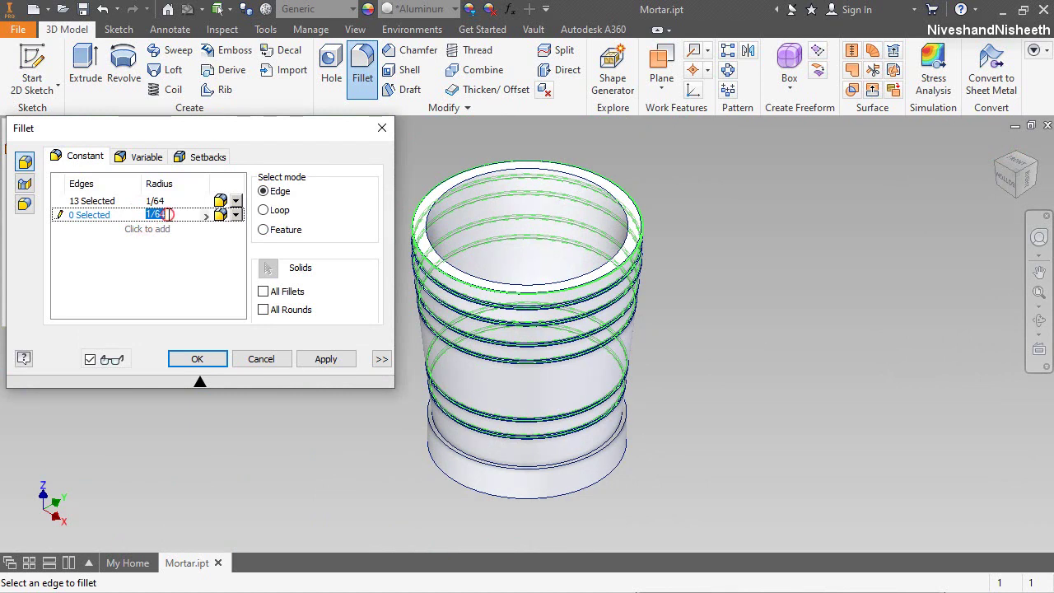
pyautogui.write('1')
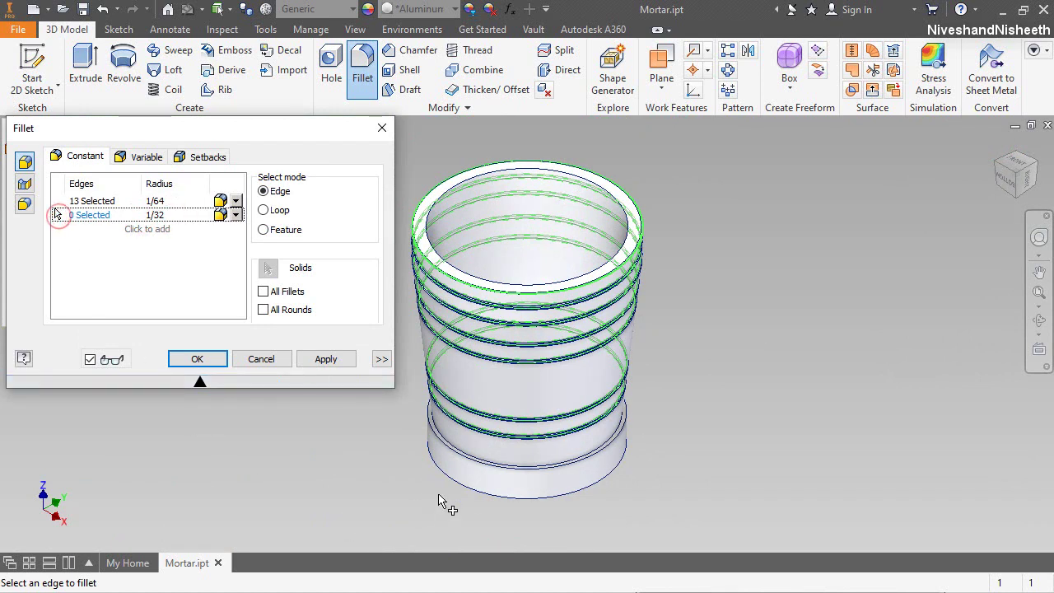
pyautogui.click(467, 490)
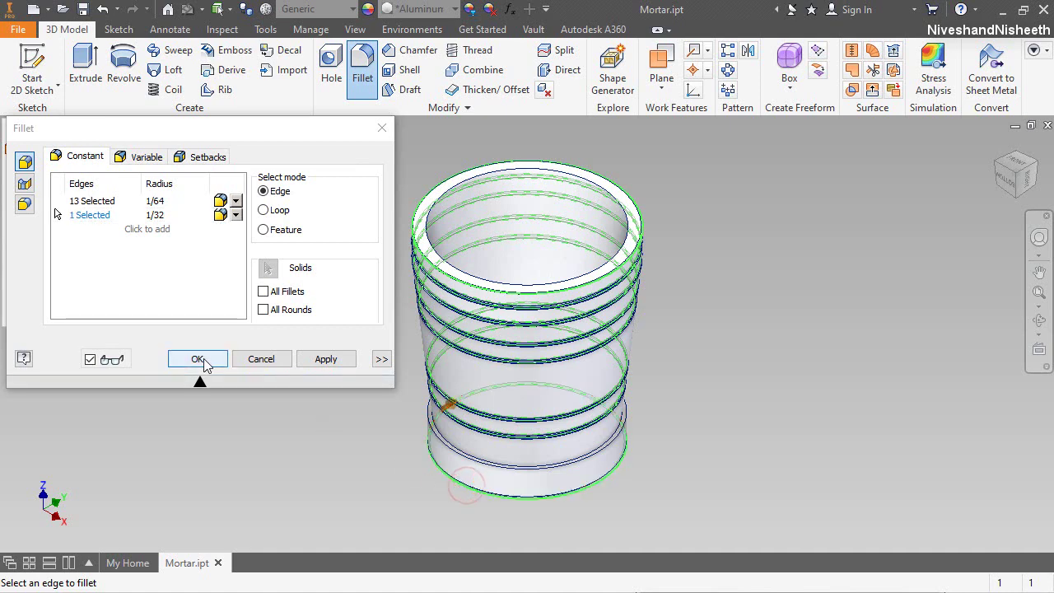
pyautogui.click(198, 359)
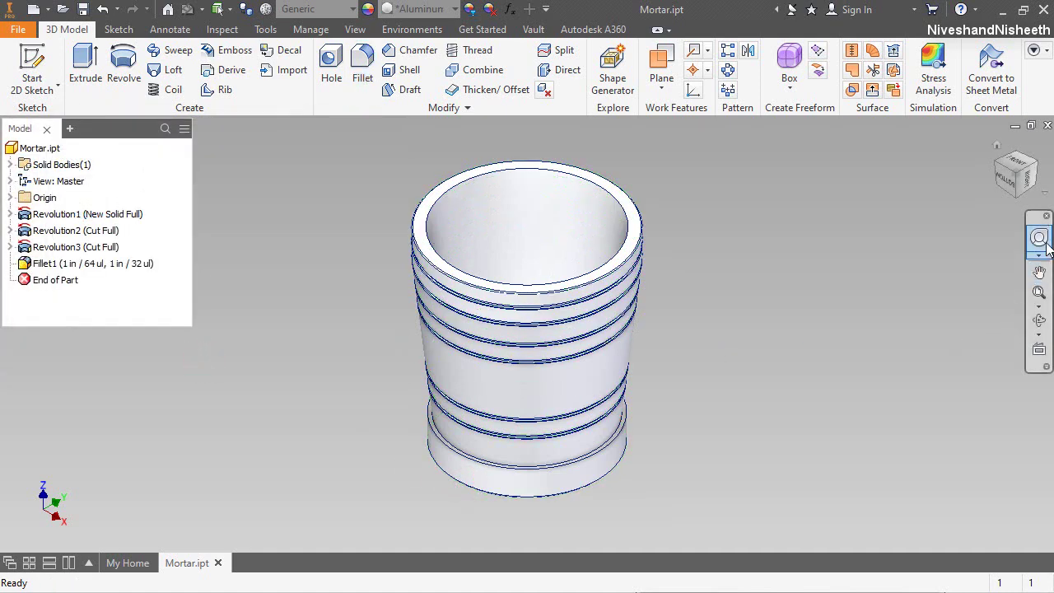
# Step: Examine the mortar's groove, rim and base fillets from the side and return to the home view
pyautogui.click(1013, 188)
pyautogui.scroll(5, 640, 248)
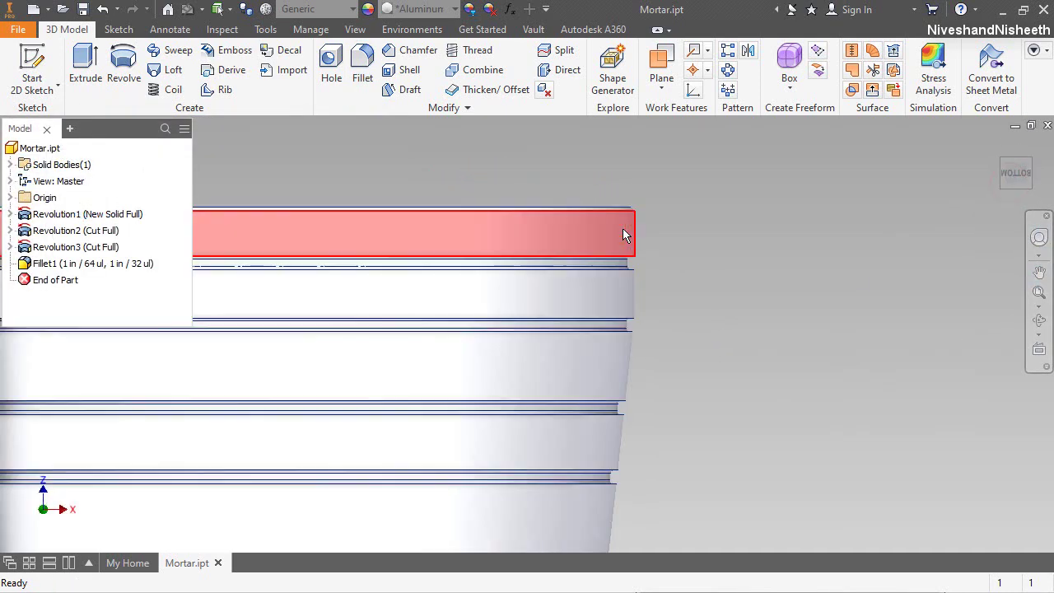
pyautogui.scroll(-6, 657, 288)
pyautogui.scroll(3, 660, 424)
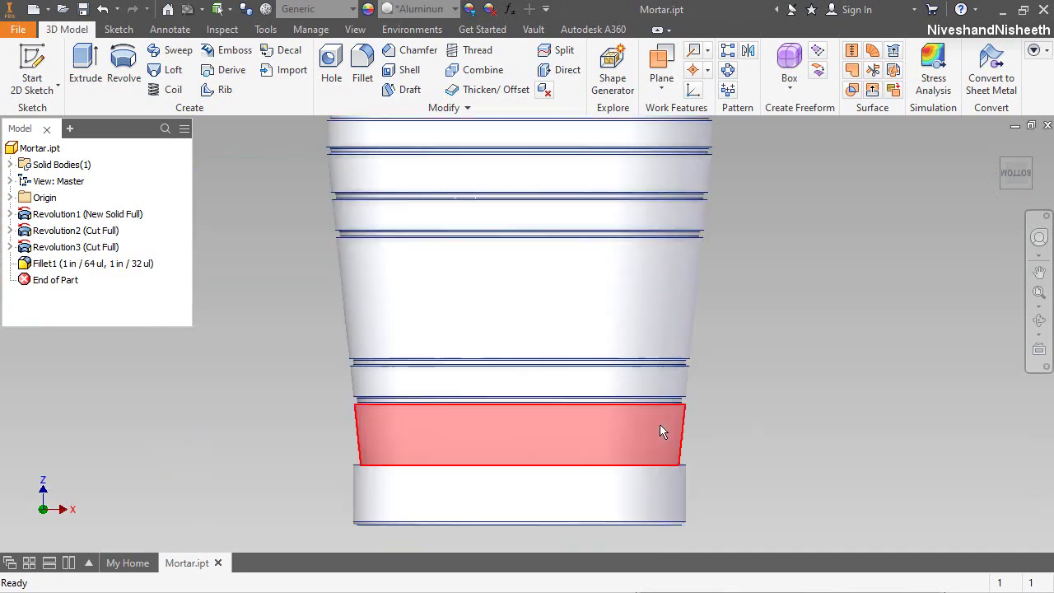
pyautogui.scroll(3, 681, 519)
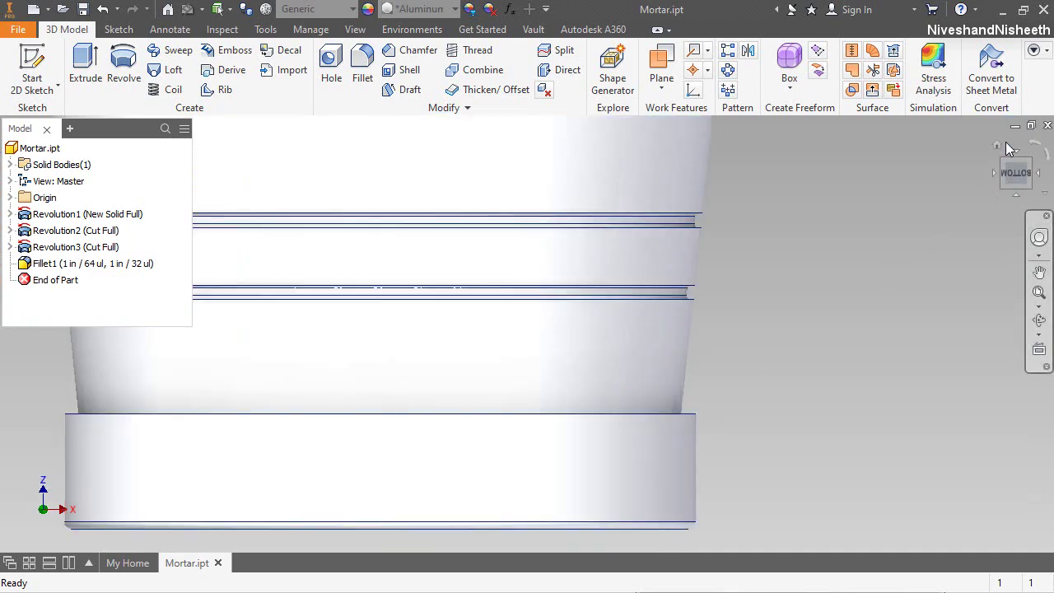
pyautogui.click(997, 148)
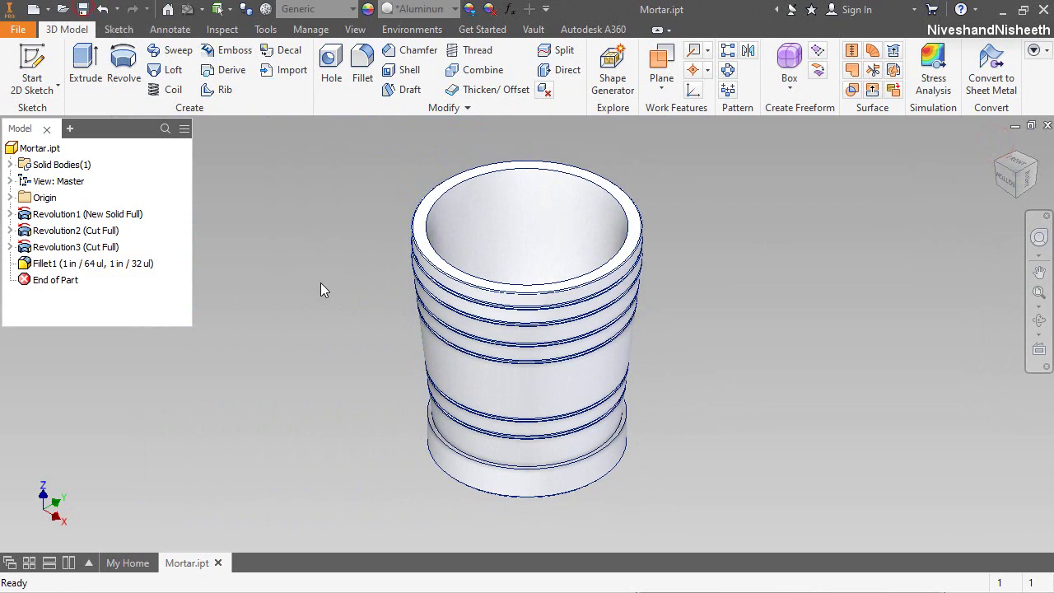
pyautogui.click(941, 489)
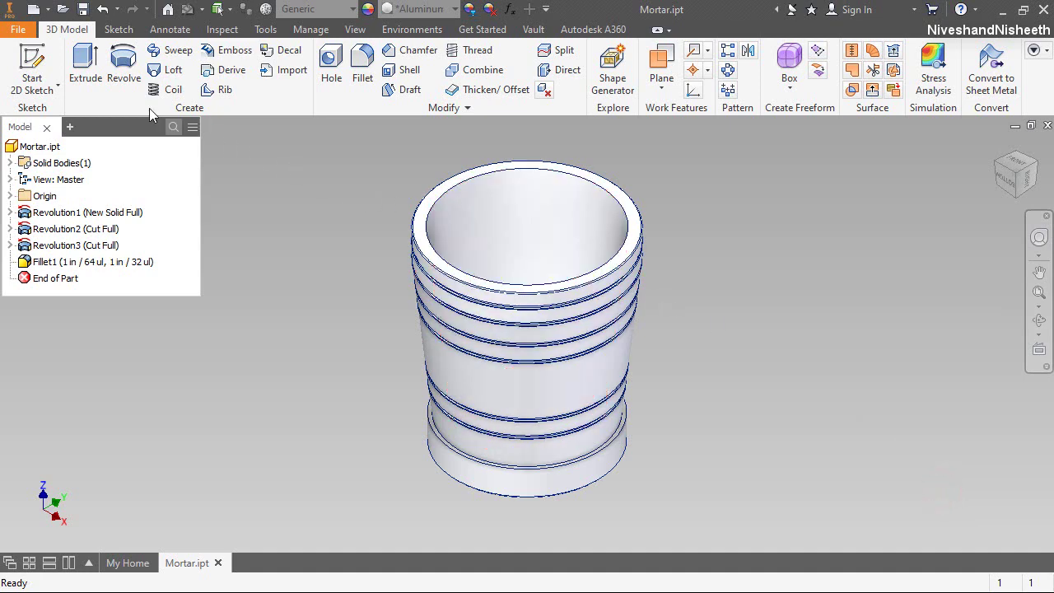
# Step: Create a new part from the English Standard (in).ipt template and start a sketch on the horizontal XZ plane
pyautogui.click(33, 9)
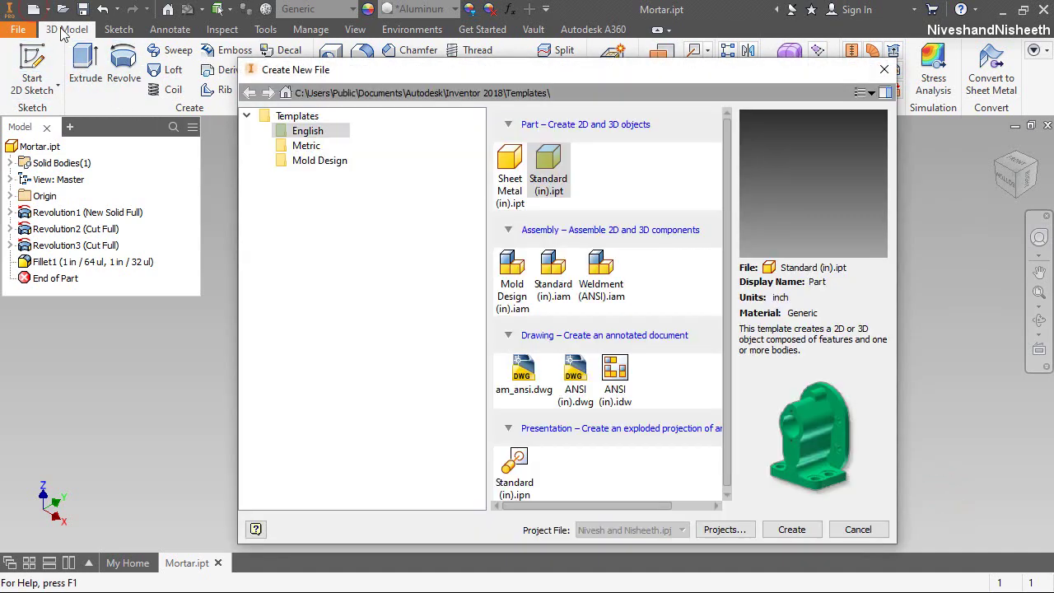
pyautogui.doubleClick(549, 165)
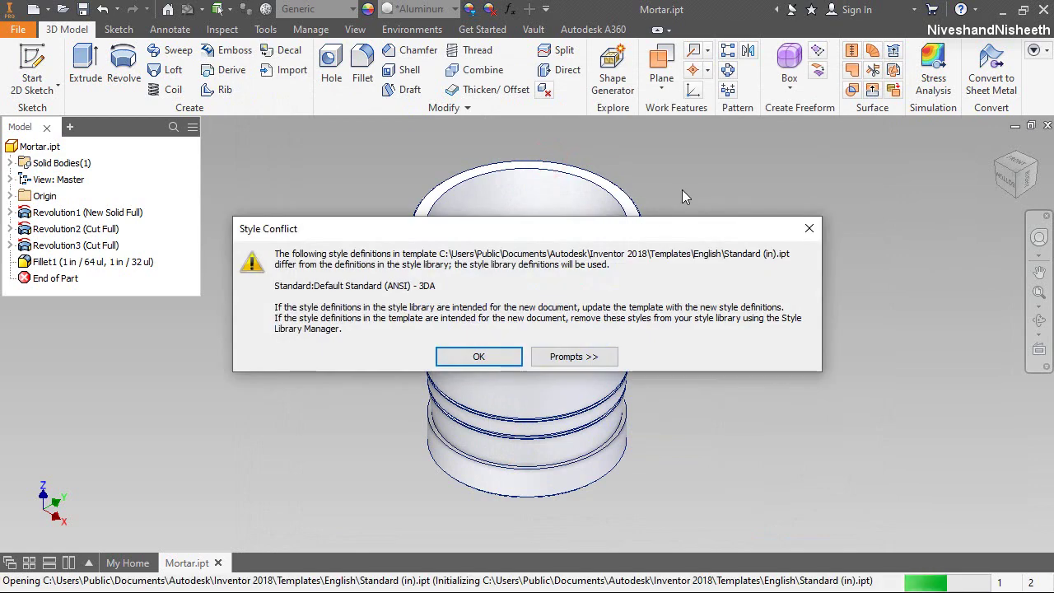
pyautogui.click(511, 356)
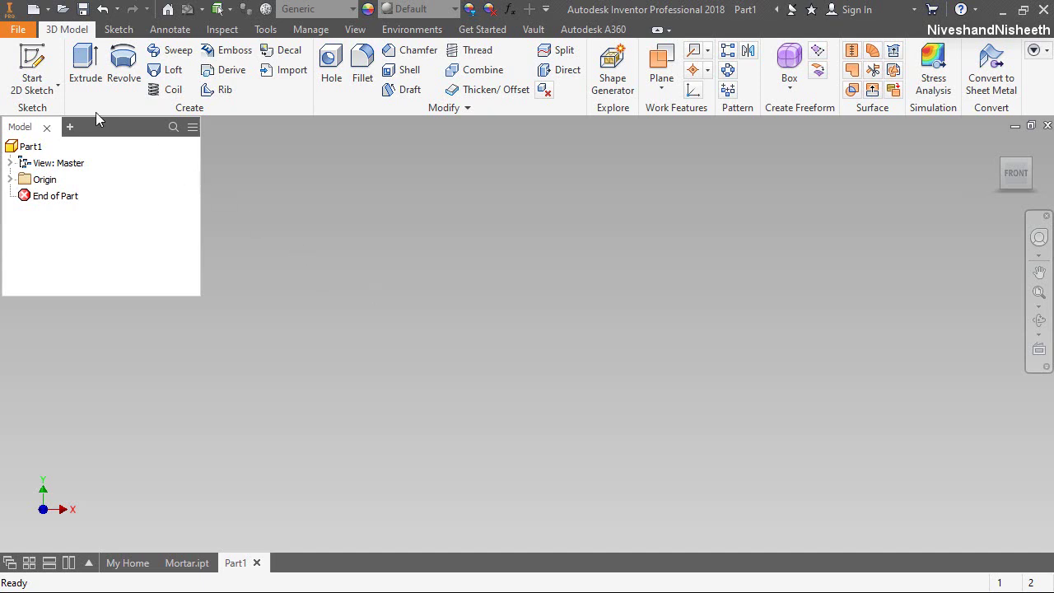
pyautogui.click(32, 66)
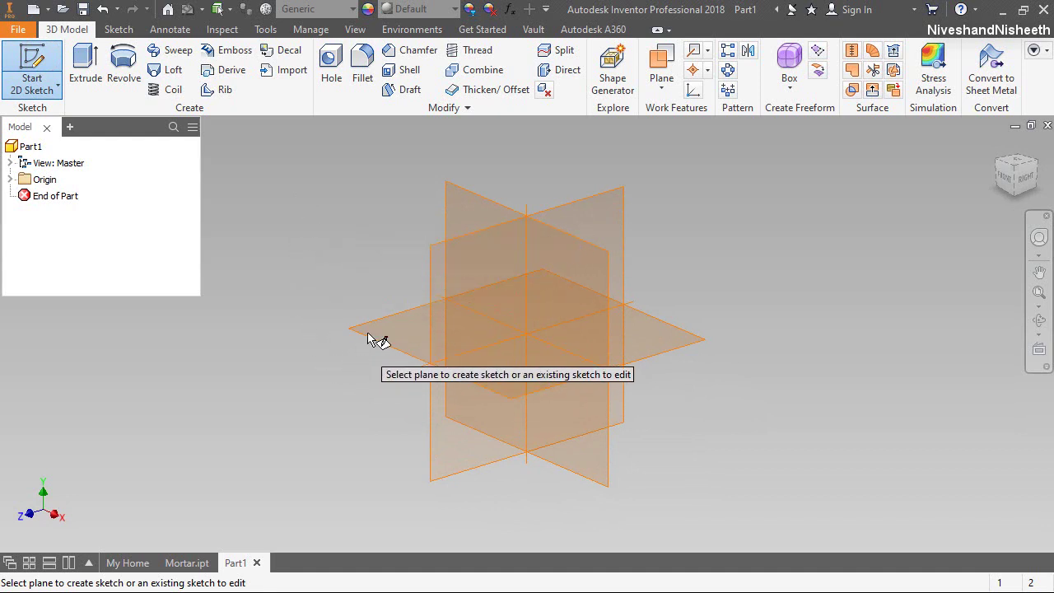
pyautogui.click(372, 336)
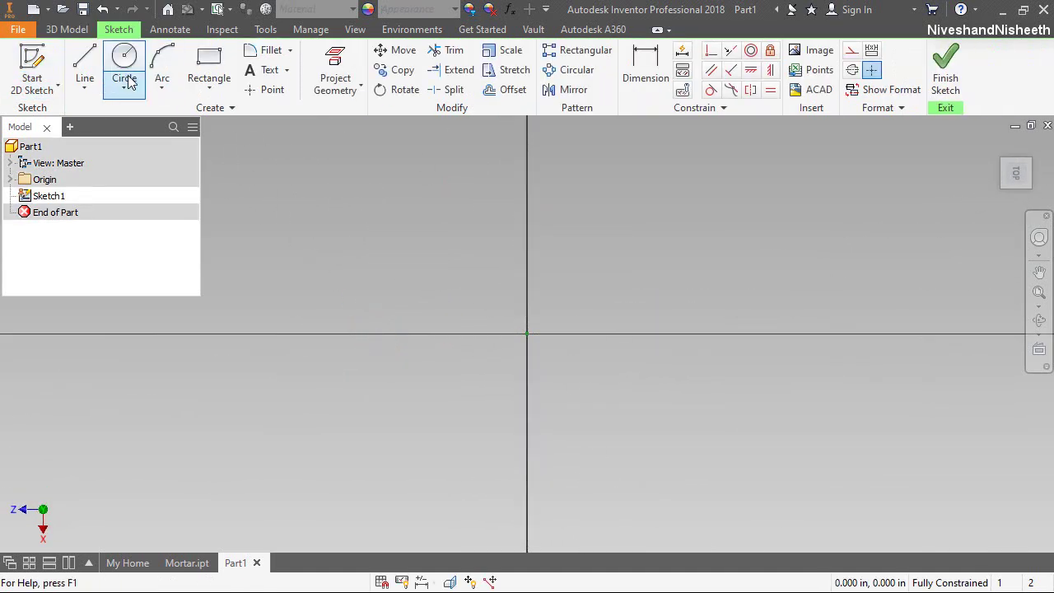
pyautogui.click(87, 62)
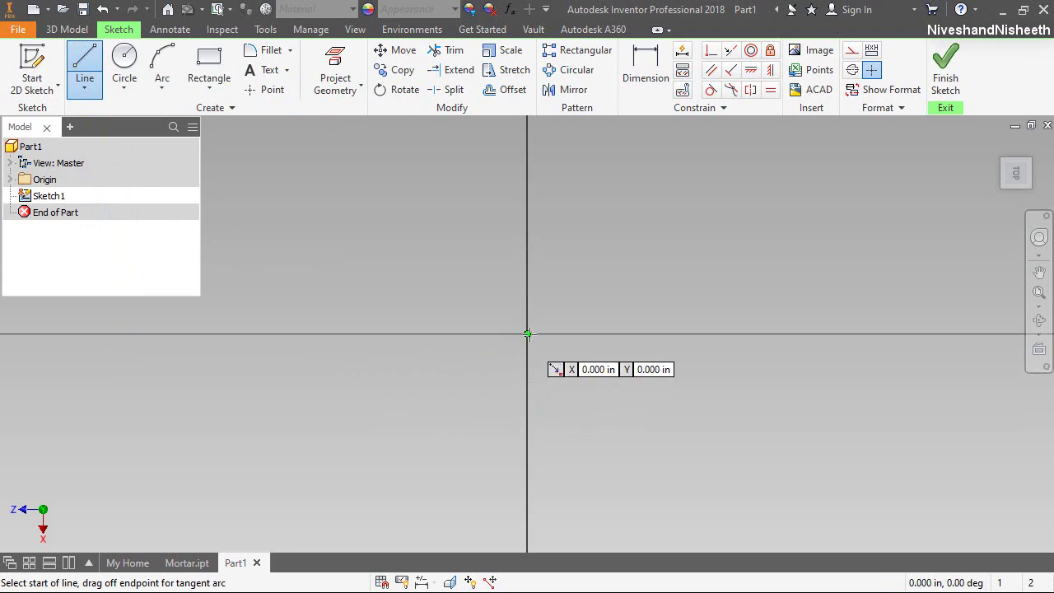
pyautogui.press('Escape')
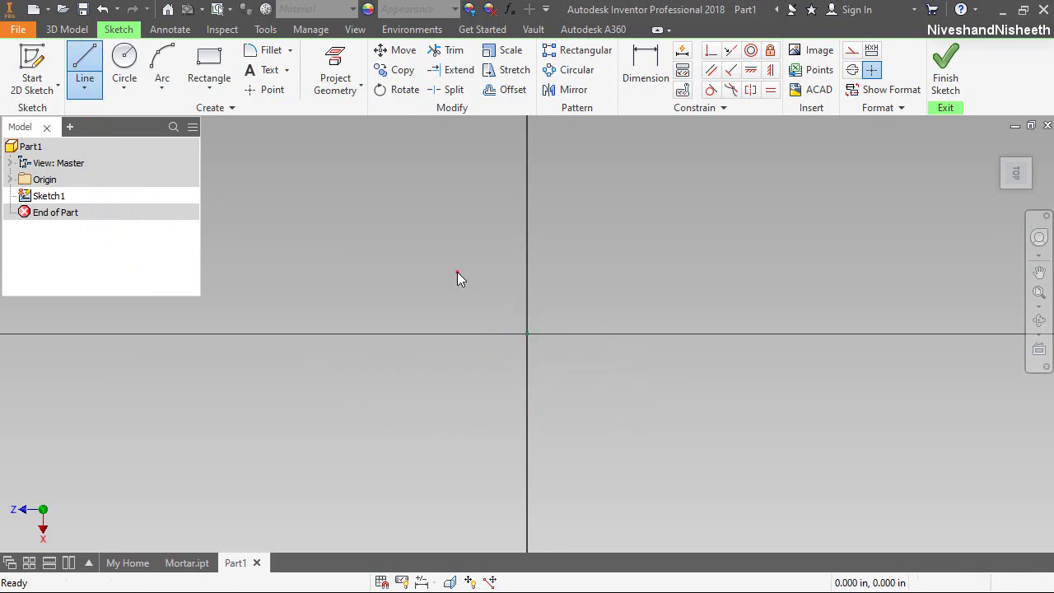
pyautogui.click(458, 272)
# Step: Project the XY plane into the sketch and convert the projected line to a centerline
pyautogui.click(354, 63)
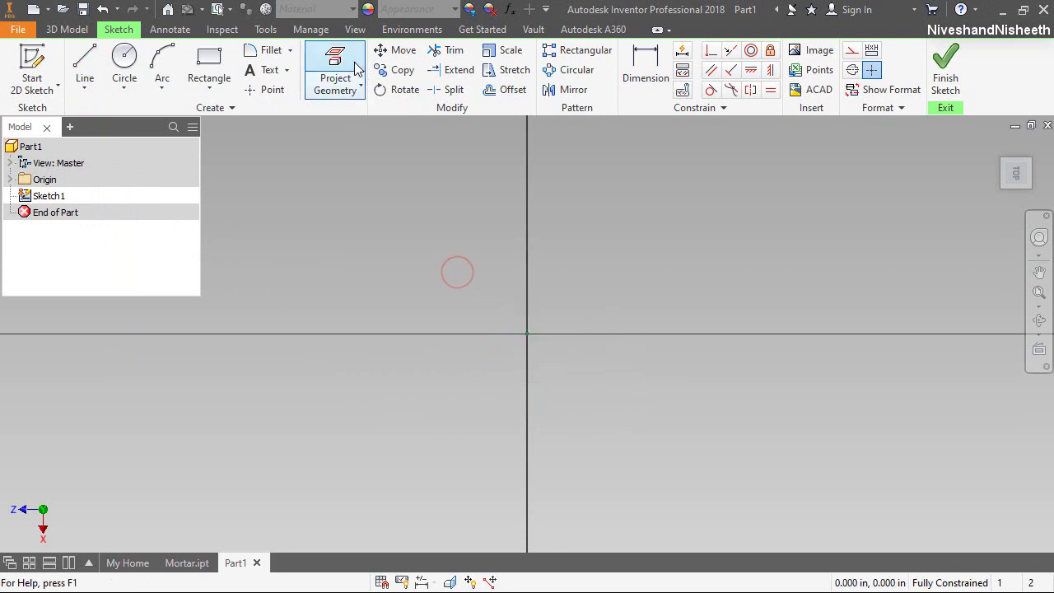
pyautogui.click(10, 180)
pyautogui.click(51, 199)
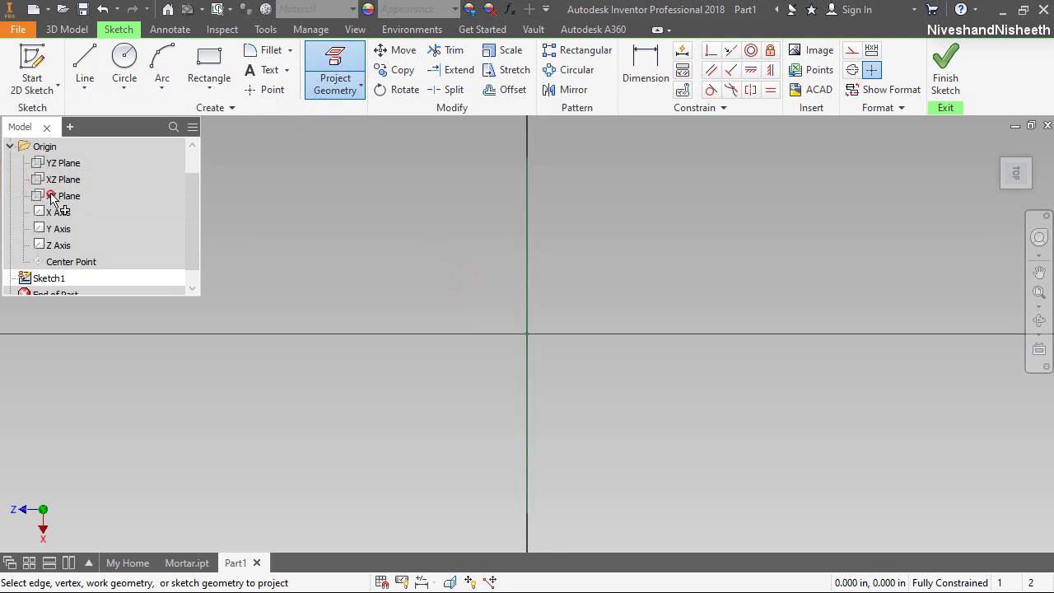
pyautogui.click(805, 237)
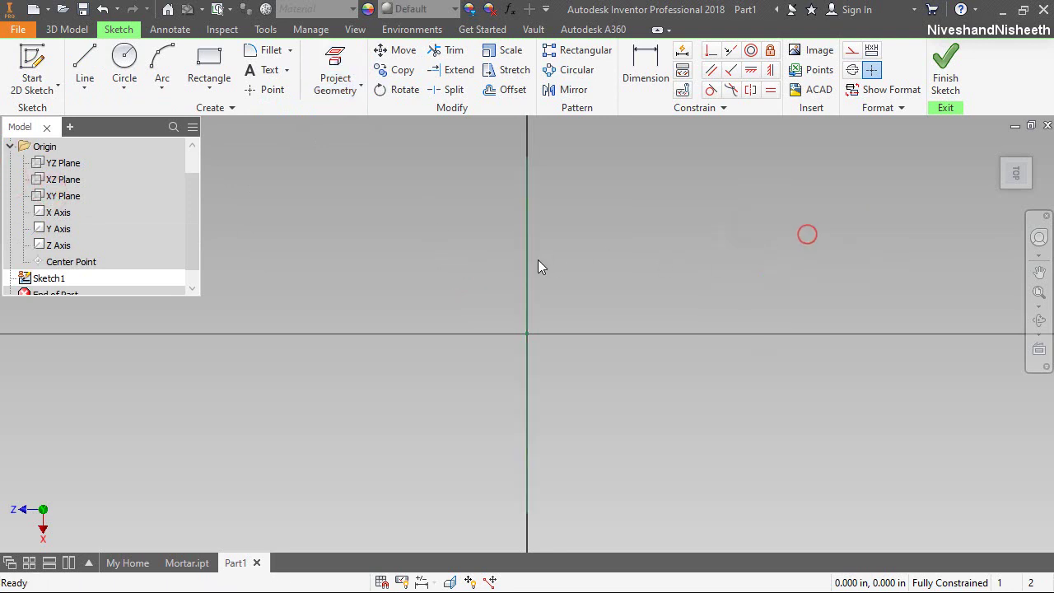
pyautogui.click(530, 260)
pyautogui.click(870, 71)
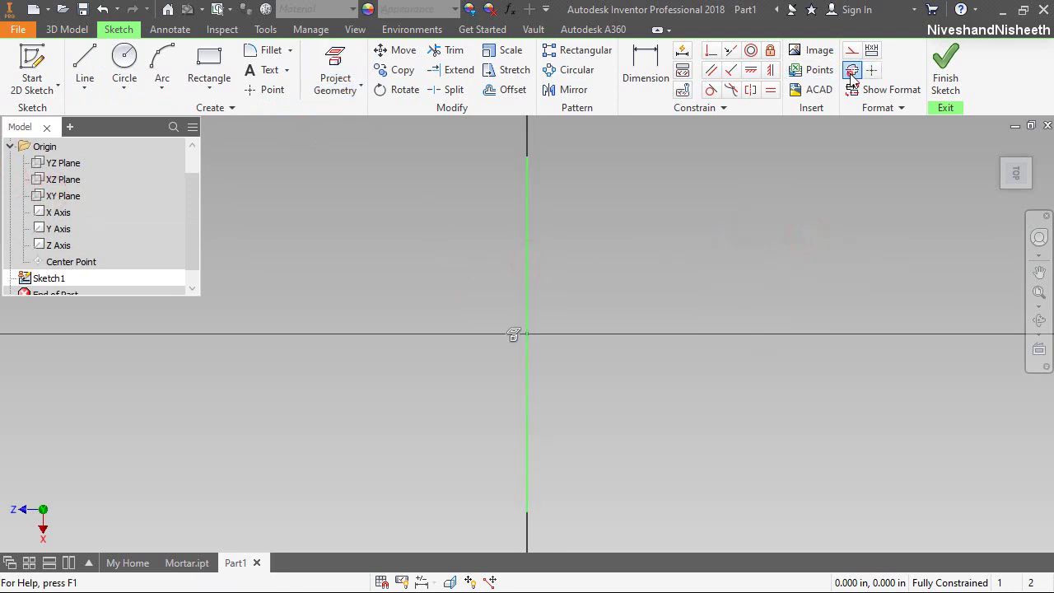
pyautogui.click(723, 233)
# Step: Draw a line about 0.66 in long from the origin, perpendicular to the centerline
pyautogui.click(87, 70)
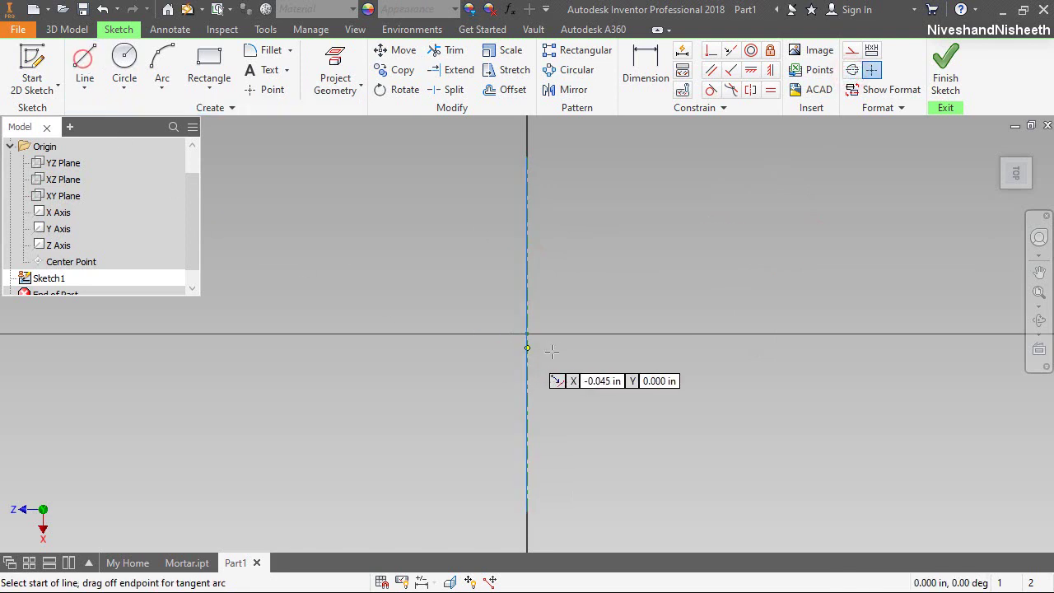
pyautogui.click(527, 333)
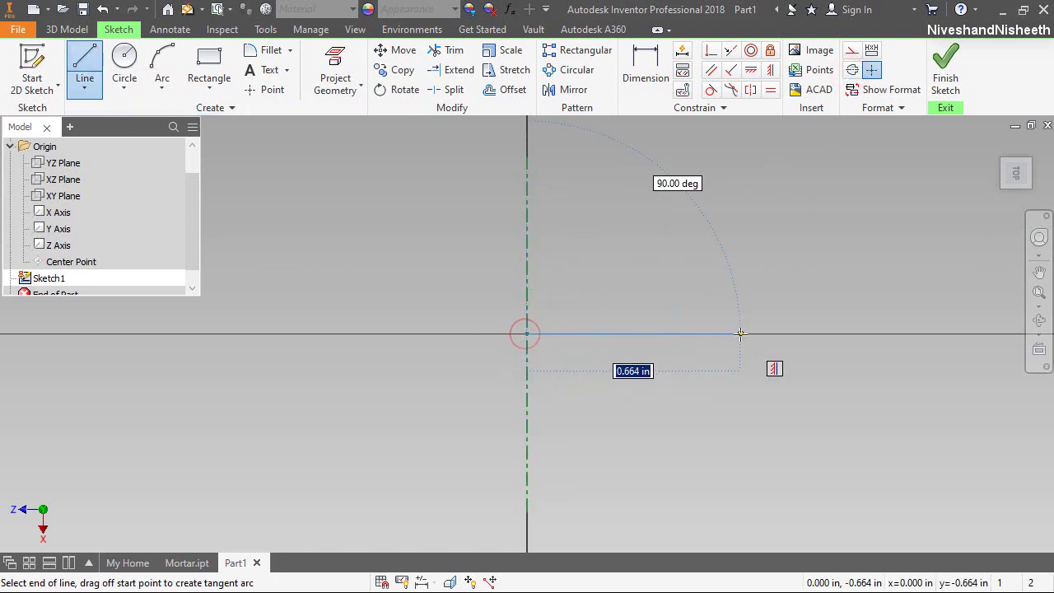
pyautogui.click(738, 334)
# Step: Dimension the base line's outer end about the centerline as a diameter of 1 3/16 in
pyautogui.rightClick(757, 240)
pyautogui.click(708, 264)
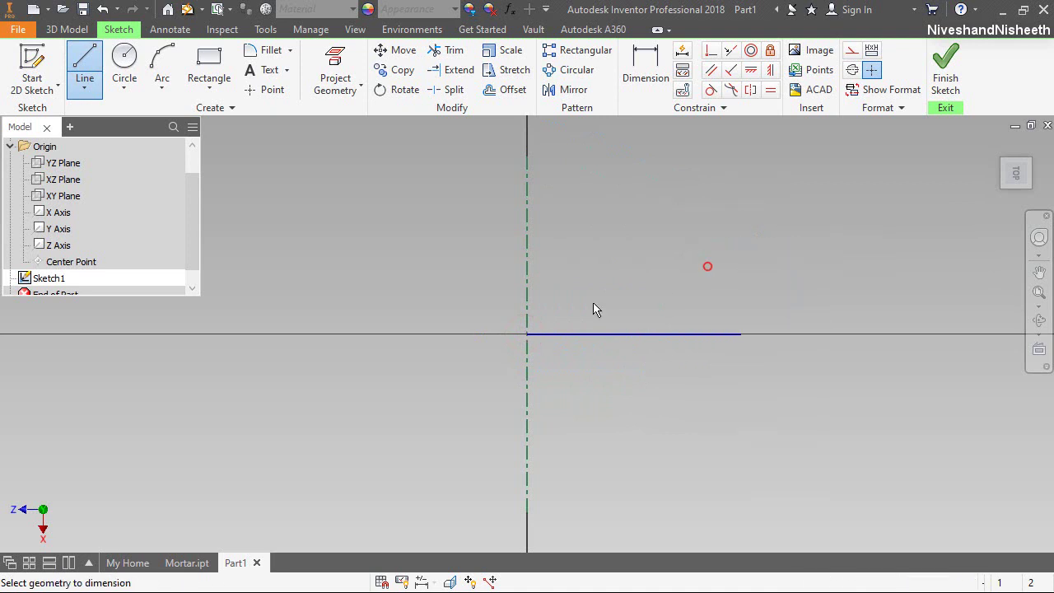
pyautogui.click(528, 381)
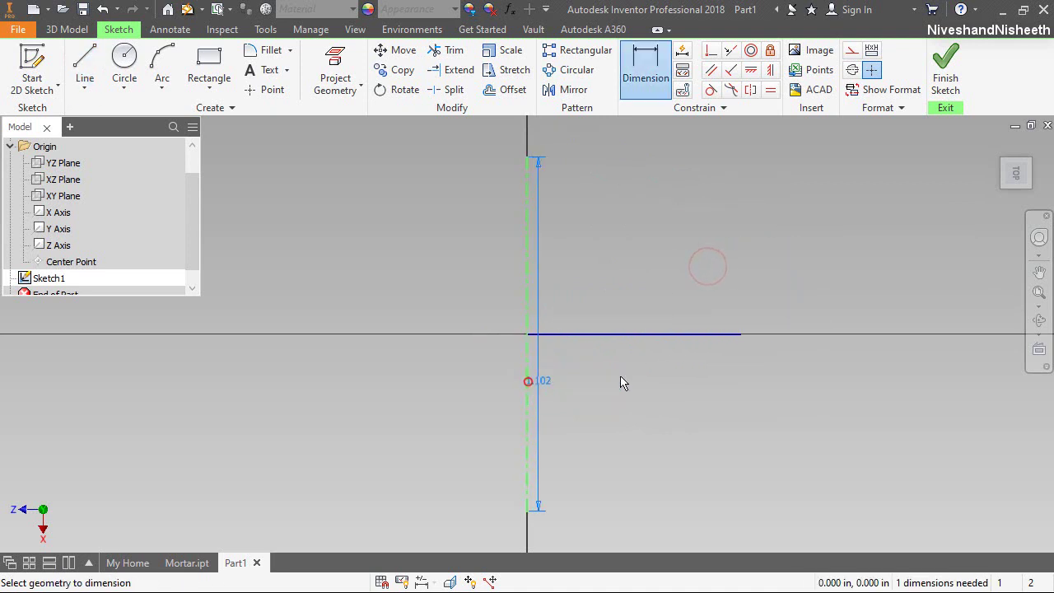
pyautogui.click(741, 334)
pyautogui.click(557, 377)
pyautogui.write('1')
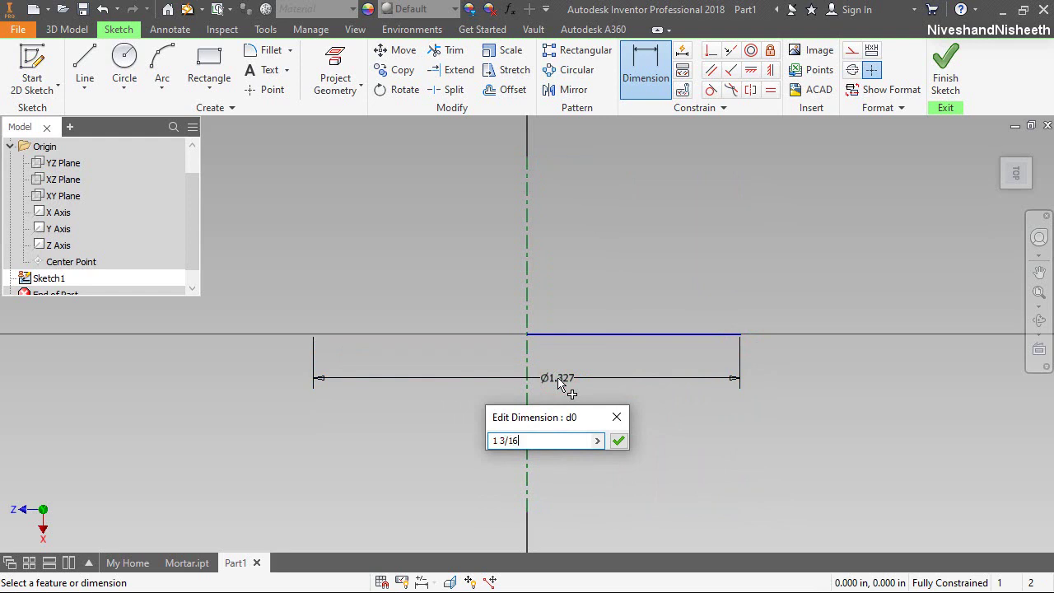
pyautogui.write(' 3/16')
pyautogui.press('Return')
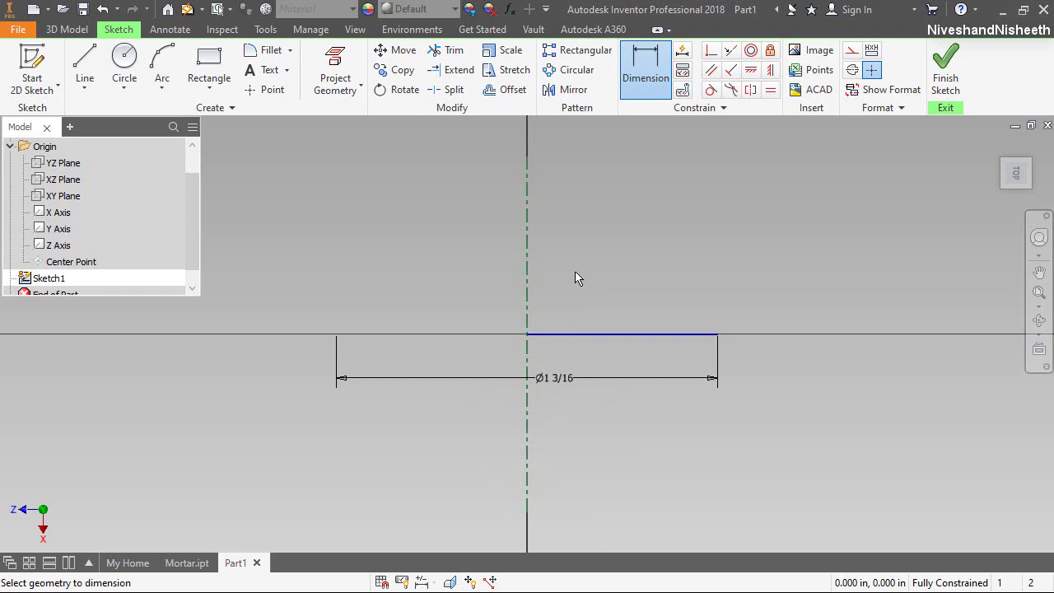
pyautogui.press('Escape')
# Step: Offset the base line upward by about 0.26 in
pyautogui.scroll(-1, 660, 247)
pyautogui.click(660, 246)
pyautogui.click(504, 89)
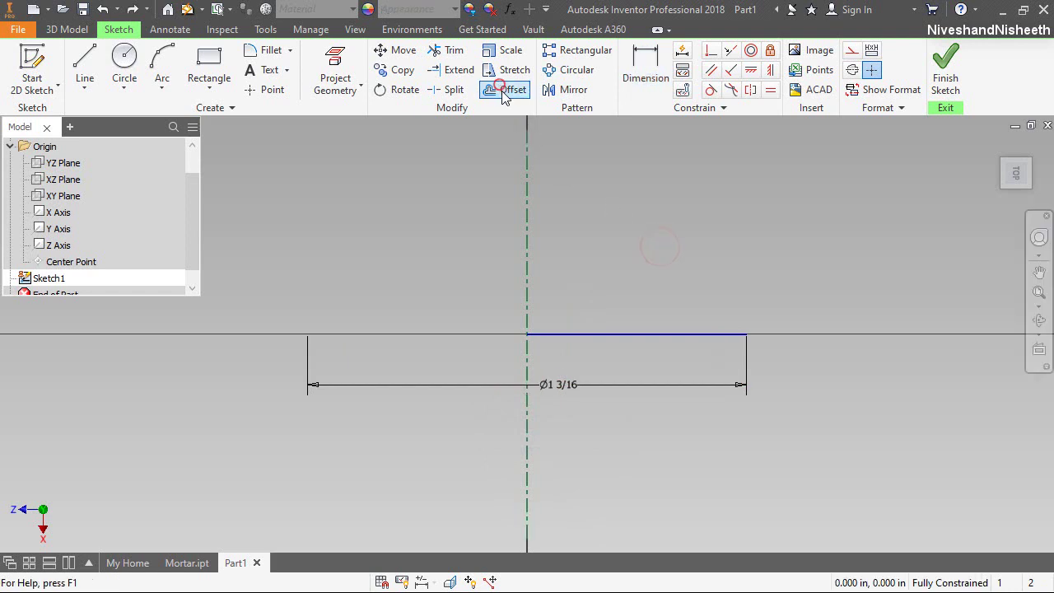
pyautogui.rightClick(605, 274)
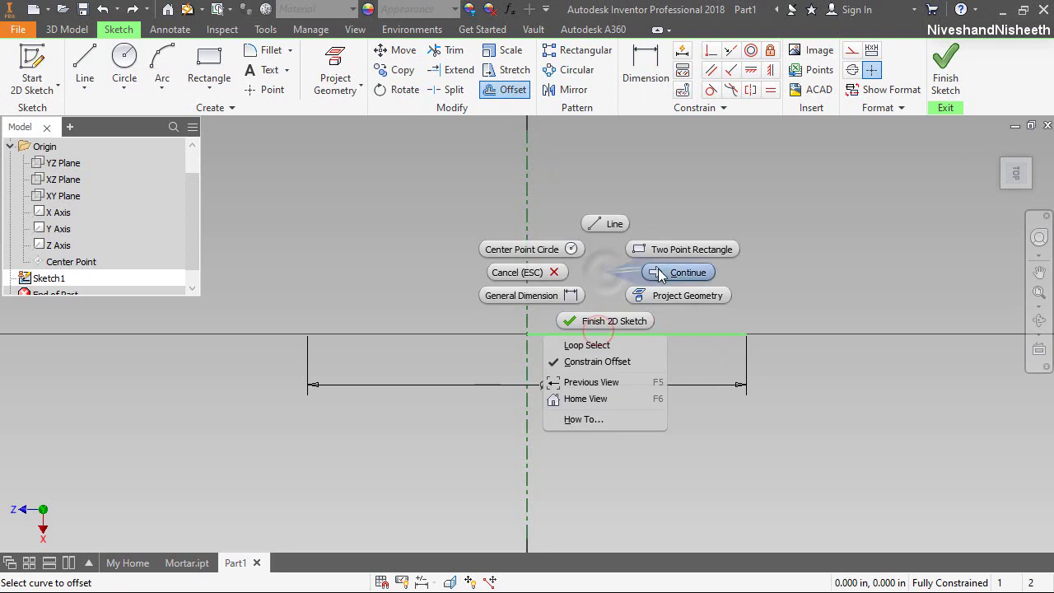
pyautogui.click(671, 272)
pyautogui.click(628, 240)
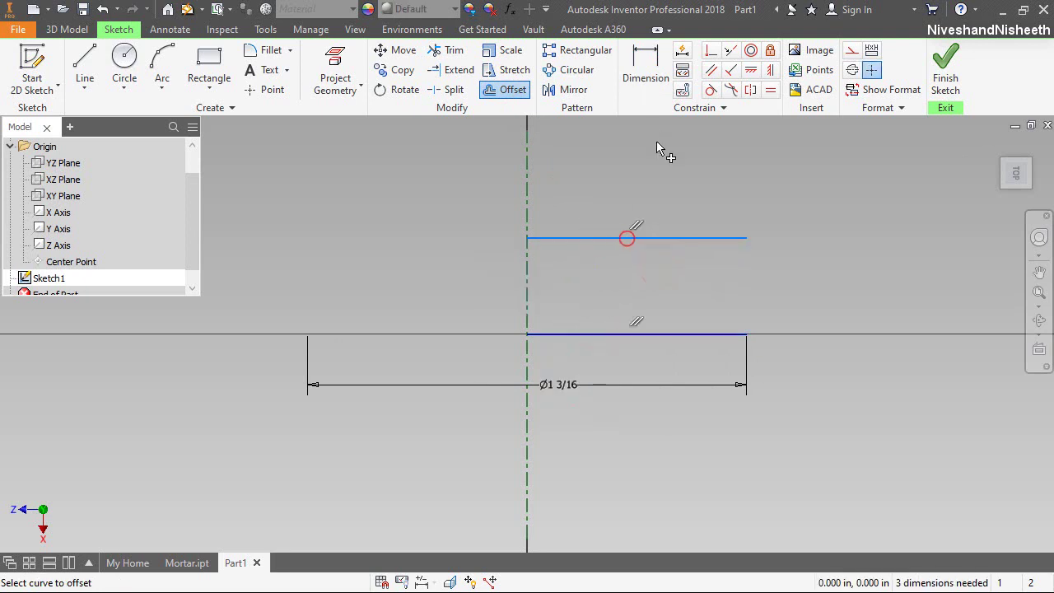
# Step: Dimension the distance between the base line and its offset copy as 1 1/4 in
pyautogui.click(640, 74)
pyautogui.click(680, 334)
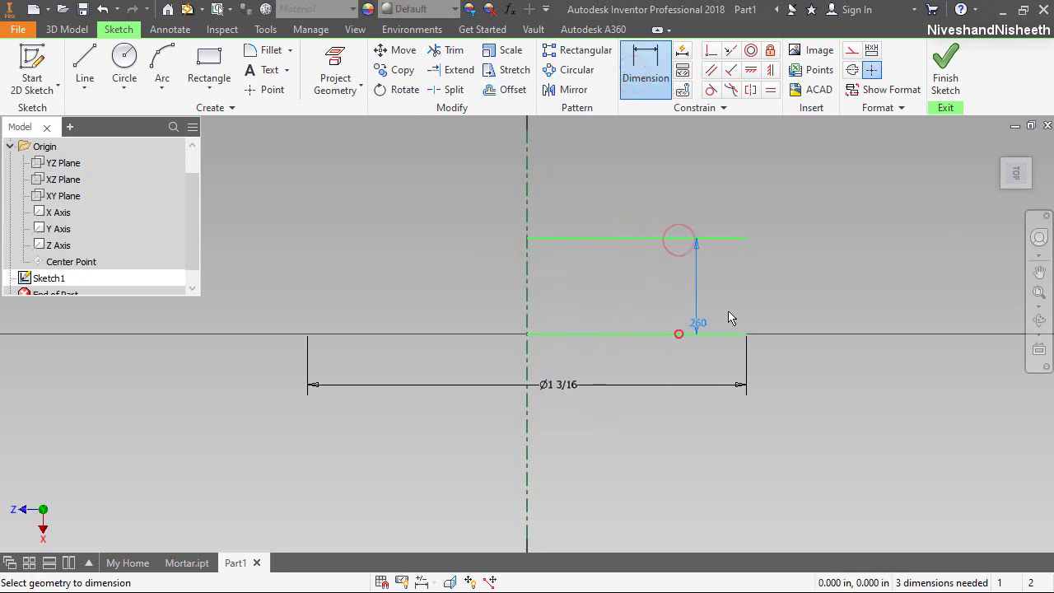
pyautogui.click(819, 290)
pyautogui.write('1 1')
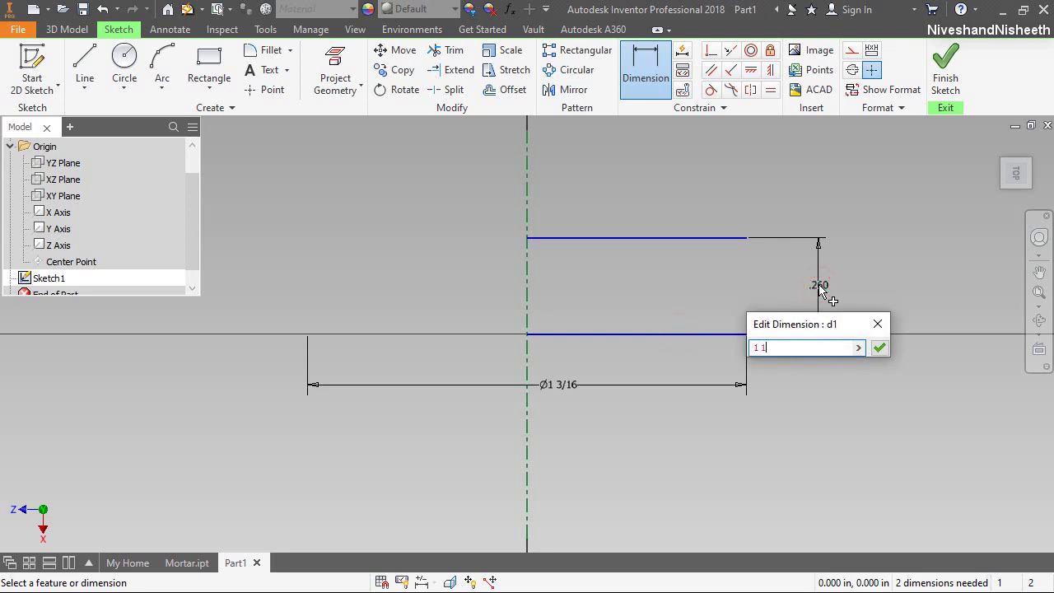
pyautogui.write('/4')
pyautogui.press('Return')
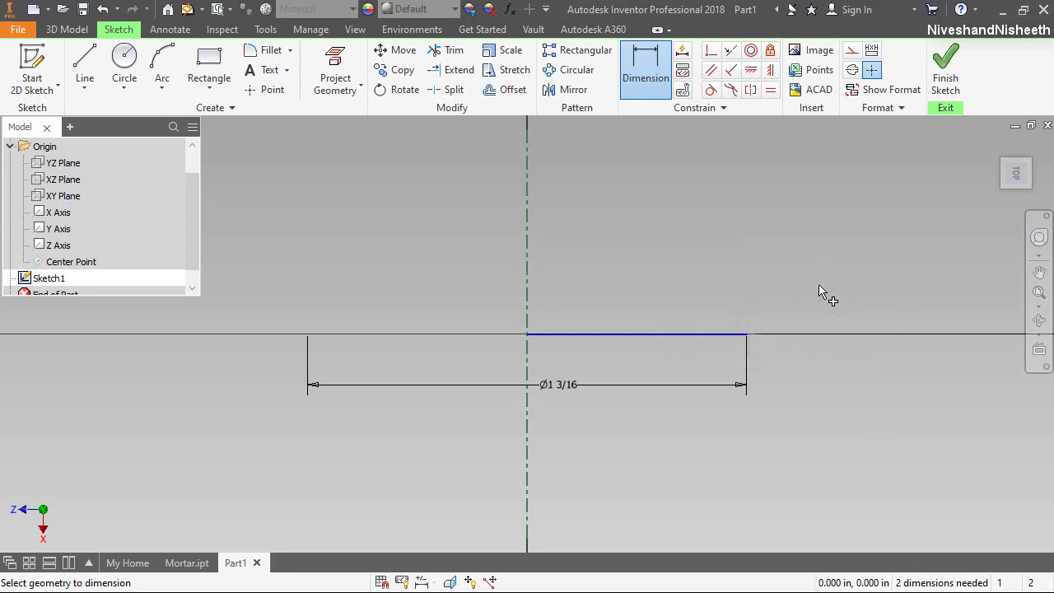
# Step: Make the upper line's inner endpoint coincident with the centerline and constrain the line equal in length to the base line
pyautogui.click(1039, 292)
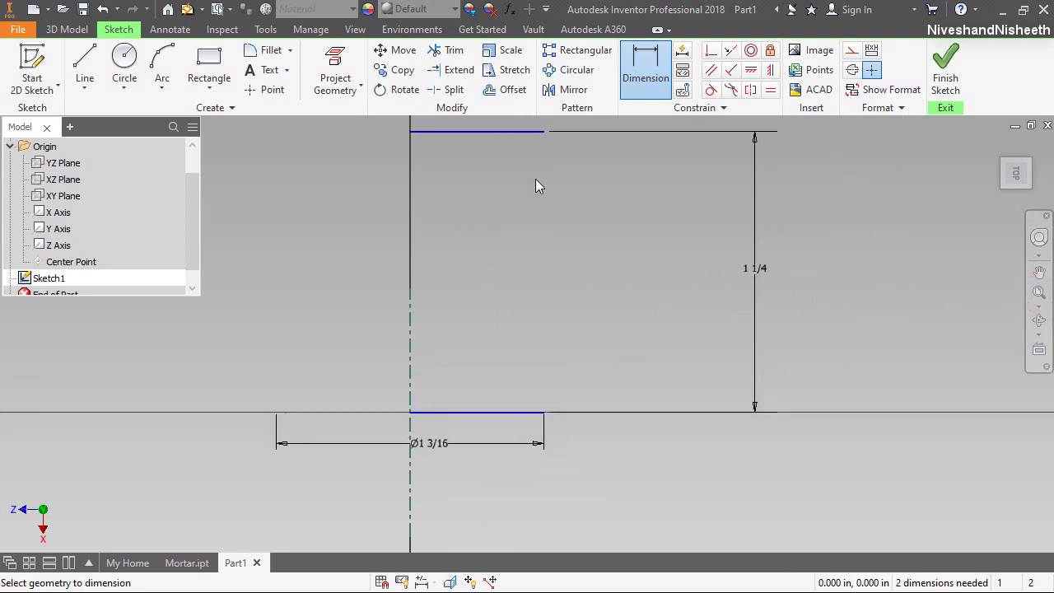
pyautogui.click(711, 51)
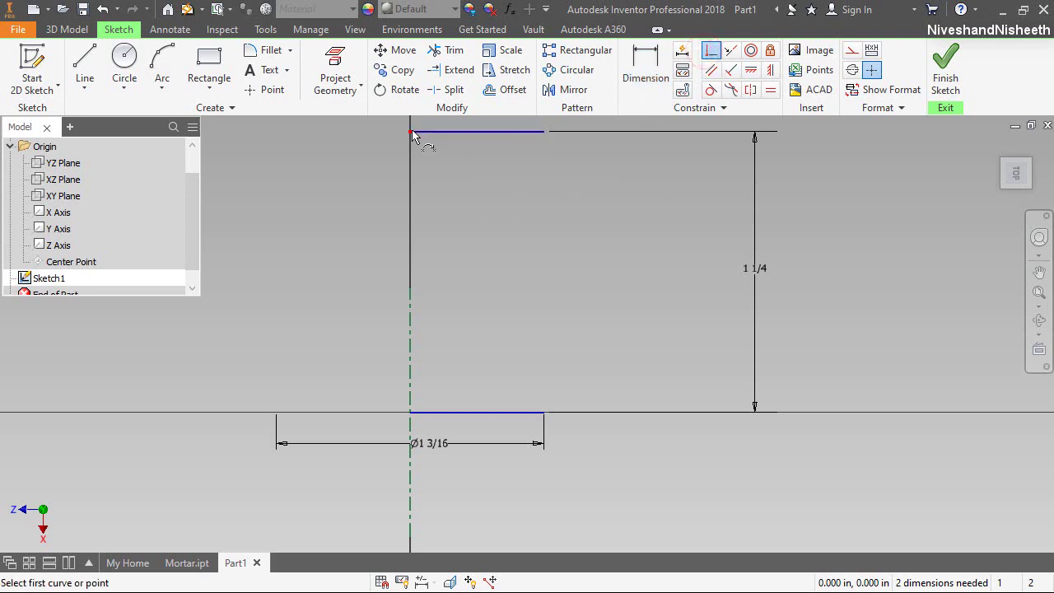
pyautogui.click(412, 346)
pyautogui.click(771, 89)
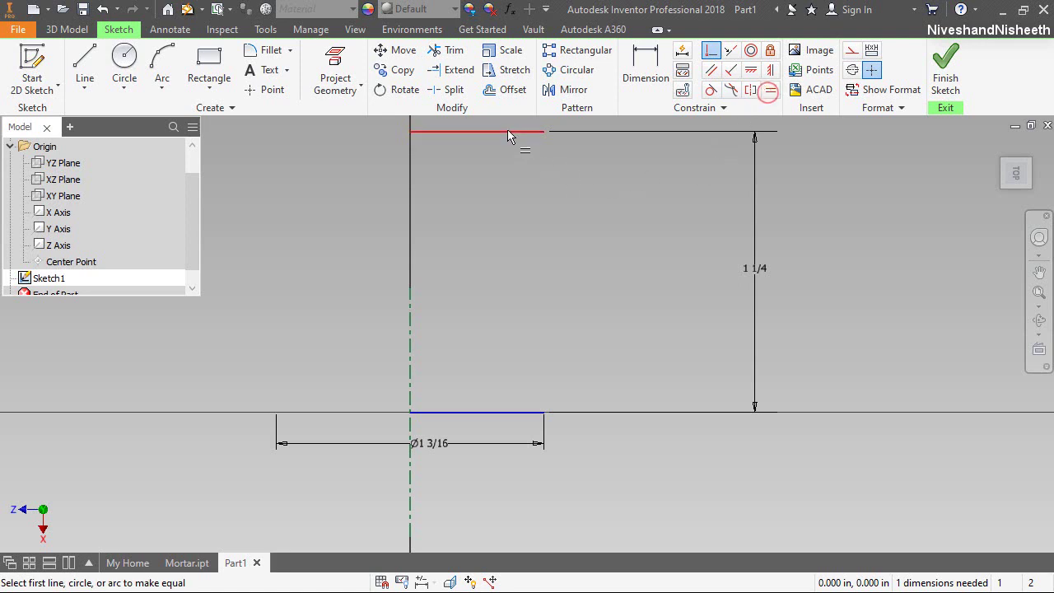
pyautogui.click(504, 131)
pyautogui.click(484, 412)
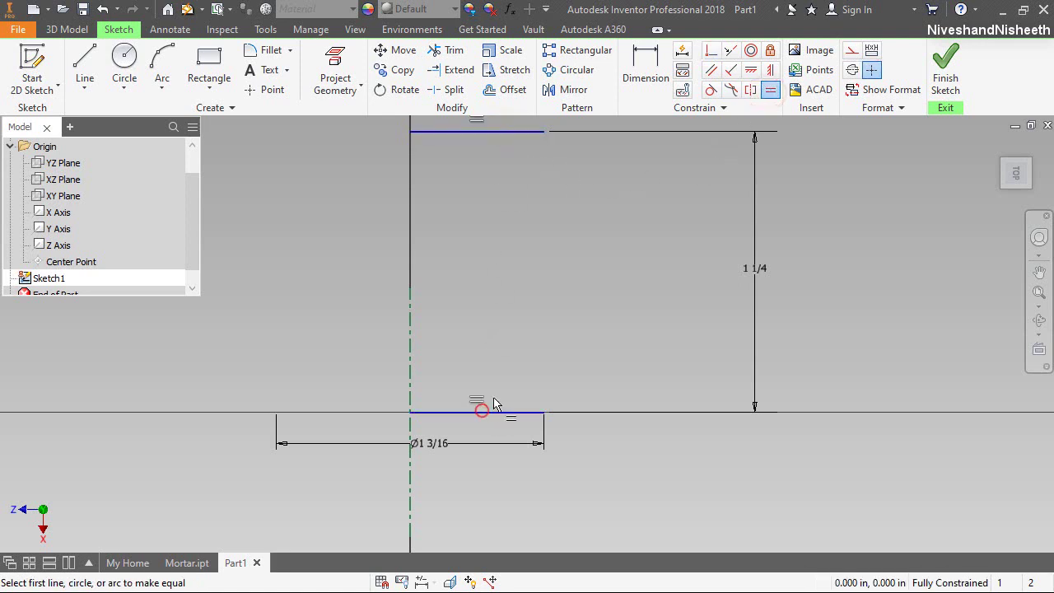
pyautogui.rightClick(649, 257)
pyautogui.click(719, 257)
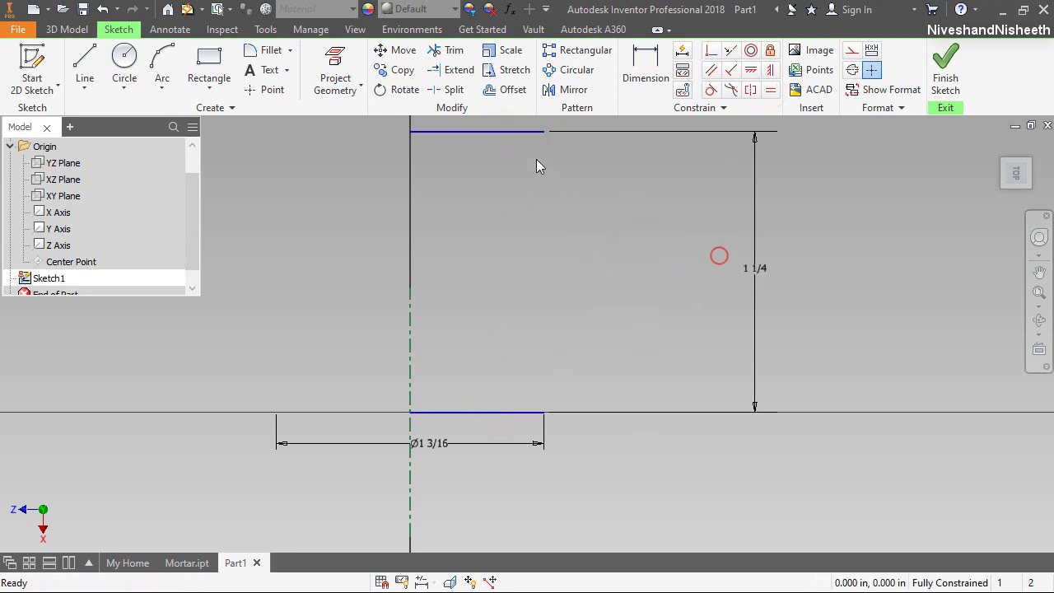
# Step: Convert the upper offset line to construction geometry
pyautogui.click(505, 131)
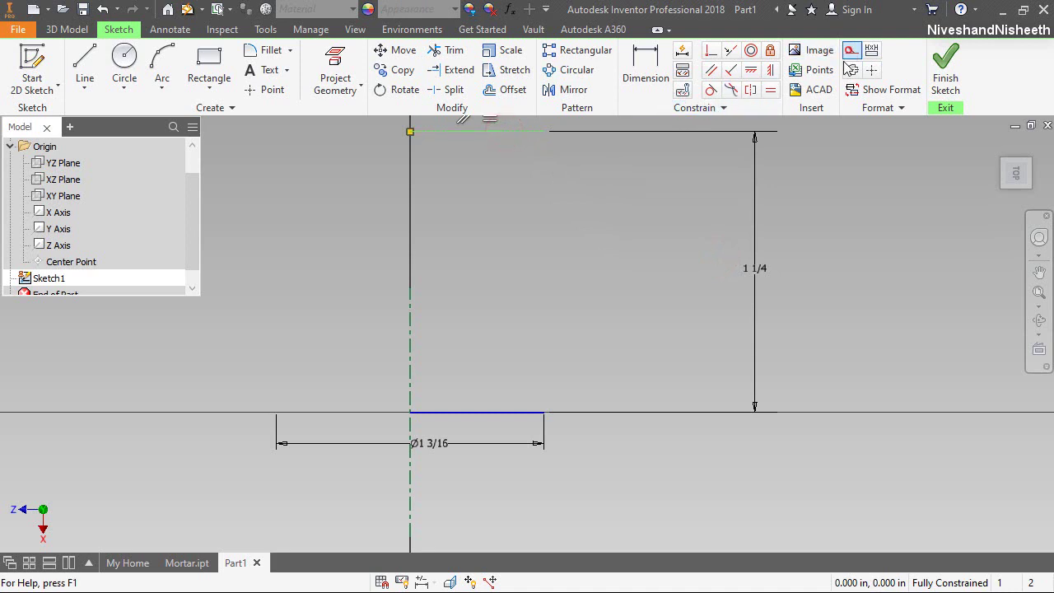
pyautogui.click(806, 261)
pyautogui.scroll(2, 713, 451)
pyautogui.scroll(-2, 713, 460)
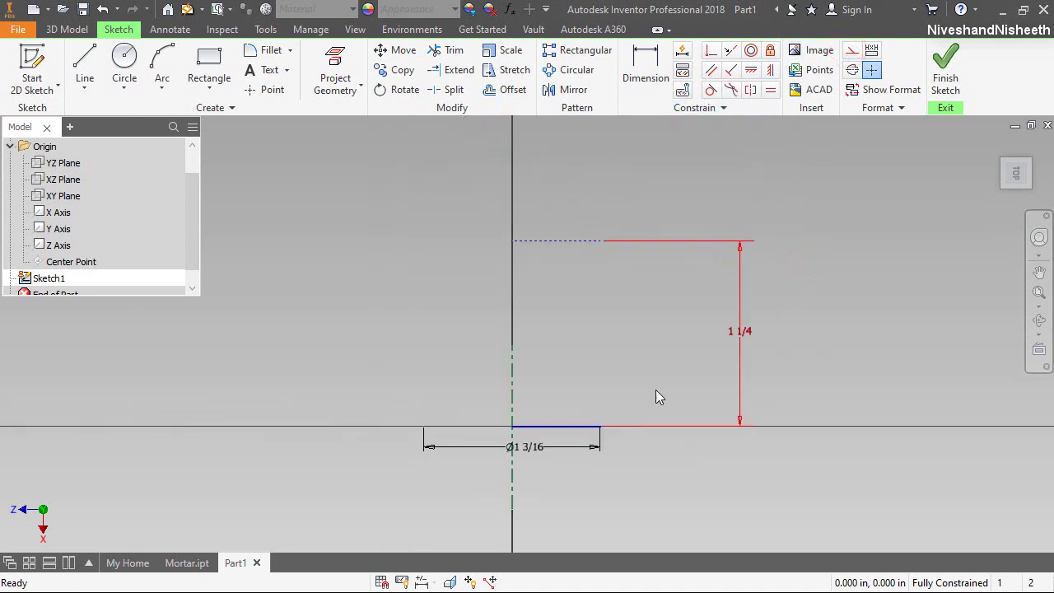
# Step: Draw a vertical line joining the outer ends of the base and construction lines, and a line about 0.23 in inward from its upper end
pyautogui.click(609, 293)
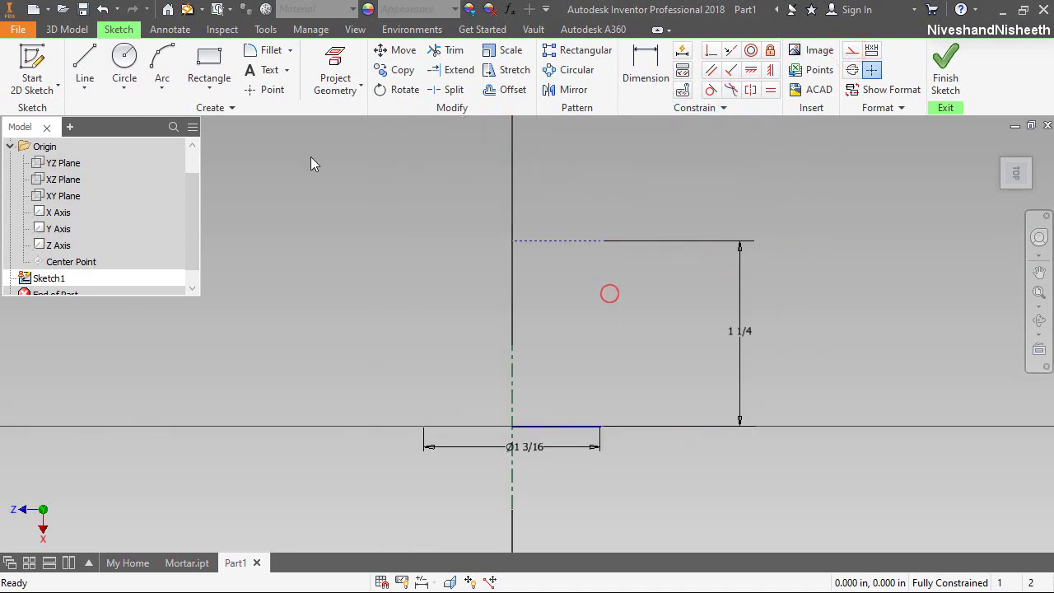
pyautogui.click(85, 70)
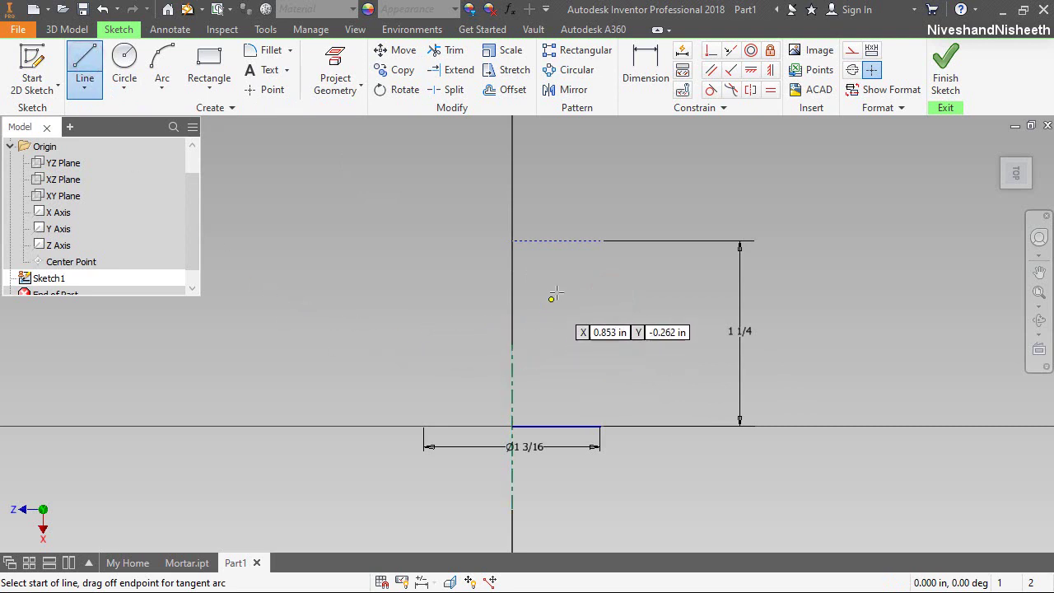
pyautogui.click(602, 240)
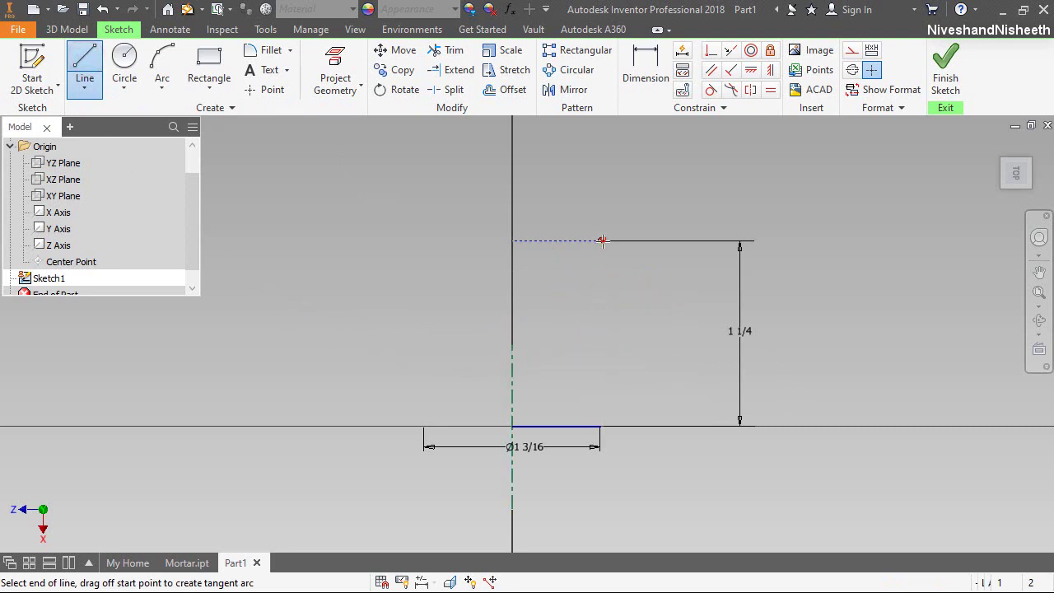
pyautogui.click(600, 427)
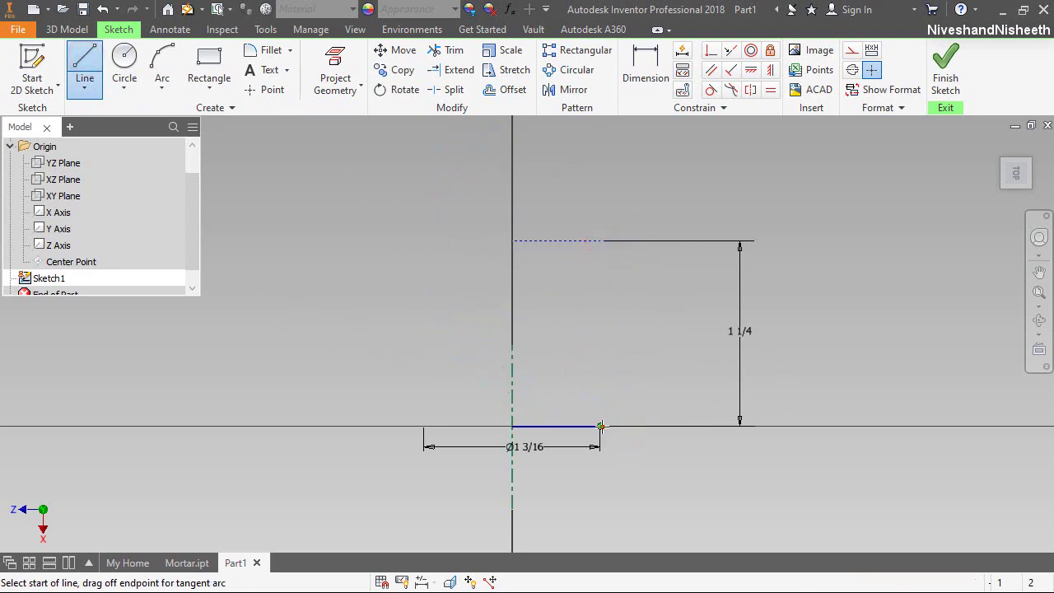
pyautogui.click(600, 241)
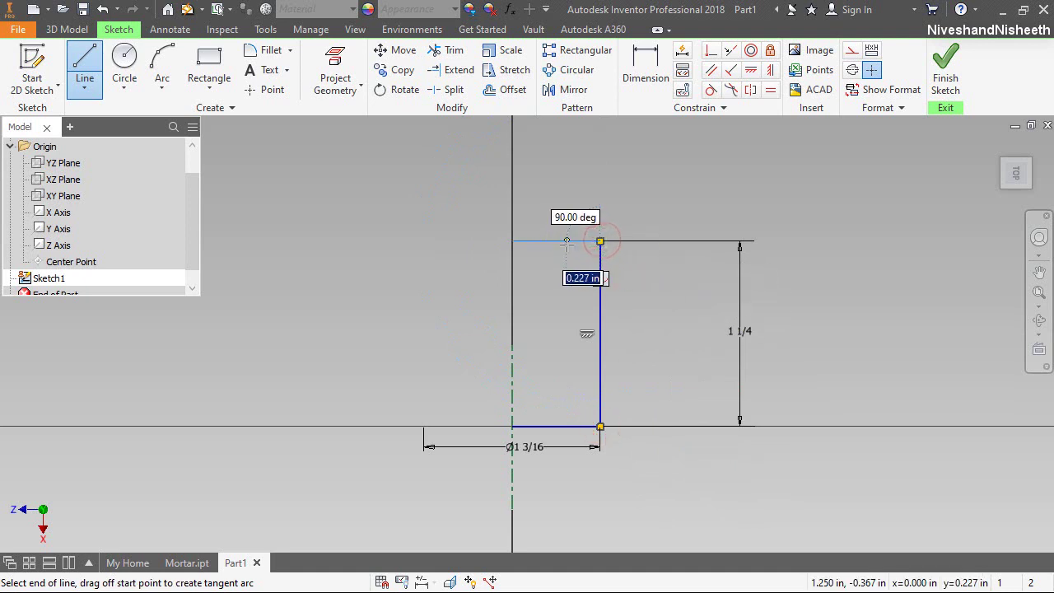
pyautogui.click(568, 241)
# Step: Dimension the short horizontal line at the upper end of the vertical line as 1/8 in
pyautogui.click(648, 88)
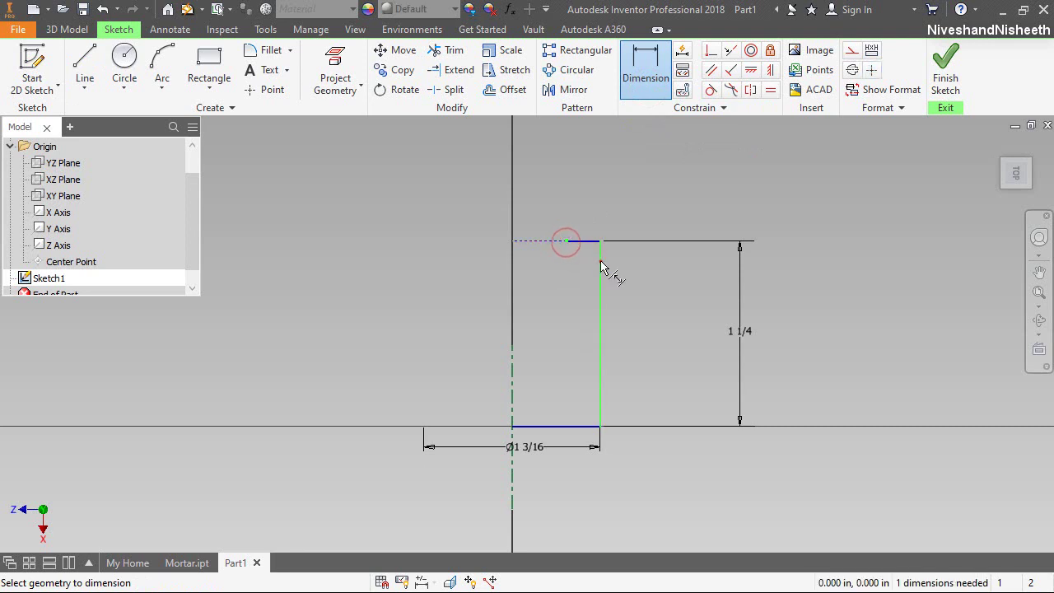
pyautogui.click(586, 221)
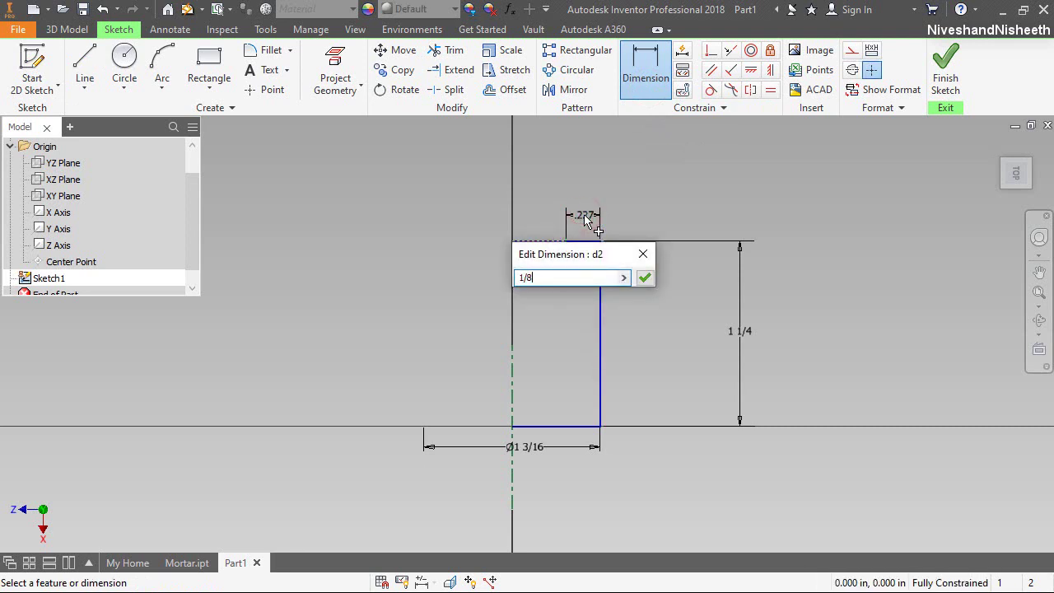
pyautogui.press('Return')
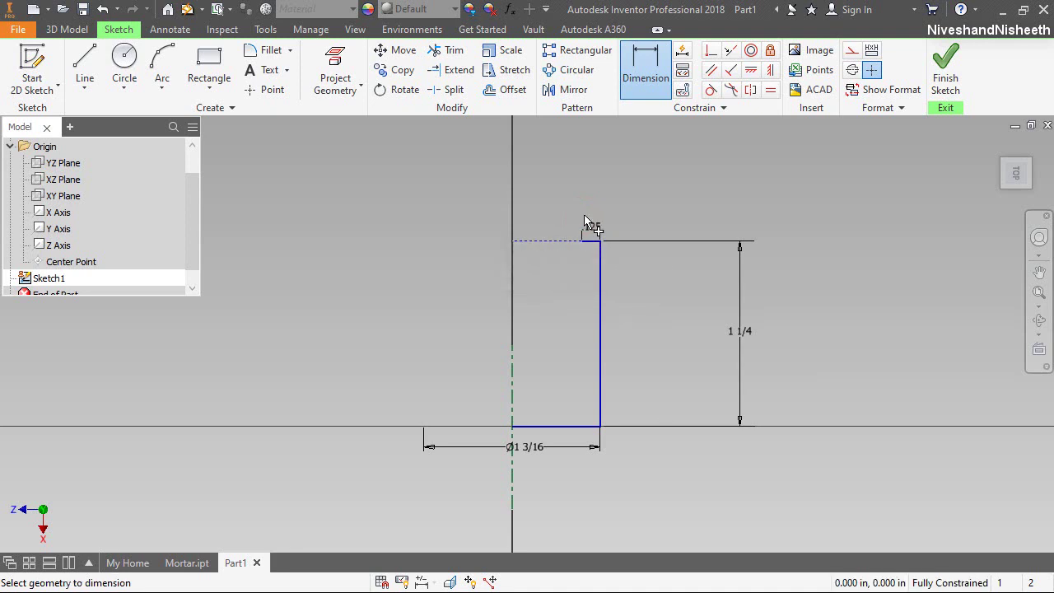
pyautogui.rightClick(606, 217)
pyautogui.click(653, 207)
# Step: Set the sketch's dimension display to Expression
pyautogui.rightClick(649, 203)
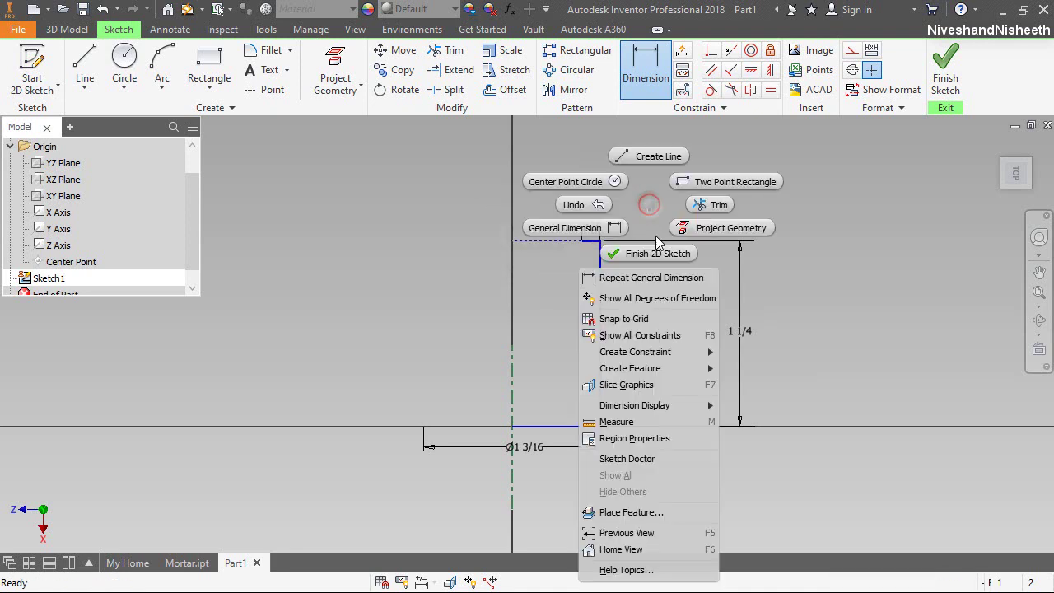
pyautogui.moveTo(700, 405)
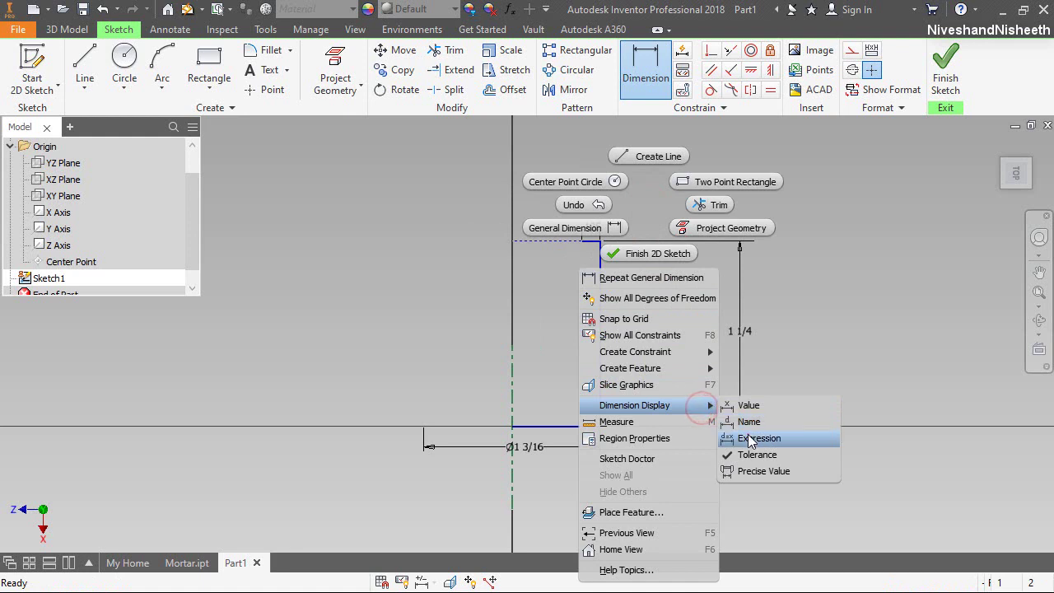
pyautogui.click(748, 436)
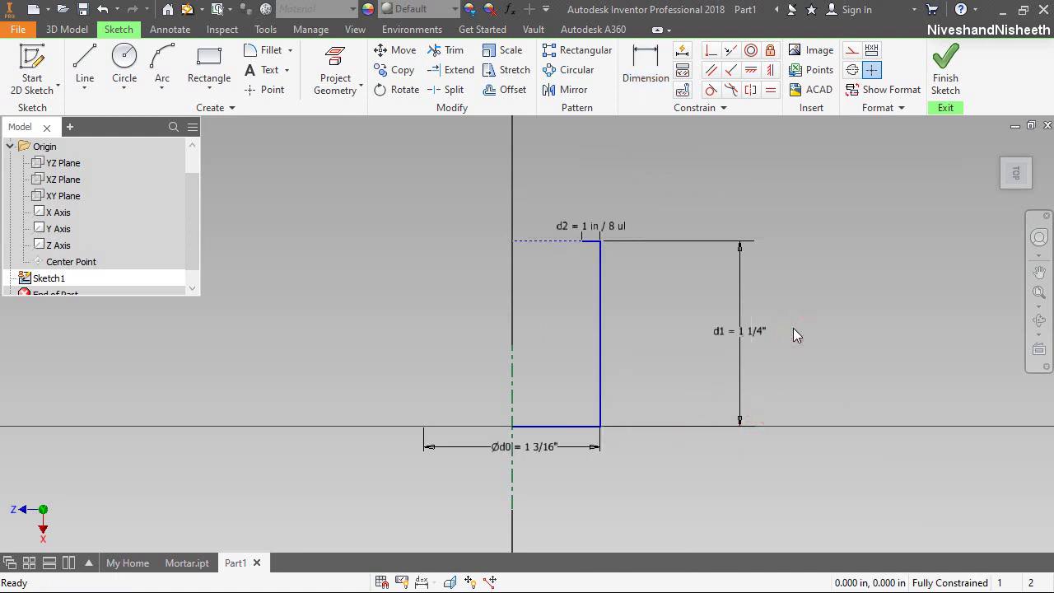
# Step: Draw a vertical line about 0.44 in long upward from the inner end of the 1/8 in step
pyautogui.scroll(2, 590, 177)
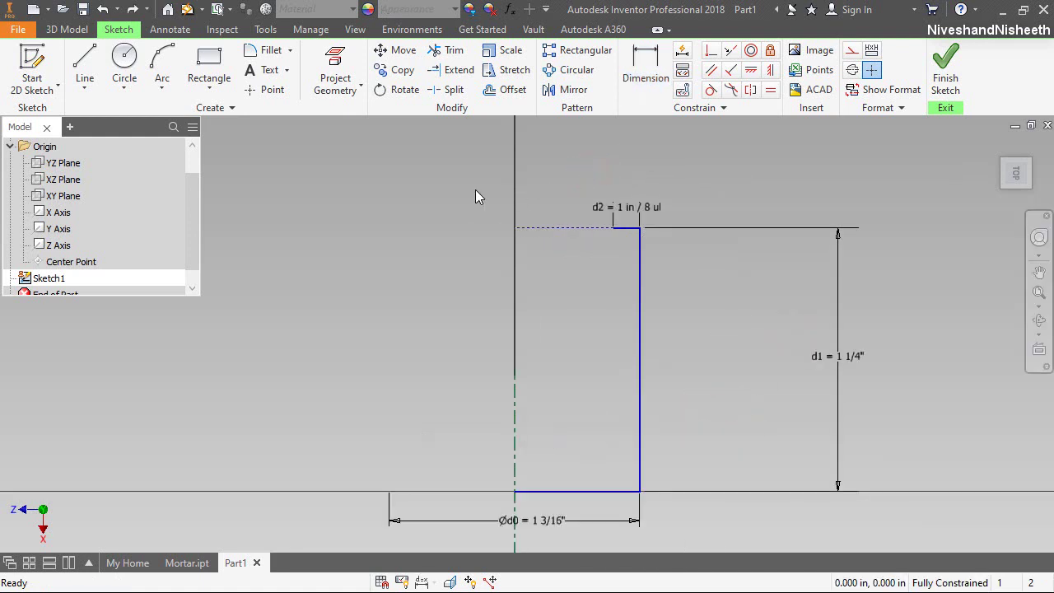
pyautogui.click(85, 65)
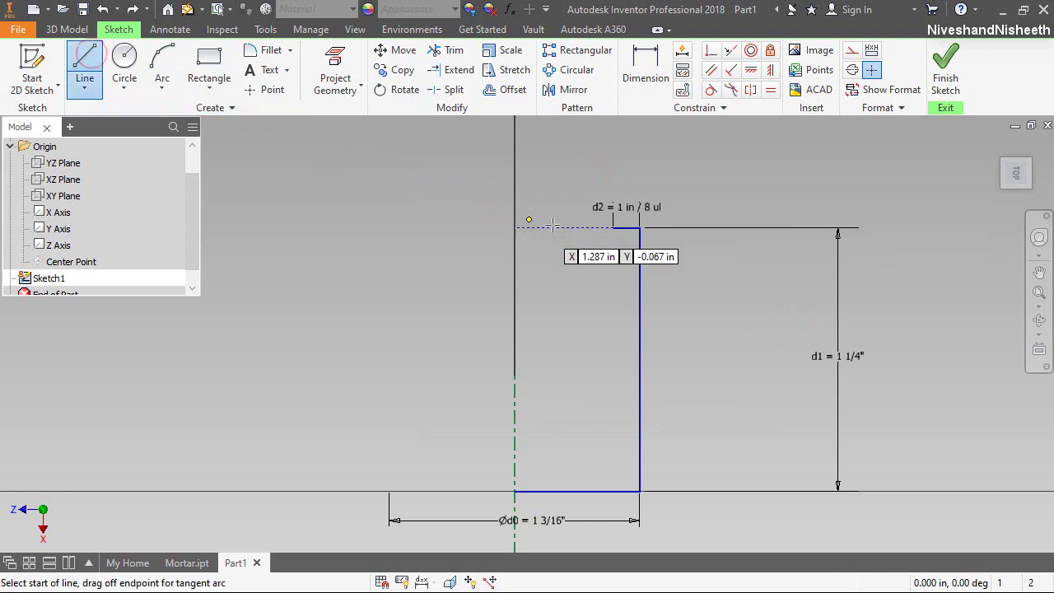
pyautogui.click(613, 228)
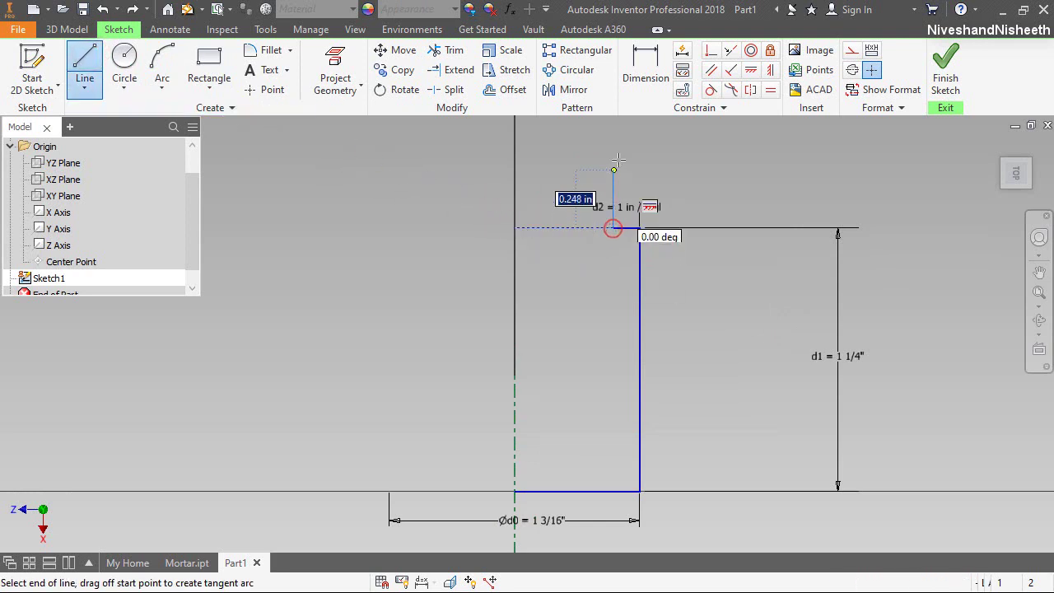
pyautogui.click(612, 133)
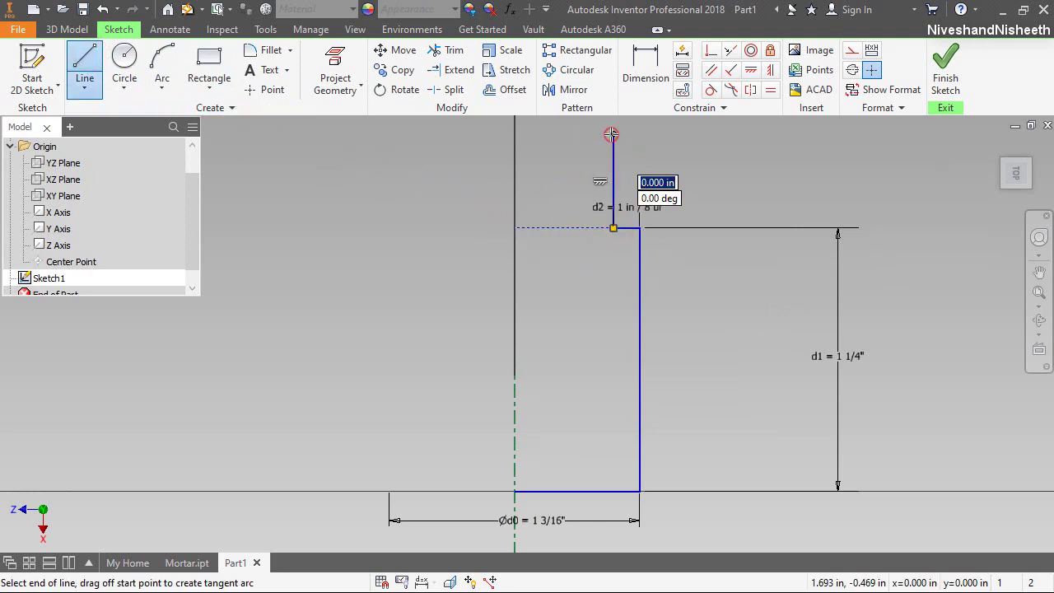
# Step: Dimension the length of the new vertical line above the 1/8 in step as 2 3/4 in
pyautogui.click(647, 74)
pyautogui.click(614, 168)
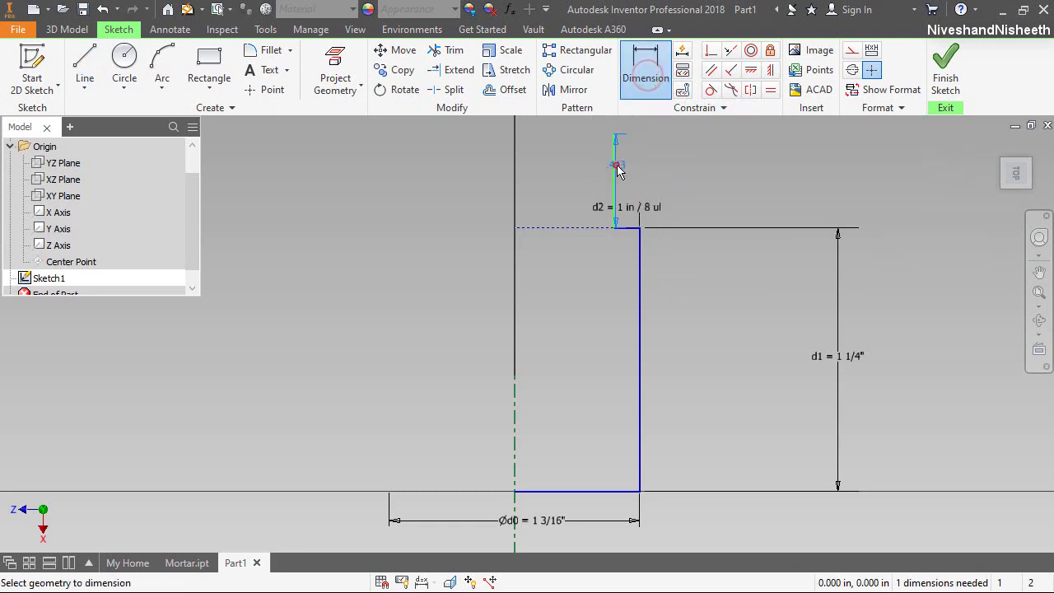
pyautogui.click(700, 175)
pyautogui.write('2')
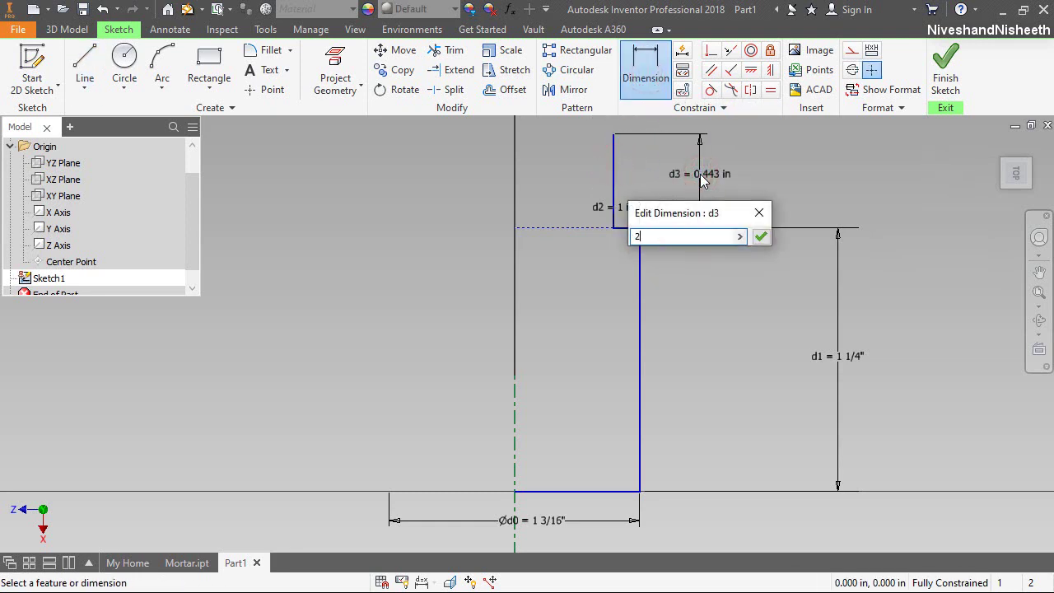
pyautogui.write(' 3/4')
pyautogui.press('Return')
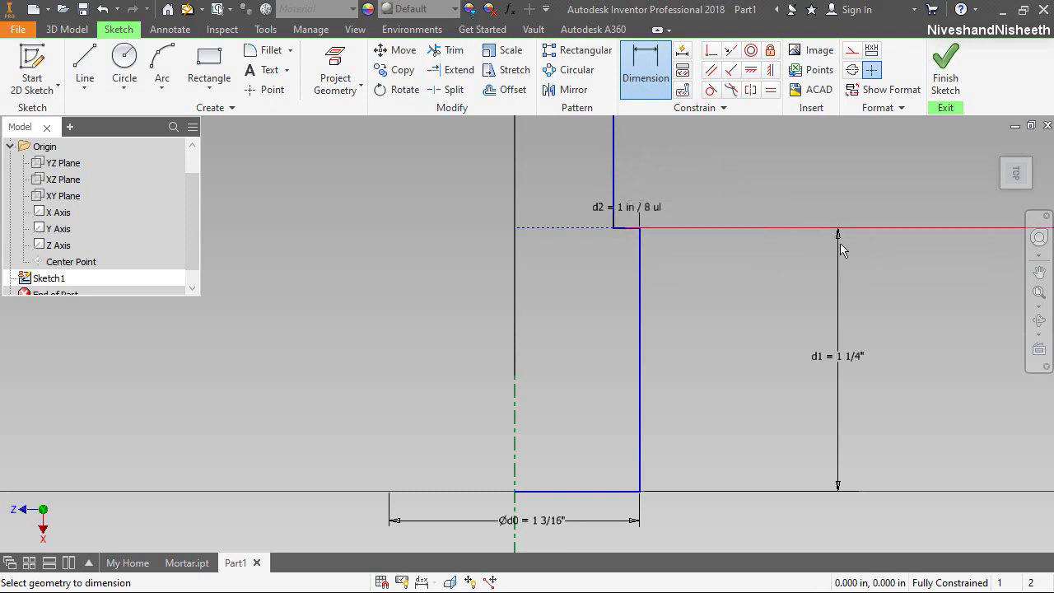
# Step: Draw a horizontal line 1/16 in long inward from the upper end of the 2 3/4 in line
pyautogui.click(1040, 292)
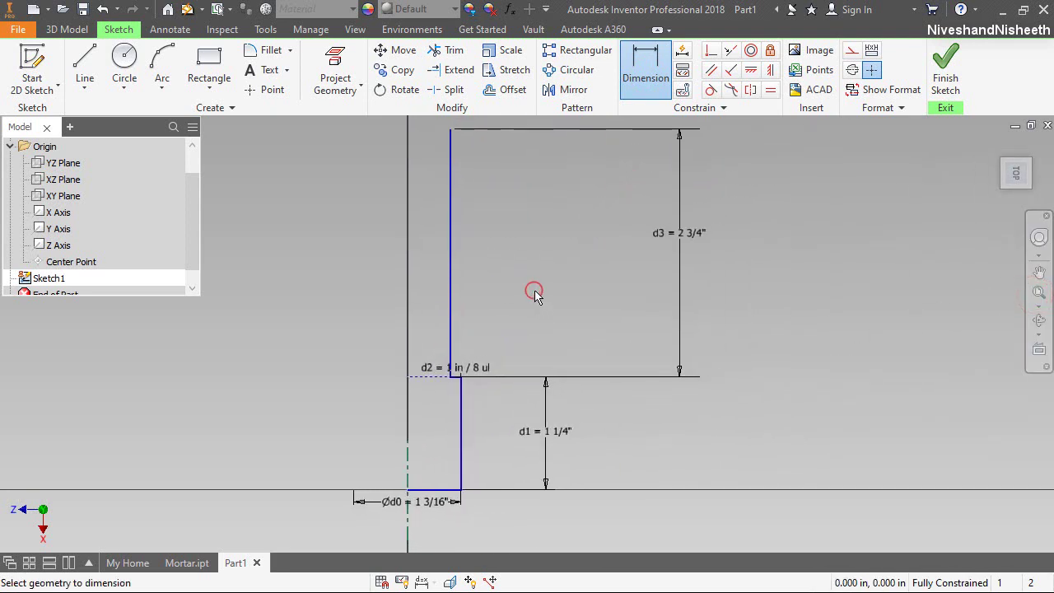
pyautogui.click(85, 67)
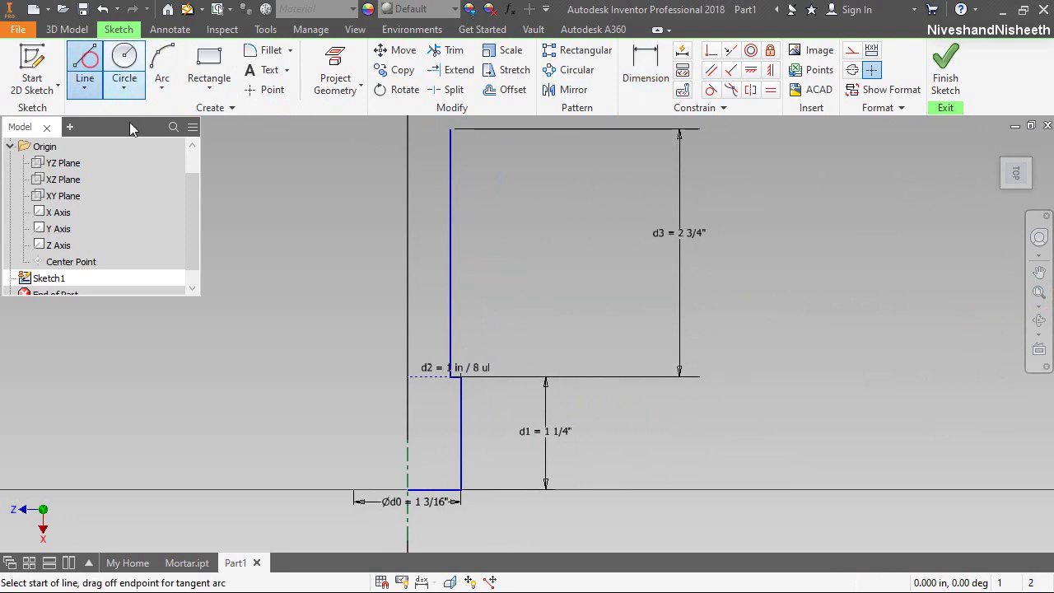
pyautogui.click(450, 130)
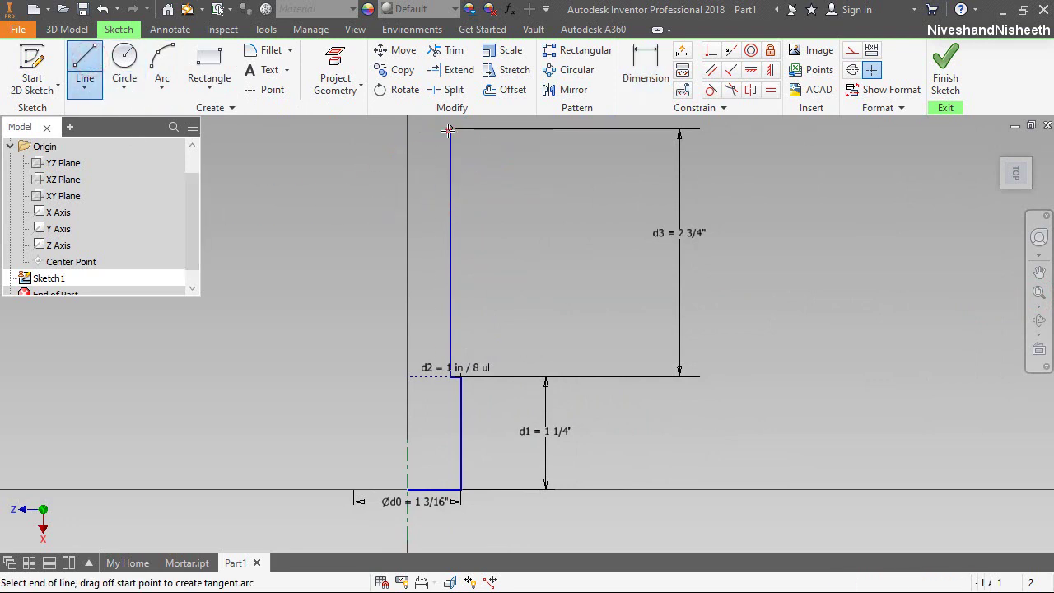
pyautogui.write('1/16')
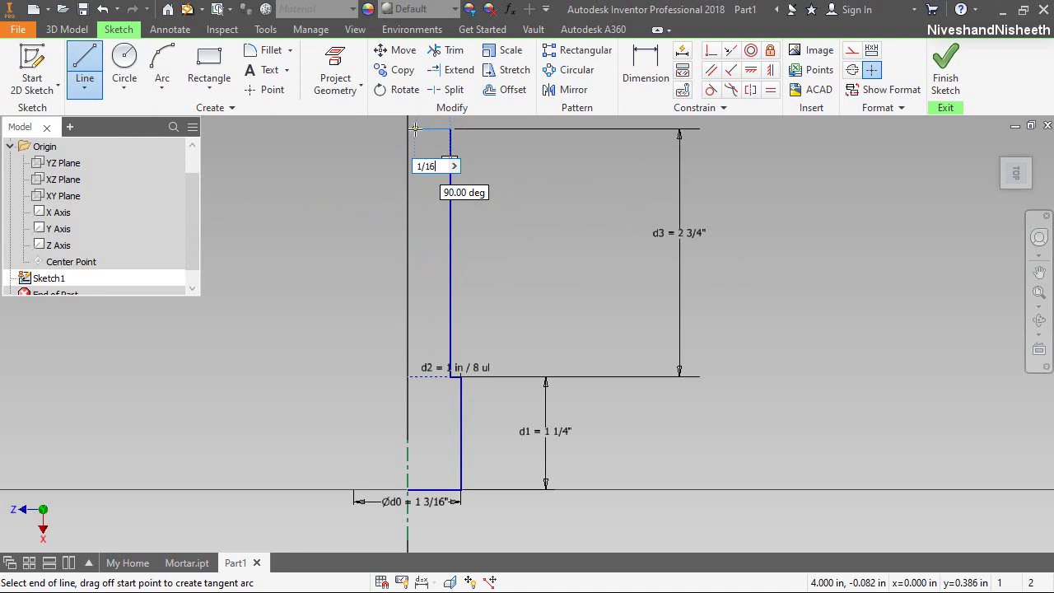
pyautogui.press('Return')
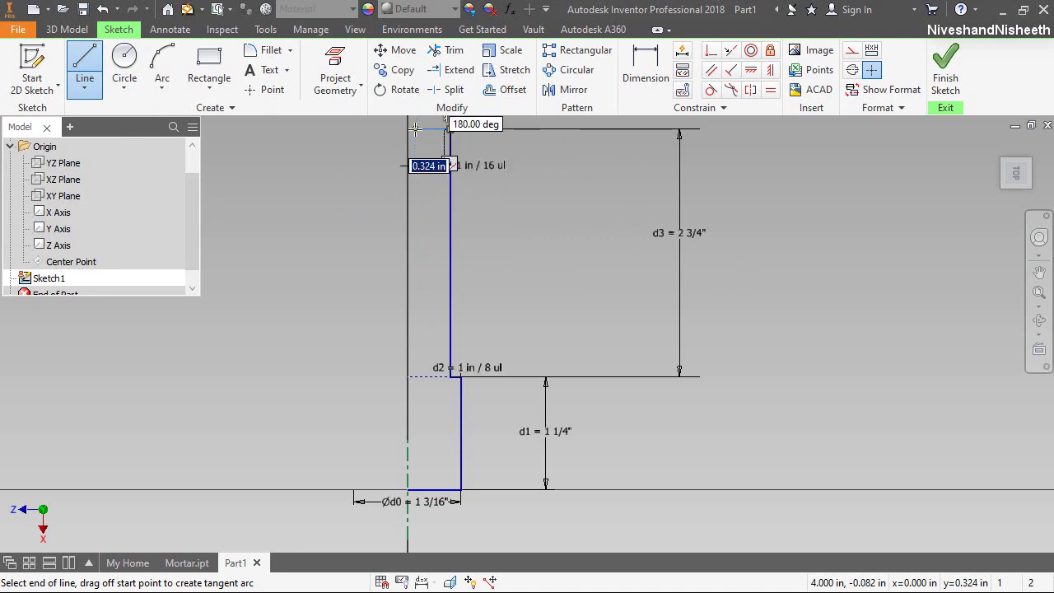
# Step: Draw a vertical line about 1.83 in upward from the 1/16 in step, and close its upper end with a horizontal line to the central axis
pyautogui.scroll(3, 527, 362)
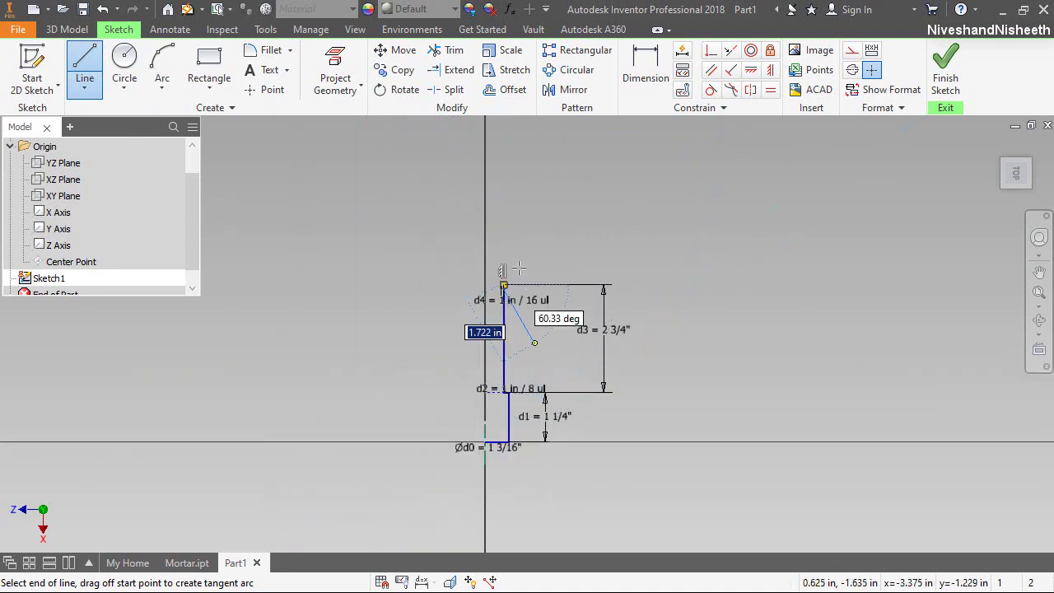
pyautogui.scroll(-2, 501, 248)
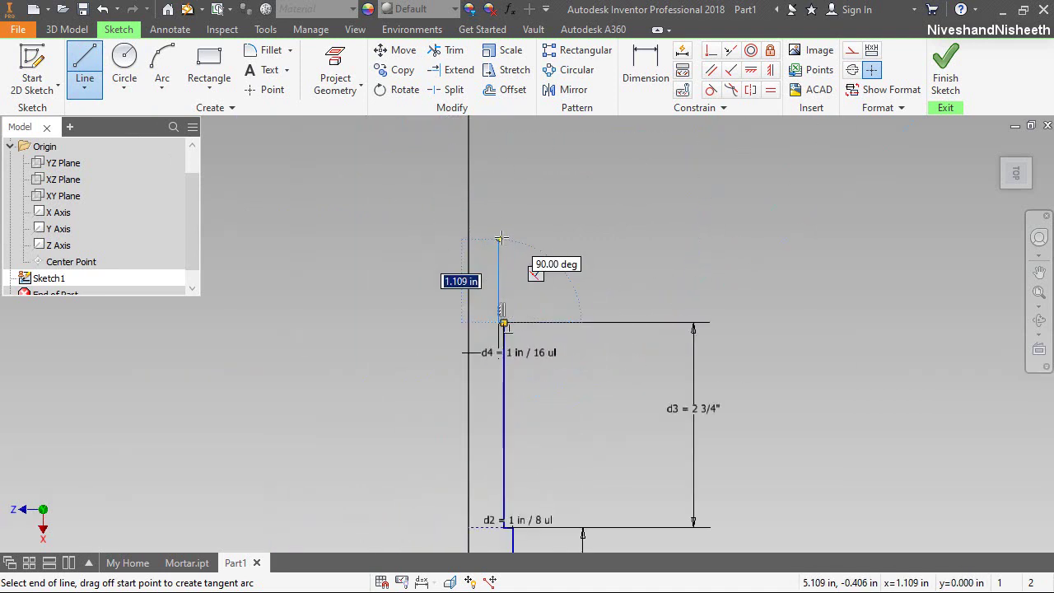
pyautogui.click(499, 186)
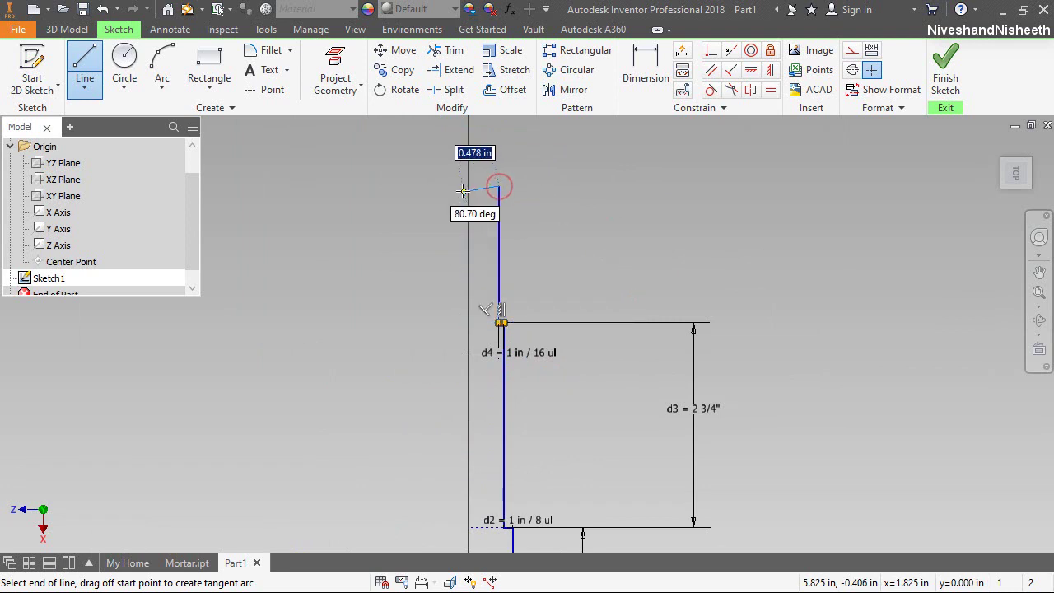
pyautogui.click(469, 186)
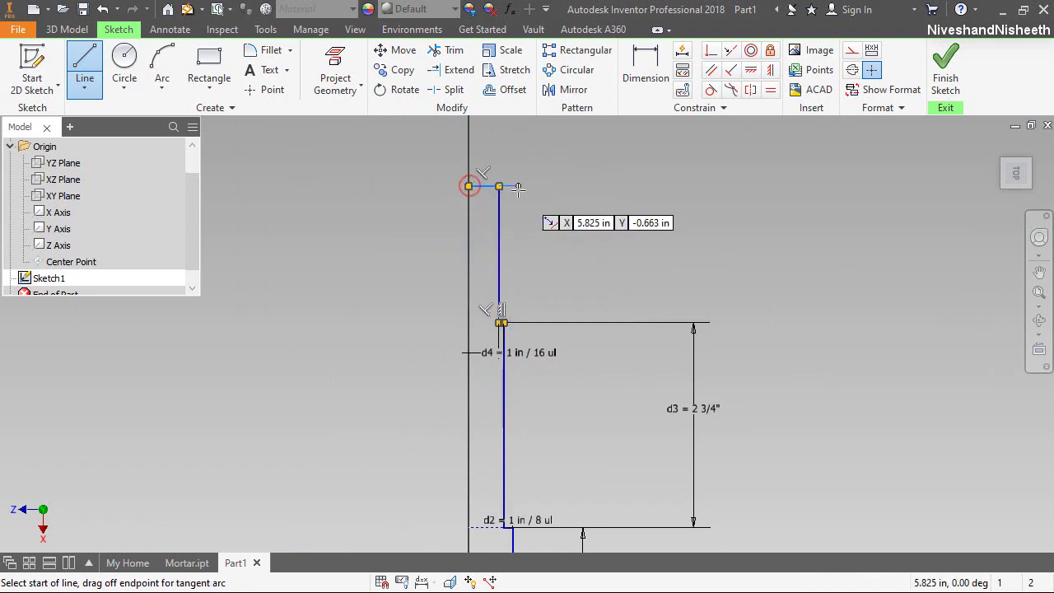
# Step: Dimension the length of the uppermost vertical line as 3 in and end the Dimension command
pyautogui.click(646, 81)
pyautogui.click(499, 231)
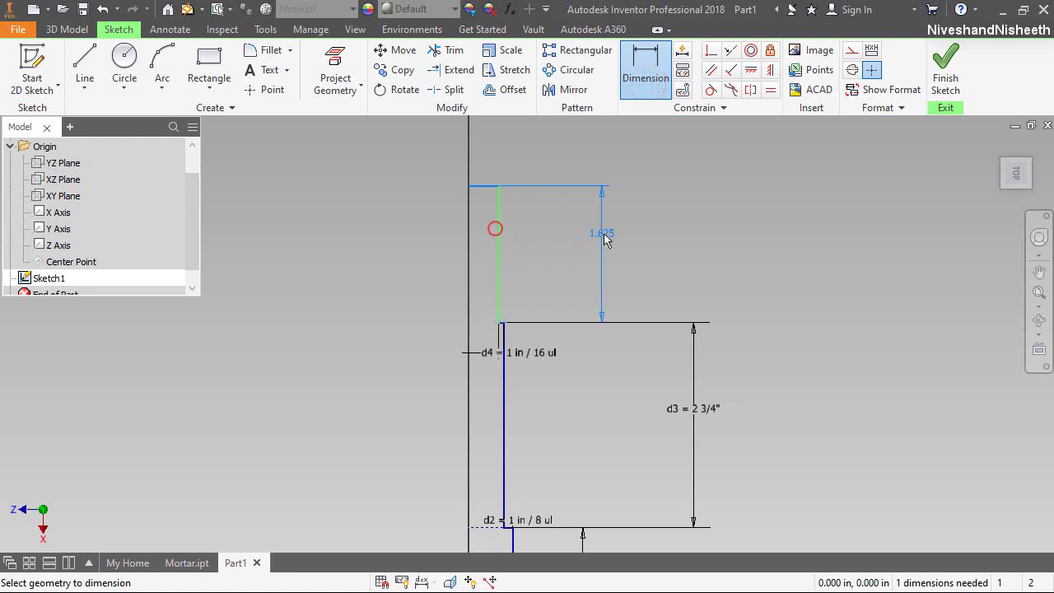
pyautogui.click(604, 233)
pyautogui.write('3')
pyautogui.press('Return')
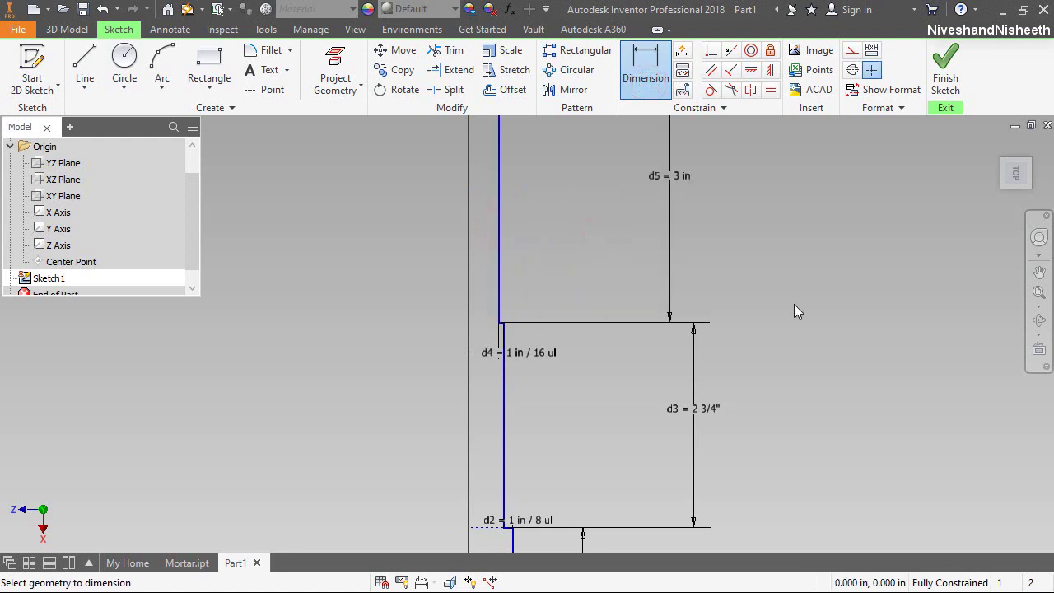
pyautogui.click(1038, 294)
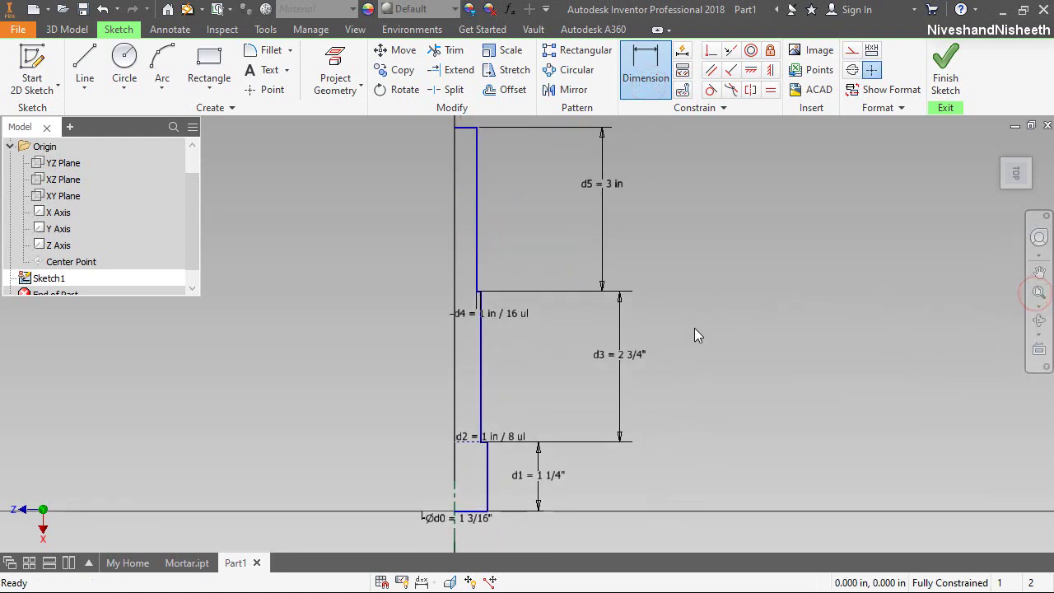
pyautogui.rightClick(670, 270)
pyautogui.click(716, 270)
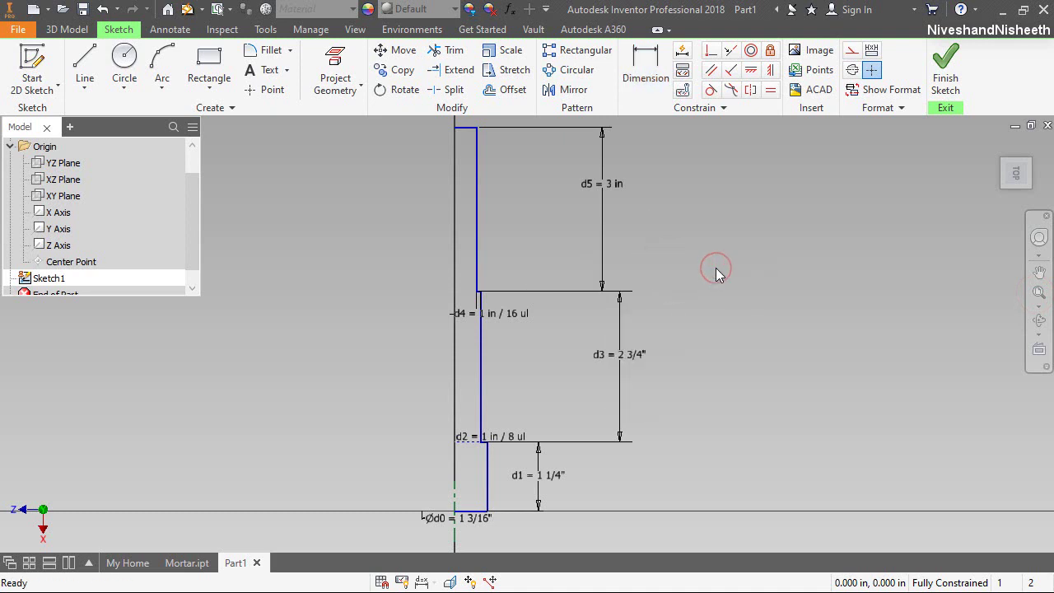
# Step: Finish the sketch and revolve the stepped profile fully about the centerline as a solid
pyautogui.click(946, 70)
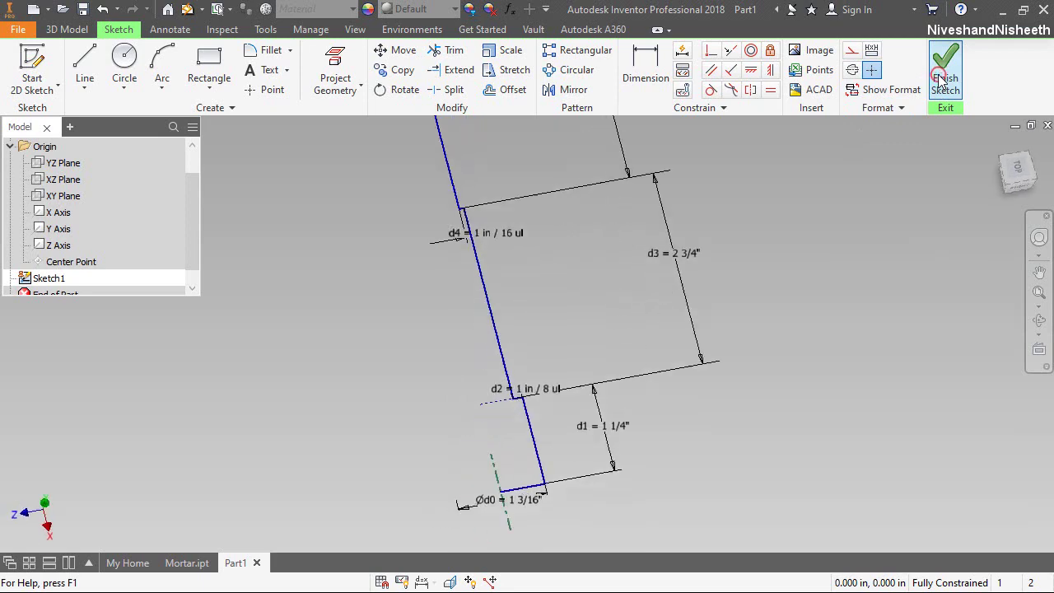
pyautogui.click(996, 145)
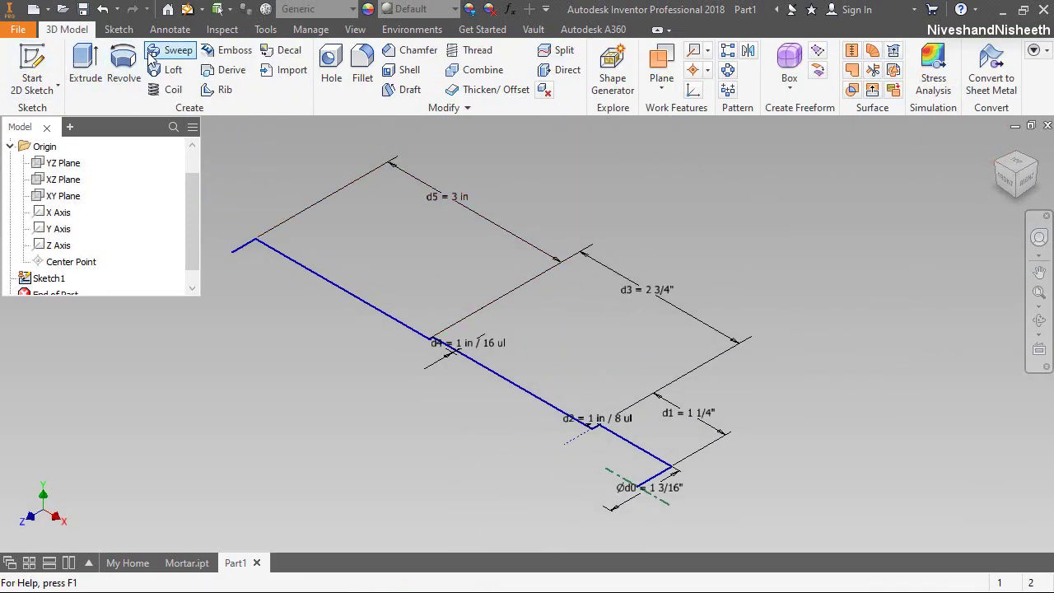
pyautogui.click(125, 56)
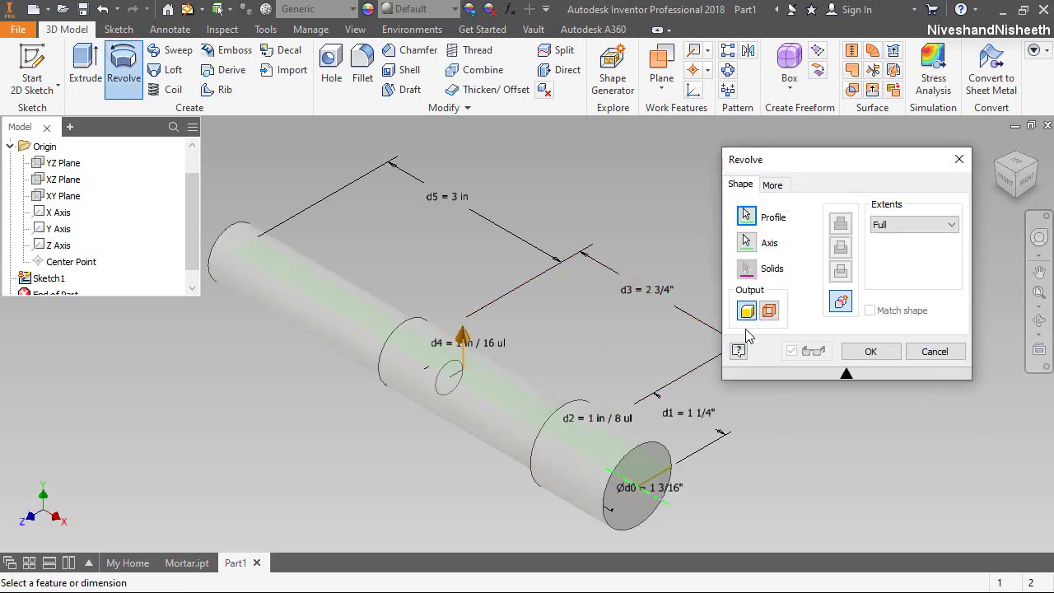
pyautogui.click(878, 351)
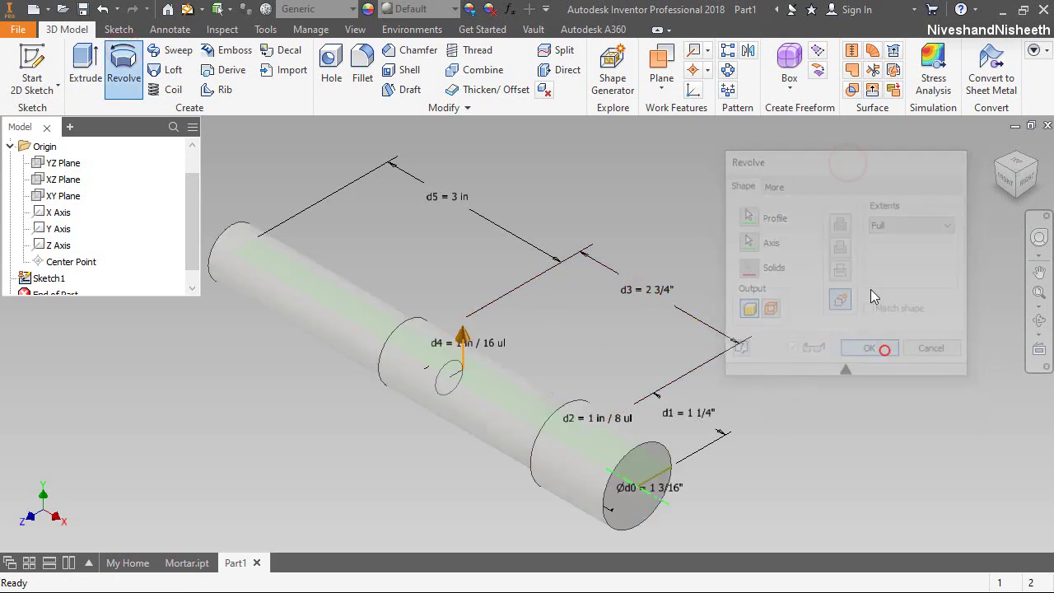
# Step: Set the lighting style of the revolved part's view to Two Lights
pyautogui.click(1040, 293)
pyautogui.click(356, 30)
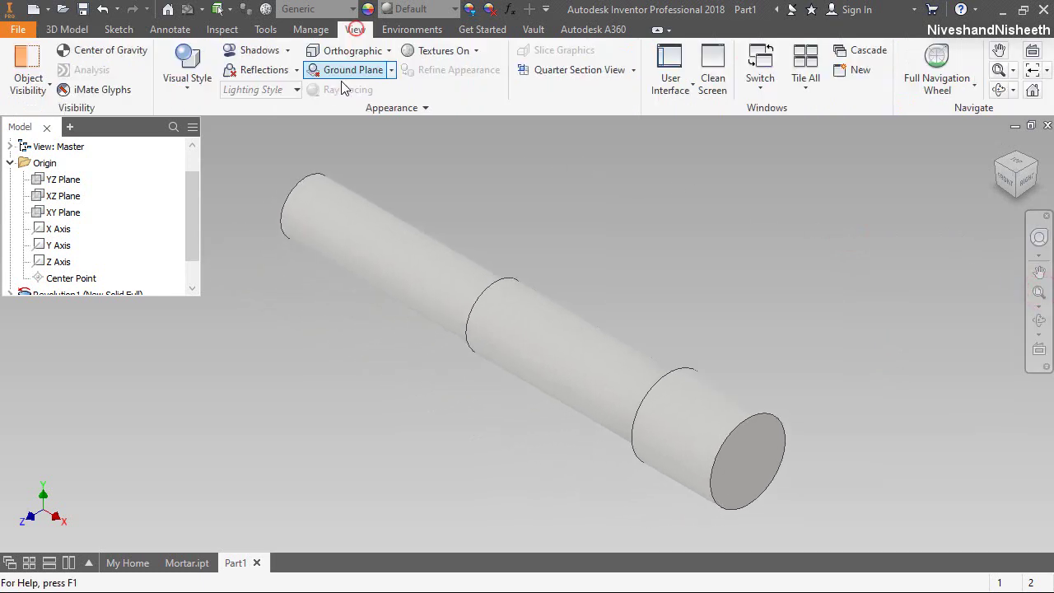
pyautogui.click(272, 89)
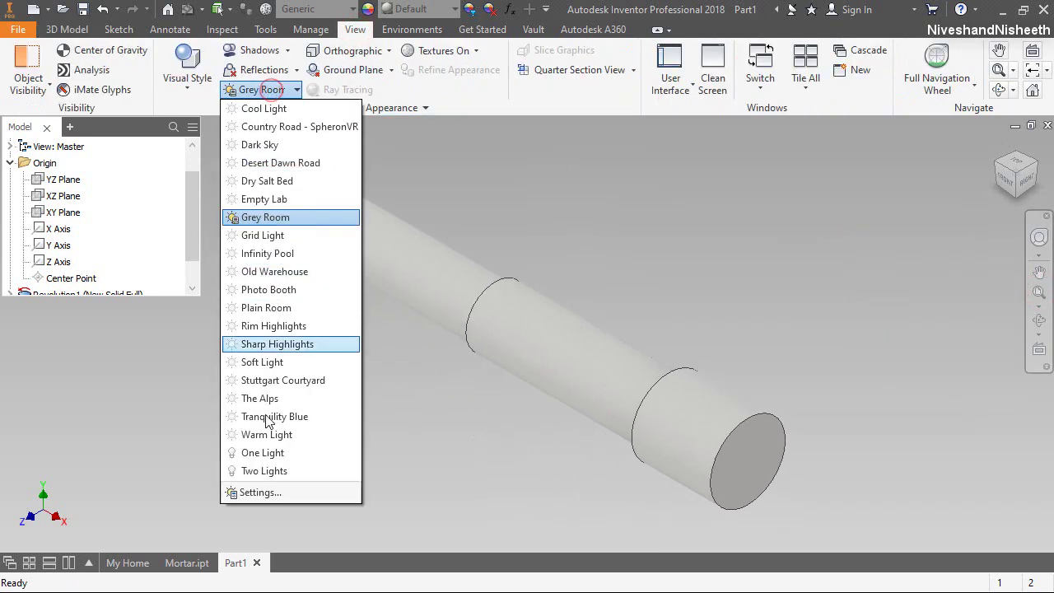
pyautogui.click(271, 471)
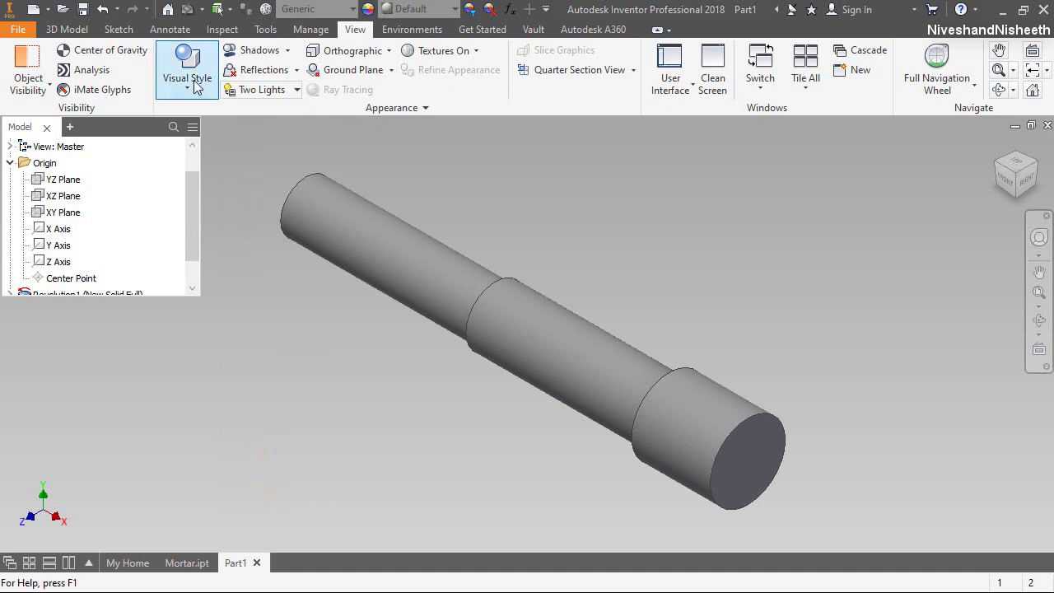
# Step: Enable Light3 in the Two Lights style, lower the Light1 brightness to about 80, and save the style
pyautogui.click(248, 89)
pyautogui.click(269, 493)
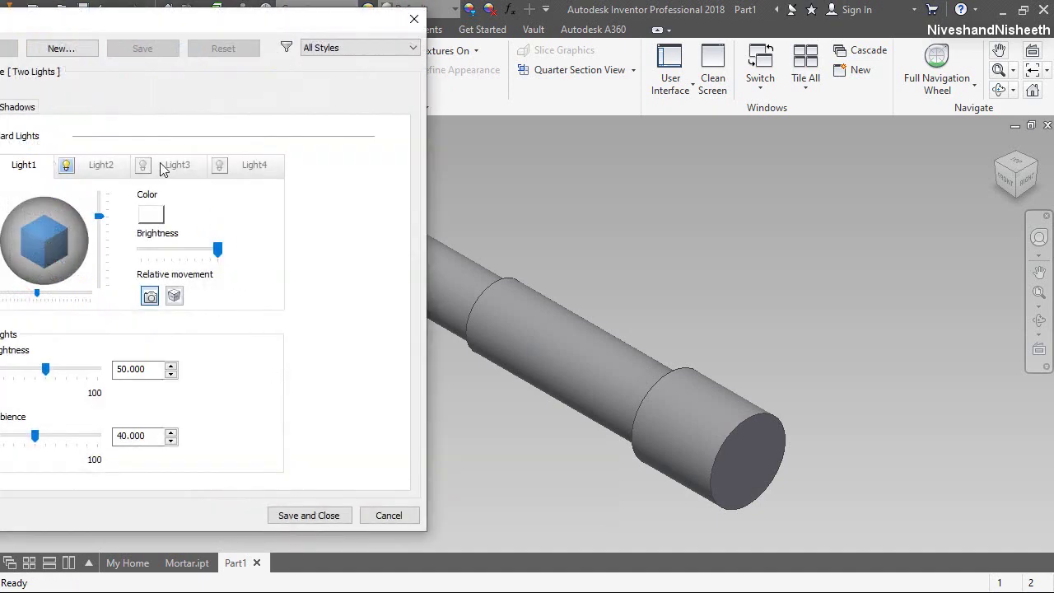
pyautogui.click(143, 167)
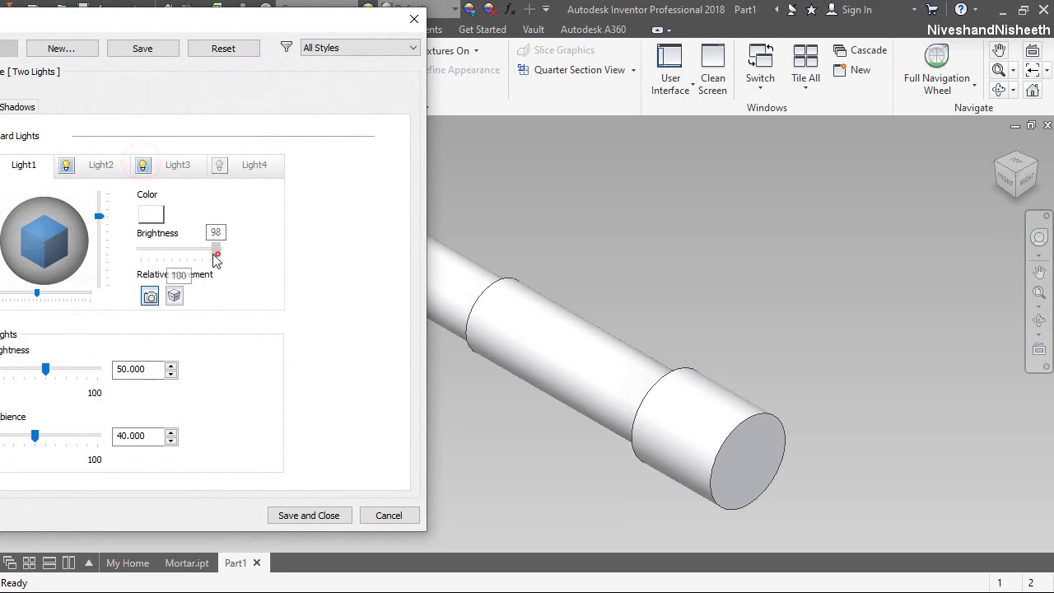
pyautogui.moveTo(216, 258); pyautogui.dragTo(205, 258)
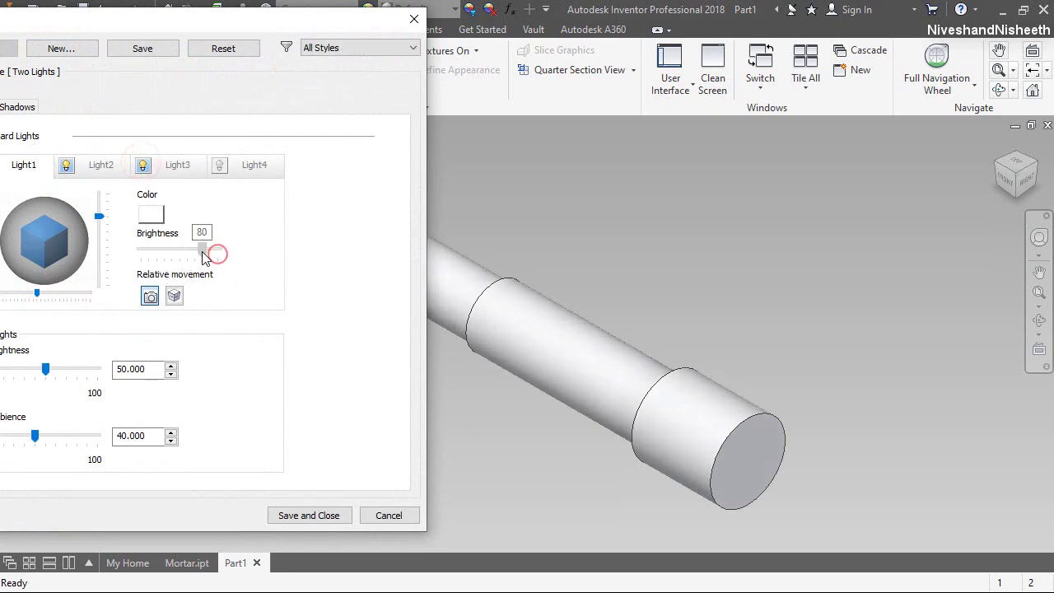
pyautogui.click(309, 516)
# Step: Apply an aluminum appearance to the whole part and clear the selection
pyautogui.click(10, 163)
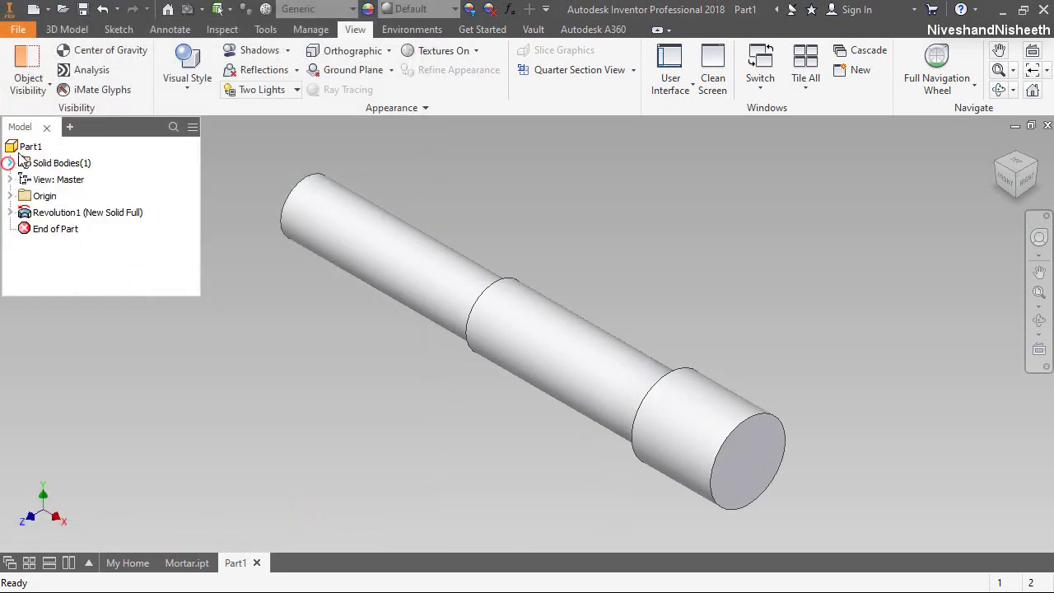
pyautogui.click(27, 146)
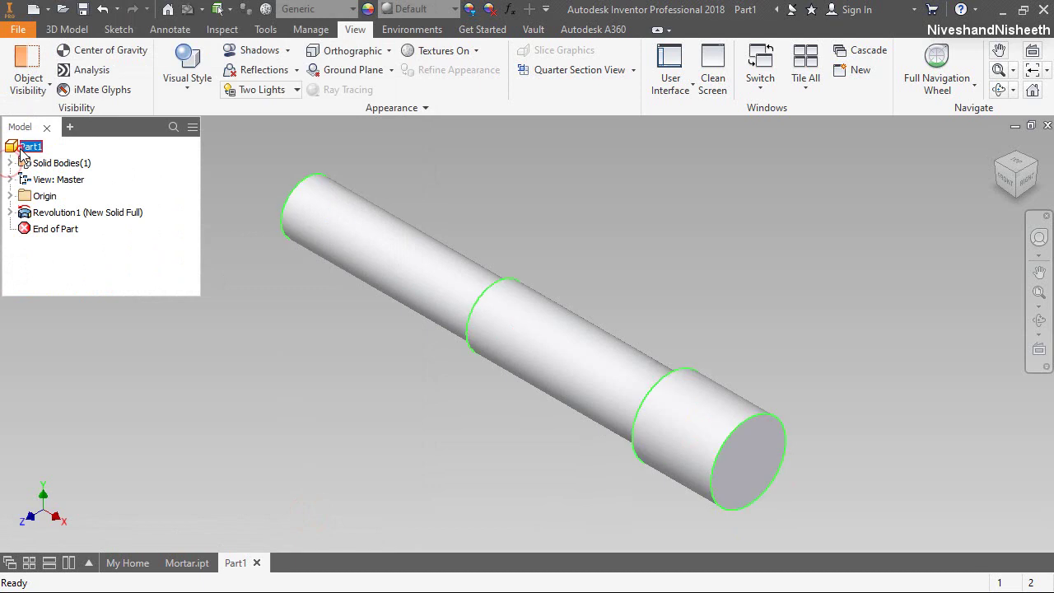
pyautogui.click(416, 9)
pyautogui.scroll(-2, 429, 248)
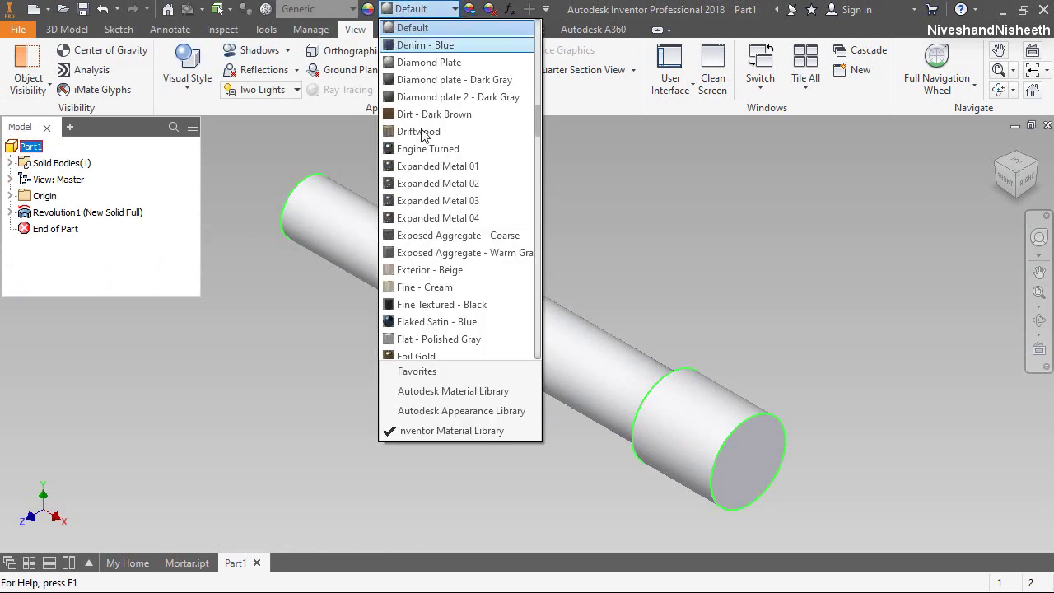
pyautogui.click(449, 369)
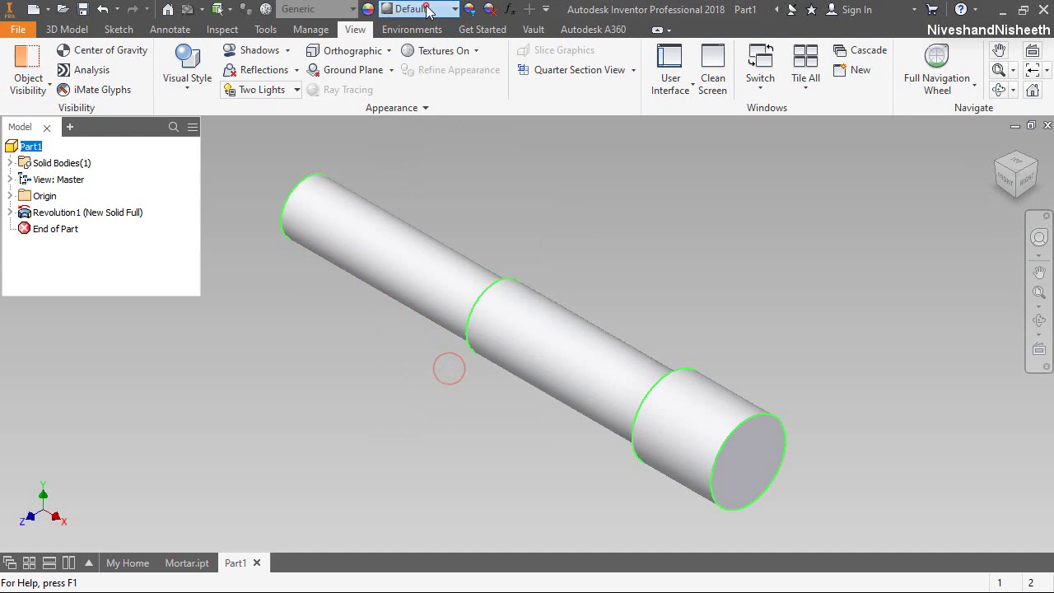
pyautogui.click(426, 10)
pyautogui.click(423, 26)
pyautogui.click(527, 186)
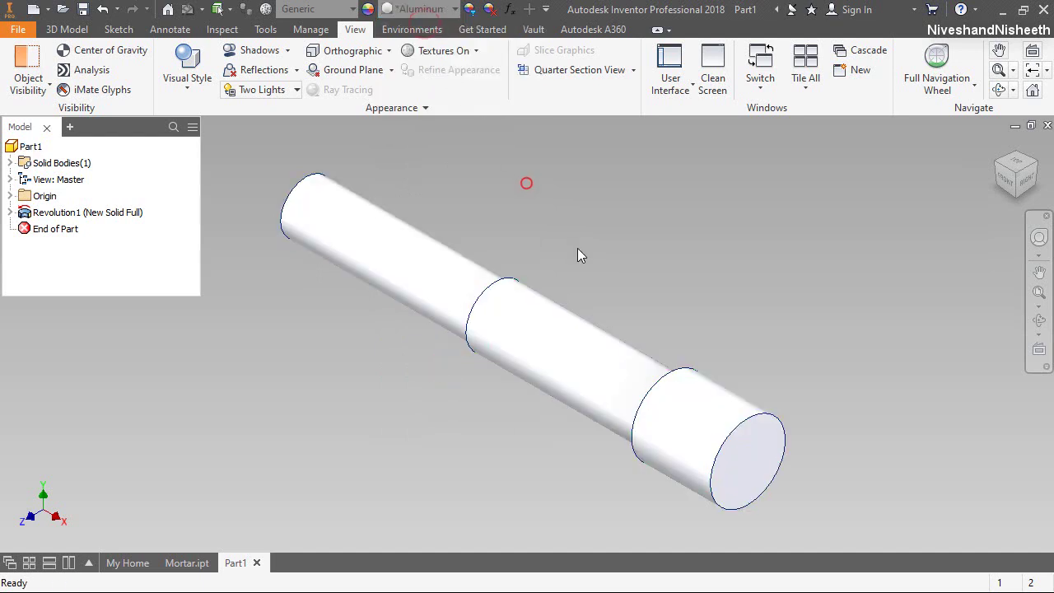
pyautogui.click(578, 251)
# Step: Save the part as Pestle.ipt in the Mortar & Pestle folder
pyautogui.hotkey('ctrl', 's')
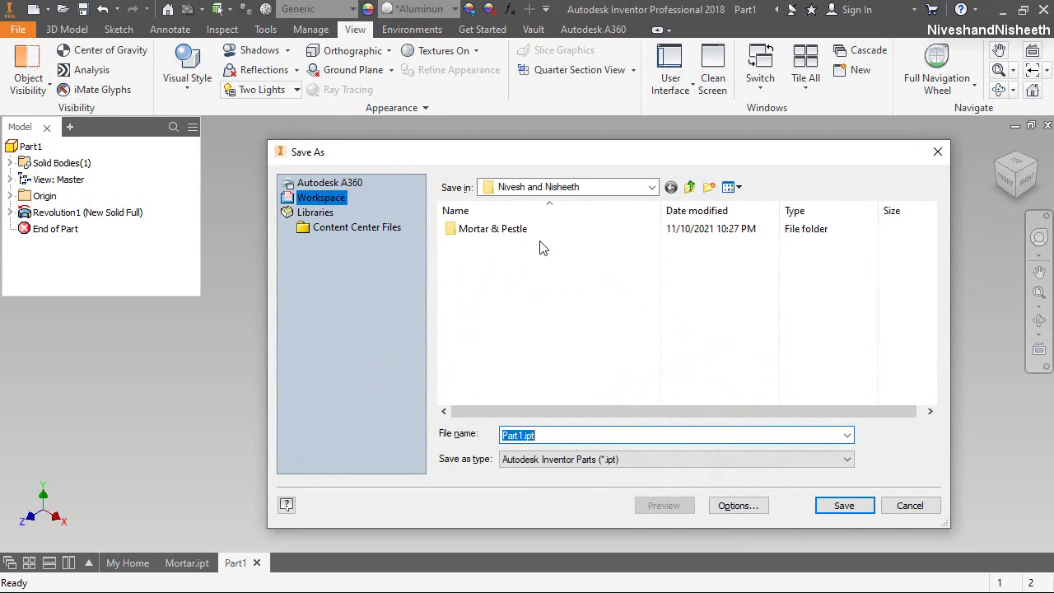
pyautogui.doubleClick(525, 230)
pyautogui.doubleClick(504, 436)
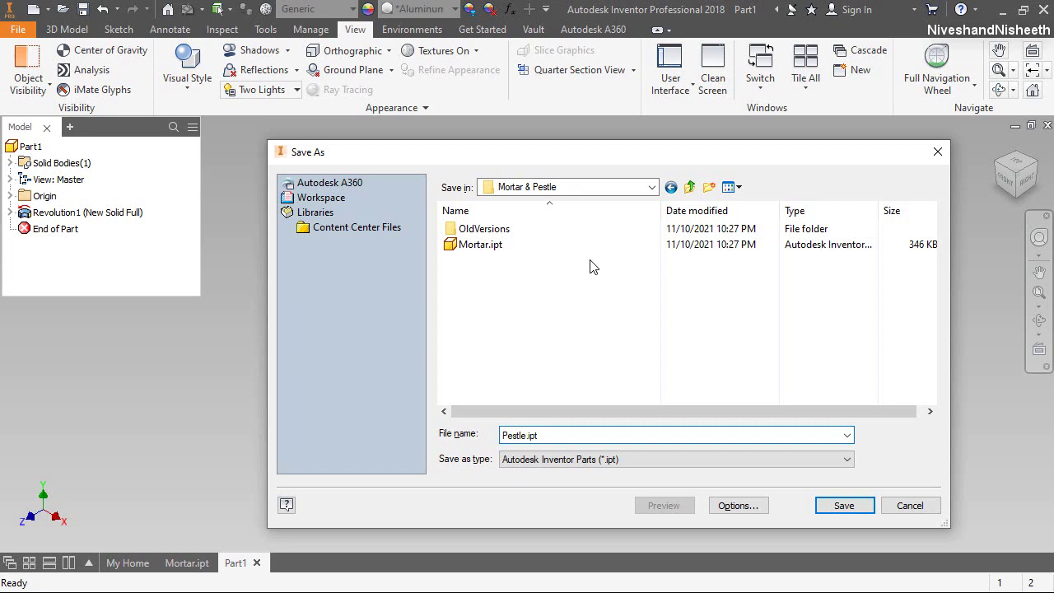
pyautogui.click(844, 505)
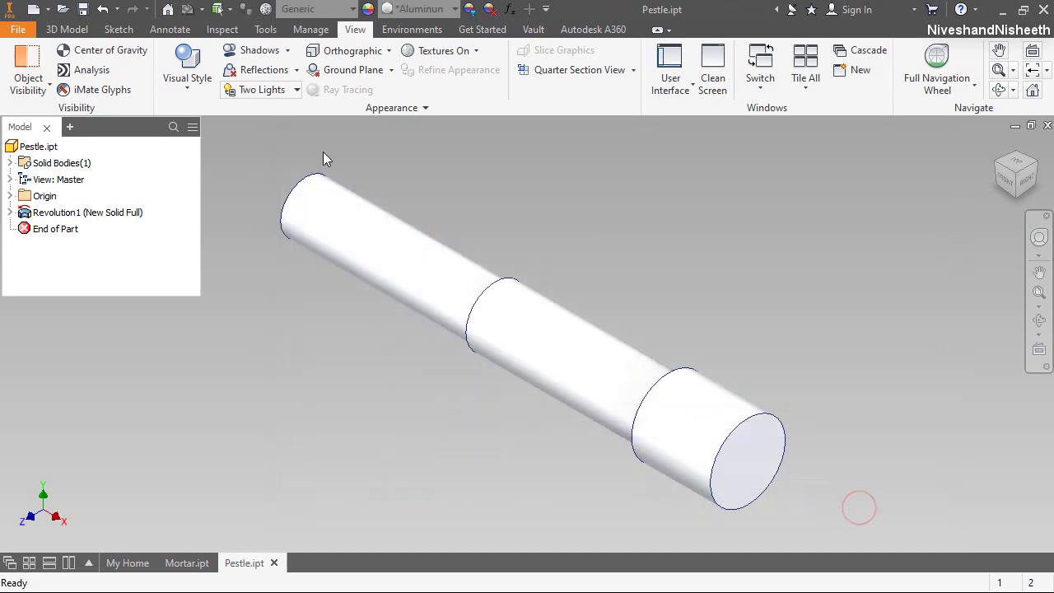
# Step: Start a 2D sketch on the XZ plane and rotate the view so the pestle stands upright
pyautogui.click(70, 29)
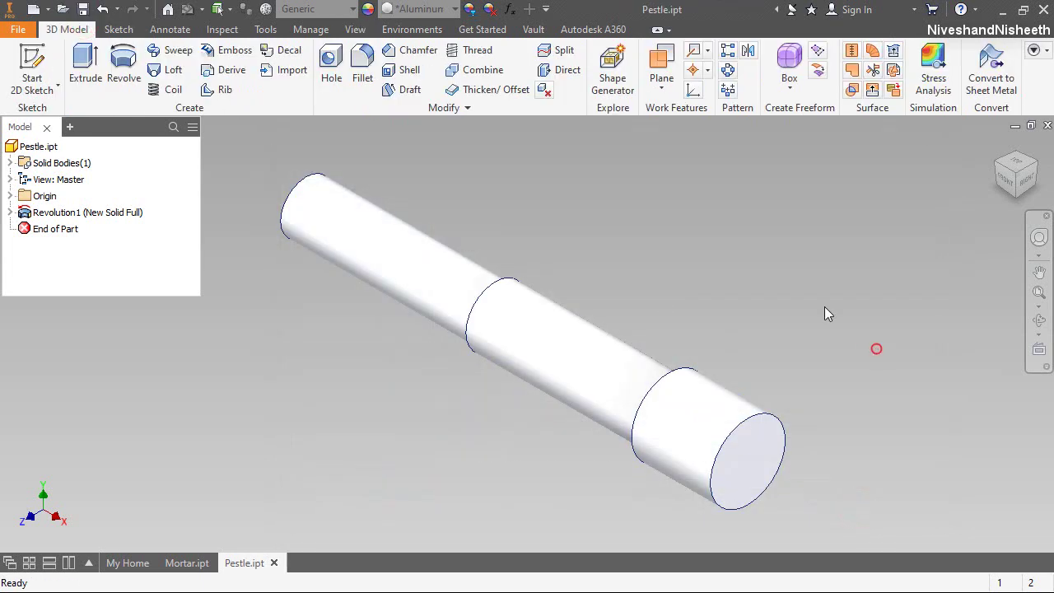
pyautogui.click(35, 71)
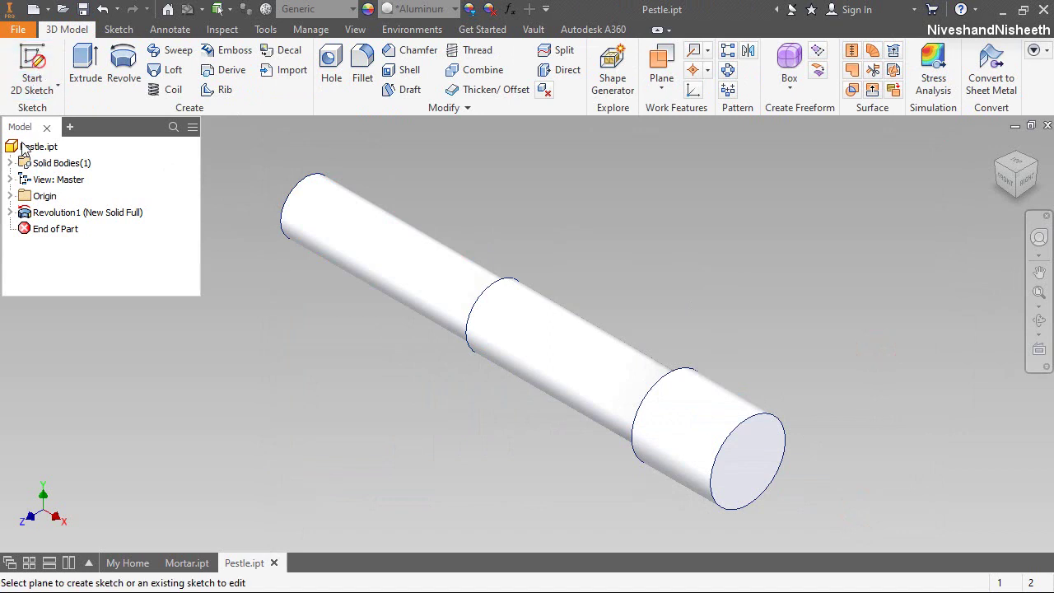
pyautogui.click(11, 196)
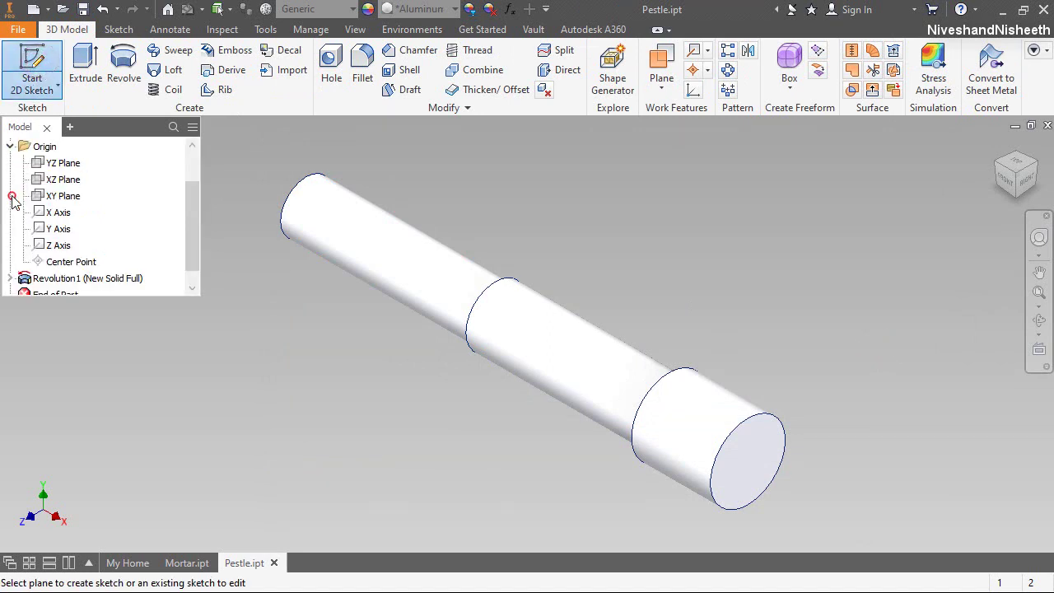
pyautogui.click(57, 180)
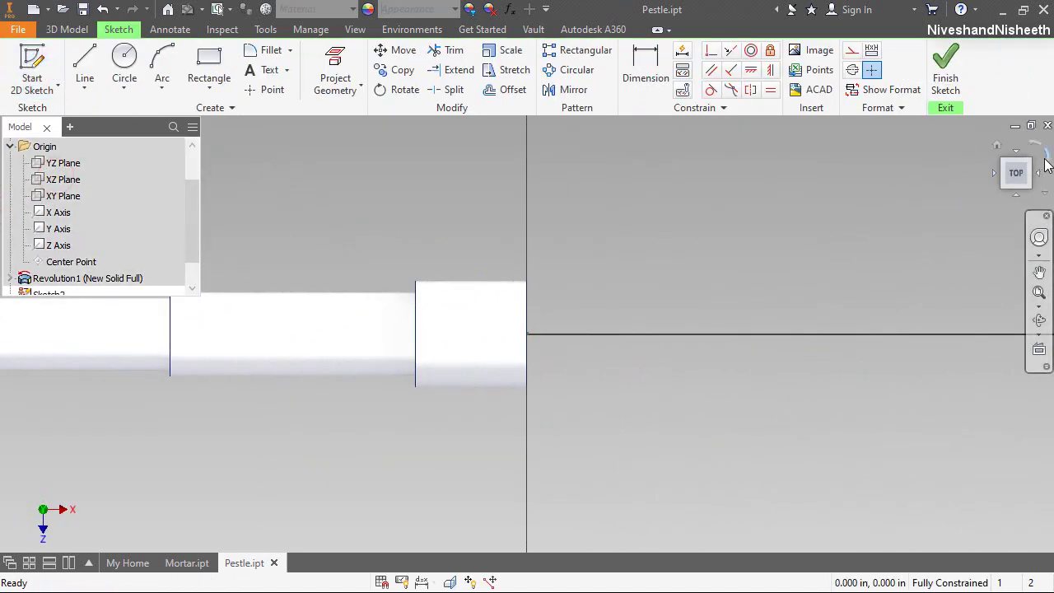
pyautogui.click(1047, 157)
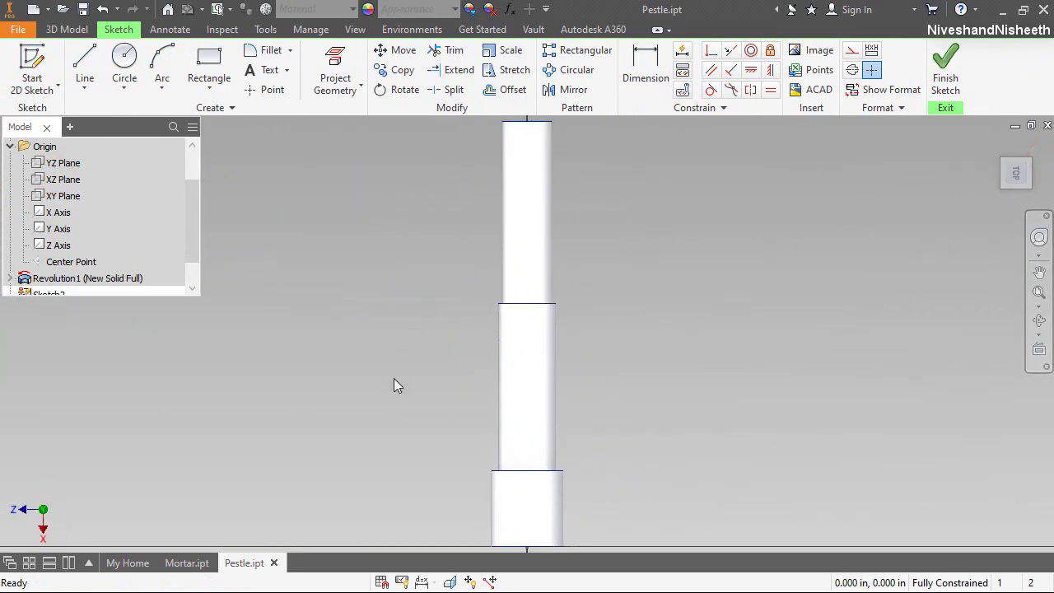
# Step: Slice the solid at the sketch plane and project its cut edges into the sketch
pyautogui.click(450, 581)
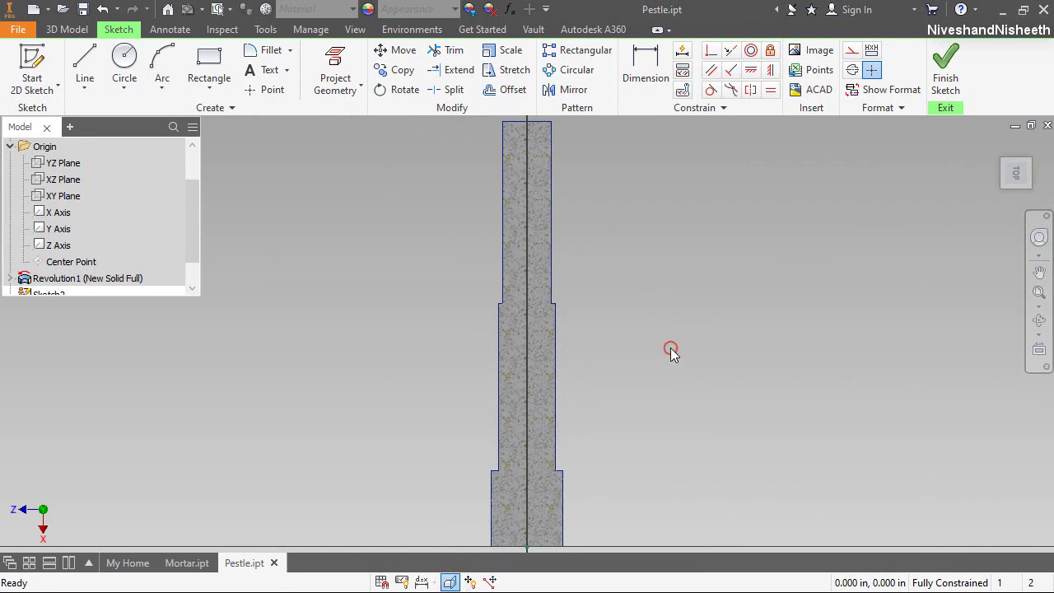
pyautogui.click(347, 87)
pyautogui.click(360, 143)
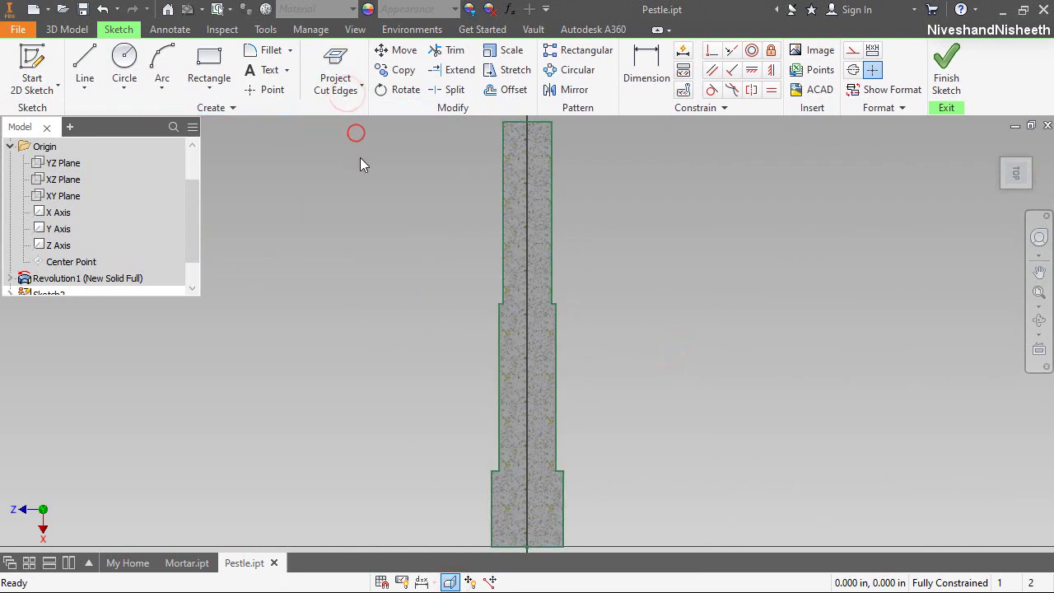
# Step: Draw a sloped line from the outer corner of the lower step to the vertical edge above, rising about 0.16 in
pyautogui.scroll(-2, 387, 191)
pyautogui.scroll(5, 482, 351)
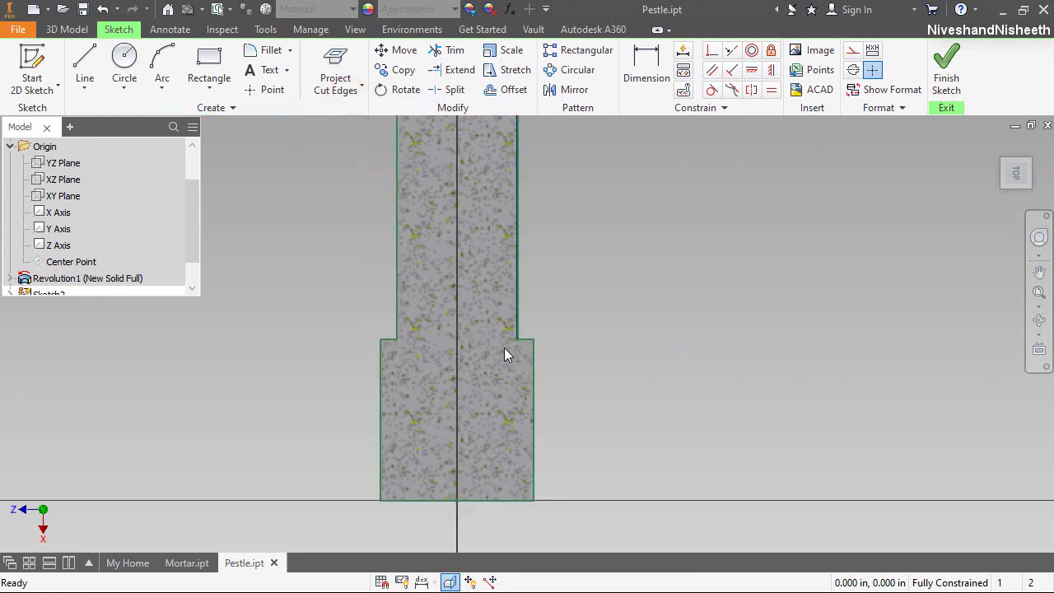
pyautogui.scroll(3, 523, 327)
pyautogui.click(84, 66)
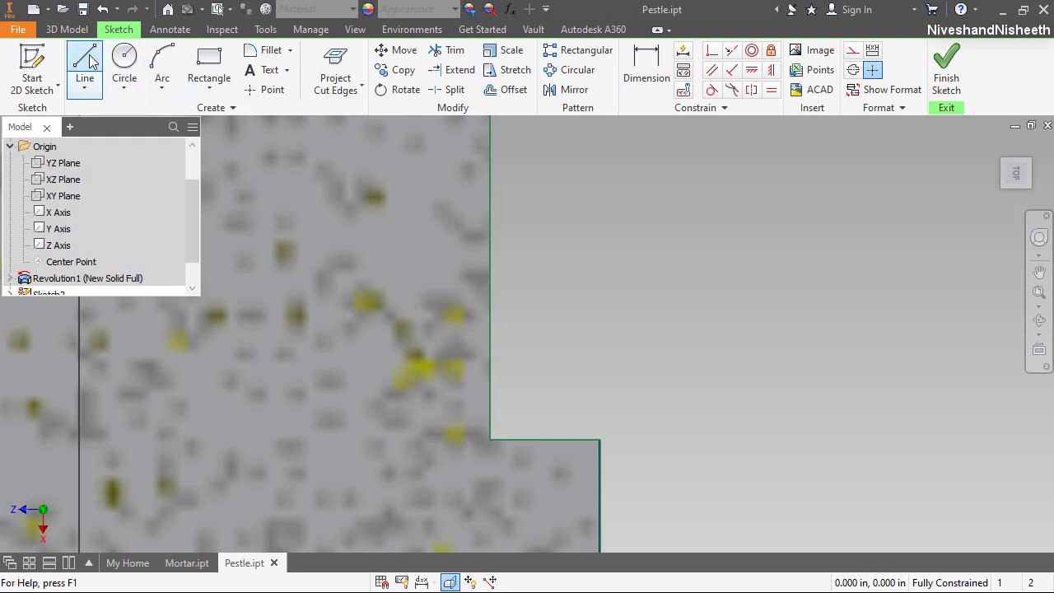
pyautogui.click(600, 439)
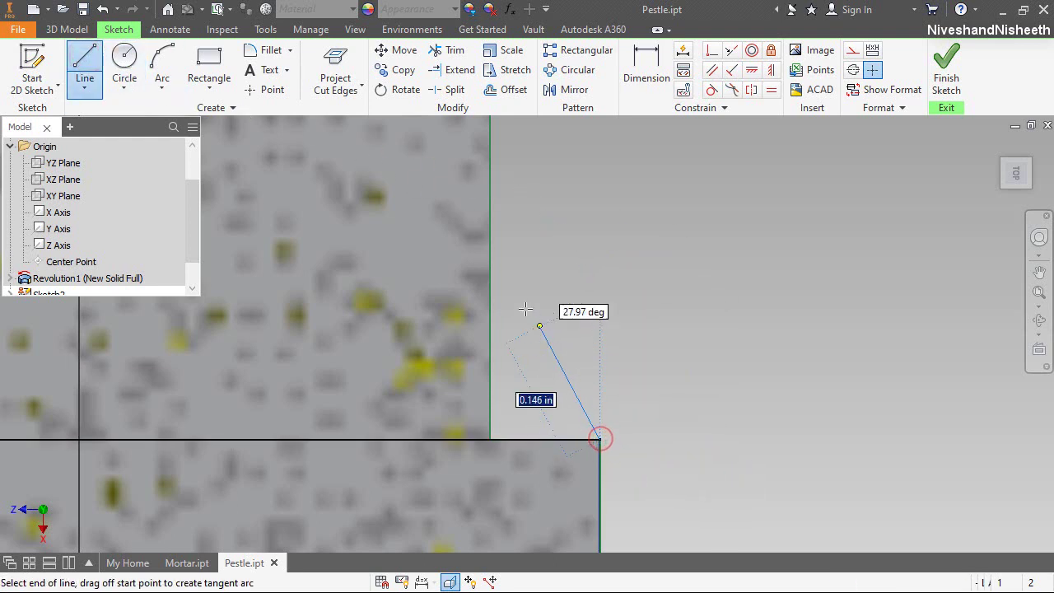
pyautogui.click(490, 298)
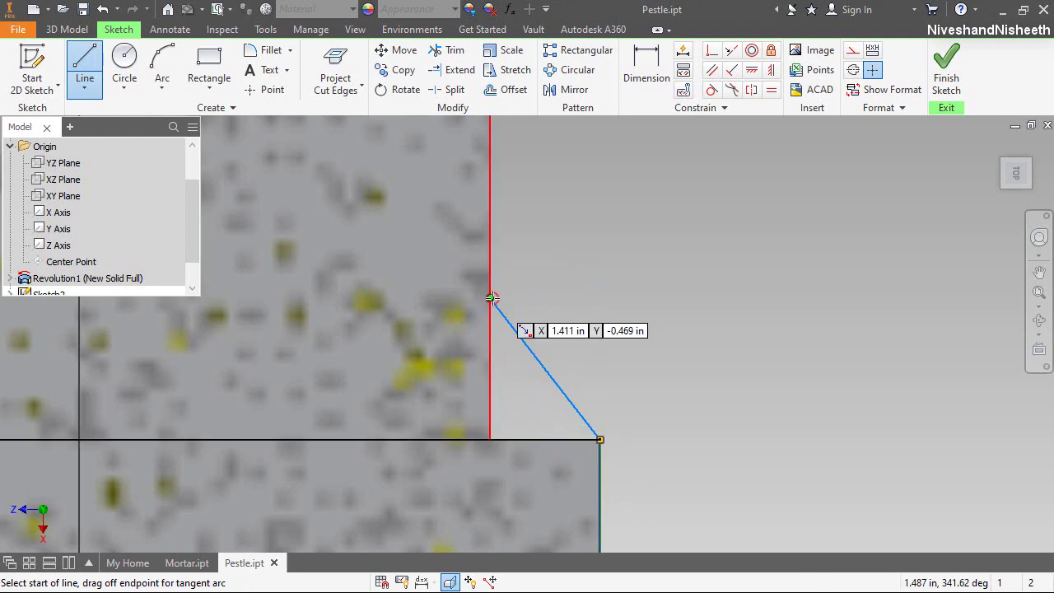
# Step: Dimension the height of the sloped line at the lower step as 1/8 in
pyautogui.click(642, 90)
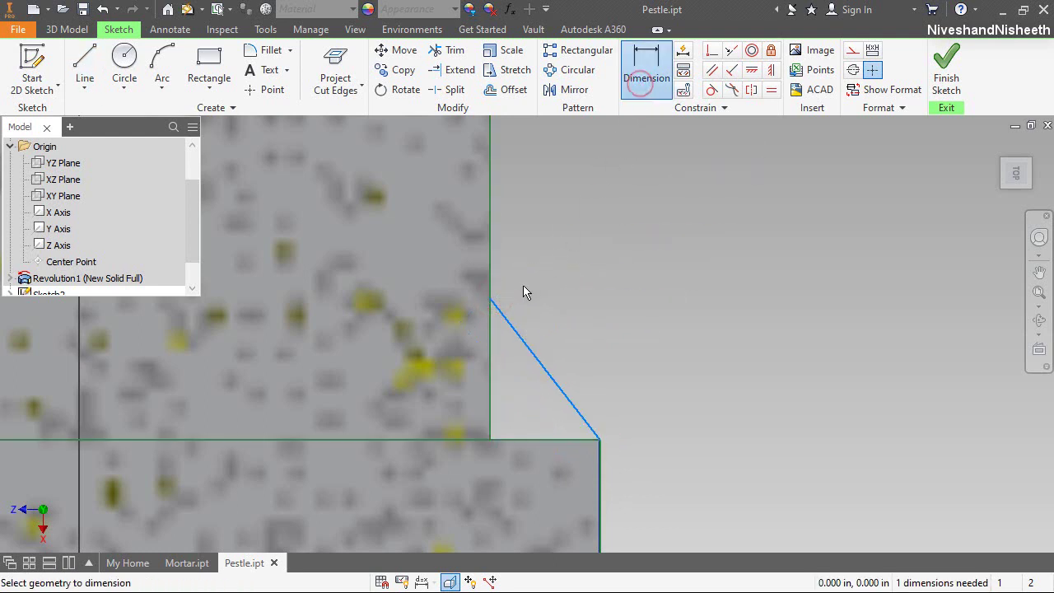
pyautogui.click(491, 299)
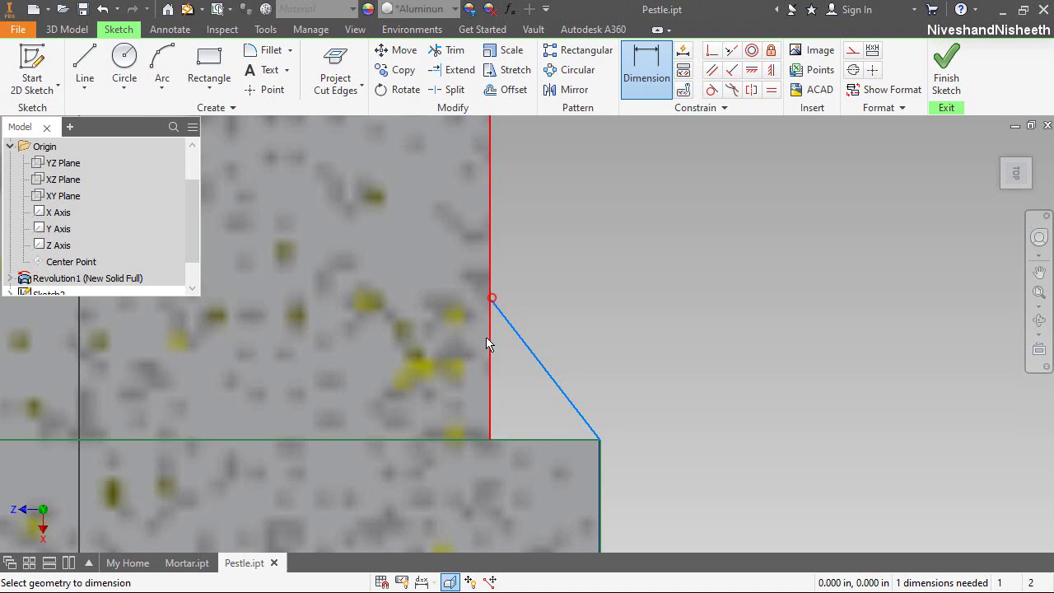
pyautogui.click(488, 439)
pyautogui.click(643, 383)
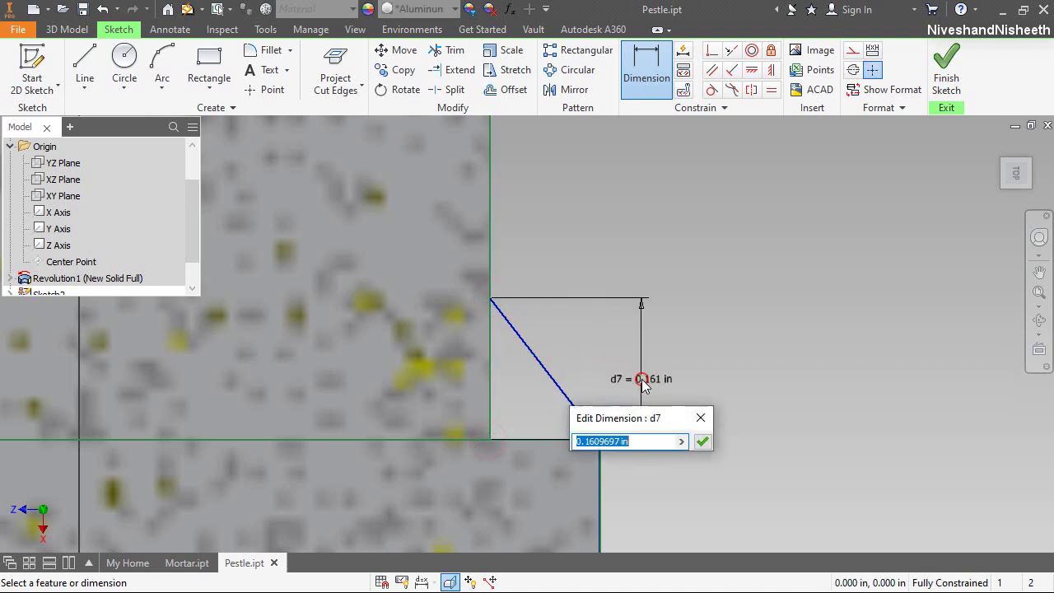
pyautogui.write('1/8')
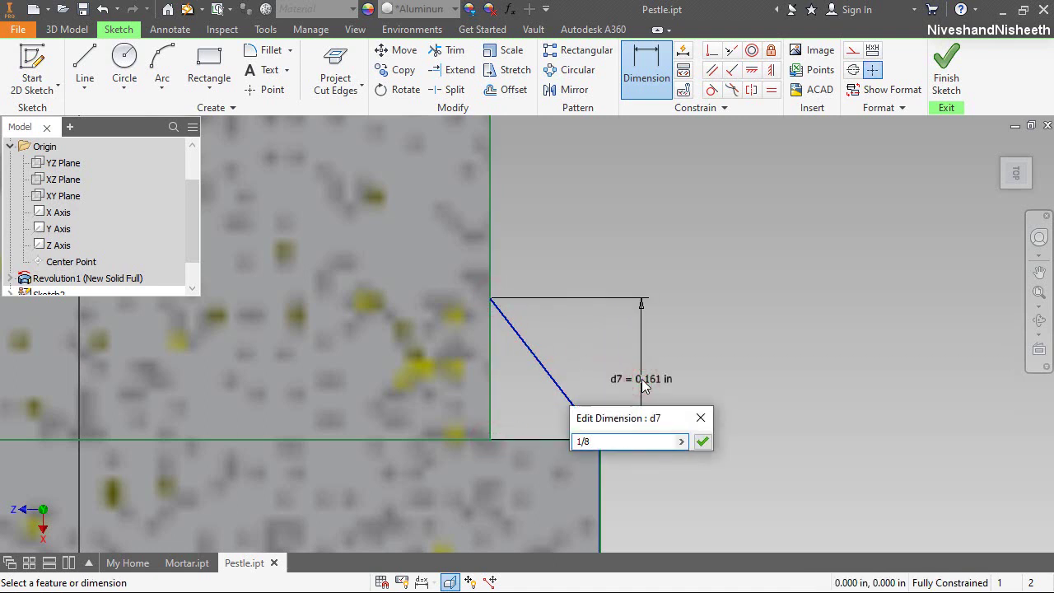
pyautogui.press('Return')
# Step: Draw a sloped line from the outer corner of the upper step to the inner vertical edge above it
pyautogui.scroll(2, 655, 366)
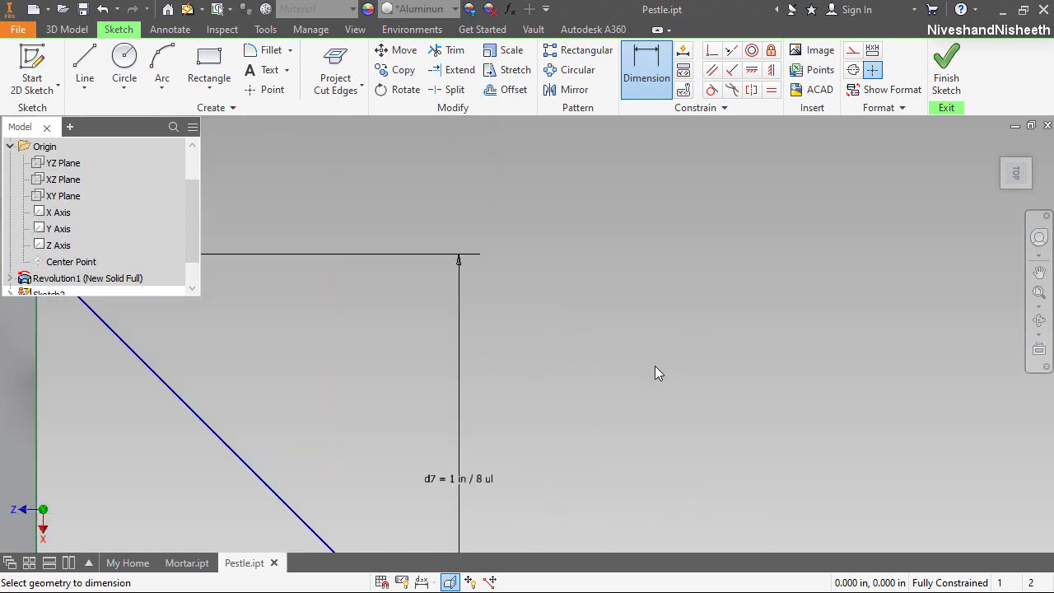
pyautogui.scroll(-6, 646, 369)
pyautogui.scroll(-1, 646, 369)
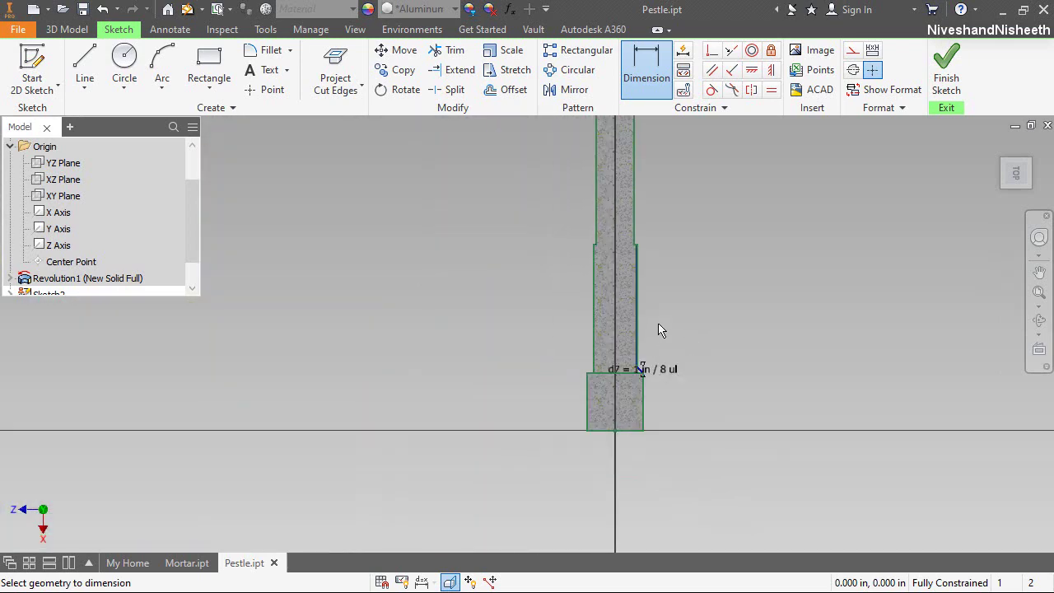
pyautogui.scroll(8, 650, 239)
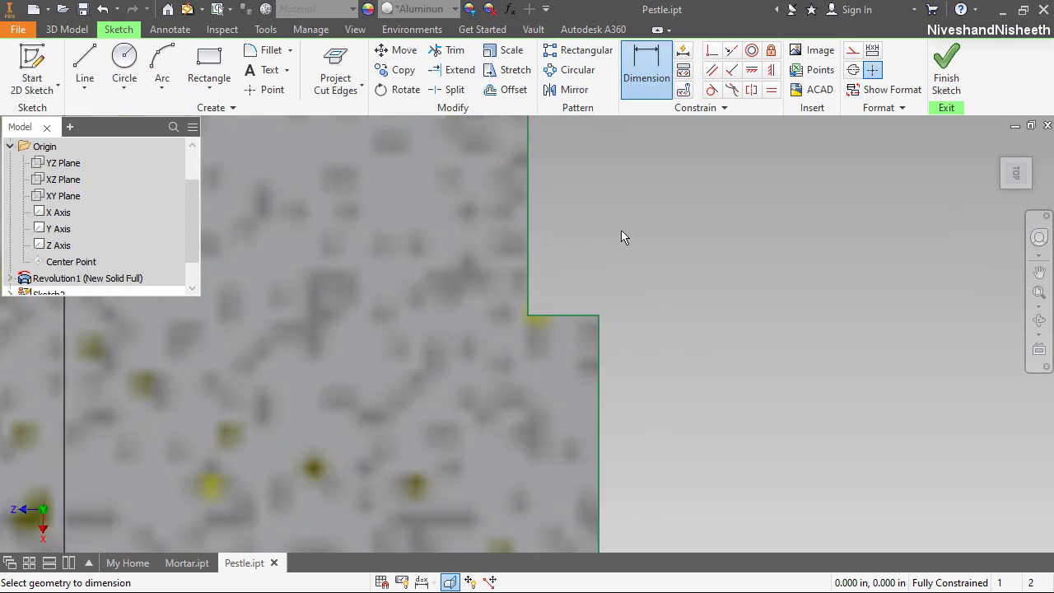
pyautogui.rightClick(623, 237)
pyautogui.click(628, 178)
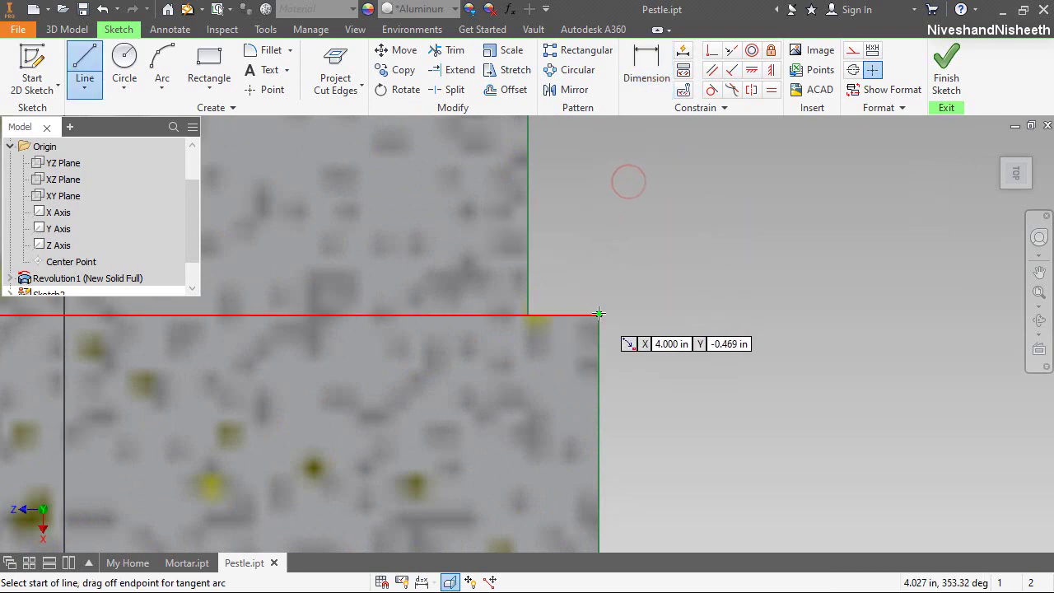
pyautogui.click(599, 313)
pyautogui.click(528, 223)
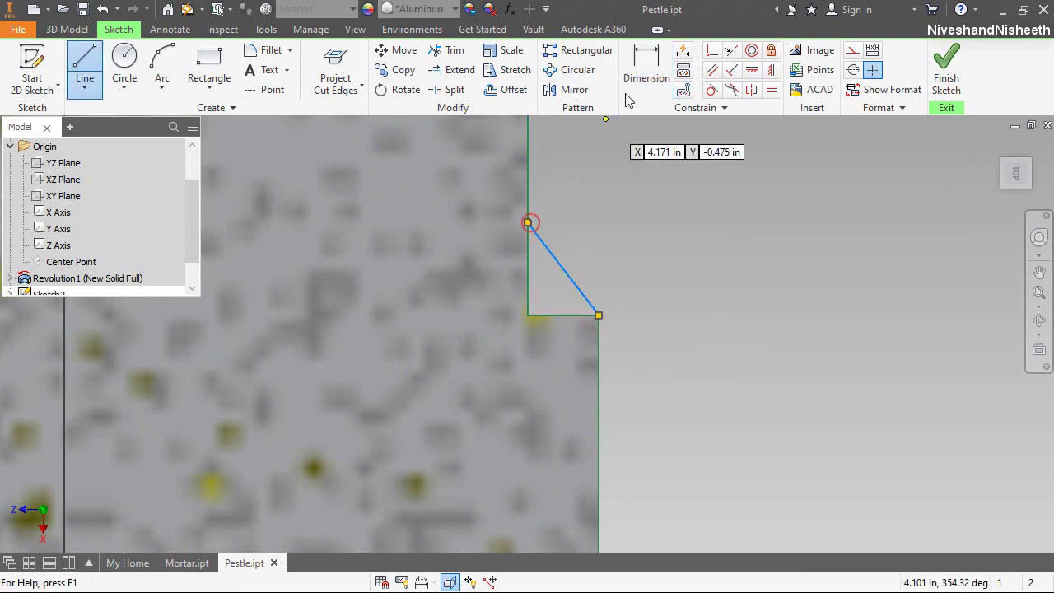
# Step: Dimension the height of the sloped line at the upper step as 1/16 in
pyautogui.click(647, 72)
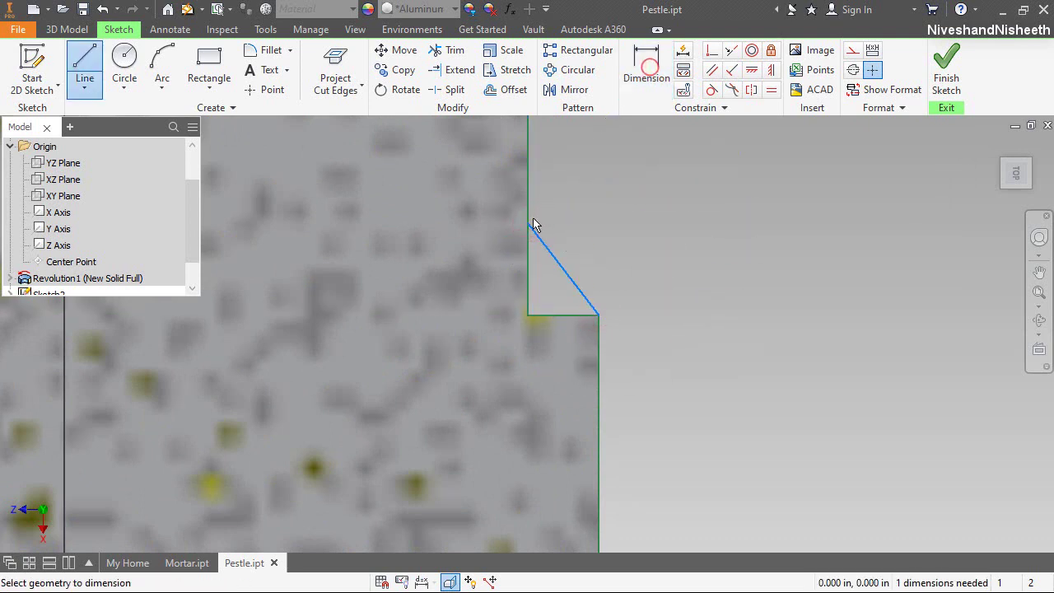
pyautogui.click(602, 319)
pyautogui.click(671, 275)
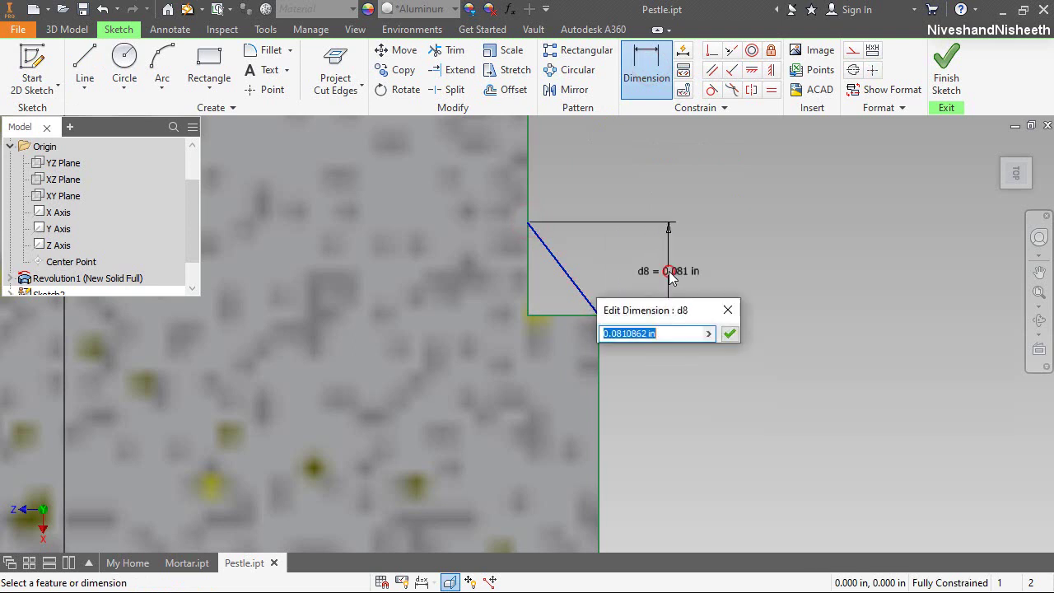
pyautogui.write('1/1')
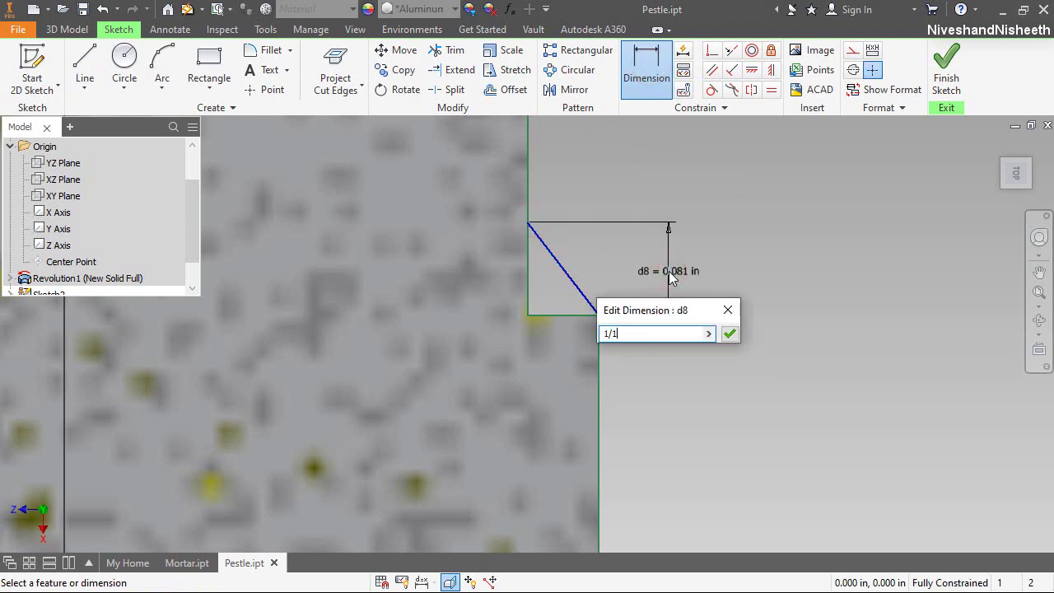
pyautogui.write('6')
pyautogui.press('Return')
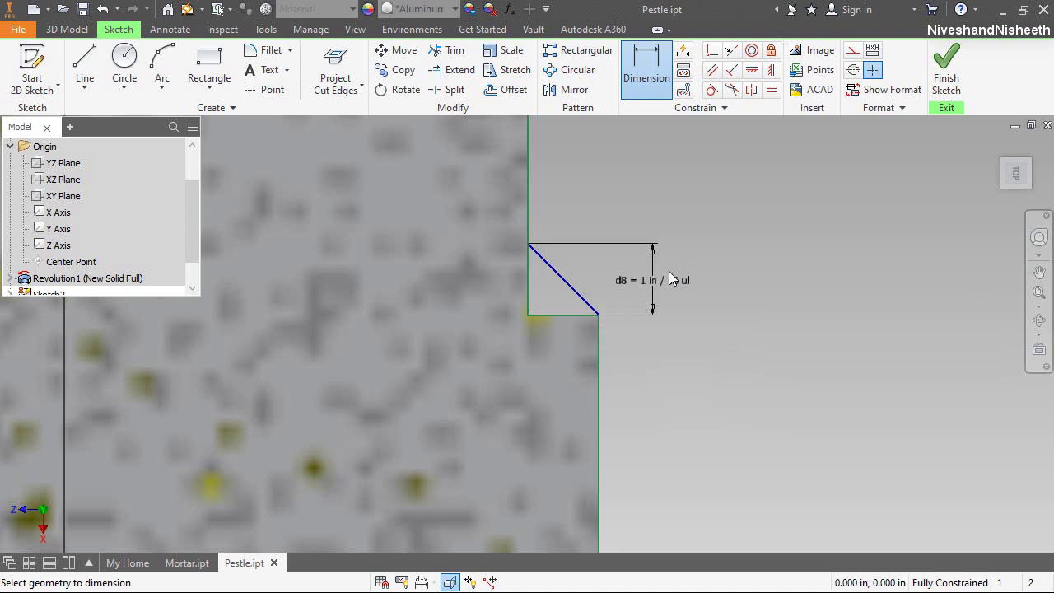
pyautogui.rightClick(697, 240)
pyautogui.click(756, 238)
pyautogui.rightClick(748, 241)
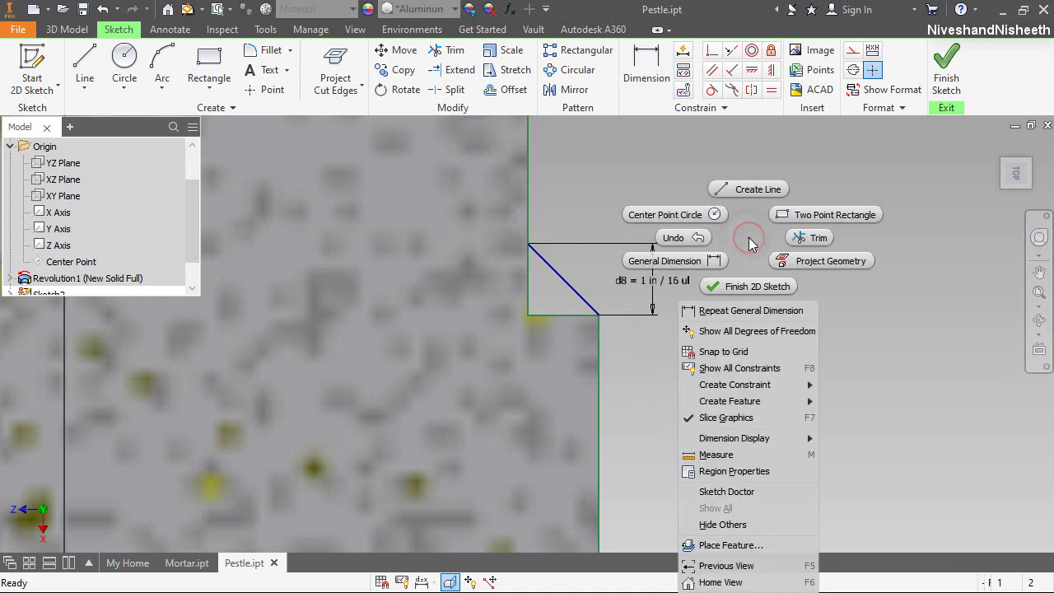
pyautogui.press('Escape')
# Step: Revolve the triangular profiles at both steps a full turn around the X axis, joining them to the pestle
pyautogui.rightClick(749, 239)
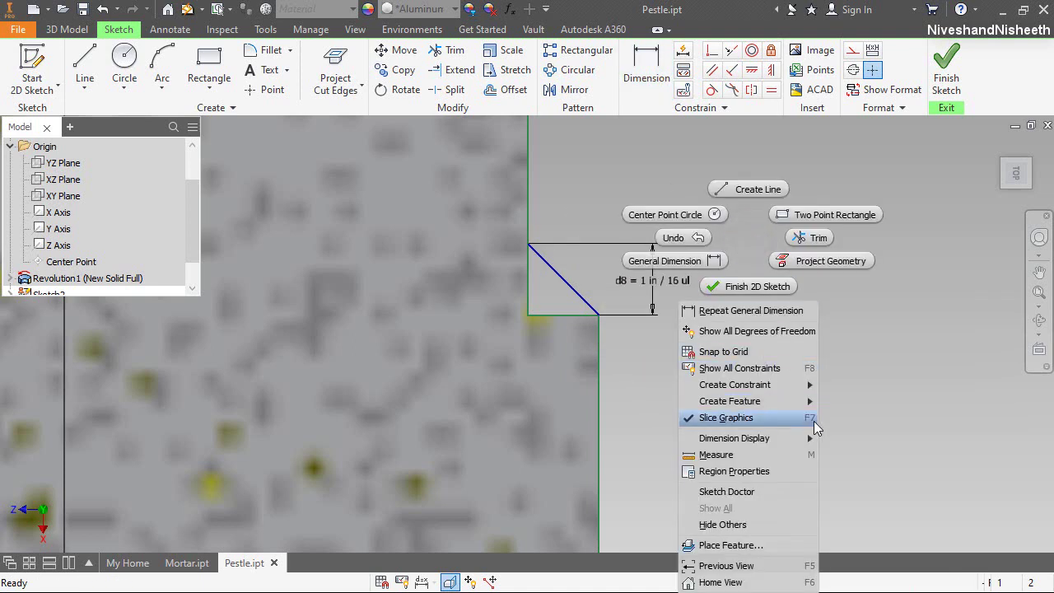
pyautogui.click(811, 401)
pyautogui.click(848, 418)
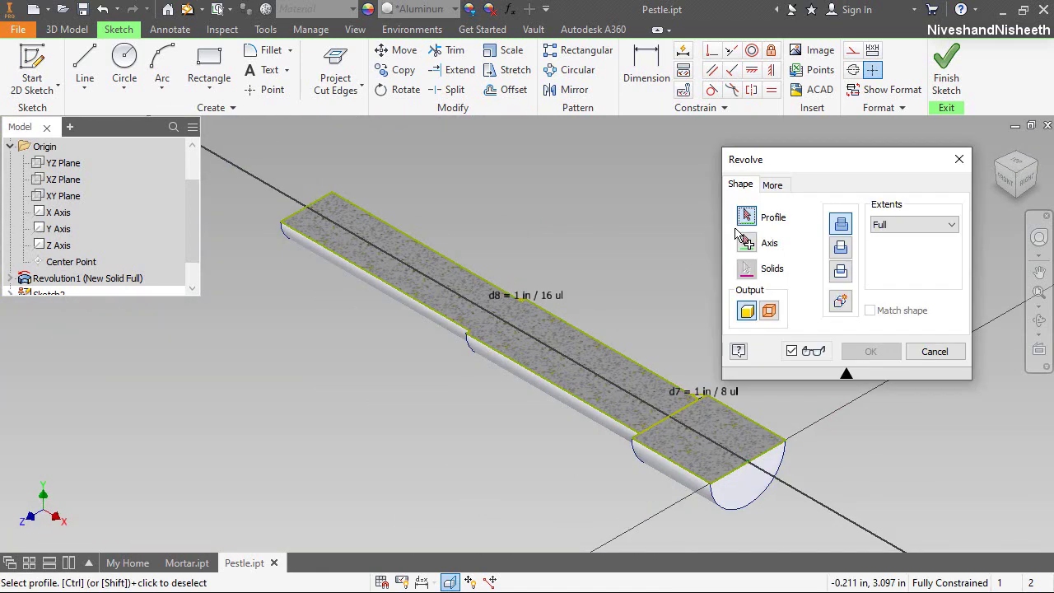
pyautogui.scroll(-4, 498, 292)
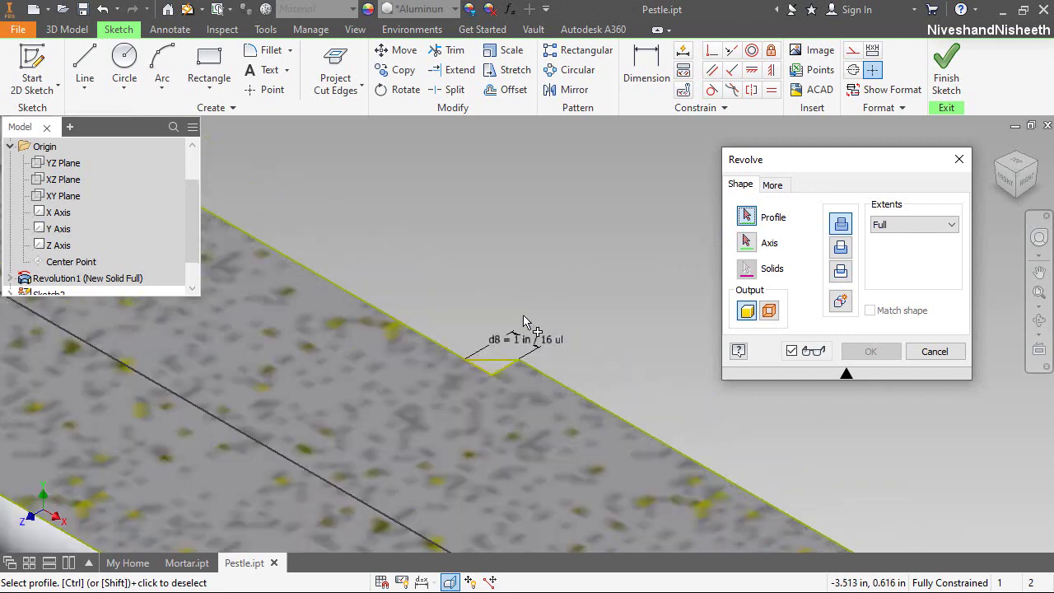
pyautogui.scroll(4, 500, 339)
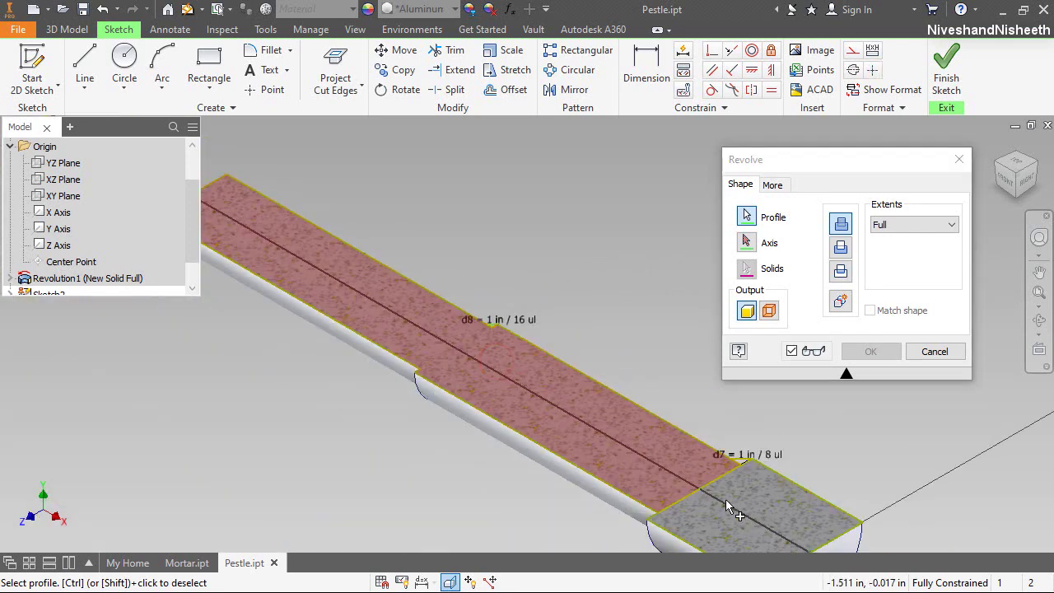
pyautogui.scroll(-3, 746, 452)
pyautogui.scroll(2, 588, 388)
pyautogui.scroll(-3, 589, 386)
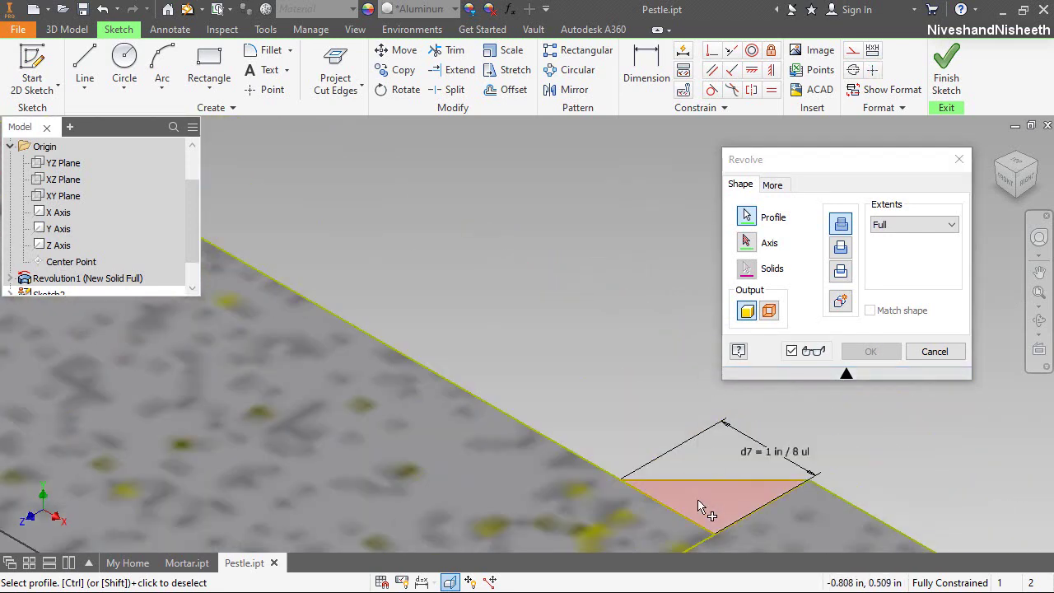
pyautogui.click(700, 504)
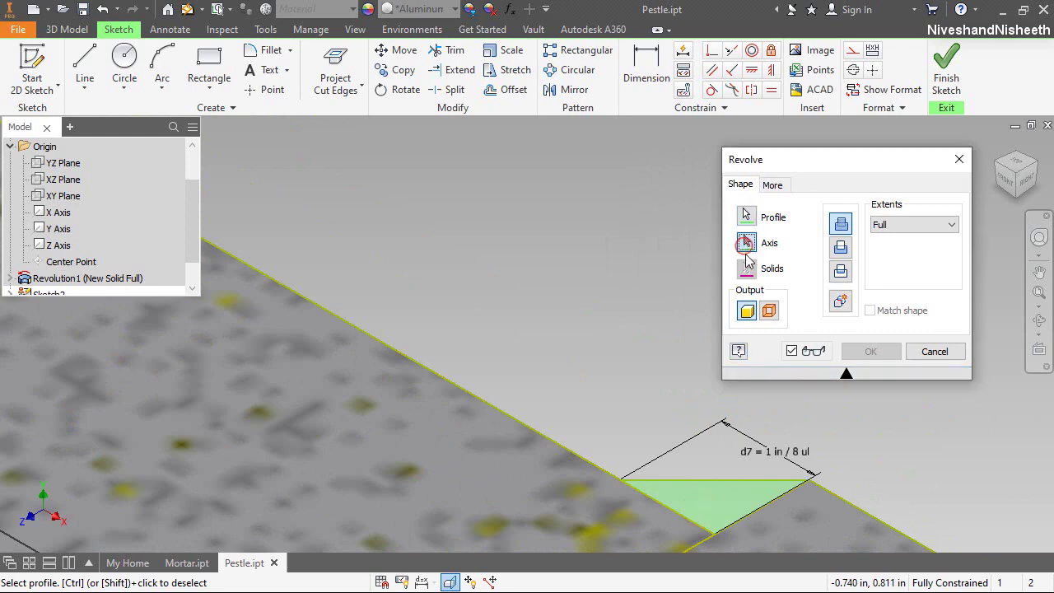
pyautogui.scroll(4, 712, 295)
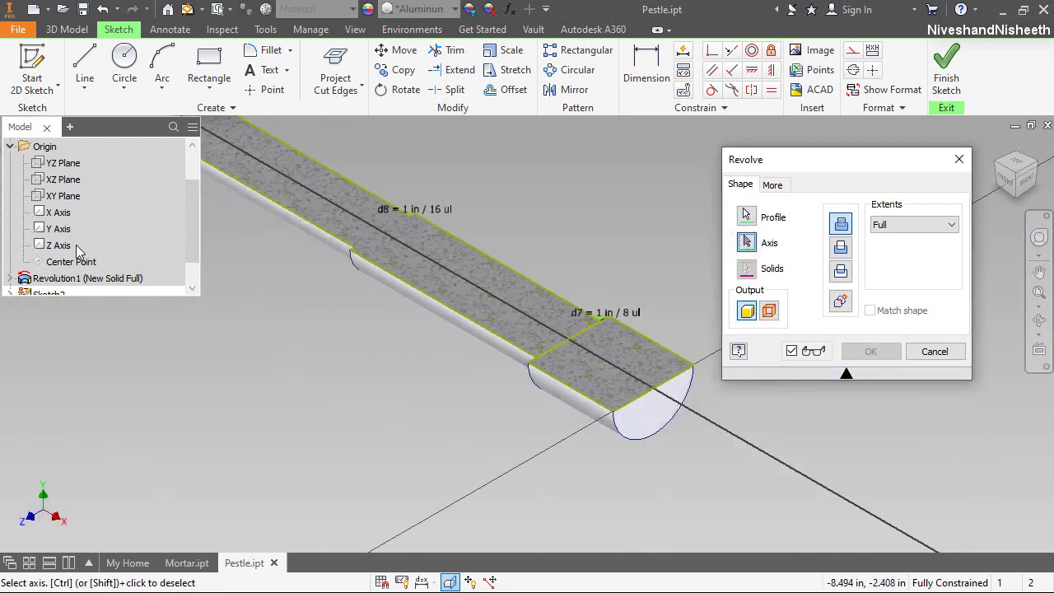
pyautogui.click(58, 213)
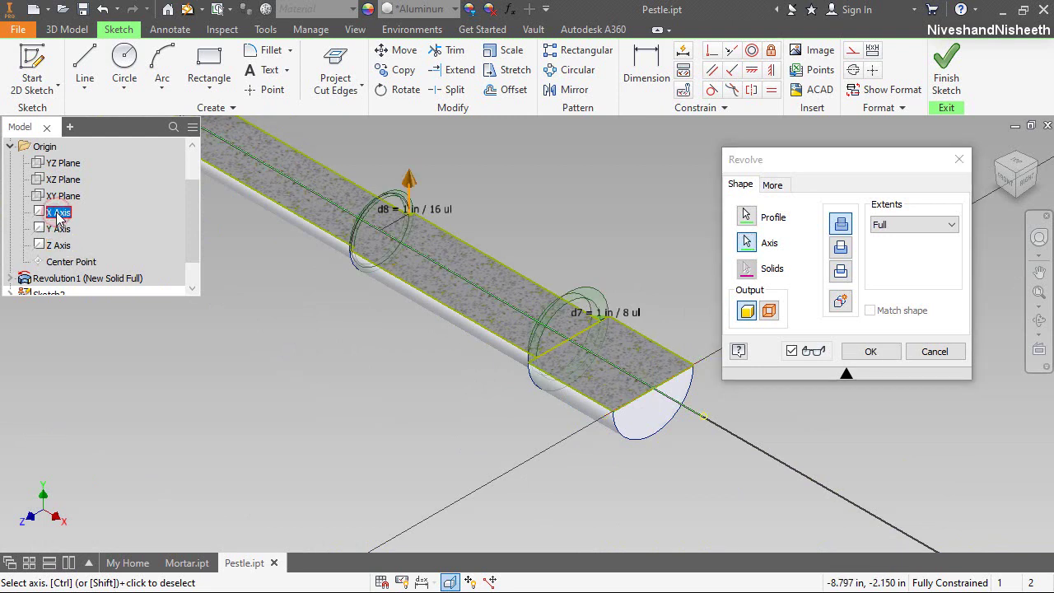
pyautogui.click(843, 231)
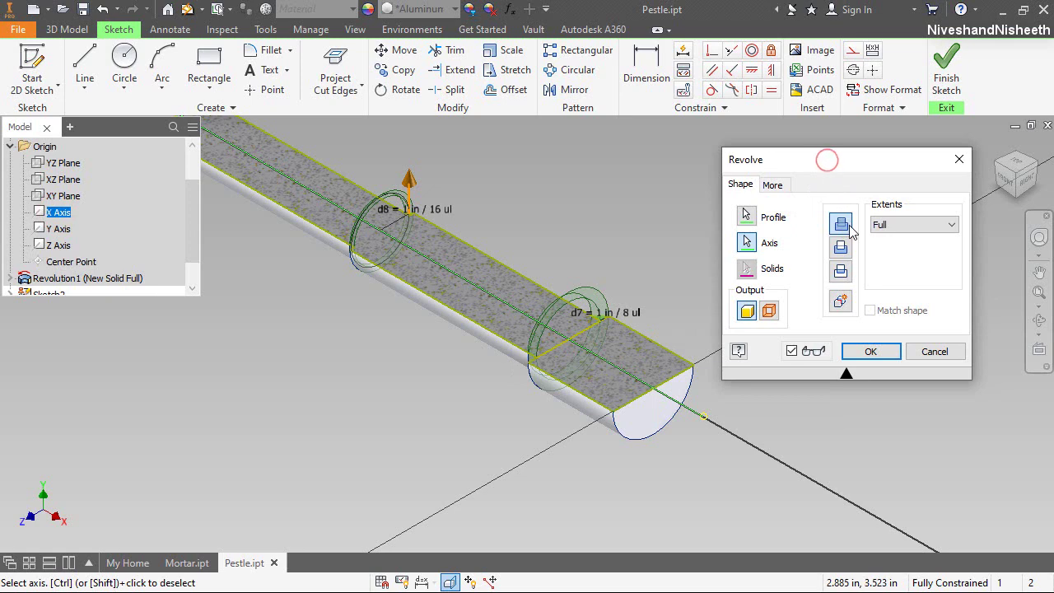
pyautogui.click(871, 351)
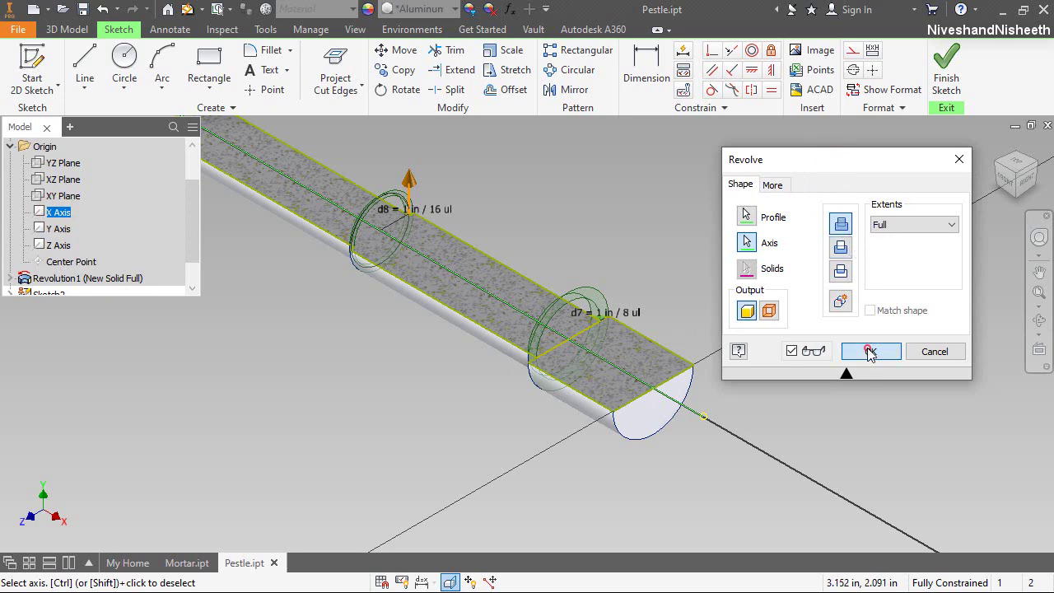
# Step: Examine the sloped transitions at both steps of the pestle from the opposite end
pyautogui.keyDown('shift'); pyautogui.moveTo(874, 194); pyautogui.dragTo(656, 322, button='middle'); pyautogui.keyUp('shift')
pyautogui.scroll(-5, 633, 247)
pyautogui.scroll(5, 537, 323)
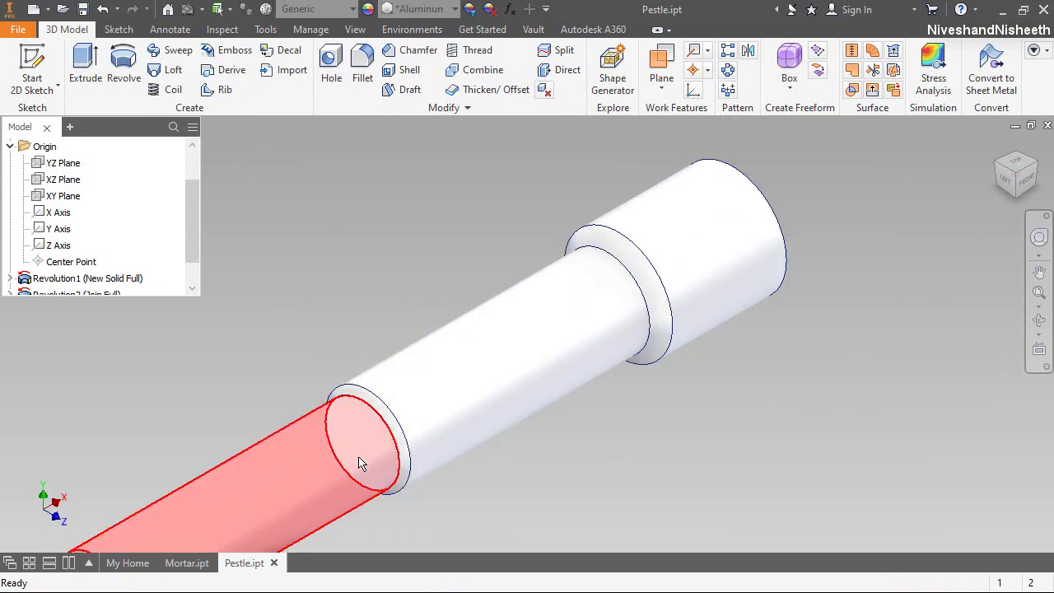
pyautogui.scroll(-8, 366, 451)
pyautogui.click(1000, 159)
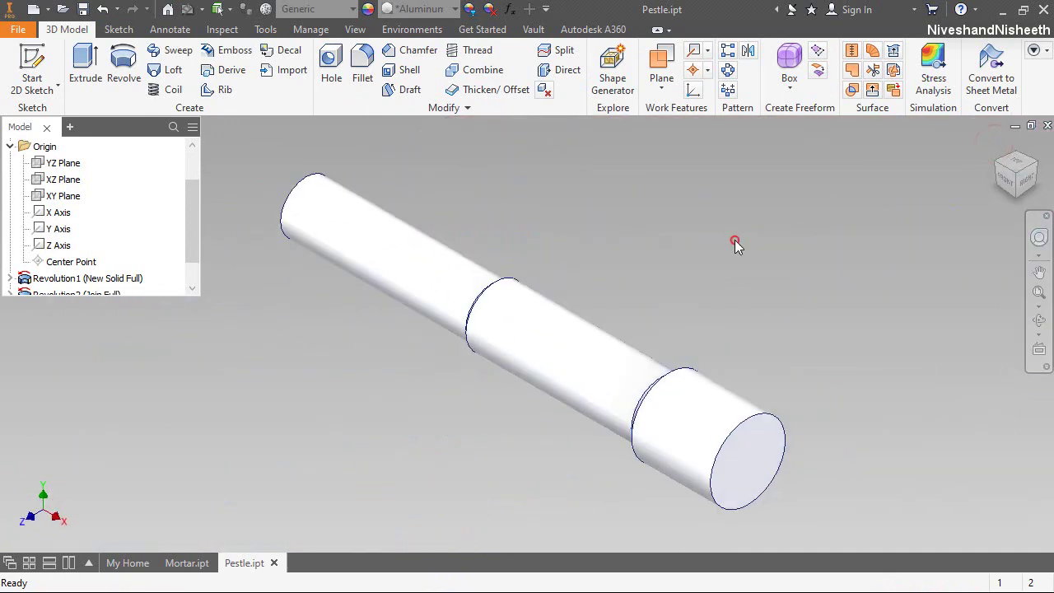
pyautogui.click(734, 244)
pyautogui.click(536, 214)
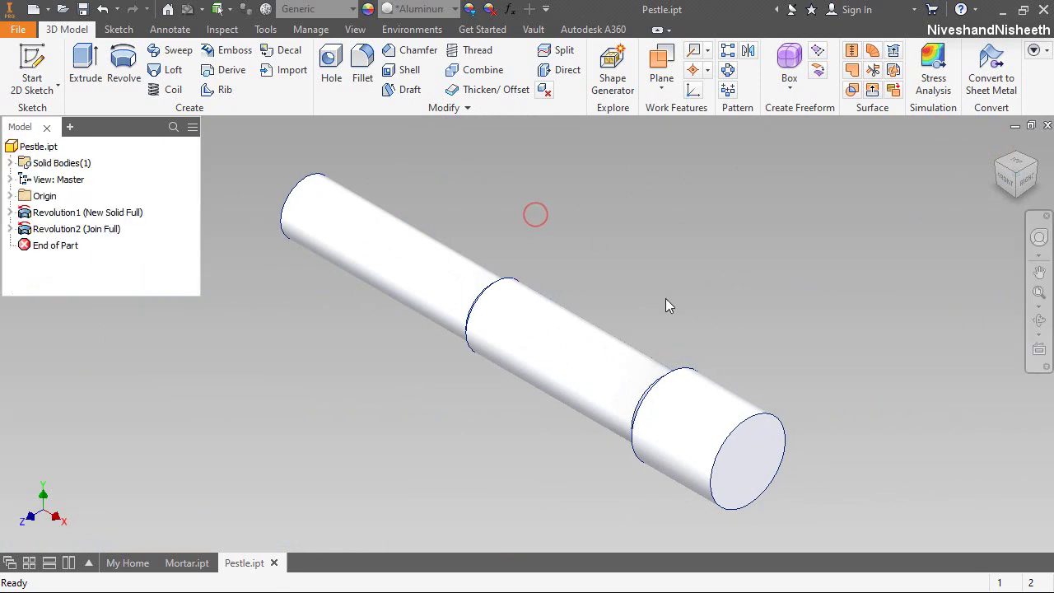
# Step: Chamfer the outer circular edge of the pestle's thick end by 1/16 in
pyautogui.click(760, 423)
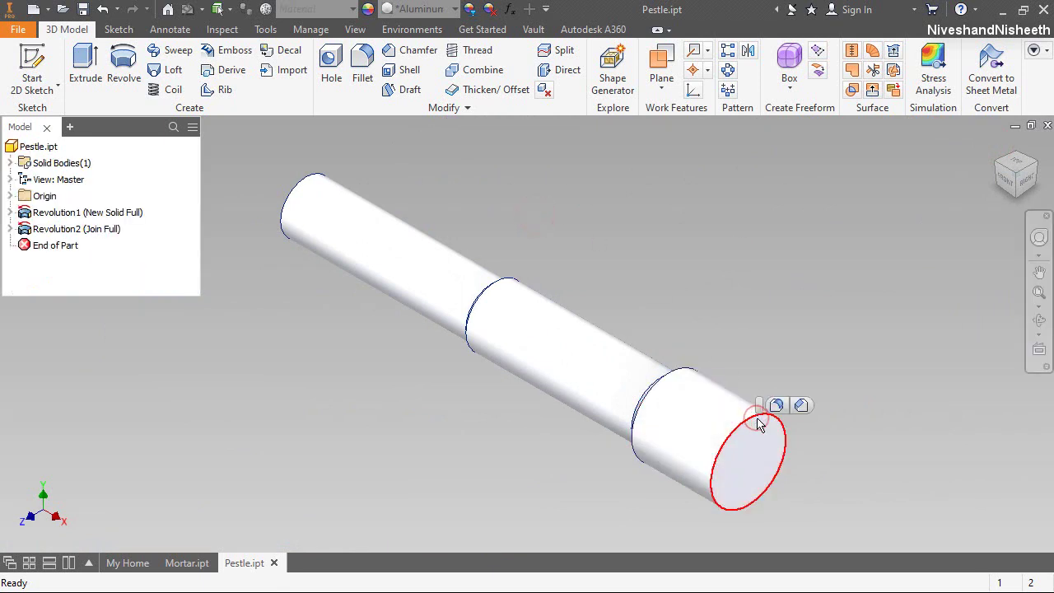
pyautogui.click(802, 406)
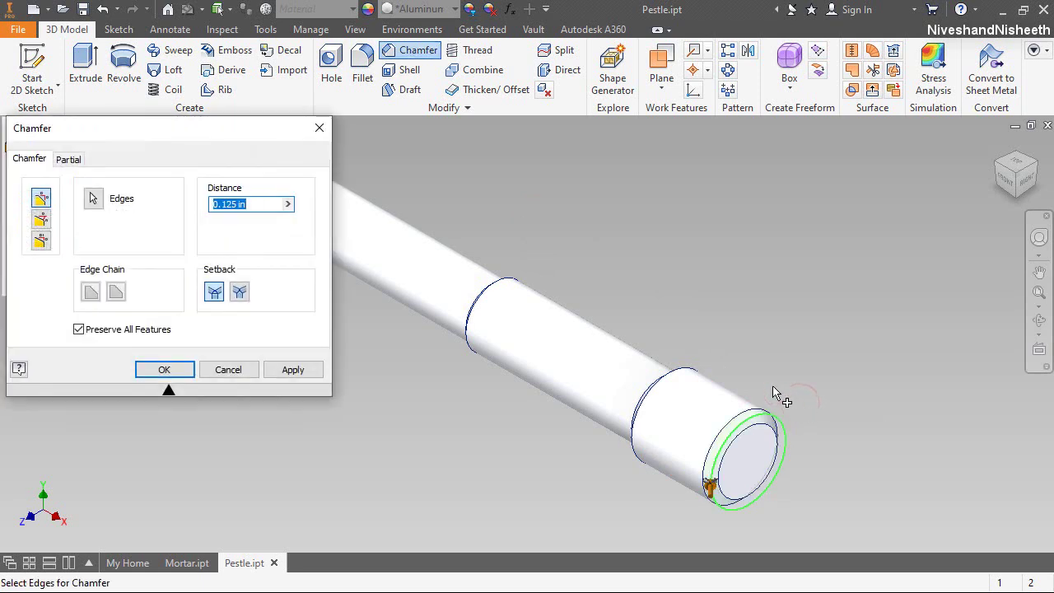
pyautogui.write('1/16')
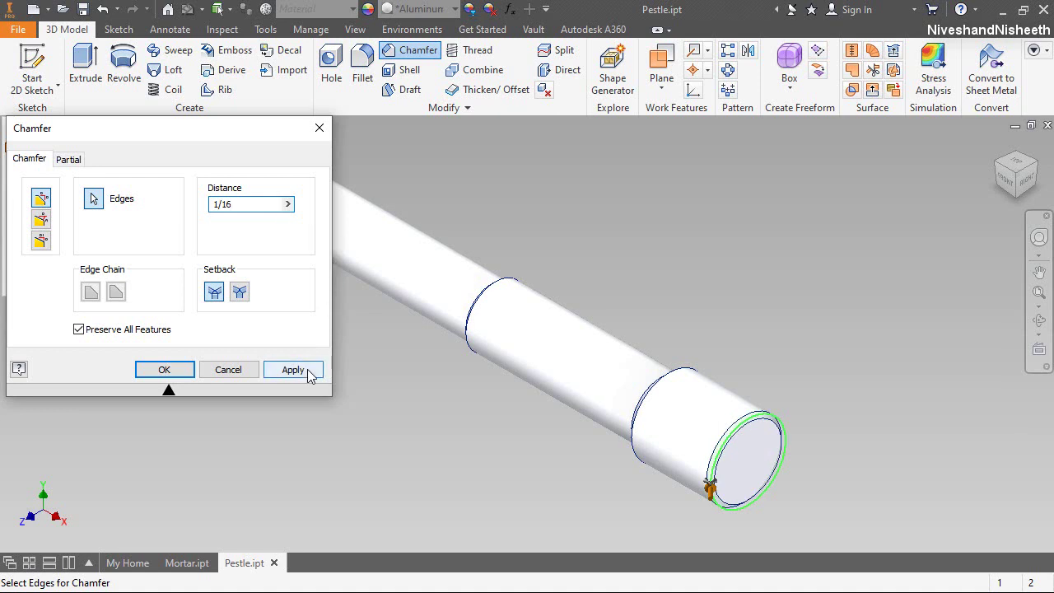
pyautogui.click(307, 370)
pyautogui.scroll(-5, 725, 492)
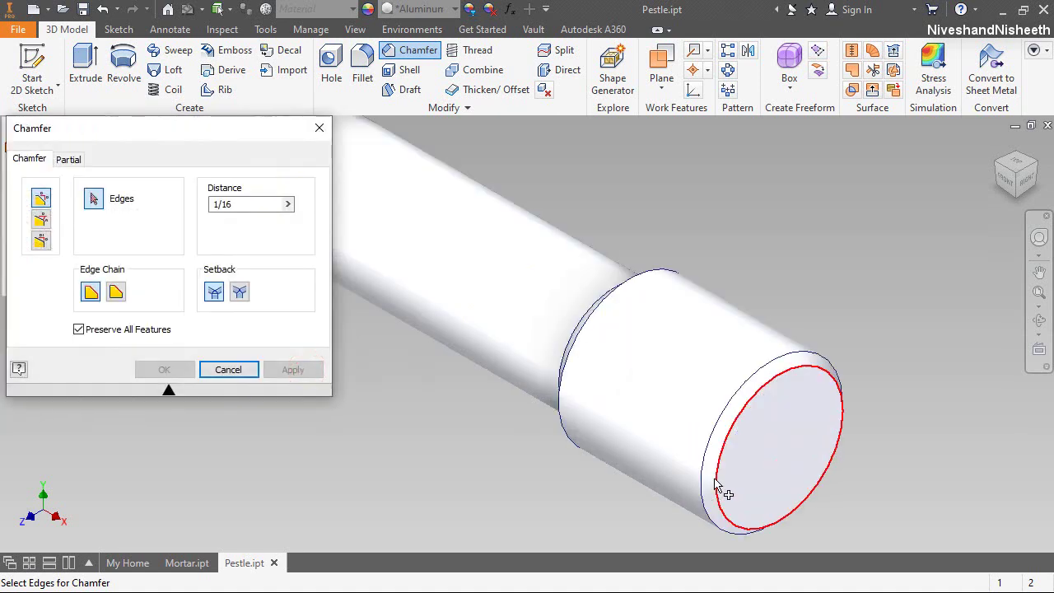
# Step: Chamfer the circular edge of the pestle's thin end by 1/32 in
pyautogui.click(999, 169)
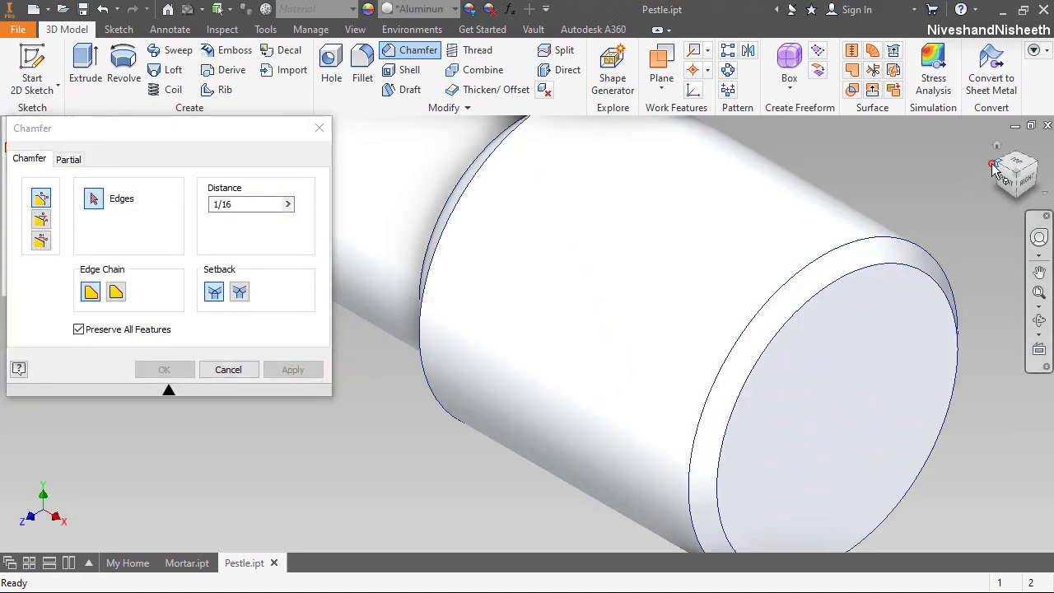
pyautogui.scroll(-5, 359, 432)
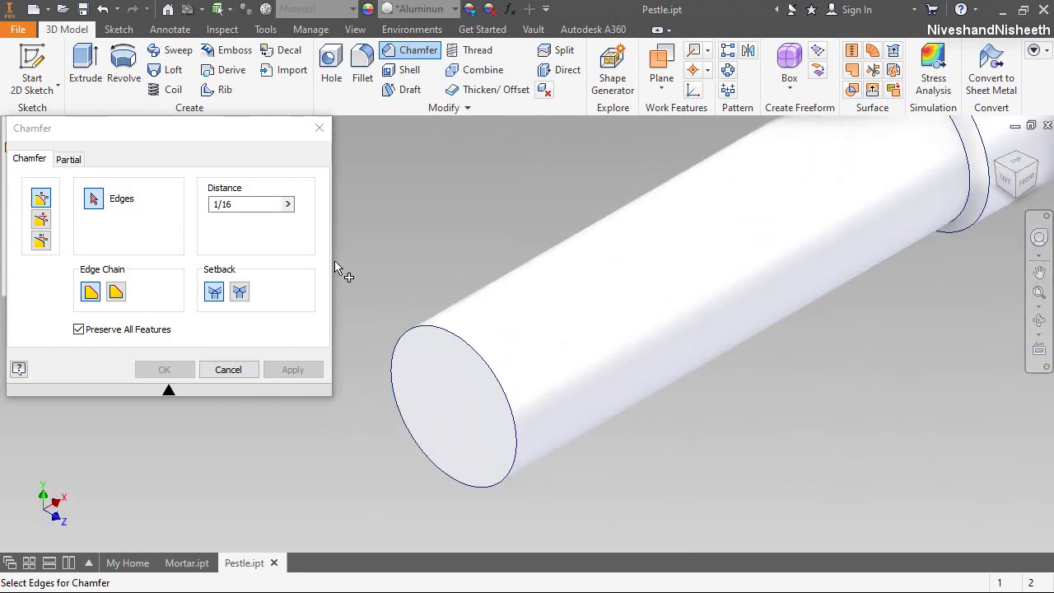
pyautogui.click(244, 204)
pyautogui.write('1/')
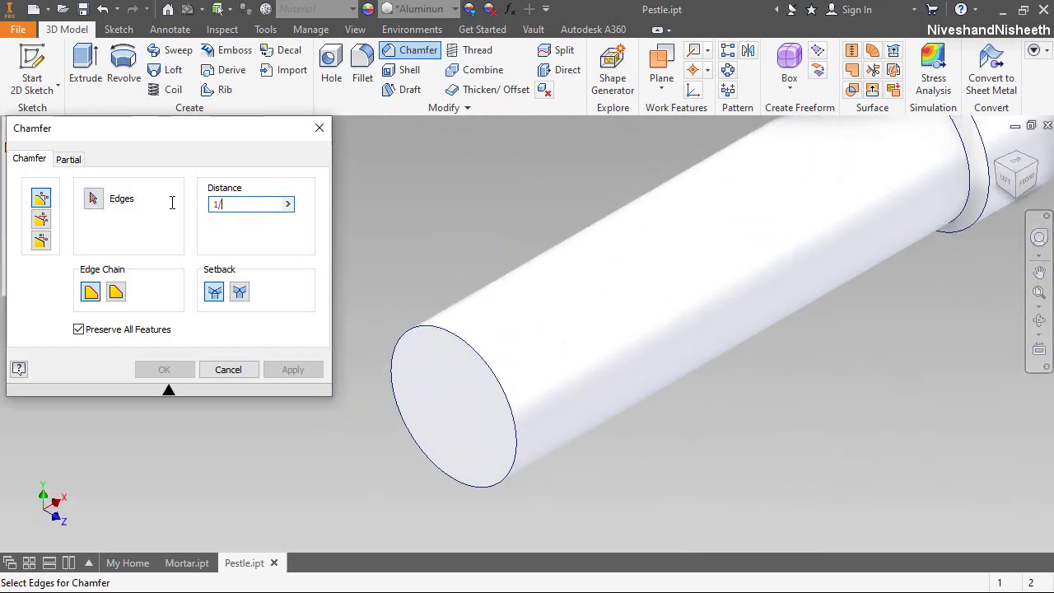
pyautogui.scroll(-2, 396, 312)
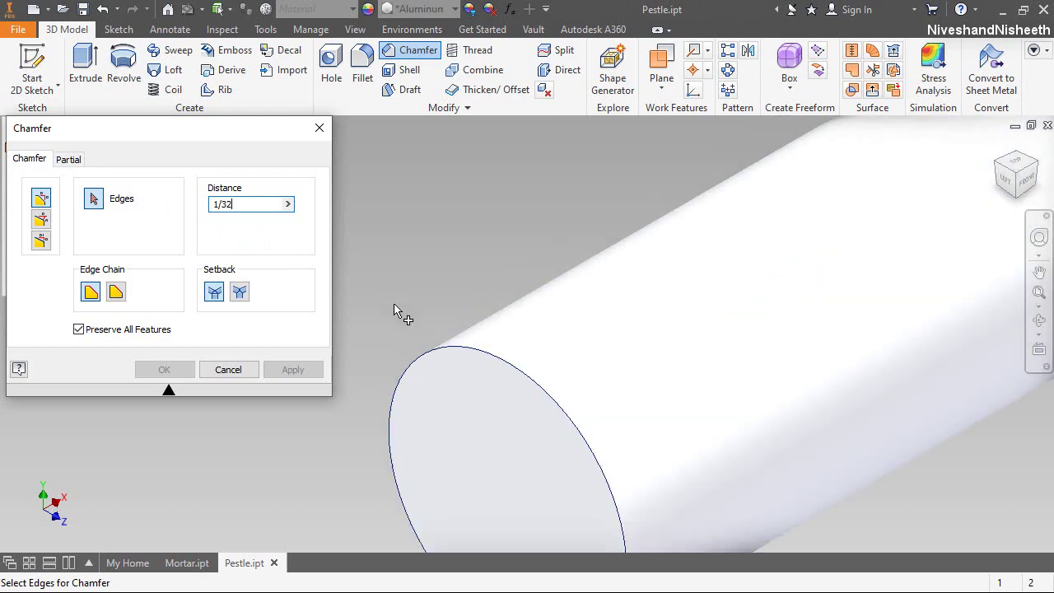
pyautogui.click(435, 348)
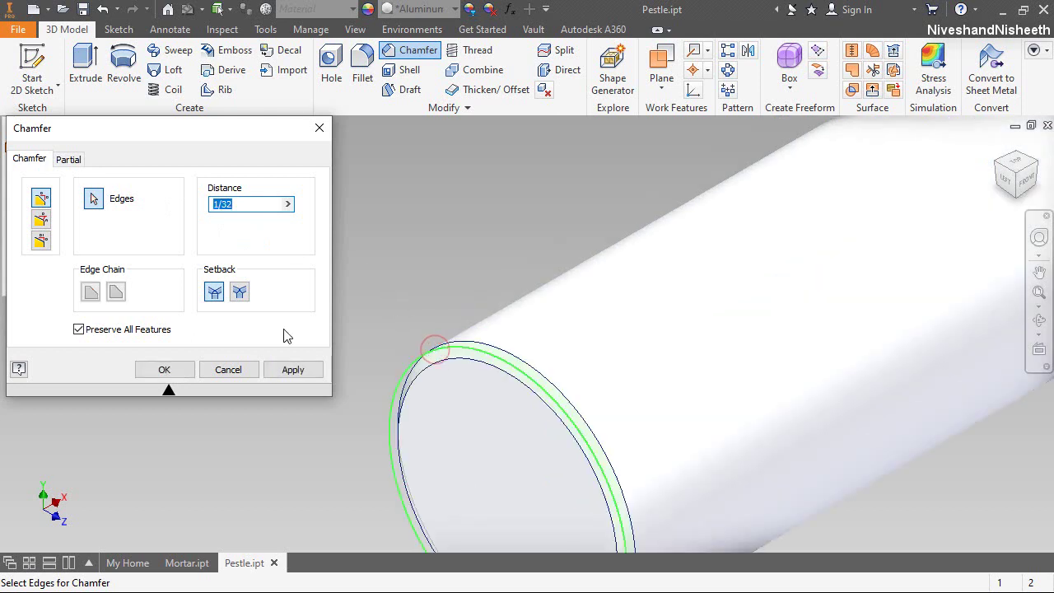
pyautogui.click(165, 371)
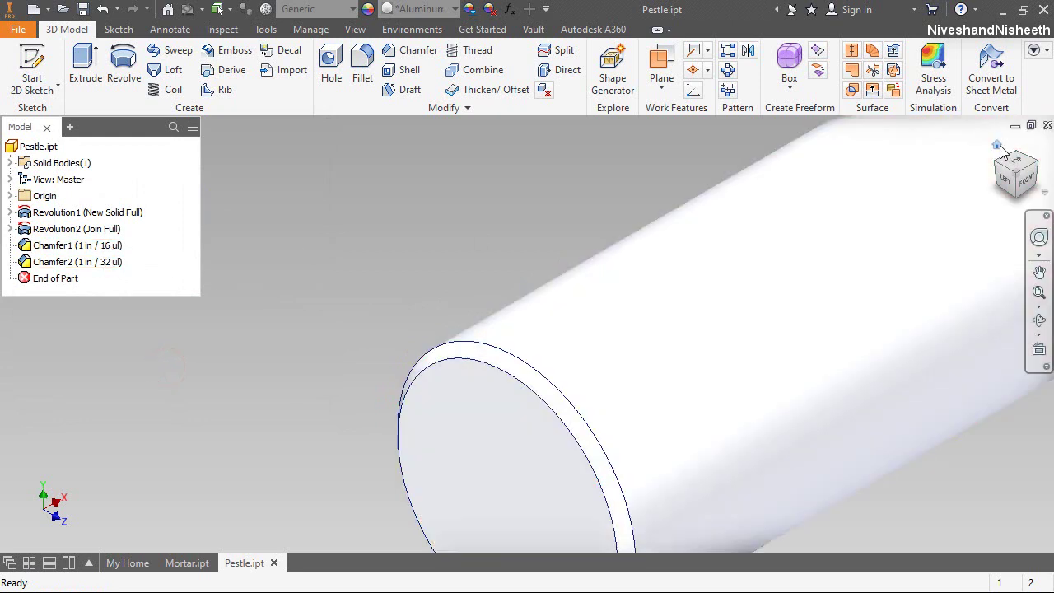
pyautogui.click(997, 146)
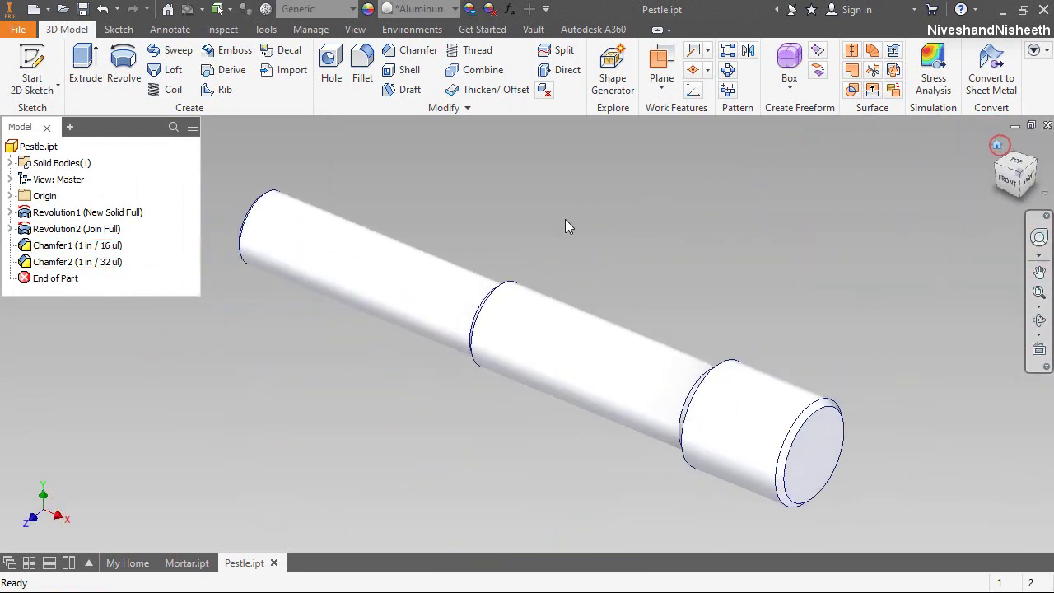
pyautogui.click(566, 220)
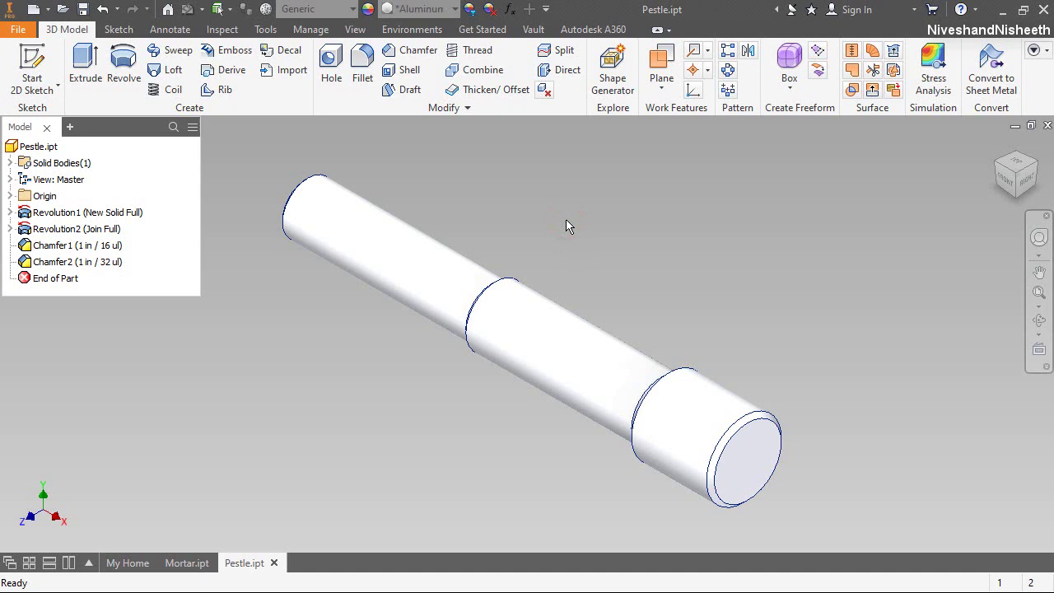
# Step: Create a sketch on the XZ plane, slicing the pestle there and projecting its cut edges
pyautogui.click(972, 506)
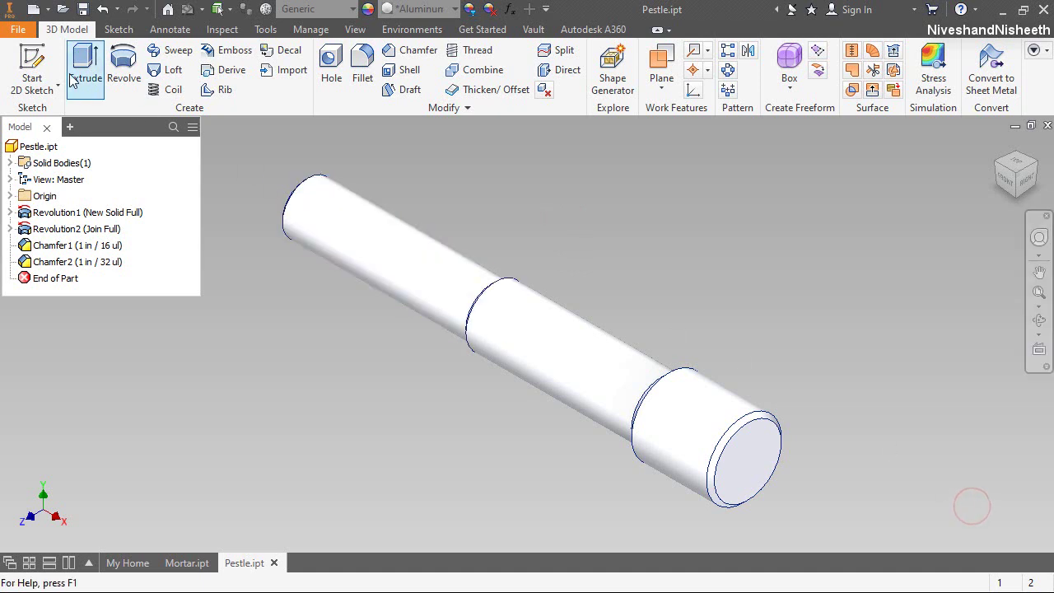
pyautogui.click(33, 66)
pyautogui.click(11, 197)
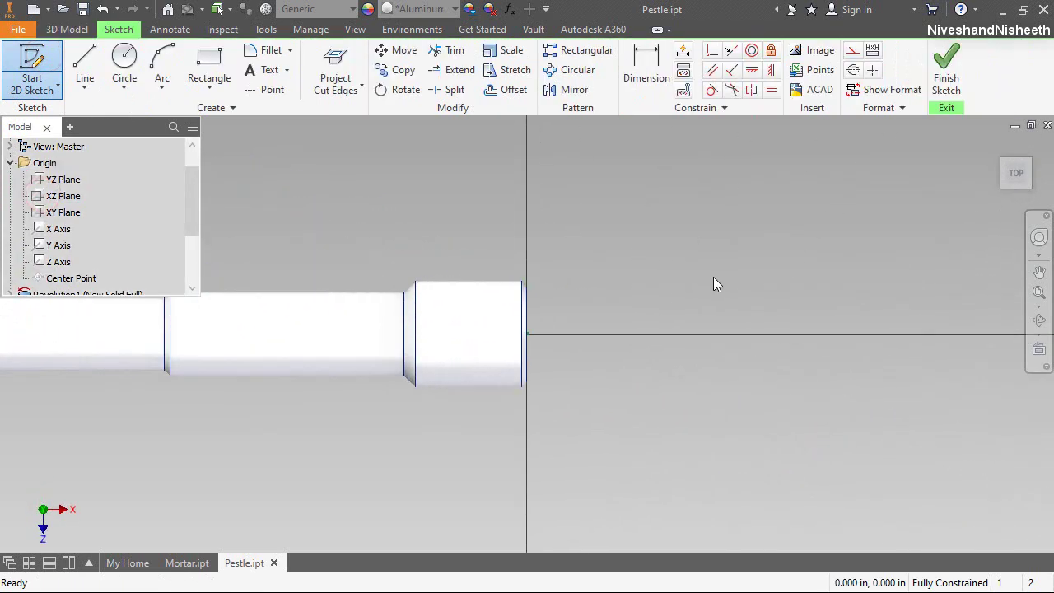
pyautogui.click(450, 582)
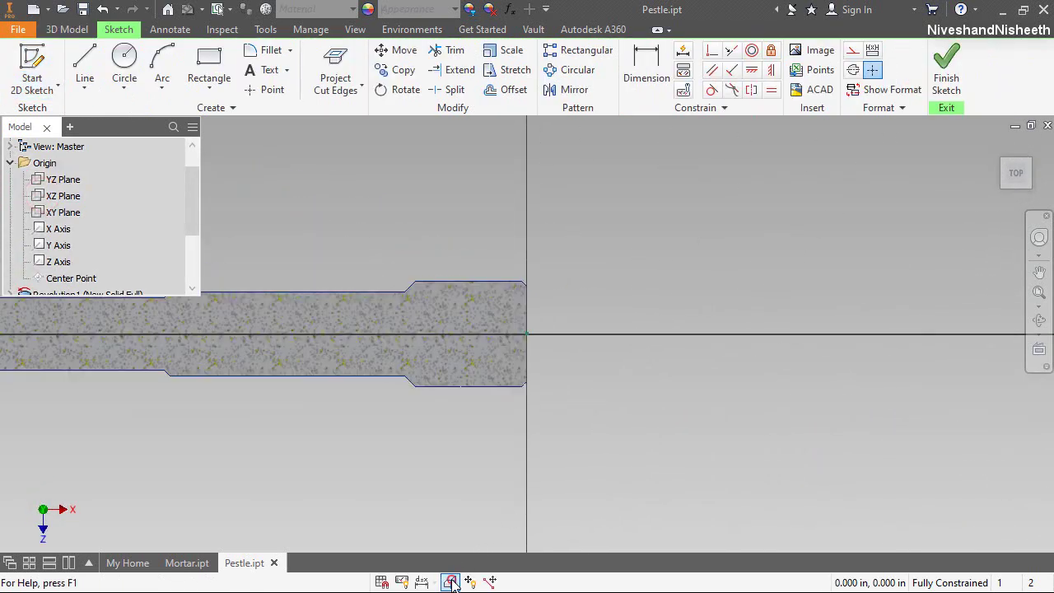
pyautogui.click(1038, 295)
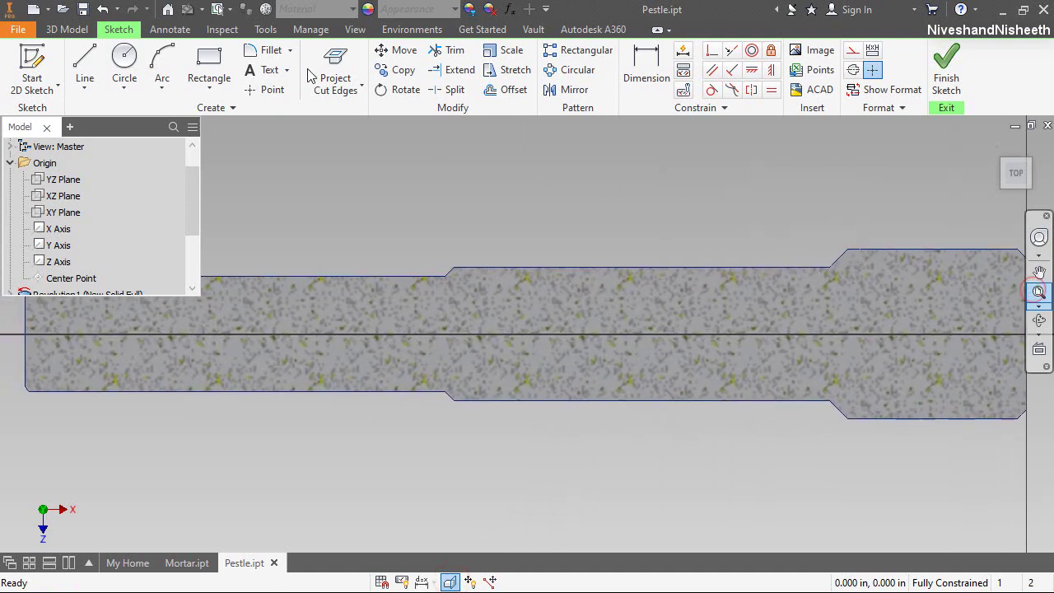
pyautogui.click(335, 68)
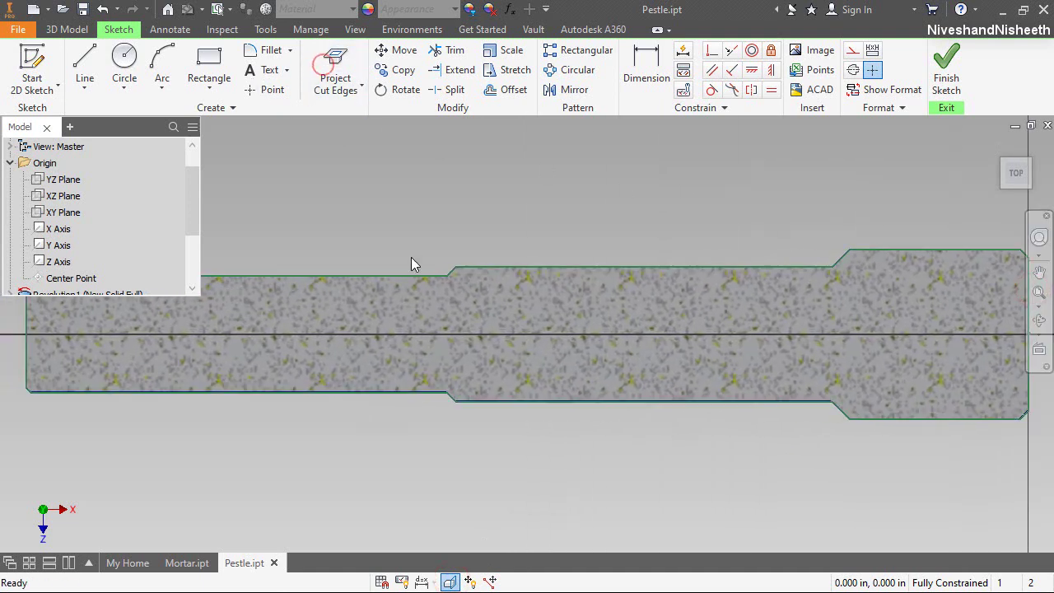
# Step: Sketch two small separate rectangles inward from the pestle's upper edge on the thin section, the first about 0.36 by 0.08 in
pyautogui.click(438, 178)
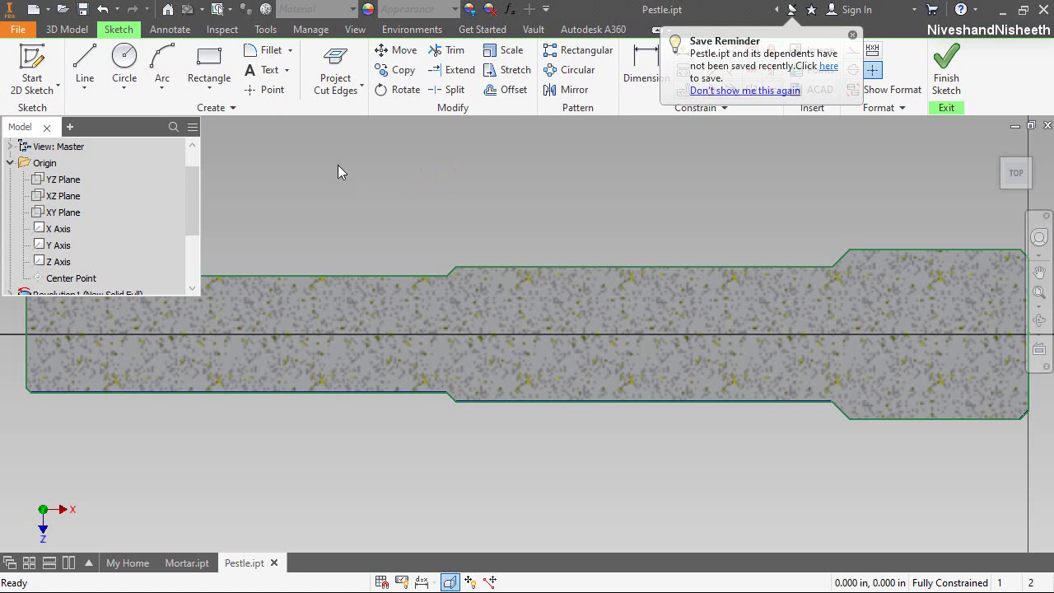
pyautogui.click(519, 181)
pyautogui.click(209, 62)
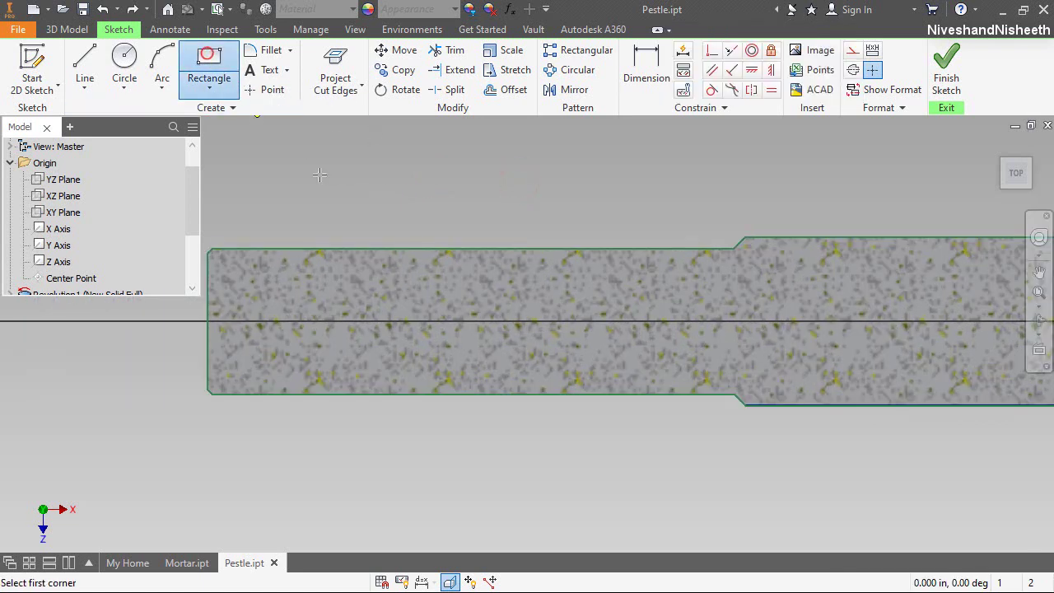
pyautogui.click(413, 250)
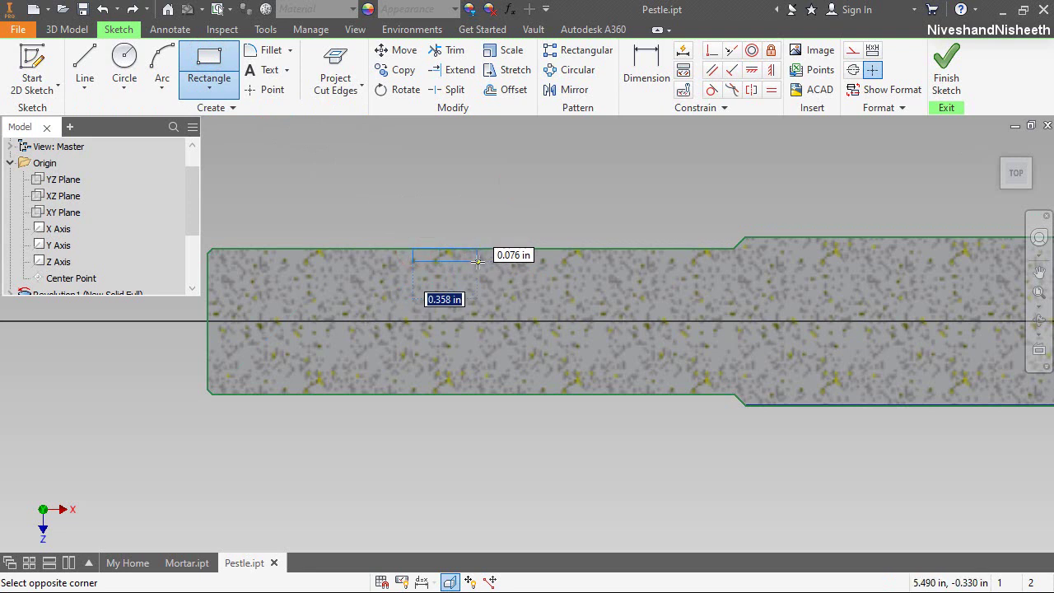
pyautogui.click(478, 261)
pyautogui.click(510, 248)
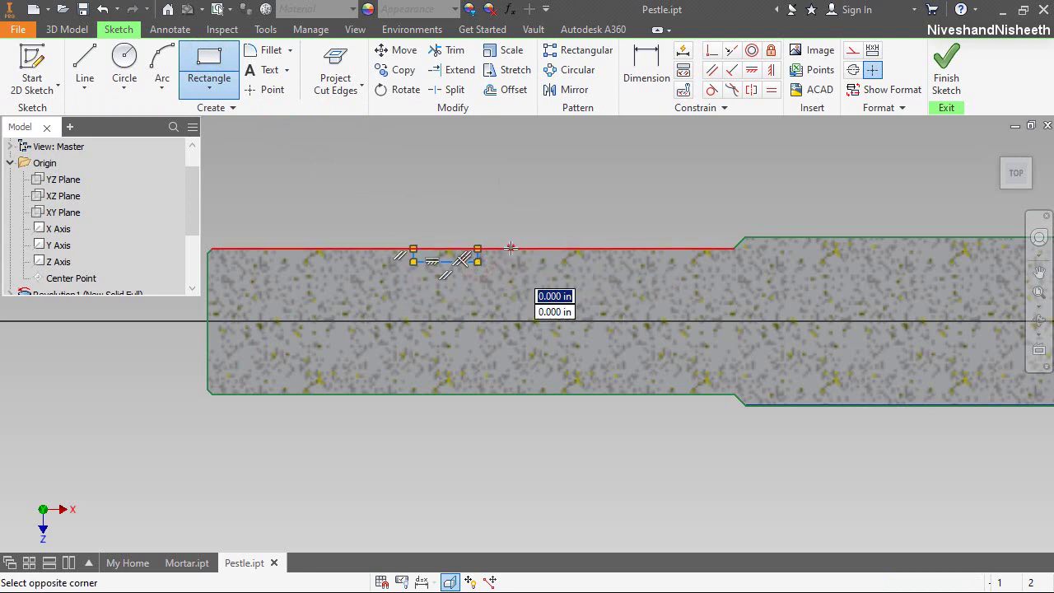
pyautogui.click(568, 261)
pyautogui.rightClick(560, 220)
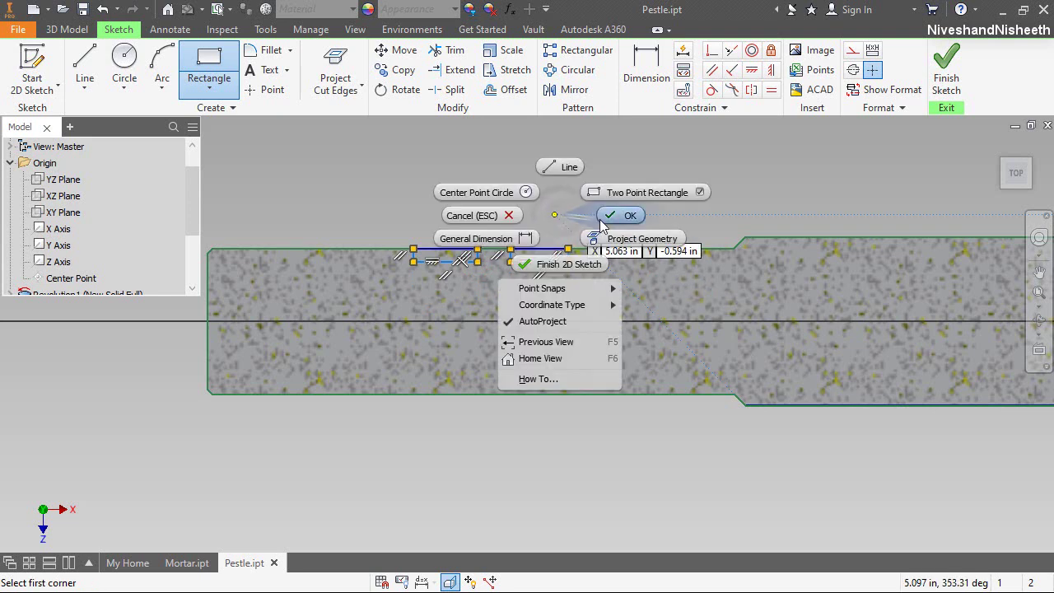
pyautogui.click(605, 222)
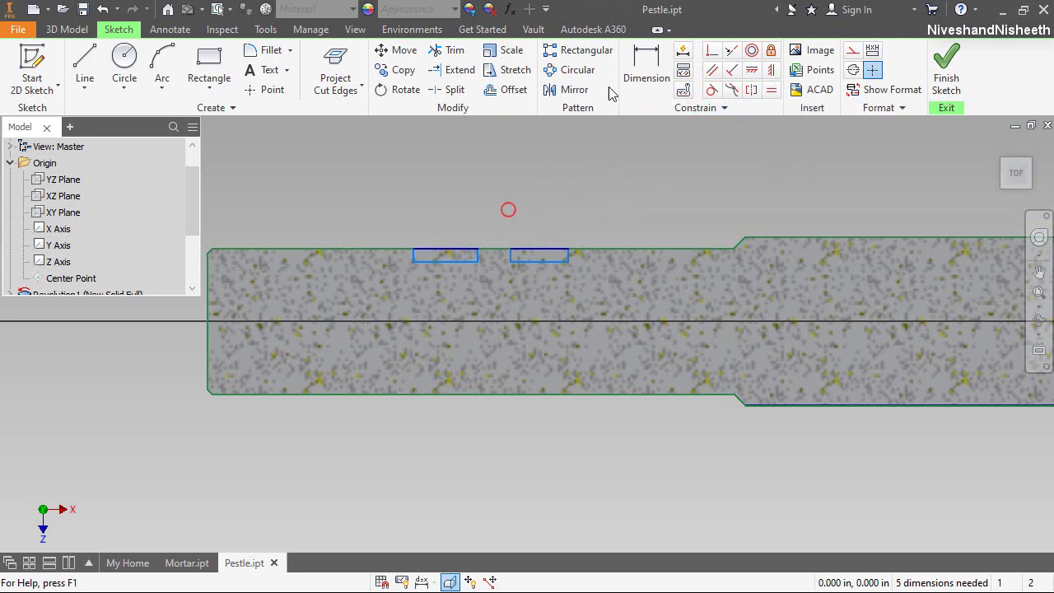
# Step: Dimension the depth of the small rectangles along the pestle's upper edge as 1/64 in
pyautogui.press('d')
pyautogui.click(414, 253)
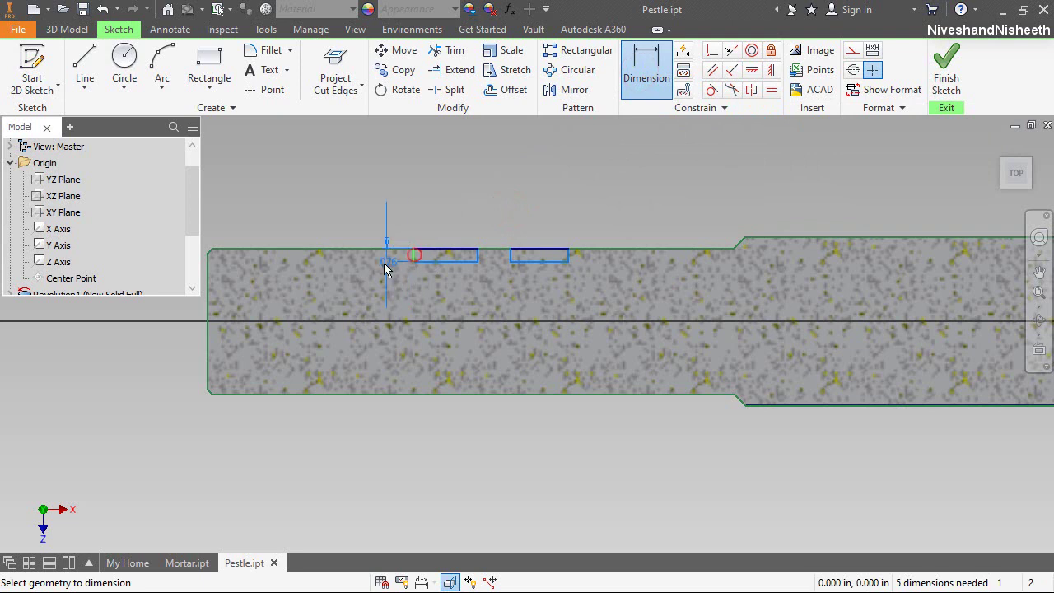
pyautogui.click(353, 222)
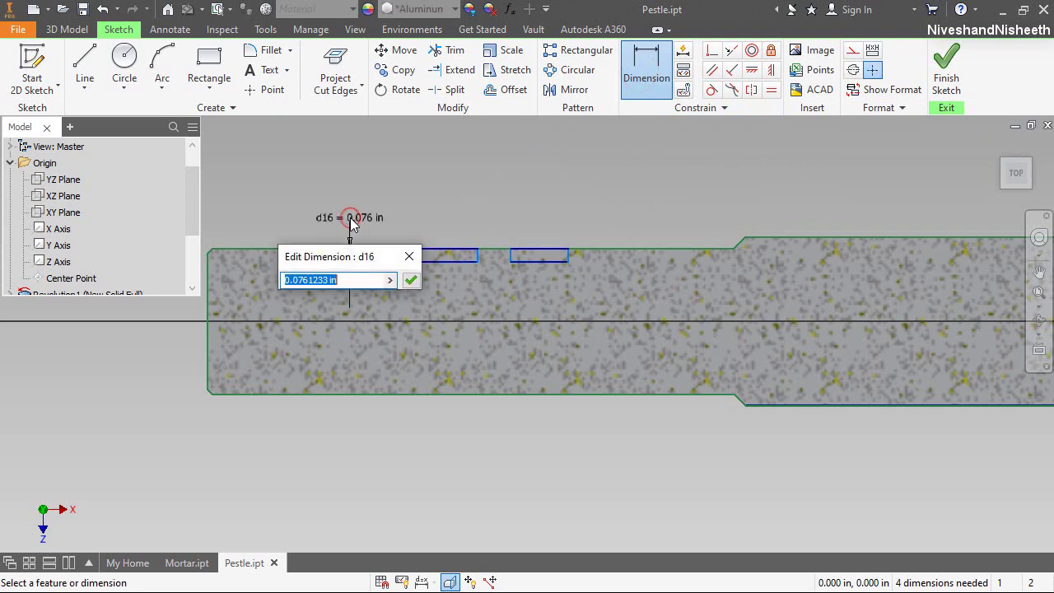
pyautogui.write('1/64')
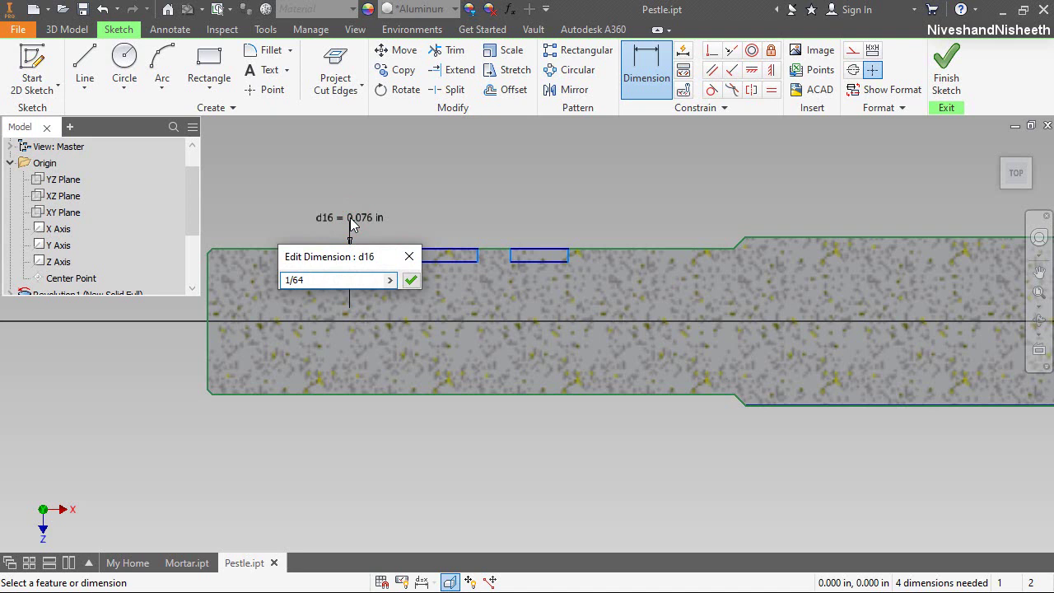
pyautogui.press('Return')
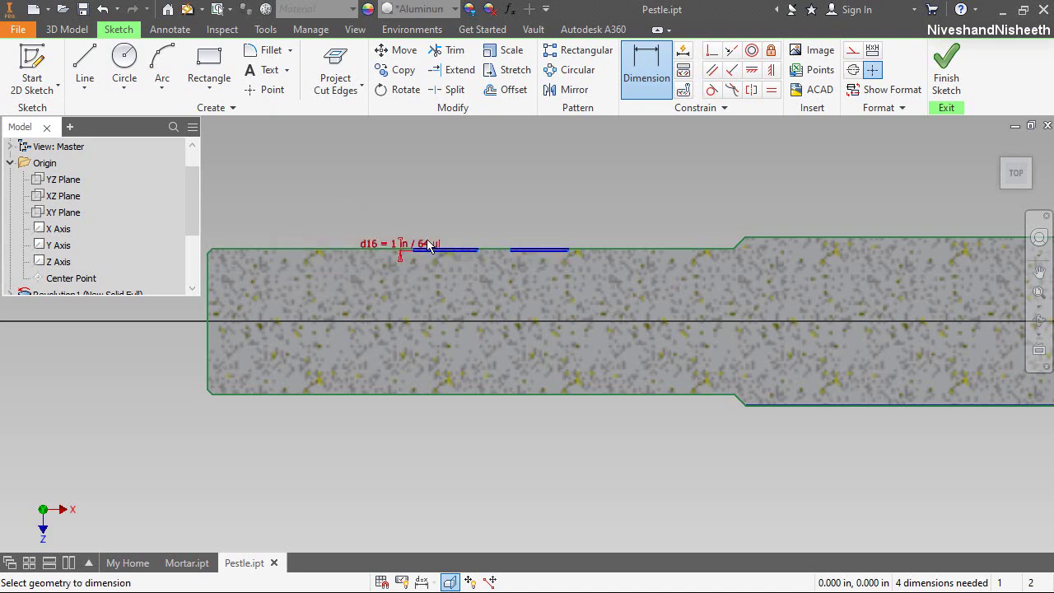
pyautogui.scroll(3, 458, 229)
pyautogui.rightClick(458, 229)
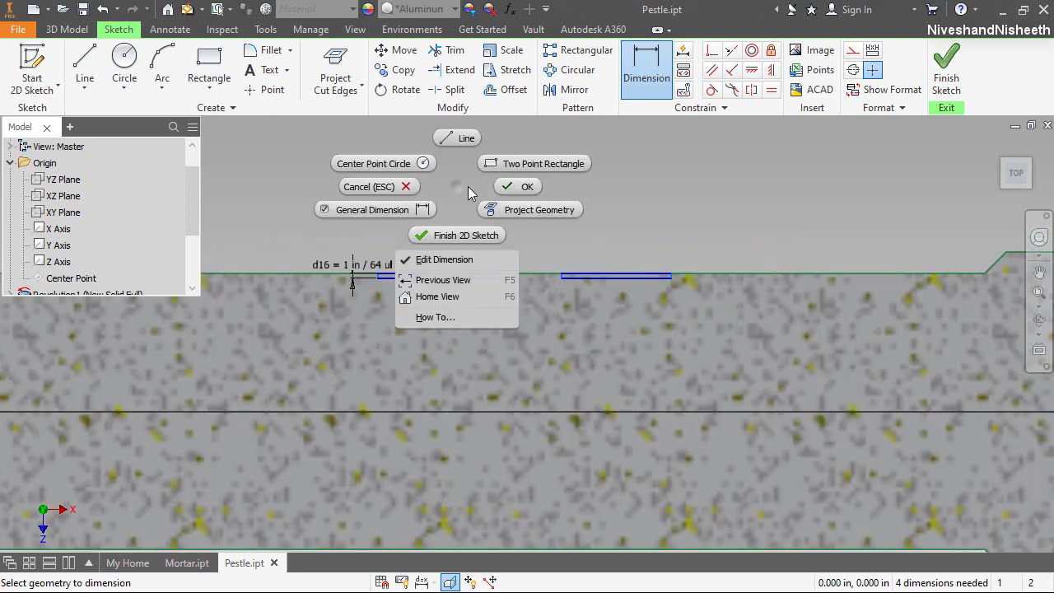
pyautogui.click(510, 189)
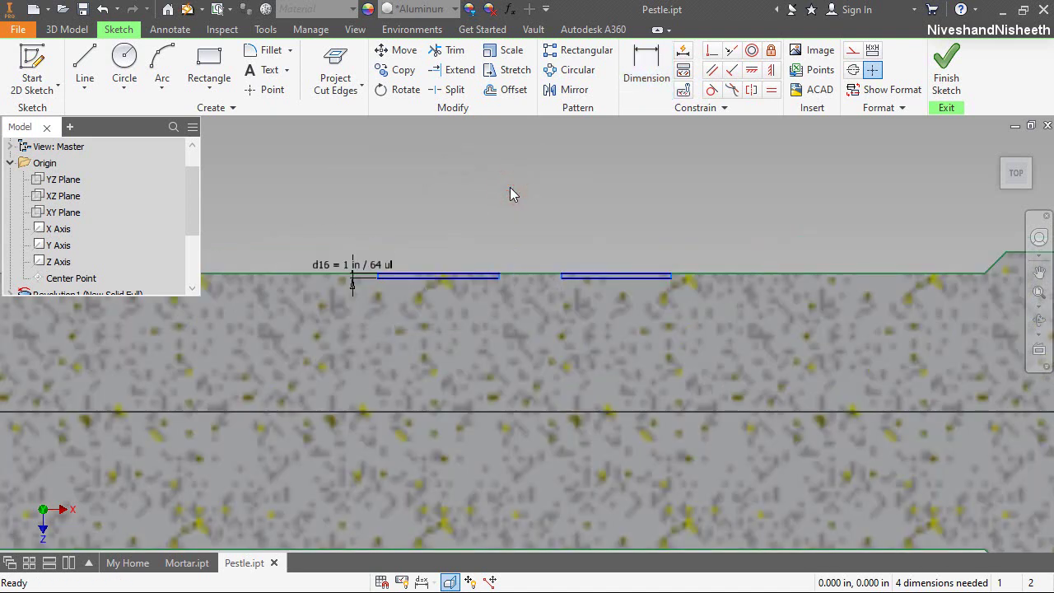
# Step: Dimension the distance from the right rectangle's outer corner to the upper corner of the nearby sloped step as 1 1/4 in
pyautogui.click(650, 72)
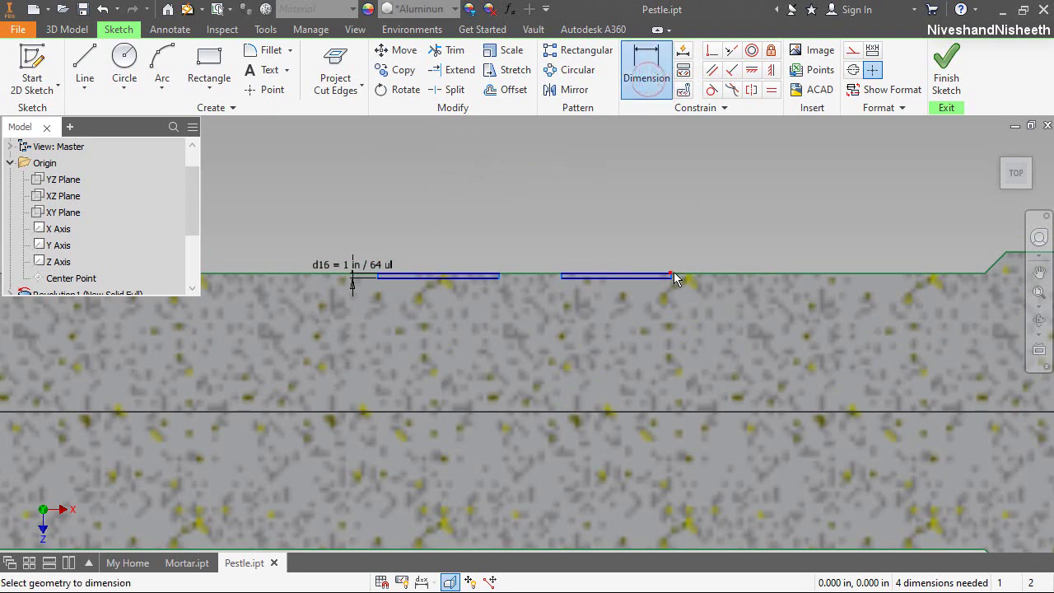
pyautogui.click(673, 275)
pyautogui.click(1007, 255)
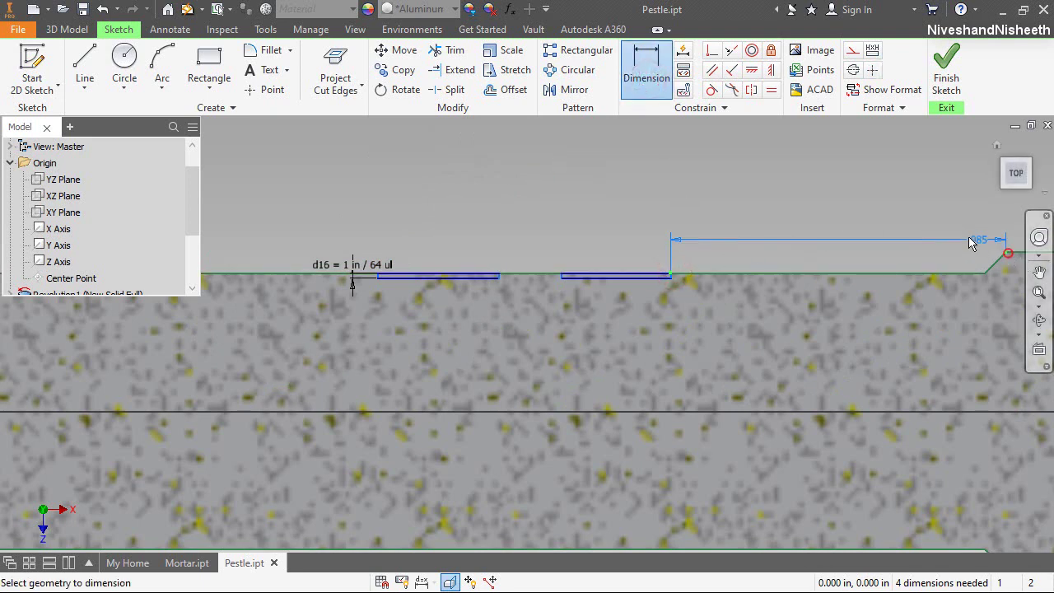
pyautogui.click(848, 214)
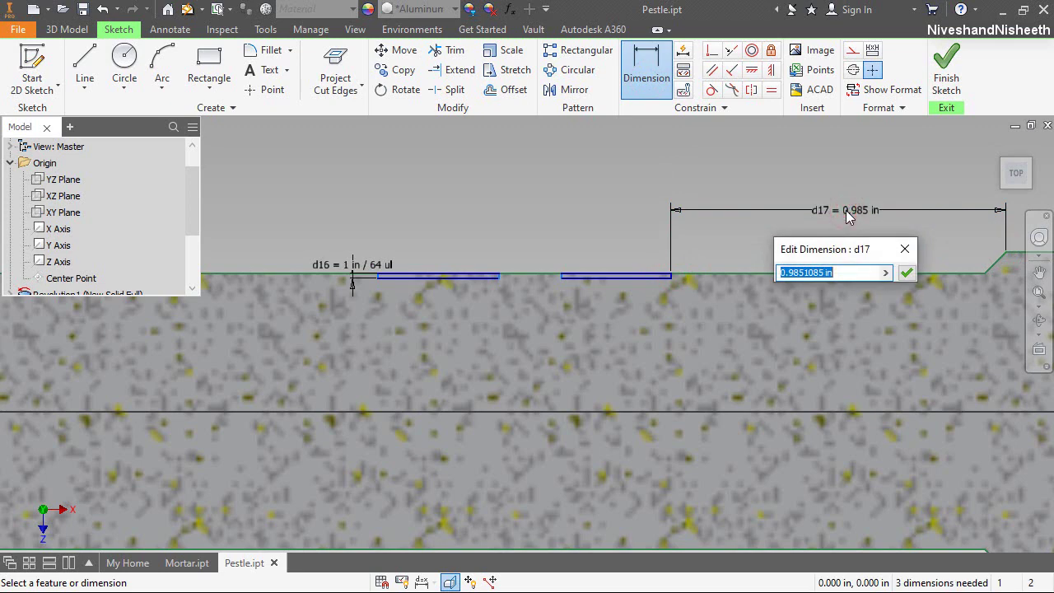
pyautogui.write('1 1/4')
pyautogui.press('Return')
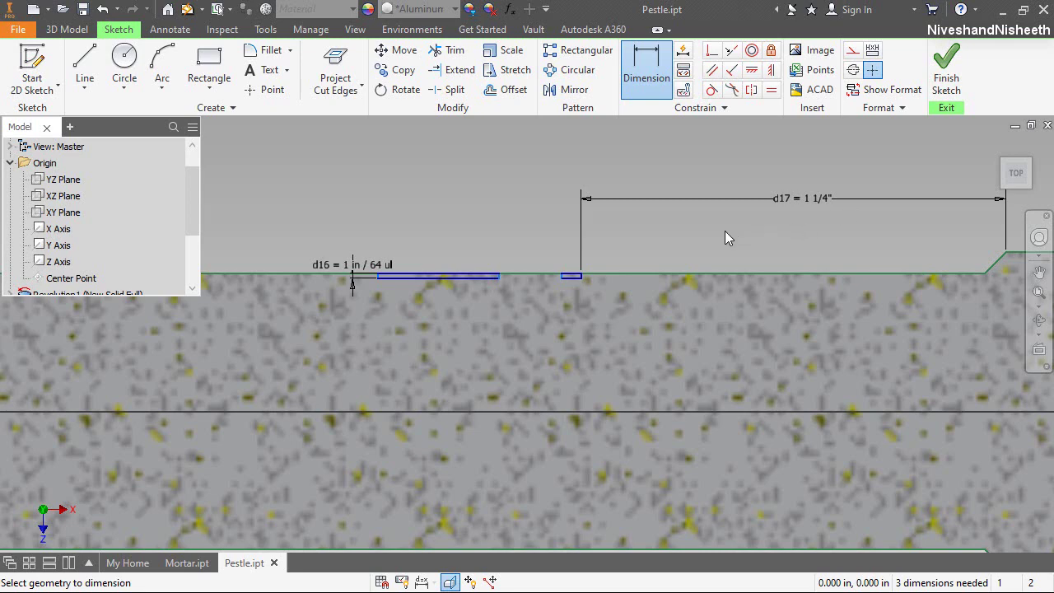
# Step: Dimension the width of the rectangle nearer the sloped step as 1/8 in
pyautogui.scroll(3, 592, 246)
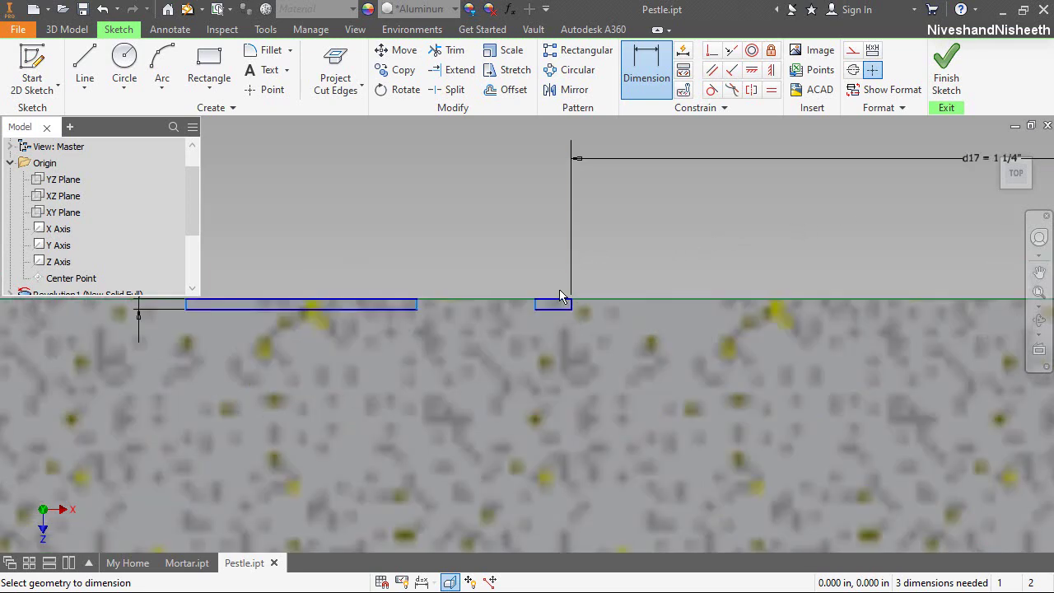
pyautogui.click(556, 315)
pyautogui.click(549, 268)
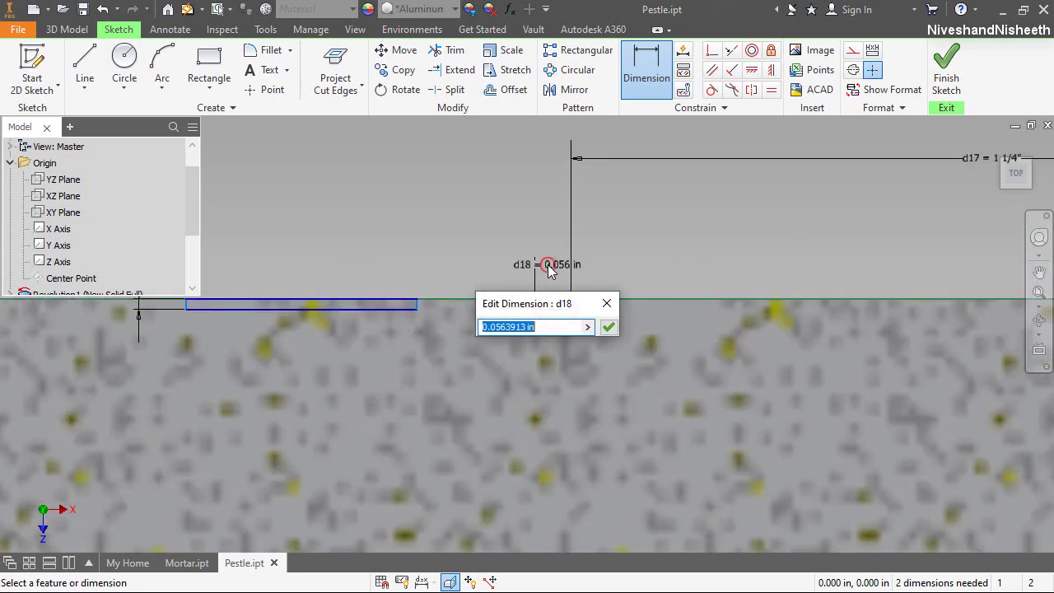
pyautogui.write('1/8')
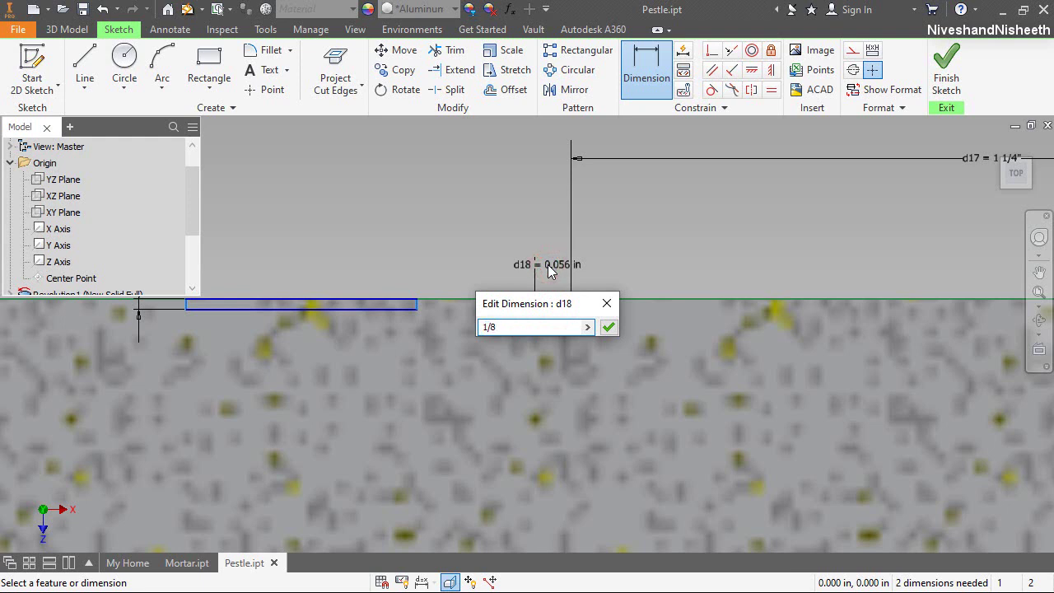
pyautogui.press('Return')
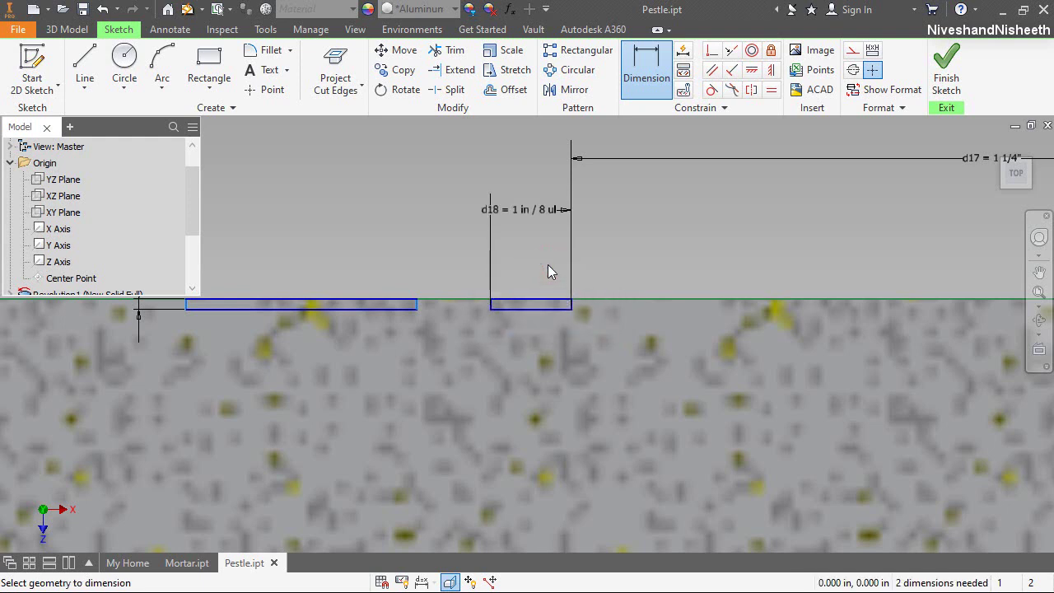
# Step: Make the lower edges of the two small rectangles equal in length
pyautogui.click(772, 90)
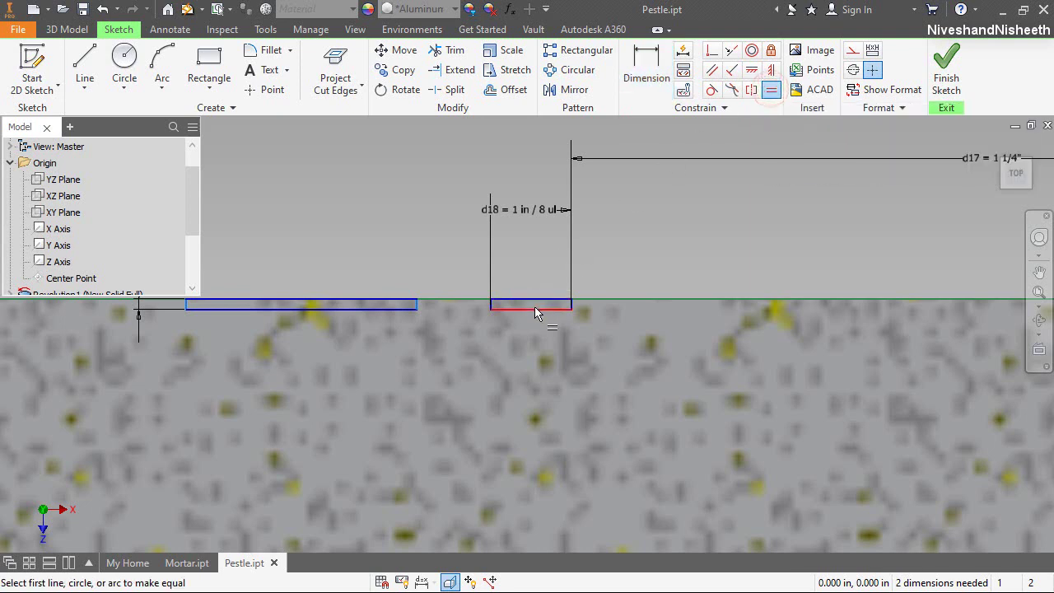
pyautogui.click(534, 308)
pyautogui.click(353, 307)
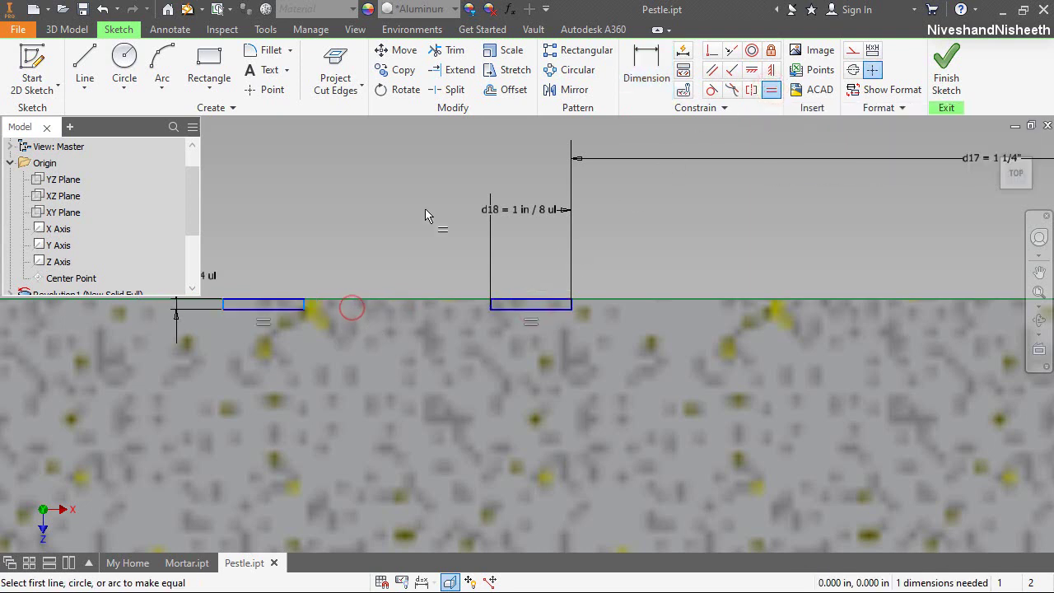
# Step: Dimension the gap between the two small rectangles as 5/16 in
pyautogui.click(647, 70)
pyautogui.click(306, 310)
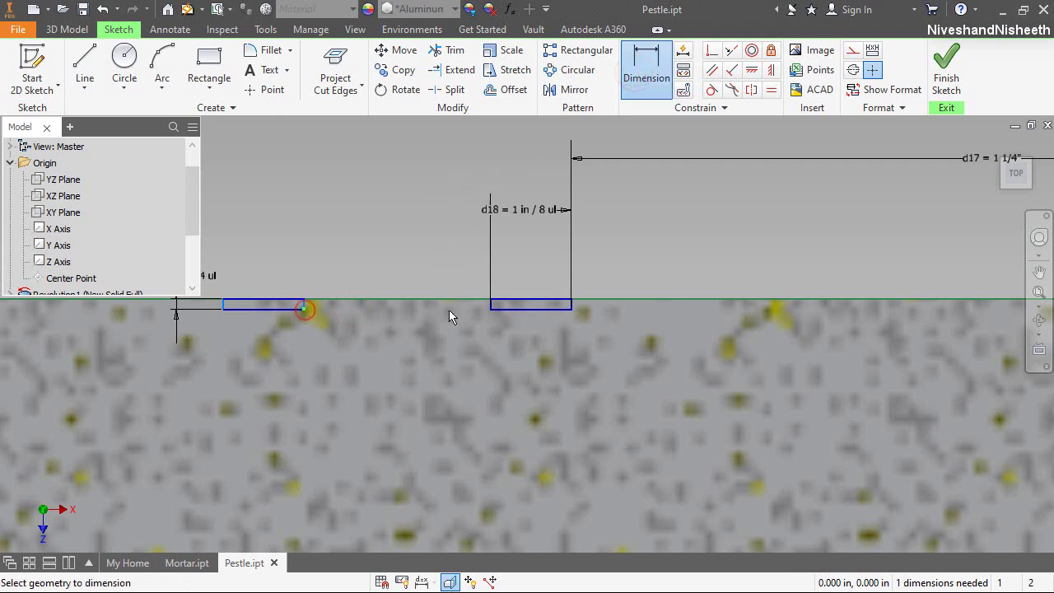
pyautogui.click(489, 313)
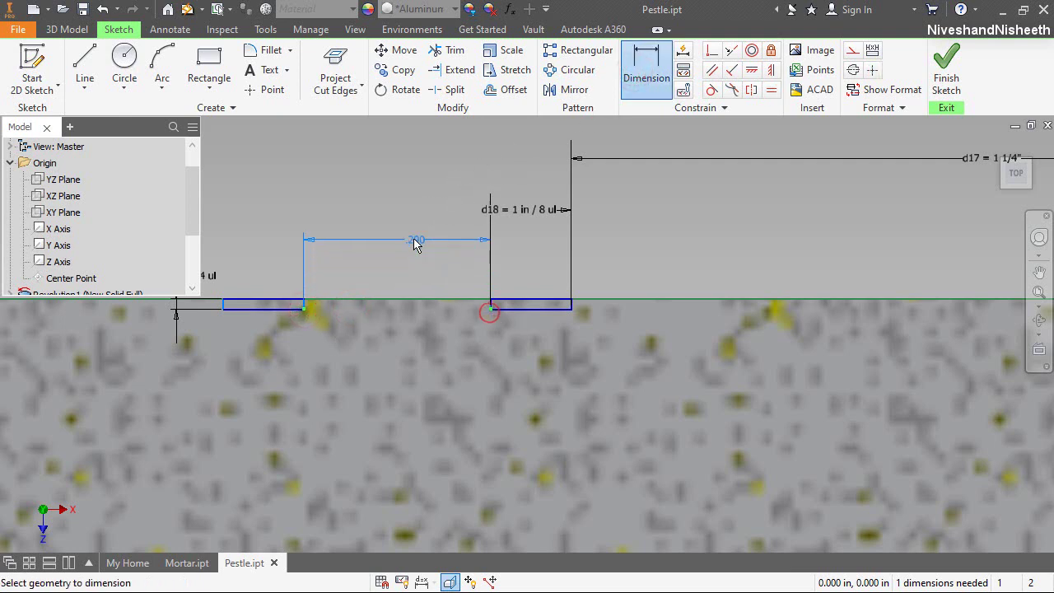
pyautogui.click(413, 237)
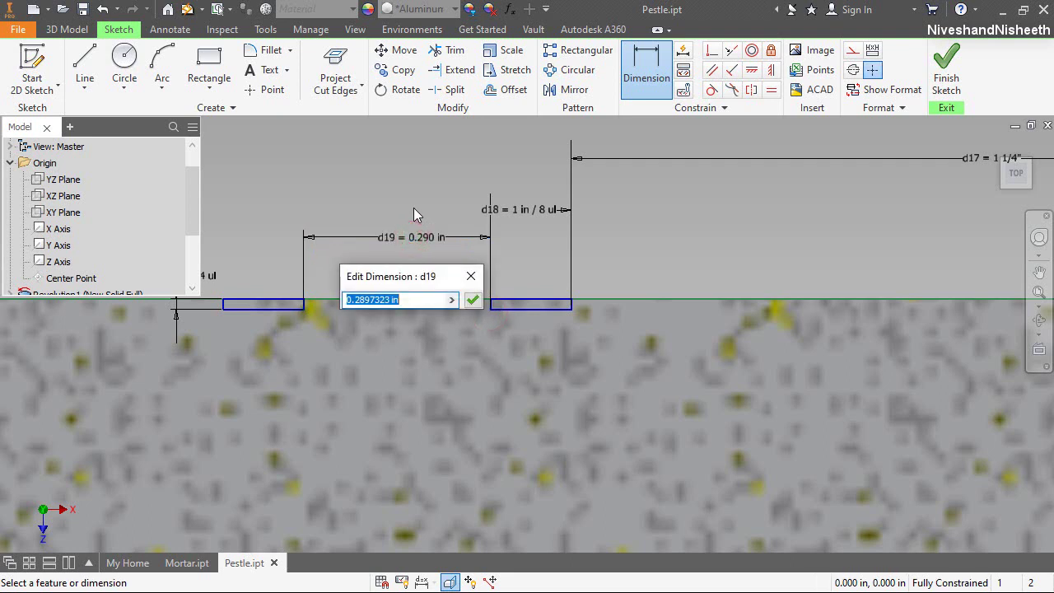
pyautogui.write('5/16')
pyautogui.press('Return')
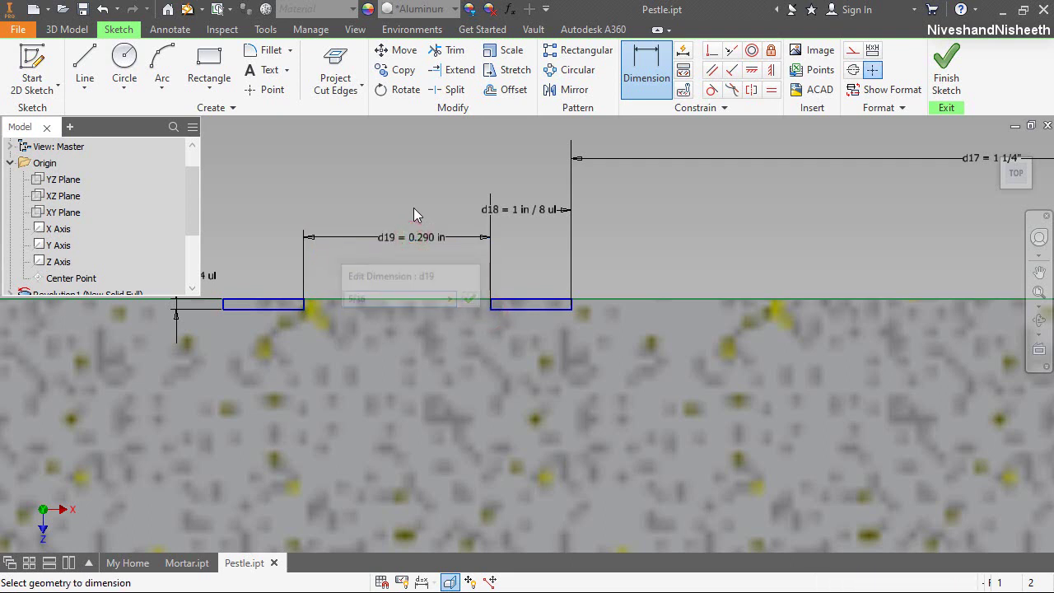
pyautogui.rightClick(715, 213)
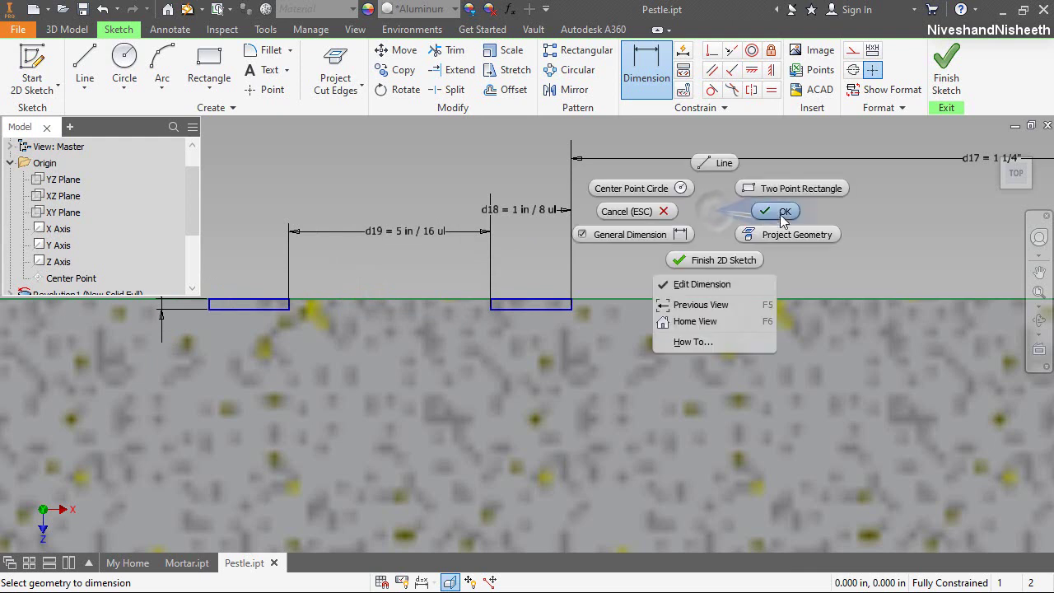
pyautogui.click(780, 211)
# Step: Start a Revolve feature using the two small rectangles on the pestle's upper edge as profiles
pyautogui.scroll(2, 741, 310)
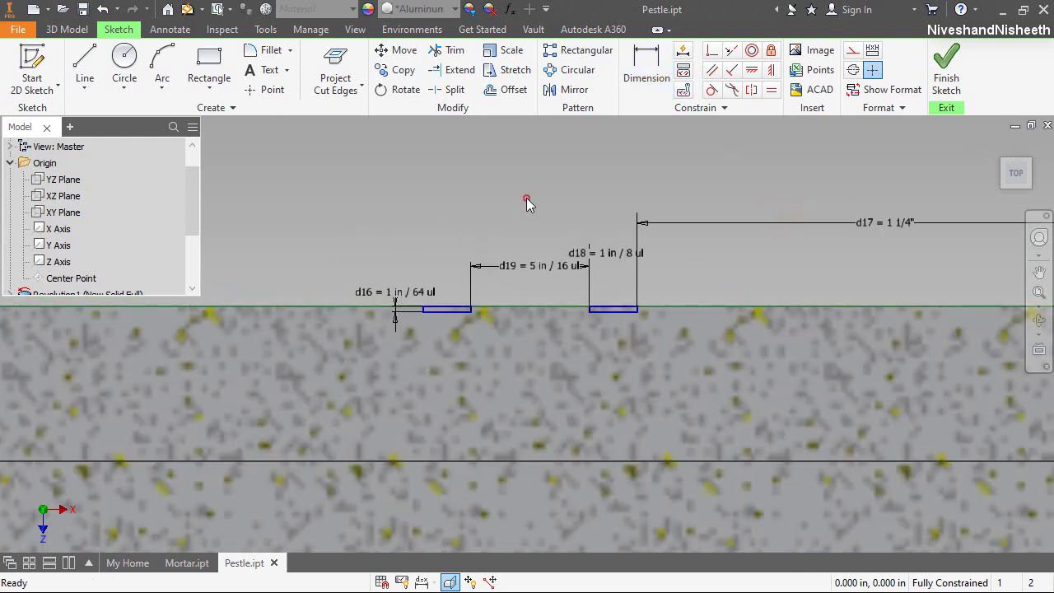
pyautogui.rightClick(473, 173)
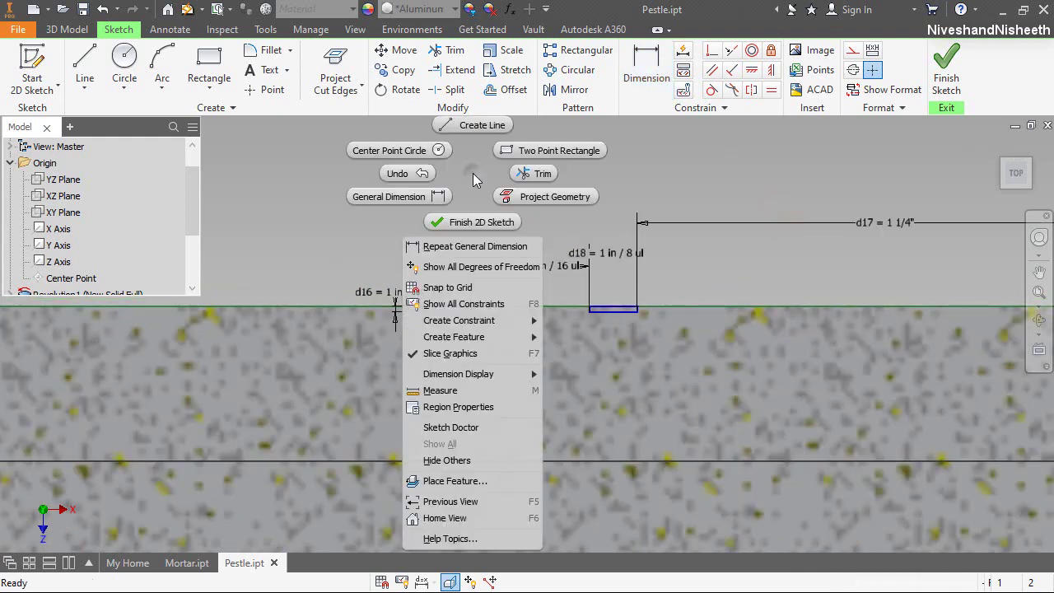
pyautogui.click(536, 348)
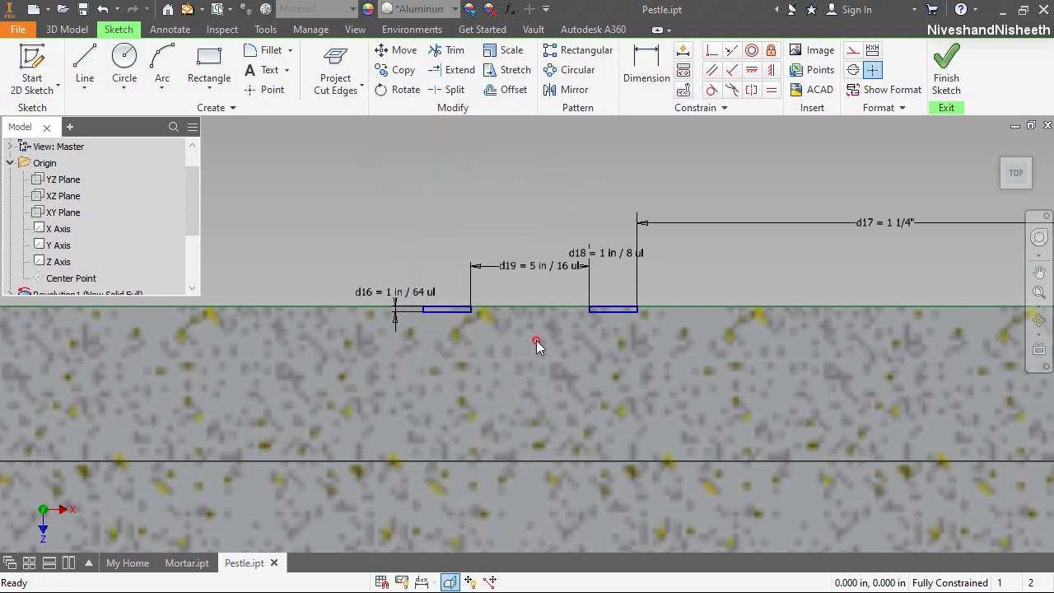
pyautogui.rightClick(458, 222)
pyautogui.moveTo(515, 381)
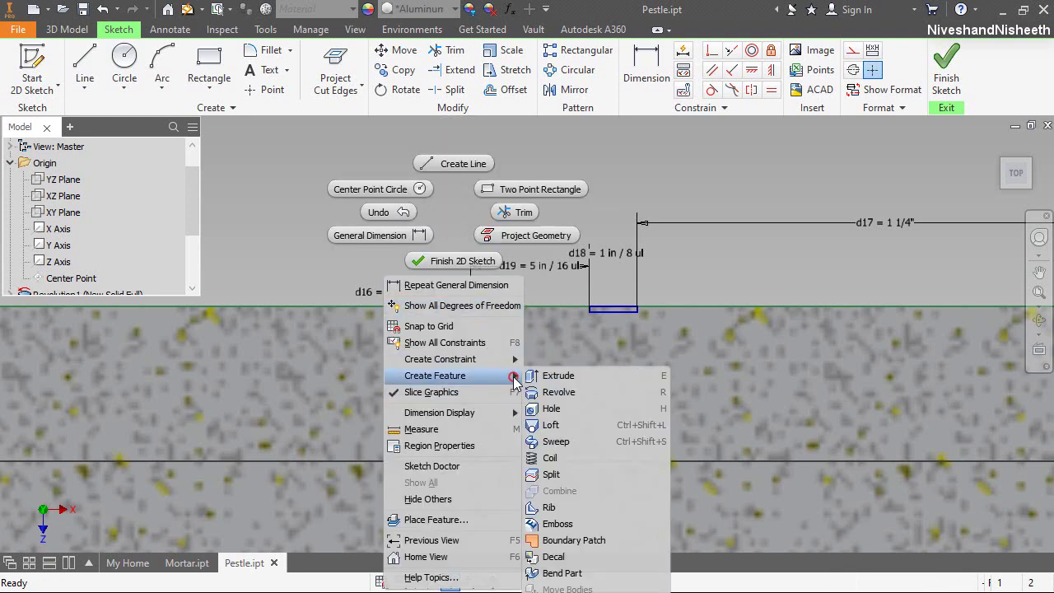
pyautogui.click(554, 392)
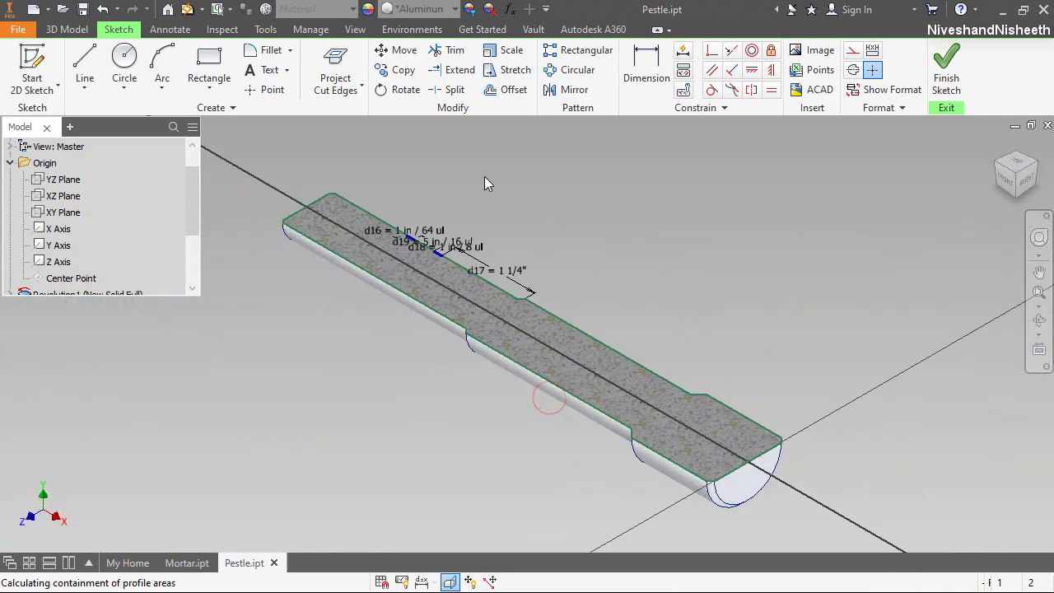
pyautogui.scroll(-6, 419, 255)
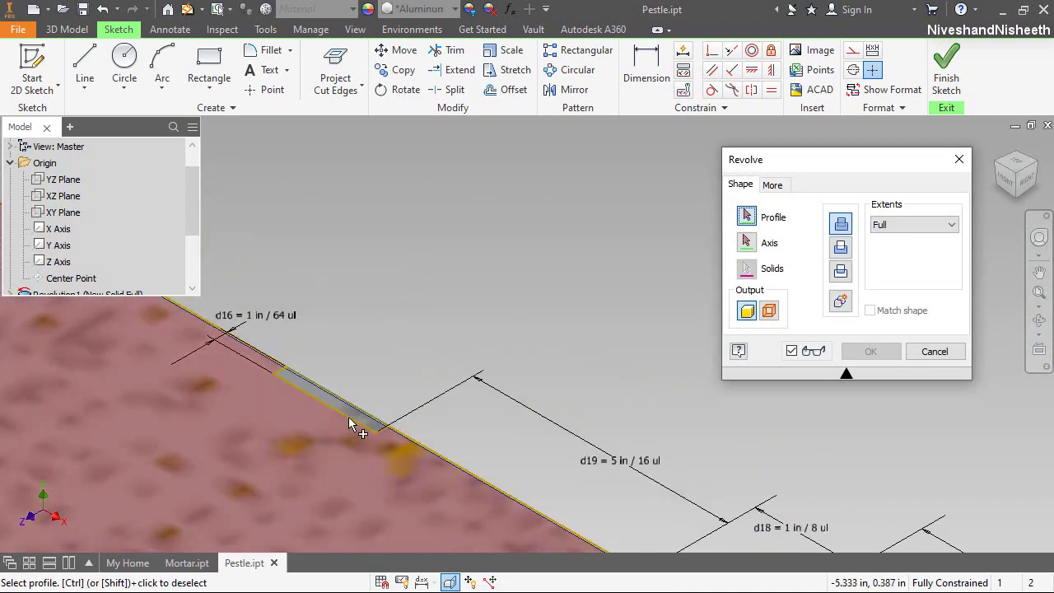
pyautogui.click(363, 419)
pyautogui.scroll(3, 437, 317)
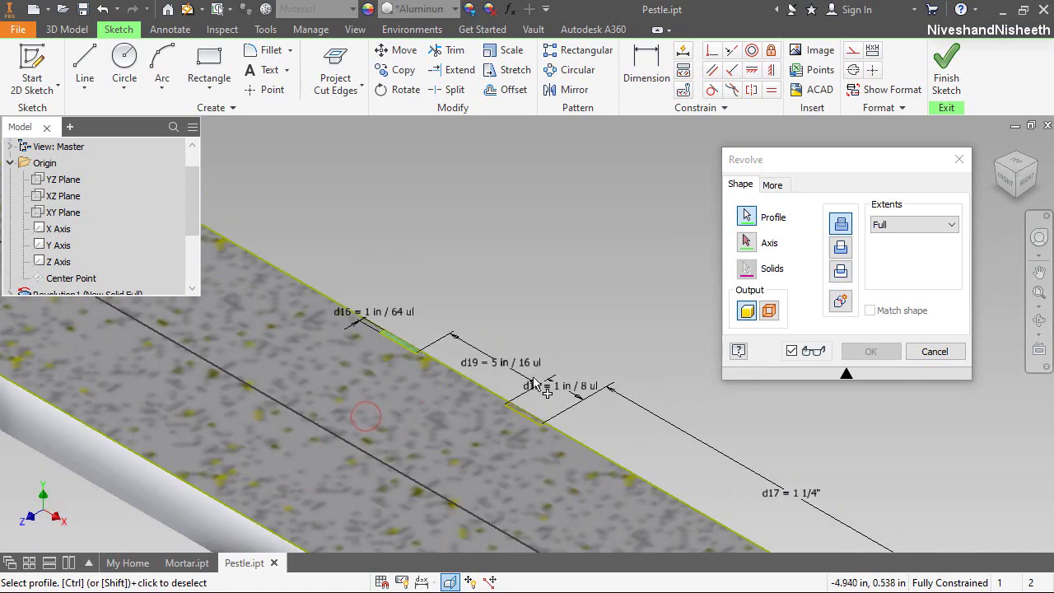
pyautogui.click(514, 490)
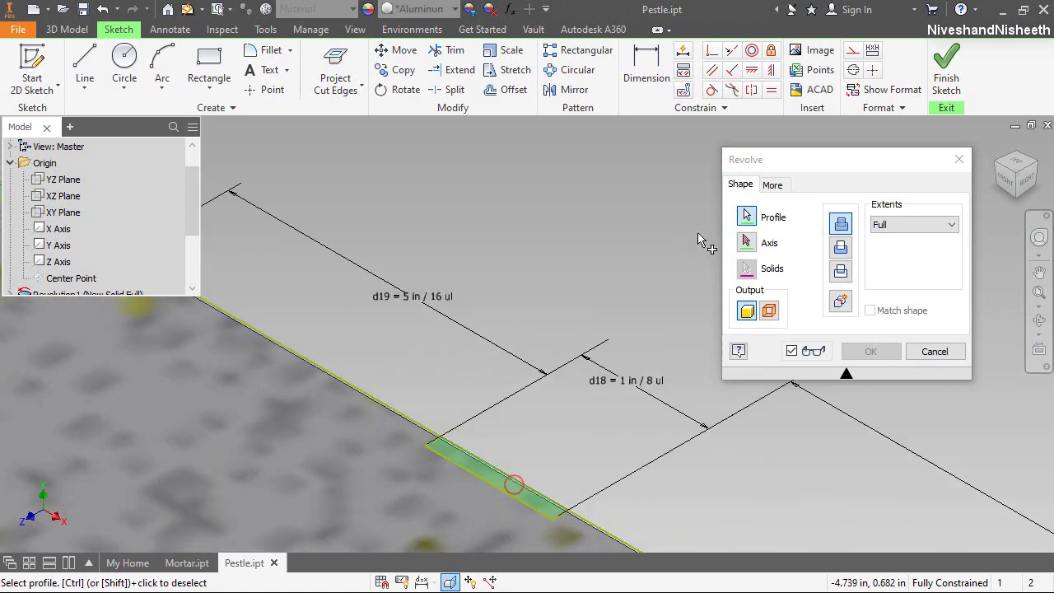
# Step: Cut the two grooves by revolving the selected profiles a full turn around the origin's X axis
pyautogui.click(747, 241)
pyautogui.scroll(2, 593, 243)
pyautogui.scroll(4, 593, 243)
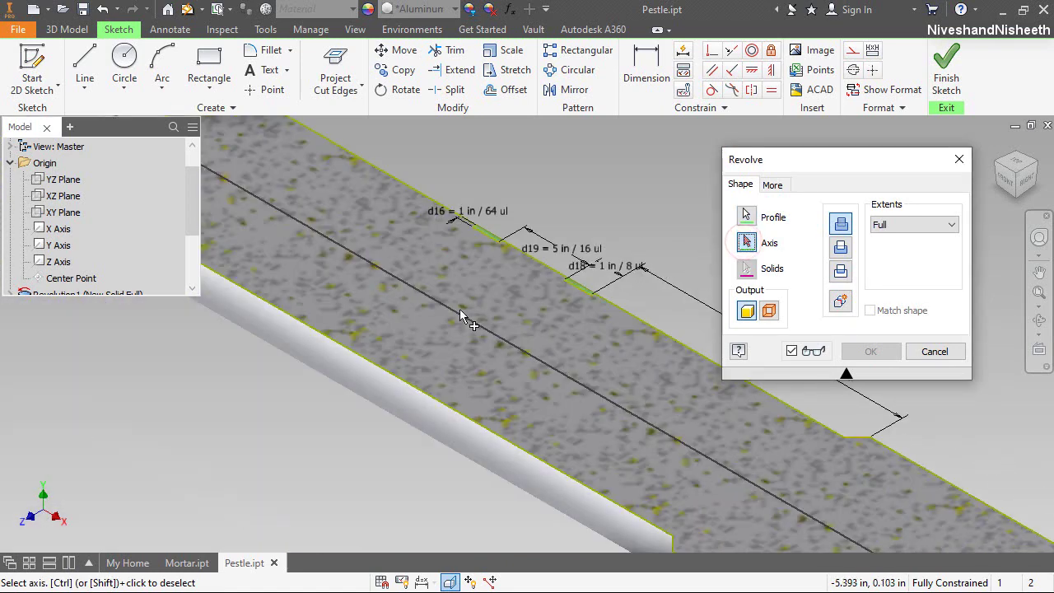
pyautogui.click(61, 229)
pyautogui.click(824, 159)
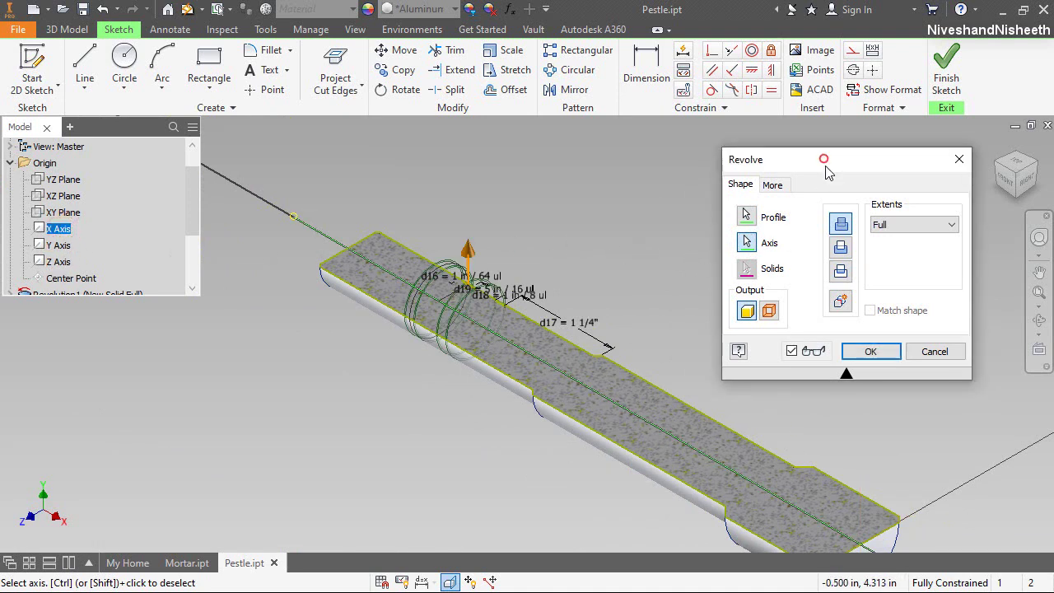
pyautogui.click(865, 351)
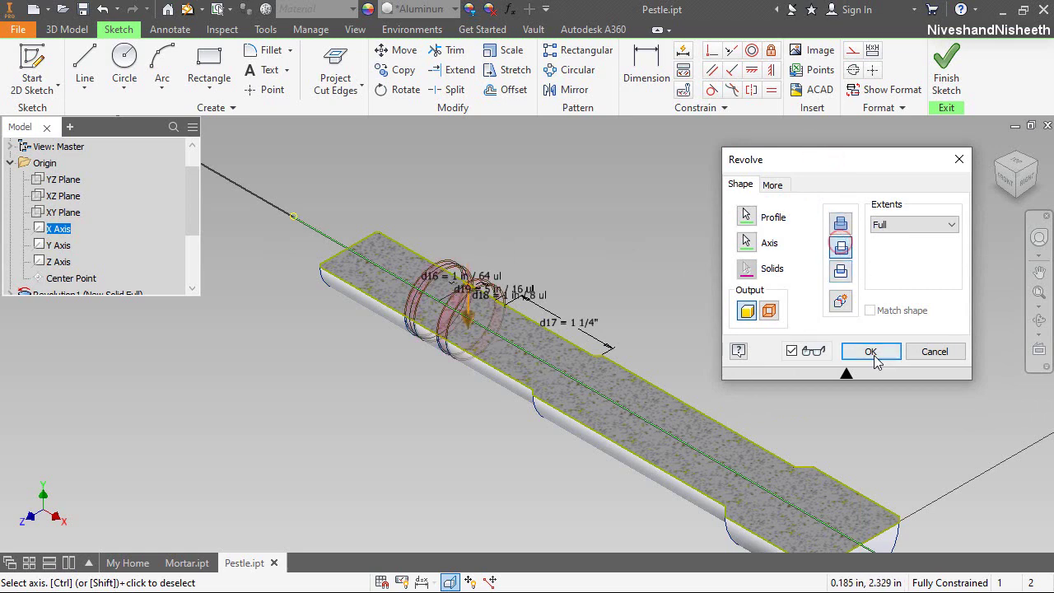
# Step: Start a fillet with a 1/64 in radius and select one bottom edge in each of the pestle's two grooves
pyautogui.scroll(3, 445, 307)
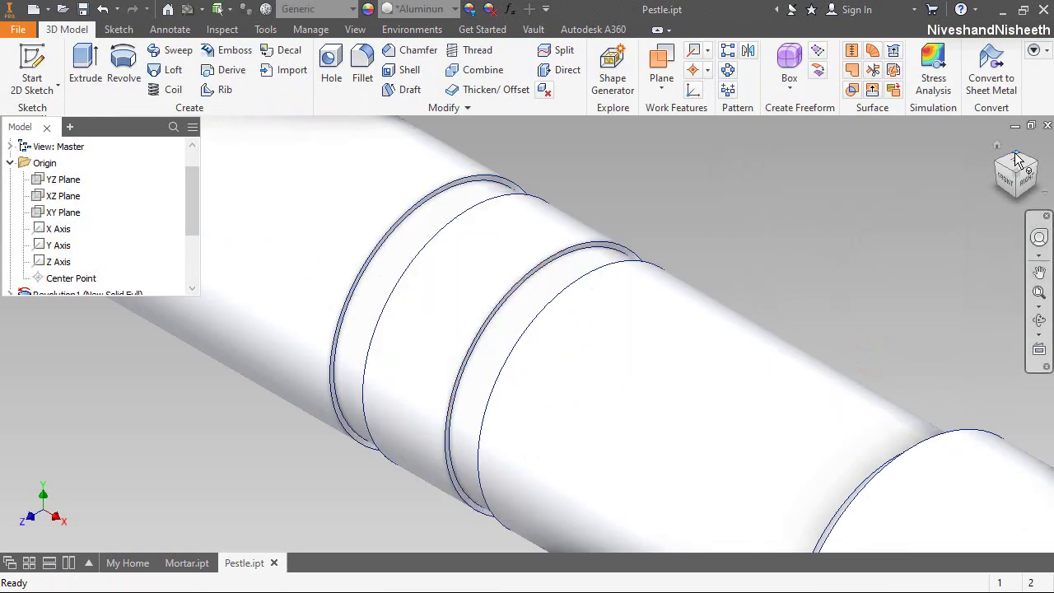
pyautogui.click(998, 159)
pyautogui.scroll(-5, 544, 420)
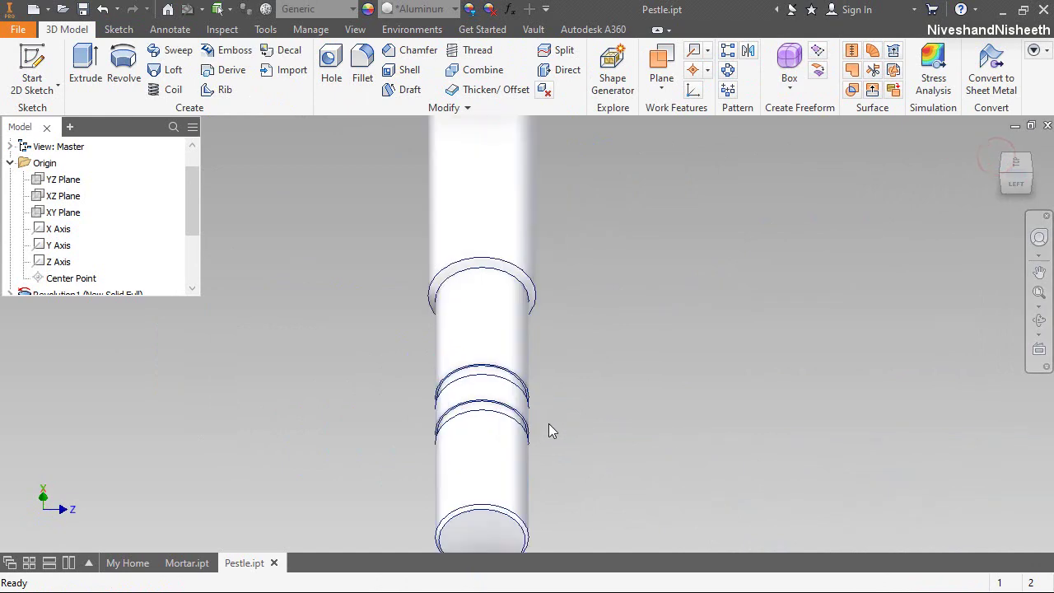
pyautogui.click(995, 147)
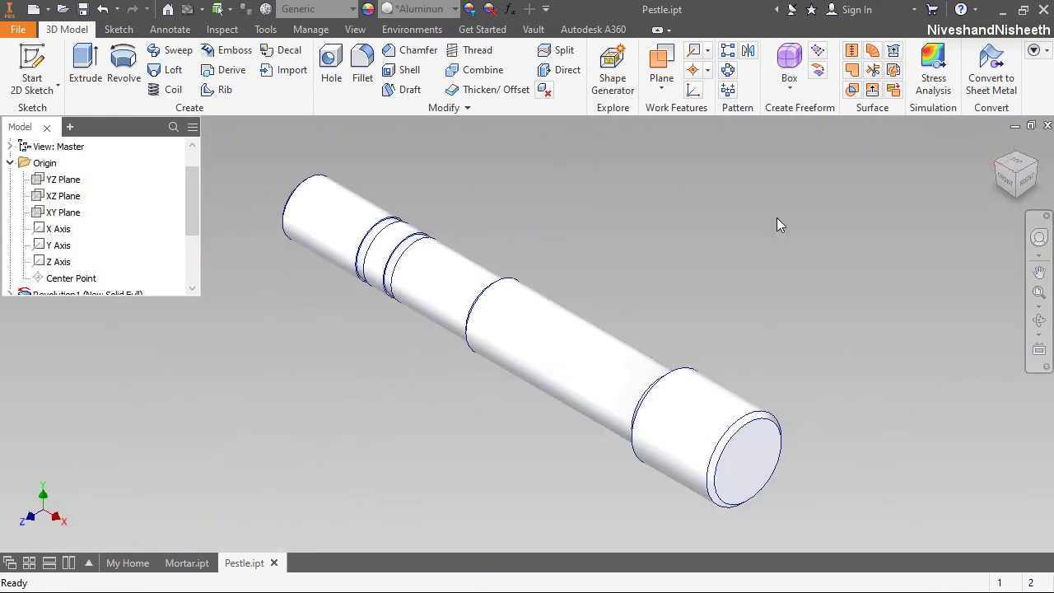
pyautogui.click(363, 68)
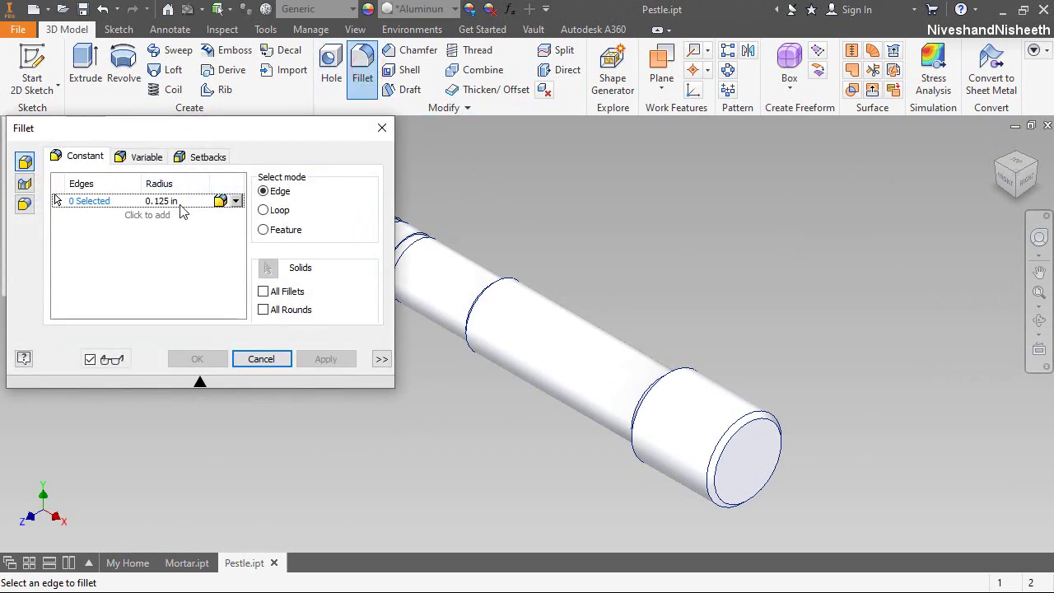
pyautogui.click(178, 201)
pyautogui.write('1/64')
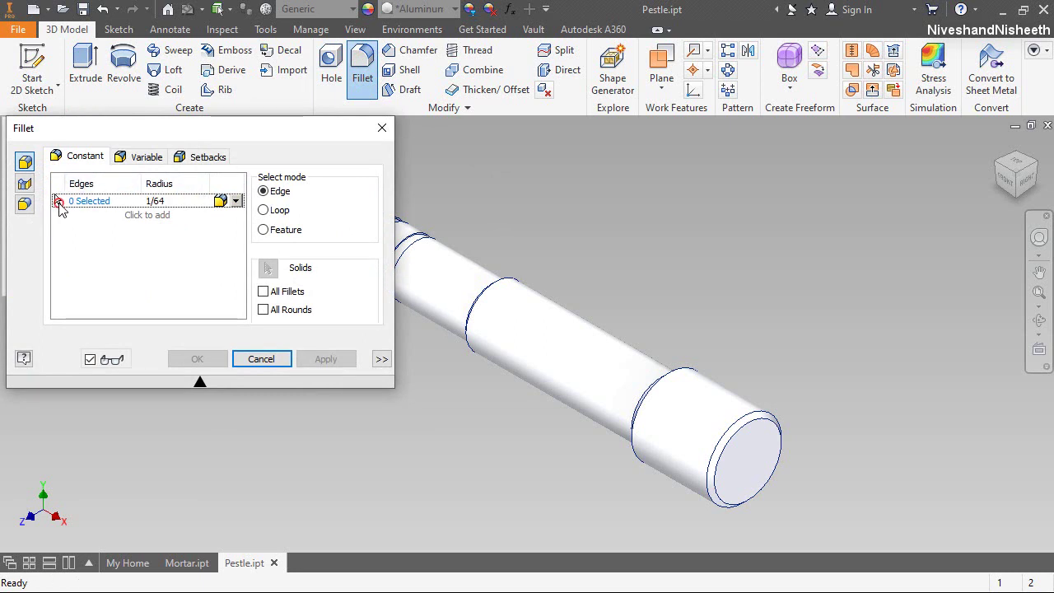
pyautogui.scroll(-3, 793, 301)
pyautogui.scroll(6, 626, 299)
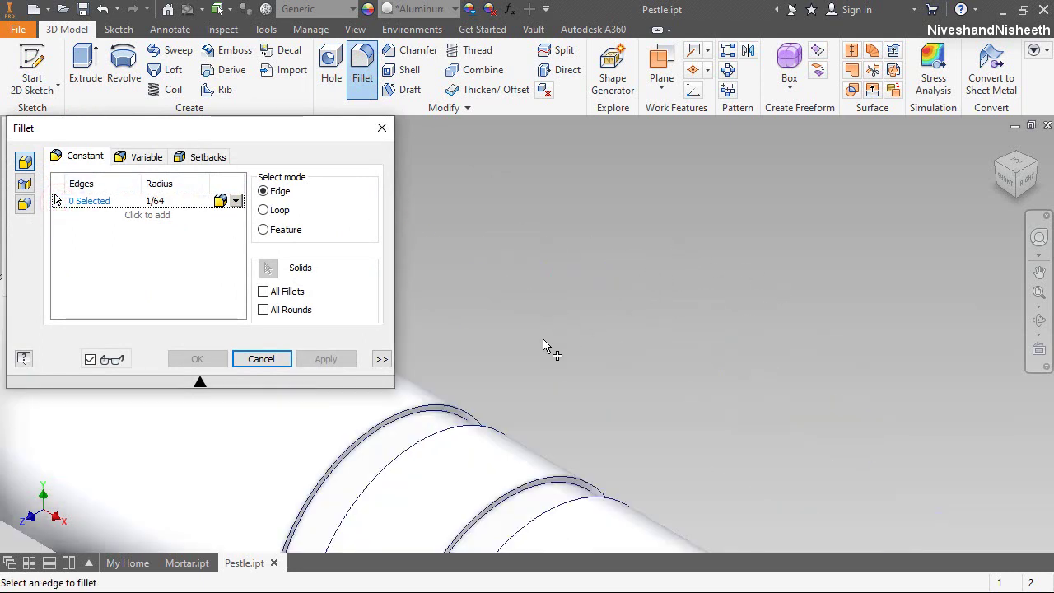
pyautogui.click(433, 411)
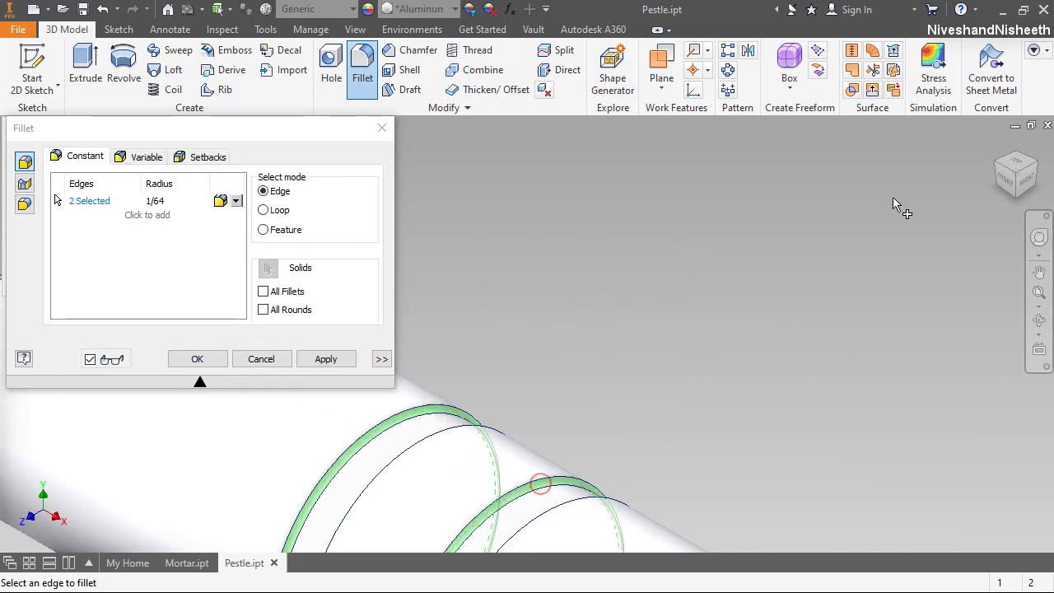
# Step: Add the opposite bottom edge of both grooves to the selection and create the fillet
pyautogui.moveTo(998, 173); pyautogui.dragTo(994, 171)
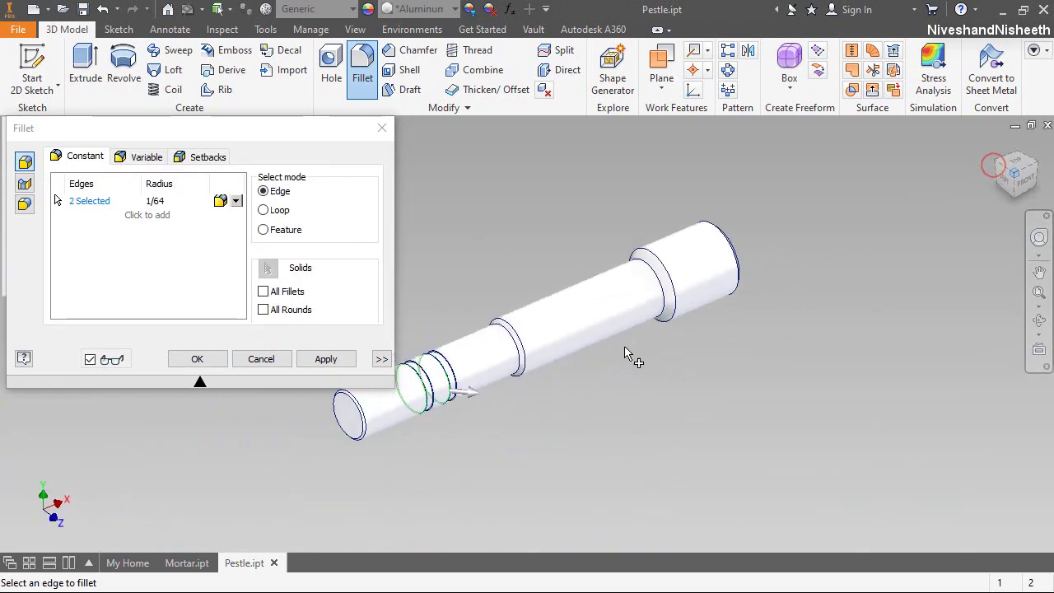
pyautogui.scroll(5, 472, 391)
pyautogui.click(472, 389)
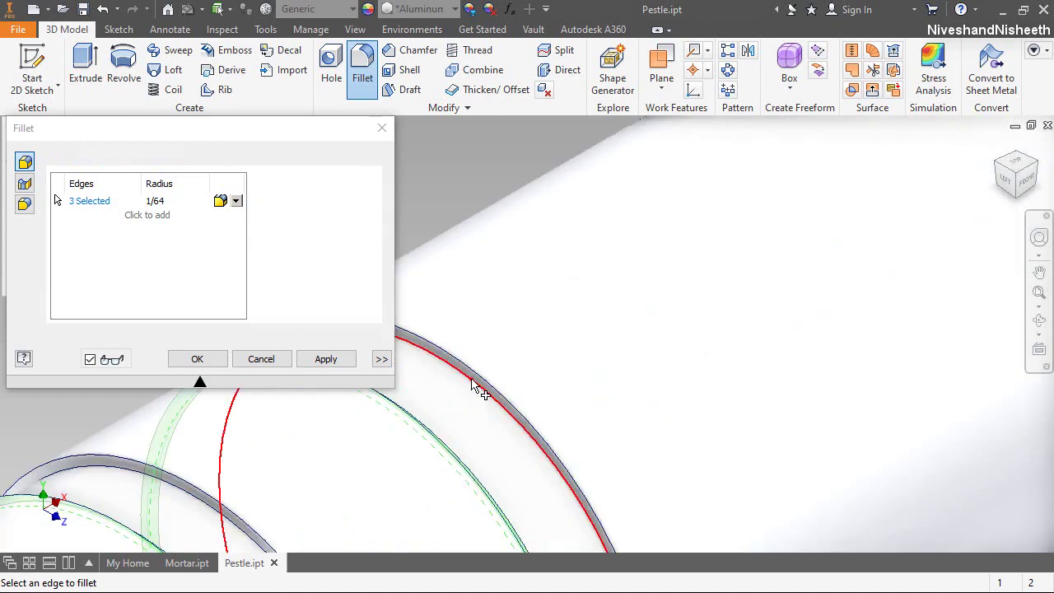
pyautogui.scroll(-5, 471, 387)
pyautogui.scroll(5, 535, 412)
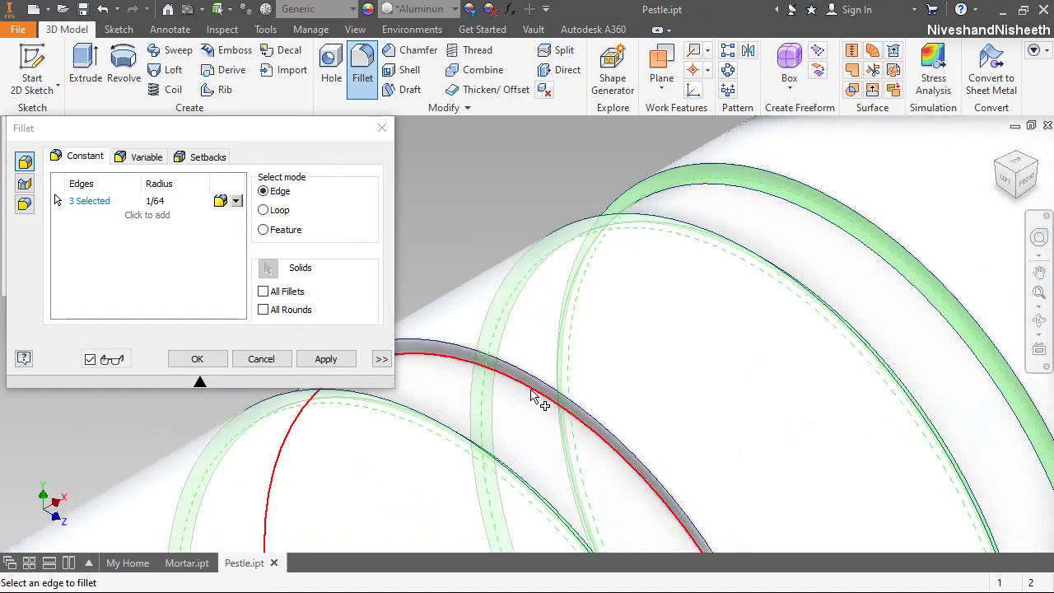
pyautogui.click(530, 394)
pyautogui.click(198, 360)
pyautogui.scroll(-10, 395, 354)
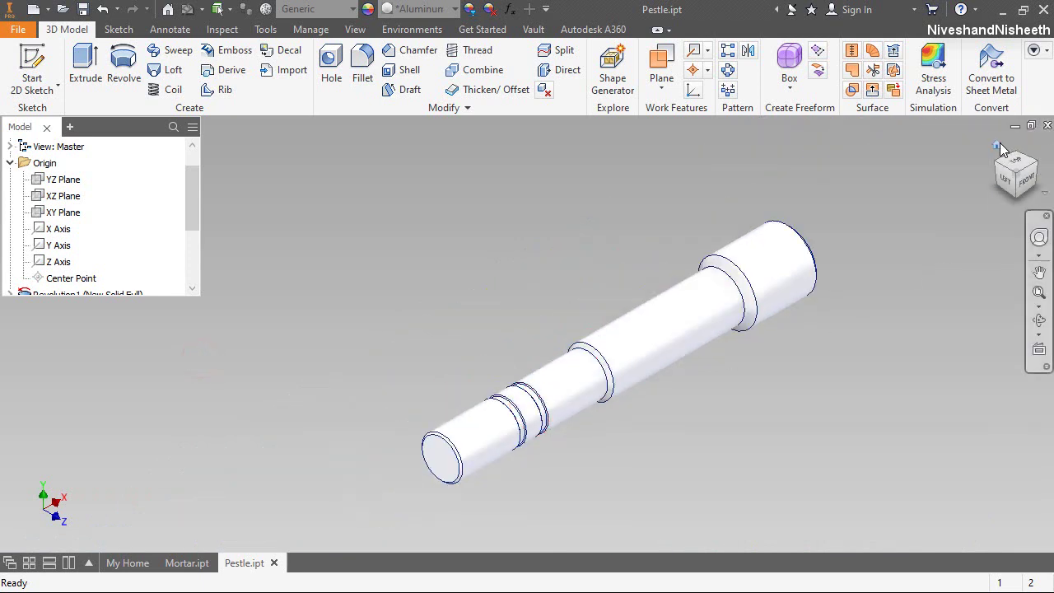
pyautogui.click(999, 146)
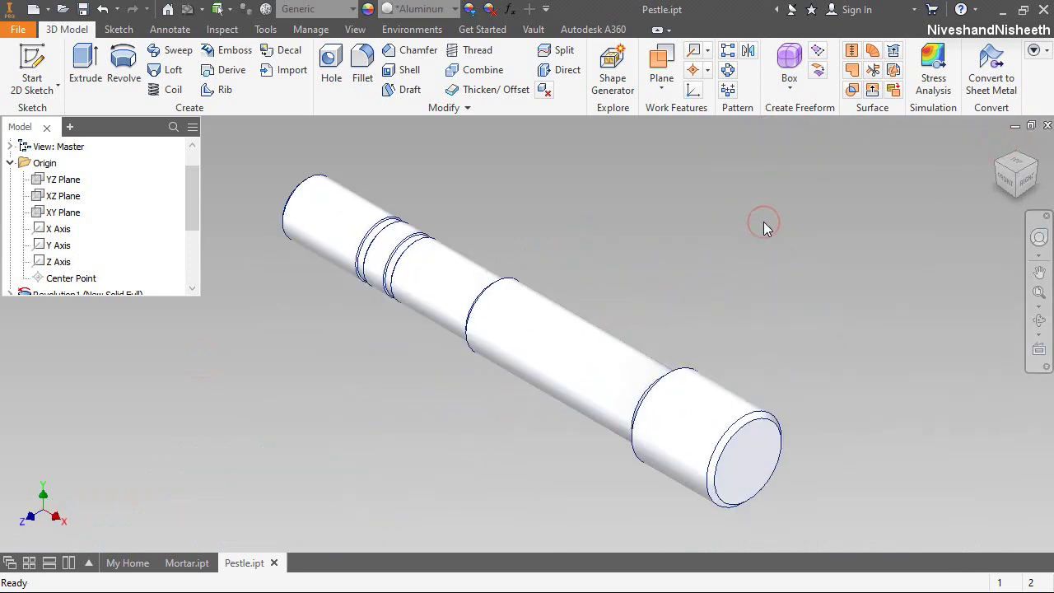
# Step: Collapse all entries in the pestle's model tree
pyautogui.rightClick(128, 216)
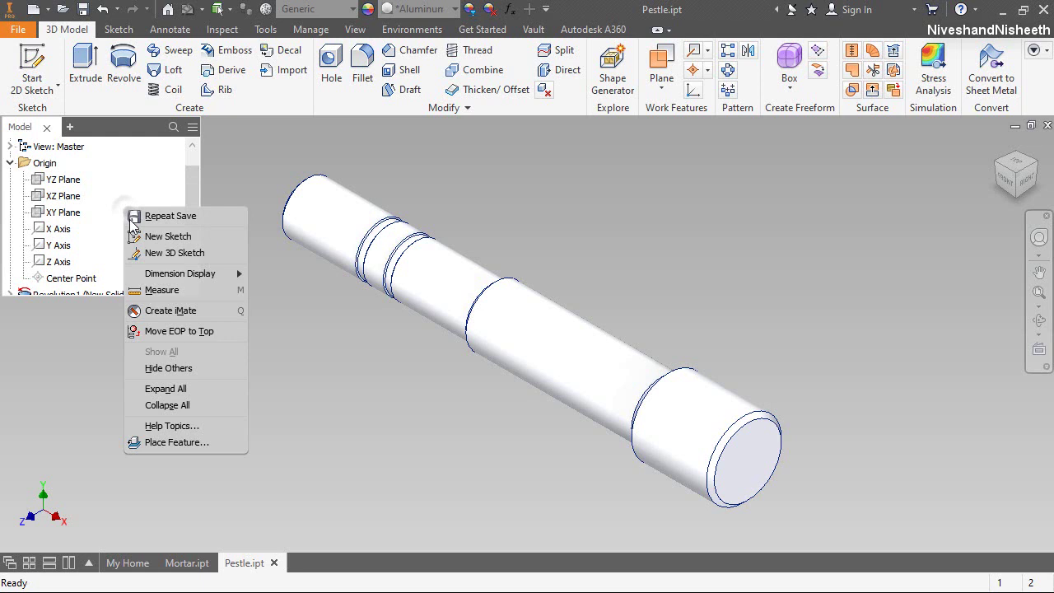
pyautogui.click(184, 407)
pyautogui.click(585, 187)
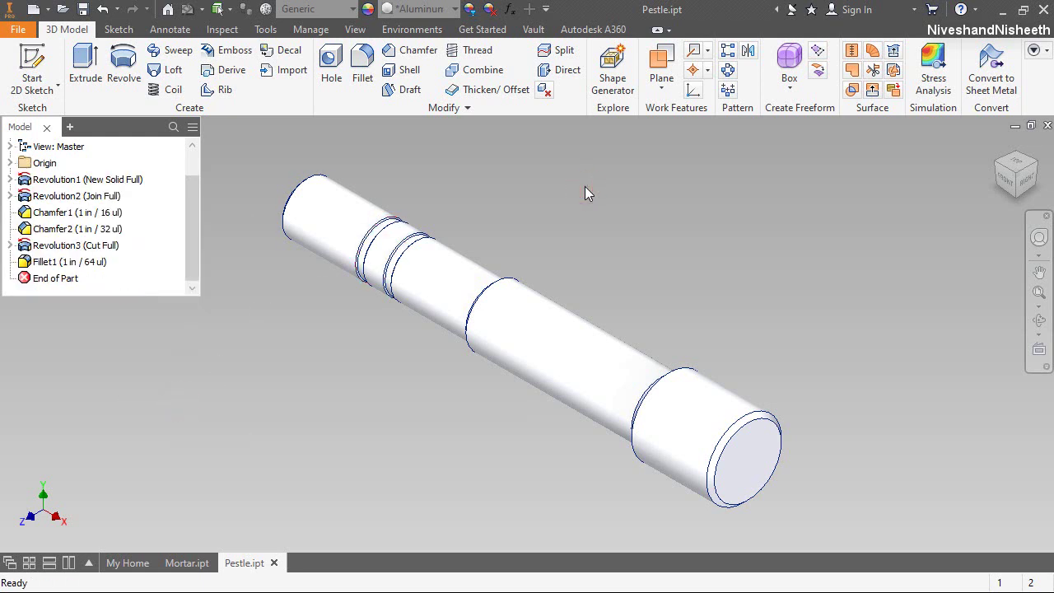
pyautogui.click(970, 473)
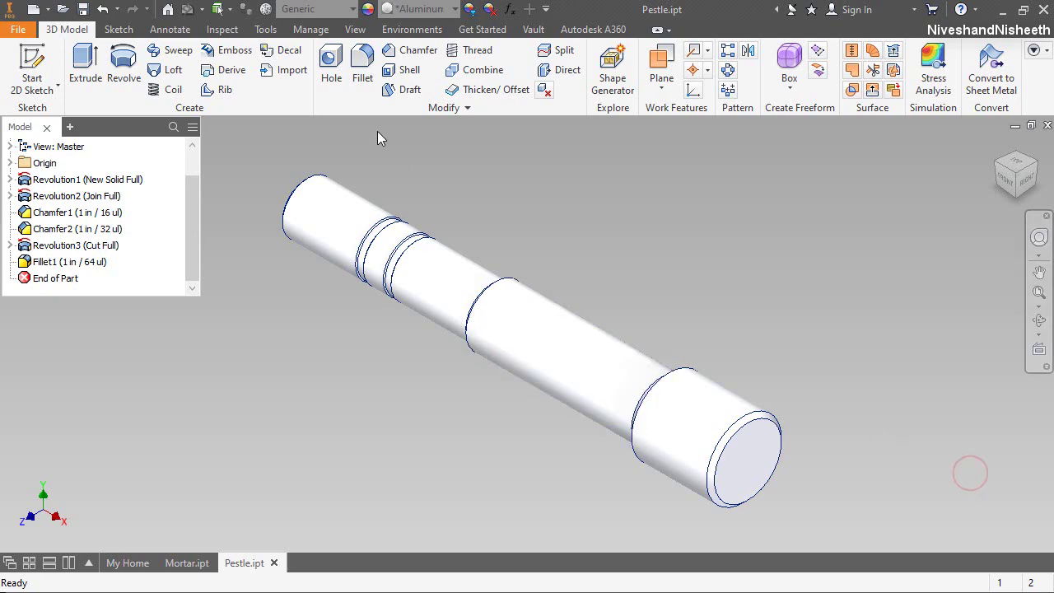
# Step: Create a new assembly from the English Standard (in).iam template, accepting the style library definitions
pyautogui.click(33, 9)
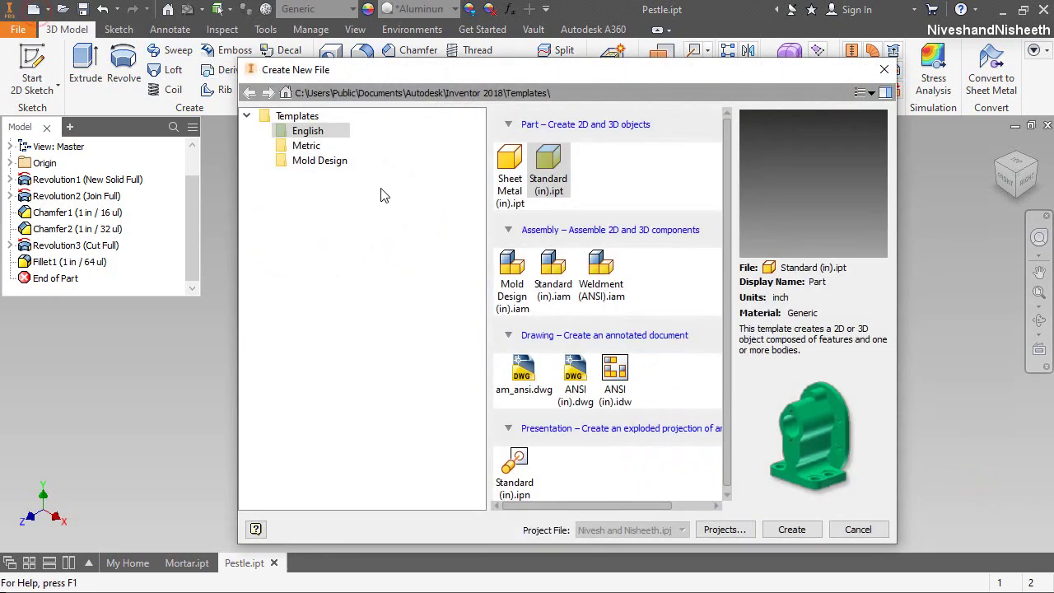
pyautogui.doubleClick(543, 267)
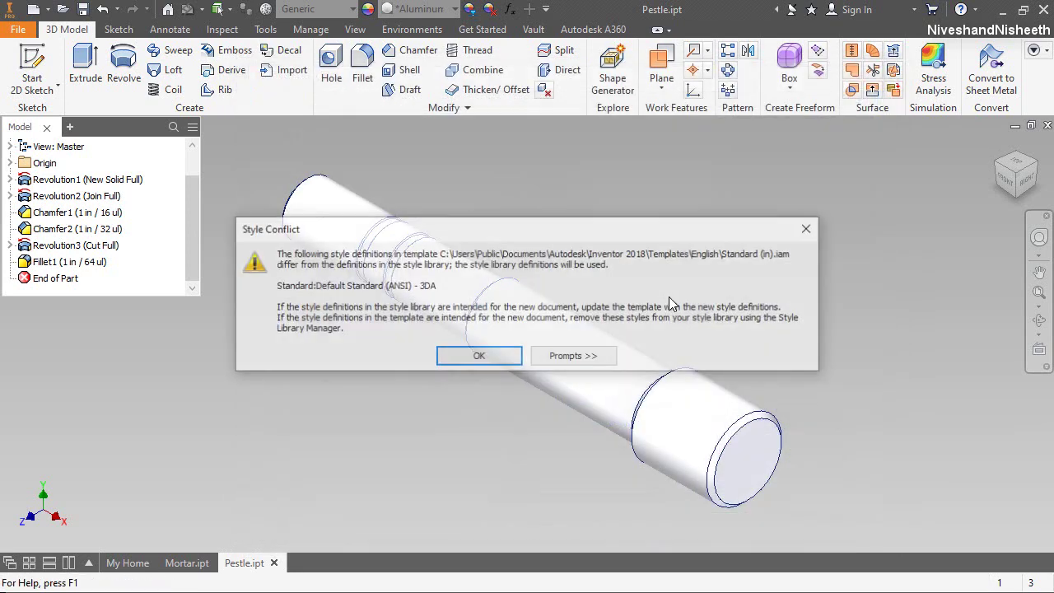
pyautogui.click(514, 359)
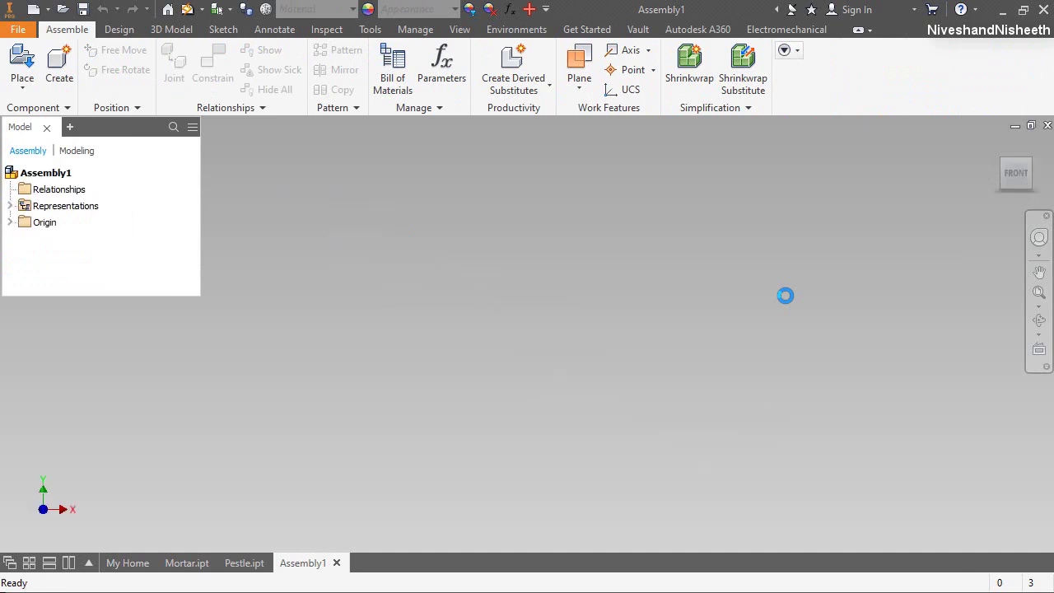
pyautogui.click(44, 112)
pyautogui.click(561, 376)
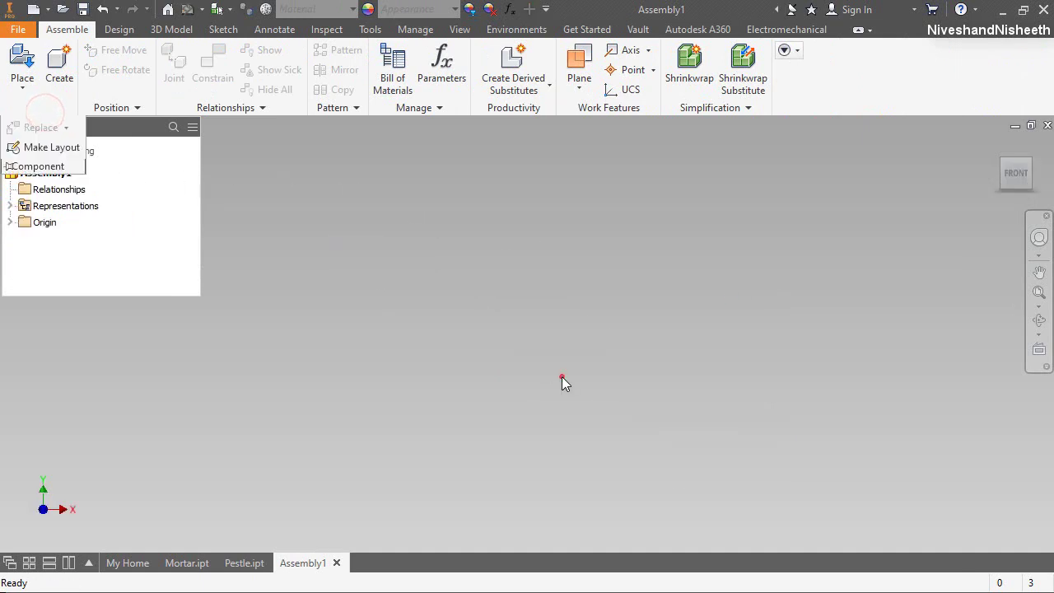
pyautogui.click(603, 395)
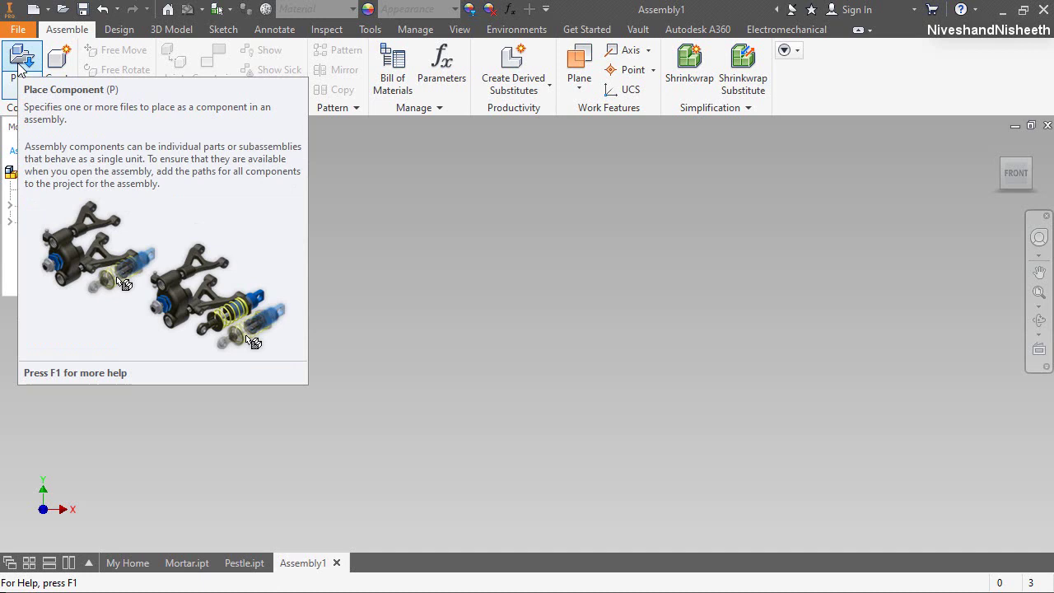
# Step: Place one instance of Mortar.ipt from the Mortar & Pestle folder in the assembly, grounded at the origin
pyautogui.click(19, 65)
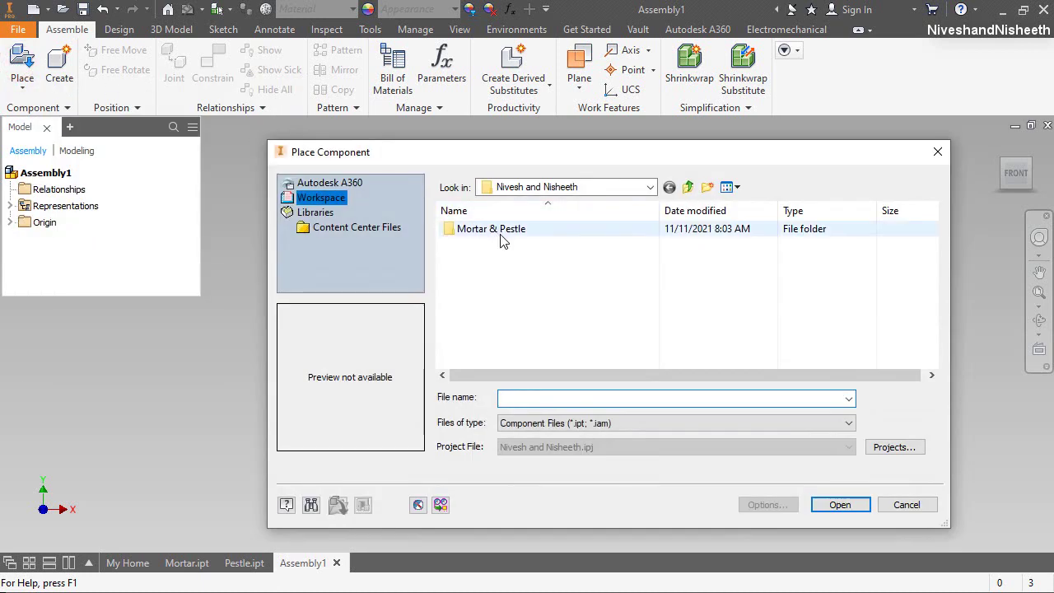
pyautogui.doubleClick(501, 233)
pyautogui.click(480, 248)
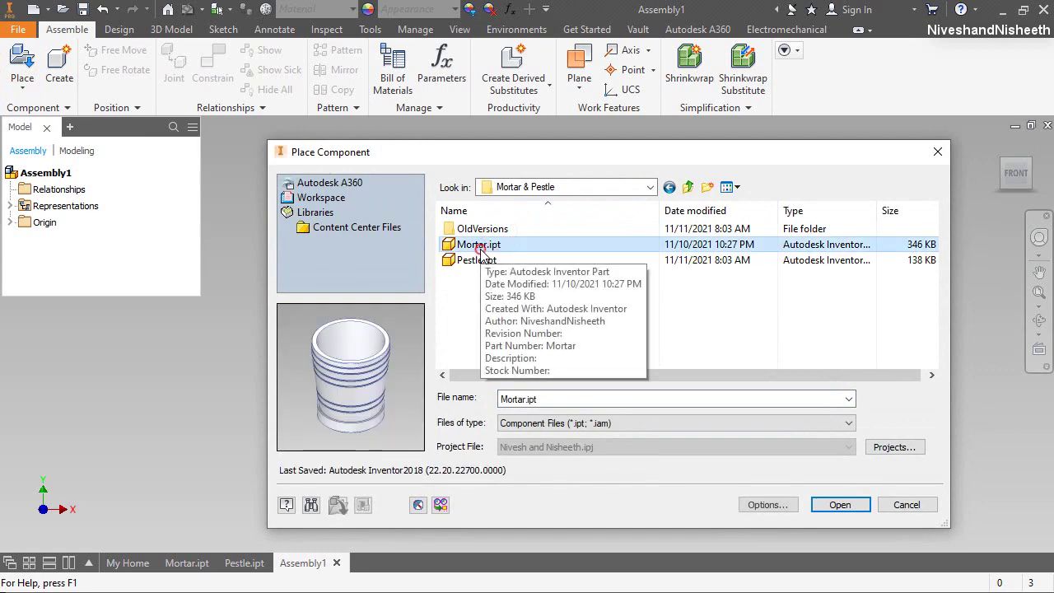
pyautogui.click(841, 503)
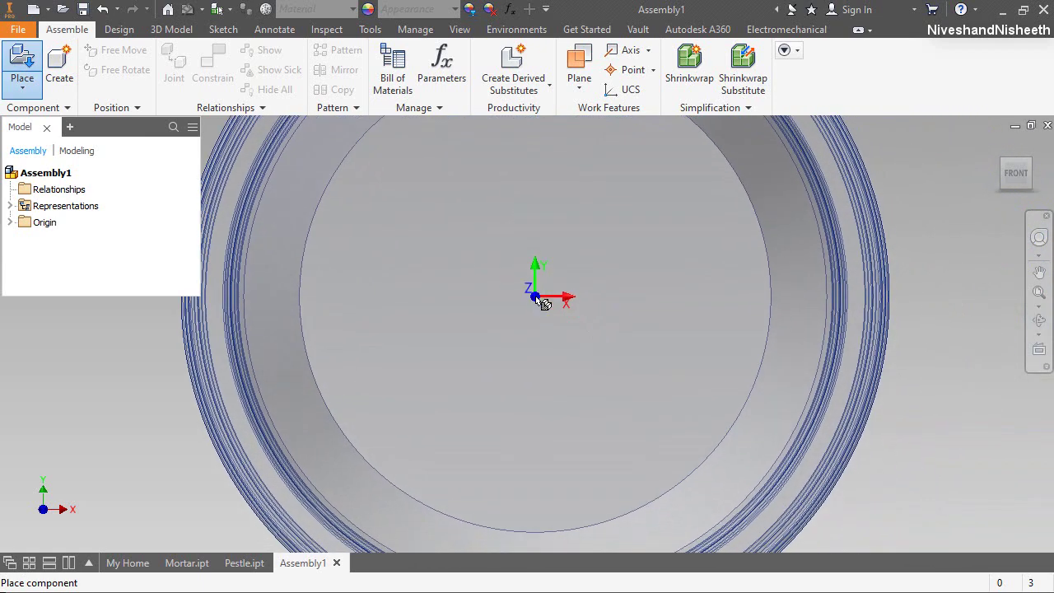
pyautogui.rightClick(537, 298)
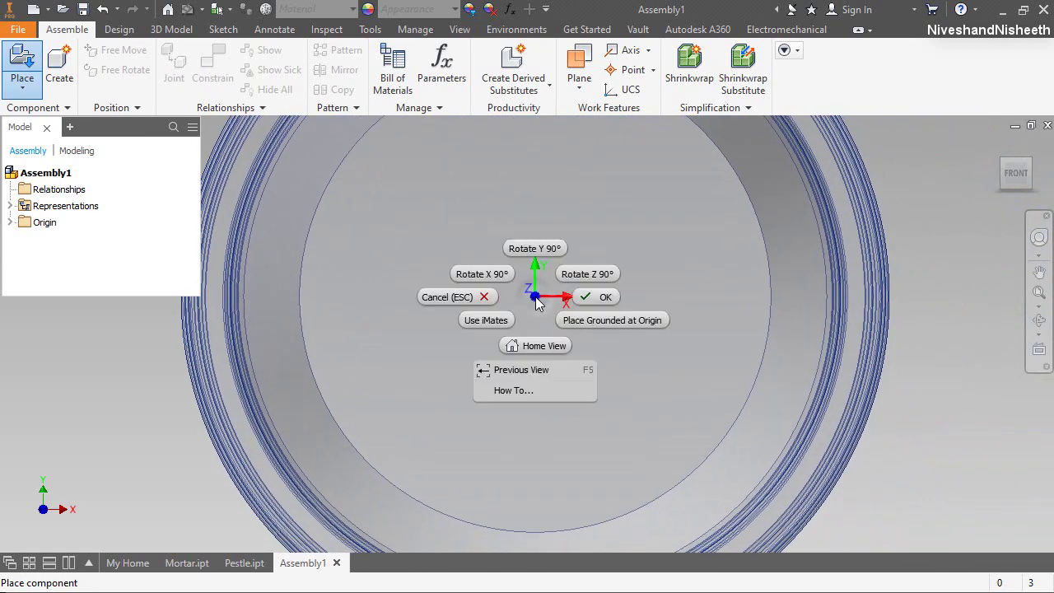
pyautogui.click(607, 321)
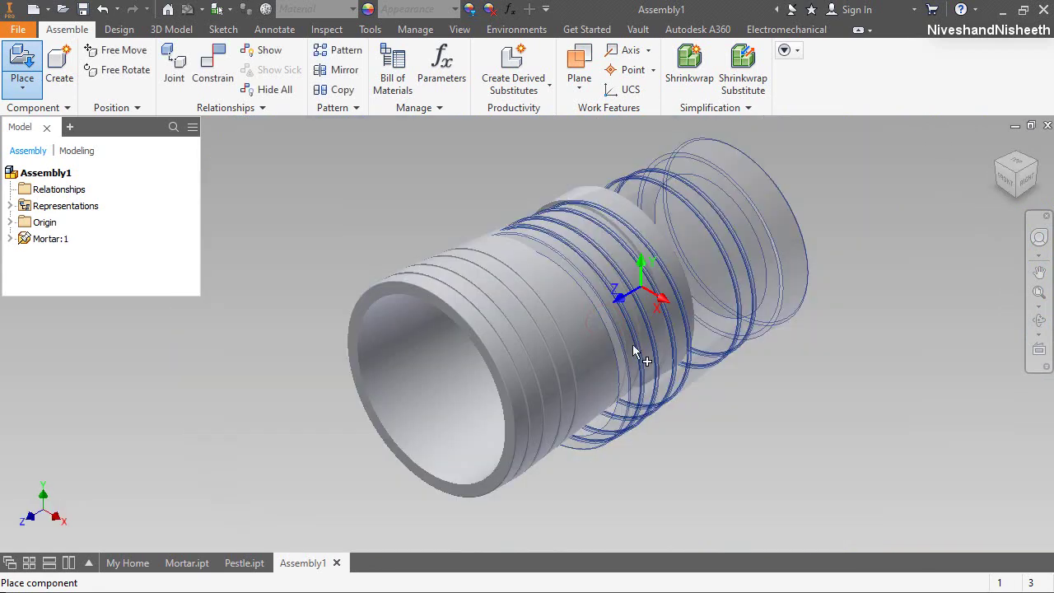
pyautogui.rightClick(814, 316)
pyautogui.click(867, 314)
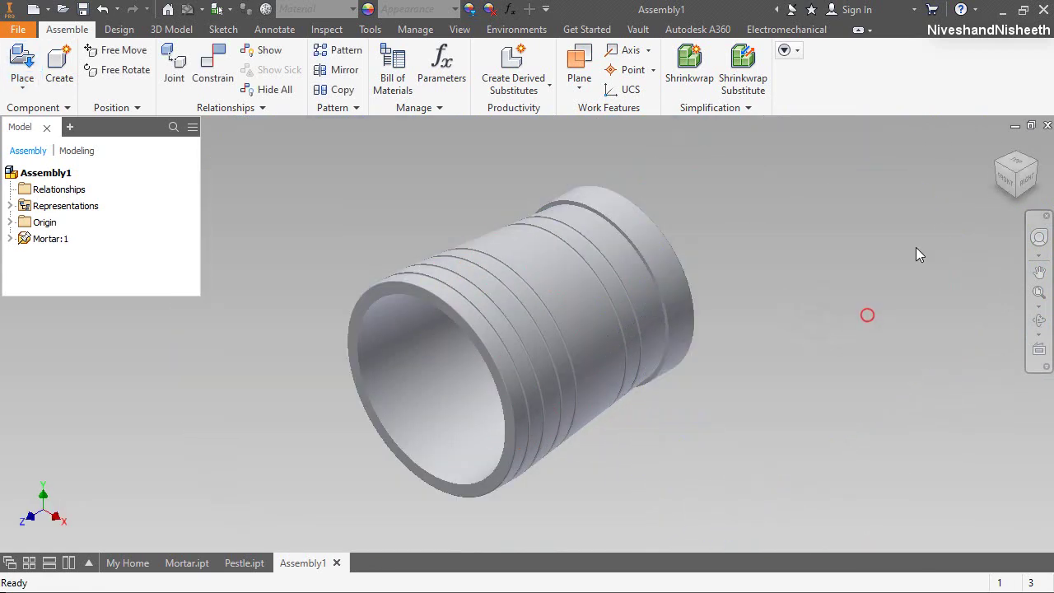
# Step: Orient the view so the mortar stands upright in an isometric view and set it as the home view with Fit to View
pyautogui.click(1005, 179)
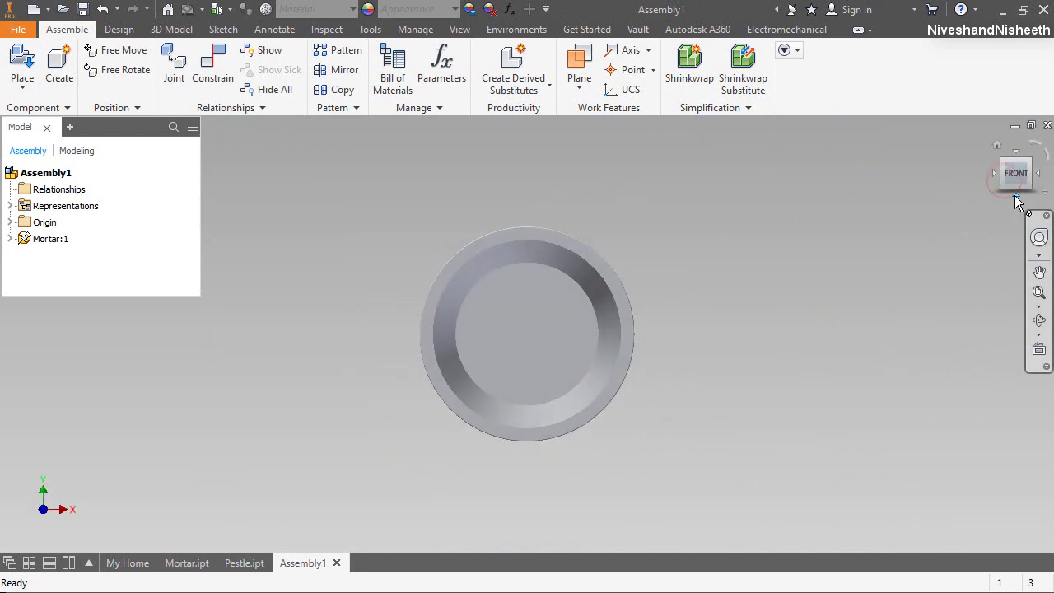
pyautogui.click(1017, 197)
pyautogui.click(1029, 163)
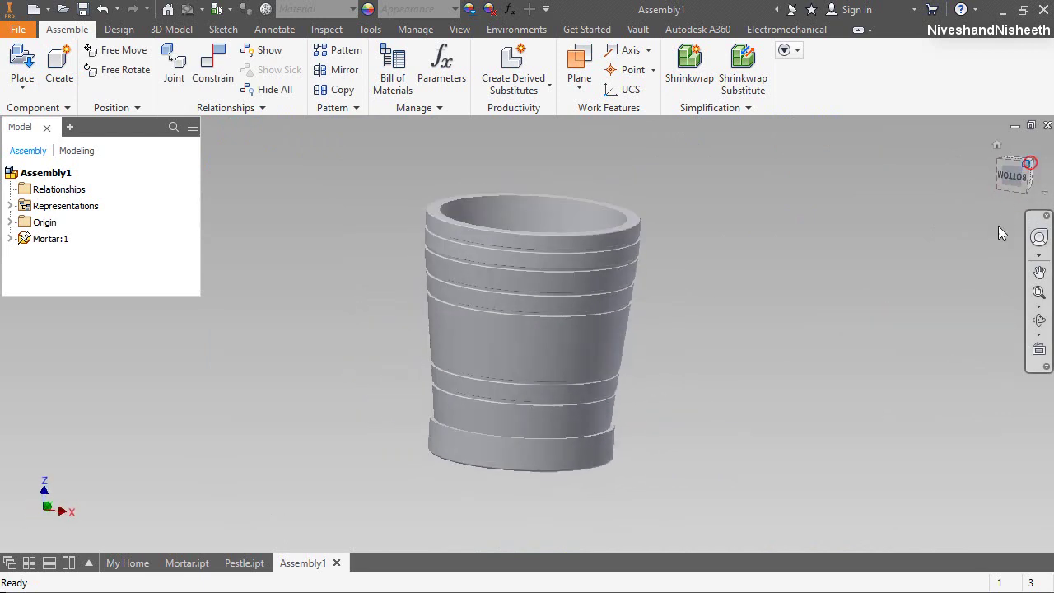
pyautogui.rightClick(998, 144)
pyautogui.moveTo(937, 262)
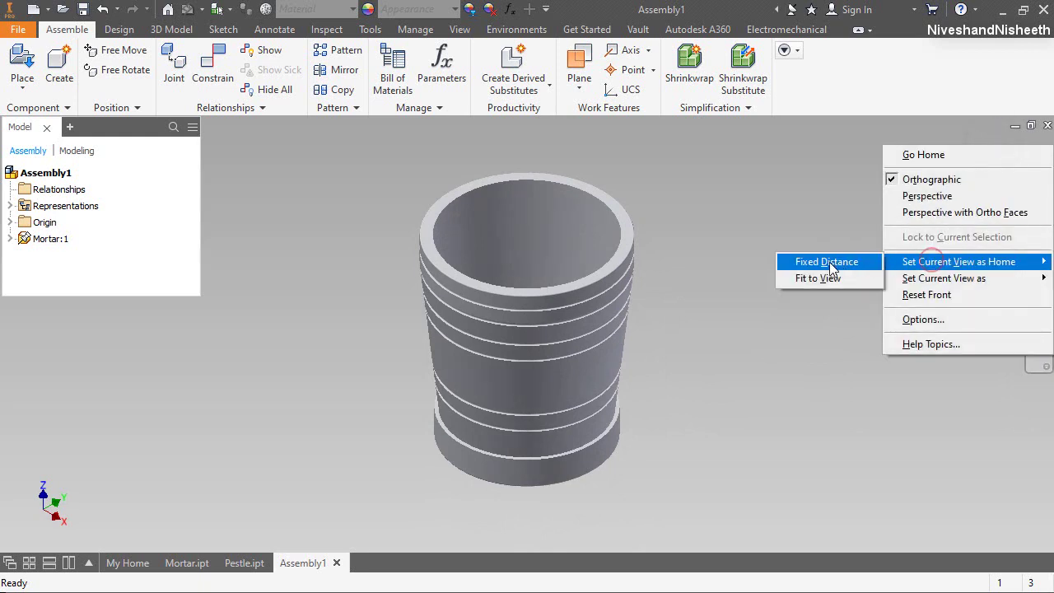
pyautogui.click(814, 277)
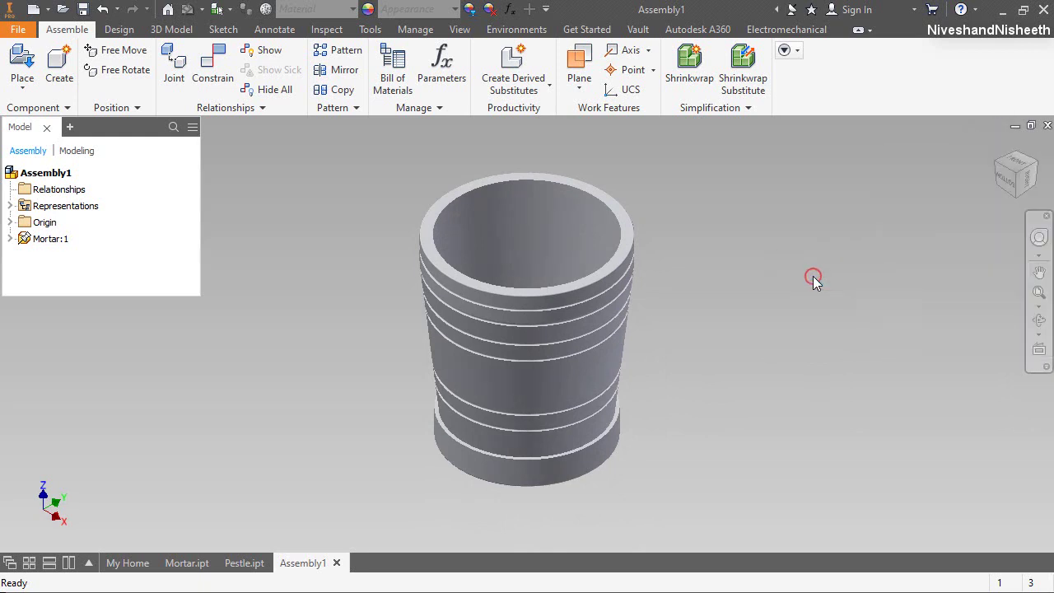
# Step: Save the assembly as Mortar & Pestle.iam in the Mortar & Pestle folder
pyautogui.click(83, 9)
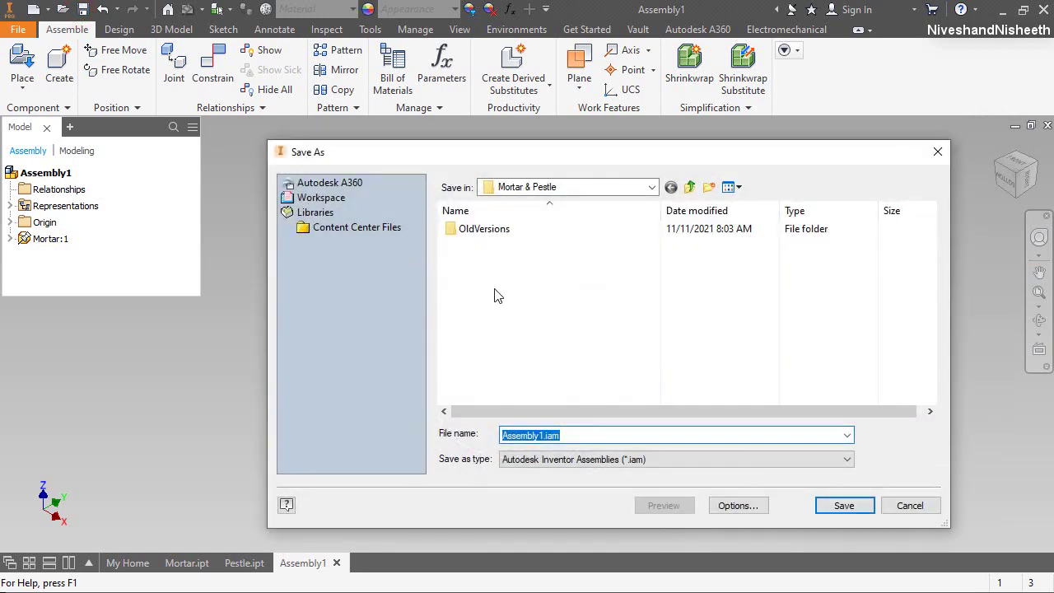
pyautogui.press('Home')
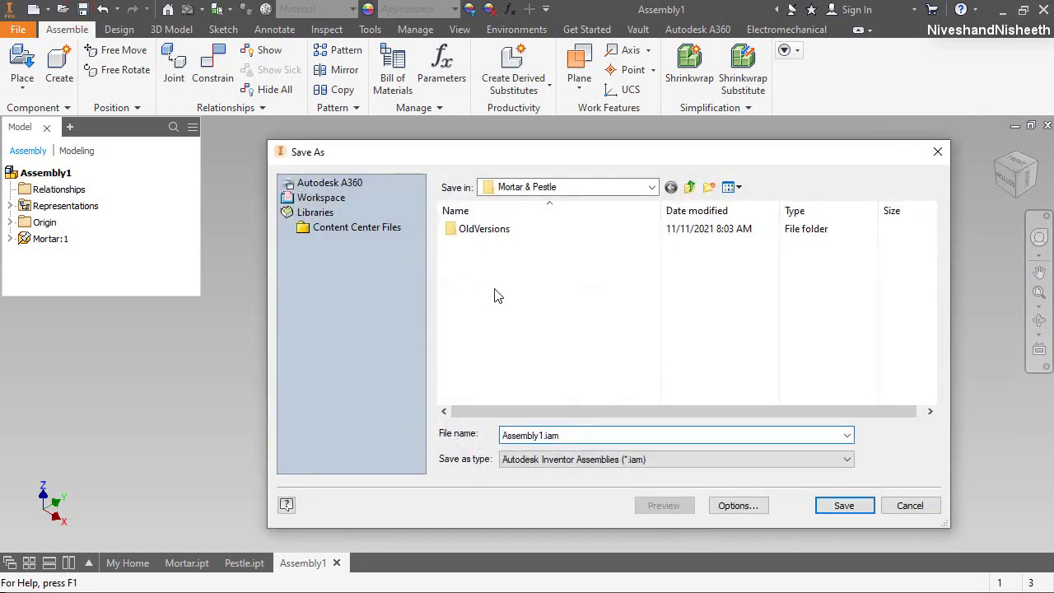
pyautogui.press('Delete')
pyautogui.press('Delete')
pyautogui.click(857, 506)
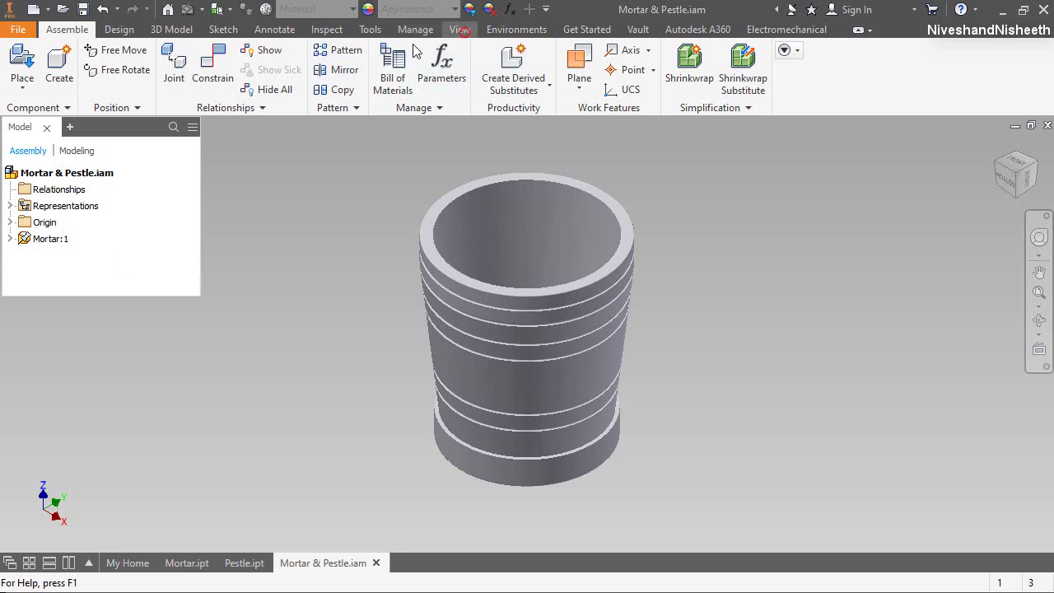
# Step: Change the assembly's visual style to Shaded with Edges
pyautogui.click(461, 30)
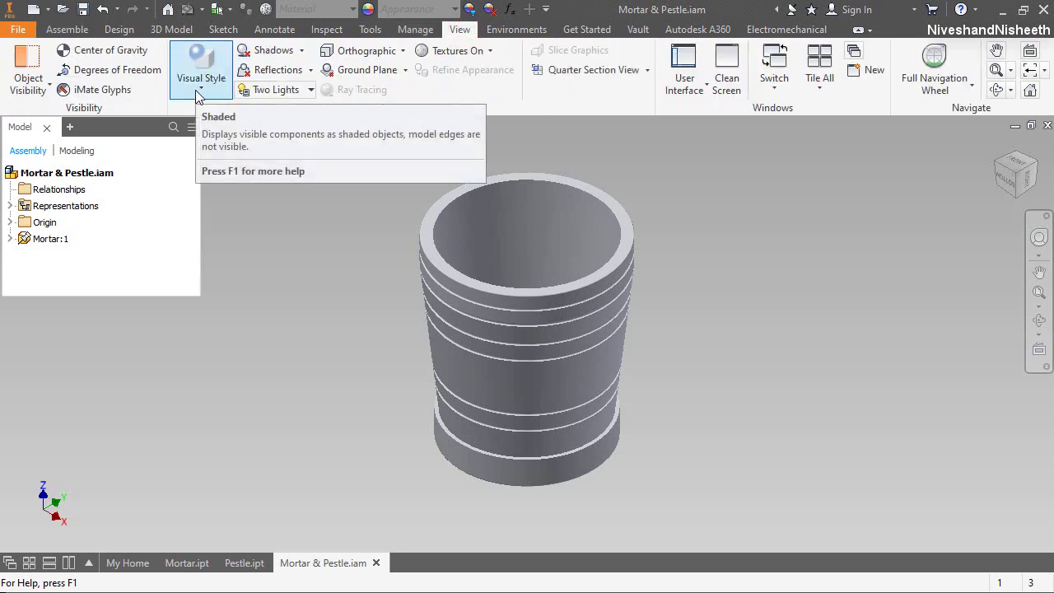
pyautogui.click(195, 90)
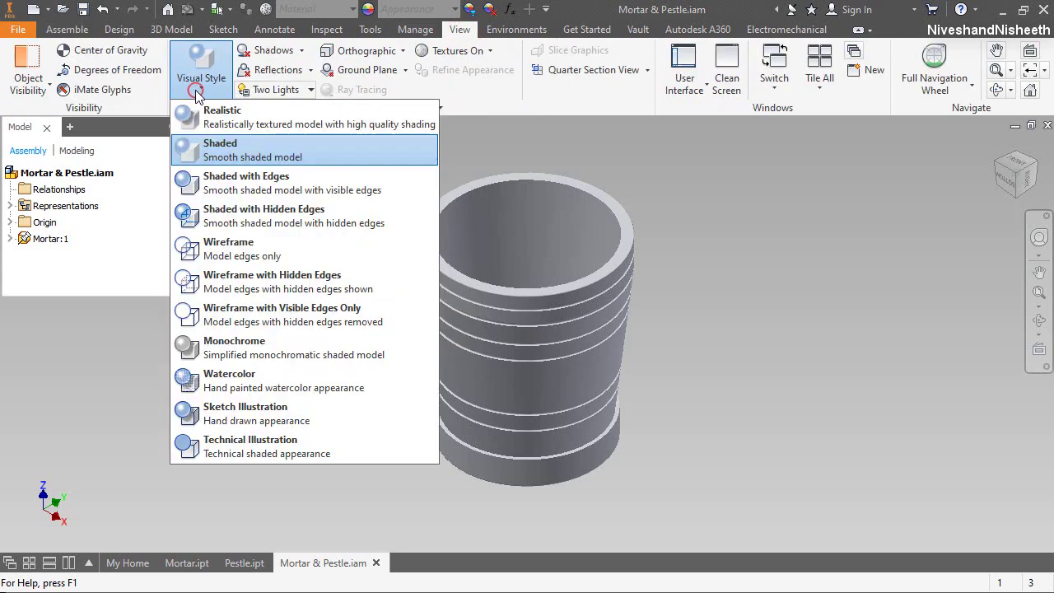
pyautogui.click(269, 178)
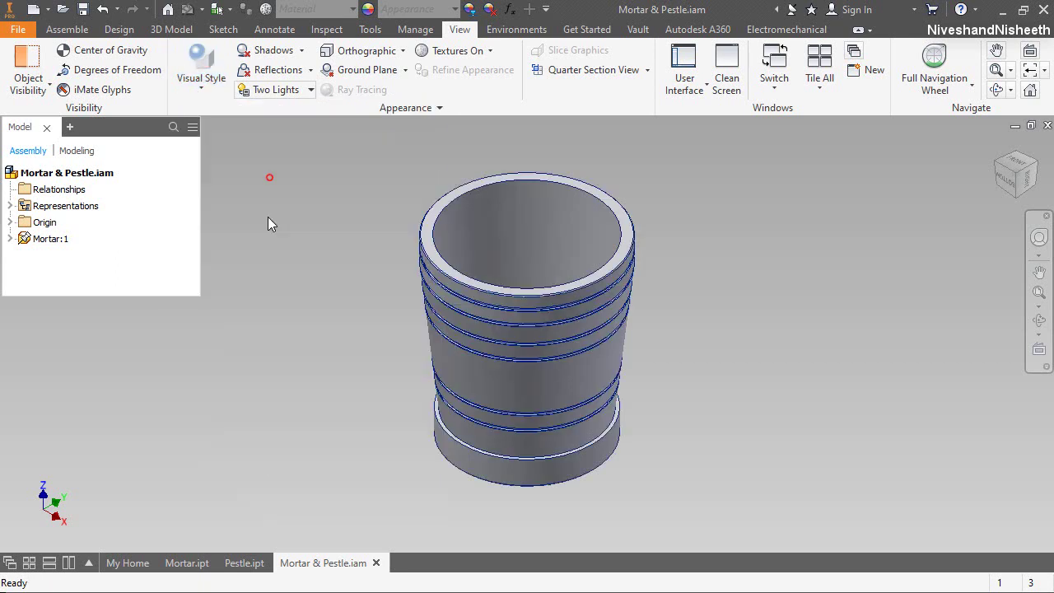
pyautogui.click(1040, 320)
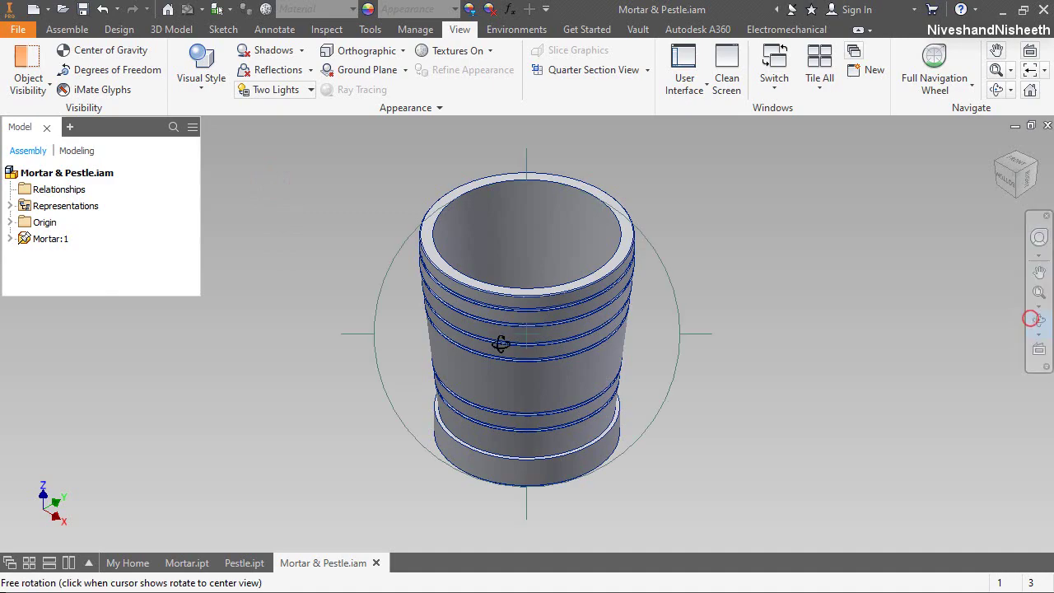
pyautogui.moveTo(500, 343); pyautogui.dragTo(598, 266)
pyautogui.rightClick(537, 320)
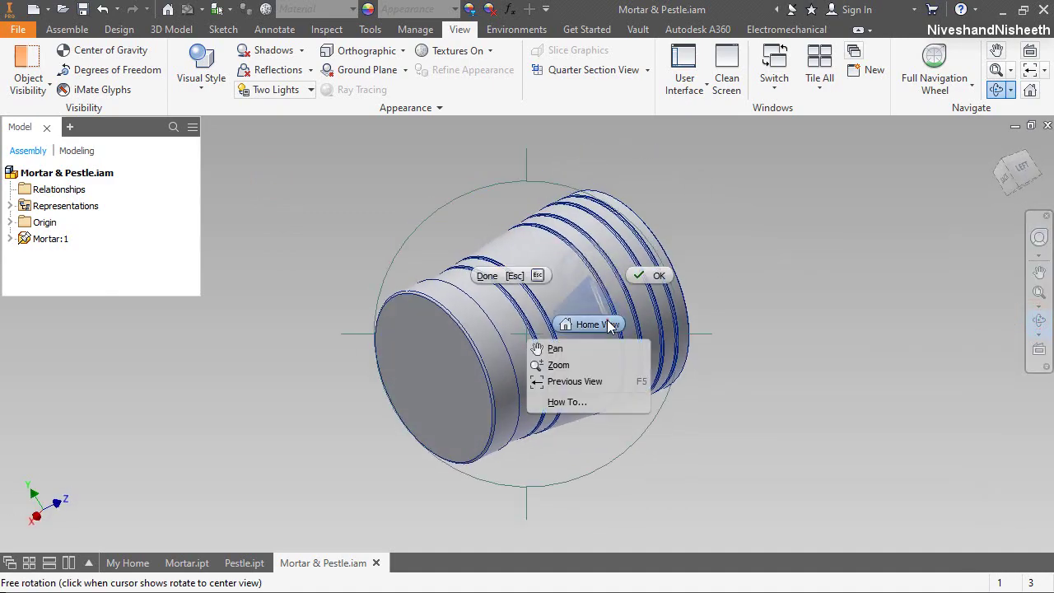
pyautogui.click(598, 322)
pyautogui.rightClick(646, 318)
pyautogui.click(682, 316)
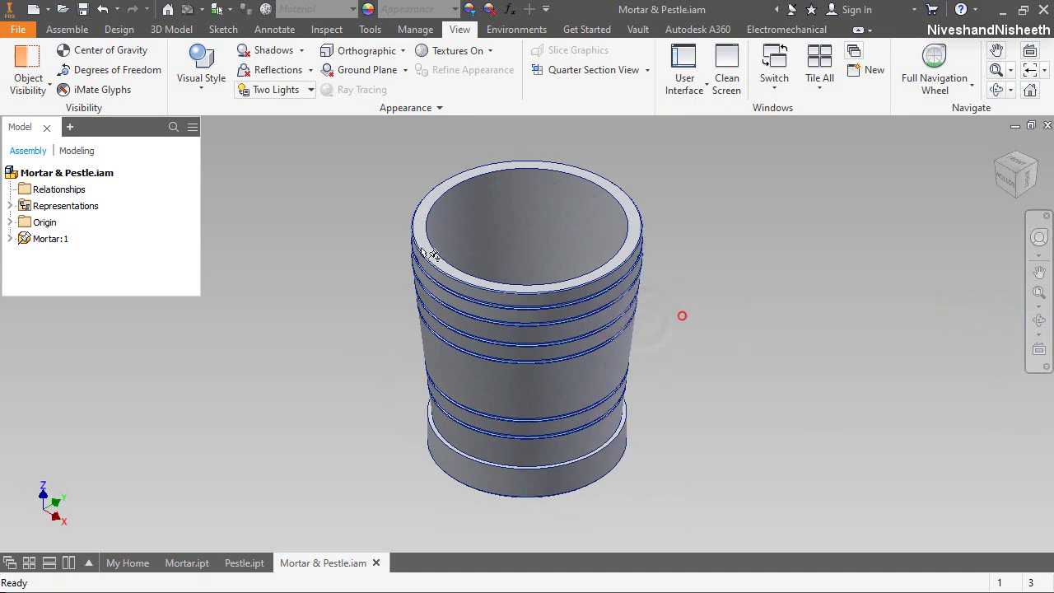
# Step: Place one ungrounded instance of Pestle.ipt in free space beside the mortar
pyautogui.click(67, 29)
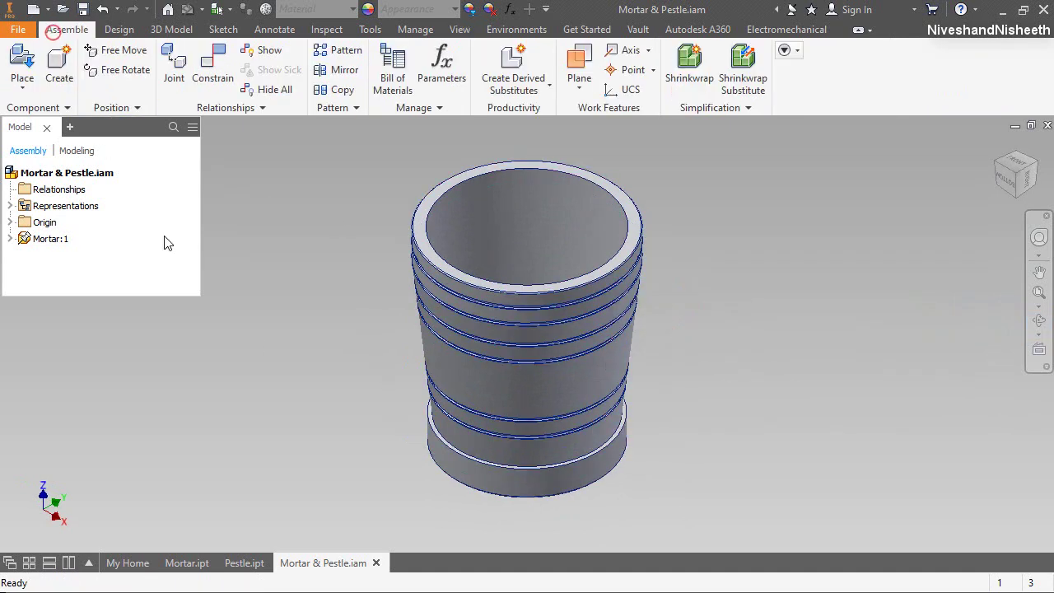
pyautogui.click(313, 336)
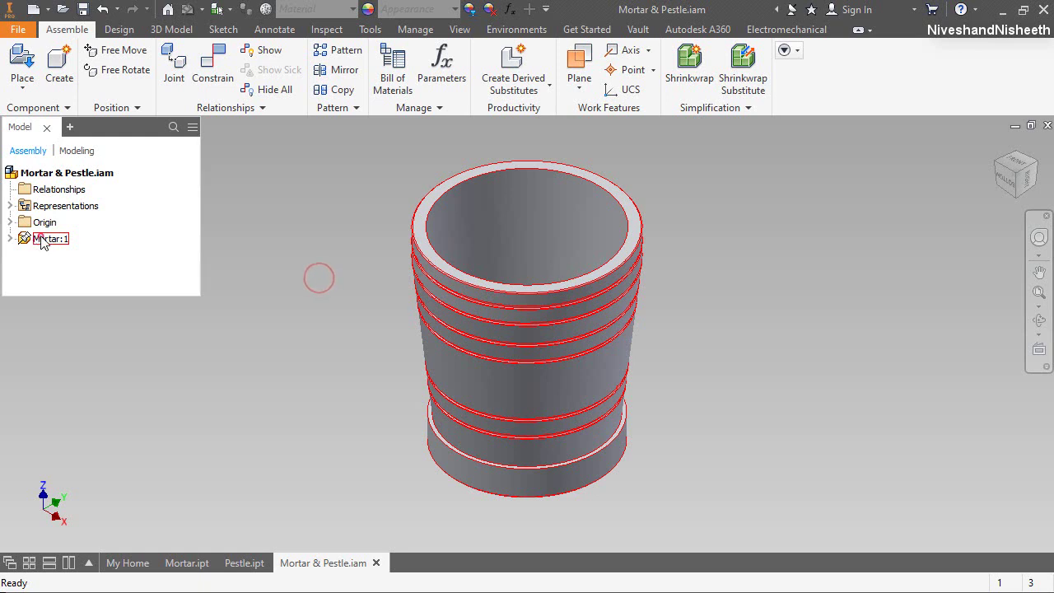
pyautogui.click(41, 239)
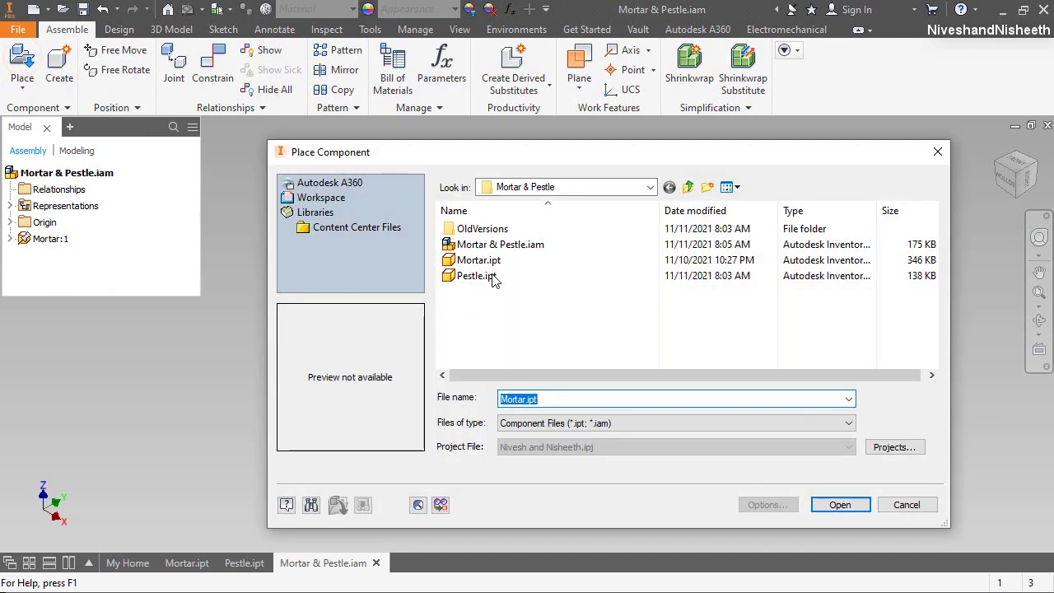
pyautogui.click(492, 277)
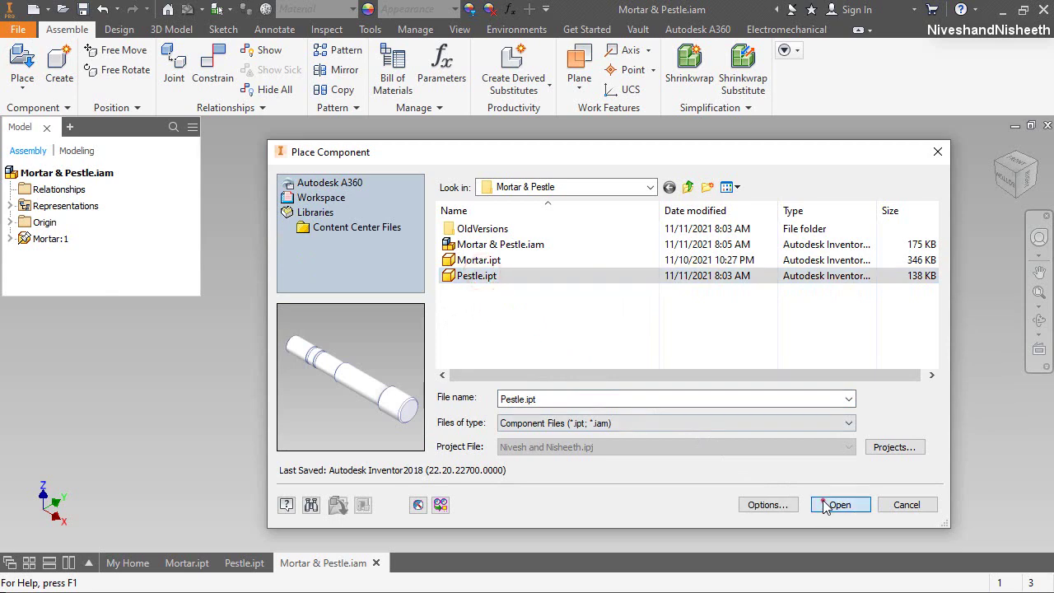
pyautogui.click(839, 505)
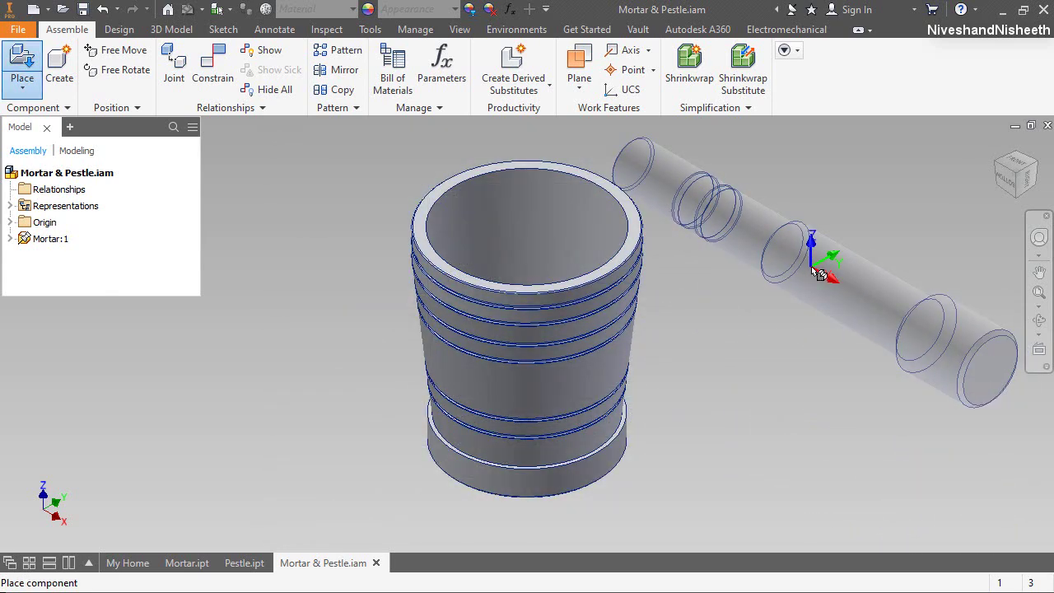
pyautogui.click(811, 267)
pyautogui.rightClick(804, 354)
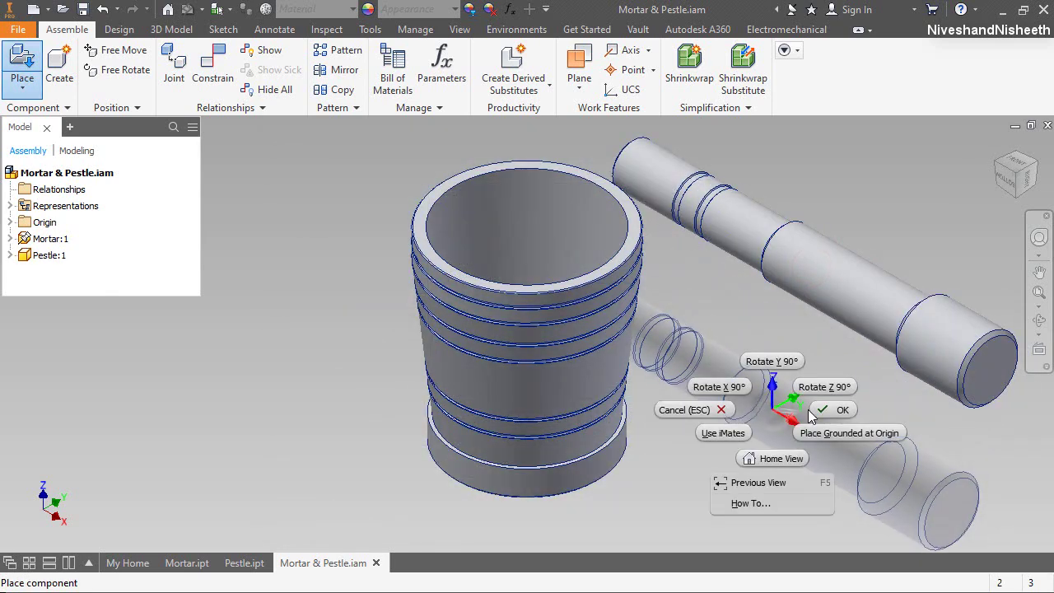
pyautogui.click(817, 406)
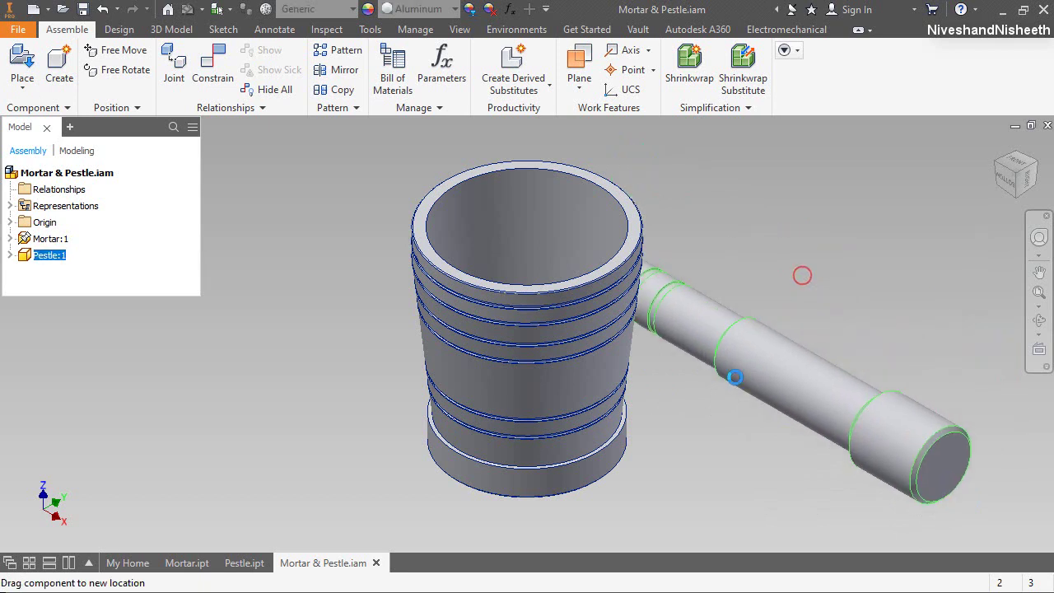